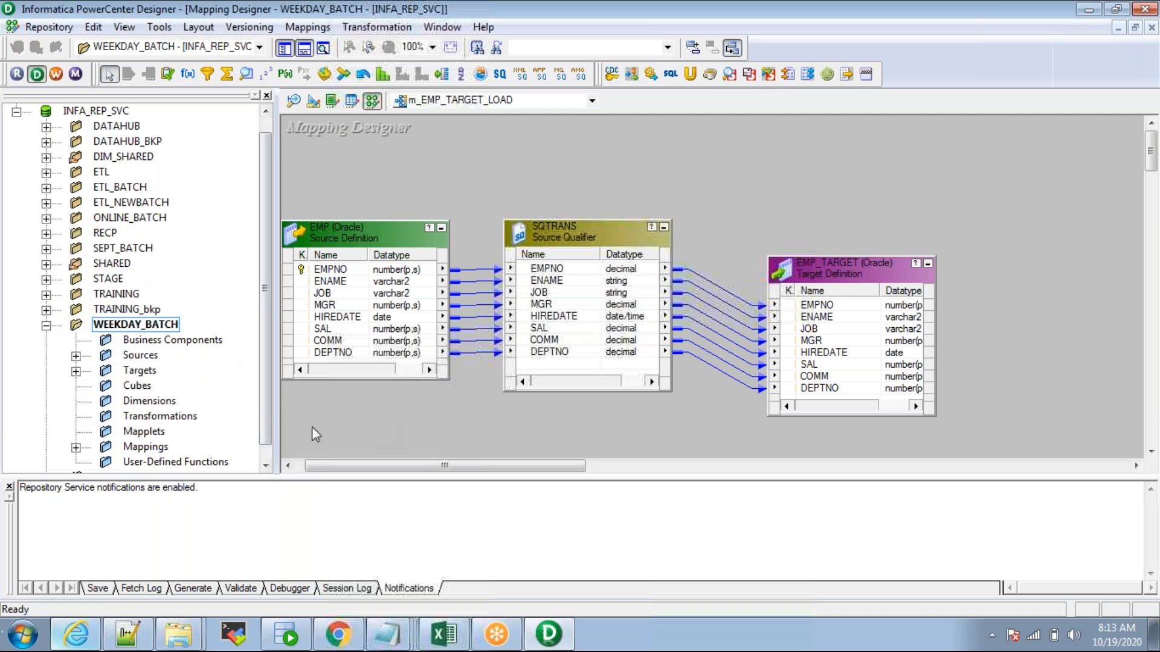
Step: Widen the mapping canvas, select the EMP and EMP_TARGET definitions, and switch to Oracle SQL Developer
{"action": "mouse_move", "coordinate": [266, 419]}
{"action": "left_mouse_down"}
{"action": "mouse_move", "coordinate": [230, 416]}
{"action": "mouse_move", "coordinate": [249, 417]}
{"action": "left_mouse_up"}
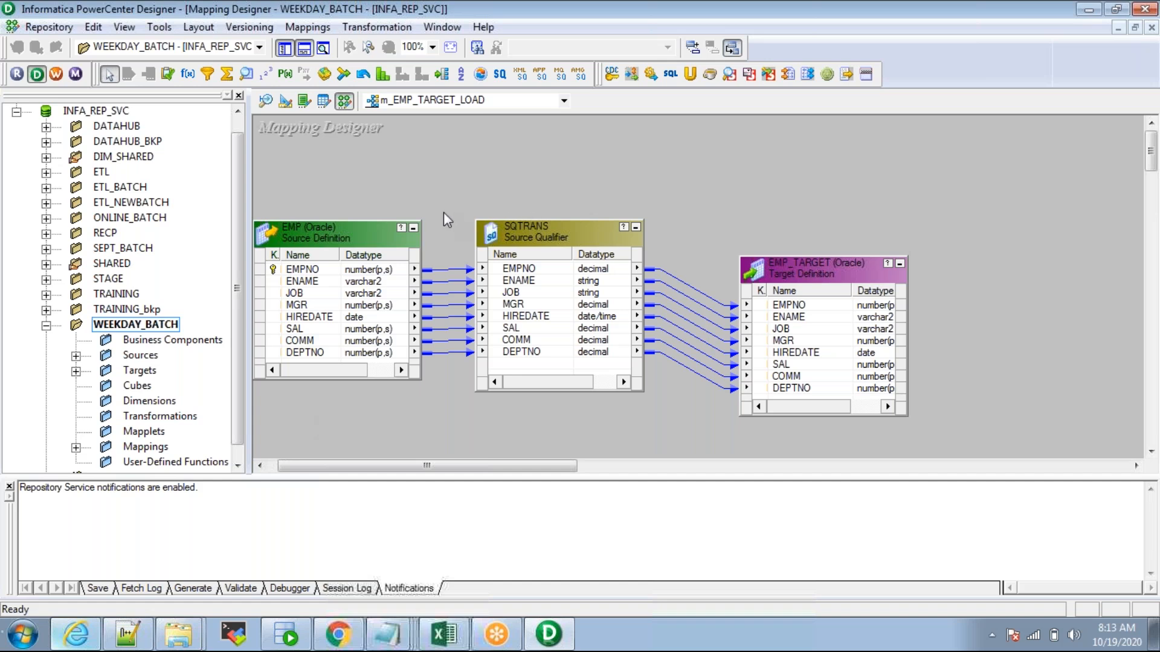
{"action": "left_click_drag", "start_coordinate": [322, 183], "coordinate": [330, 393]}
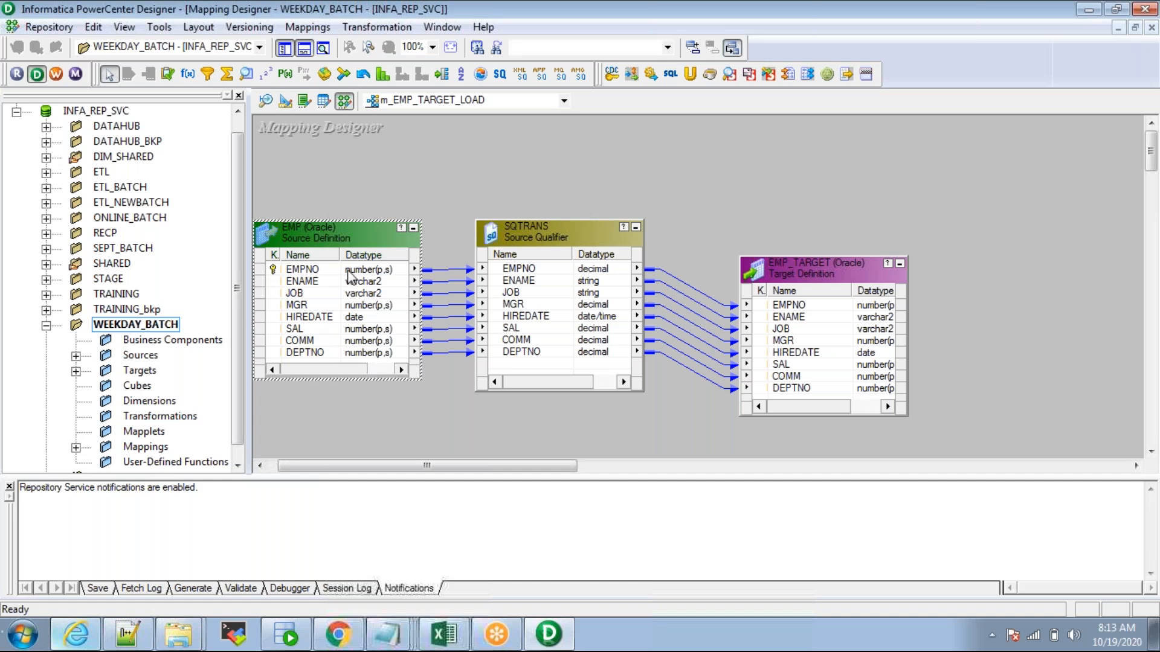
{"action": "left_click", "coordinate": [337, 192]}
{"action": "left_click_drag", "start_coordinate": [786, 202], "coordinate": [793, 426]}
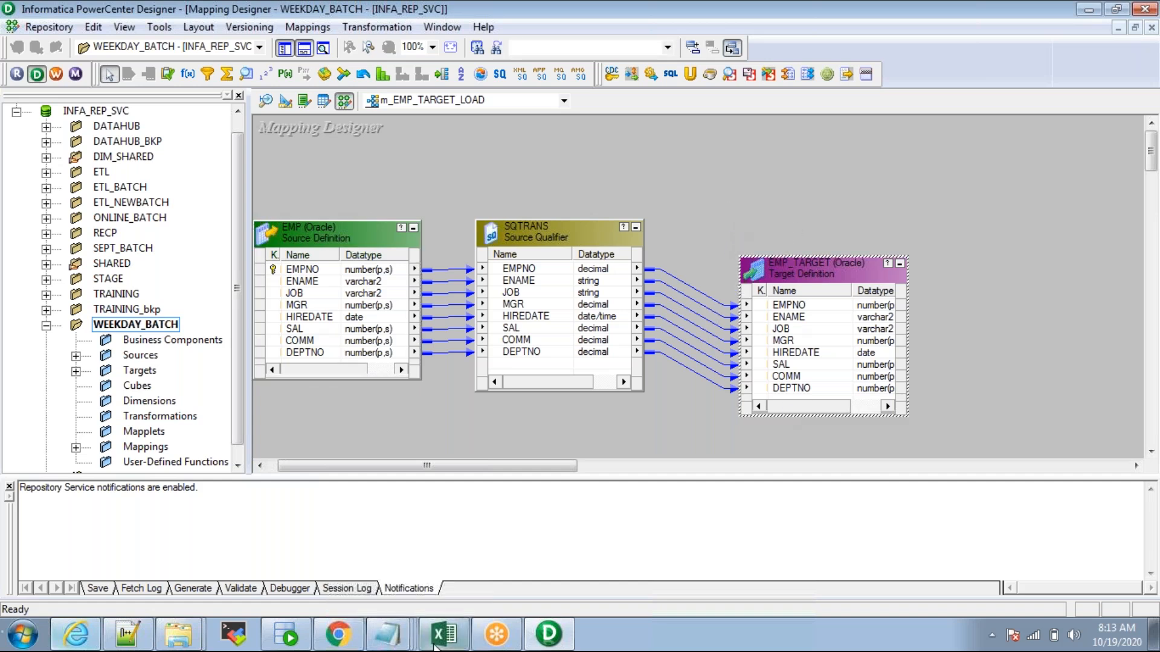
{"action": "left_click", "coordinate": [285, 634]}
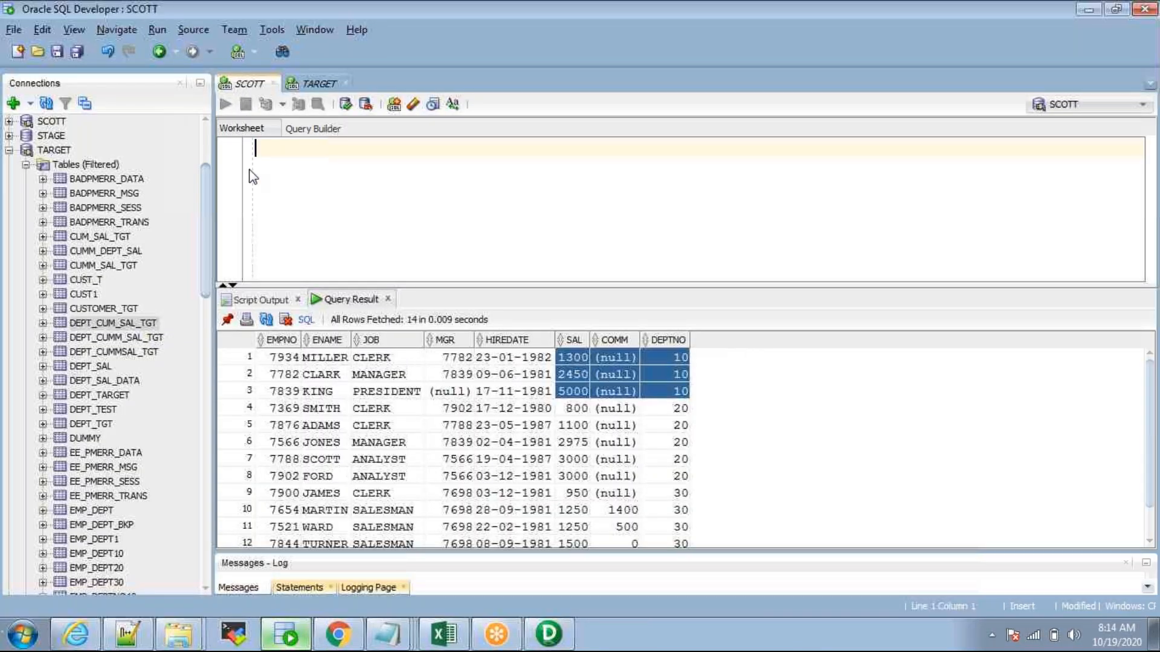
Step: Compare the SCOTT and TARGET worksheet results, leaving TARGET's 14 null-SLNO rows shown, then return to Designer
{"action": "left_click_drag", "start_coordinate": [214, 234], "coordinate": [178, 233]}
{"action": "left_click", "coordinate": [281, 87]}
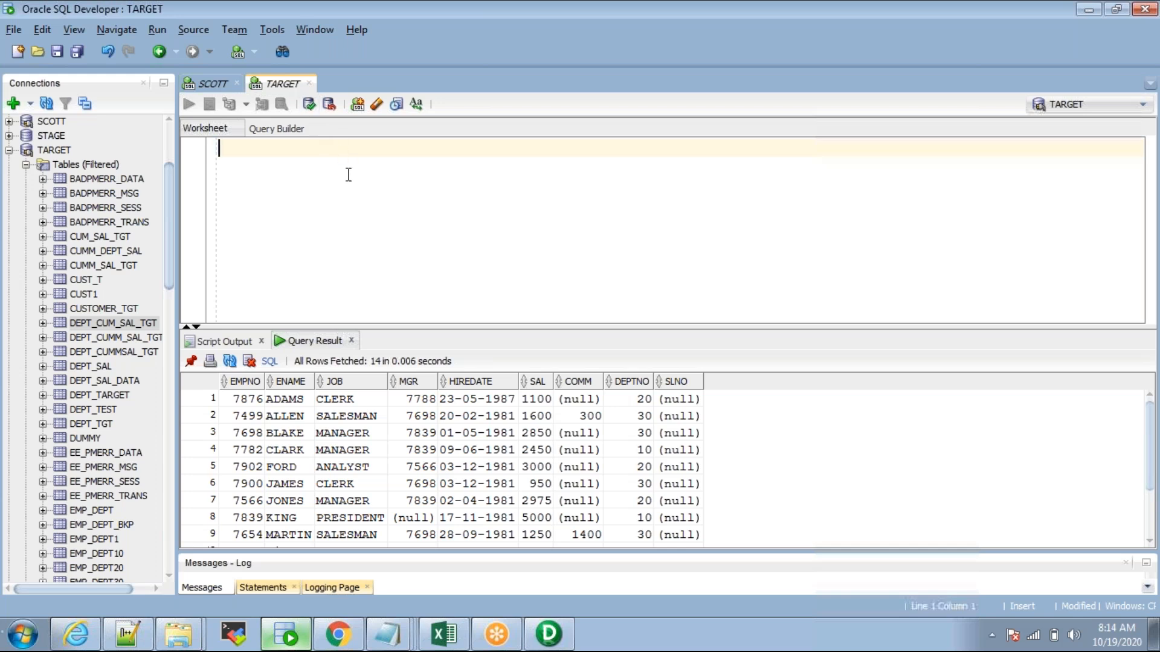
{"action": "left_click", "coordinate": [226, 88]}
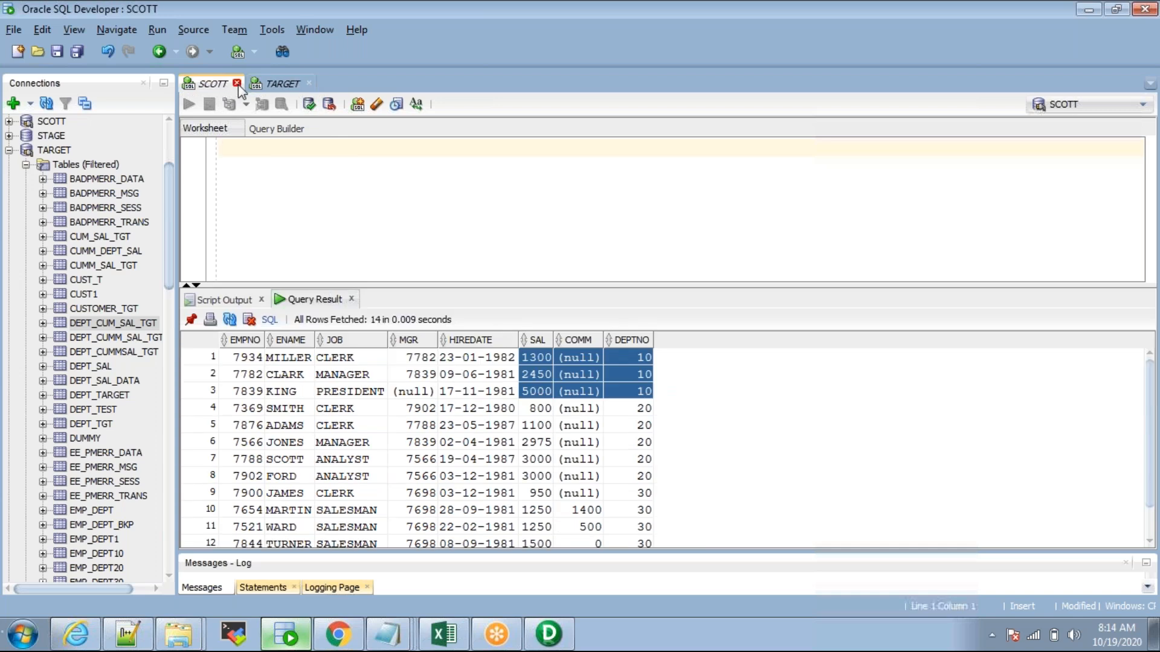
{"action": "left_click", "coordinate": [282, 86]}
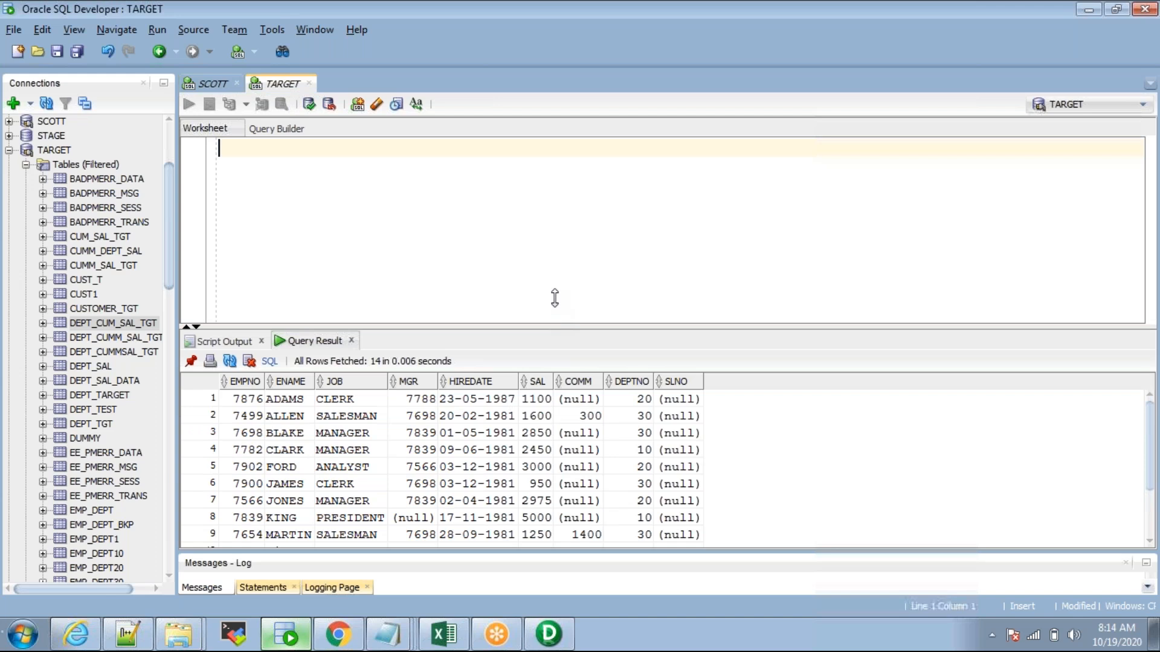
{"action": "left_click_drag", "start_coordinate": [554, 297], "coordinate": [554, 289]}
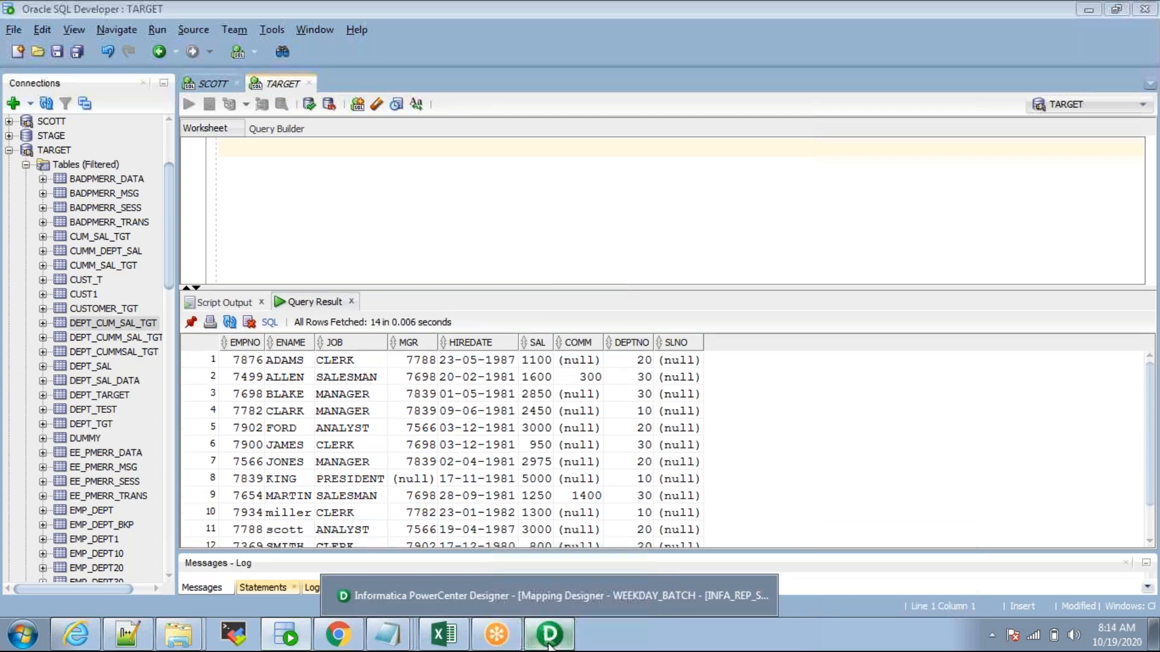
{"action": "left_click", "coordinate": [550, 637]}
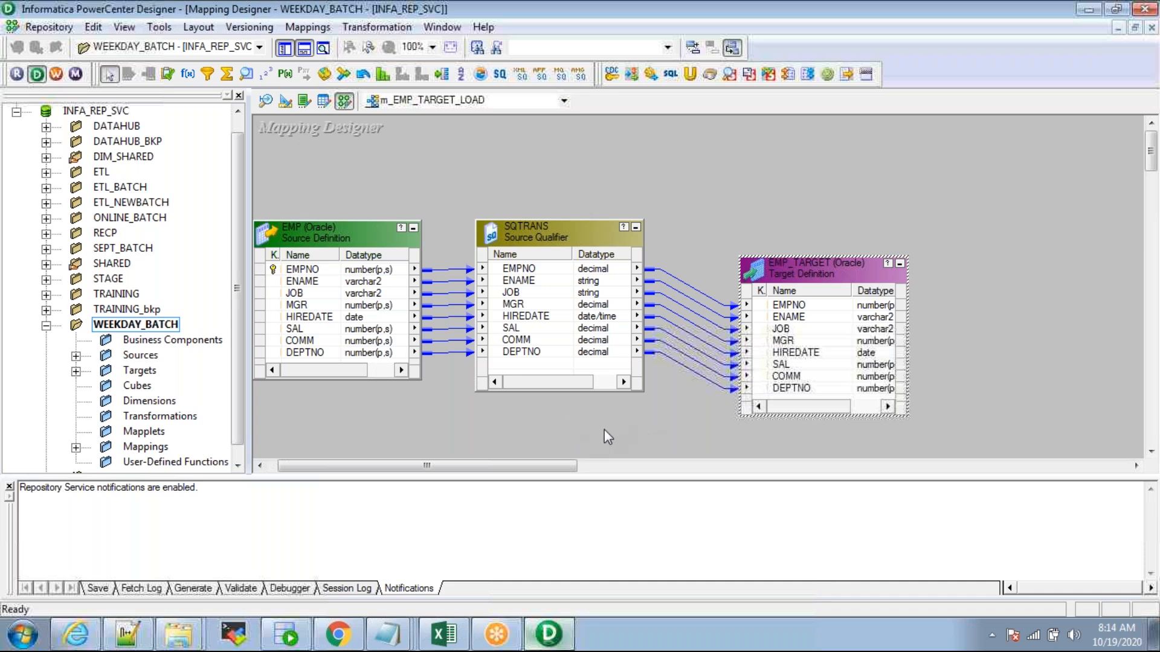
{"action": "left_click", "coordinate": [498, 427]}
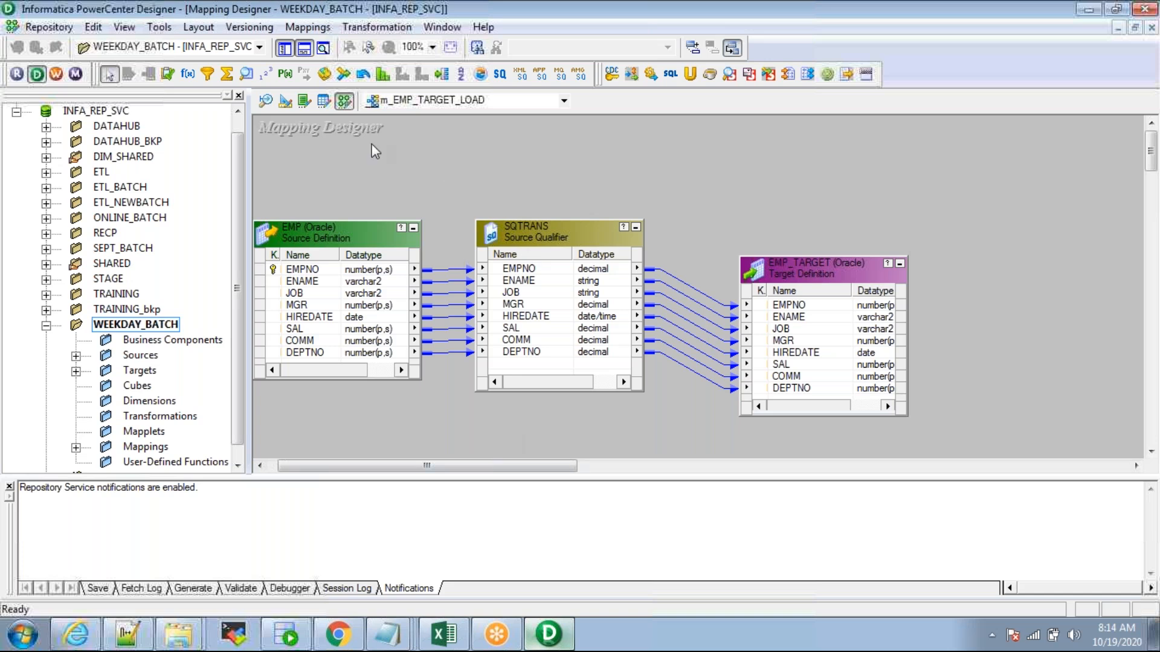
{"action": "left_click", "coordinate": [307, 27]}
Step: Create a new mapping named m_SQ_EXAMPLE
{"action": "left_click", "coordinate": [319, 45]}
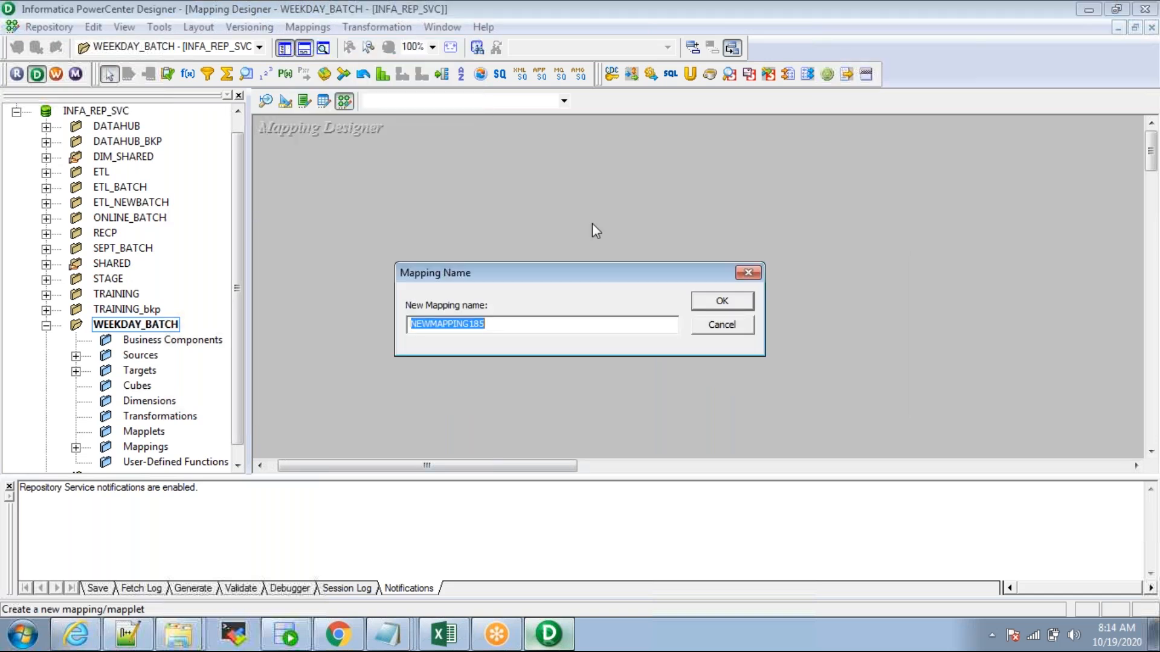
{"action": "type", "text": "m_SQ"}
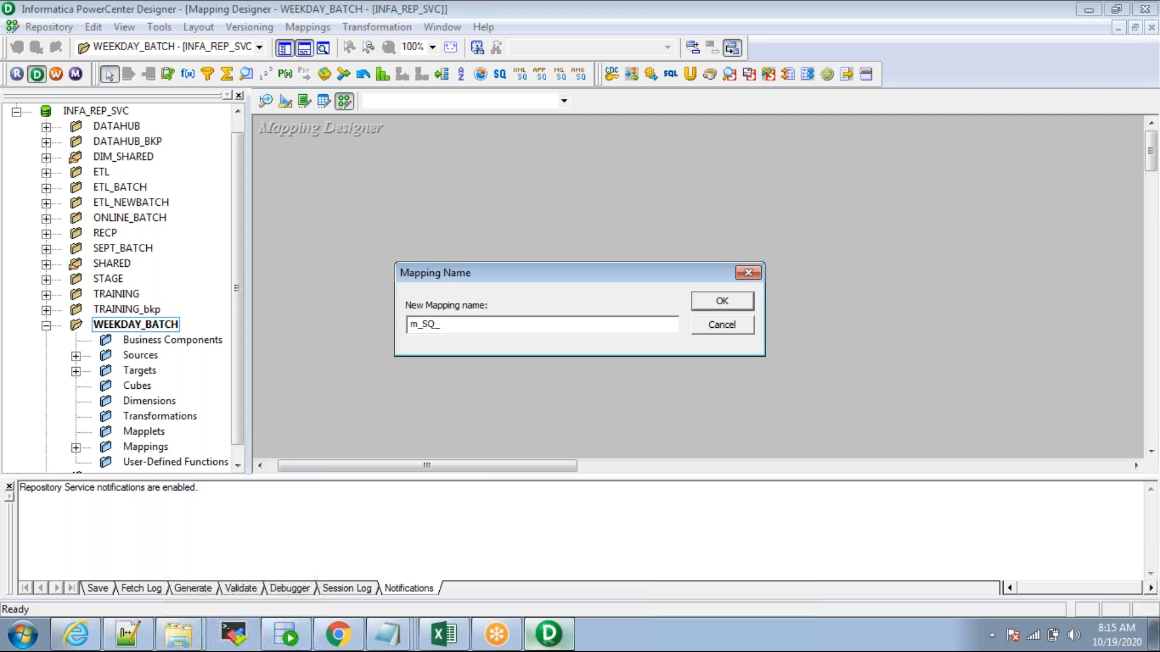
{"action": "type", "text": "_EXAMPLE"}
{"action": "key", "text": "Return"}
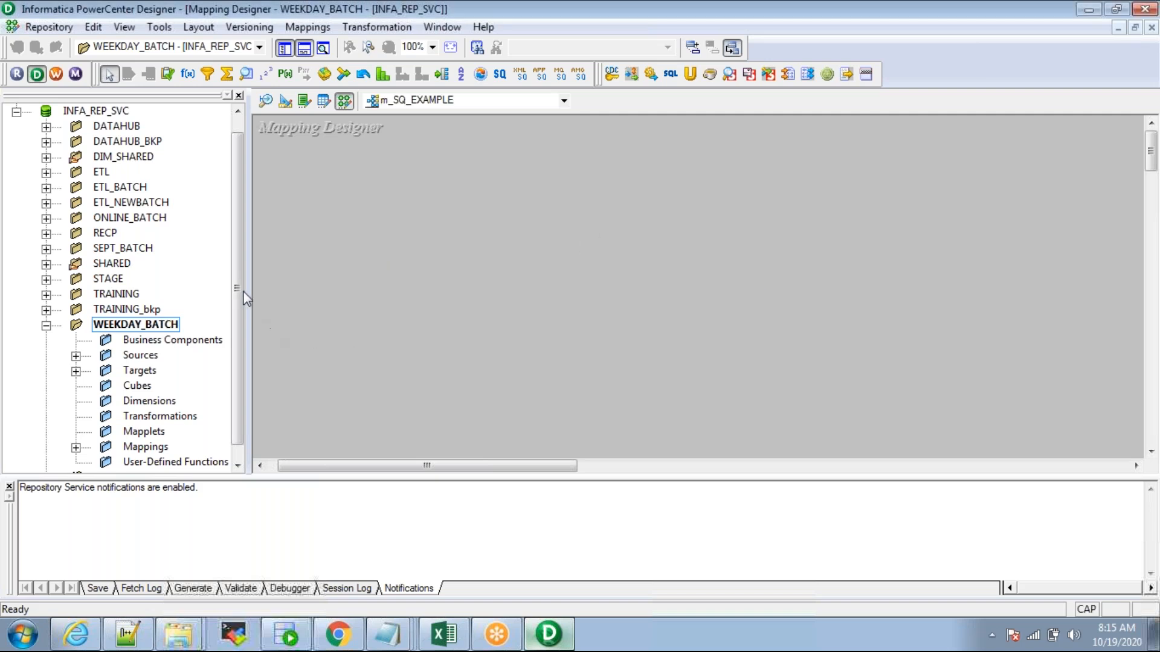
Step: Add the SCOTT EMP source and the EMP_TARGET target to the m_SQ_EXAMPLE canvas
{"action": "scroll", "coordinate": [237, 296], "scroll_direction": "down", "scroll_amount": 1}
{"action": "double_click", "coordinate": [145, 340]}
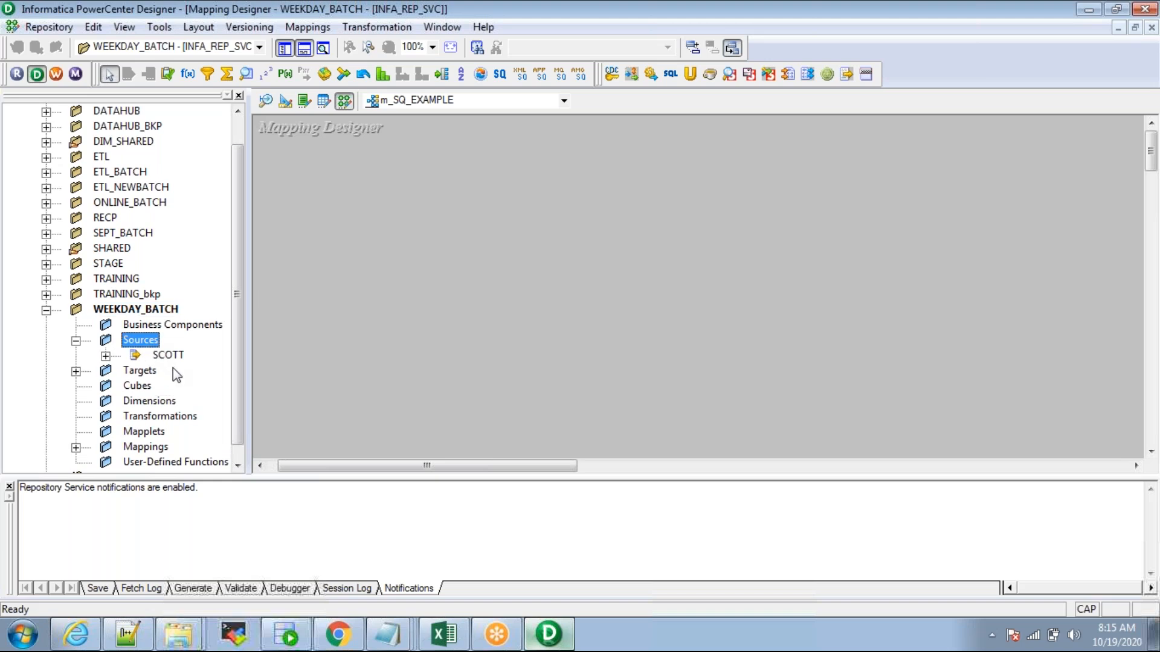
{"action": "double_click", "coordinate": [168, 355]}
{"action": "left_click", "coordinate": [192, 370]}
{"action": "left_click_drag", "start_coordinate": [192, 370], "coordinate": [305, 233]}
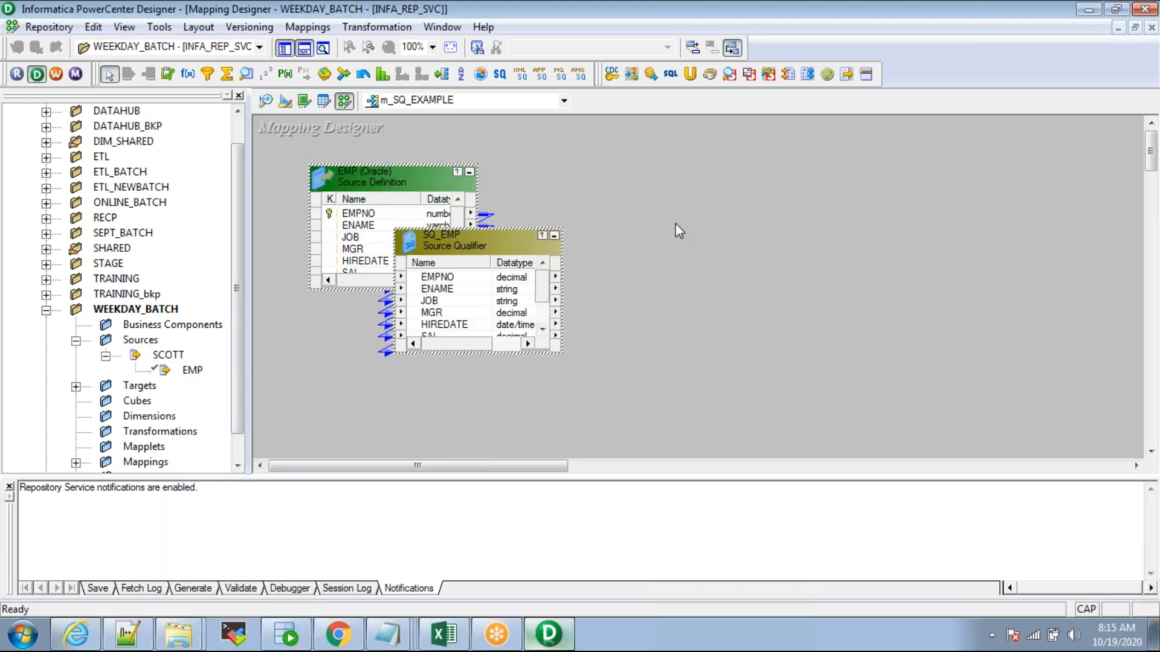
{"action": "double_click", "coordinate": [139, 385]}
{"action": "left_click", "coordinate": [182, 401]}
{"action": "left_click_drag", "start_coordinate": [200, 406], "coordinate": [765, 213]}
Step: Lay out EMP, SQ_EMP and EMP_TARGET left to right on the canvas
{"action": "left_click", "coordinate": [284, 48]}
{"action": "left_click", "coordinate": [311, 49]}
{"action": "left_click", "coordinate": [661, 179]}
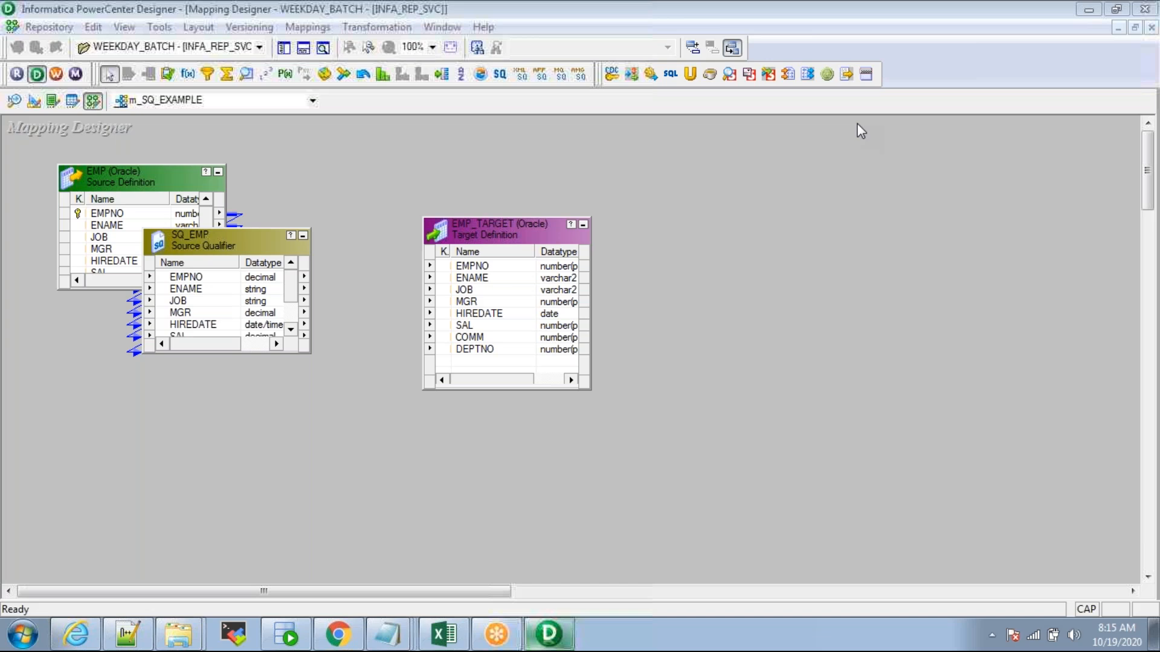
{"action": "left_click", "coordinate": [406, 216]}
{"action": "left_click_drag", "start_coordinate": [159, 182], "coordinate": [86, 286]}
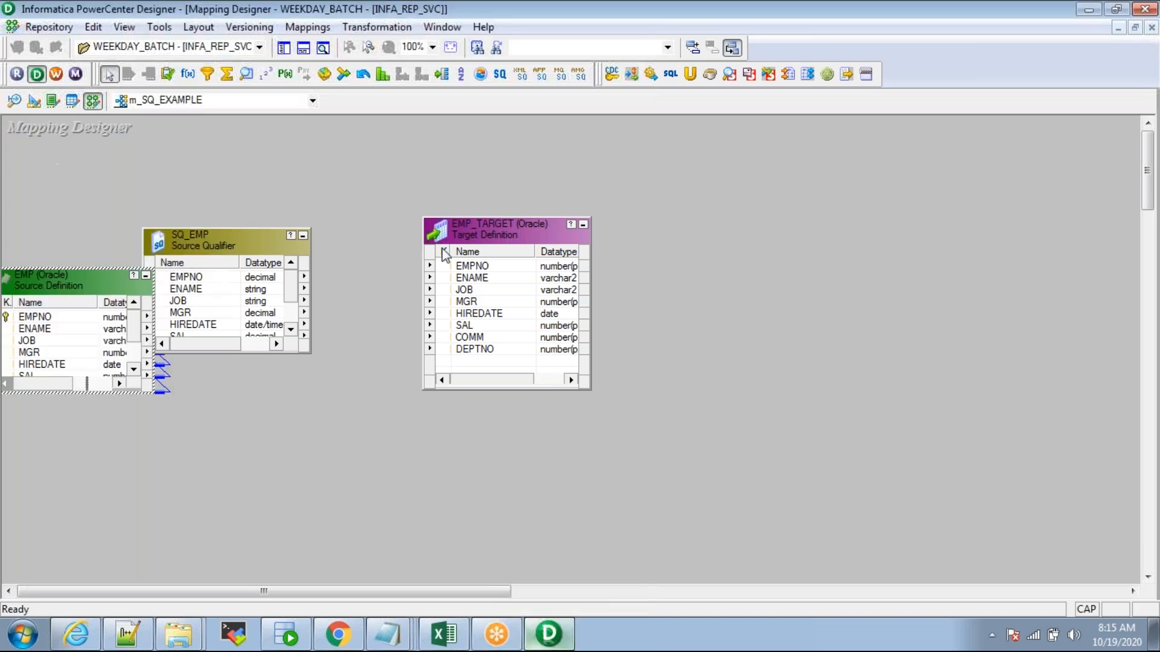
{"action": "left_click_drag", "start_coordinate": [444, 254], "coordinate": [634, 277]}
{"action": "left_click_drag", "start_coordinate": [244, 264], "coordinate": [372, 330]}
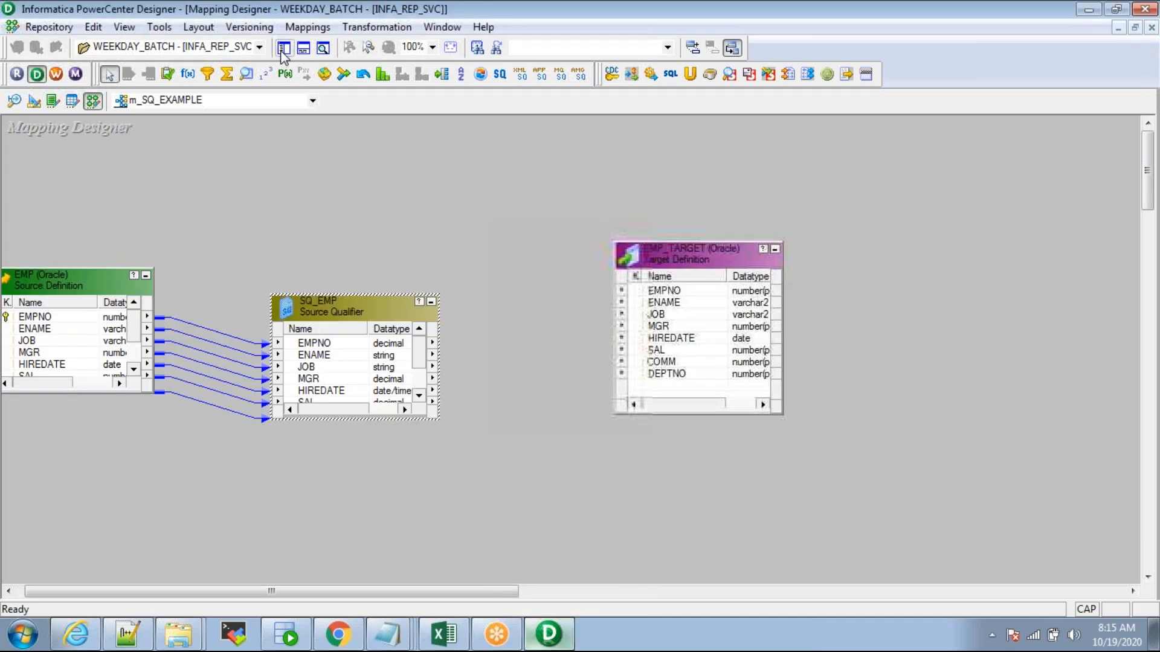
{"action": "left_click", "coordinate": [282, 49]}
Step: Enlarge EMP and SQ_EMP so all eight columns and ports are visible
{"action": "left_click_drag", "start_coordinate": [320, 275], "coordinate": [321, 239]}
{"action": "left_click_drag", "start_coordinate": [571, 292], "coordinate": [571, 259]}
{"action": "left_click_drag", "start_coordinate": [565, 203], "coordinate": [620, 442]}
{"action": "left_click", "coordinate": [556, 225]}
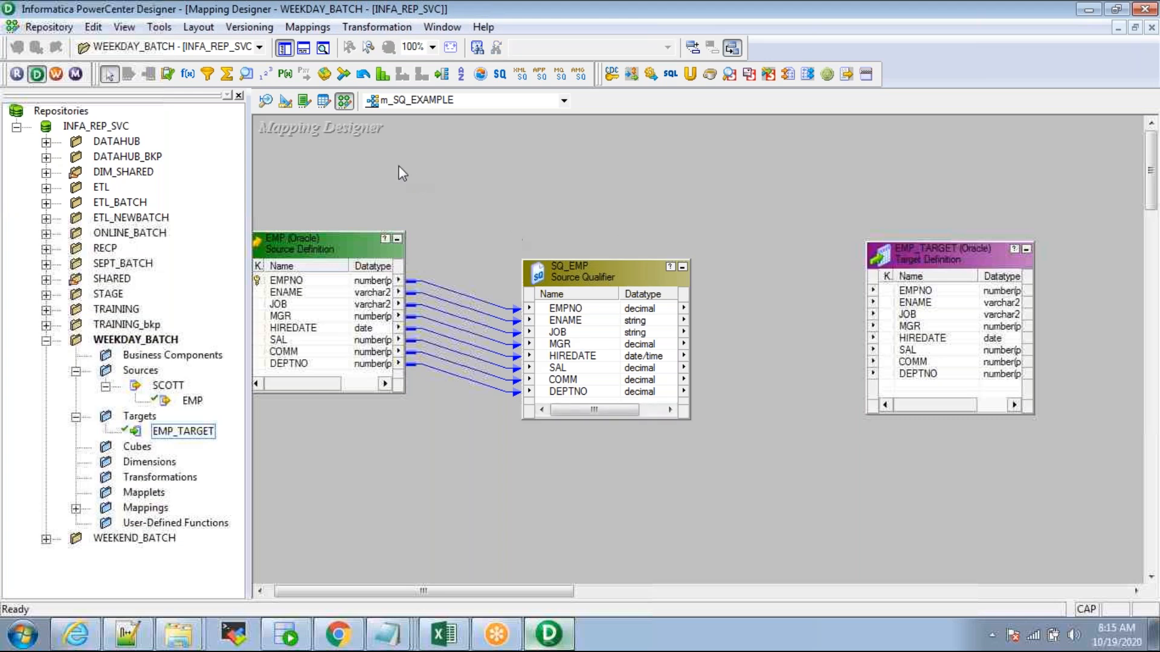
{"action": "left_click", "coordinate": [284, 48]}
Step: Link all eight SQ_EMP ports to the matching EMP_TARGET columns
{"action": "left_click_drag", "start_coordinate": [321, 268], "coordinate": [292, 265]}
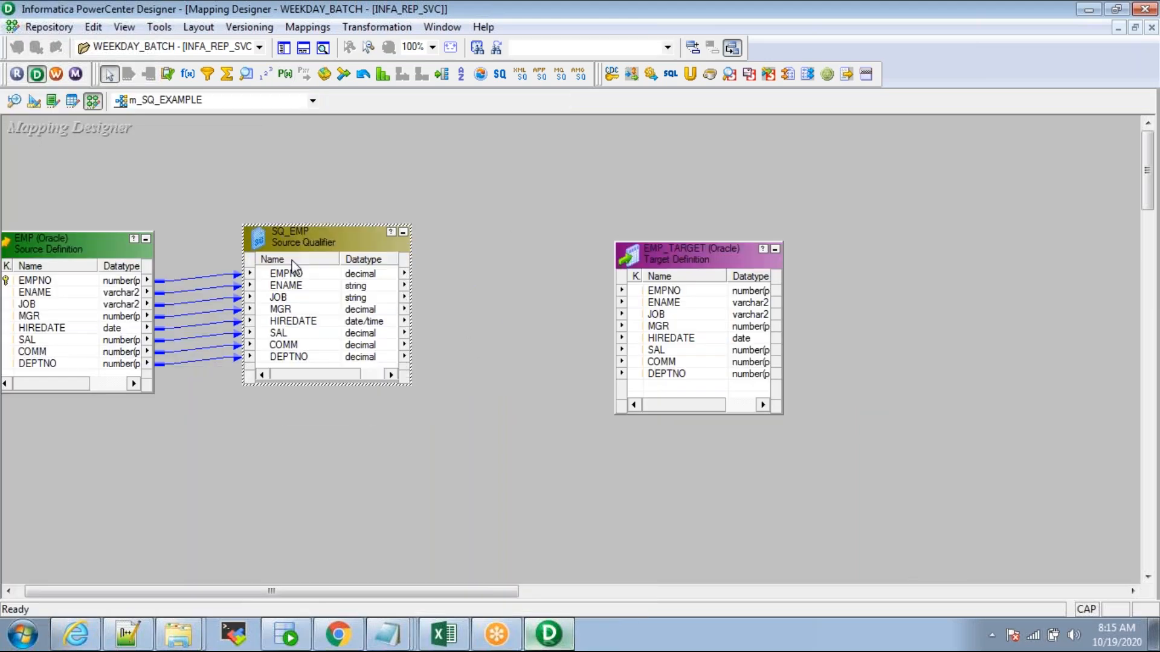
{"action": "right_click", "coordinate": [303, 272]}
{"action": "left_click", "coordinate": [326, 279]}
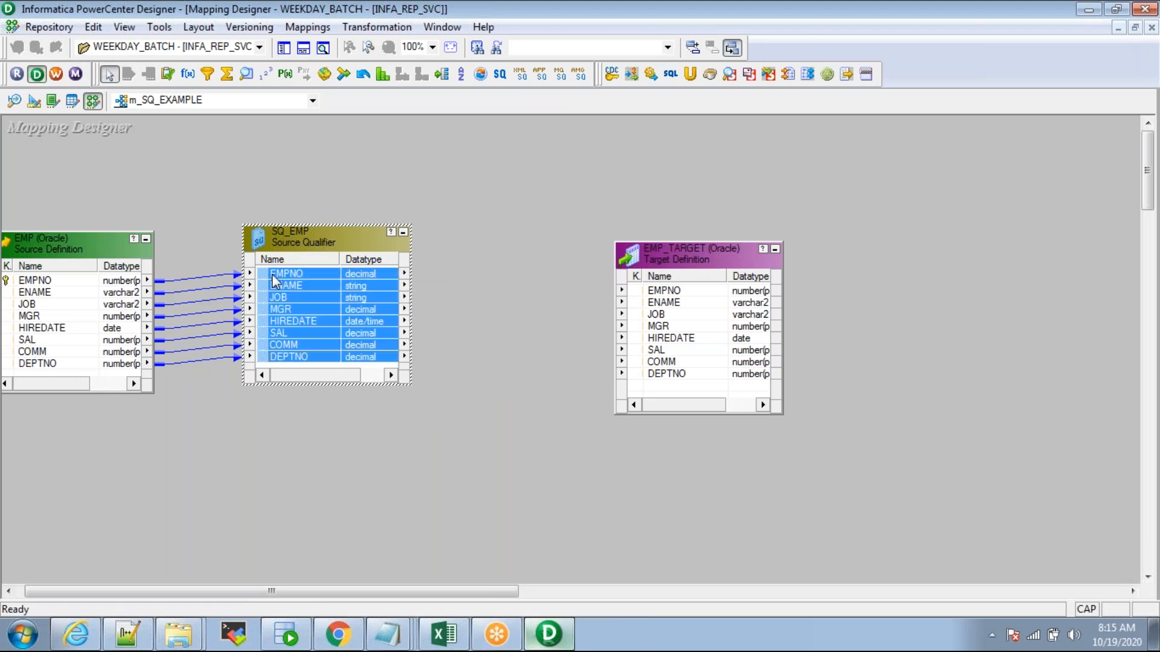
{"action": "left_click_drag", "start_coordinate": [266, 280], "coordinate": [646, 291]}
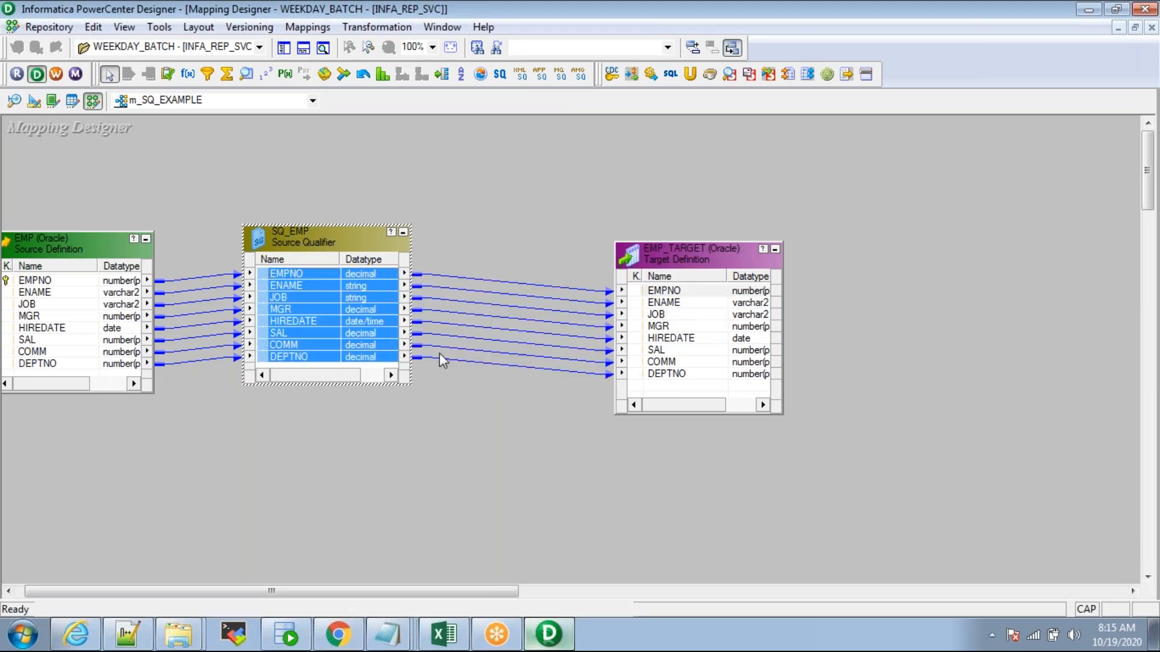
Step: Review SQ_EMP's port list, then open a blank Notepad document
{"action": "double_click", "coordinate": [307, 237]}
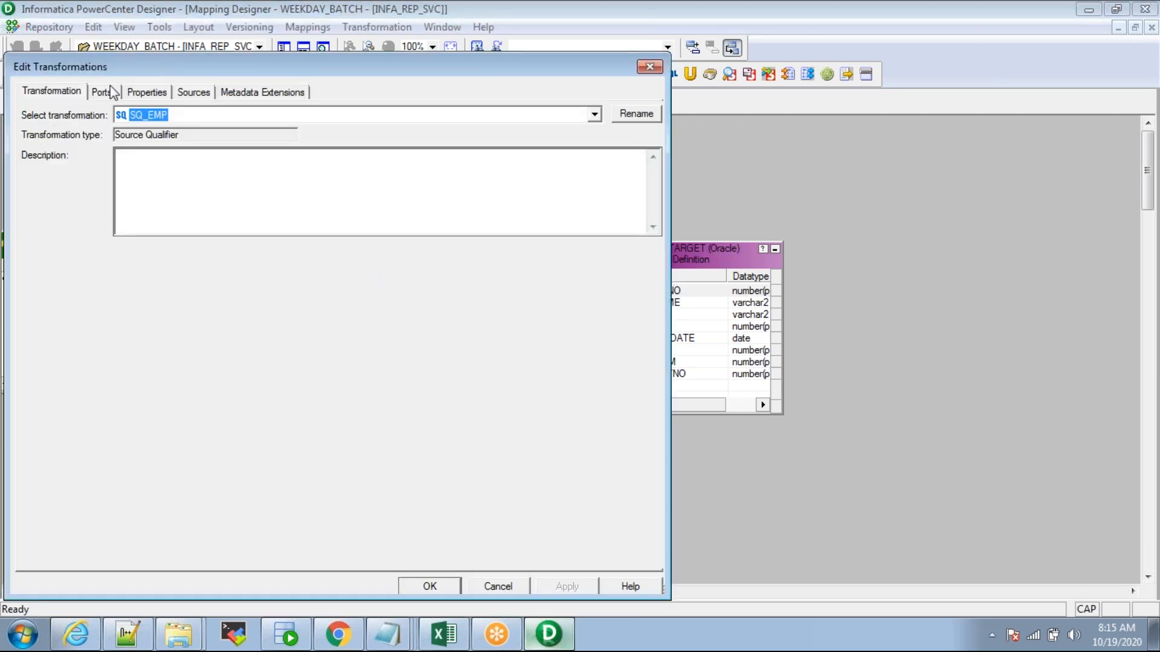
{"action": "left_click", "coordinate": [103, 91]}
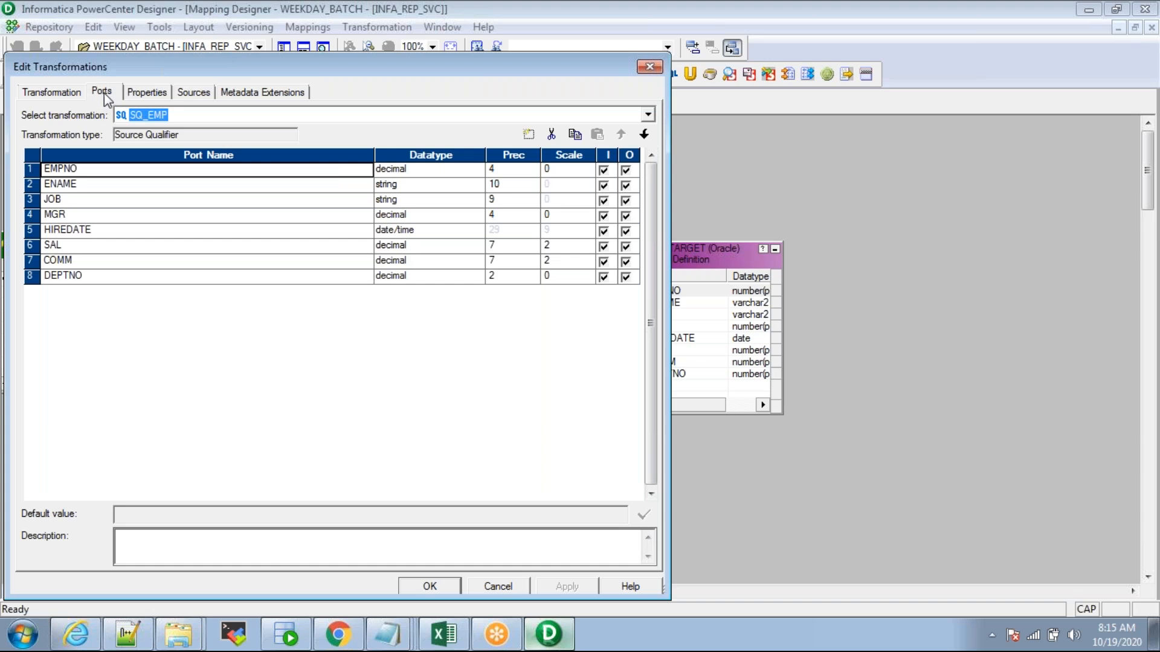
{"action": "key", "text": "Escape"}
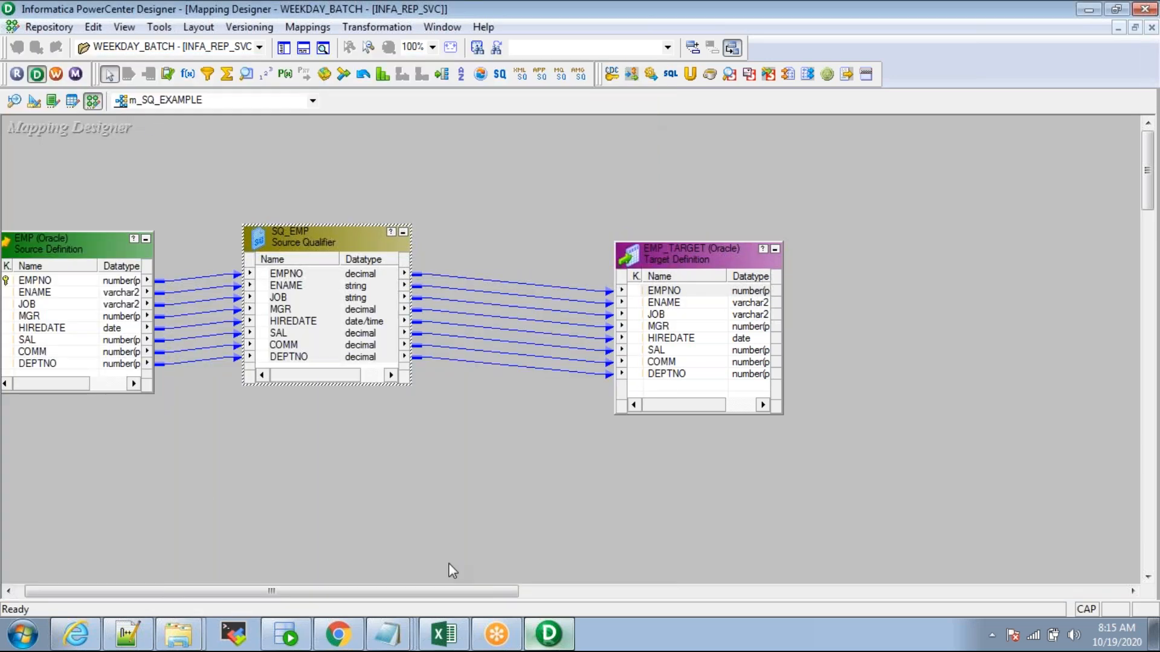
{"action": "right_click", "coordinate": [389, 637]}
{"action": "left_click", "coordinate": [340, 563]}
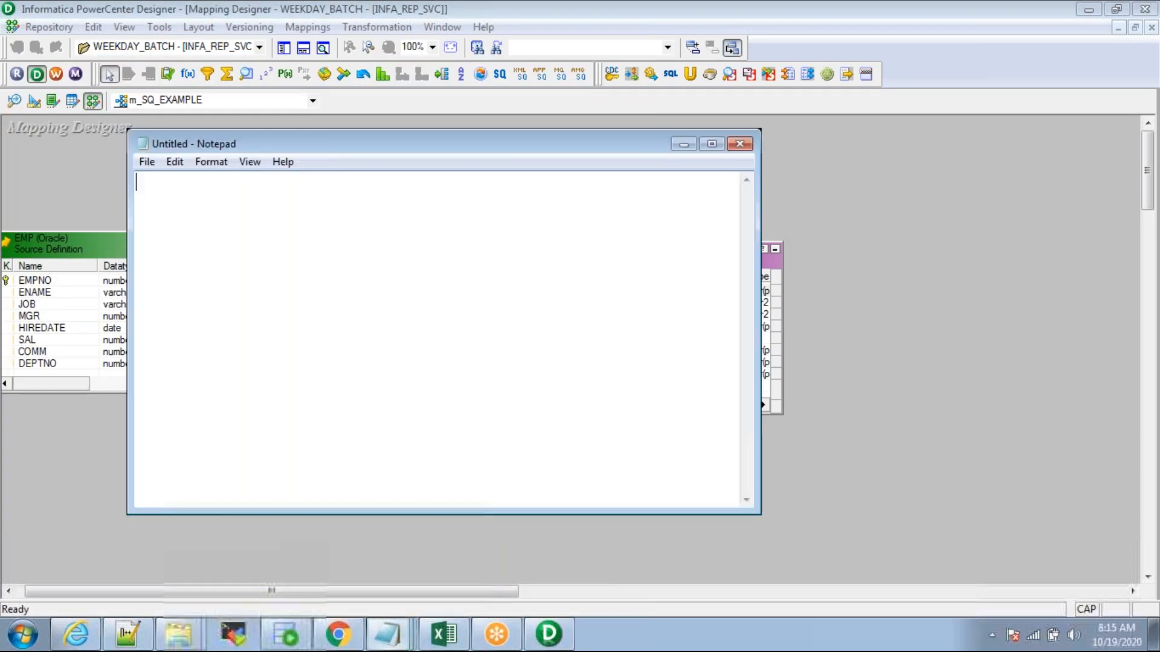
Step: Note in Notepad: 'In informatica for columns we call as ports:'
{"action": "type", "text": "I"}
{"action": "key", "text": "Caps_Lock"}
{"action": "type", "text": "n informatica "}
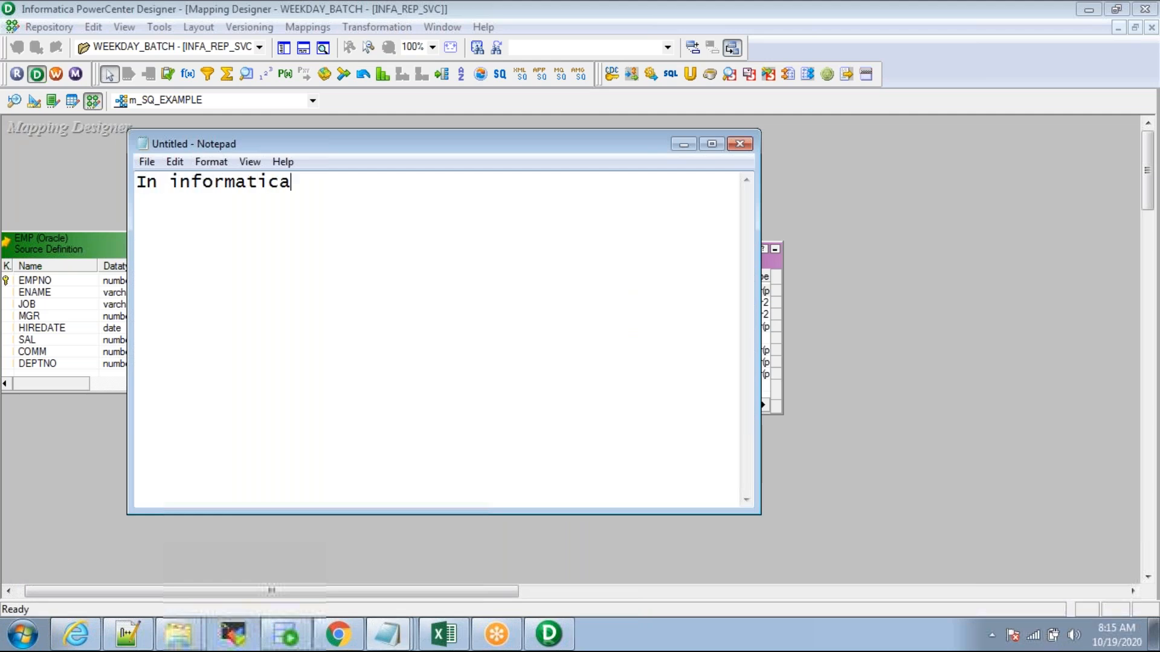
{"action": "type", "text": "for columns "}
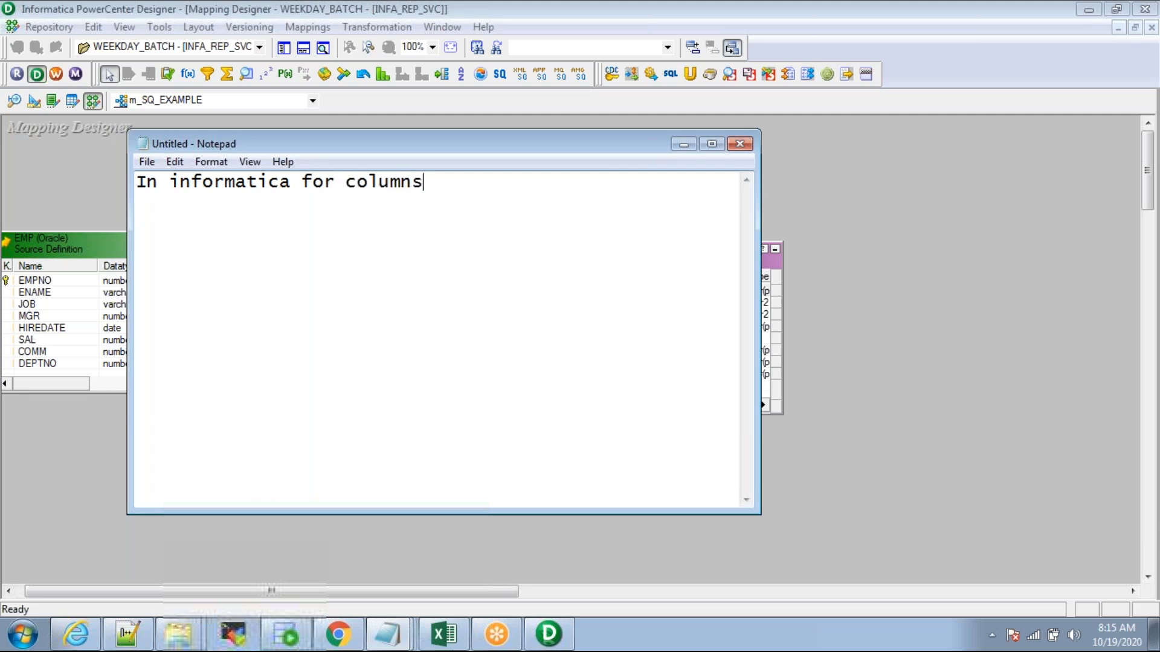
{"action": "type", "text": "we call as ports"}
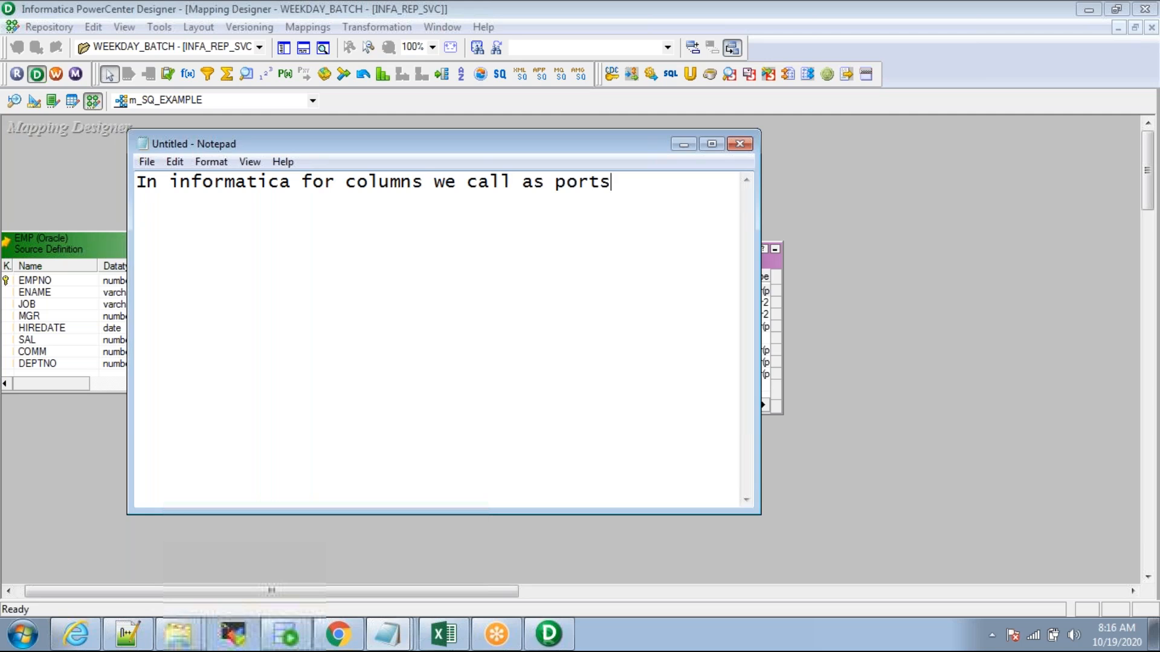
{"action": "type", "text": ":"}
{"action": "key", "text": "Return"}
{"action": "key", "text": "Return"}
Step: Save m_SQ_EXAMPLE in Designer and confirm the output reports it VALID
{"action": "key", "text": "alt+Tab"}
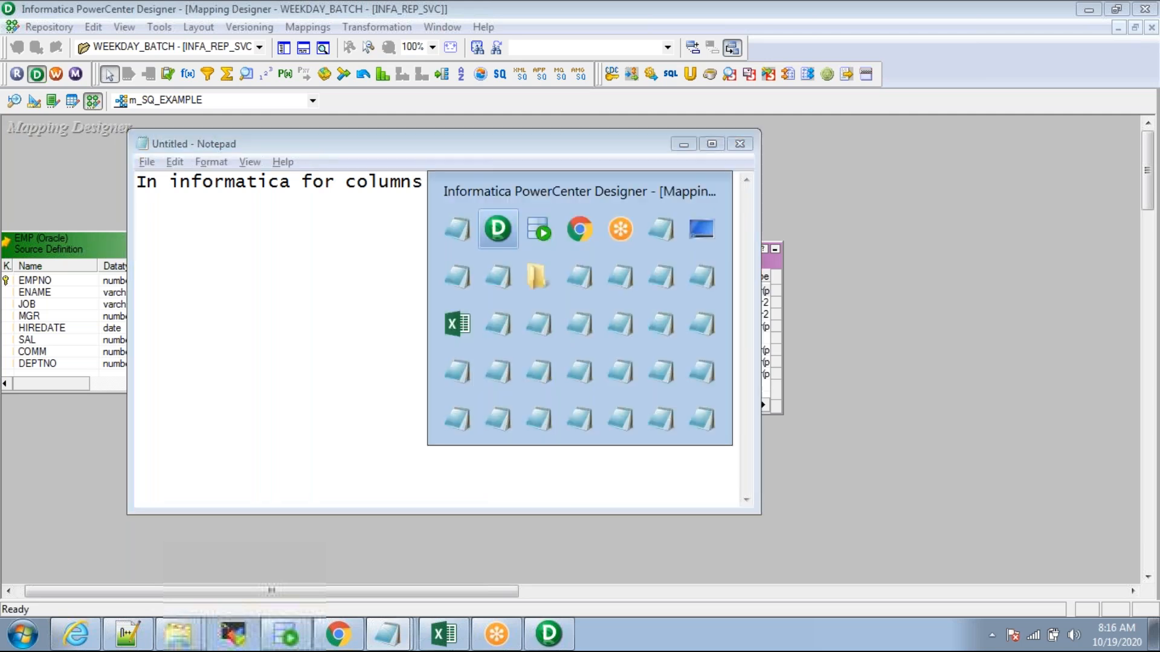
{"action": "key", "text": "ctrl+s"}
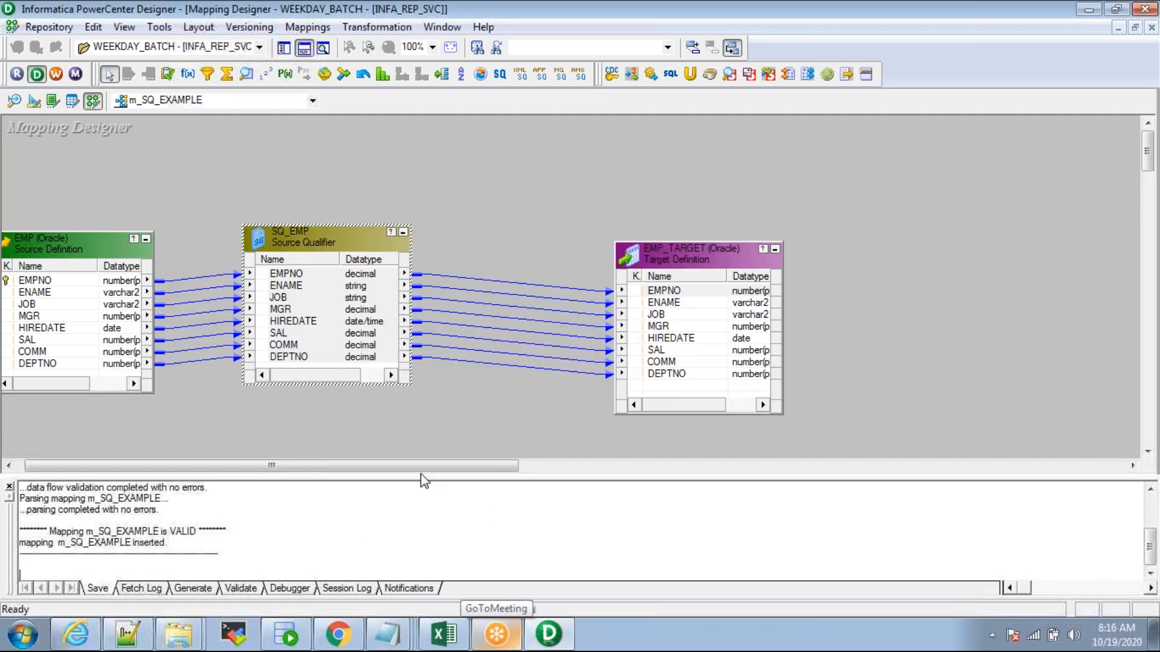
{"action": "double_click", "coordinate": [187, 530]}
Step: Launch Workflow Manager, show Designer's Navigator, then bring Workflow Manager to the front
{"action": "left_click", "coordinate": [550, 406]}
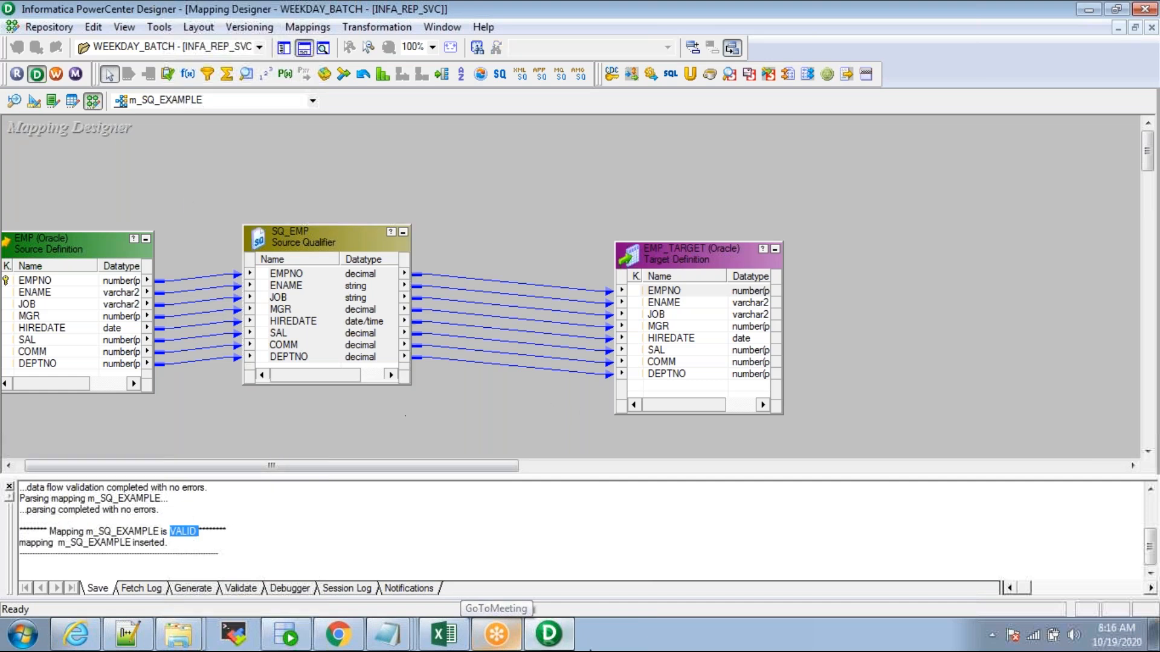
{"action": "left_click", "coordinate": [55, 74]}
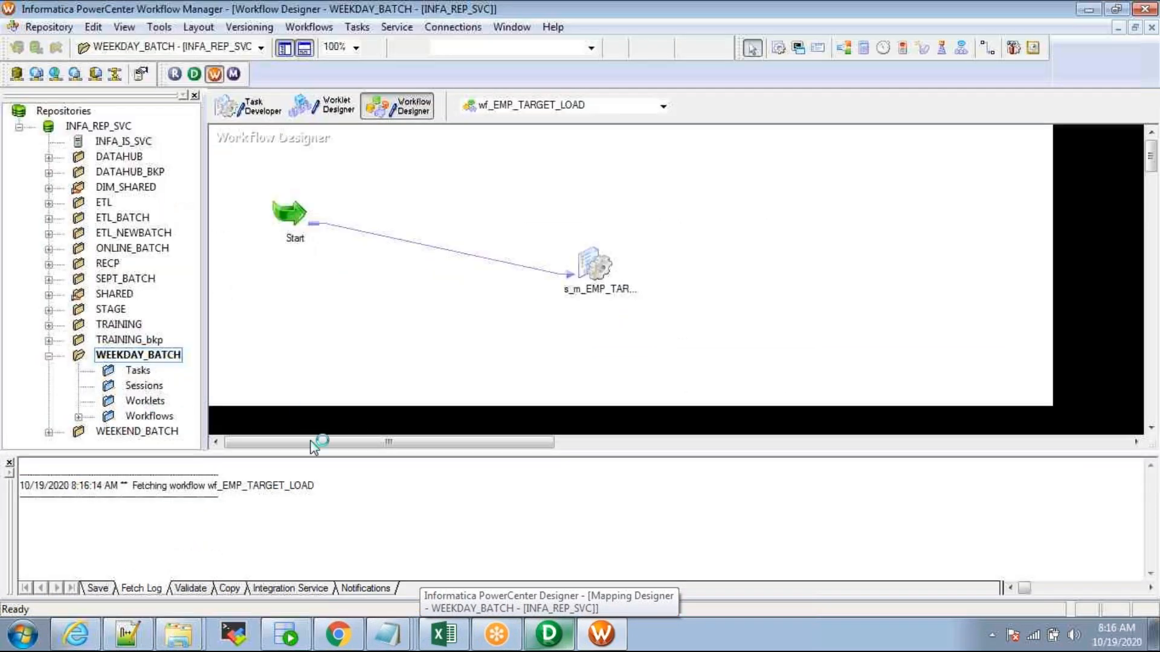
{"action": "left_click", "coordinate": [548, 634]}
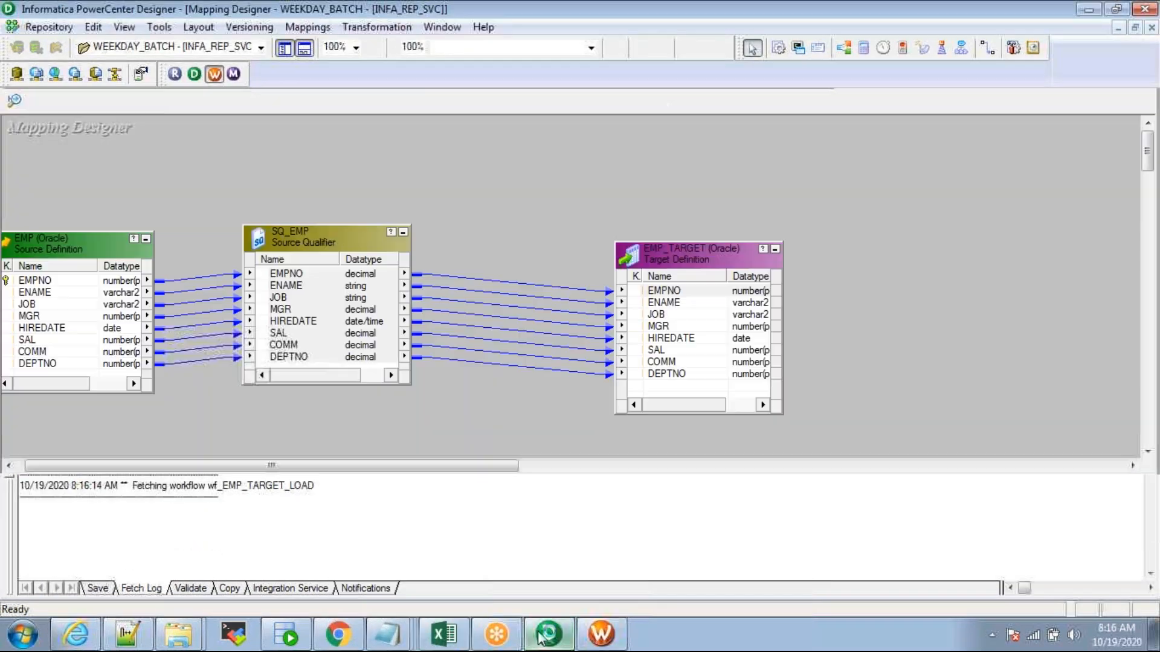
{"action": "left_click", "coordinate": [287, 50]}
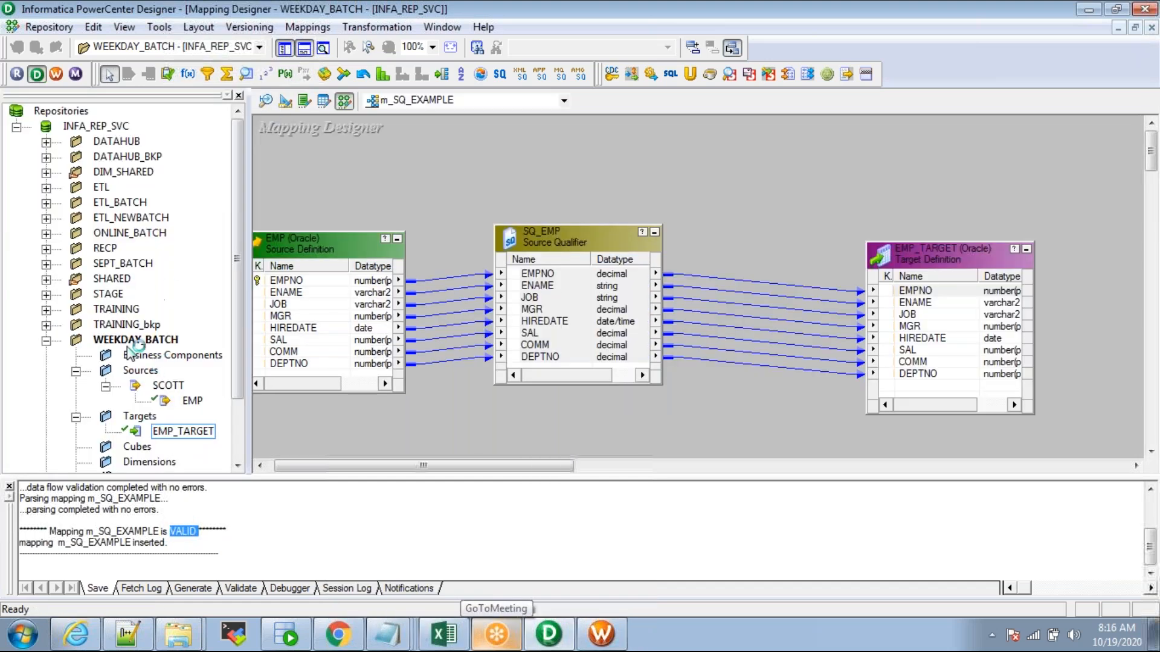
{"action": "left_click", "coordinate": [287, 49]}
{"action": "left_click", "coordinate": [601, 635]}
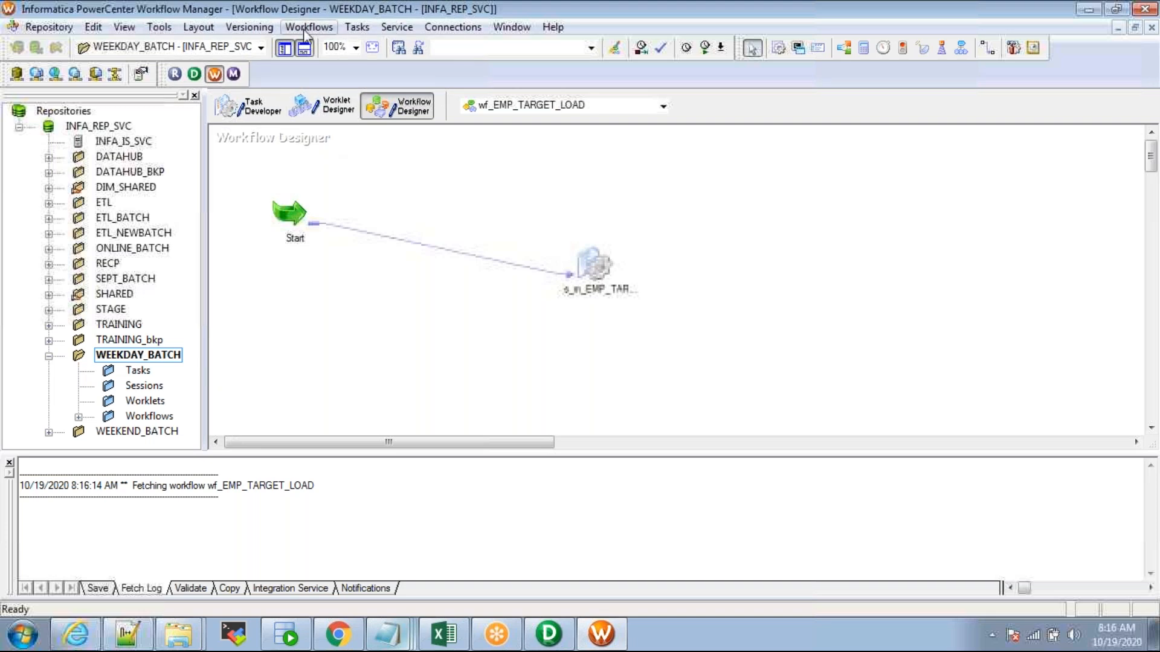
Step: Create workflow wf_SQ_EXAMPLE and position its Start task on the canvas
{"action": "left_click_drag", "start_coordinate": [528, 456], "coordinate": [531, 511]}
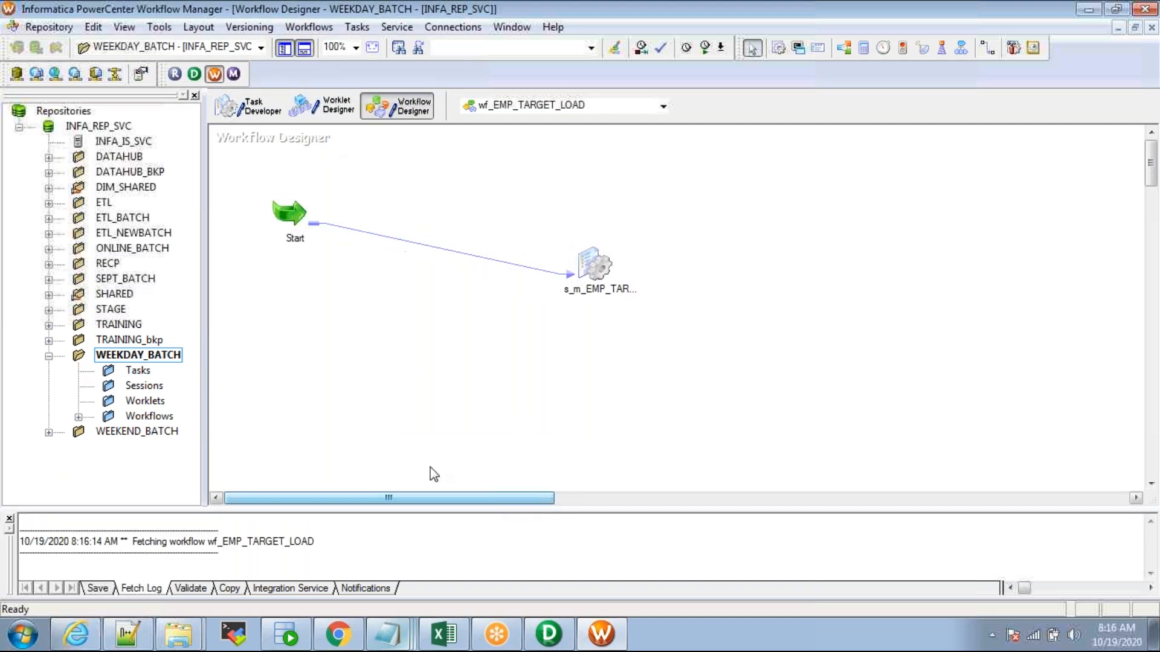
{"action": "left_click", "coordinate": [309, 27]}
{"action": "left_click", "coordinate": [311, 45]}
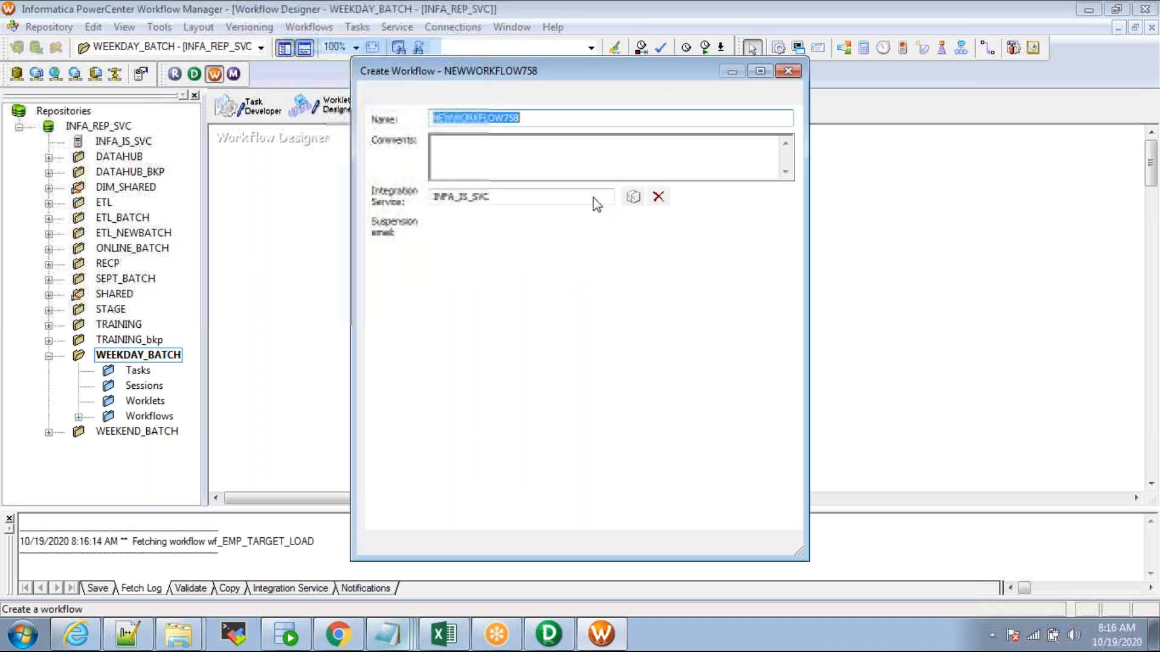
{"action": "type", "text": "wf"}
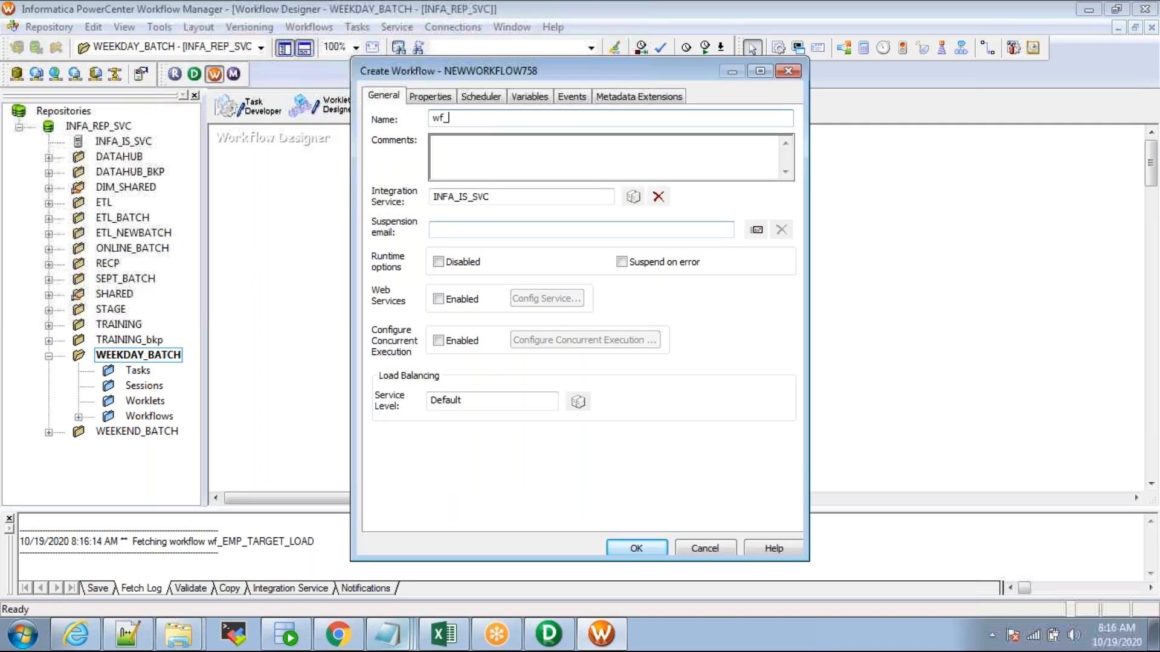
{"action": "type", "text": "_"}
{"action": "key", "text": "alt+Tab"}
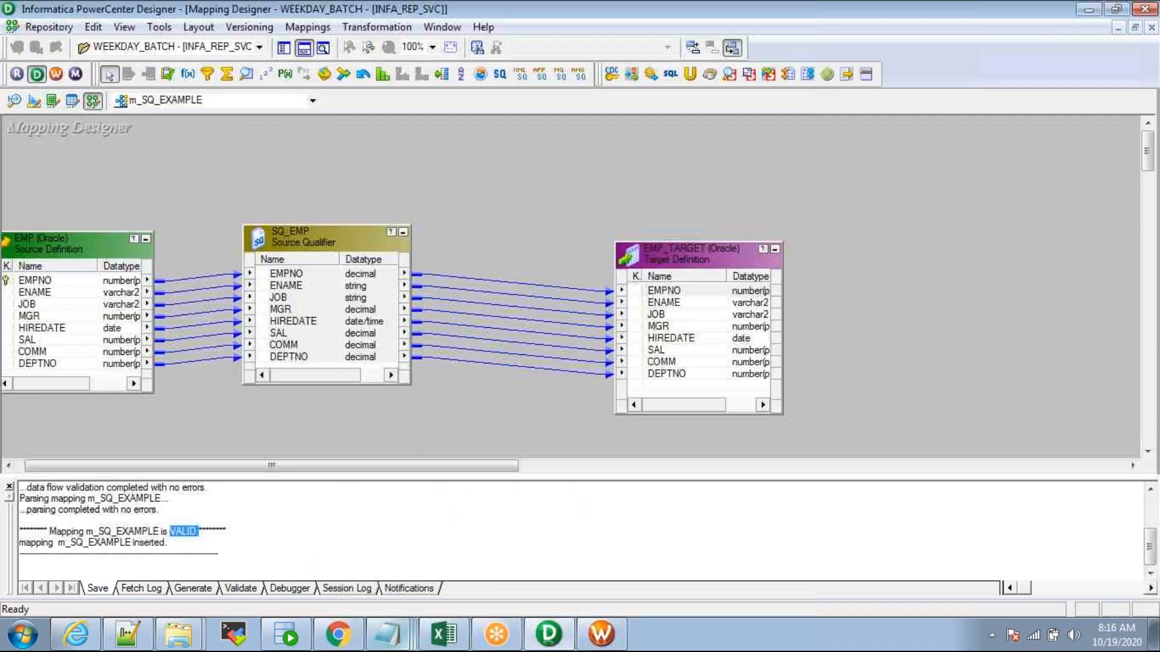
{"action": "key", "text": "alt+Tab"}
{"action": "type", "text": "SQ_EXAMPLE"}
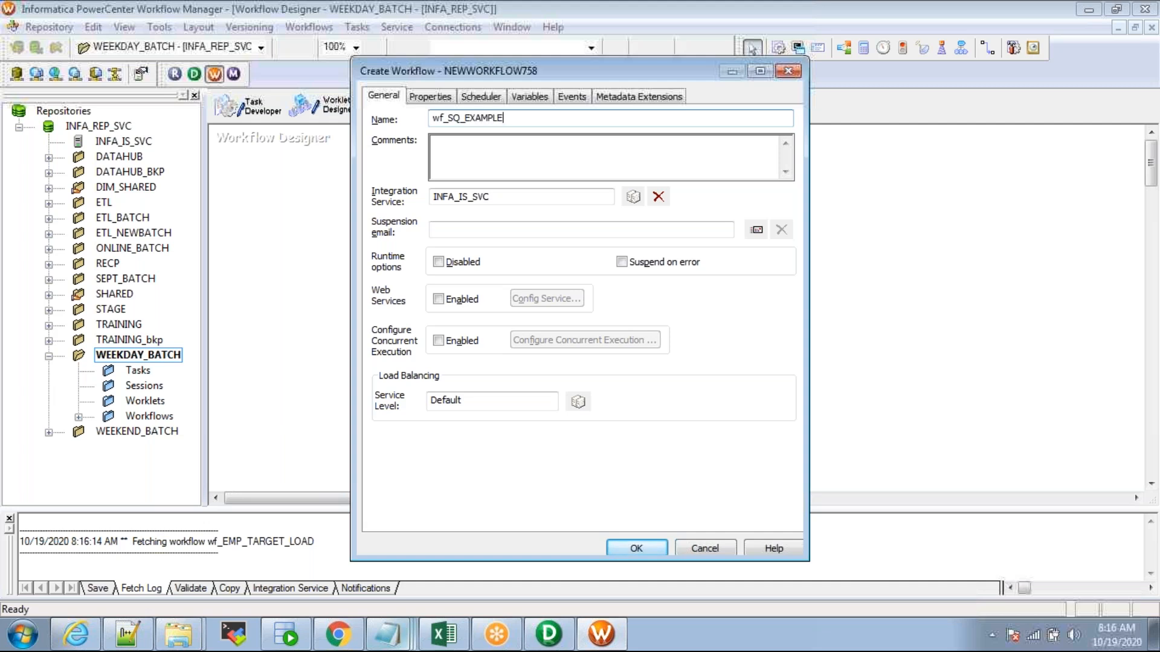
{"action": "key", "text": "Return"}
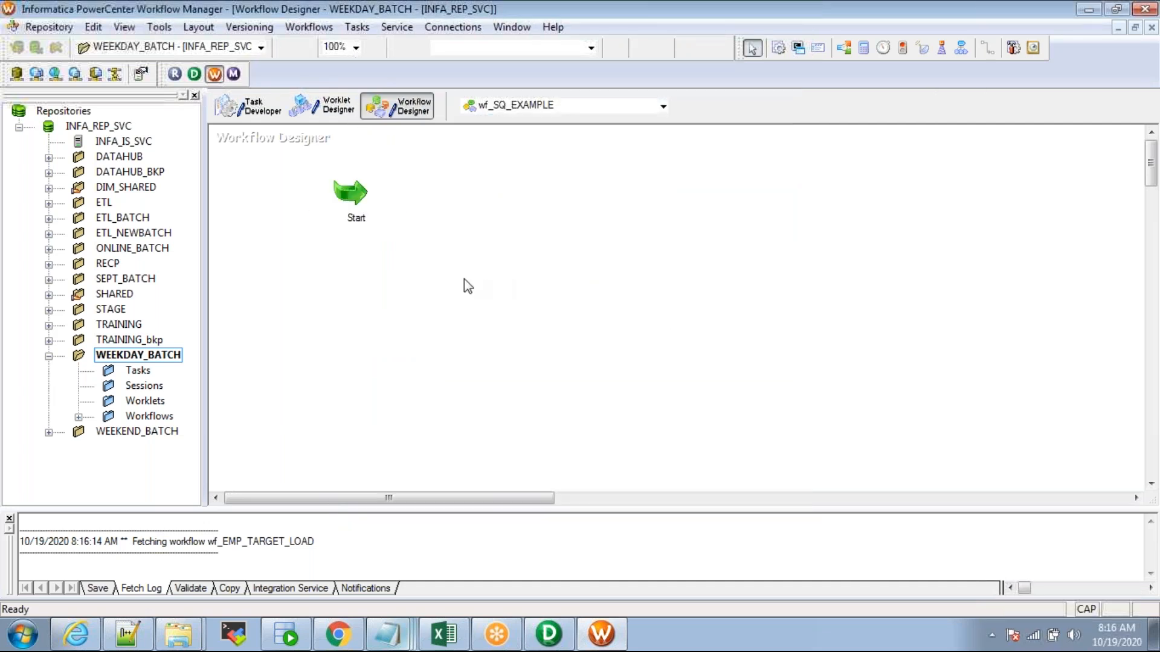
{"action": "left_click_drag", "start_coordinate": [348, 193], "coordinate": [297, 203]}
{"action": "left_click", "coordinate": [508, 250]}
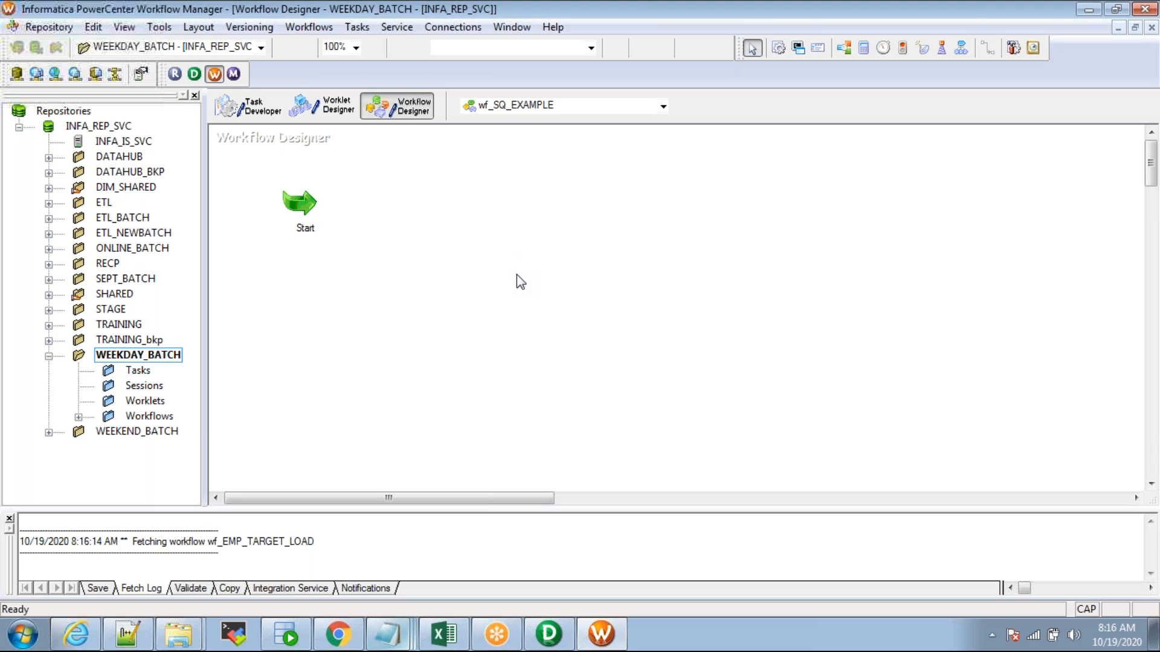
Step: Place a session task and check the WEEKDAY_BATCH mappings in Designer's repository tree
{"action": "left_click", "coordinate": [780, 51]}
{"action": "left_click", "coordinate": [451, 265]}
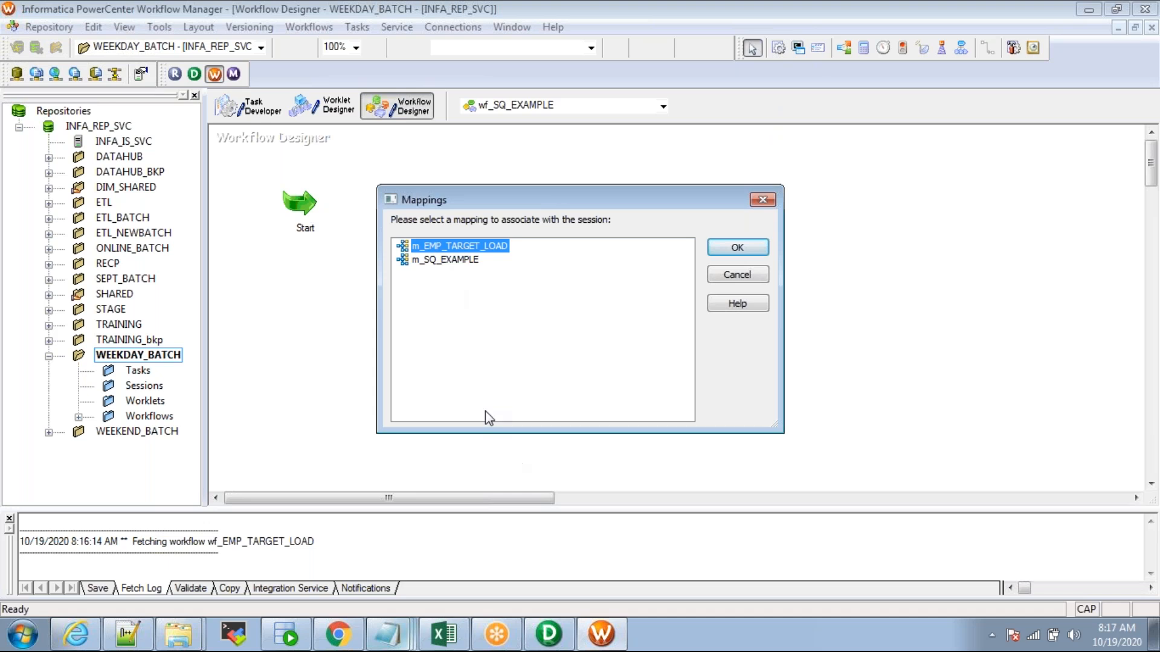
{"action": "left_click", "coordinate": [549, 635]}
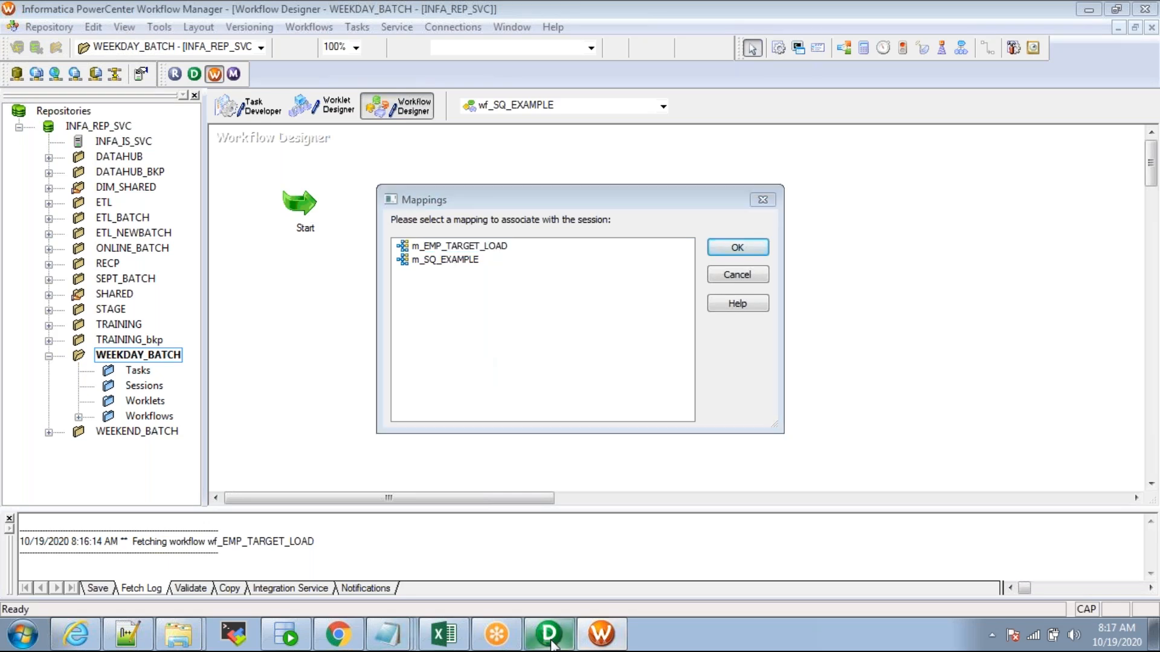
{"action": "left_click", "coordinate": [285, 51]}
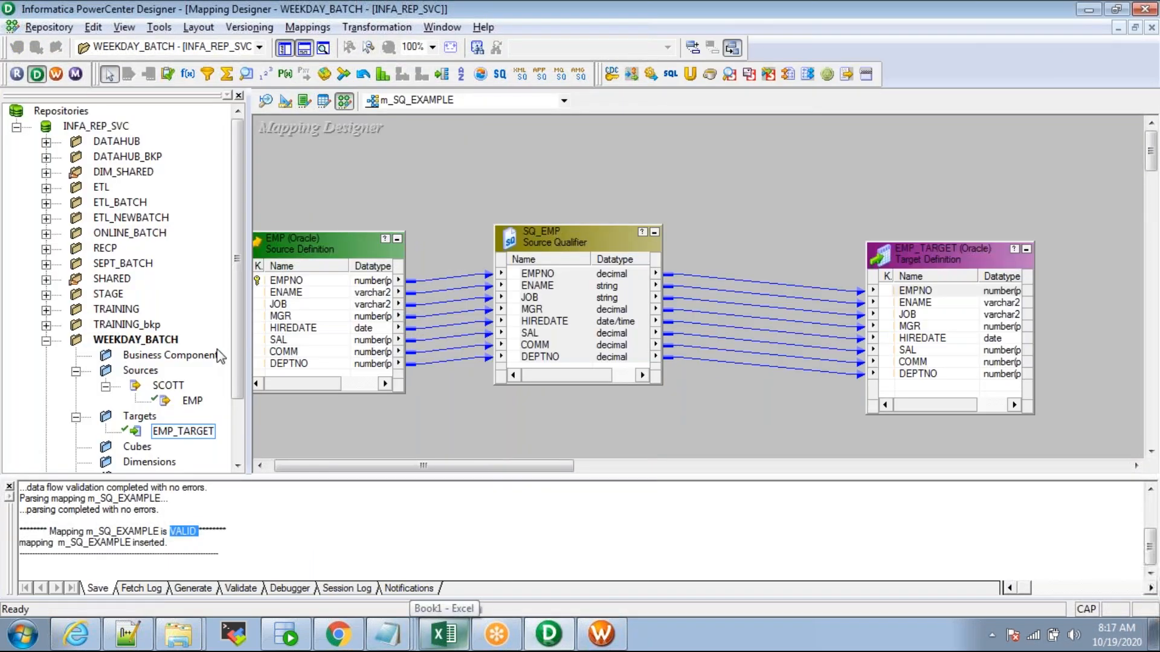
{"action": "scroll", "coordinate": [241, 317], "scroll_direction": "down", "scroll_amount": 2}
{"action": "double_click", "coordinate": [142, 431]}
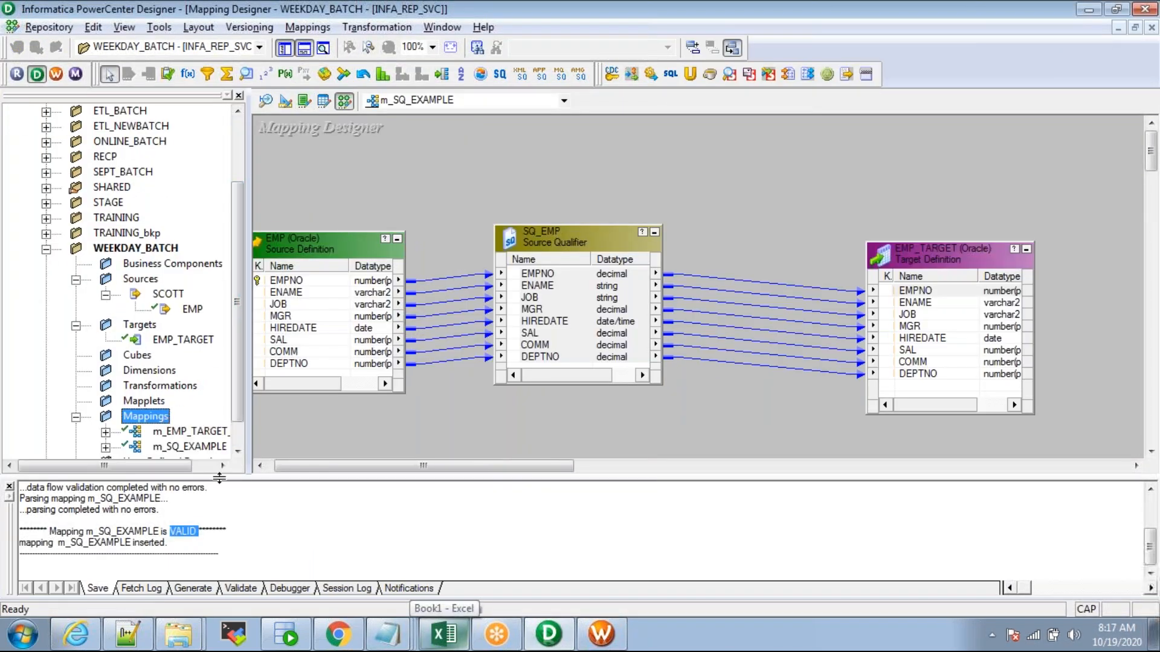
{"action": "left_click", "coordinate": [237, 391]}
{"action": "left_click_drag", "start_coordinate": [248, 406], "coordinate": [288, 409]}
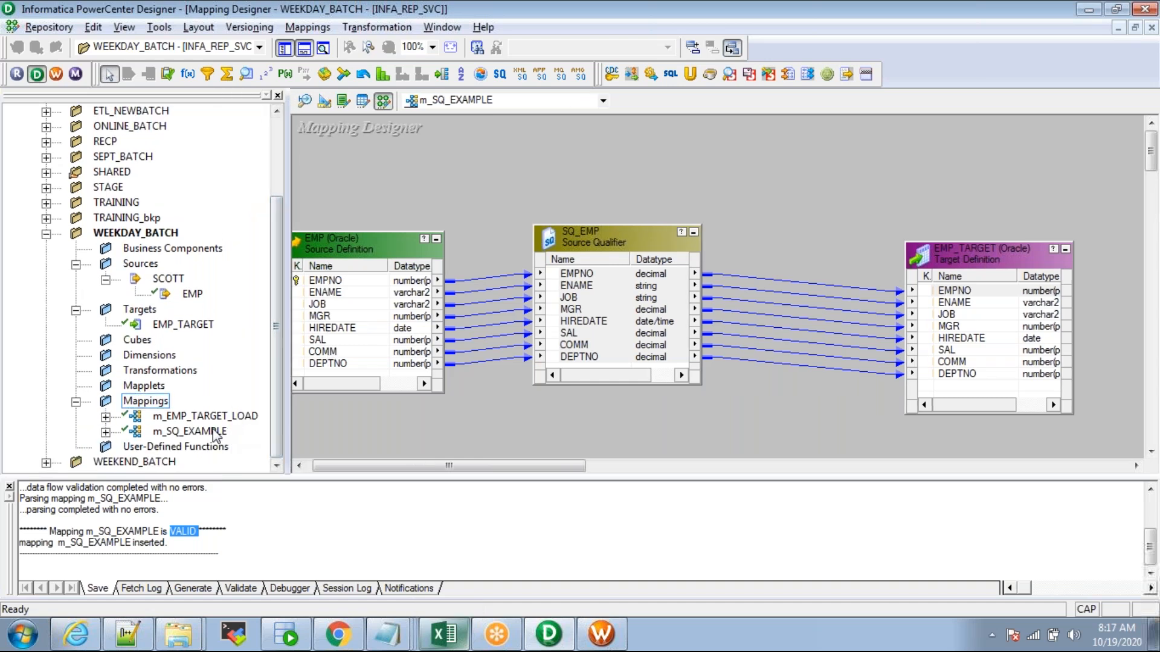
{"action": "left_click", "coordinate": [278, 420]}
Step: Assign mapping m_SQ_EXAMPLE to the new session task
{"action": "left_click", "coordinate": [601, 635]}
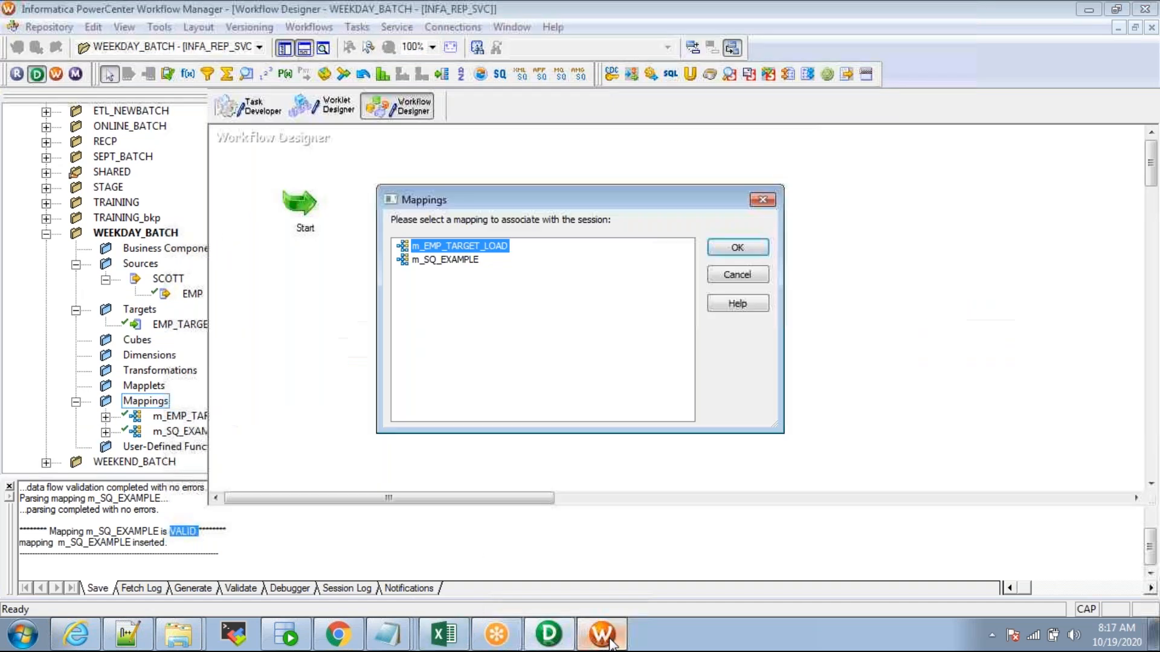
{"action": "left_click", "coordinate": [446, 259]}
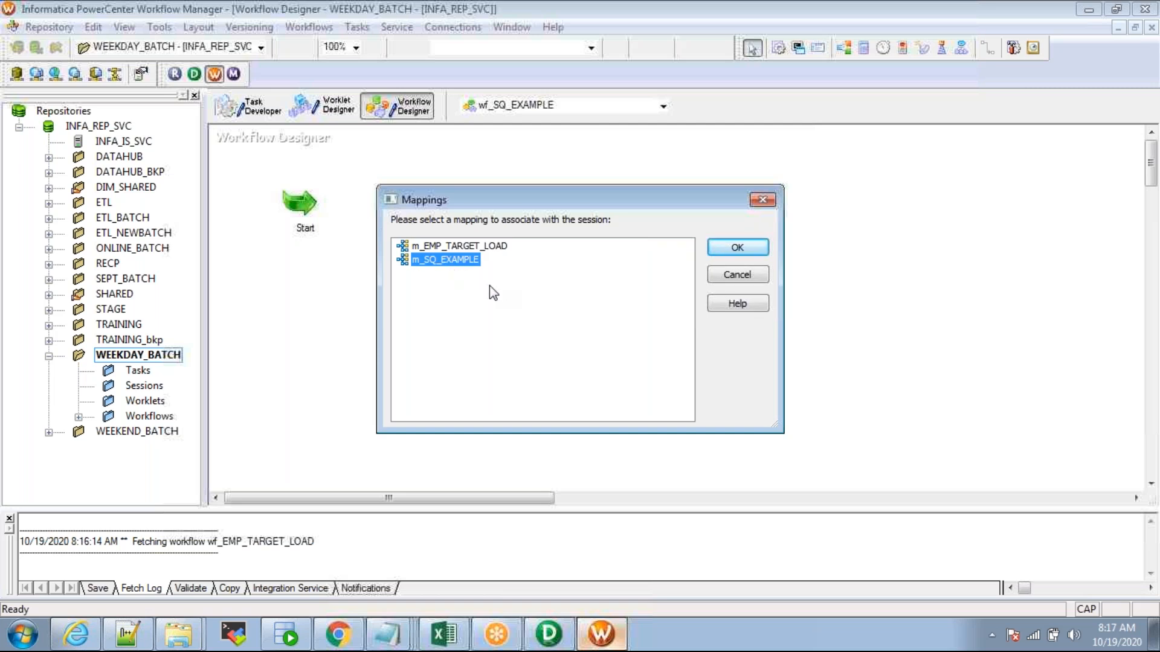
{"action": "left_click", "coordinate": [734, 248]}
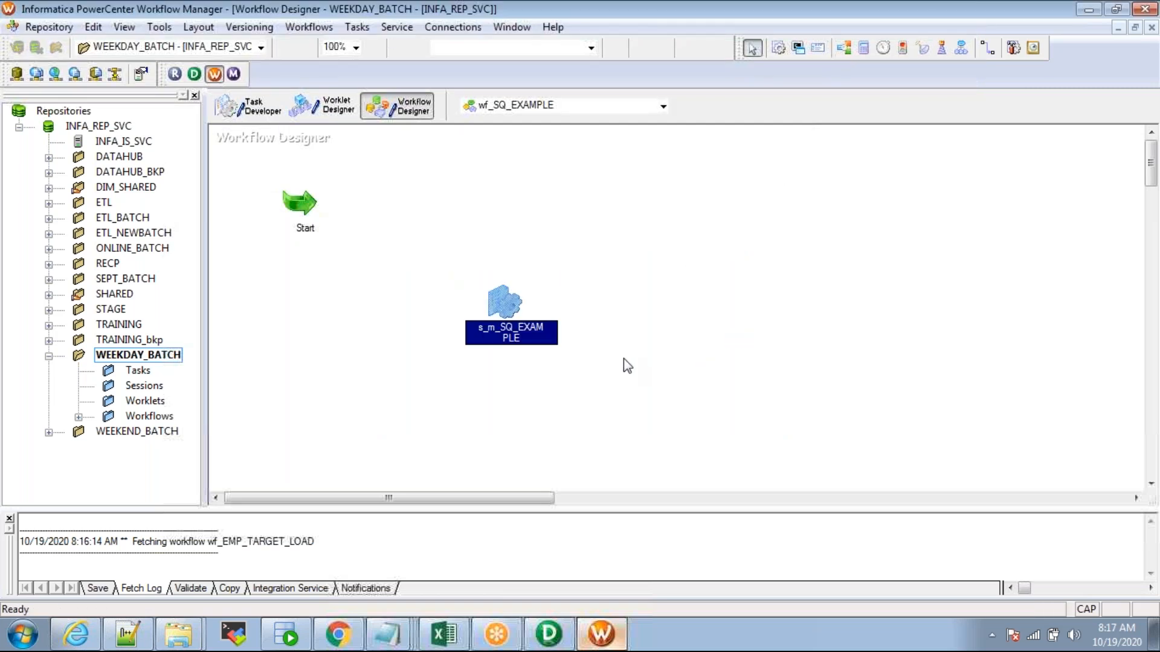
{"action": "left_click", "coordinate": [635, 347]}
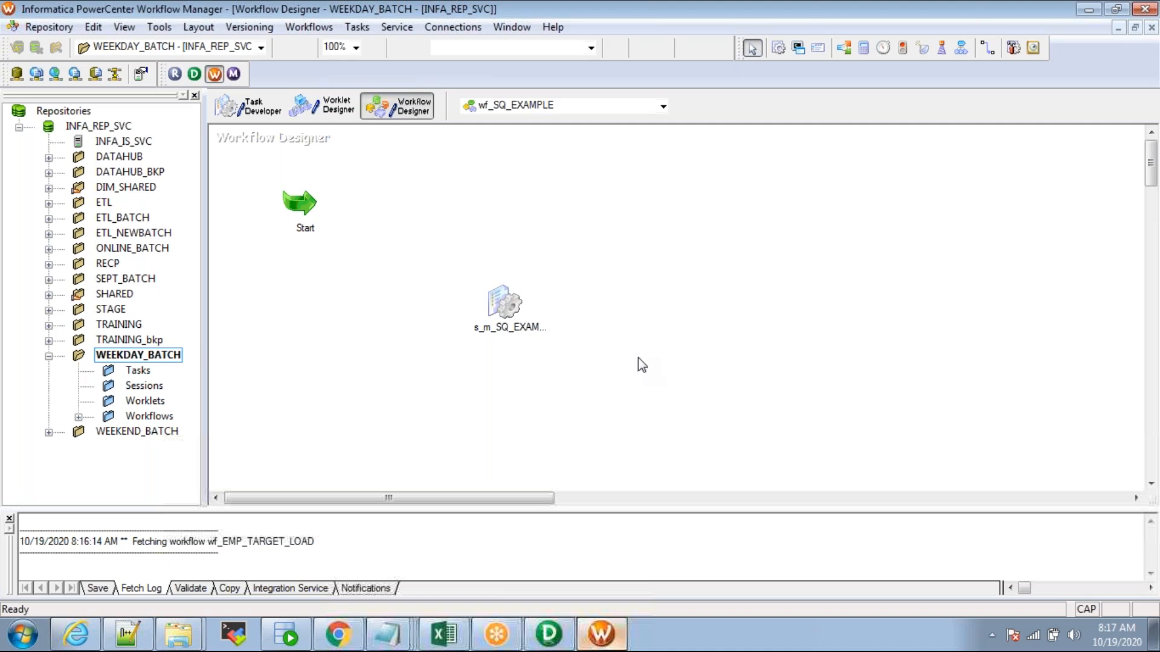
Step: Link the Start task to the s_m_SQ_EXAMPLE session
{"action": "left_click", "coordinate": [354, 27]}
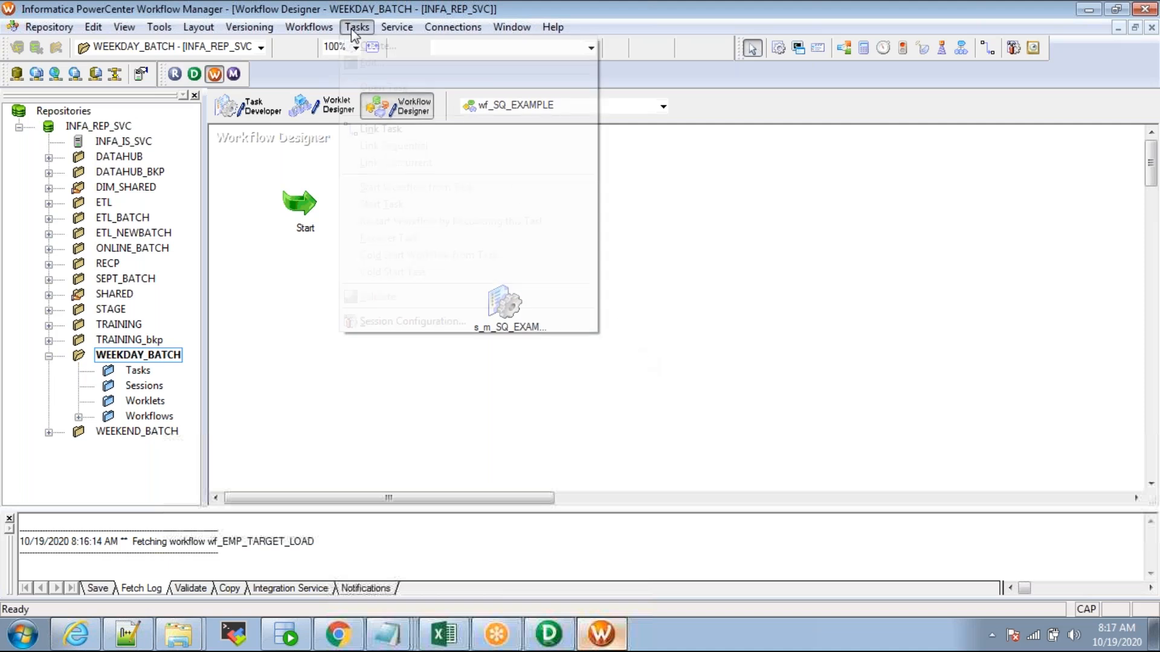
{"action": "left_click", "coordinate": [379, 128]}
{"action": "left_click_drag", "start_coordinate": [299, 202], "coordinate": [504, 303]}
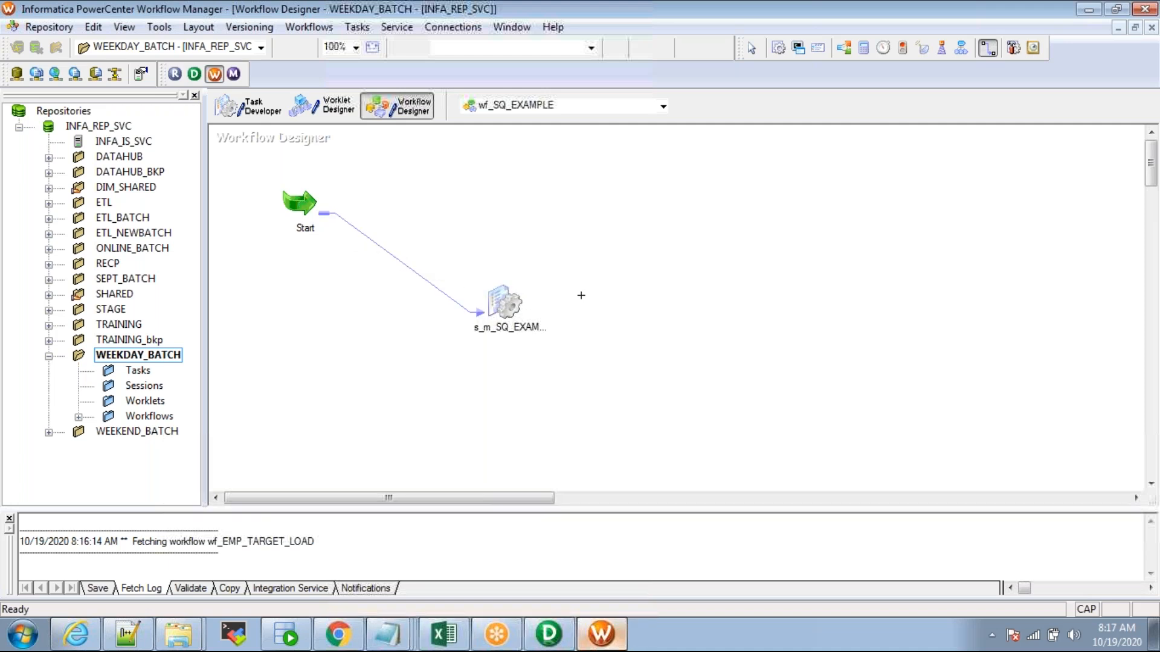
Step: Save wf_SQ_EXAMPLE, confirm it is VALID, and open the session's Edit Tasks dialog
{"action": "key", "text": "ctrl+s"}
{"action": "double_click", "coordinate": [189, 519]}
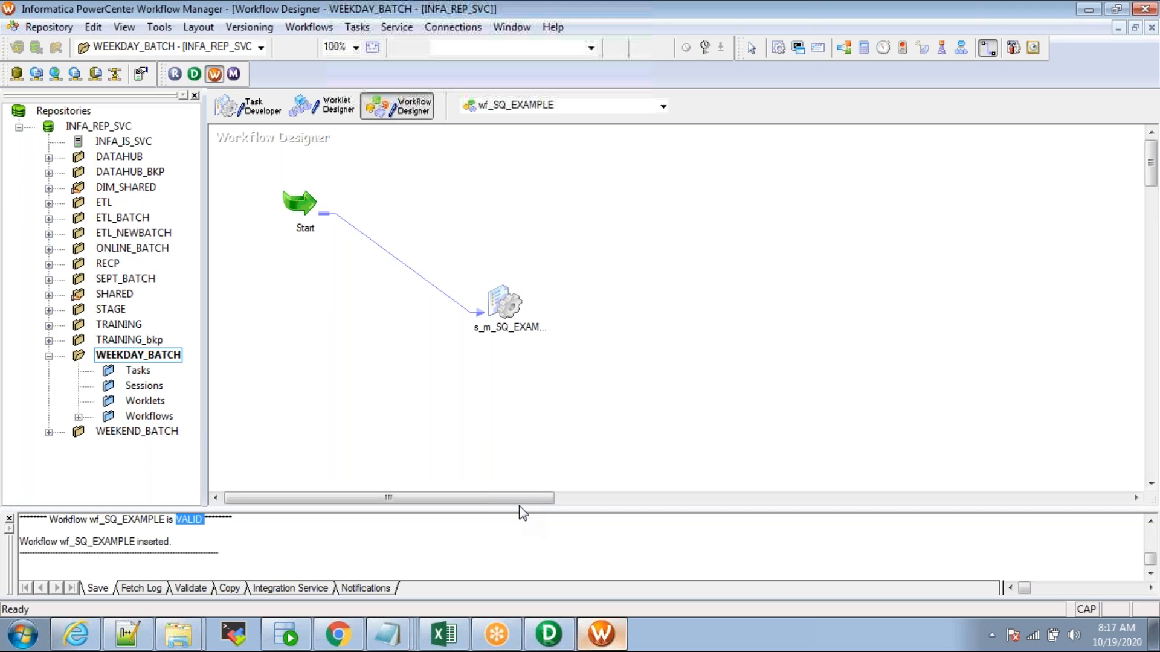
{"action": "left_click_drag", "start_coordinate": [523, 513], "coordinate": [490, 490]}
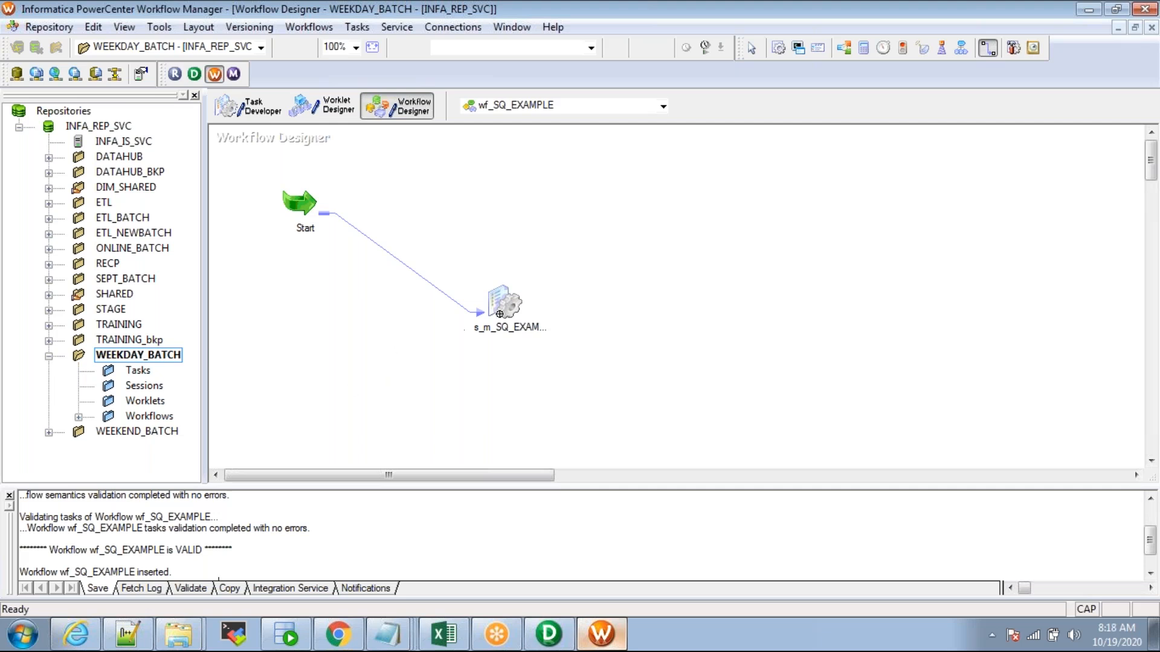
{"action": "double_click", "coordinate": [505, 303]}
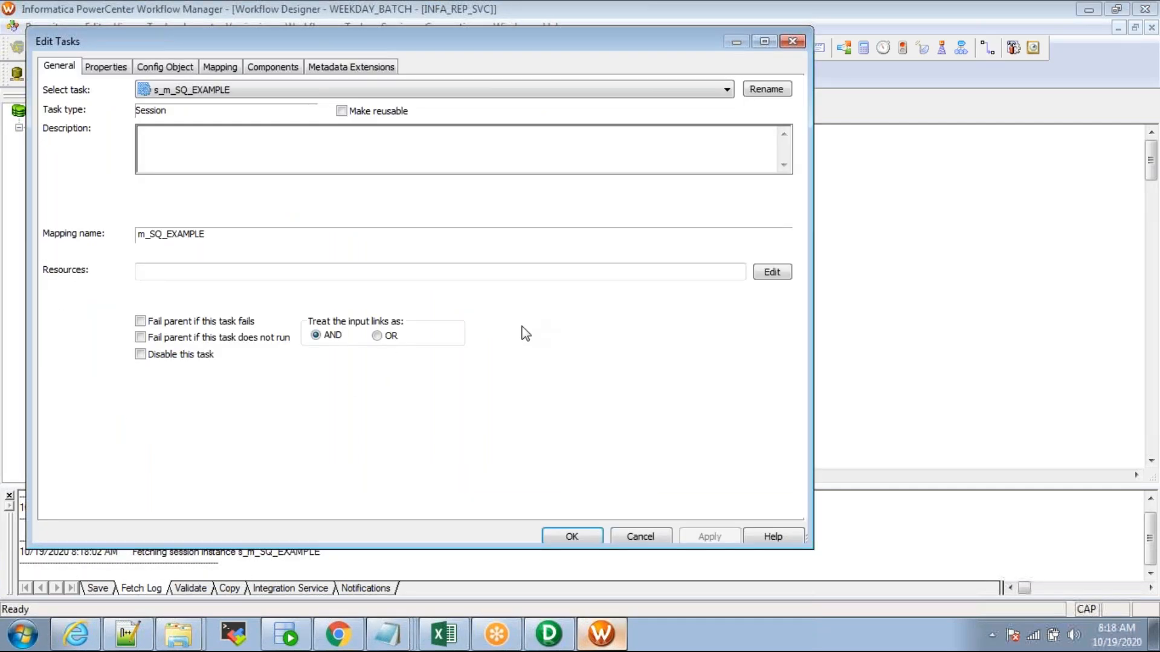
Step: On the Mapping tab, set SQ_EMP's relational connection to SCOTT, then select EMP_TARGET
{"action": "left_click", "coordinate": [240, 67]}
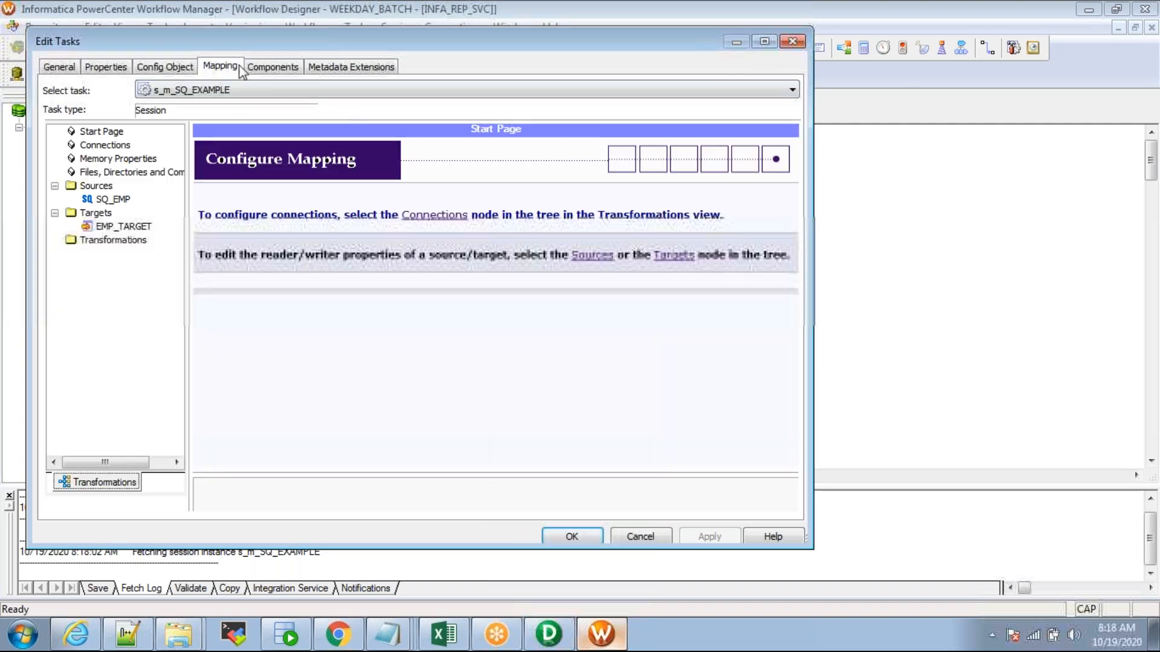
{"action": "left_click", "coordinate": [113, 199]}
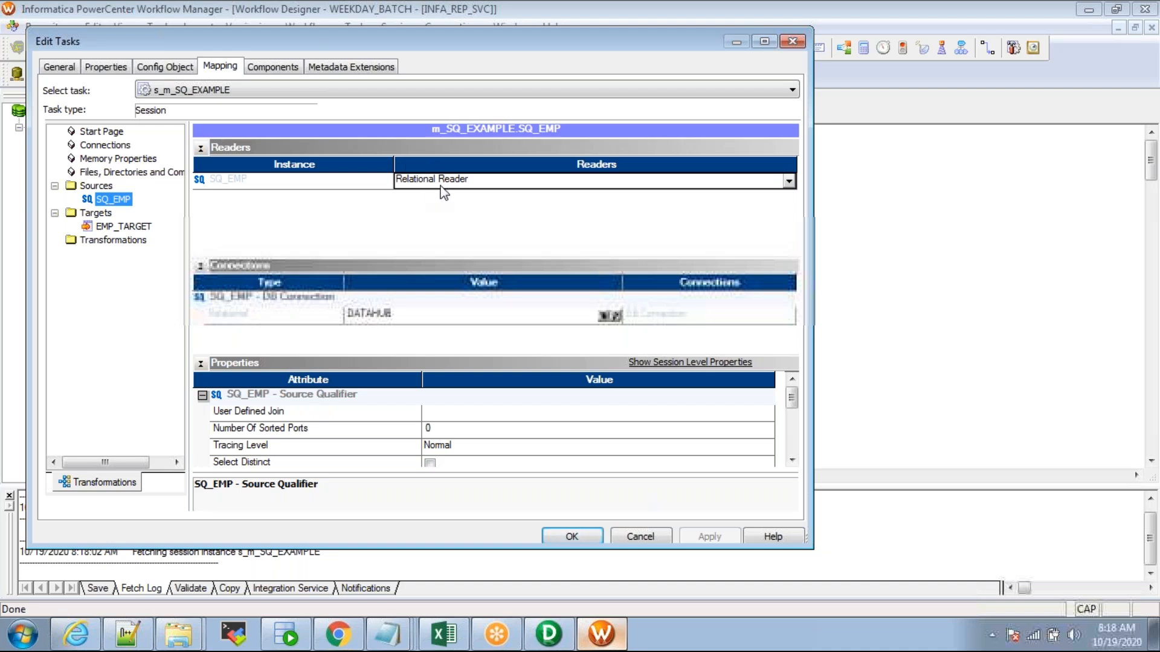
{"action": "left_click", "coordinate": [201, 147]}
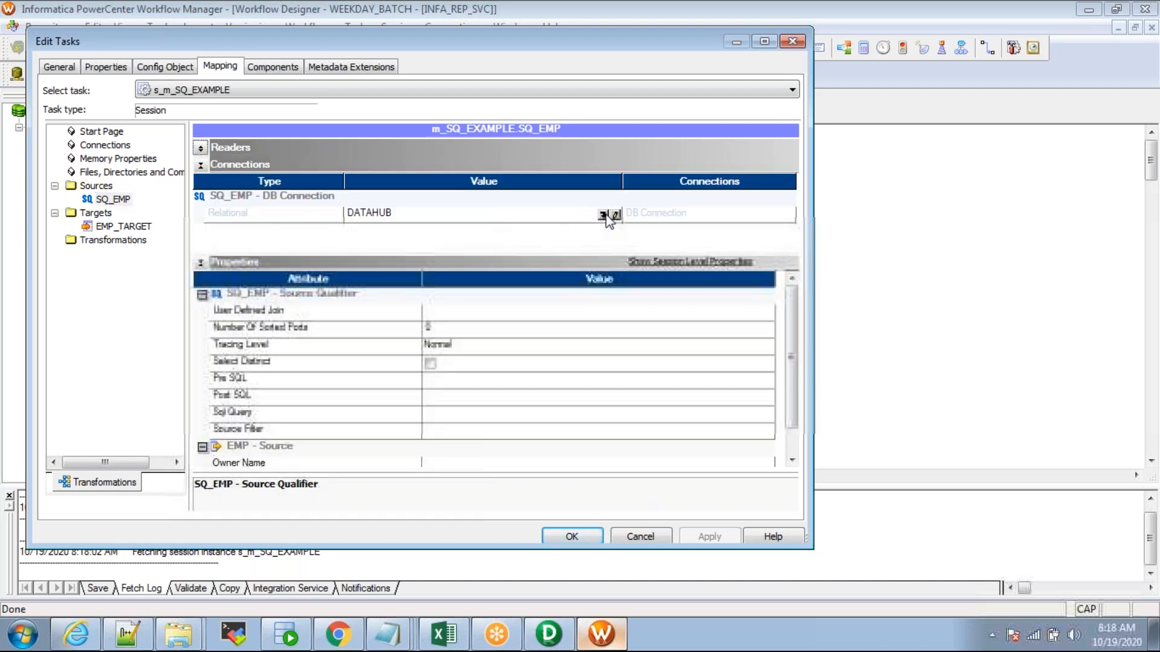
{"action": "left_click", "coordinate": [603, 215]}
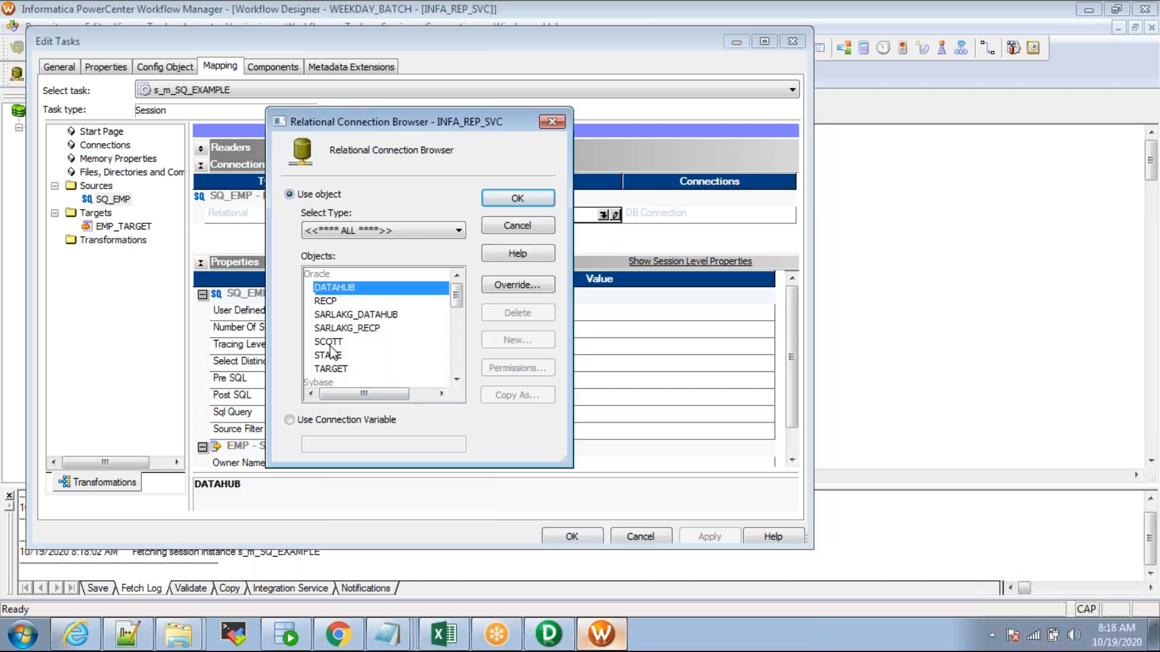
{"action": "left_click", "coordinate": [332, 343]}
{"action": "left_click", "coordinate": [530, 199]}
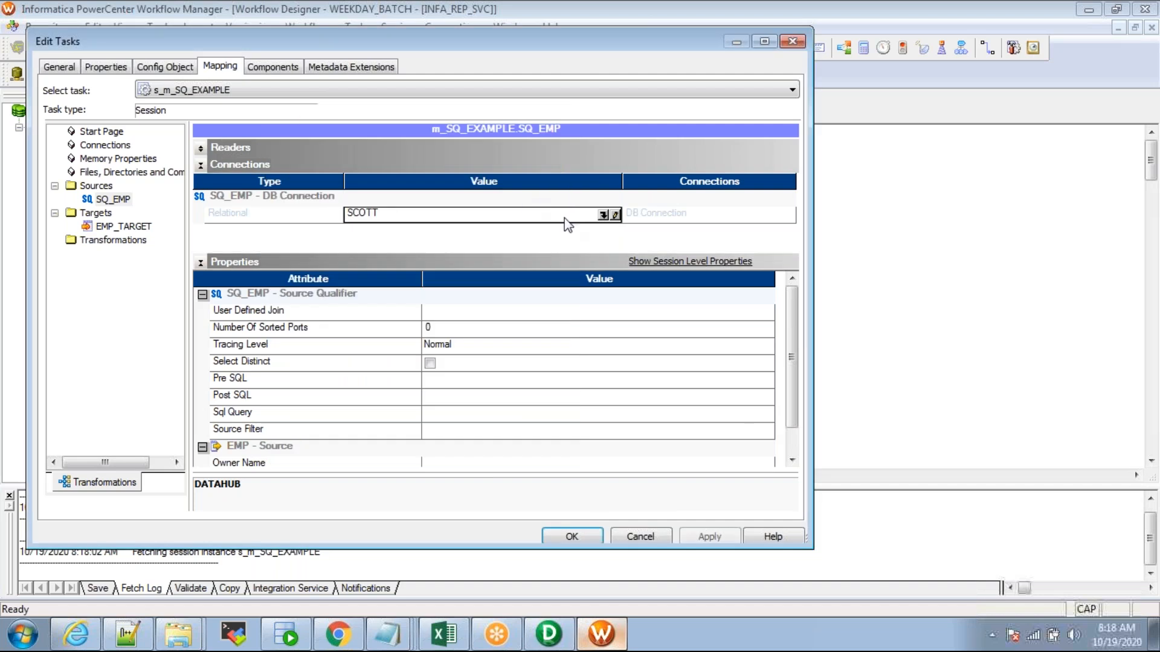
{"action": "left_click", "coordinate": [107, 226]}
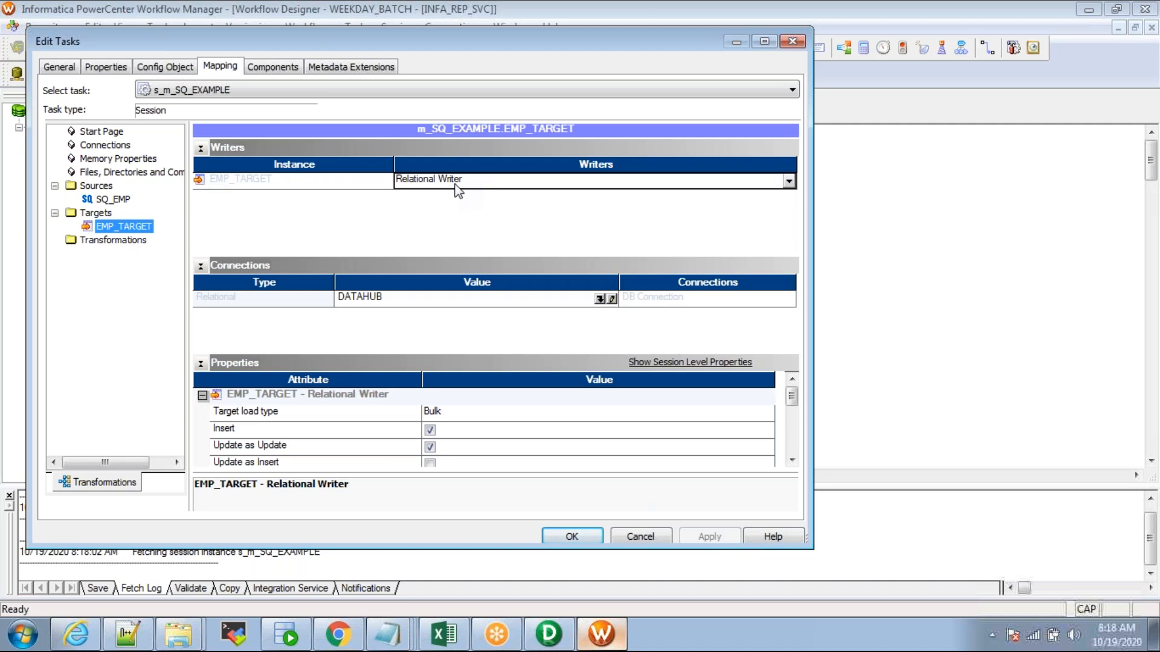
Step: Set EMP_TARGET's relational connection to TARGET
{"action": "left_click", "coordinate": [200, 149]}
{"action": "left_click", "coordinate": [599, 198]}
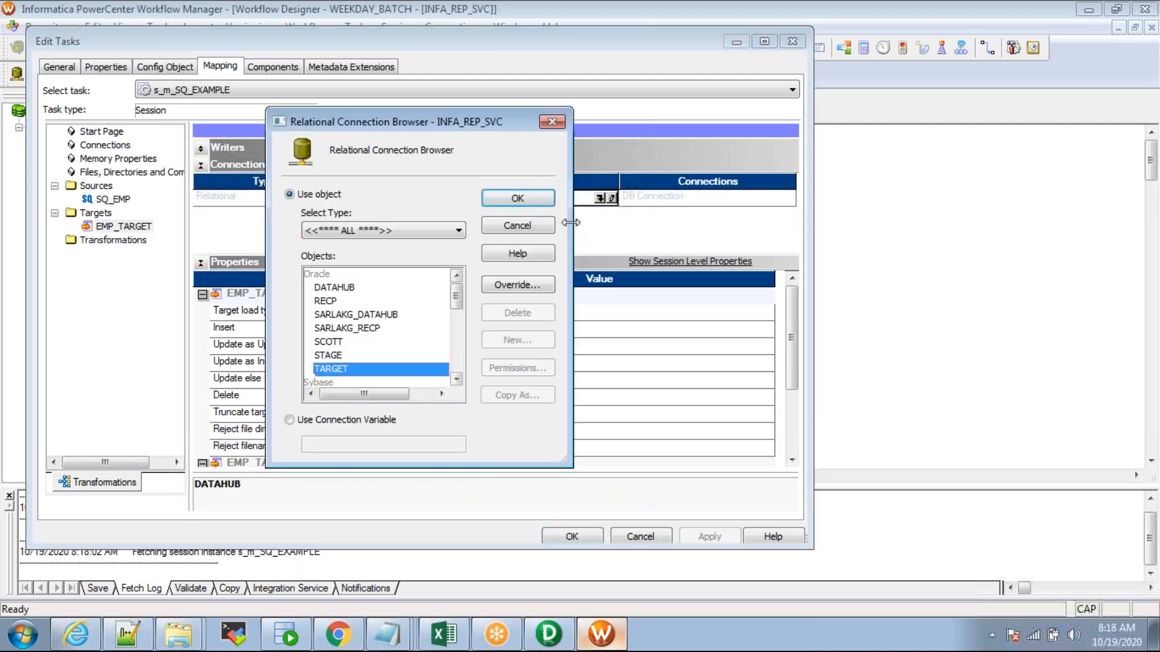
{"action": "left_click", "coordinate": [518, 199]}
Step: Set EMP_TARGET's target load type to Normal
{"action": "left_click", "coordinate": [249, 314]}
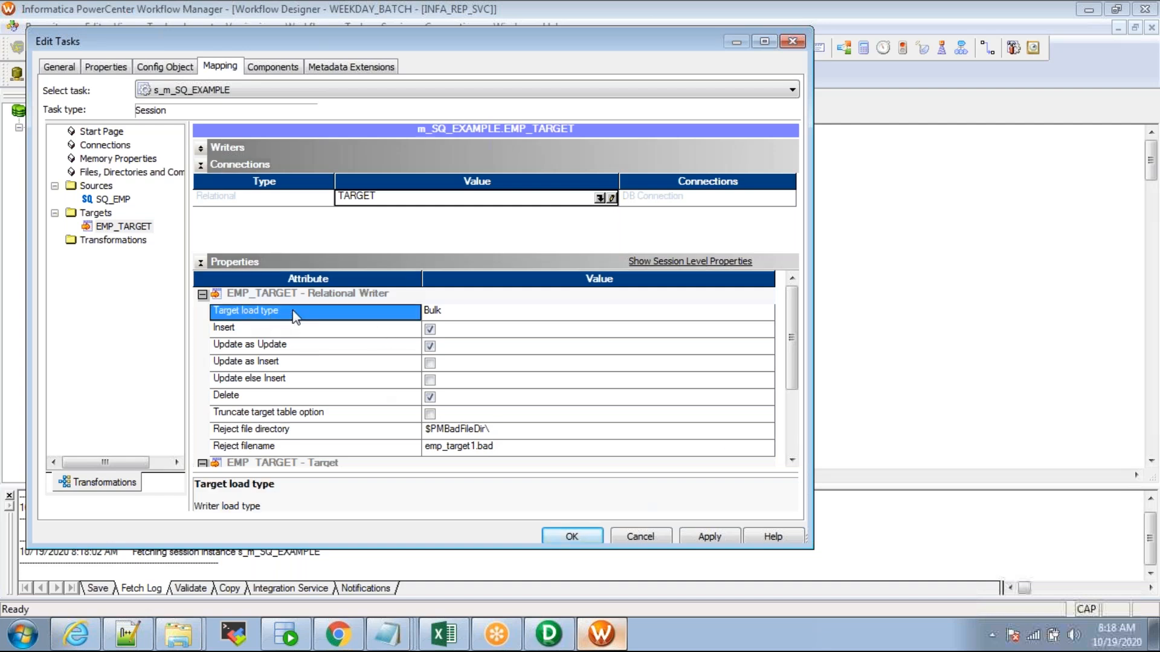
{"action": "left_click", "coordinate": [437, 311]}
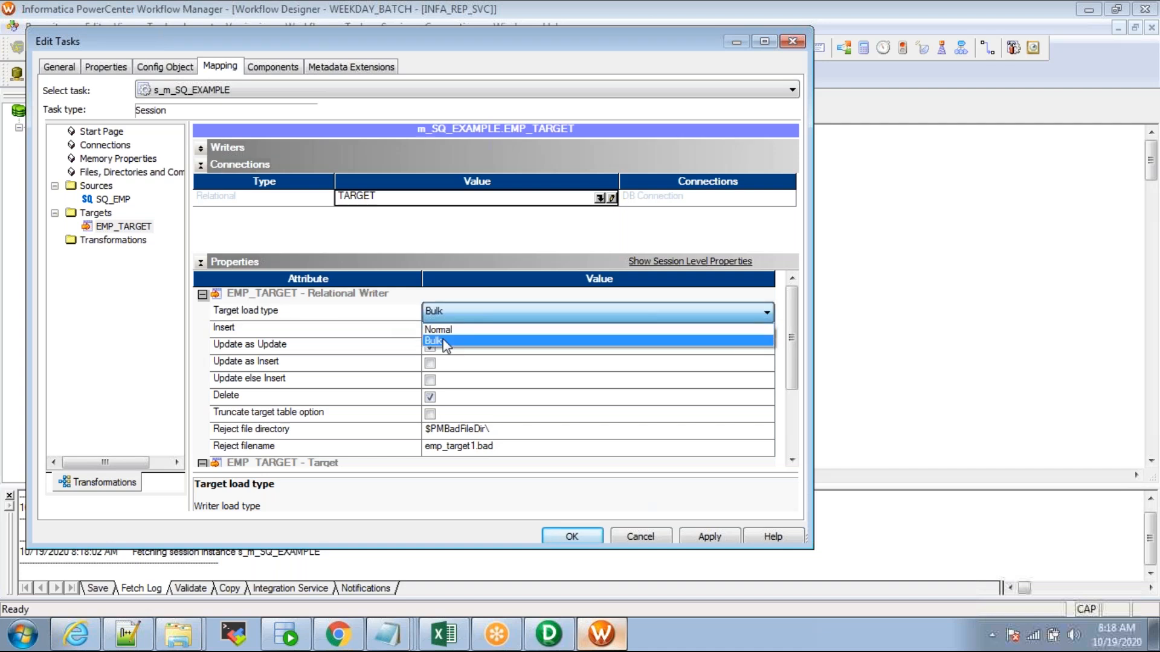
{"action": "left_click", "coordinate": [435, 331]}
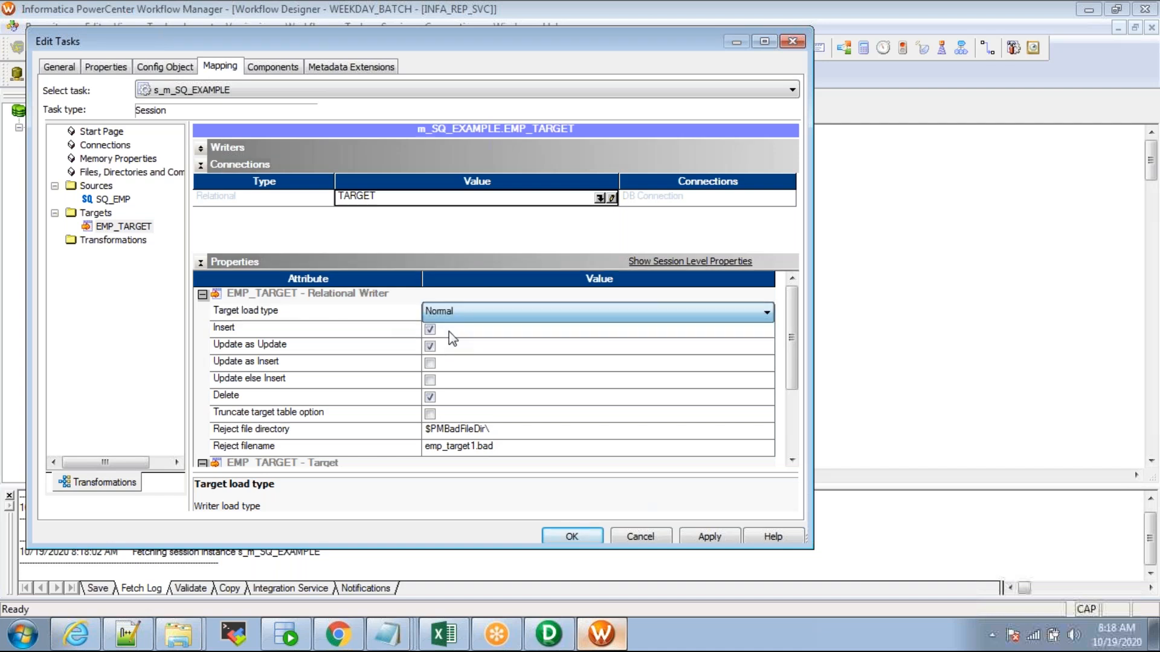
{"action": "left_click", "coordinate": [372, 314]}
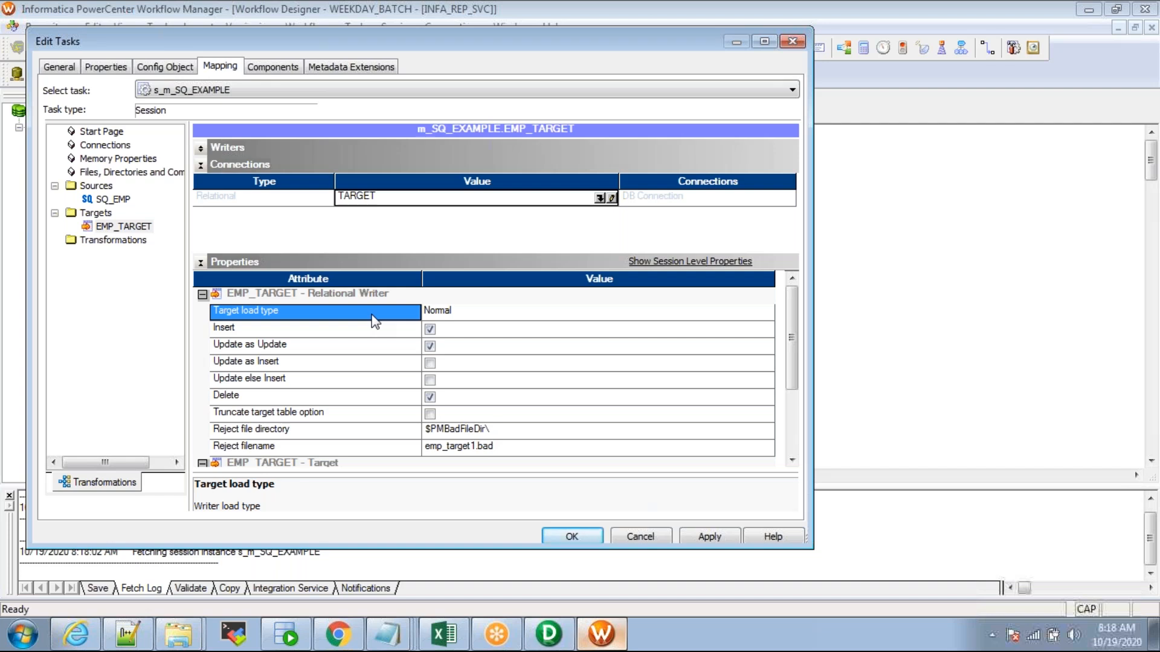
{"action": "left_click", "coordinate": [442, 318]}
{"action": "left_click", "coordinate": [444, 328]}
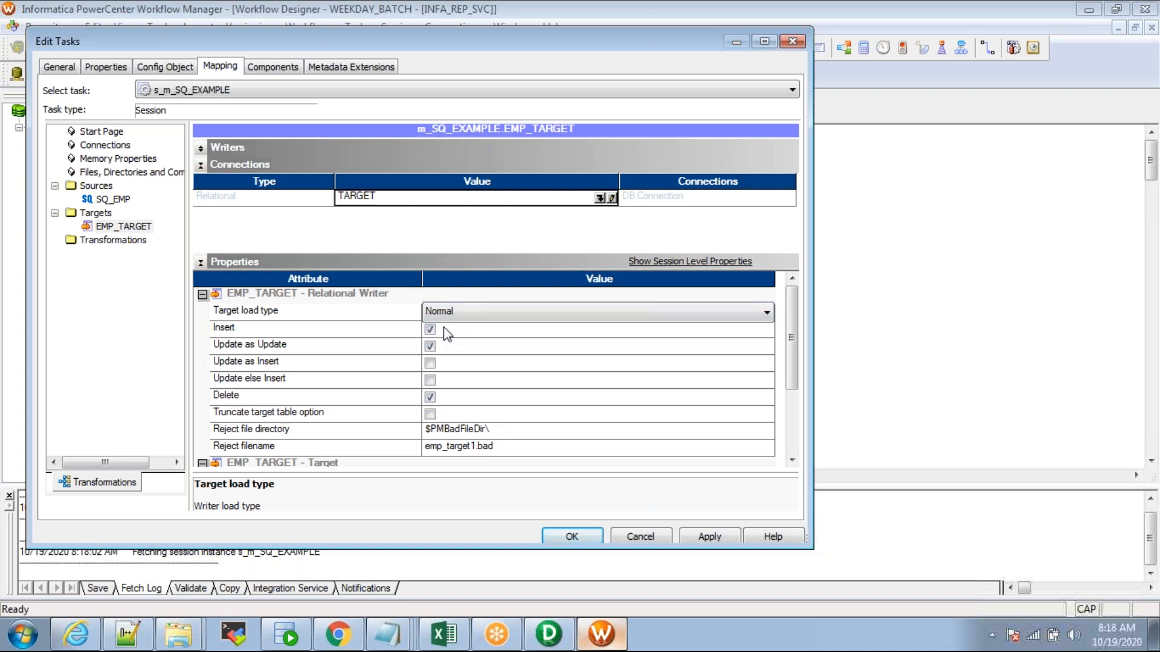
{"action": "left_click", "coordinate": [444, 314]}
{"action": "left_click", "coordinate": [443, 330]}
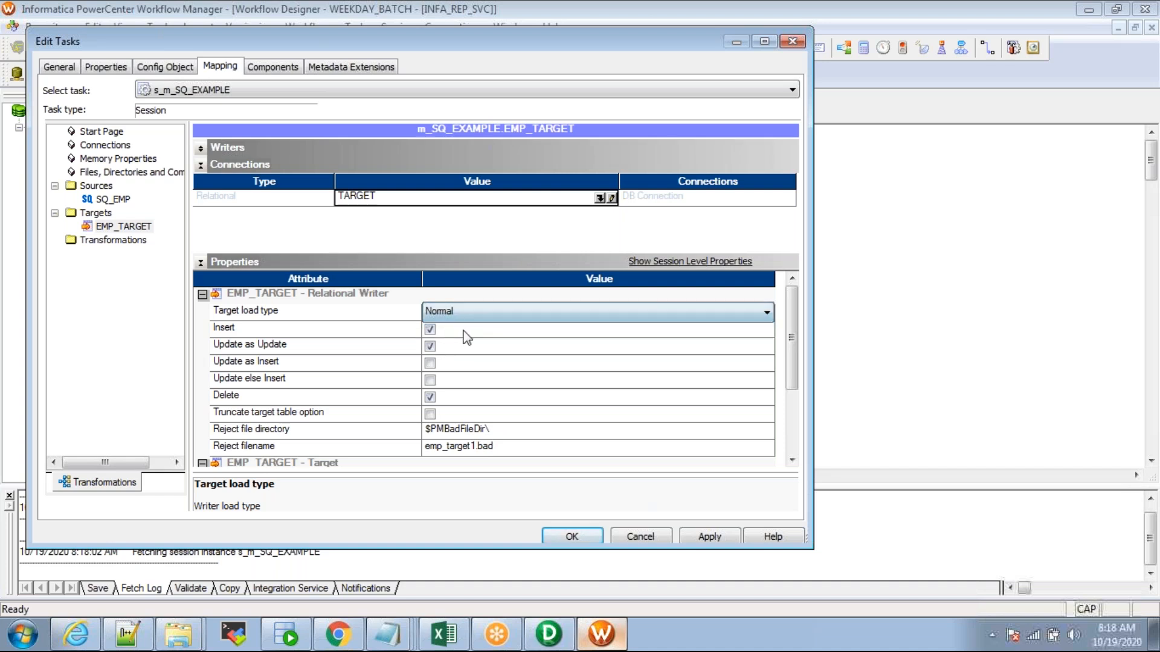
Step: Enable Truncate target table option, apply the session settings, and save the workflow
{"action": "left_click", "coordinate": [268, 416]}
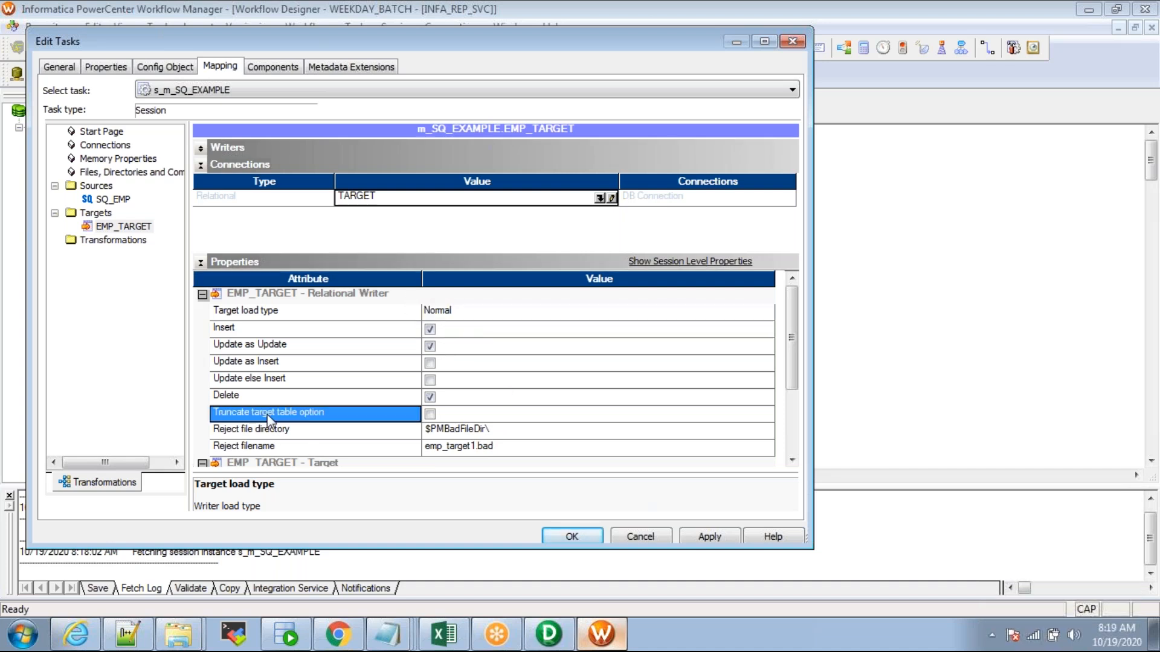
{"action": "left_click", "coordinate": [429, 415]}
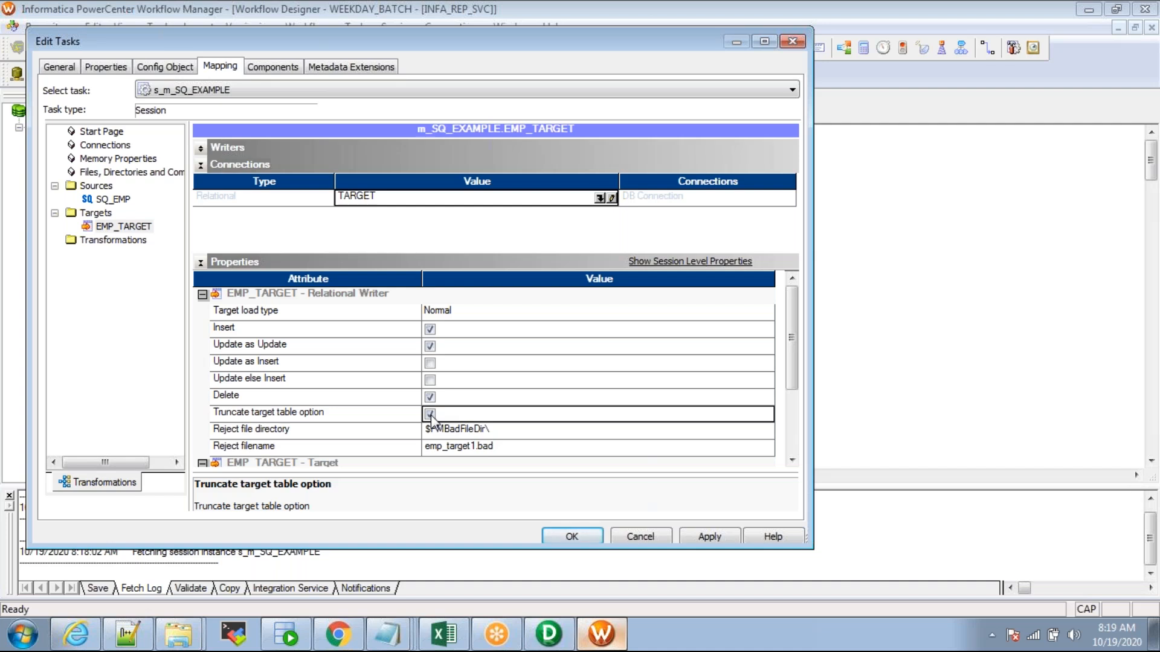
{"action": "left_click", "coordinate": [382, 416]}
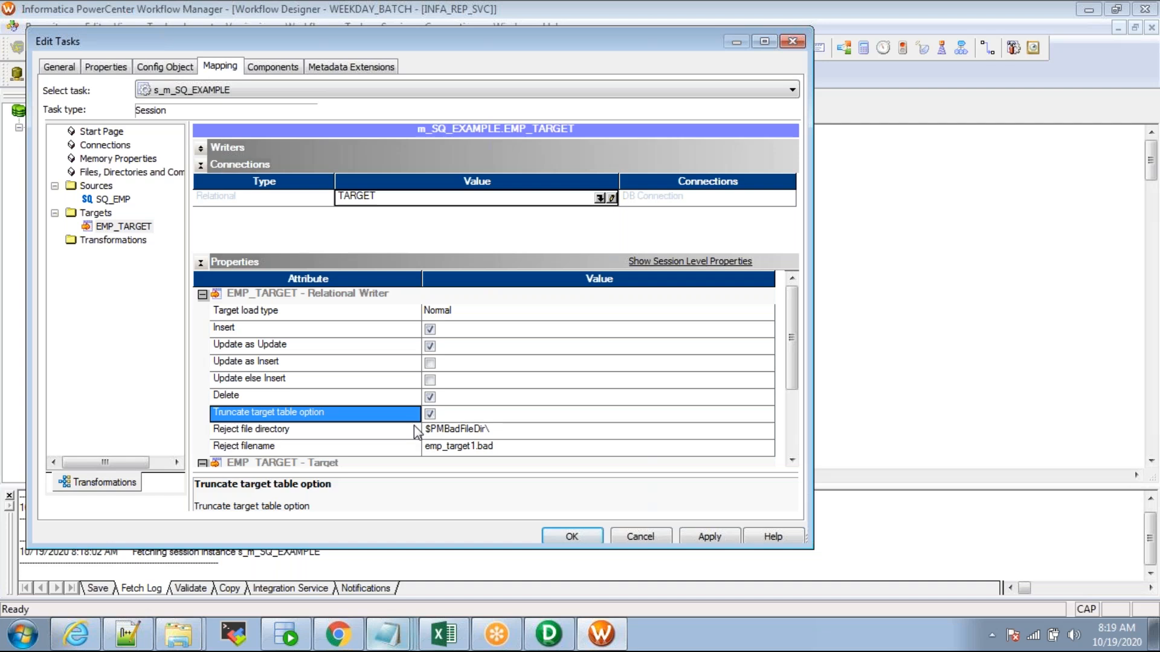
{"action": "left_click", "coordinate": [704, 538]}
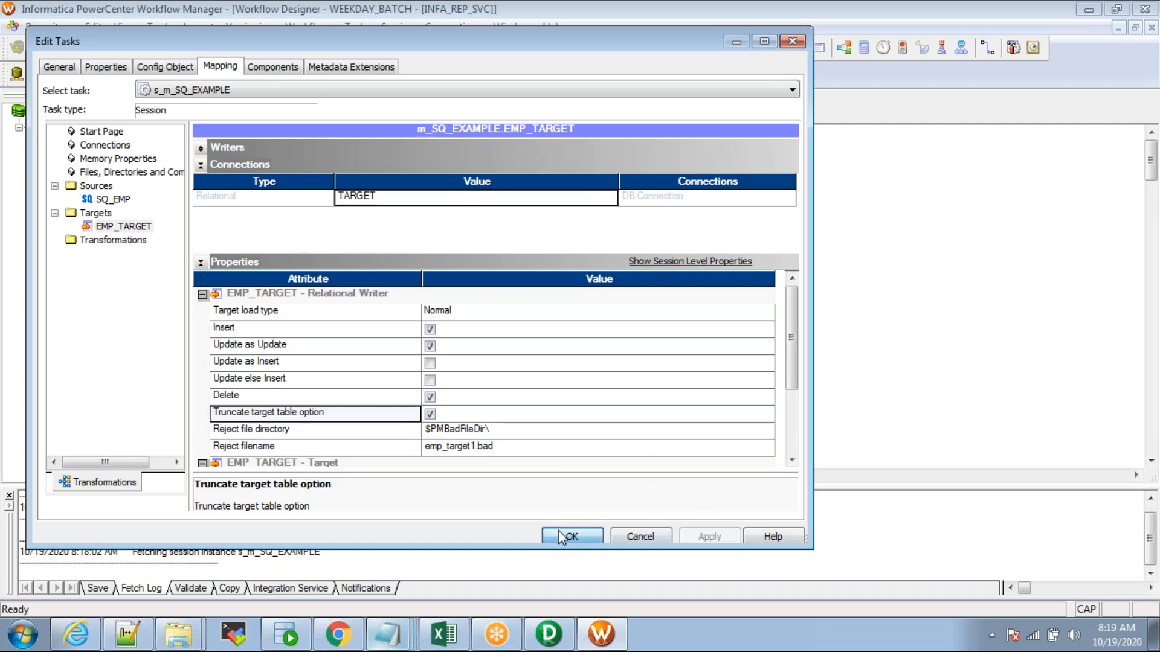
{"action": "left_click", "coordinate": [554, 537]}
{"action": "key", "text": "ctrl+s"}
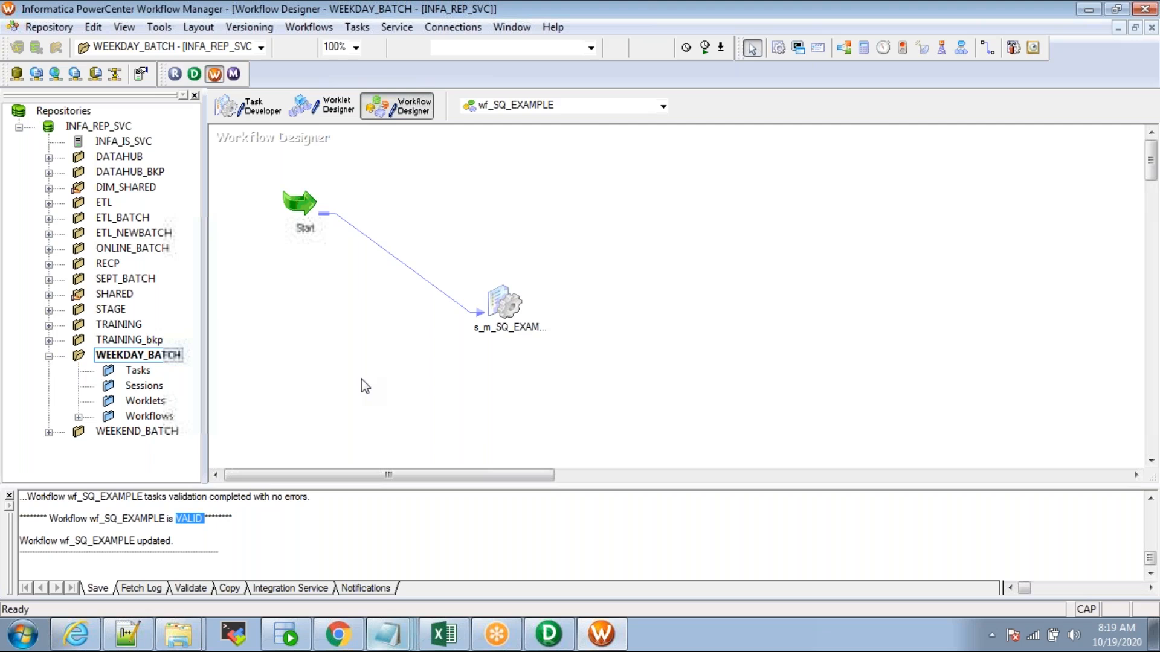
Step: Move the session task level with Start and open its EMP_TARGET mapping settings
{"action": "left_click_drag", "start_coordinate": [505, 305], "coordinate": [583, 194]}
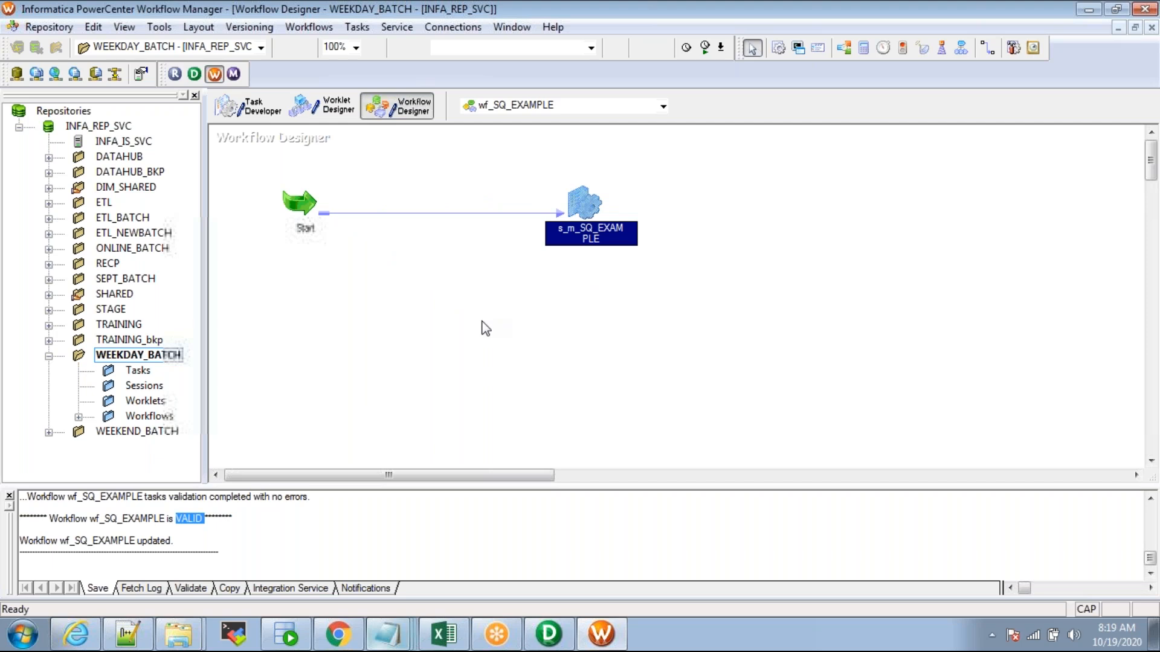
{"action": "double_click", "coordinate": [581, 205]}
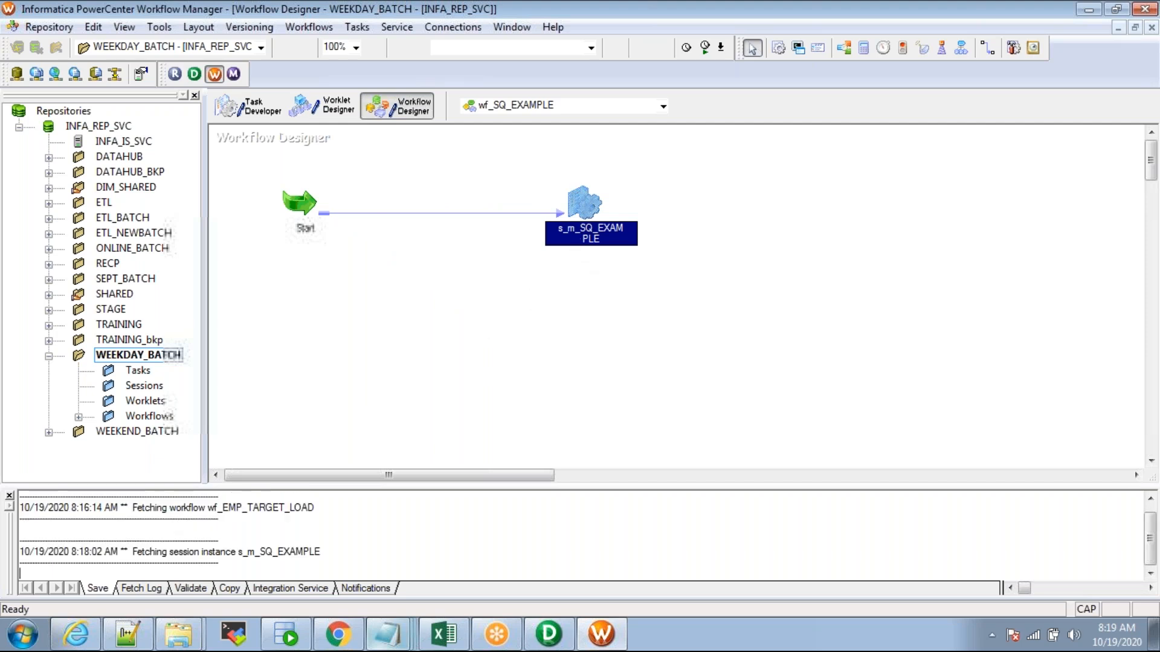
{"action": "left_click", "coordinate": [213, 68]}
{"action": "left_click", "coordinate": [121, 226]}
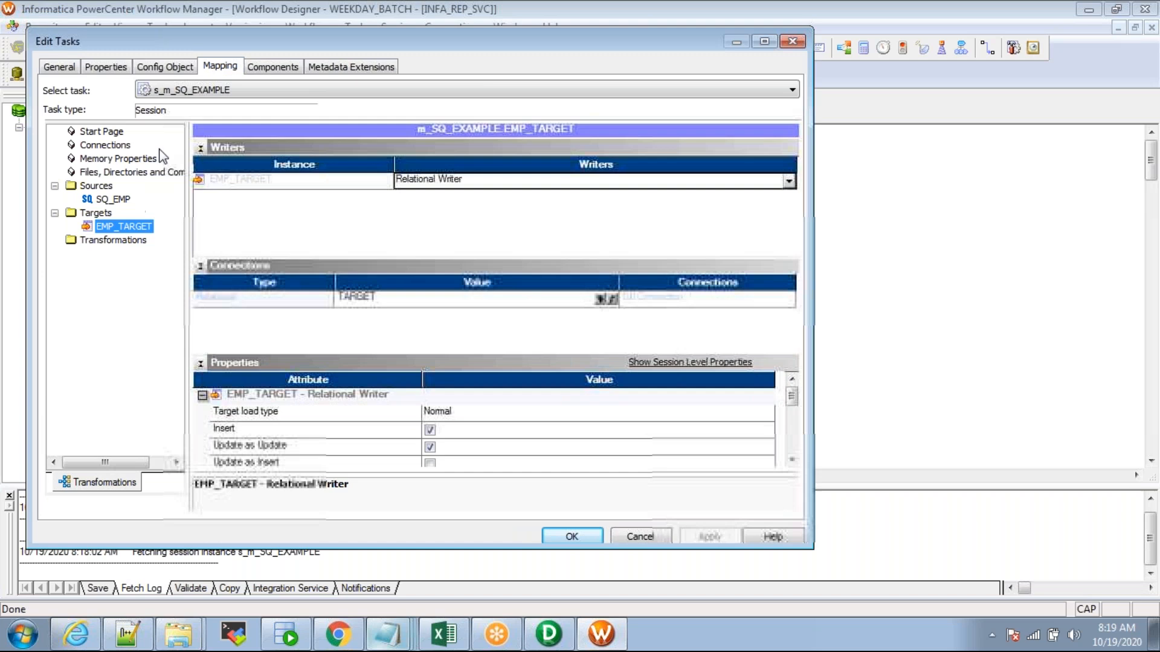
Step: Confirm EMP_TARGET's Truncate target table option is still enabled, then go to SQL Developer
{"action": "left_click", "coordinate": [200, 148]}
{"action": "left_click", "coordinate": [201, 165]}
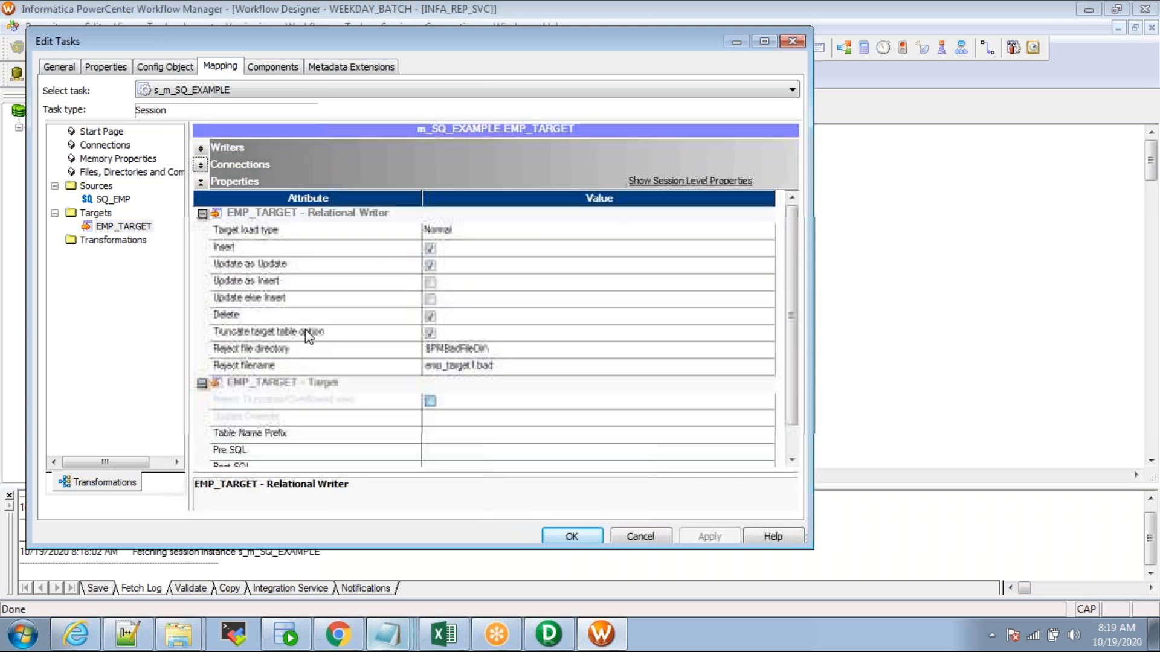
{"action": "left_click", "coordinate": [306, 331]}
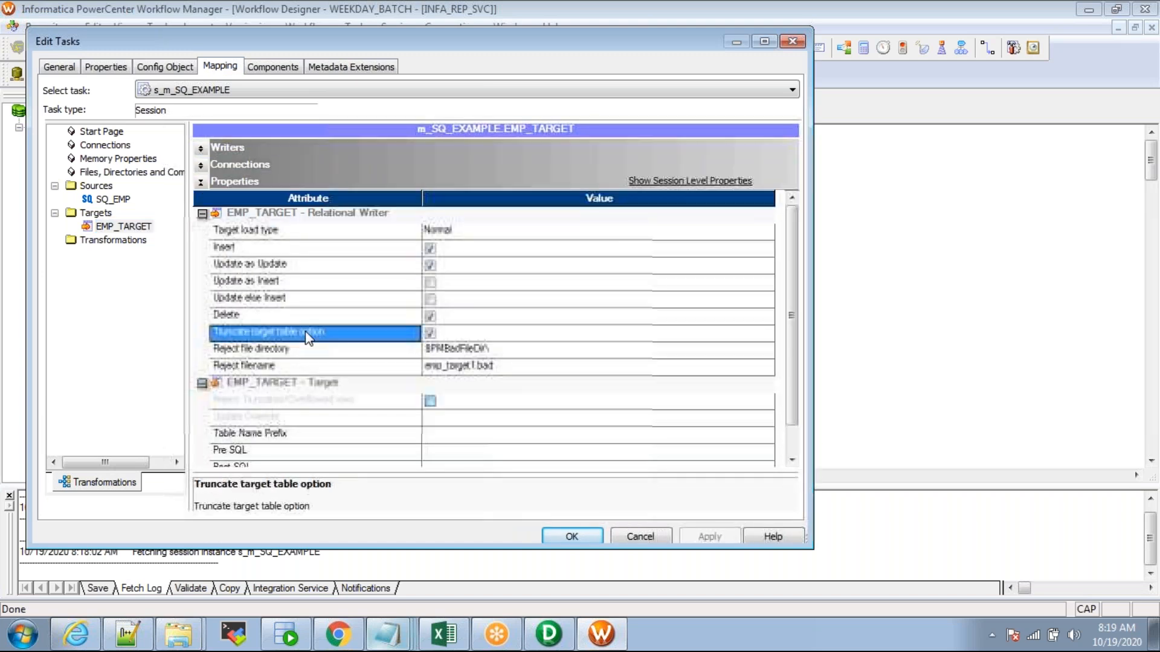
{"action": "left_click", "coordinate": [474, 334]}
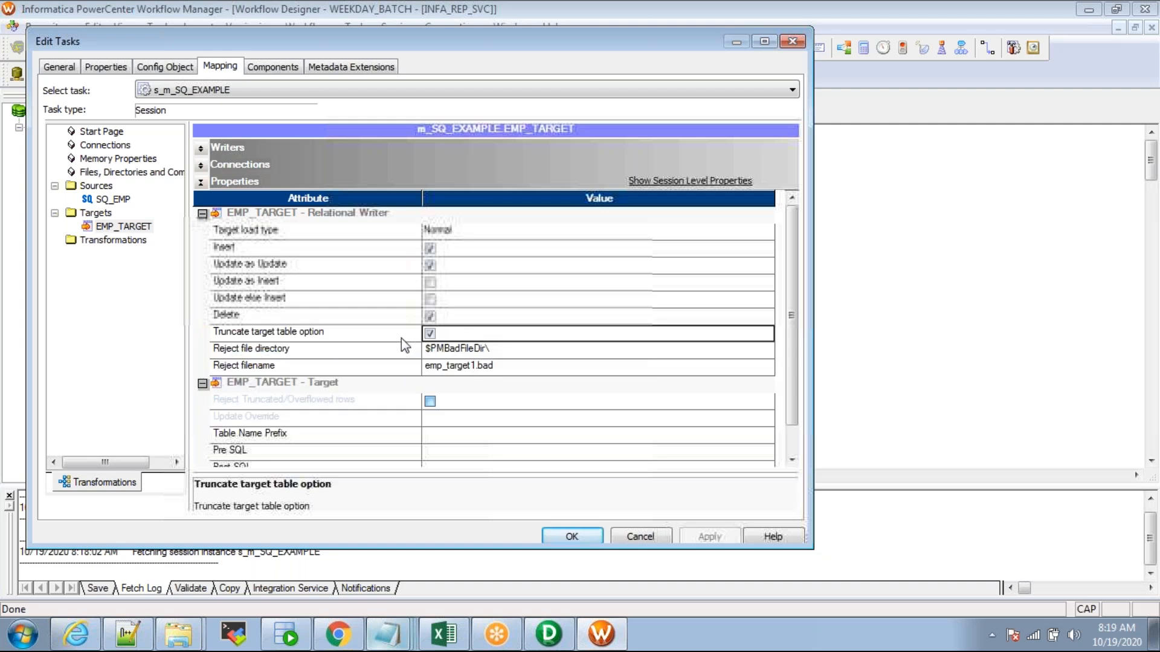
{"action": "left_click", "coordinate": [286, 634]}
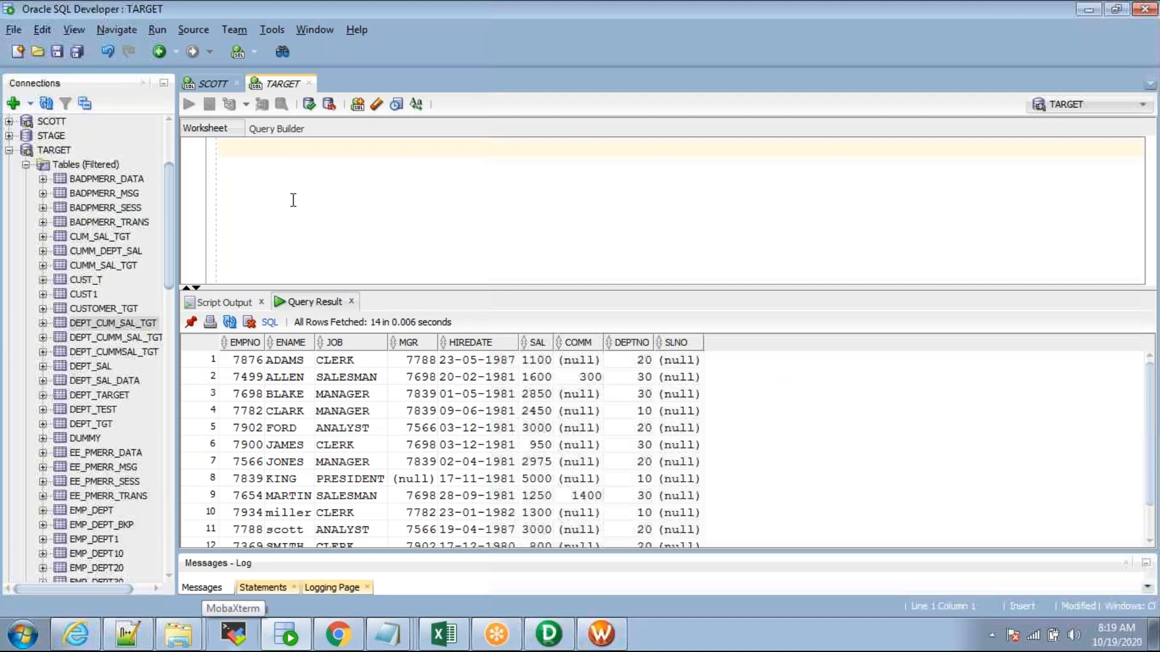
Step: Run SELECT * FROM EMP_TARGET; in the SQL Developer worksheet
{"action": "key", "text": "alt+Tab"}
{"action": "left_click", "coordinate": [139, 229]}
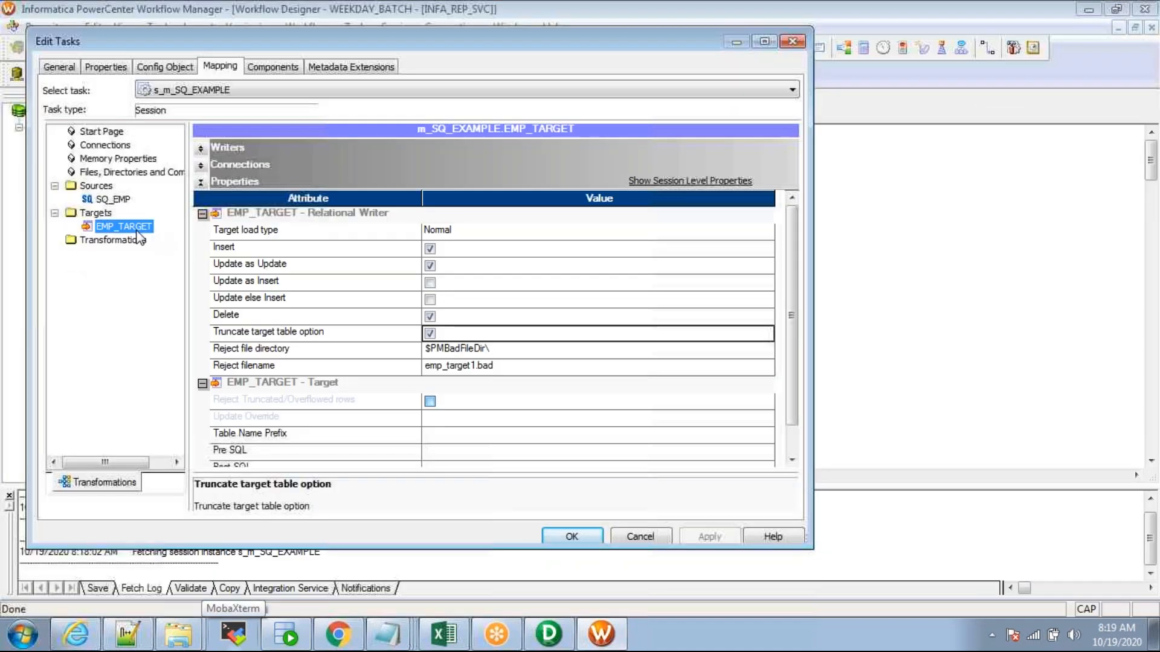
{"action": "key", "text": "alt+Tab"}
{"action": "type", "text": "SEL;E"}
{"action": "key", "text": "BackSpace"}
{"action": "key", "text": "BackSpace"}
{"action": "key", "text": "BackSpace"}
{"action": "type", "text": ";LECT "}
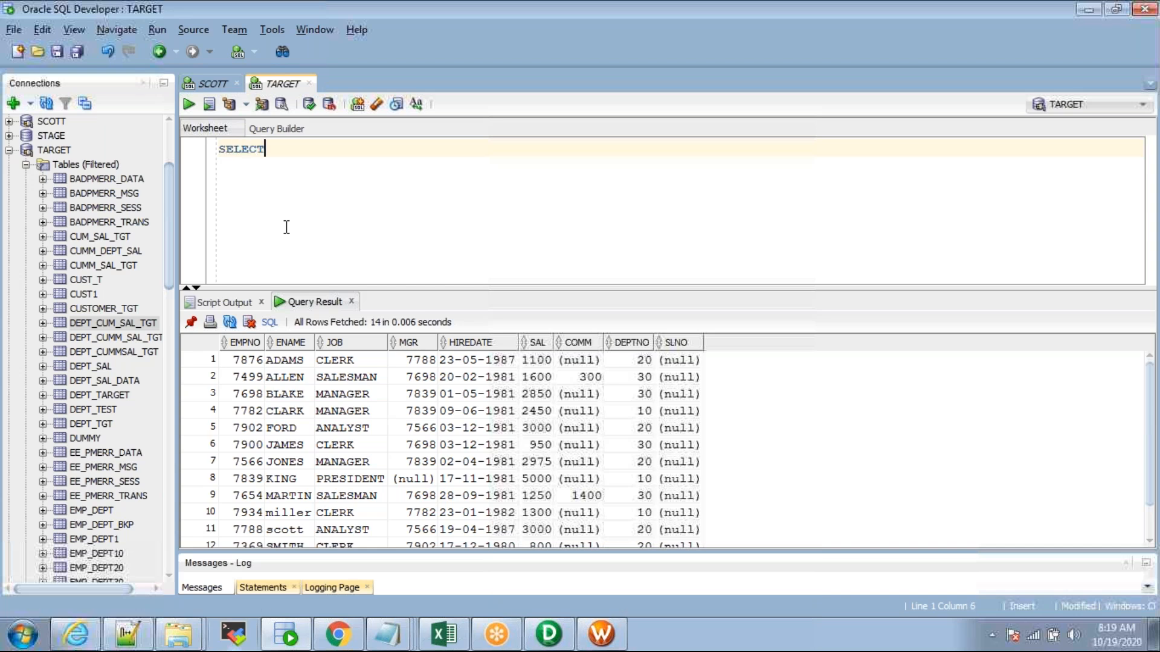
{"action": "type", "text": "* FROM EMP_"}
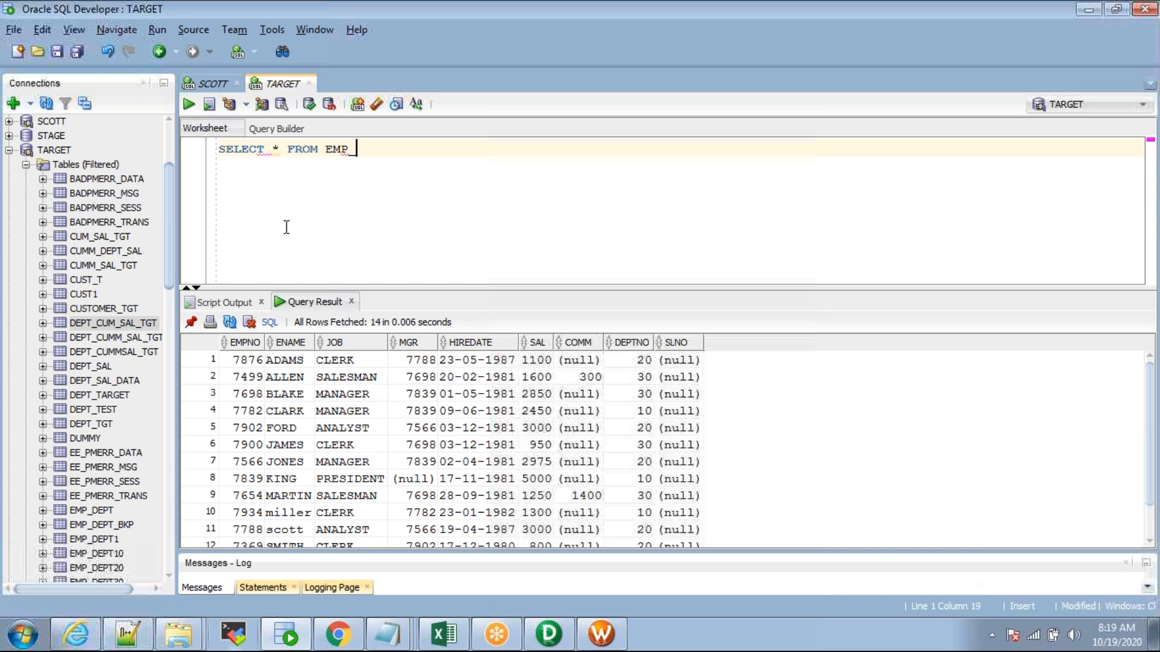
{"action": "type", "text": "TARGET;"}
{"action": "key", "text": "ctrl+Return"}
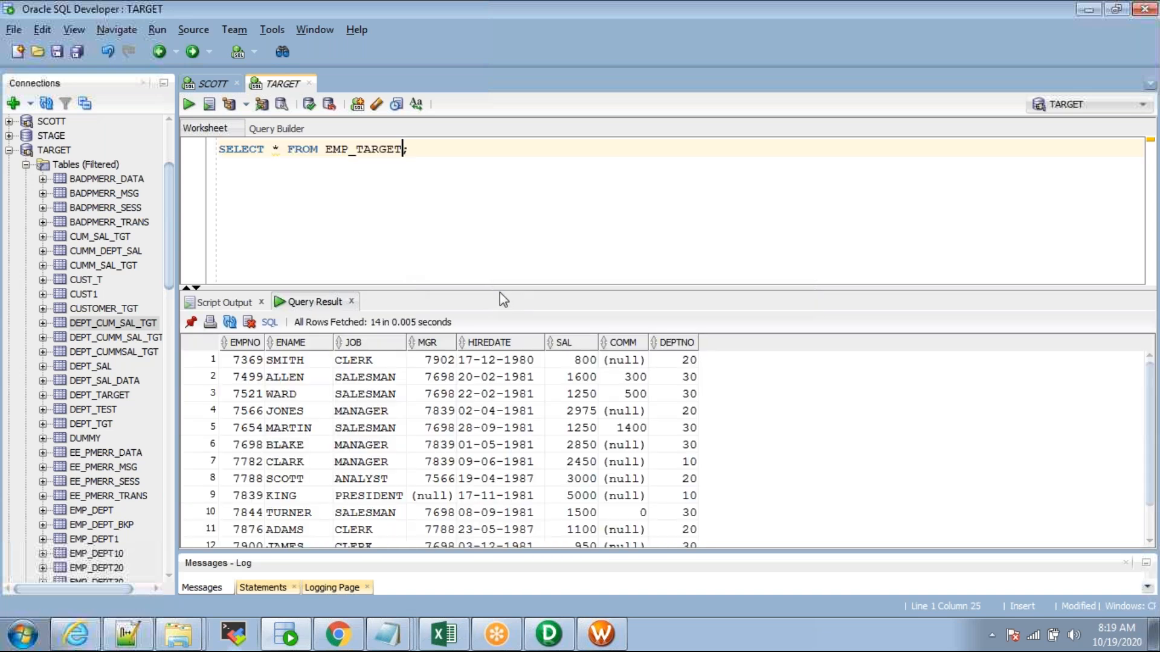
Step: Enlarge the results grid and review EMP_TARGET's 14 rows, including KING's salary 5000
{"action": "left_click_drag", "start_coordinate": [501, 288], "coordinate": [476, 218]}
{"action": "left_click_drag", "start_coordinate": [238, 283], "coordinate": [375, 503]}
{"action": "left_click_drag", "start_coordinate": [714, 514], "coordinate": [682, 505]}
{"action": "key", "text": "alt+Tab"}
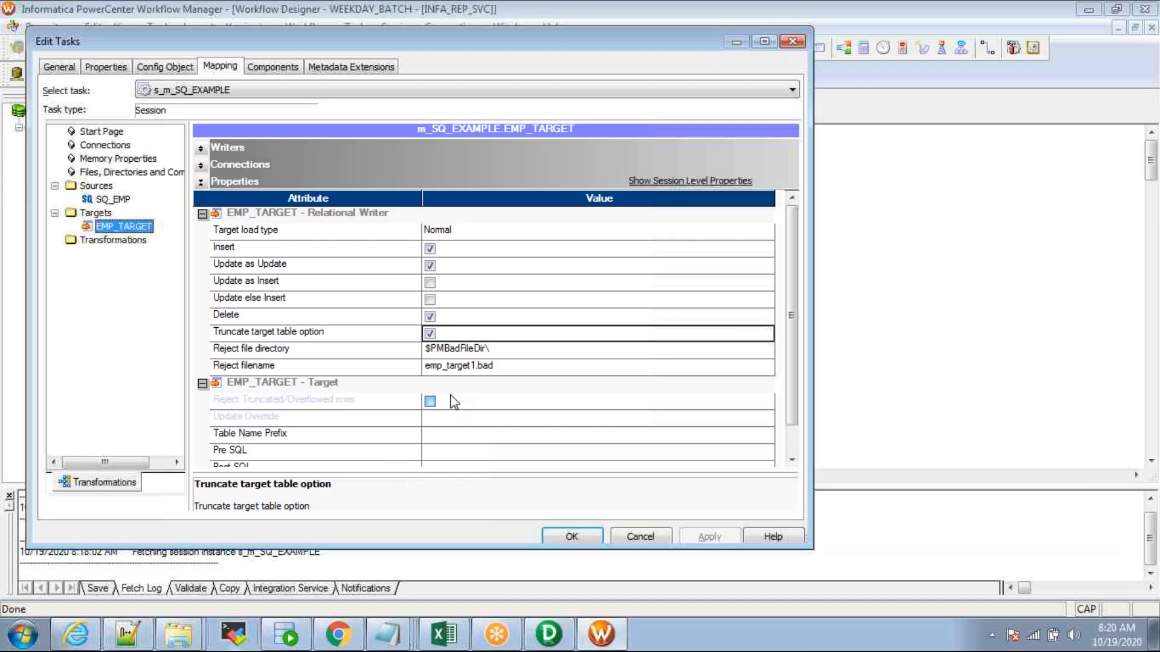
{"action": "key", "text": "alt+Tab"}
{"action": "left_click", "coordinate": [412, 149]}
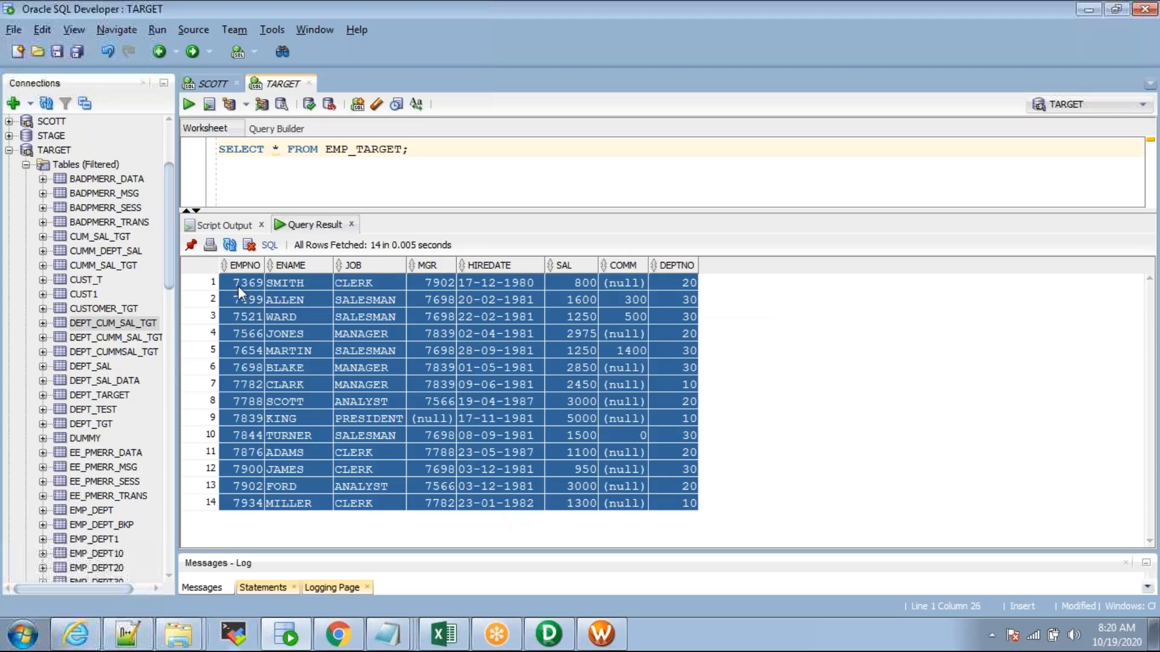
{"action": "double_click", "coordinate": [380, 149]}
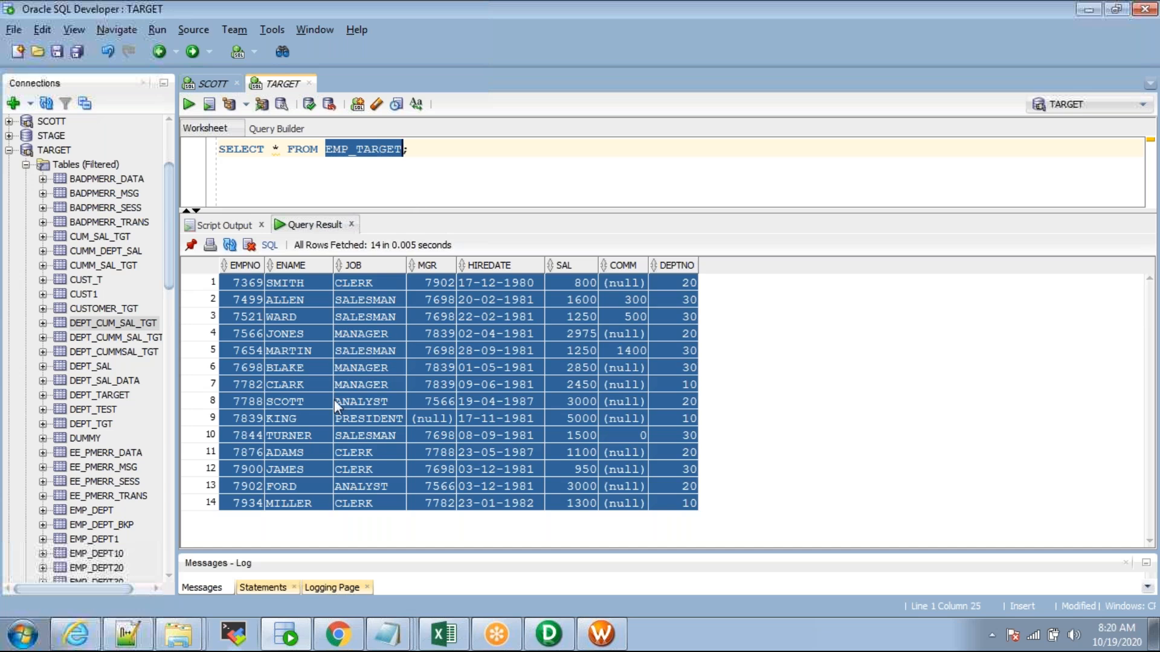
{"action": "left_click", "coordinate": [328, 418]}
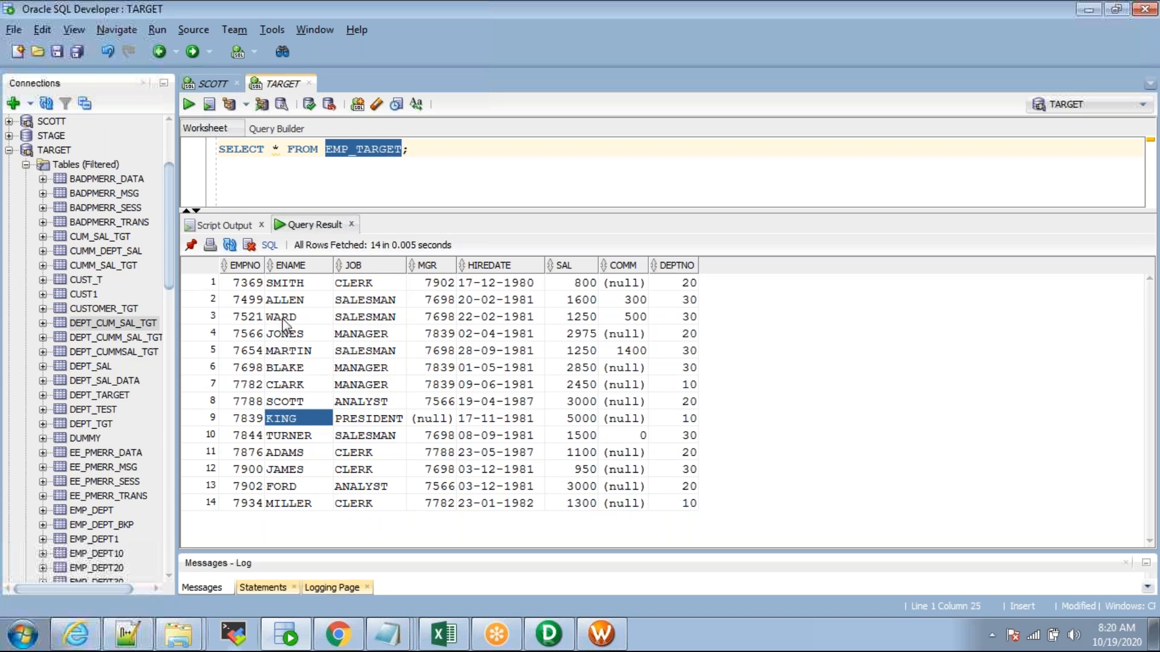
{"action": "left_click_drag", "start_coordinate": [245, 288], "coordinate": [652, 500]}
{"action": "left_click_drag", "start_coordinate": [678, 501], "coordinate": [683, 506]}
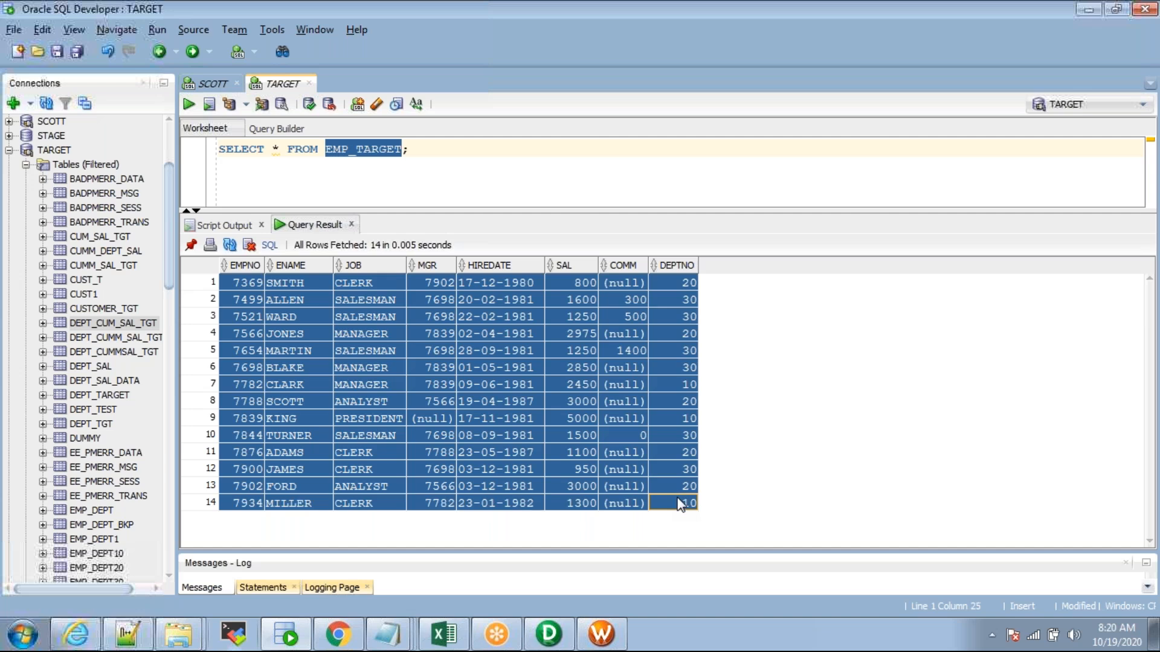
{"action": "left_click", "coordinate": [550, 418]}
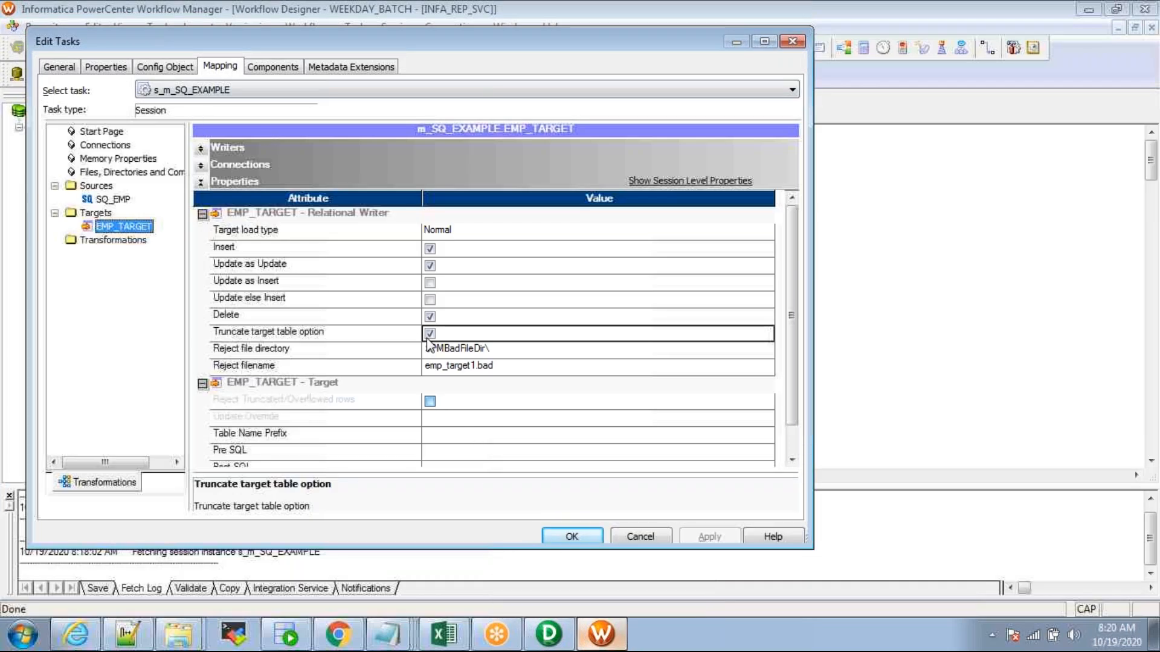
Step: Accept the session settings, save the workflow and start wf_SQ_EXAMPLE from the canvas
{"action": "left_click", "coordinate": [575, 539]}
{"action": "key", "text": "ctrl+s"}
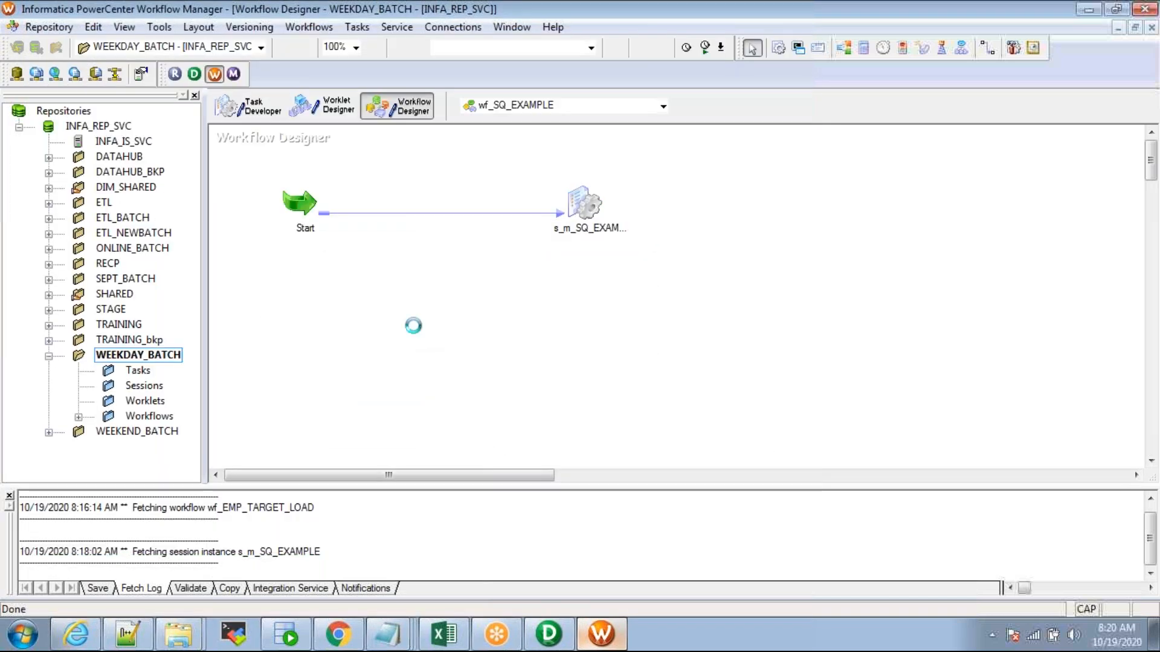
{"action": "left_click", "coordinate": [737, 375]}
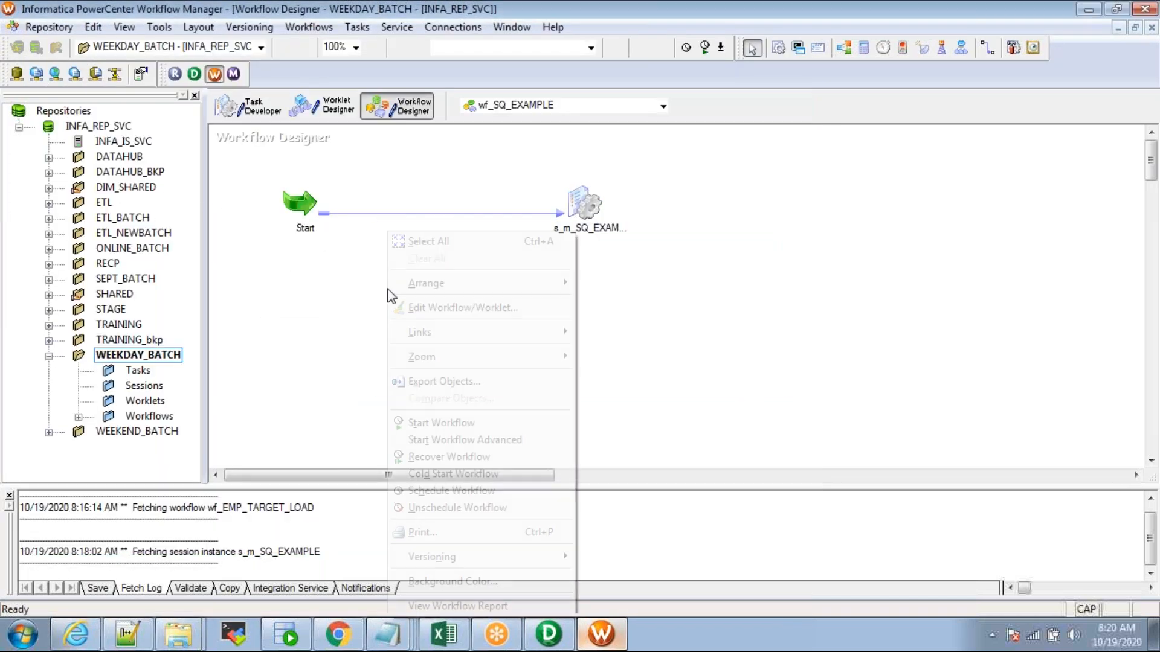
{"action": "right_click", "coordinate": [387, 291]}
{"action": "left_click", "coordinate": [464, 420]}
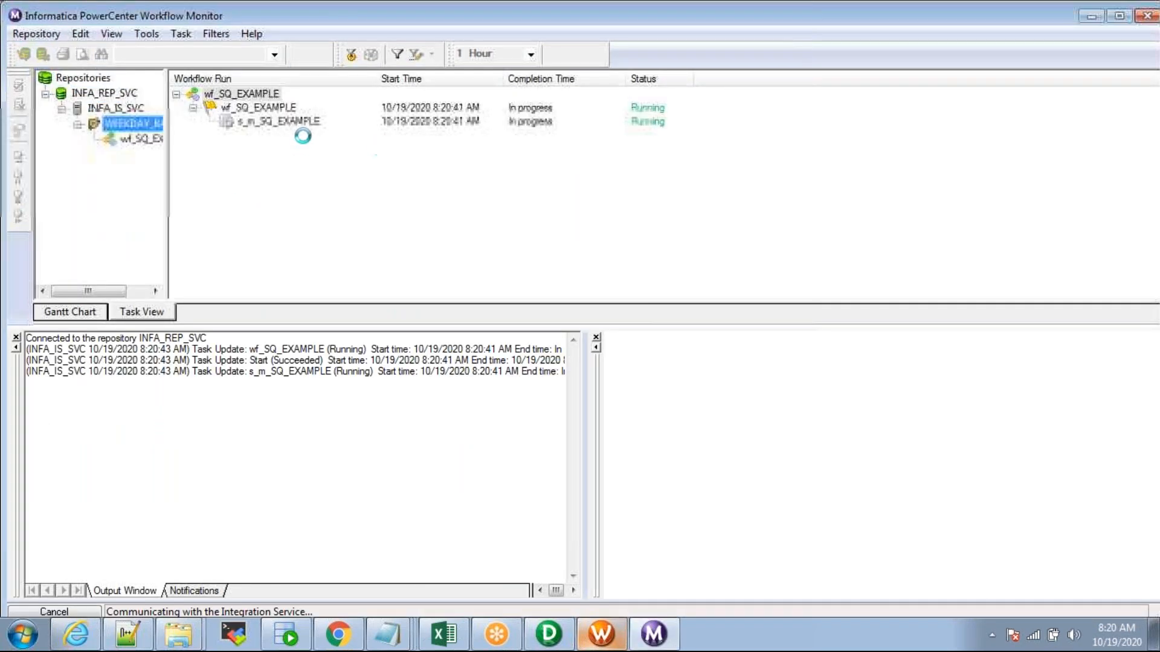
Step: List wf_SQ_EXAMPLE's runs in Workflow Monitor and select the succeeded s_m_SQ_EXAMPLE session run
{"action": "left_click", "coordinate": [549, 635]}
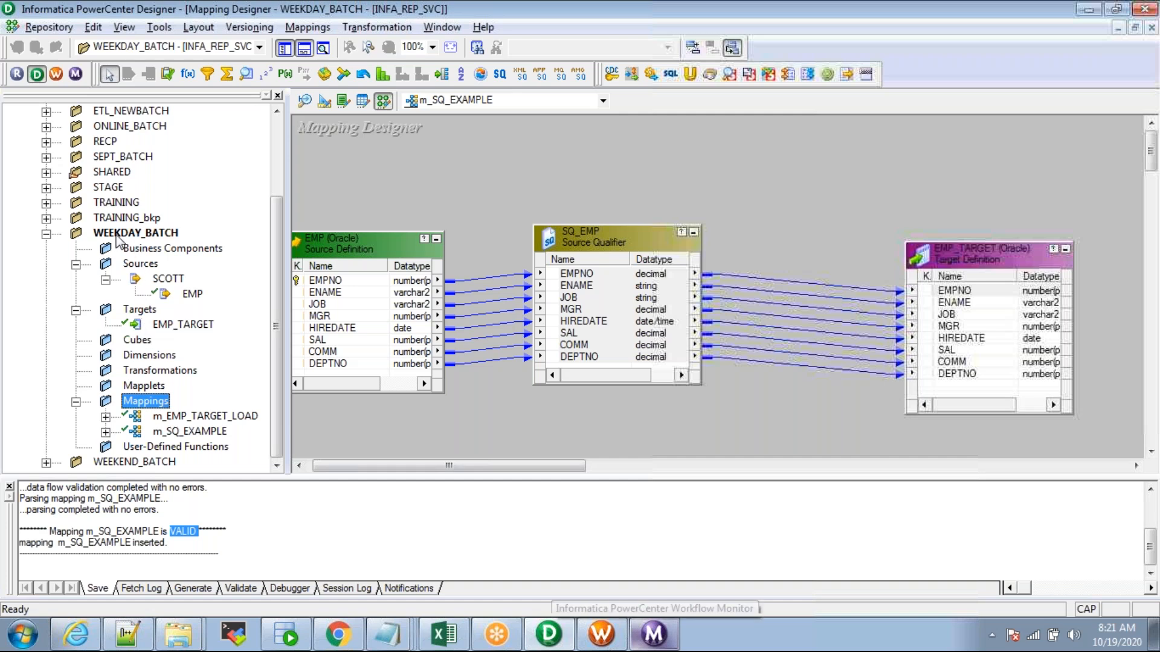
{"action": "left_click", "coordinate": [655, 635]}
{"action": "left_click", "coordinate": [16, 336]}
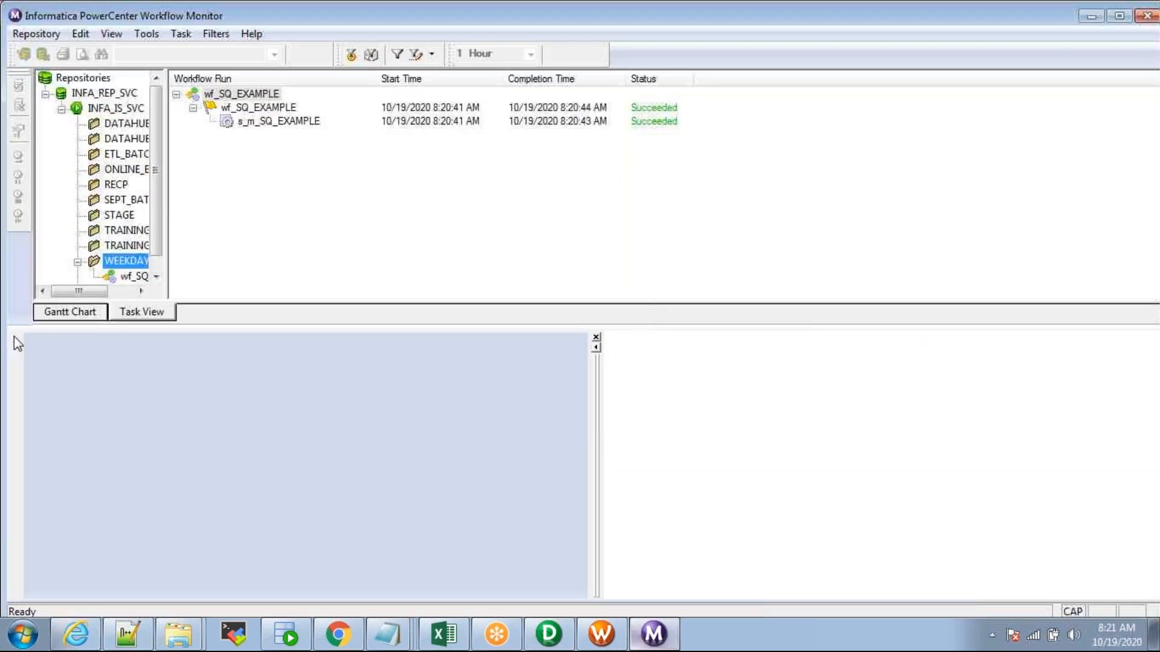
{"action": "left_click_drag", "start_coordinate": [167, 248], "coordinate": [211, 248]}
{"action": "left_click", "coordinate": [157, 277]}
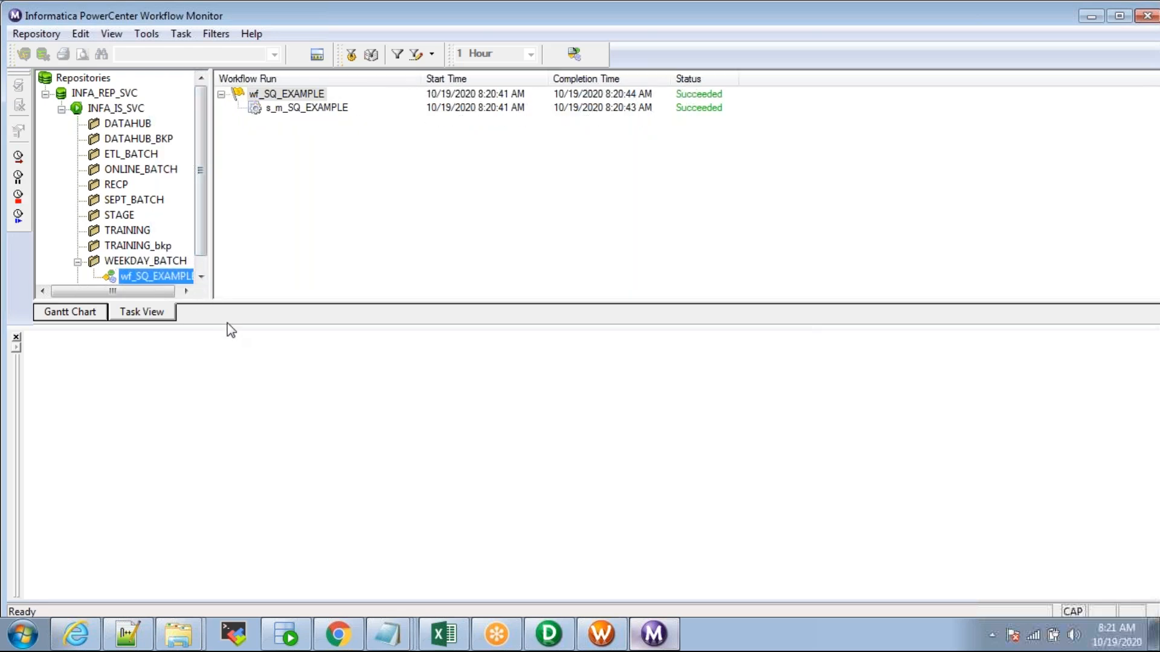
{"action": "left_click_drag", "start_coordinate": [228, 326], "coordinate": [214, 411]}
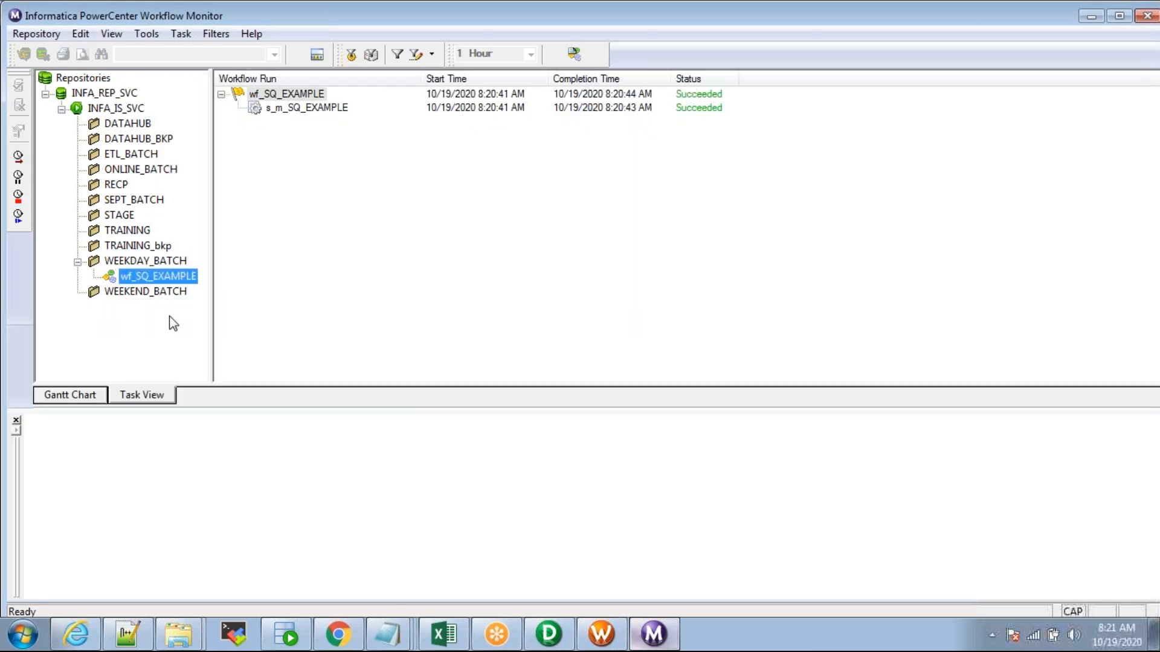
{"action": "left_click", "coordinate": [288, 108]}
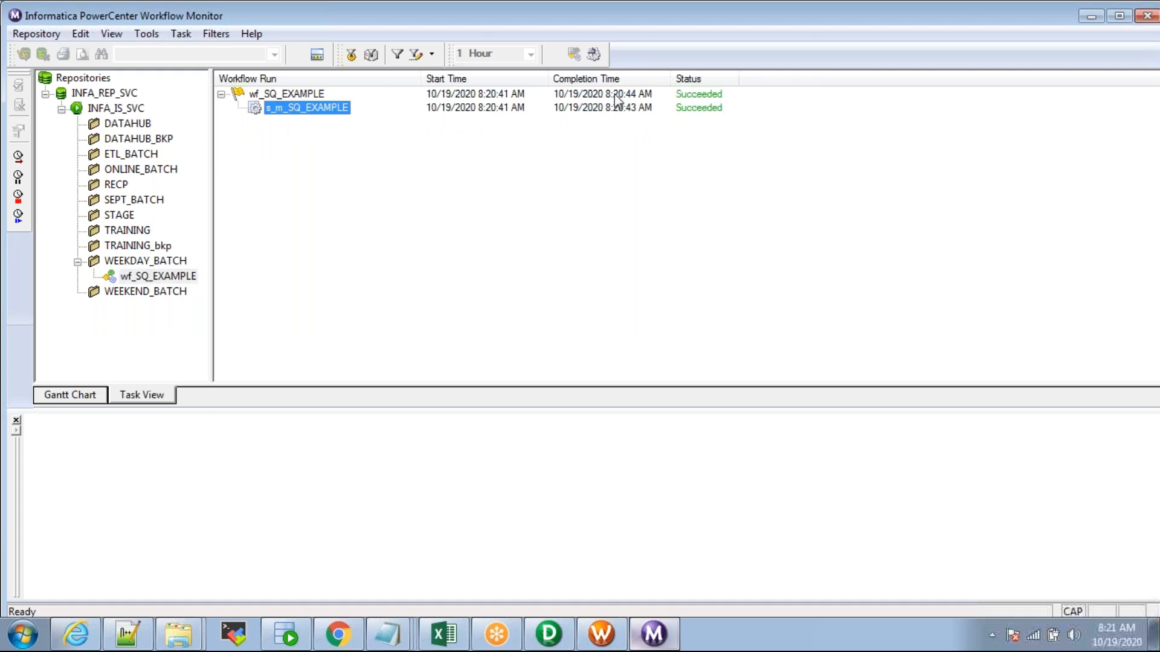
{"action": "right_click", "coordinate": [296, 107]}
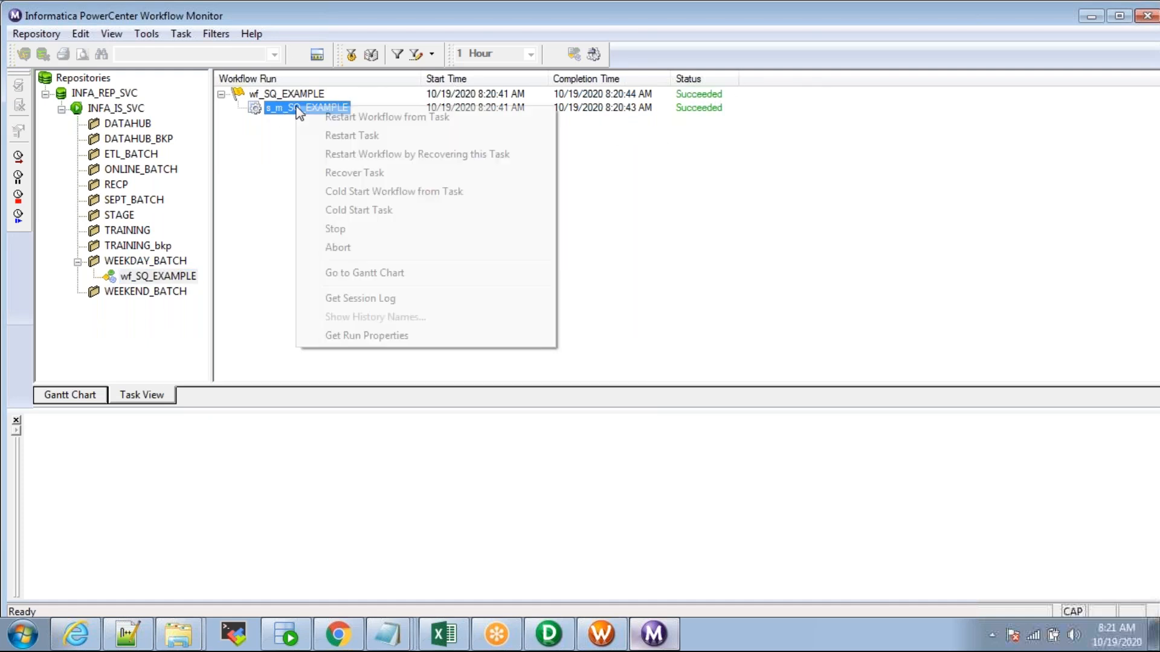
Step: Open the s_m_SQ_EXAMPLE run properties and expand Source/Target Statistics
{"action": "left_click", "coordinate": [373, 341]}
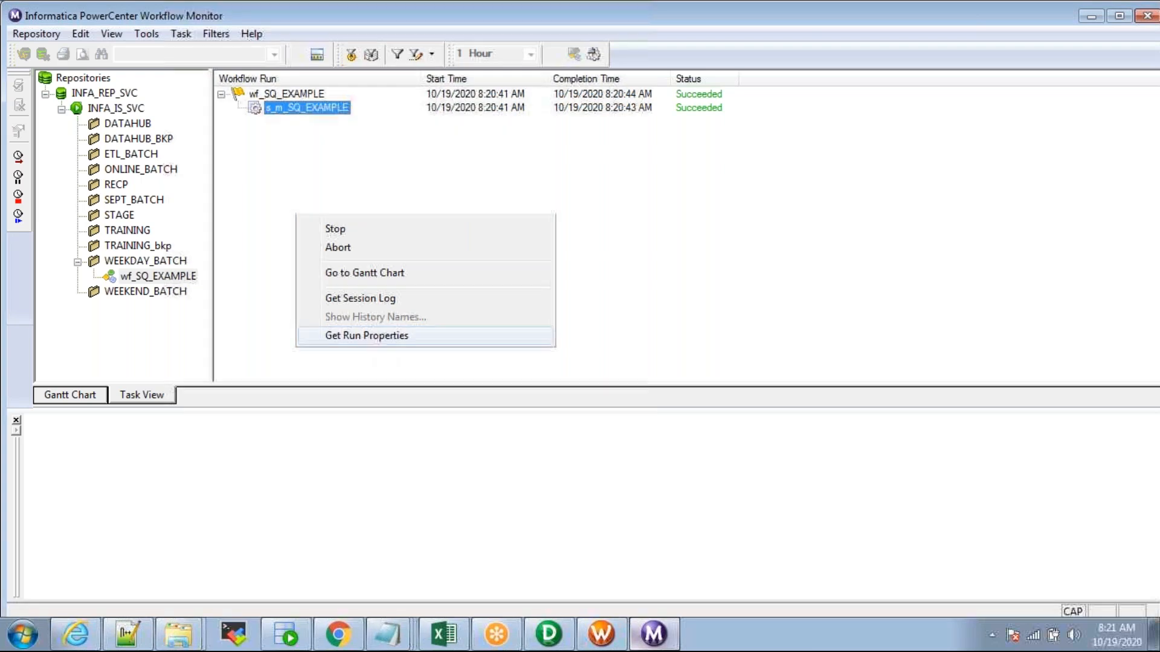
{"action": "left_click_drag", "start_coordinate": [433, 409], "coordinate": [436, 342]}
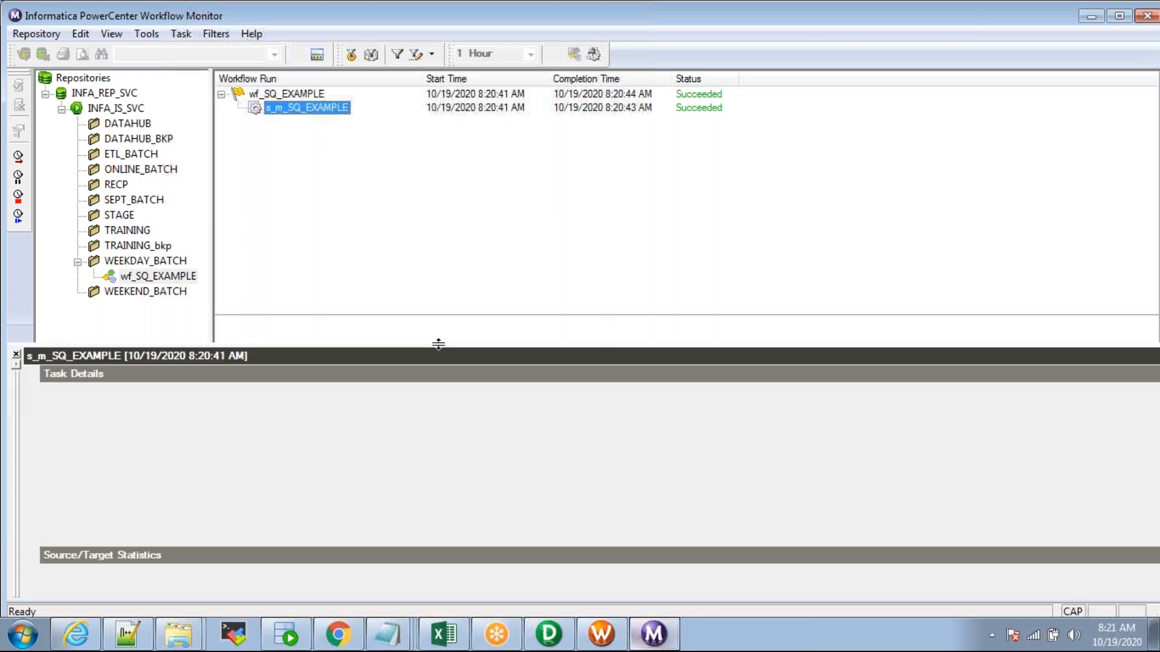
{"action": "left_click", "coordinate": [31, 374]}
{"action": "left_click", "coordinate": [31, 392]}
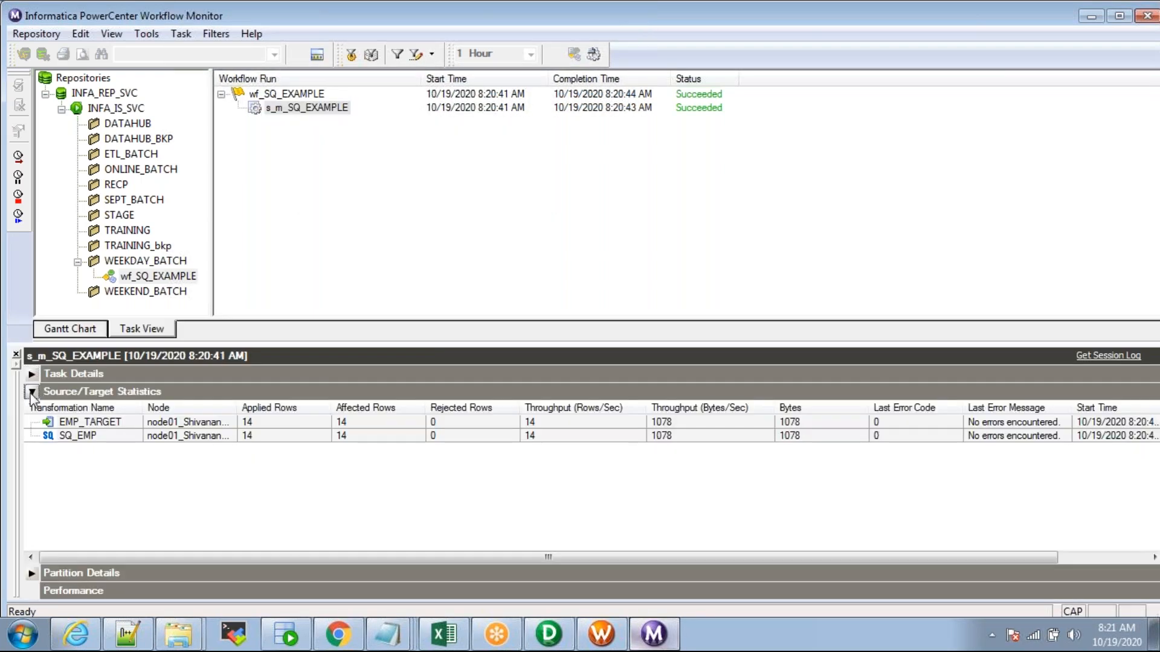
Step: Compare SQ_EMP and EMP_TARGET statistics (14 rows applied, 0 rejected), then return to the SQL Developer query
{"action": "left_click", "coordinate": [133, 440]}
{"action": "left_click", "coordinate": [137, 423]}
{"action": "left_click", "coordinate": [131, 437]}
{"action": "left_click", "coordinate": [131, 425]}
{"action": "left_click", "coordinate": [134, 434]}
{"action": "left_click", "coordinate": [135, 424]}
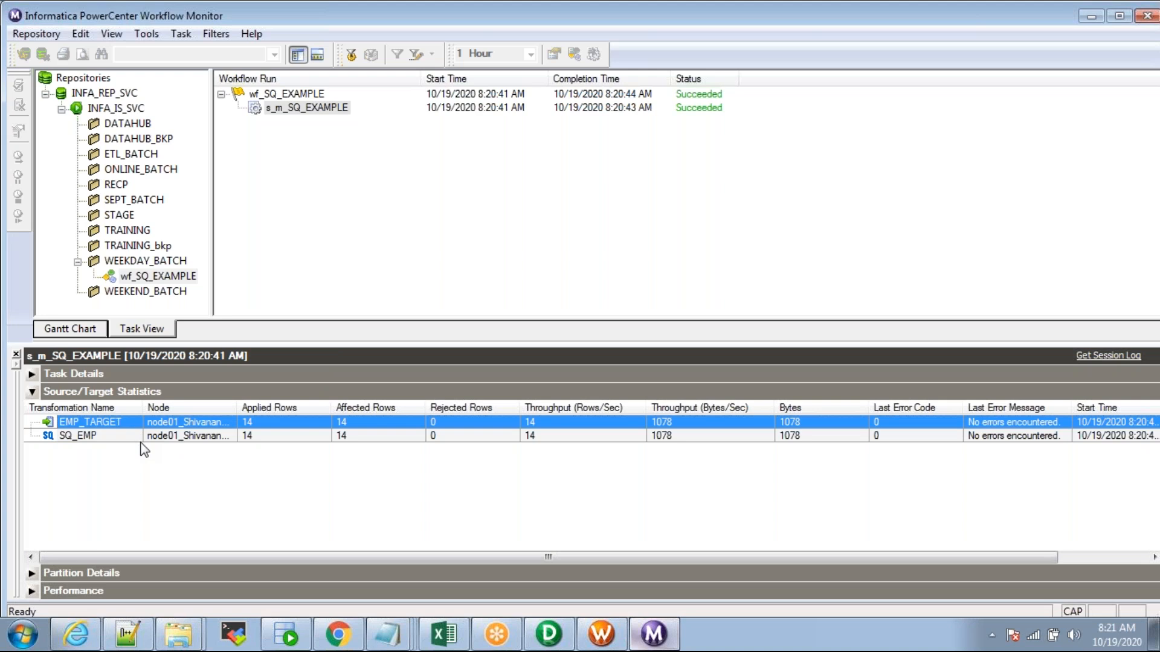
{"action": "left_click", "coordinate": [236, 438]}
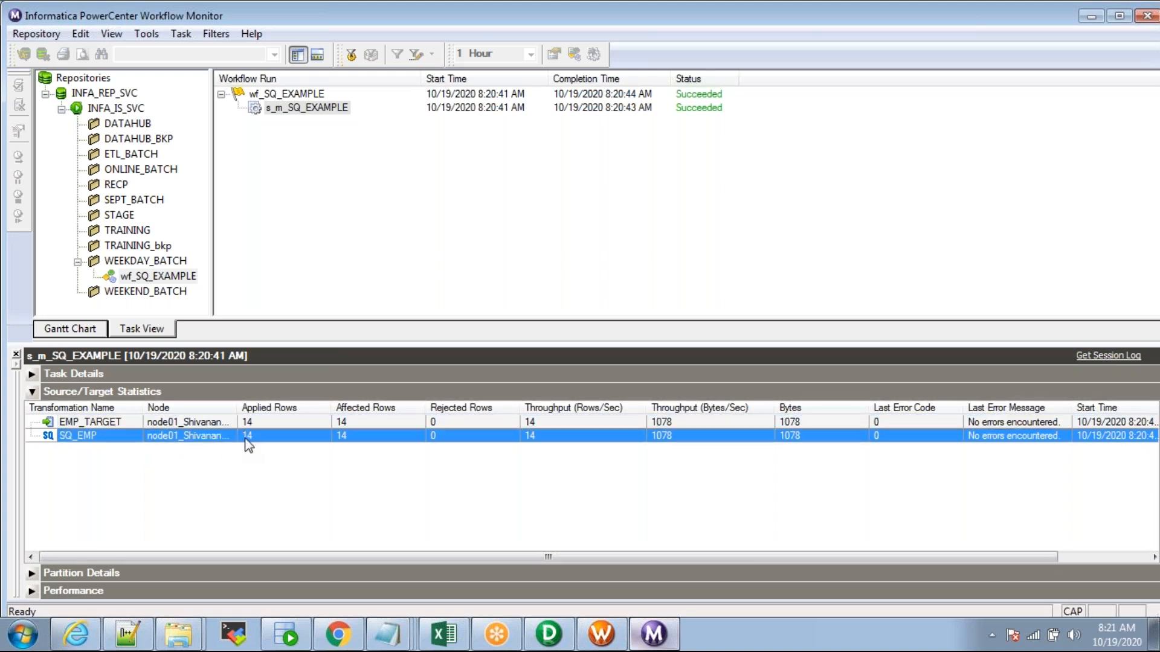
{"action": "left_click", "coordinate": [211, 421]}
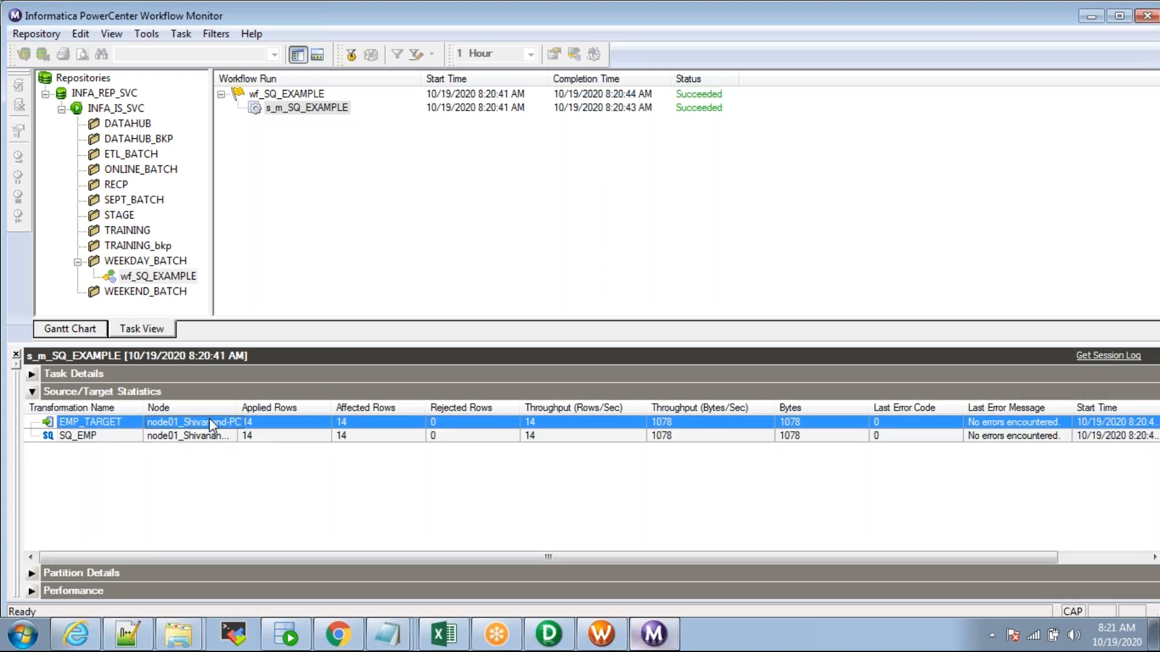
{"action": "left_click", "coordinate": [283, 636]}
{"action": "left_click", "coordinate": [380, 151]}
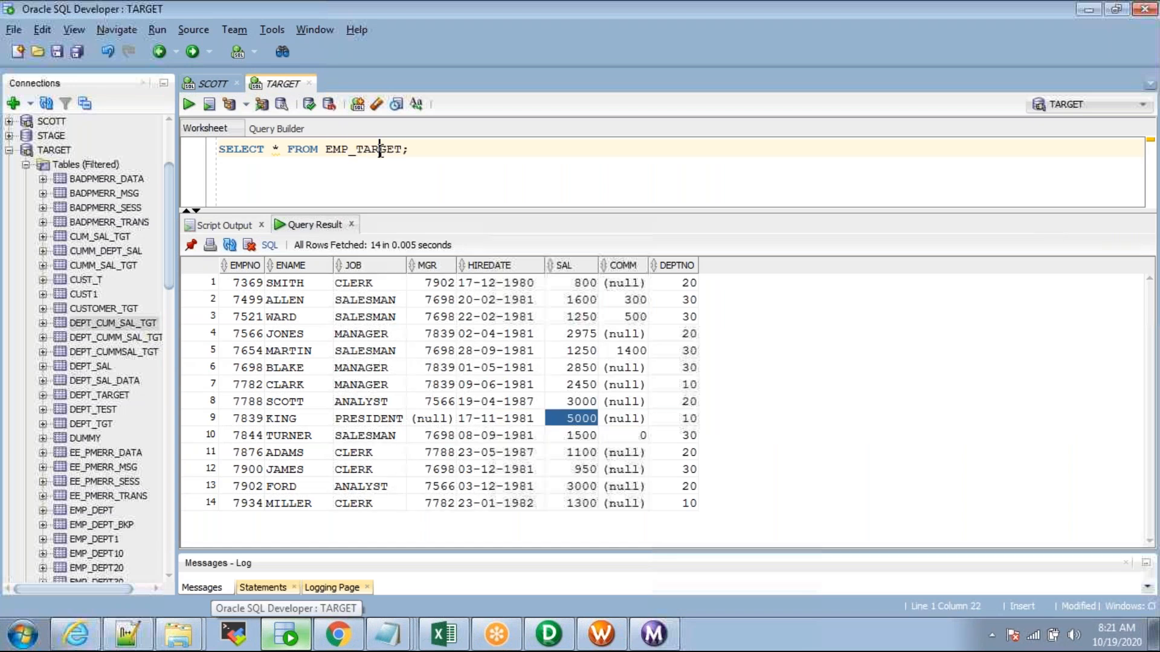
Step: Rerun the EMP_TARGET query, select all 14 result rows, and reopen the s_m_SQ_EXAMPLE session settings
{"action": "key", "text": "ctrl+Return"}
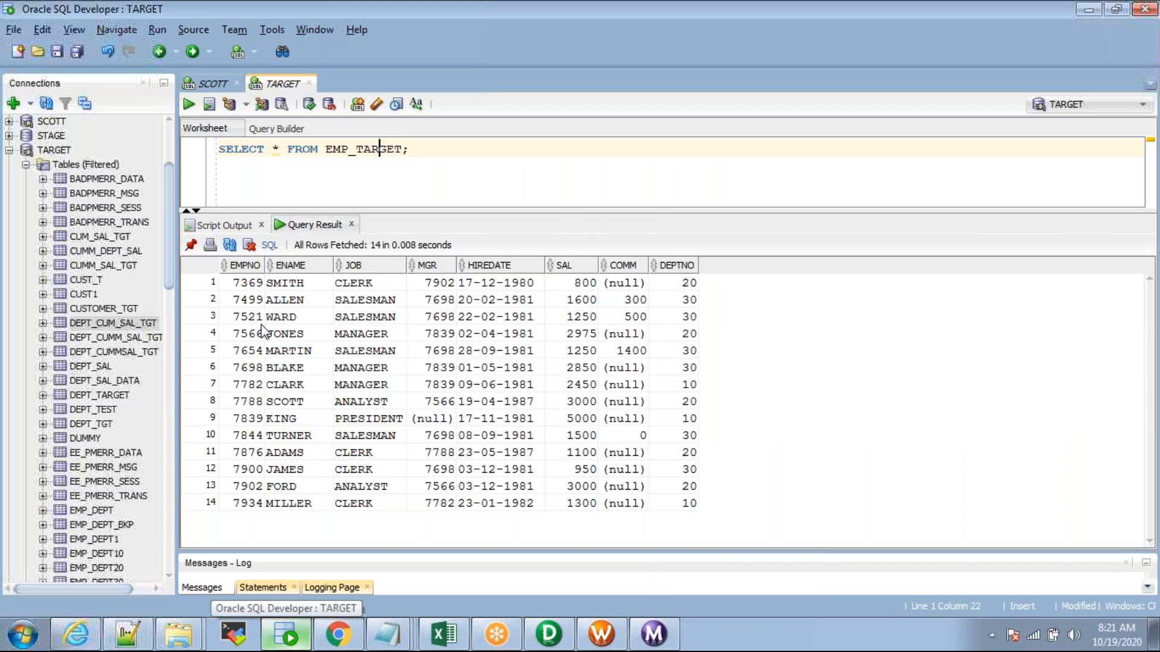
{"action": "left_click_drag", "start_coordinate": [234, 282], "coordinate": [431, 503]}
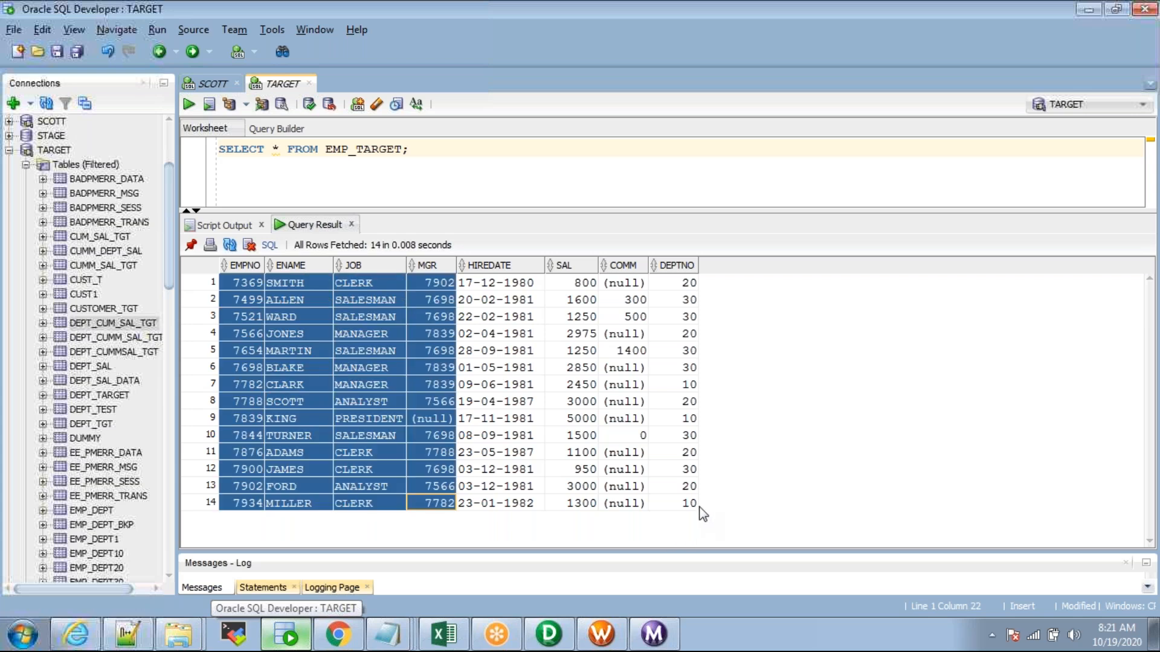
{"action": "left_click", "coordinate": [412, 368]}
{"action": "left_click_drag", "start_coordinate": [234, 283], "coordinate": [693, 518]}
{"action": "left_click", "coordinate": [619, 632]}
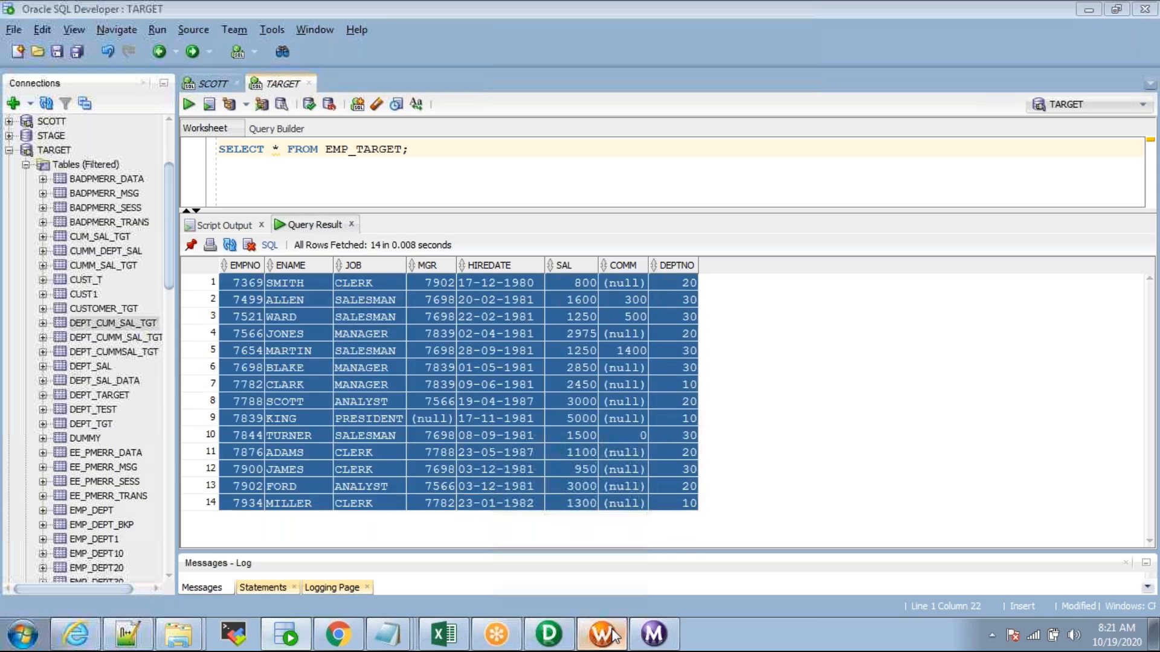
{"action": "double_click", "coordinate": [585, 201]}
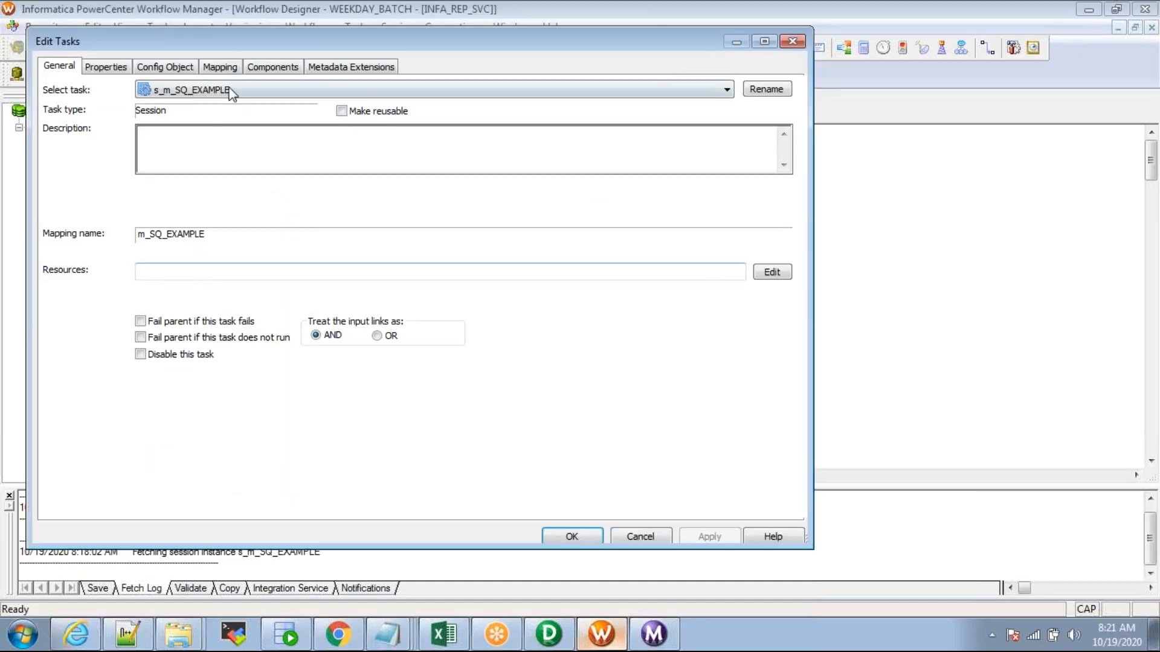
Step: Turn off Truncate target table for EMP_TARGET in the session's Mapping settings
{"action": "left_click", "coordinate": [224, 67]}
{"action": "left_click", "coordinate": [136, 227]}
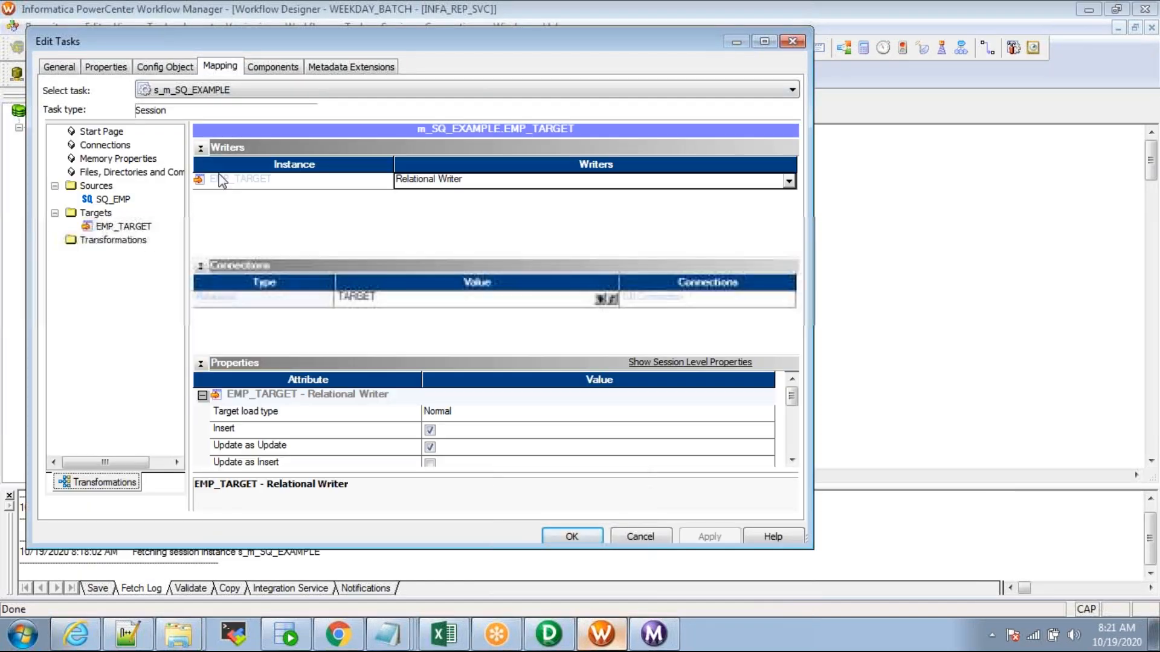
{"action": "left_click", "coordinate": [201, 148]}
{"action": "left_click", "coordinate": [201, 165]}
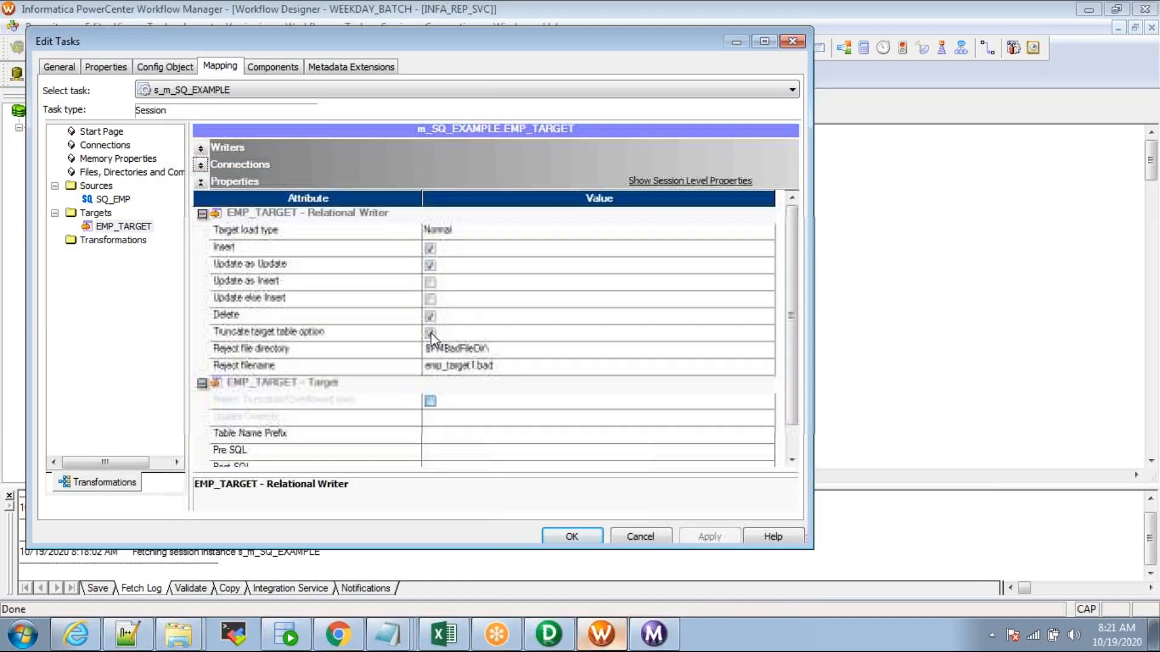
{"action": "left_click", "coordinate": [430, 333]}
{"action": "left_click", "coordinate": [718, 538]}
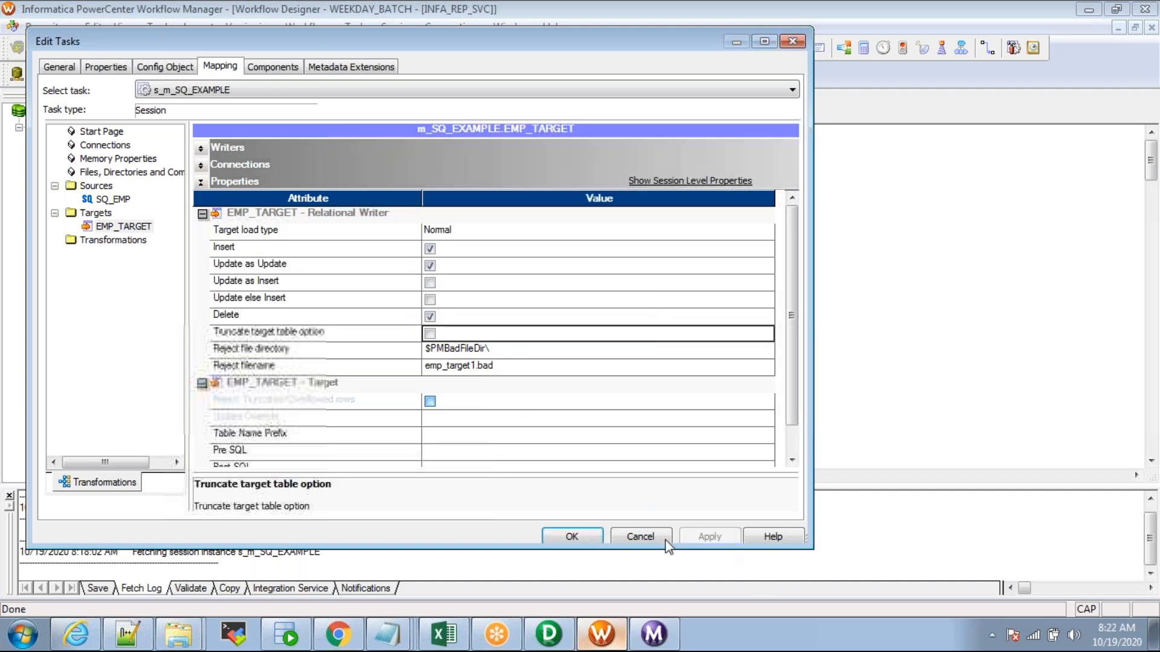
{"action": "left_click", "coordinate": [573, 535]}
Step: Save the valid workflow and start wf_SQ_EXAMPLE a second time
{"action": "key", "text": "ctrl+s"}
{"action": "double_click", "coordinate": [189, 519]}
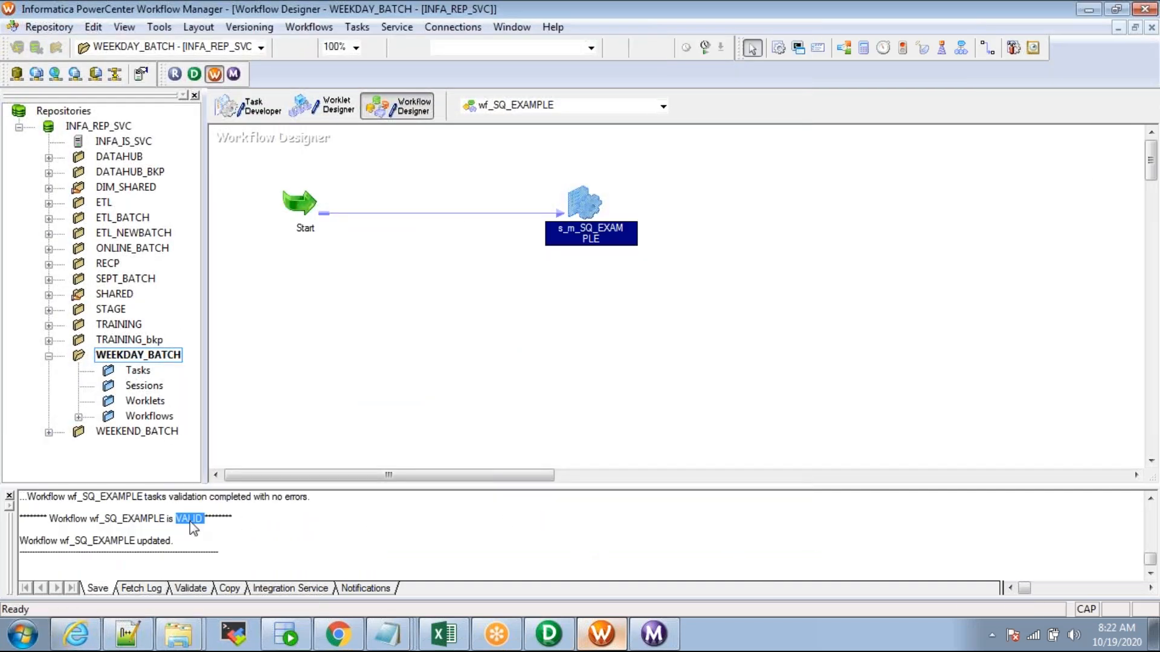
{"action": "left_click", "coordinate": [585, 203]}
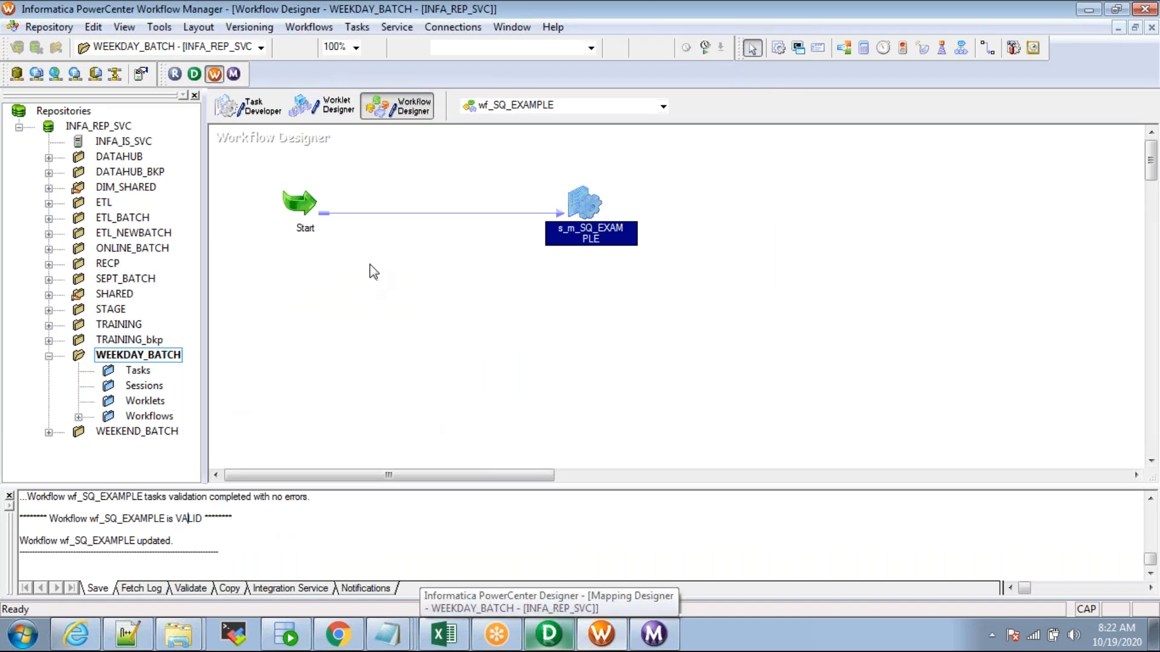
{"action": "right_click", "coordinate": [370, 230]}
{"action": "left_click", "coordinate": [434, 422]}
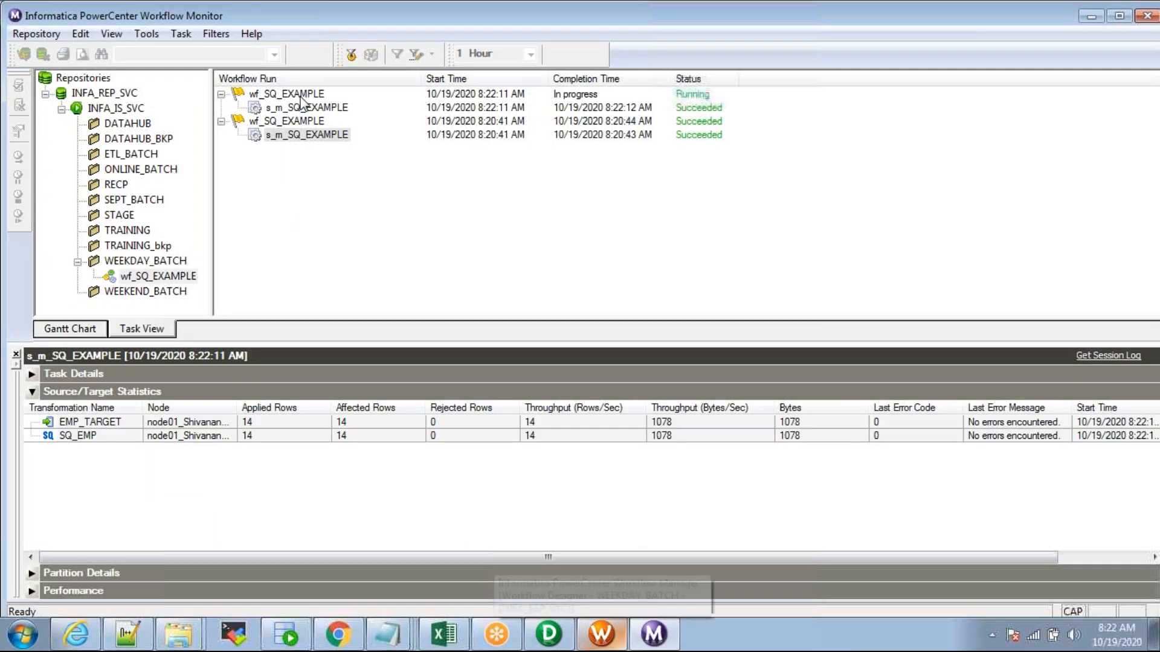
Step: Select the new wf_SQ_EXAMPLE run and check the SQ_EMP and EMP_TARGET statistics showing 14 rows applied
{"action": "left_click", "coordinate": [296, 97]}
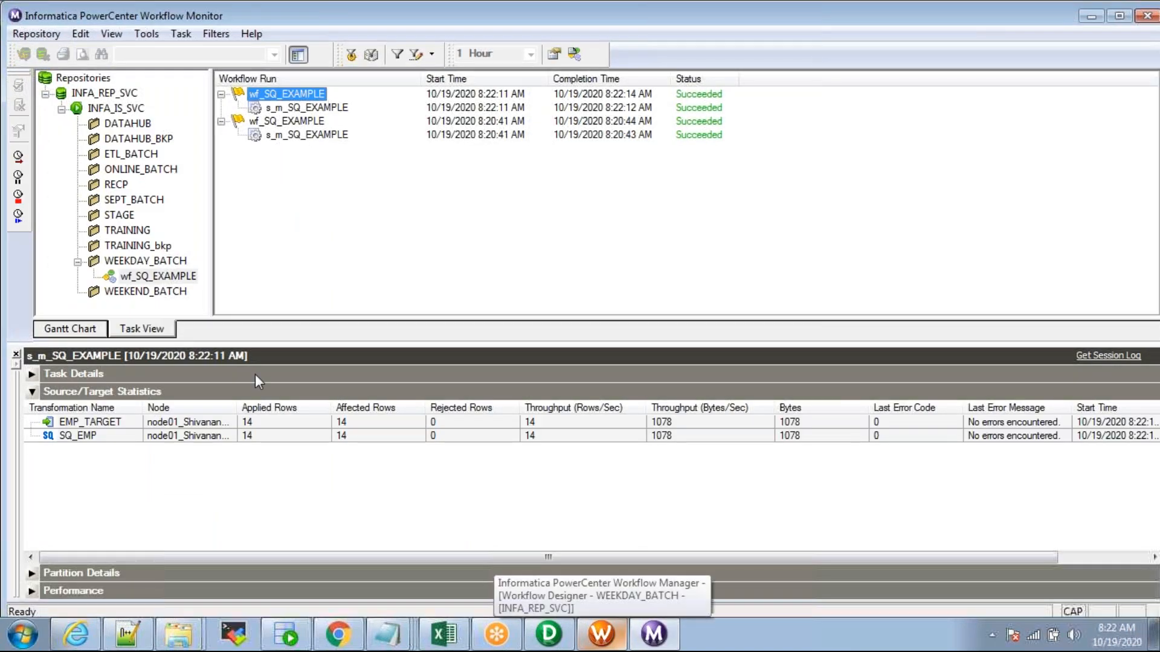
{"action": "left_click", "coordinate": [229, 438]}
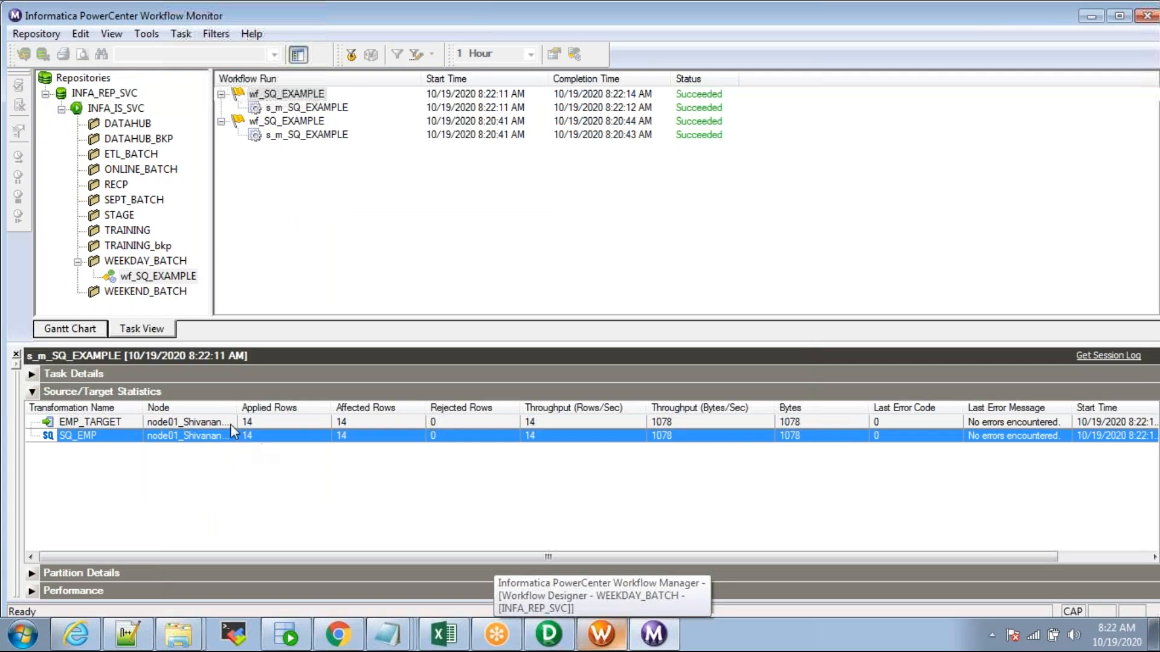
{"action": "left_click", "coordinate": [226, 422]}
{"action": "key", "text": "alt+Tab"}
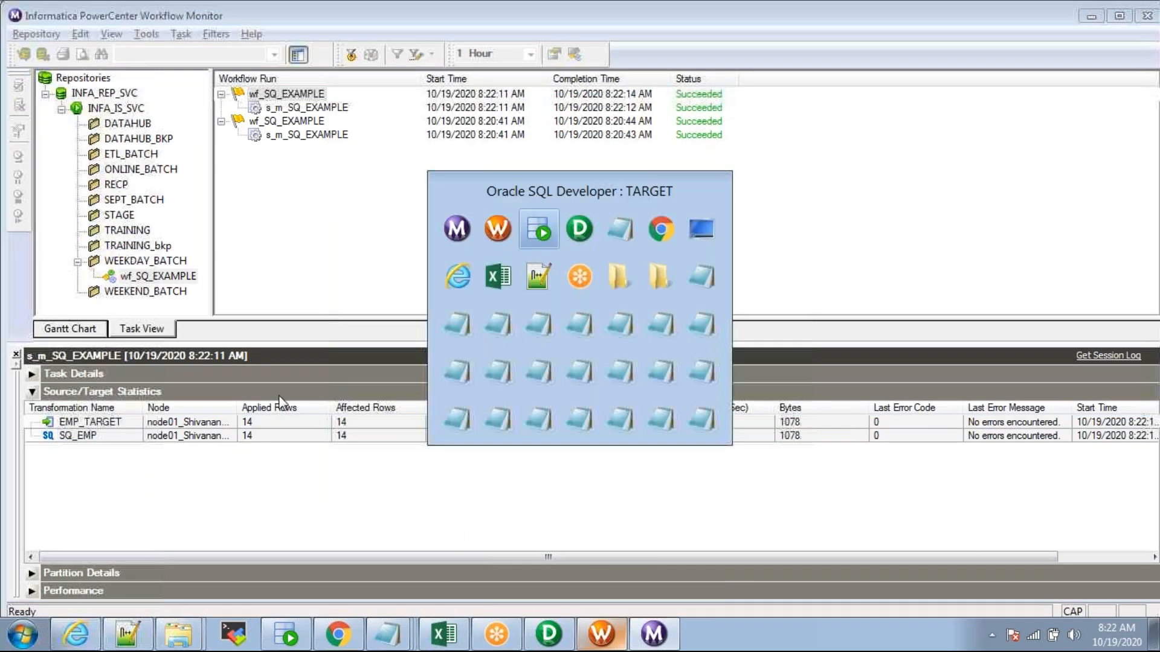
Step: Rerun the EMP_TARGET query and enlarge the grid to browse the 28 returned rows
{"action": "triple_click", "coordinate": [387, 148]}
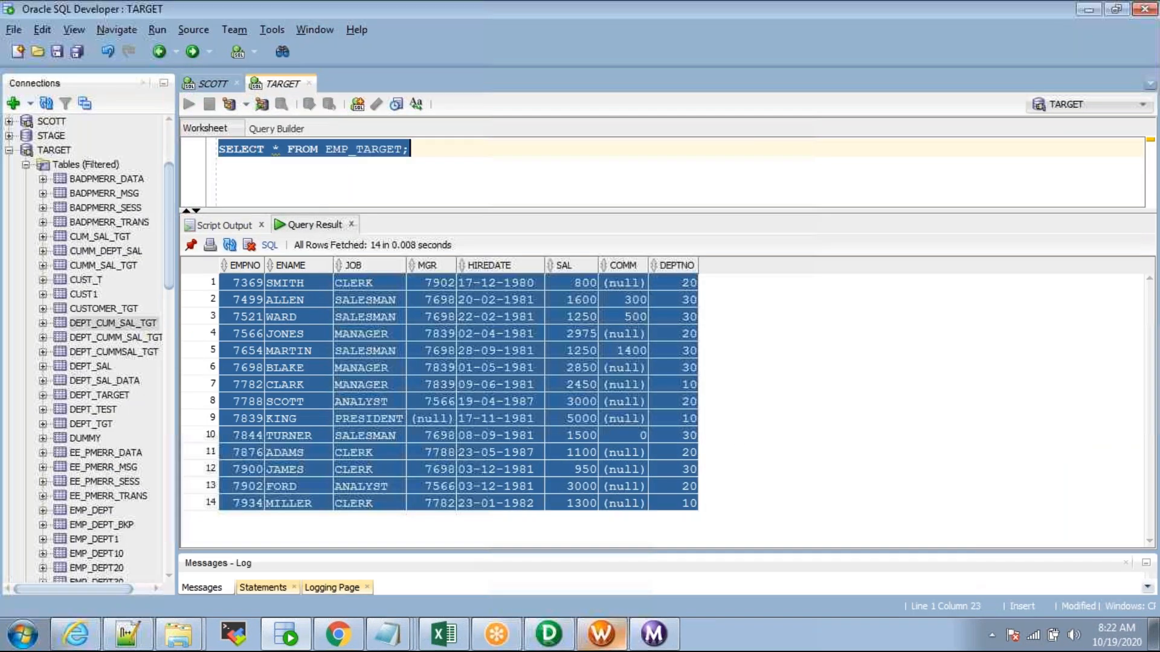
{"action": "key", "text": "ctrl+Return"}
{"action": "left_click_drag", "start_coordinate": [549, 207], "coordinate": [557, 181]}
{"action": "left_click", "coordinate": [359, 394]}
{"action": "scroll", "coordinate": [357, 395], "scroll_direction": "down", "scroll_amount": 4}
{"action": "scroll", "coordinate": [357, 395], "scroll_direction": "up", "scroll_amount": 4}
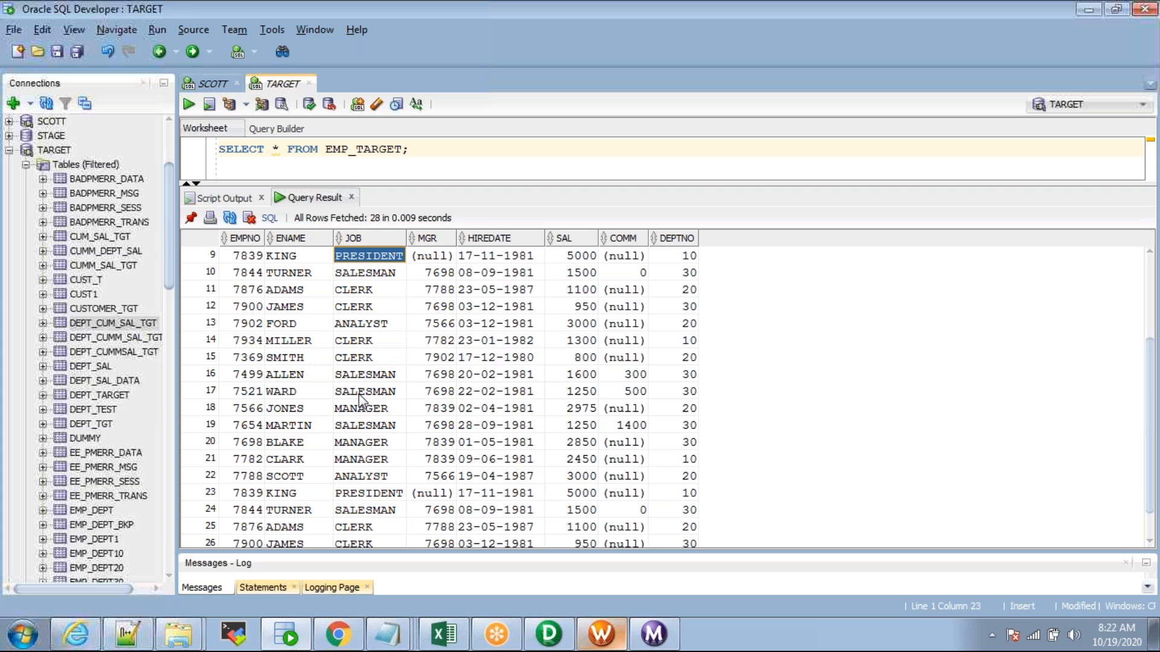
{"action": "left_click", "coordinate": [243, 257]}
{"action": "left_click_drag", "start_coordinate": [244, 290], "coordinate": [728, 570]}
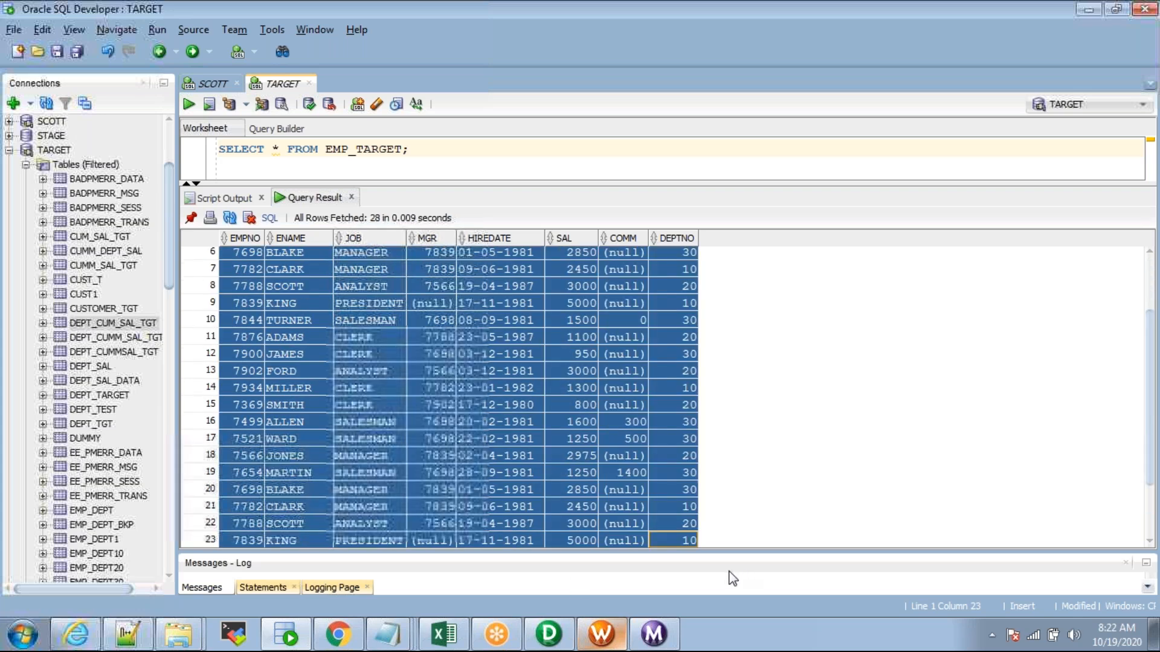
{"action": "left_click", "coordinate": [383, 490]}
Step: Sort the results by EMPNO and select the two duplicate SMITH rows
{"action": "double_click", "coordinate": [383, 148]}
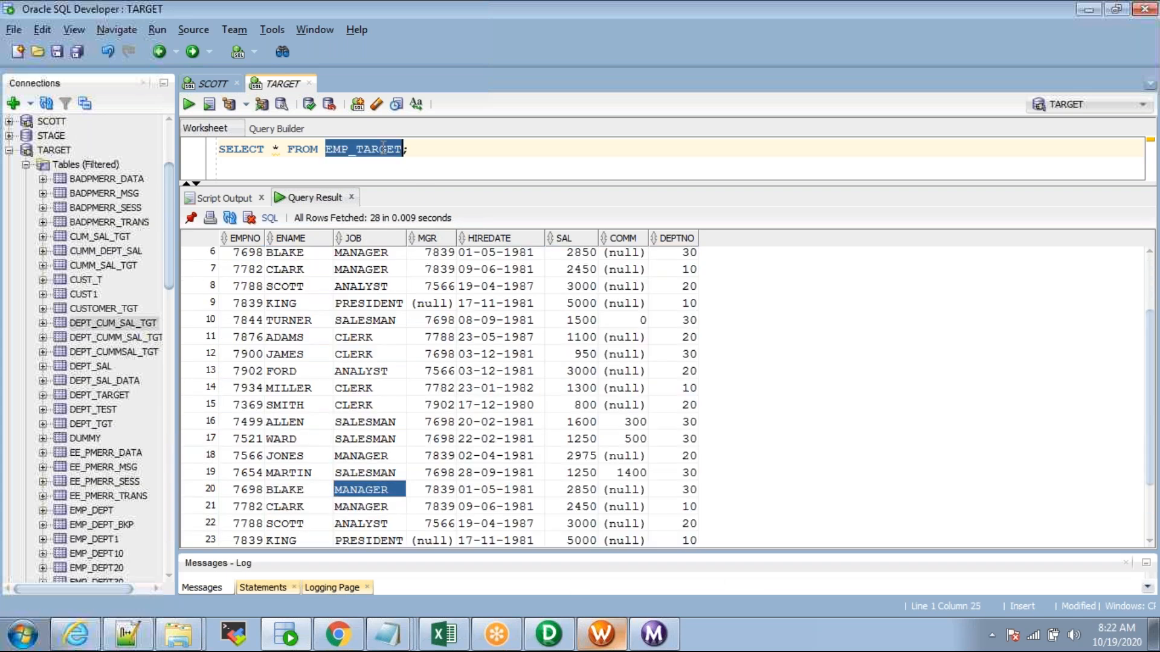
{"action": "left_click", "coordinate": [245, 302]}
{"action": "scroll", "coordinate": [241, 303], "scroll_direction": "up", "scroll_amount": 2}
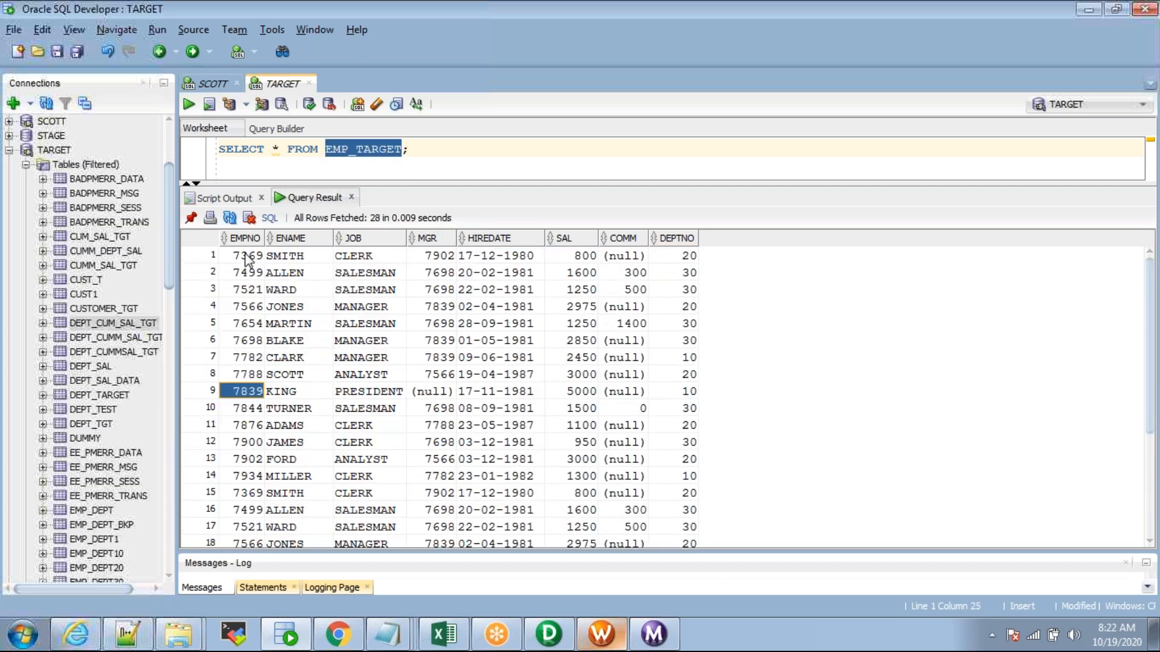
{"action": "left_click", "coordinate": [236, 237]}
{"action": "double_click", "coordinate": [238, 238]}
{"action": "left_click_drag", "start_coordinate": [237, 257], "coordinate": [674, 277]}
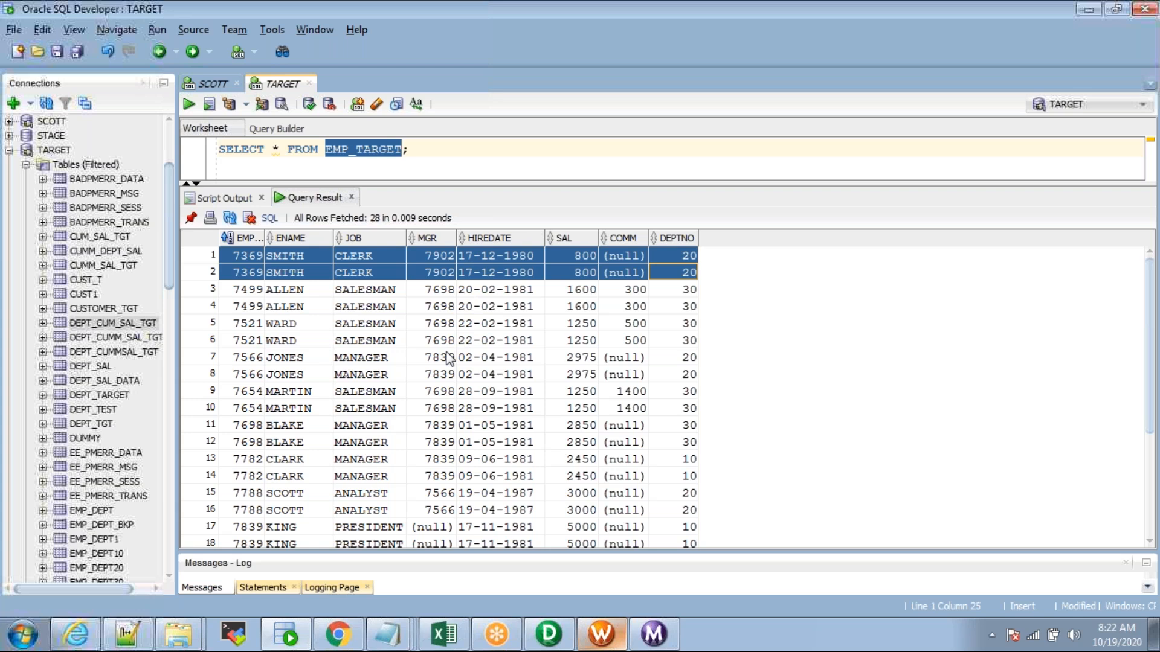
{"action": "double_click", "coordinate": [382, 151]}
{"action": "right_click", "coordinate": [383, 149]}
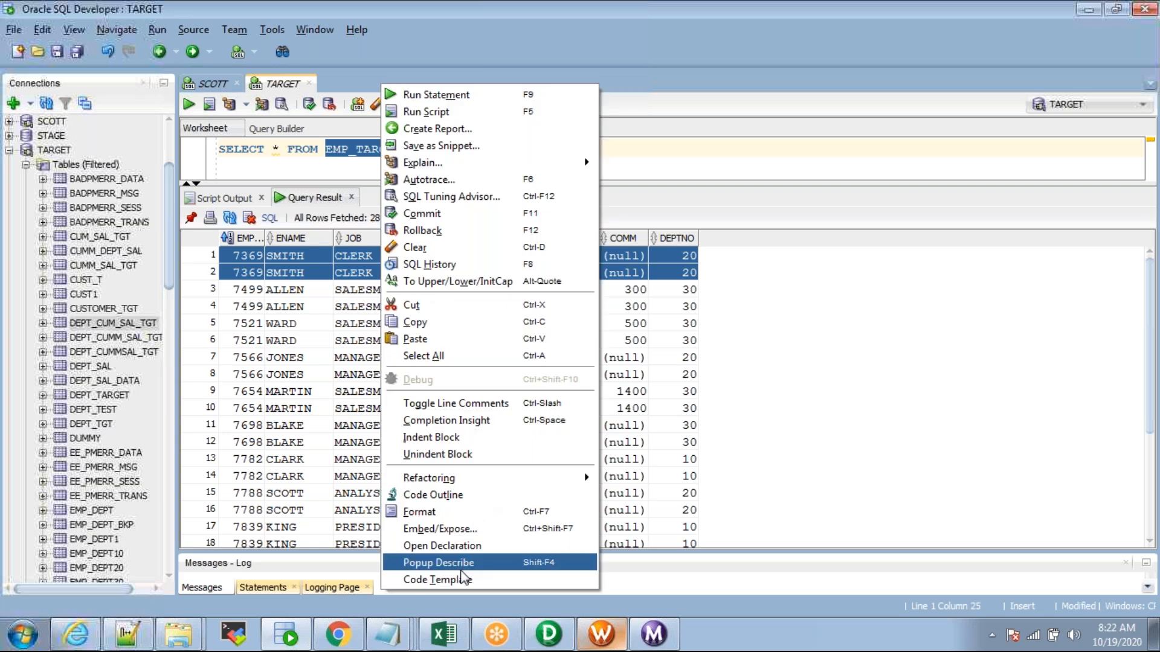
{"action": "left_click", "coordinate": [531, 563]}
{"action": "left_click", "coordinate": [377, 189]}
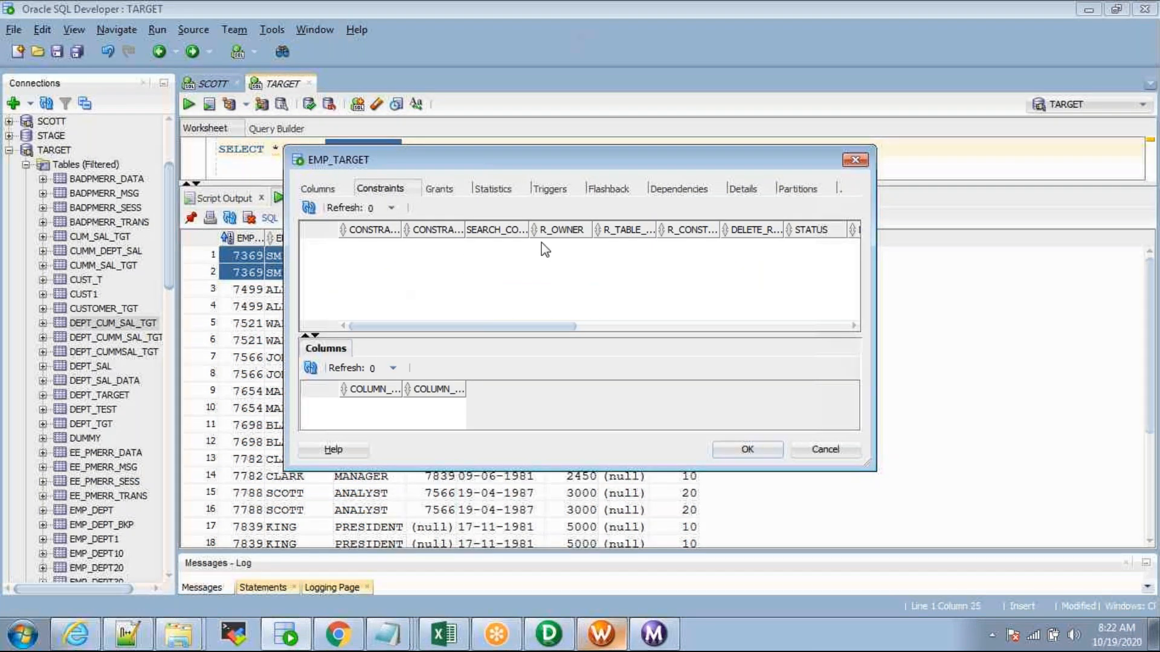
{"action": "left_click_drag", "start_coordinate": [440, 168], "coordinate": [220, 205]}
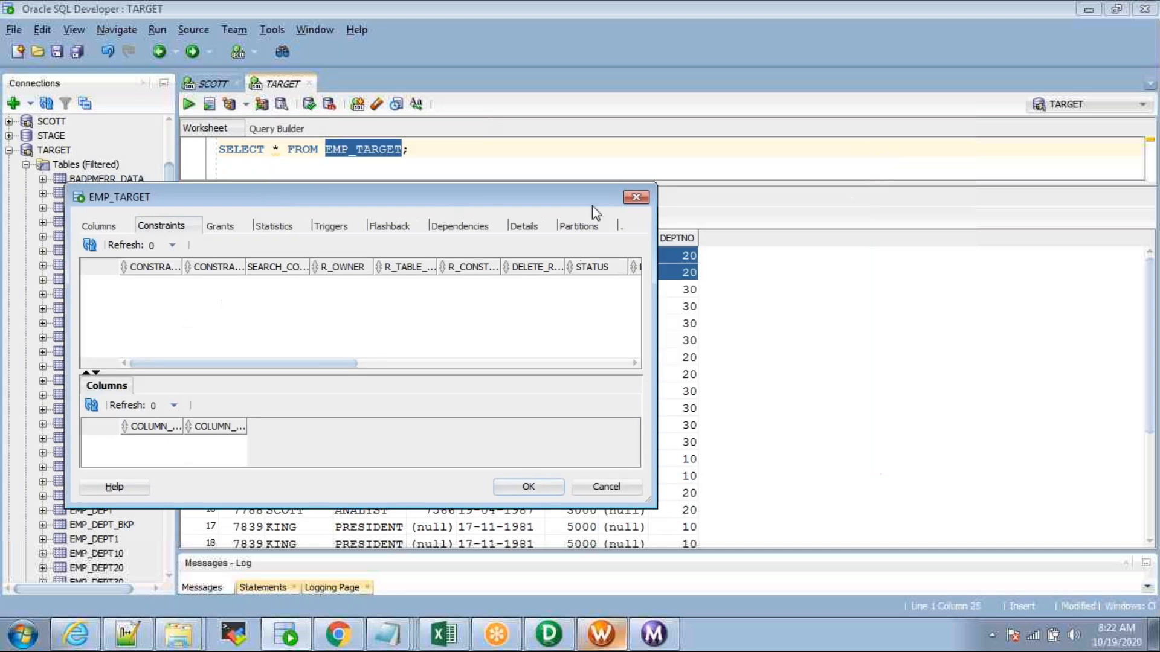
{"action": "left_click", "coordinate": [629, 200]}
{"action": "left_click", "coordinate": [420, 156]}
{"action": "left_click_drag", "start_coordinate": [405, 188], "coordinate": [414, 302]}
Step: Run TRUNCATE TABLE EMP_TARGET; and confirm with the SELECT that the table is empty
{"action": "key", "text": "Return"}
{"action": "key", "text": "Return"}
{"action": "type", "text": "TRUNC"}
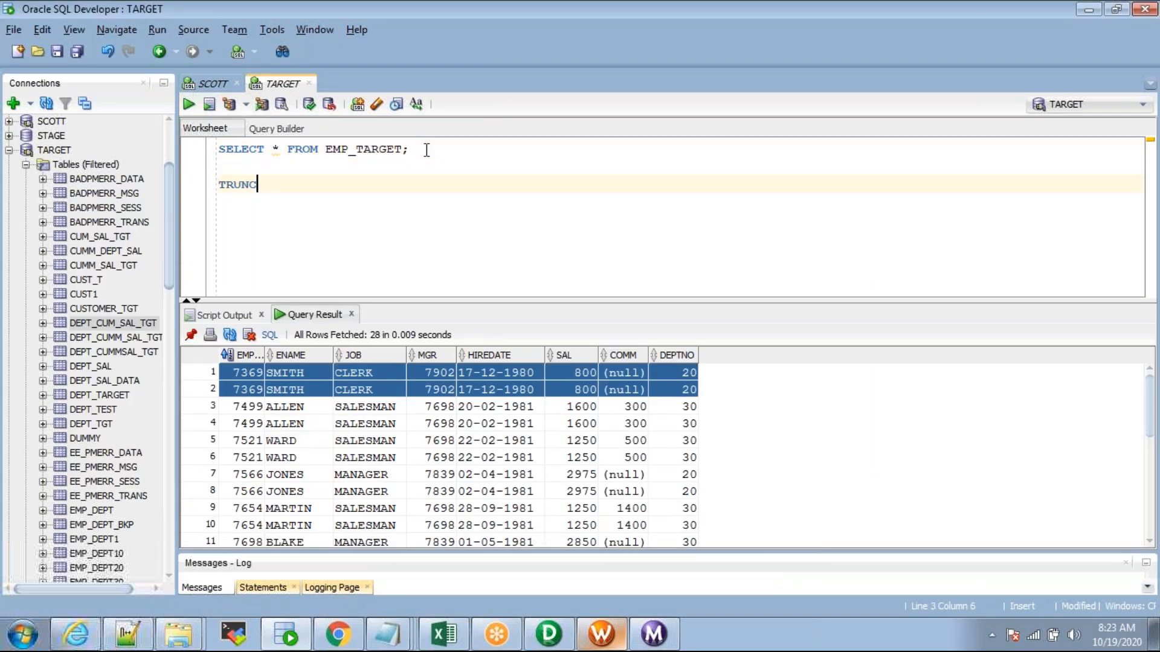
{"action": "type", "text": "ATE TABLE EMP_TARGET;"}
{"action": "key", "text": "F5"}
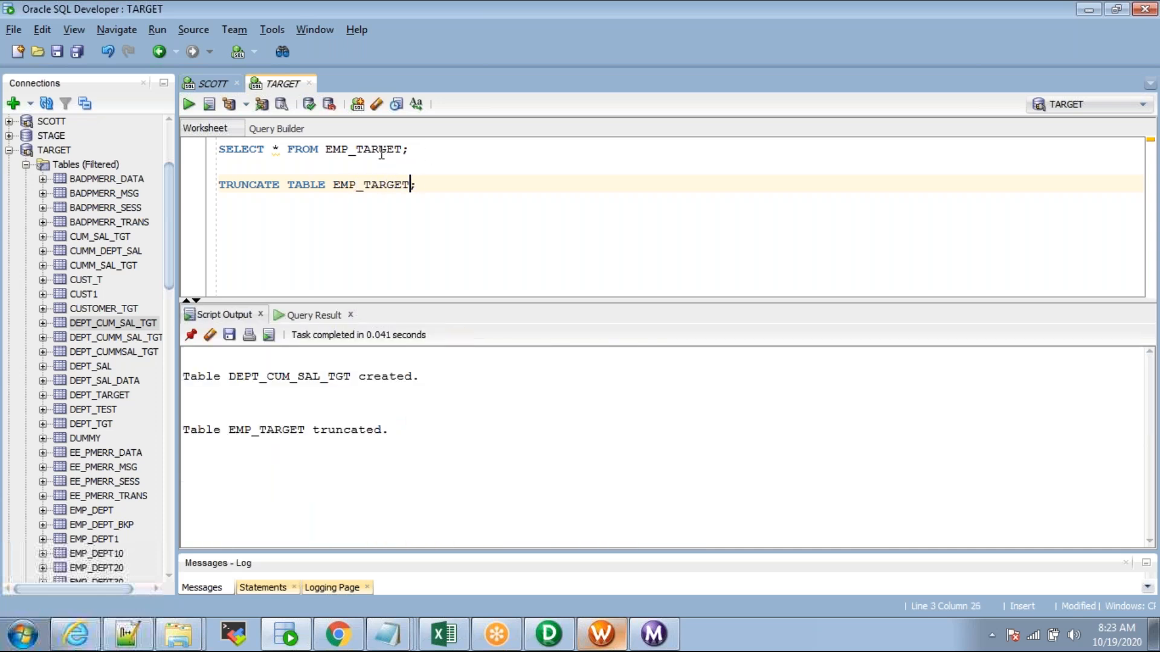
{"action": "triple_click", "coordinate": [382, 149]}
{"action": "key", "text": "ctrl+Return"}
Step: Add primary key PK_EMP_TARGET on EMPNO using ALTER TABLE EMP_TARGET ADD CONSTRAINT, run with F5
{"action": "left_click", "coordinate": [440, 184]}
{"action": "key", "text": "Return"}
{"action": "key", "text": "Return"}
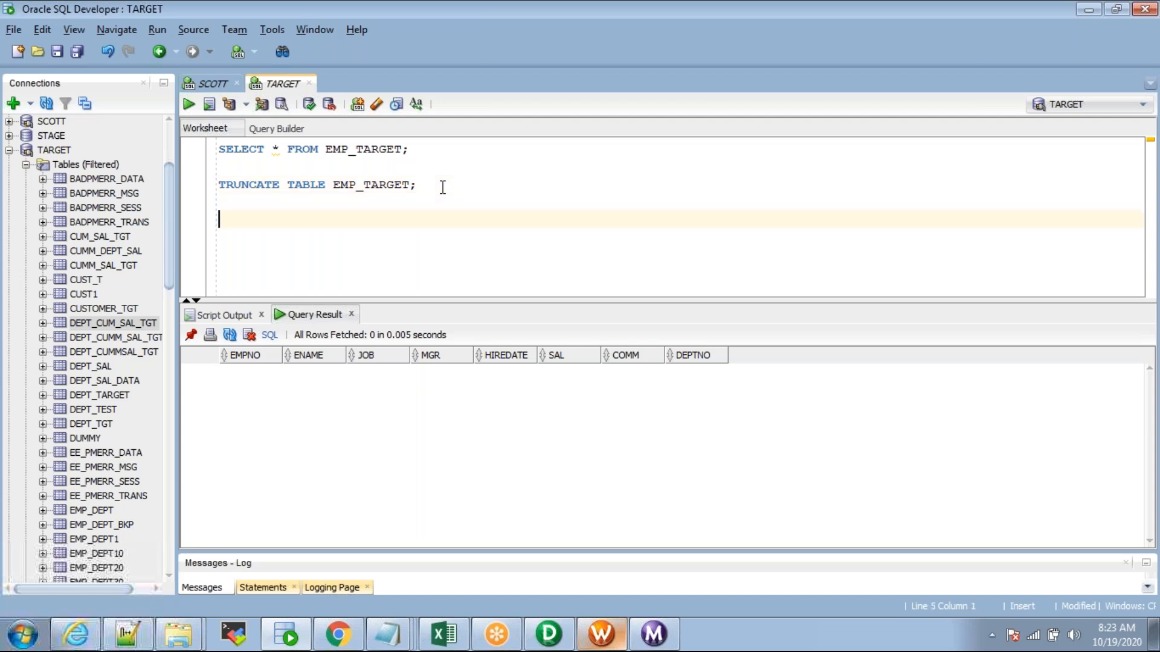
{"action": "type", "text": "ALTER TABLE EM"}
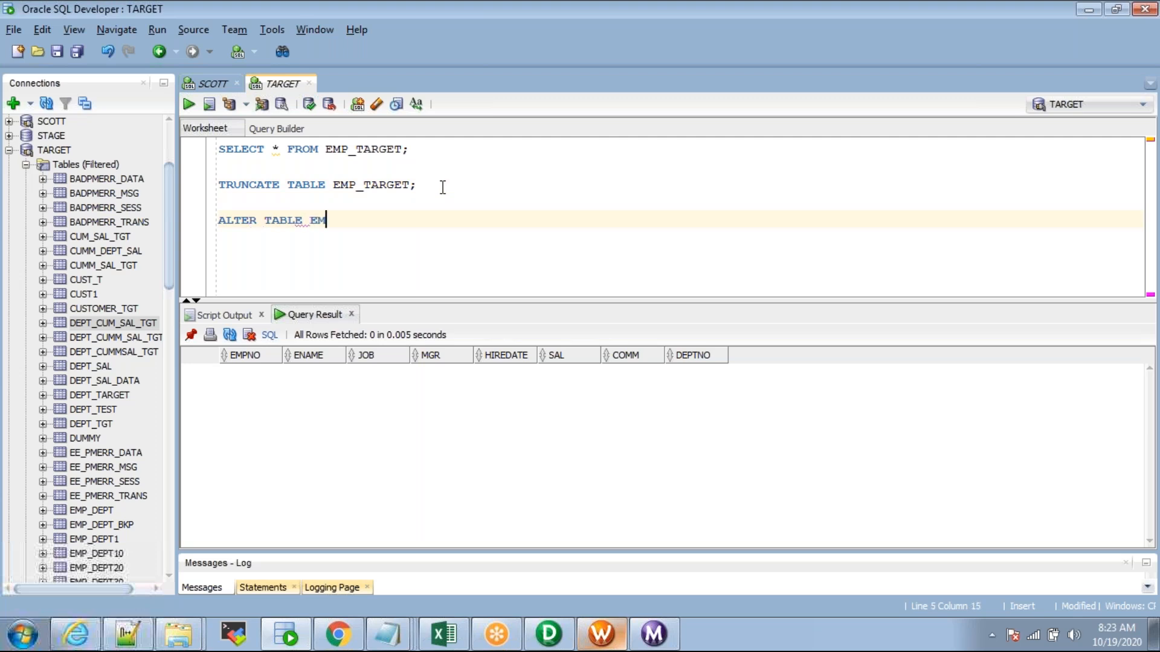
{"action": "type", "text": "P_TARGET ADD"}
{"action": "type", "text": "CONSTRAINT"}
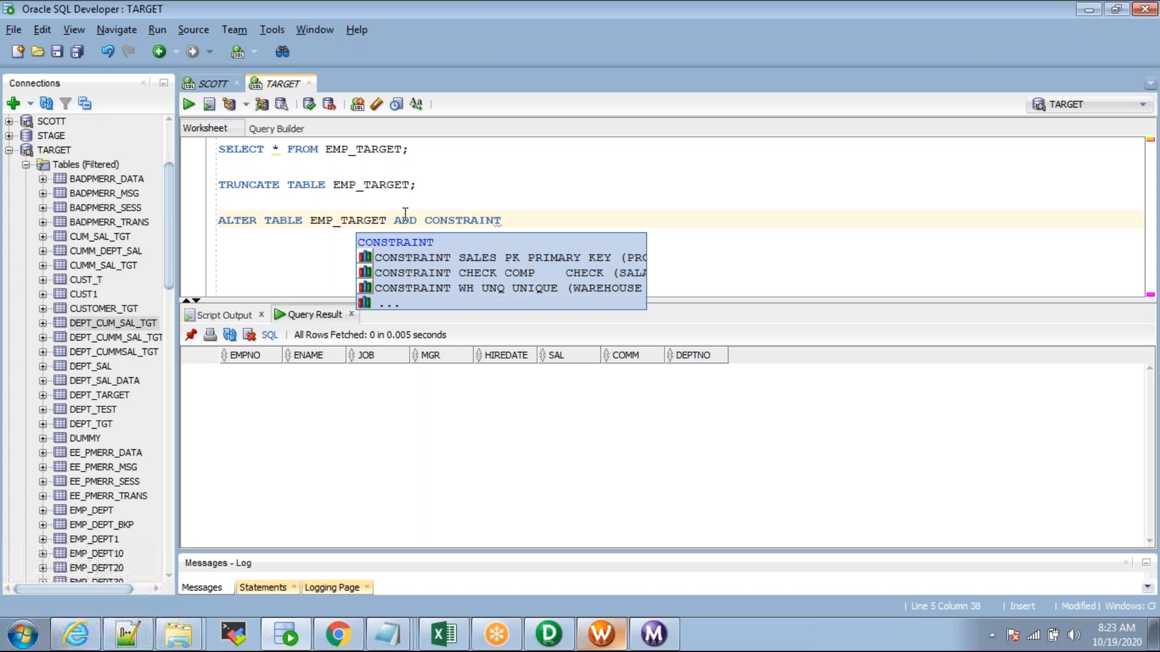
{"action": "type", "text": "_EMP_TAT"}
{"action": "key", "text": "BackSpace"}
{"action": "type", "text": "RGET PRIMARY KEY(EMPNO);"}
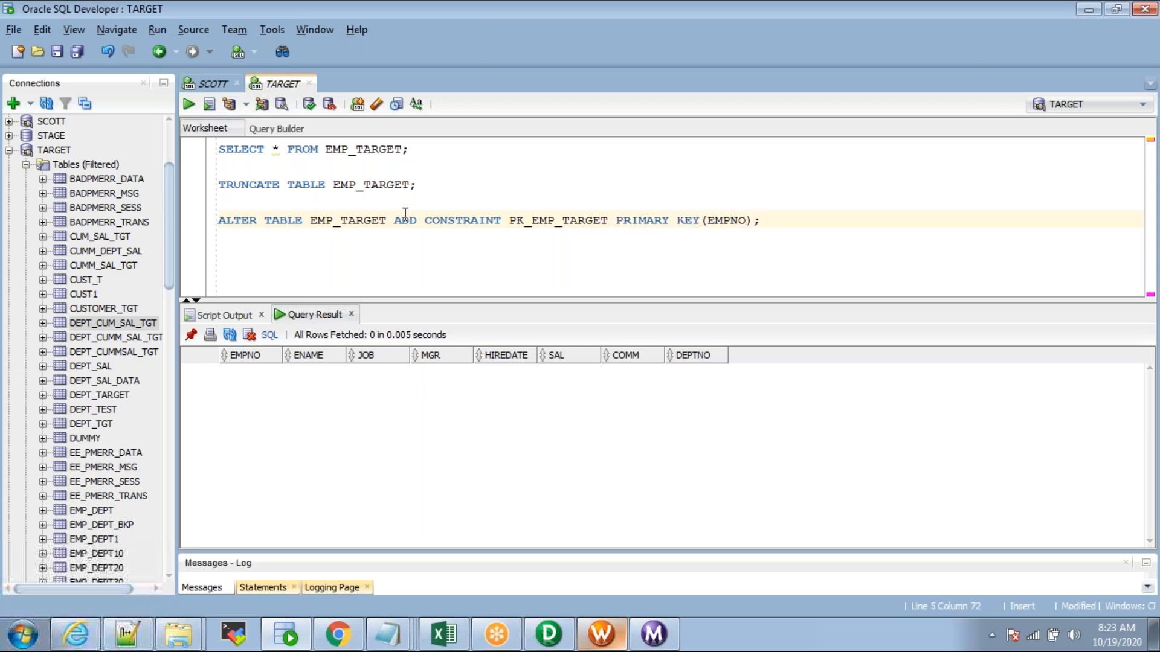
{"action": "key", "text": "F5"}
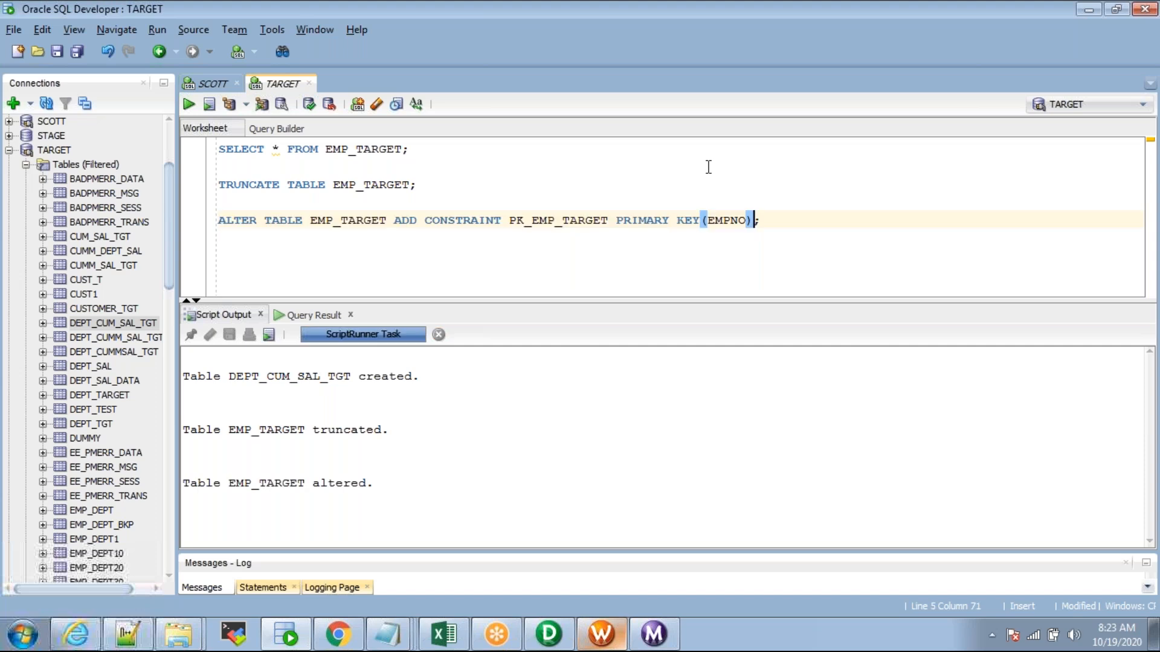
{"action": "key", "text": "alt+Tab"}
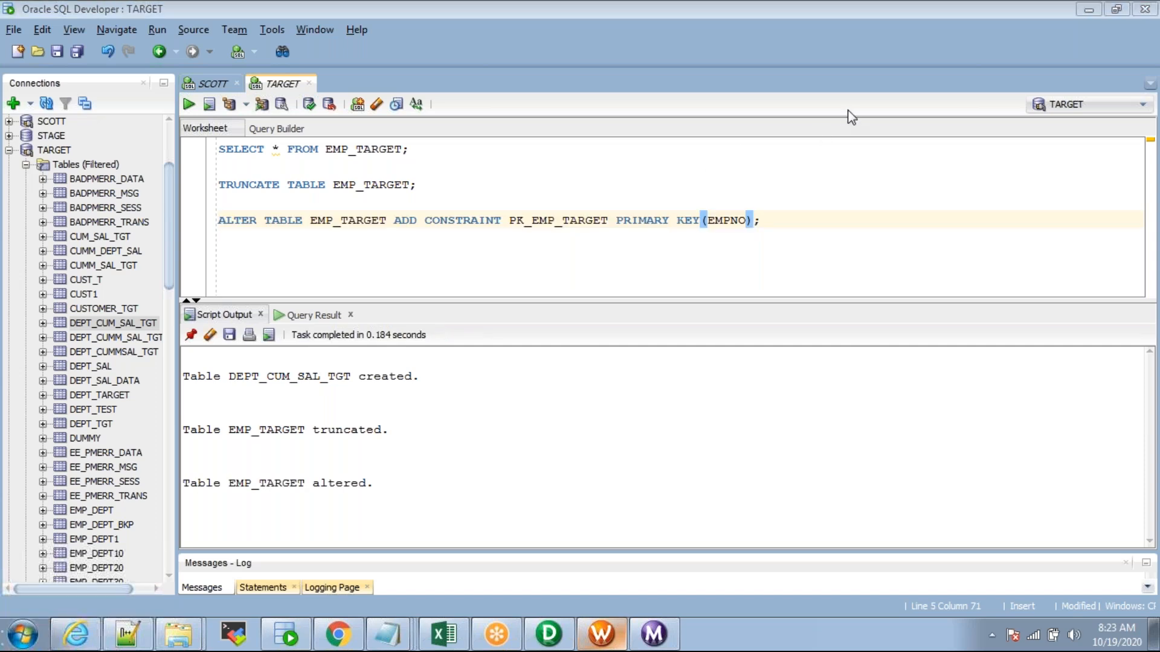
Step: Describe EMP_TARGET and confirm the PK_EMP_TARGET primary key constraint exists
{"action": "left_click", "coordinate": [383, 149]}
{"action": "double_click", "coordinate": [383, 149]}
{"action": "right_click", "coordinate": [383, 149]}
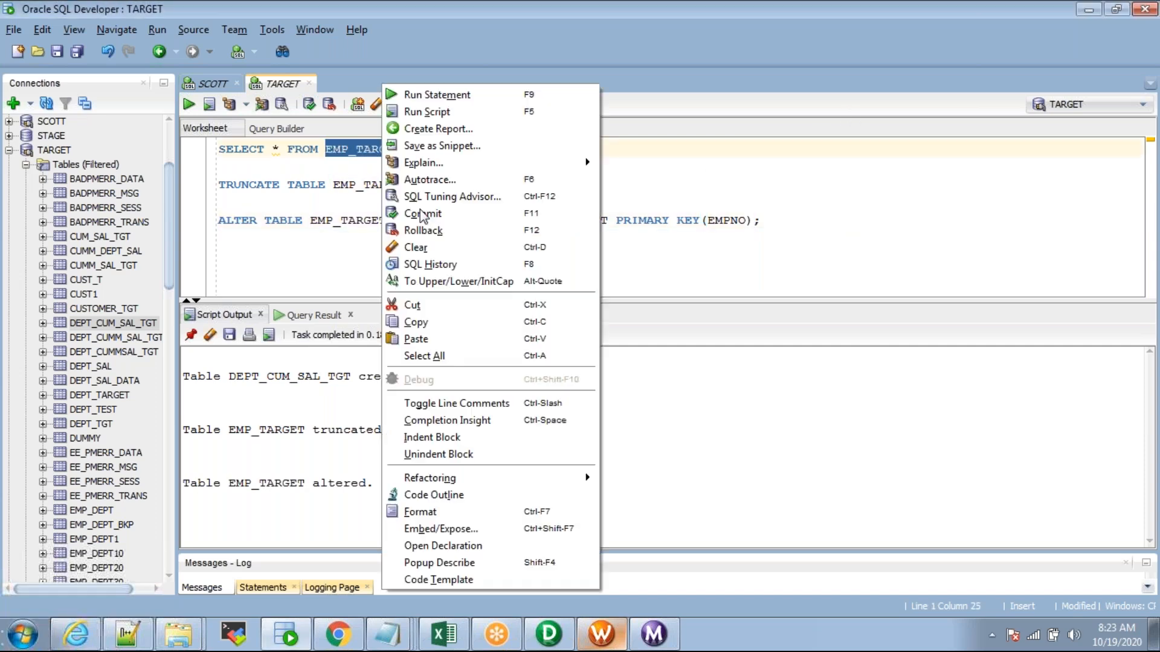
{"action": "left_click", "coordinate": [439, 562]}
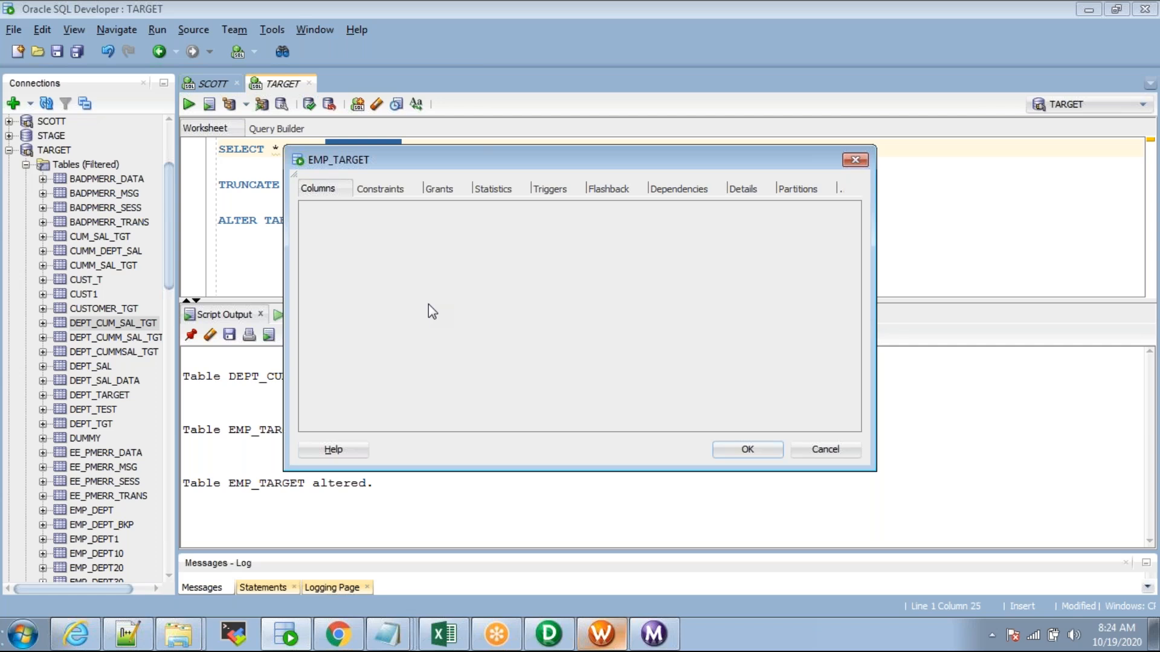
{"action": "left_click", "coordinate": [381, 189]}
{"action": "left_click", "coordinate": [414, 253]}
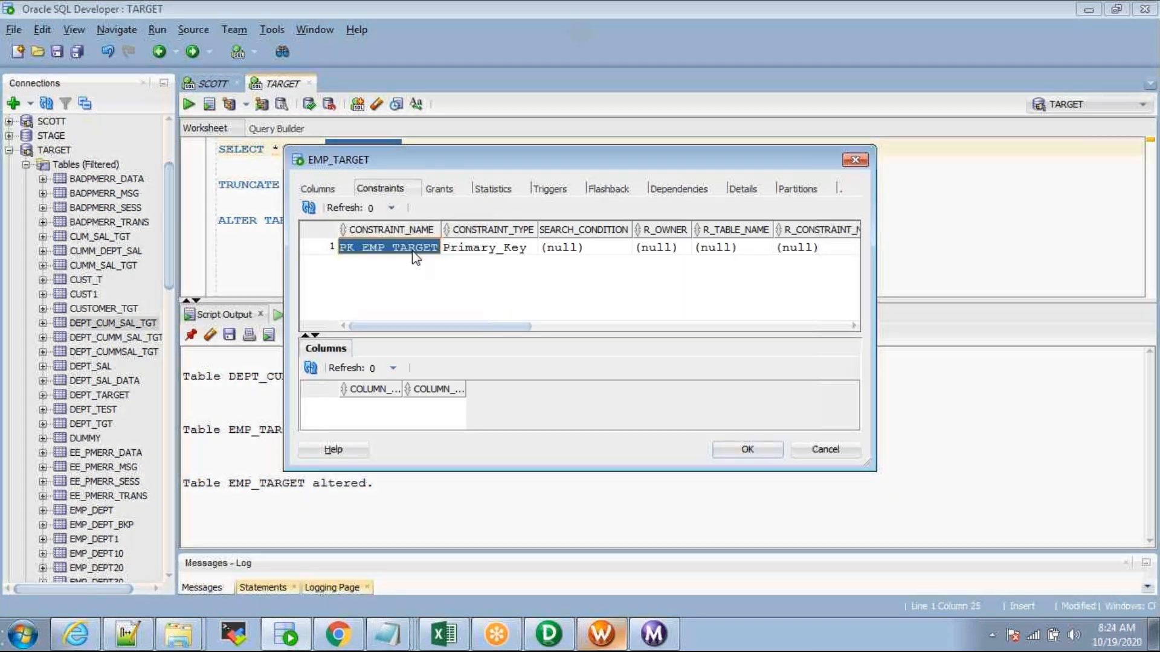
{"action": "key", "text": "Escape"}
Step: Start wf_SQ_EXAMPLE and view the latest s_m_SQ_EXAMPLE run statistics in Workflow Monitor
{"action": "left_click", "coordinate": [600, 642]}
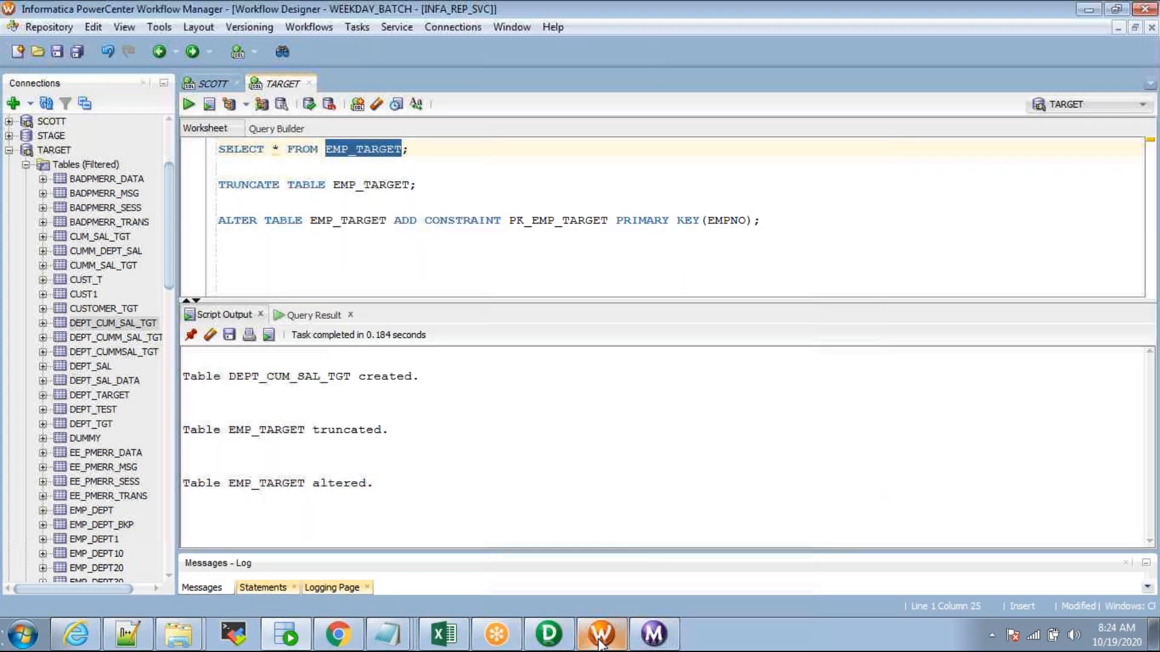
{"action": "right_click", "coordinate": [394, 228]}
{"action": "left_click", "coordinate": [453, 423]}
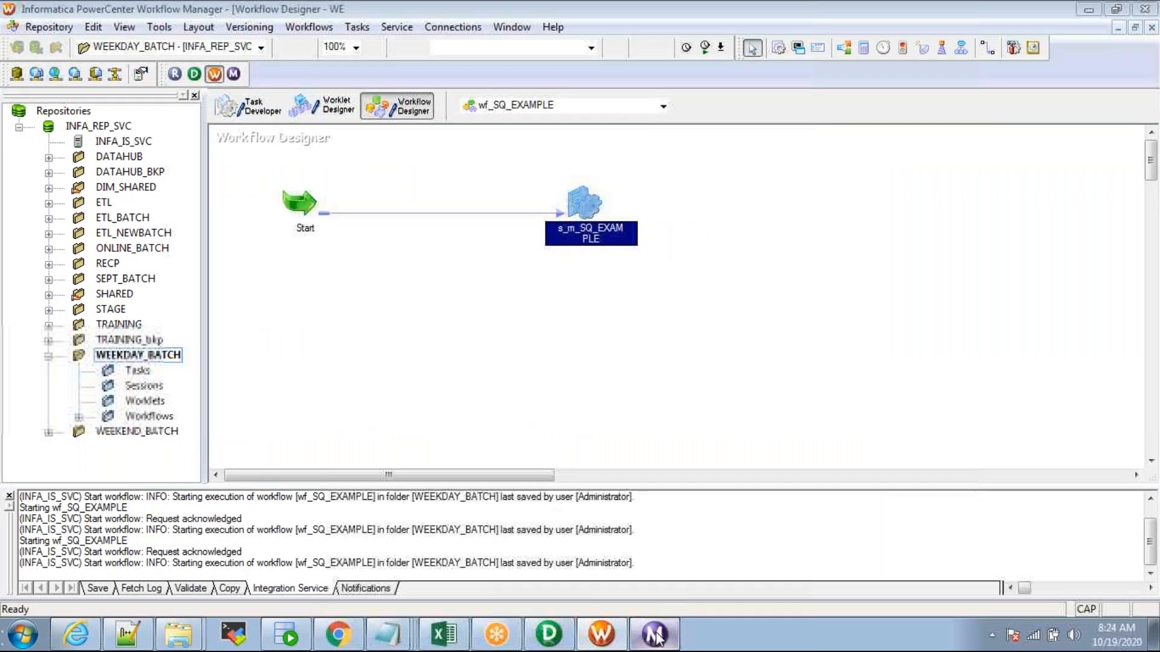
{"action": "left_click", "coordinate": [655, 638]}
{"action": "left_click", "coordinate": [299, 107]}
Step: Rerun SELECT * FROM EMP_TARGET and review the 14 loaded employee rows
{"action": "key", "text": "alt+Tab"}
{"action": "key", "text": "alt+Tab"}
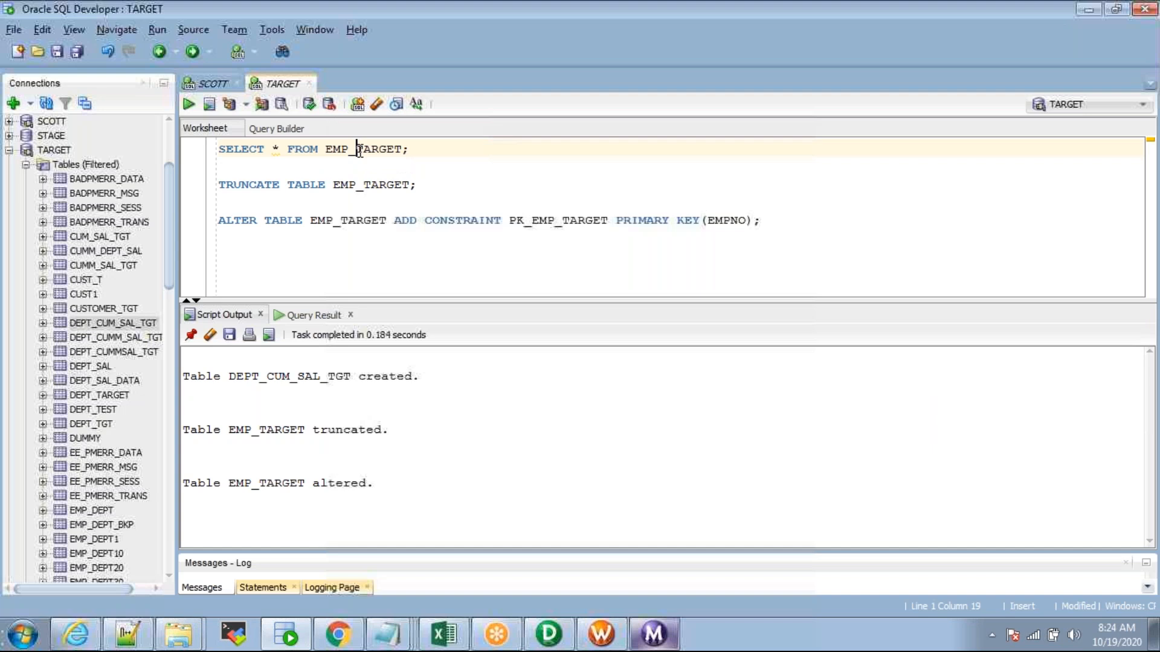
{"action": "key", "text": "ctrl+Return"}
{"action": "left_click_drag", "start_coordinate": [453, 301], "coordinate": [452, 233]}
{"action": "left_click_drag", "start_coordinate": [241, 304], "coordinate": [570, 523]}
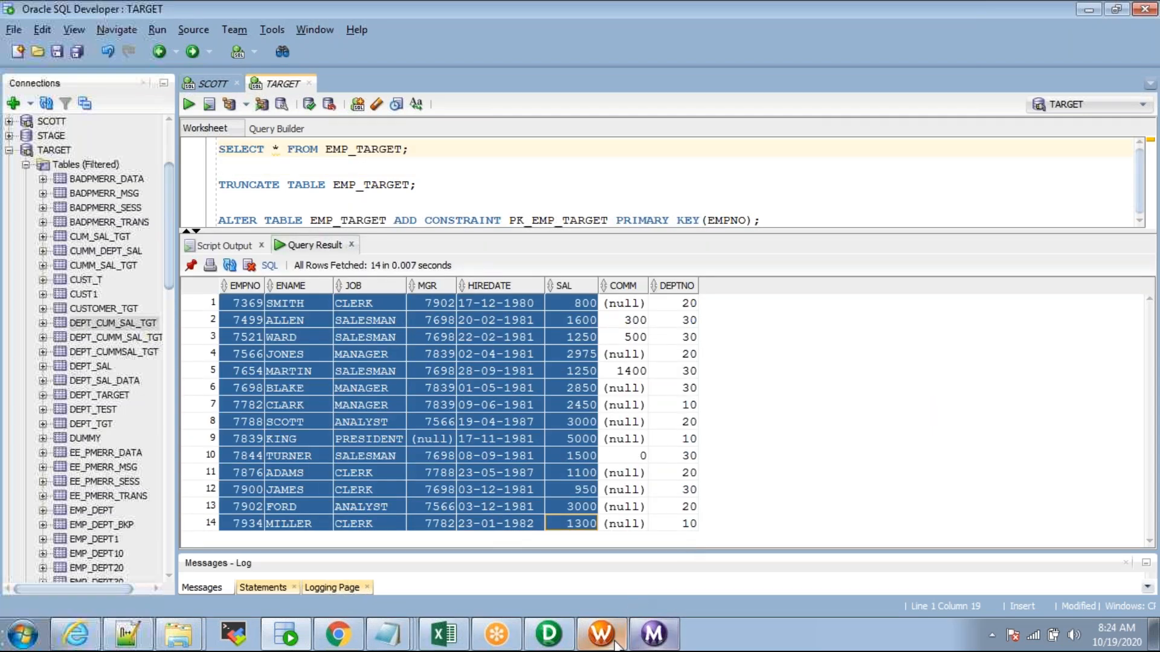
{"action": "left_click", "coordinate": [605, 635]}
{"action": "right_click", "coordinate": [425, 233]}
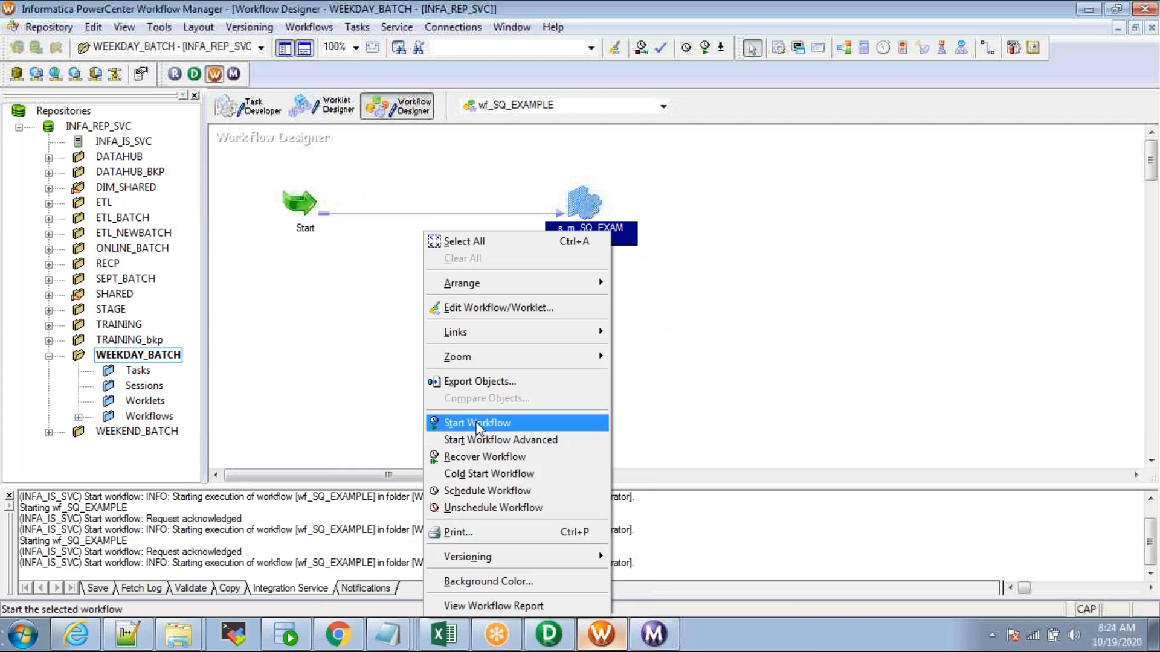
Step: Rerun wf_SQ_EXAMPLE and check the 8:24:18 run's statistics, where EMP_TARGET rejects all 14 rows
{"action": "left_click", "coordinate": [478, 425]}
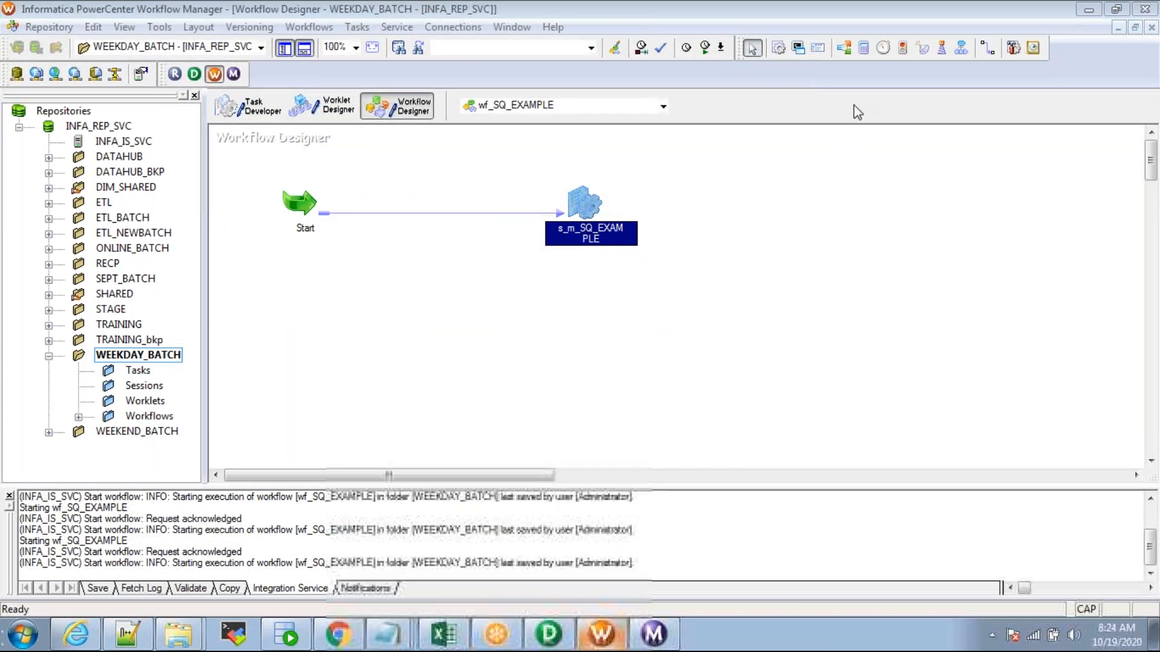
{"action": "left_click", "coordinate": [655, 633]}
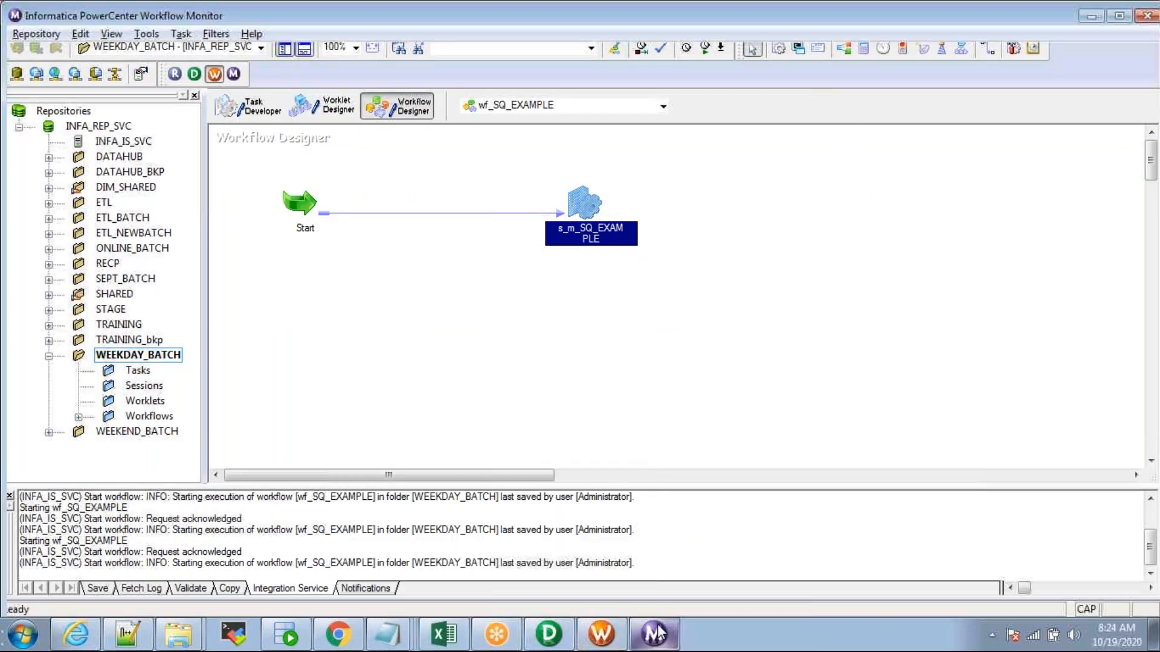
{"action": "left_click", "coordinate": [302, 108]}
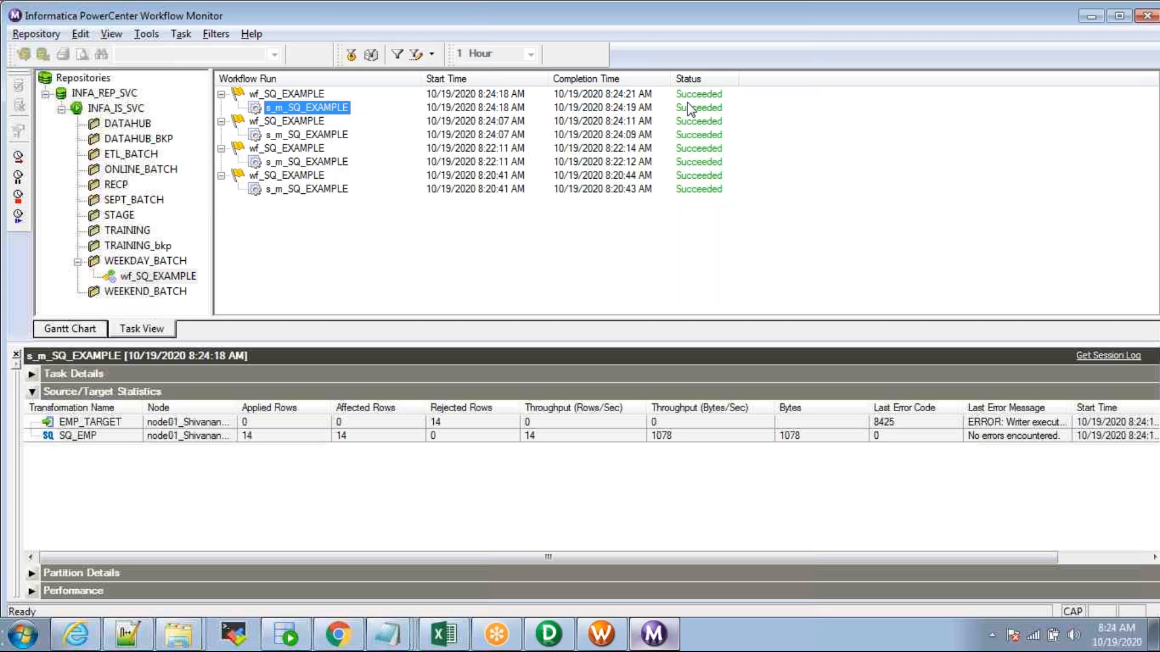
{"action": "left_click", "coordinate": [269, 420]}
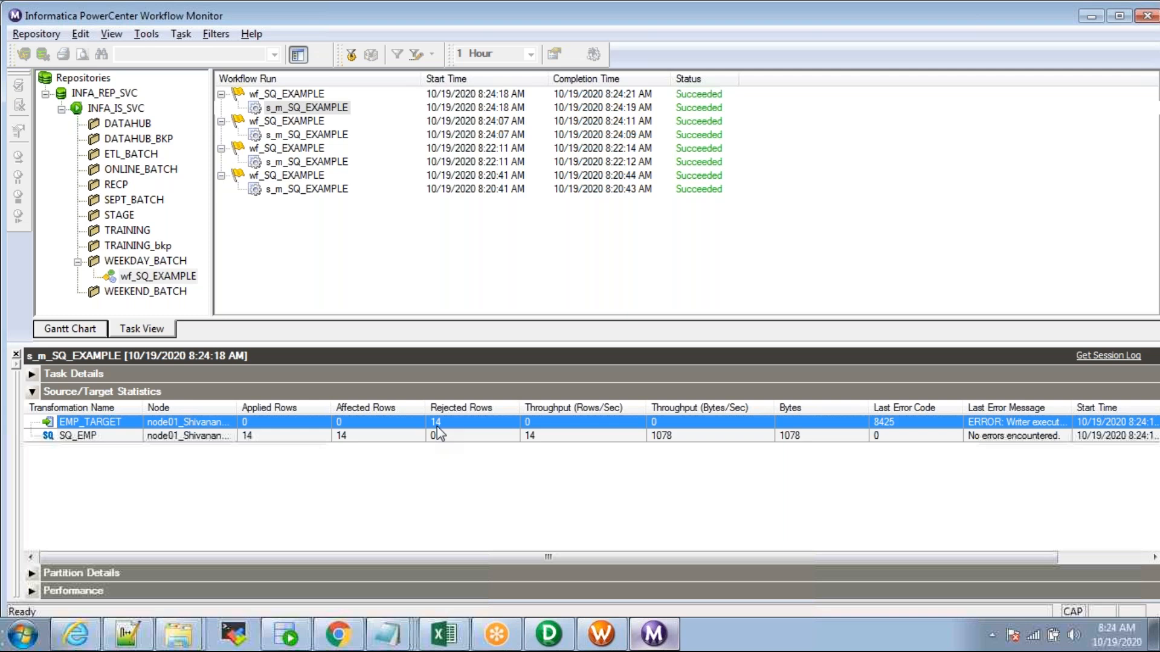
{"action": "right_click", "coordinate": [299, 111]}
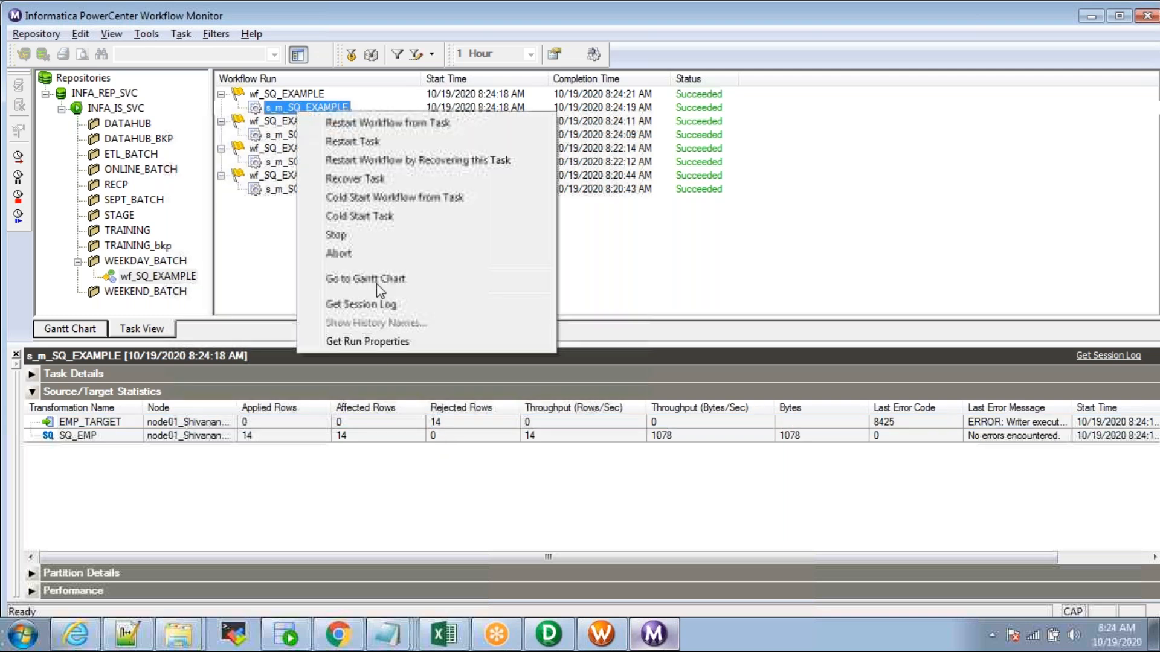
Step: Read the session log and trace the rejected rows to an ORA-00001 PK_EMP_TARGET unique-constraint violation
{"action": "left_click", "coordinate": [365, 305]}
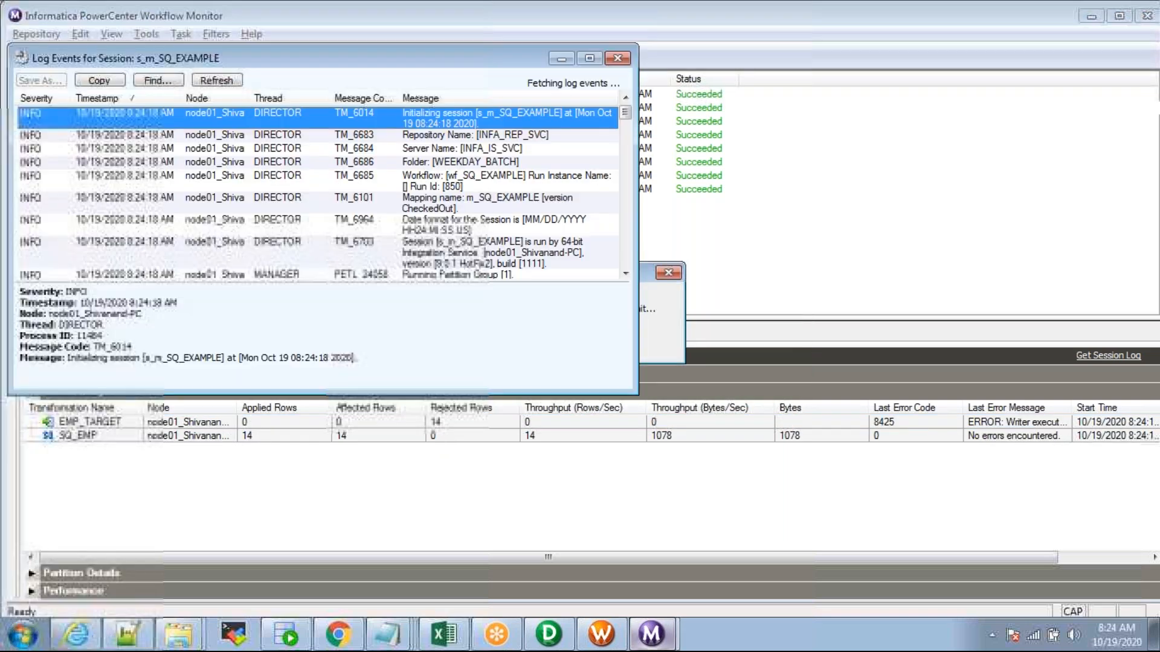
{"action": "left_click", "coordinate": [590, 58]}
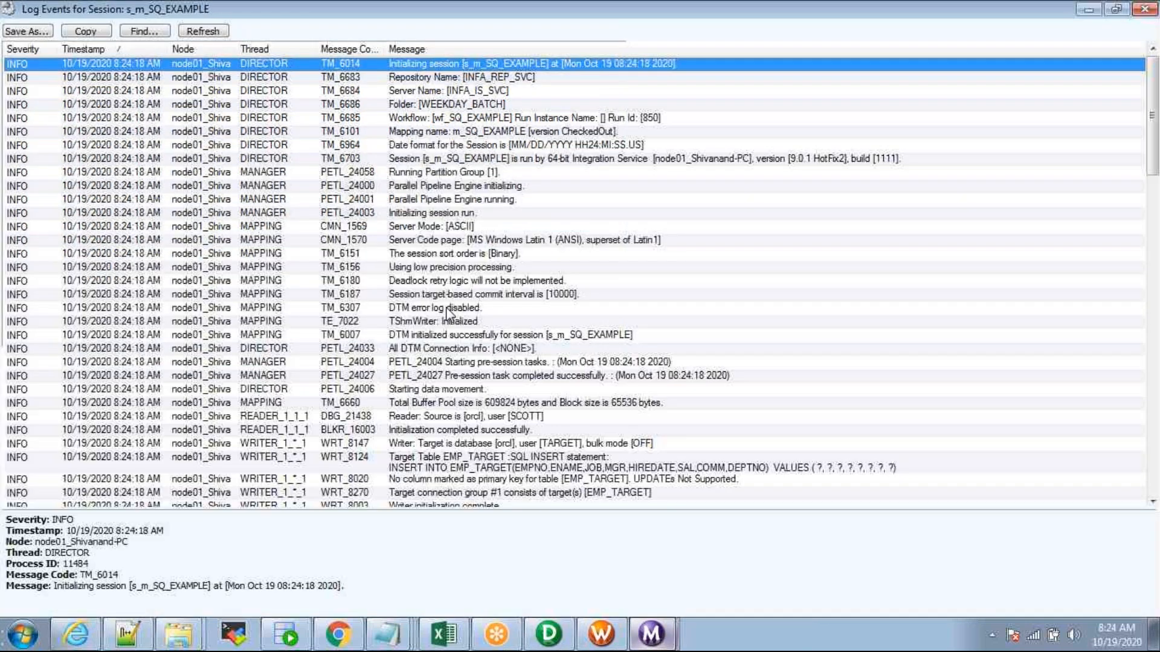
{"action": "left_click", "coordinate": [453, 295]}
{"action": "scroll", "coordinate": [457, 302], "scroll_direction": "down", "scroll_amount": 8}
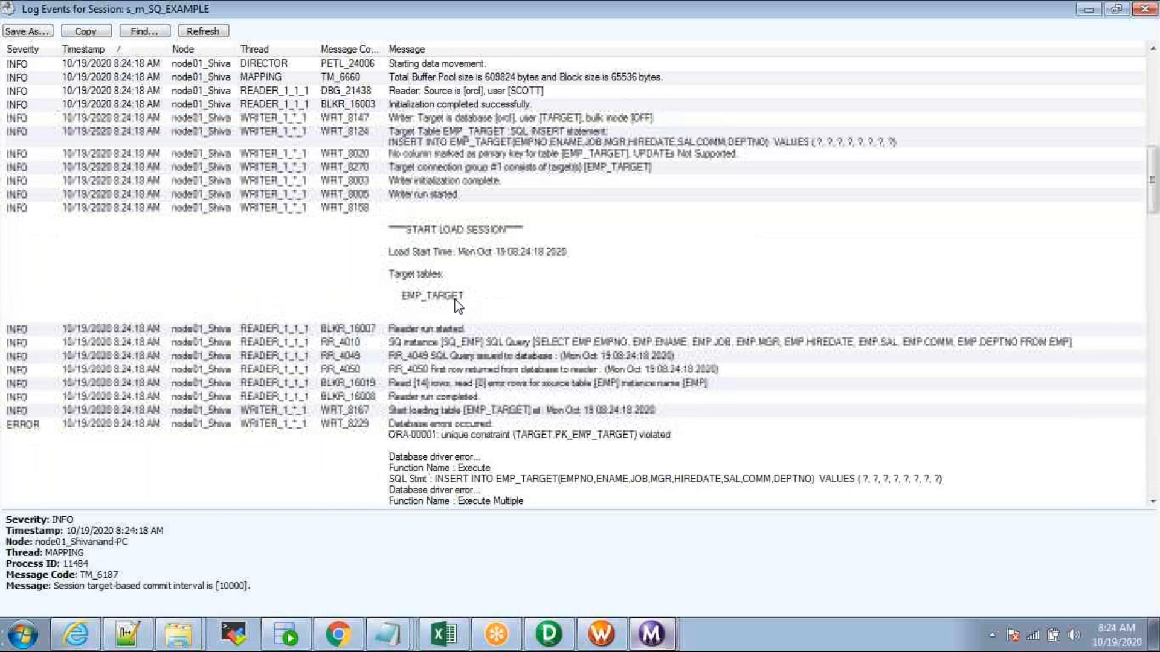
{"action": "scroll", "coordinate": [458, 305], "scroll_direction": "down", "scroll_amount": 4}
{"action": "left_click", "coordinate": [458, 306]}
{"action": "left_click", "coordinate": [489, 175]}
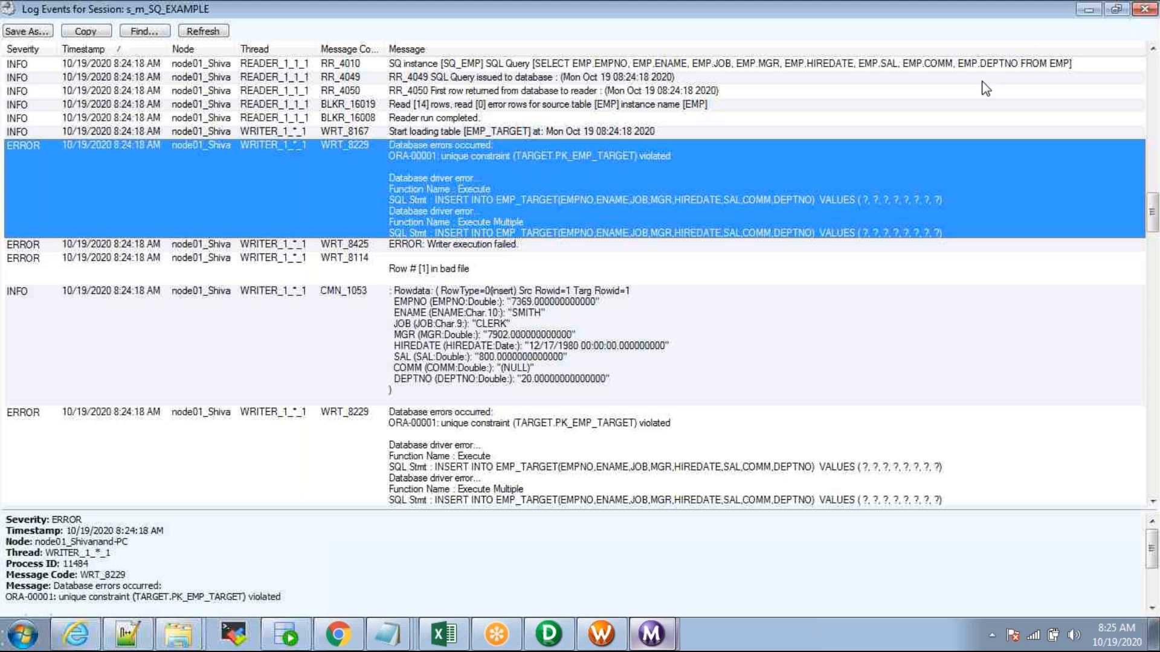
{"action": "left_click", "coordinate": [1143, 8]}
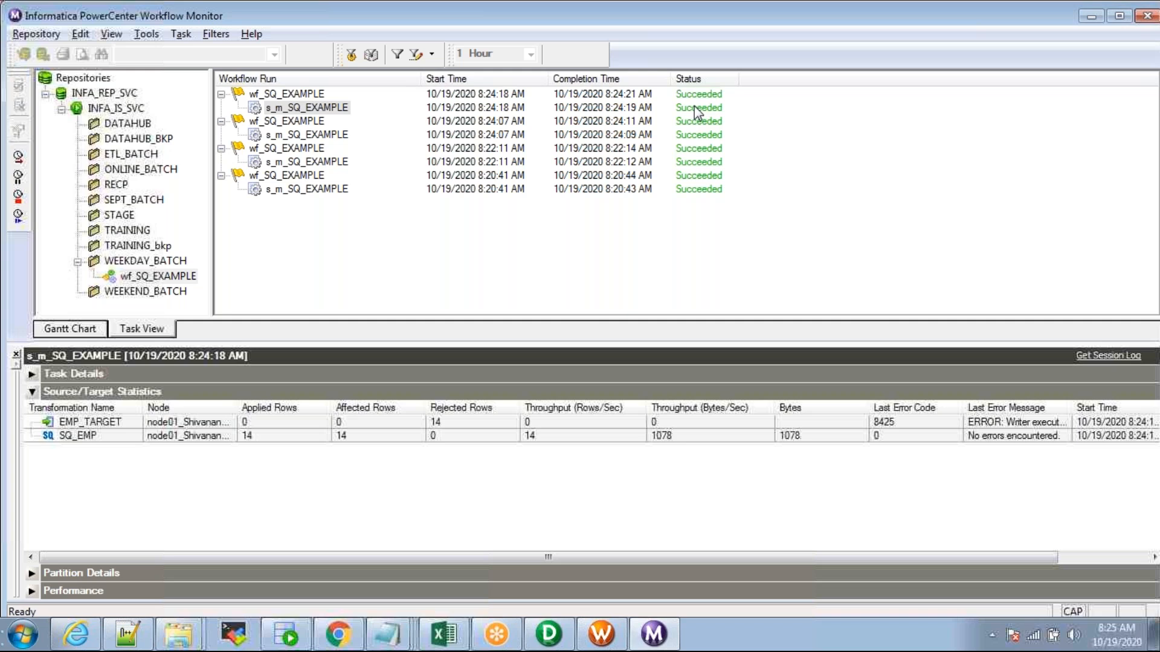
Step: Reopen the latest wf_SQ_EXAMPLE run's session log, then move on to the mapping in Designer
{"action": "left_click", "coordinate": [294, 97]}
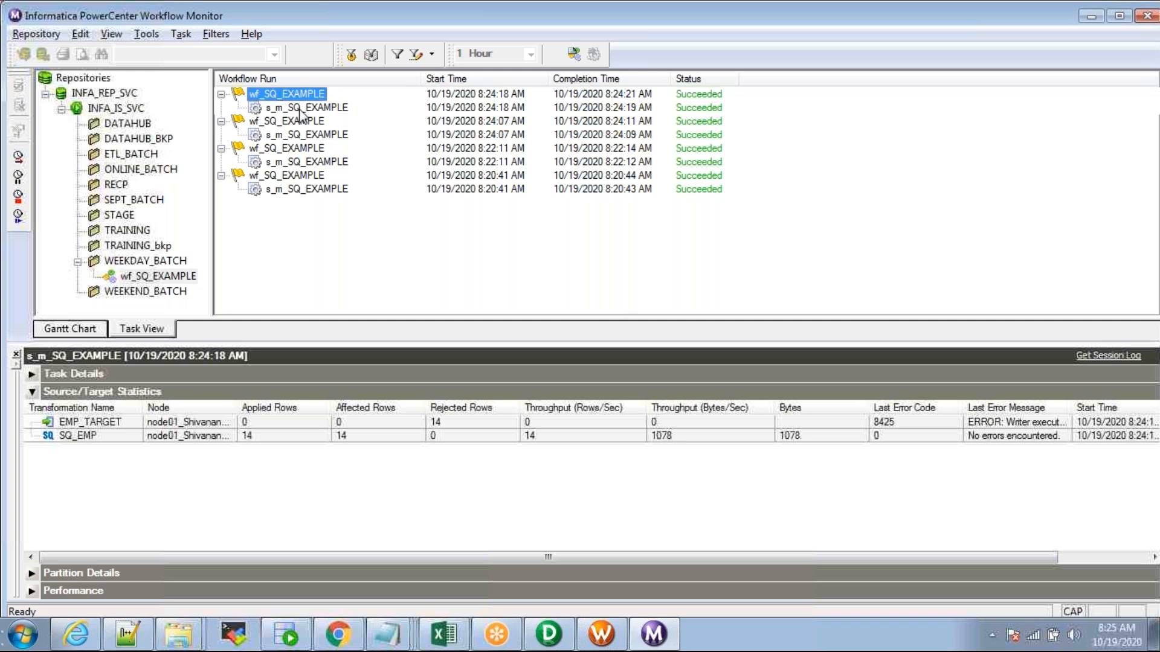
{"action": "right_click", "coordinate": [300, 109]}
{"action": "left_click", "coordinate": [366, 302]}
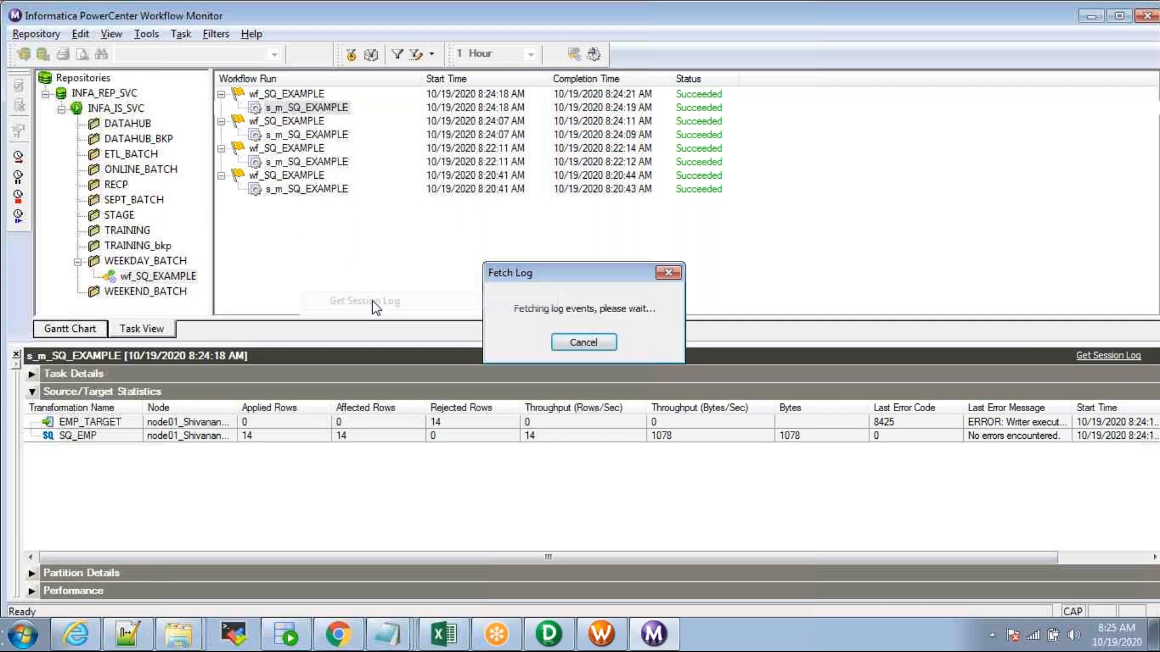
{"action": "left_click", "coordinate": [592, 52]}
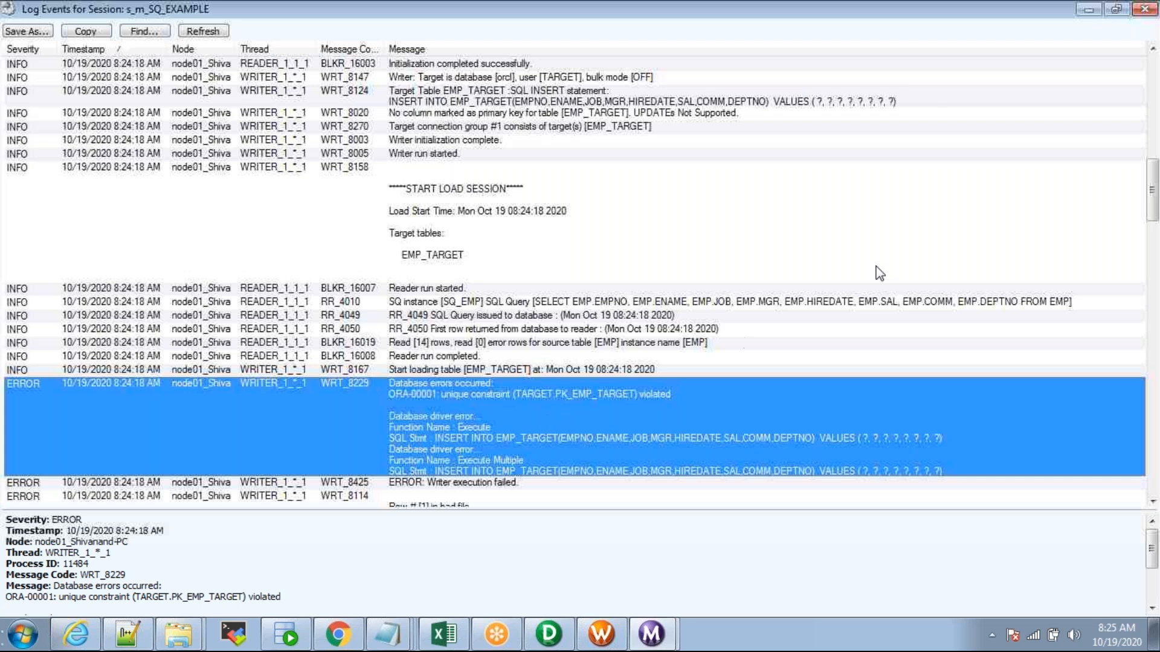
{"action": "left_click", "coordinate": [1138, 12]}
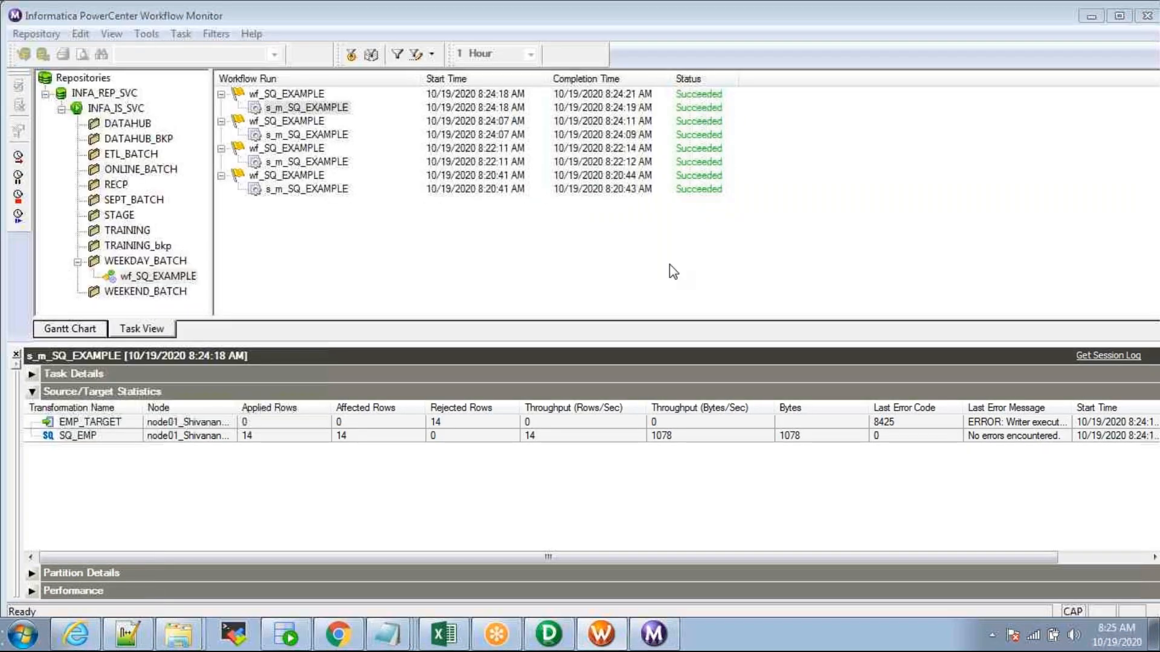
{"action": "key", "text": "alt+Tab"}
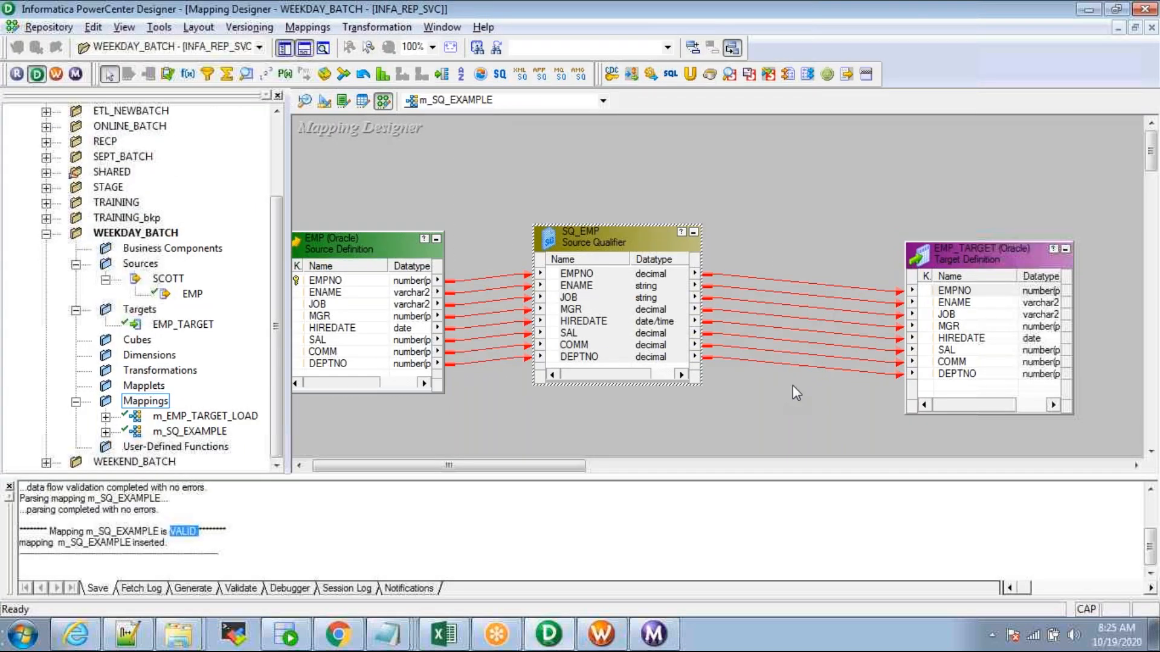
Step: Cycle from Workflow Monitor through Designer to the SQL Developer TARGET worksheet
{"action": "key", "text": "alt+Tab"}
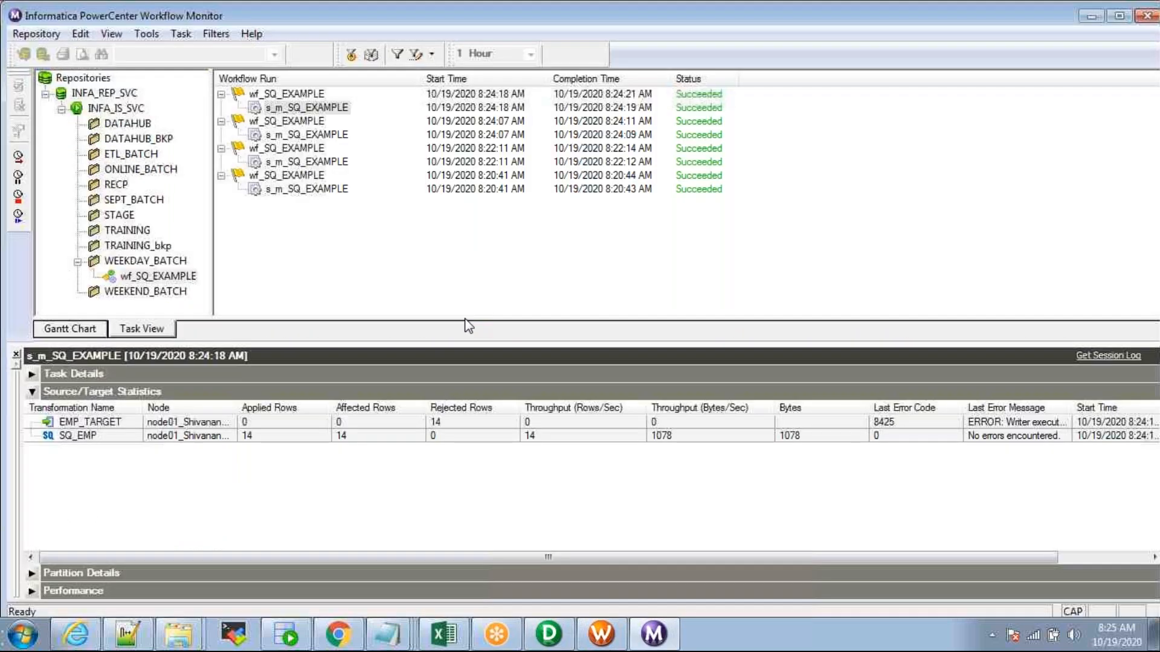
{"action": "key", "text": "alt+Tab"}
{"action": "key", "text": "alt+Tab"}
{"action": "key", "text": "alt+Tab"}
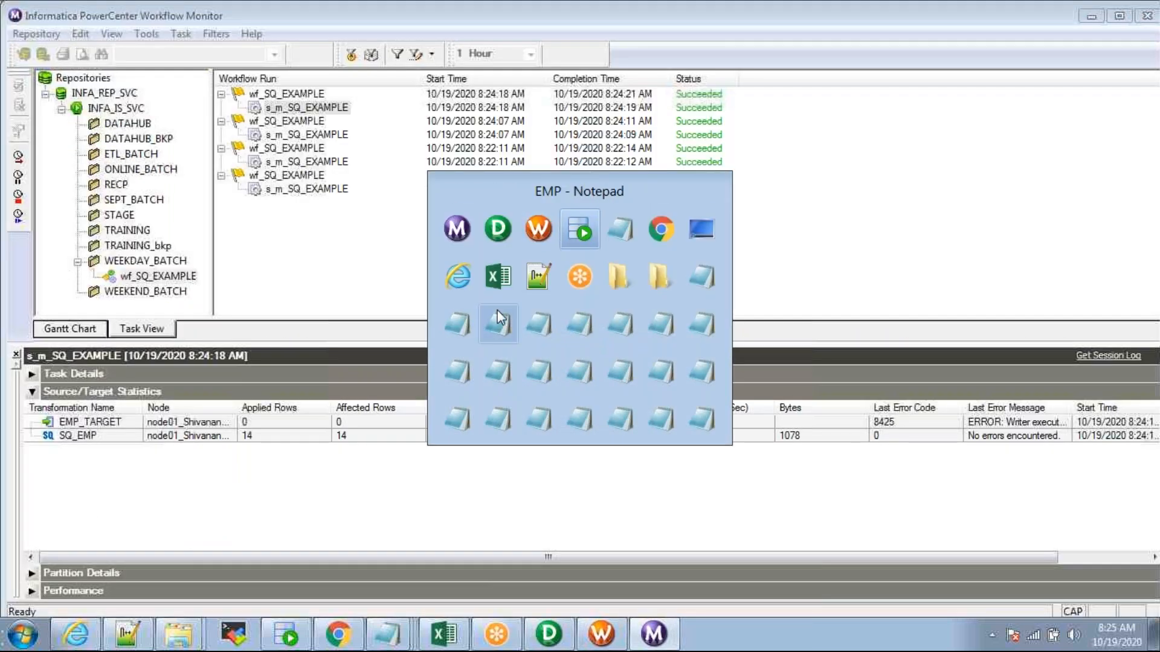
{"action": "key", "text": "alt+Tab"}
{"action": "key", "text": "alt+Tab"}
{"action": "key", "text": "alt+shift+Tab"}
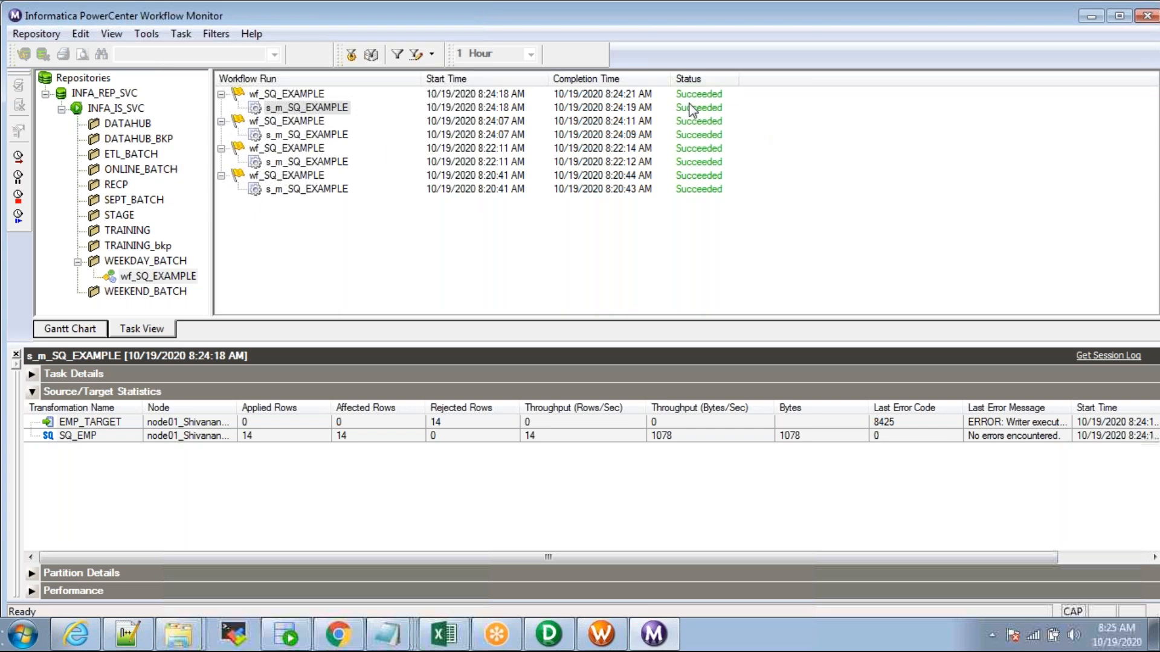
{"action": "key", "text": "alt+Tab"}
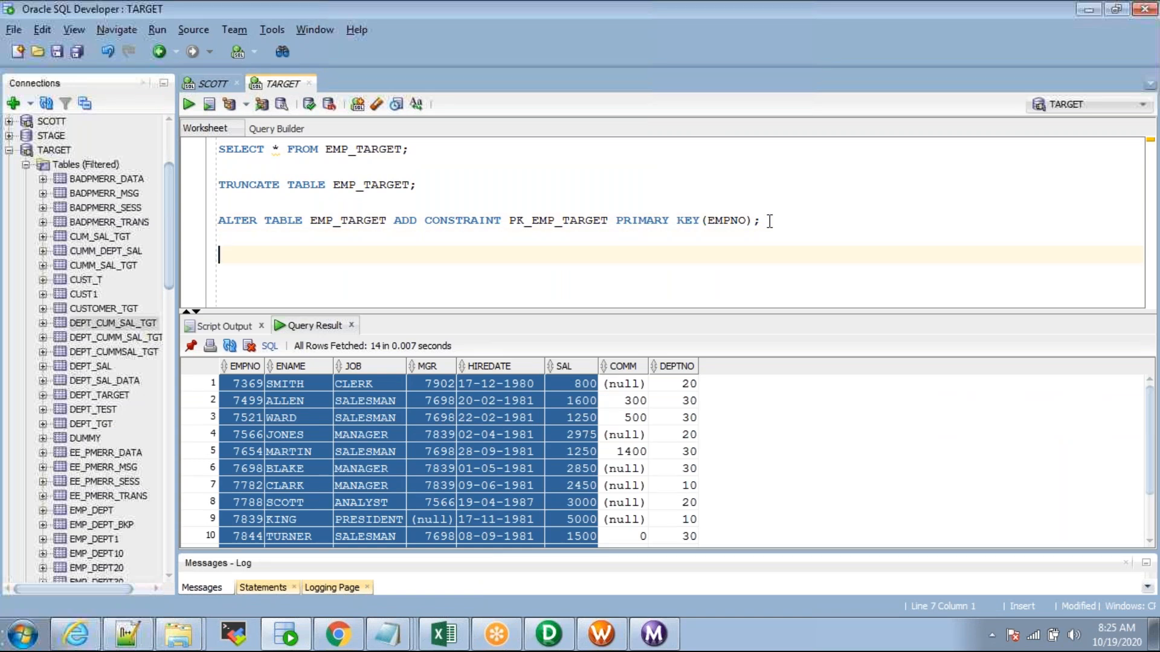
Step: Run ALTER TABLE EMP_TARGET DROP CONSTRAINT PK_EMP_TARGET; then return to Designer
{"action": "type", "text": "ALTER TABLE EMP_t"}
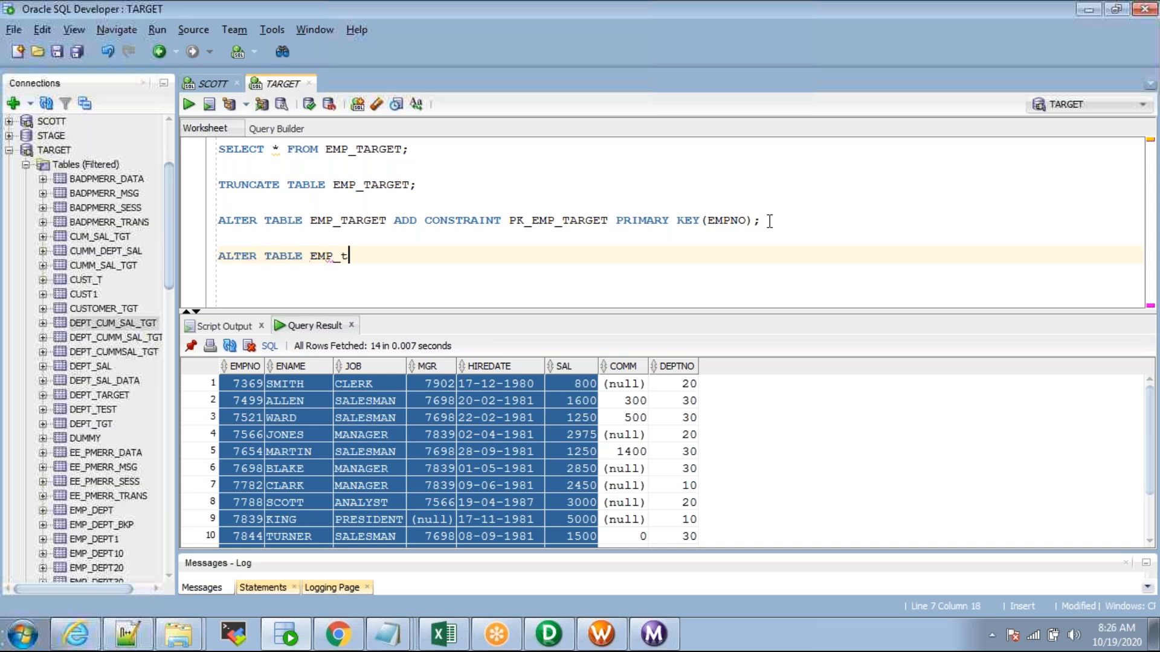
{"action": "type", "text": "ARGET_DROP CONSTEIN"}
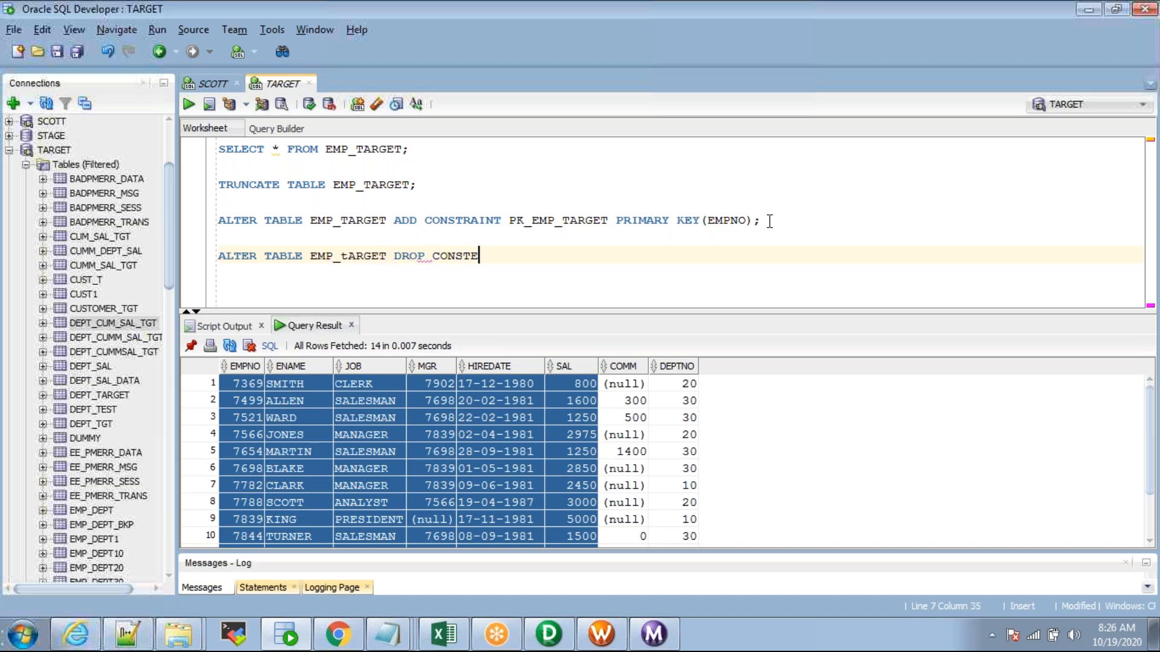
{"action": "key", "text": "BackSpace"}
{"action": "key", "text": "BackSpace"}
{"action": "key", "text": "BackSpace"}
{"action": "key", "text": "BackSpace"}
{"action": "key", "text": "BackSpace"}
{"action": "key", "text": "BackSpace"}
{"action": "key", "text": "BackSpace"}
{"action": "key", "text": "BackSpace"}
{"action": "left_click_drag", "start_coordinate": [425, 221], "coordinate": [612, 227]}
{"action": "key", "text": "ctrl+c"}
{"action": "left_click", "coordinate": [468, 260]}
{"action": "key", "text": "ctrl+v"}
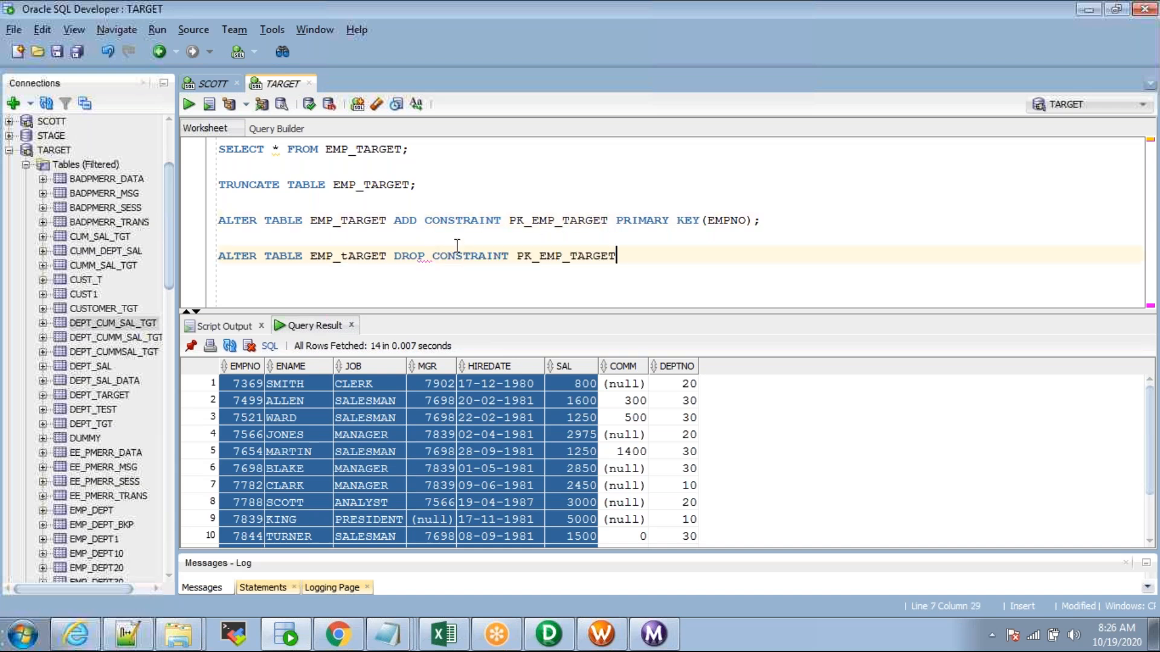
{"action": "type", "text": ";"}
{"action": "key", "text": "ctrl+Return"}
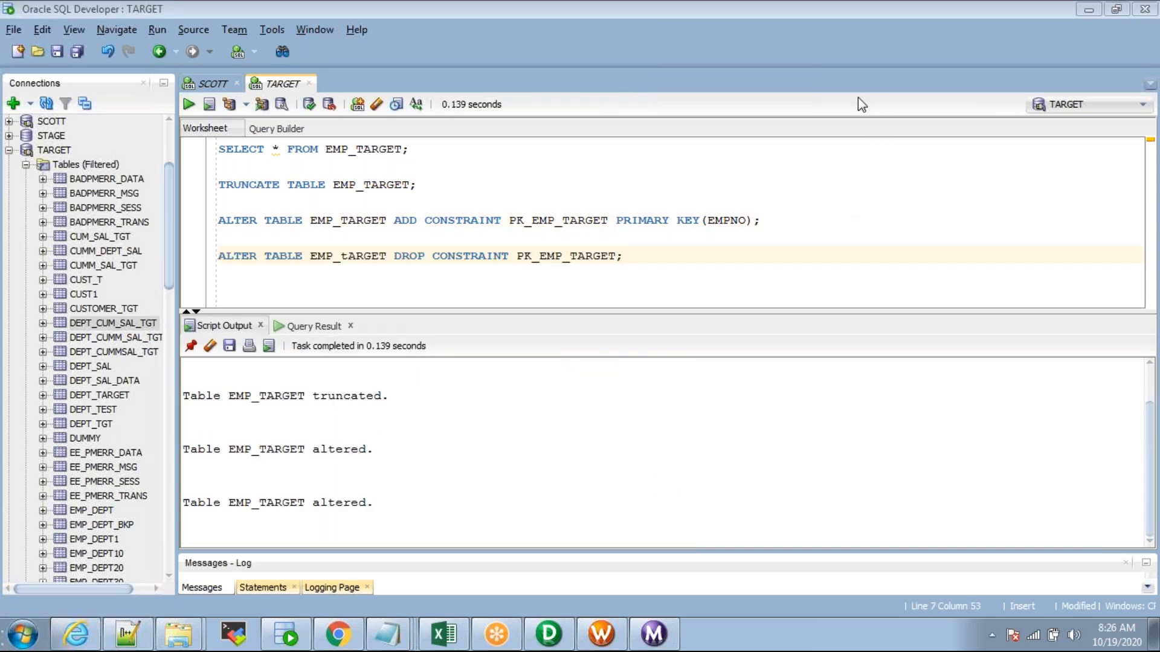
{"action": "key", "text": "alt+Tab"}
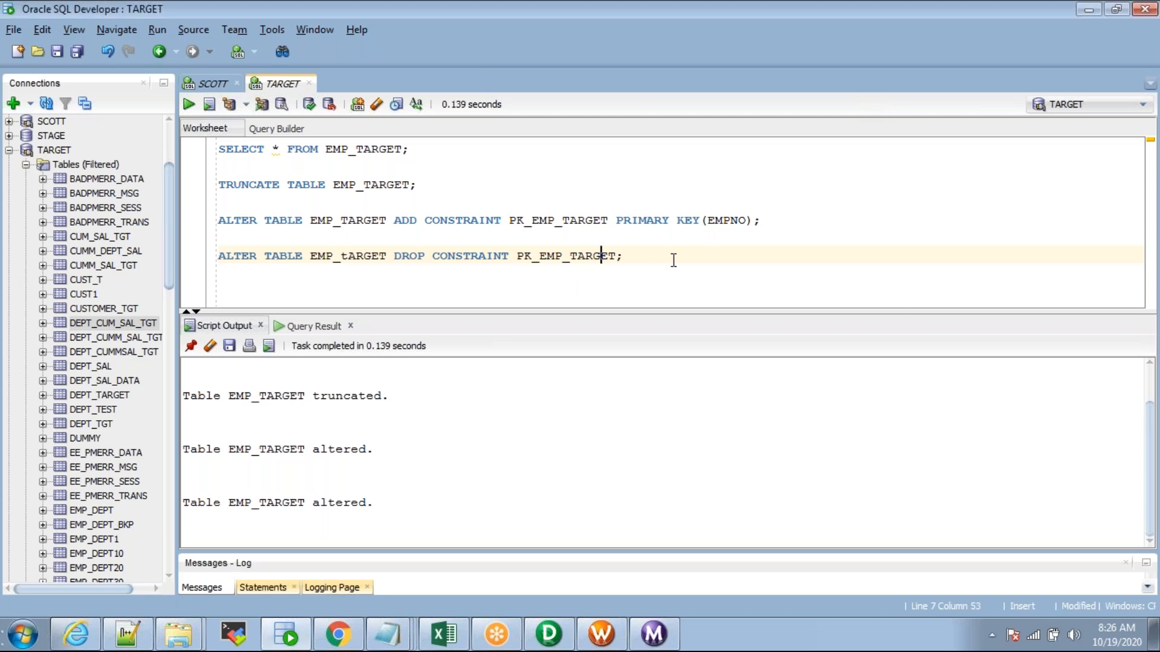
{"action": "key", "text": "alt+Tab"}
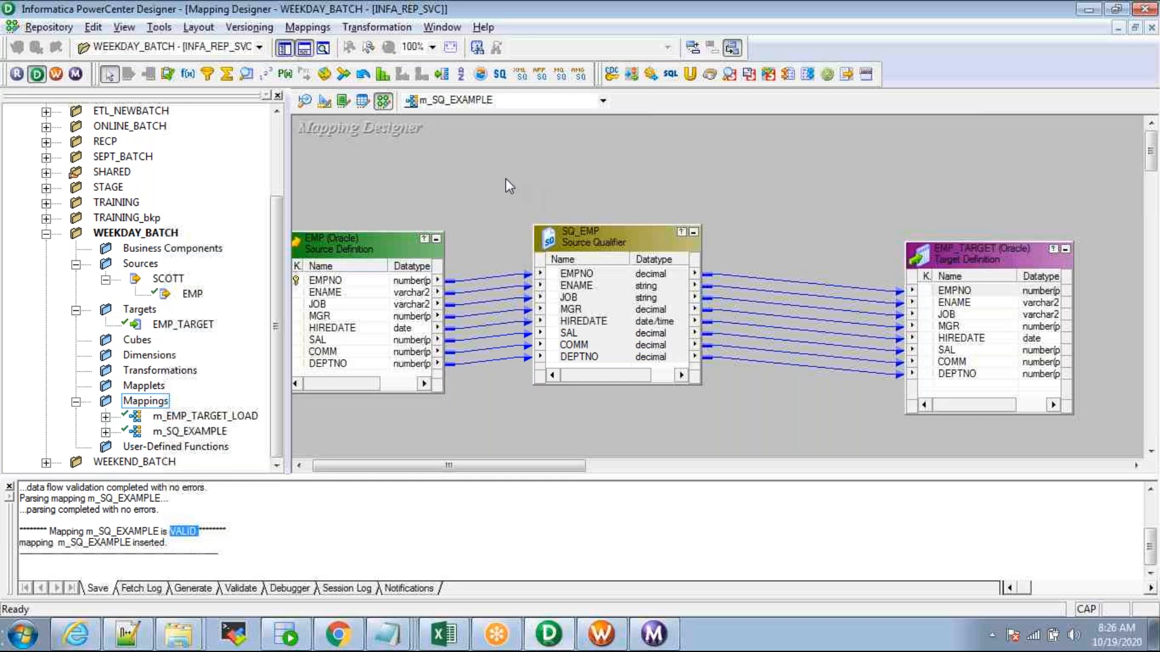
Step: Widen the canvas and delete the existing EMPNO and DEPTNO links into EMP_TARGET
{"action": "left_click", "coordinate": [593, 284]}
{"action": "left_click", "coordinate": [303, 51]}
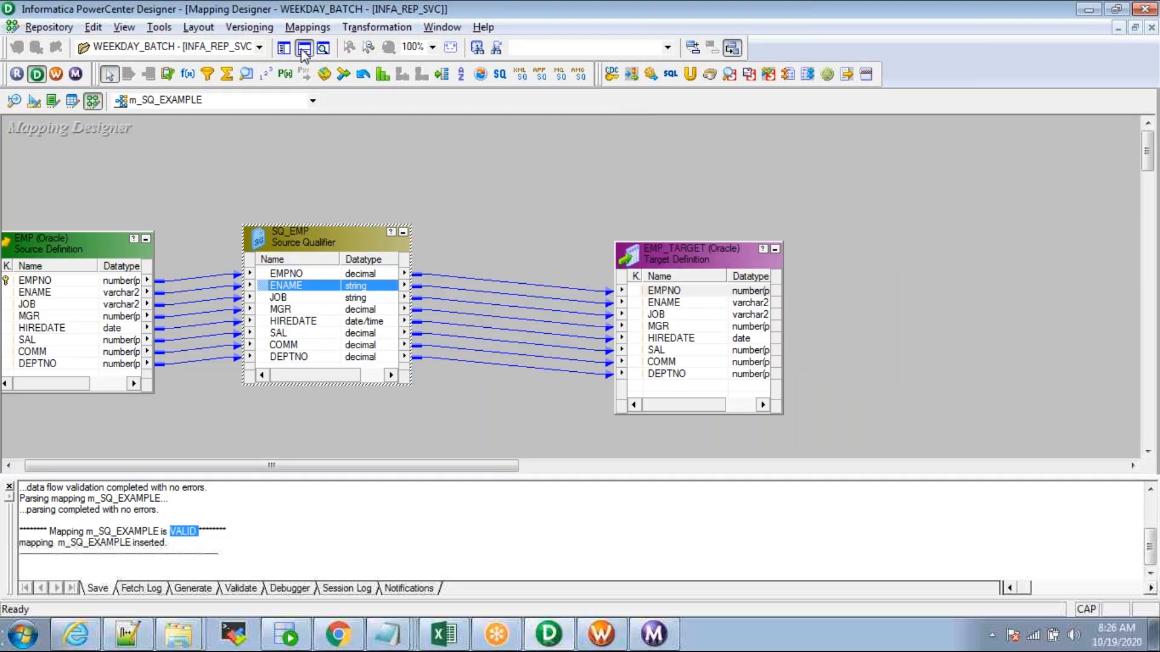
{"action": "left_click", "coordinate": [712, 292]}
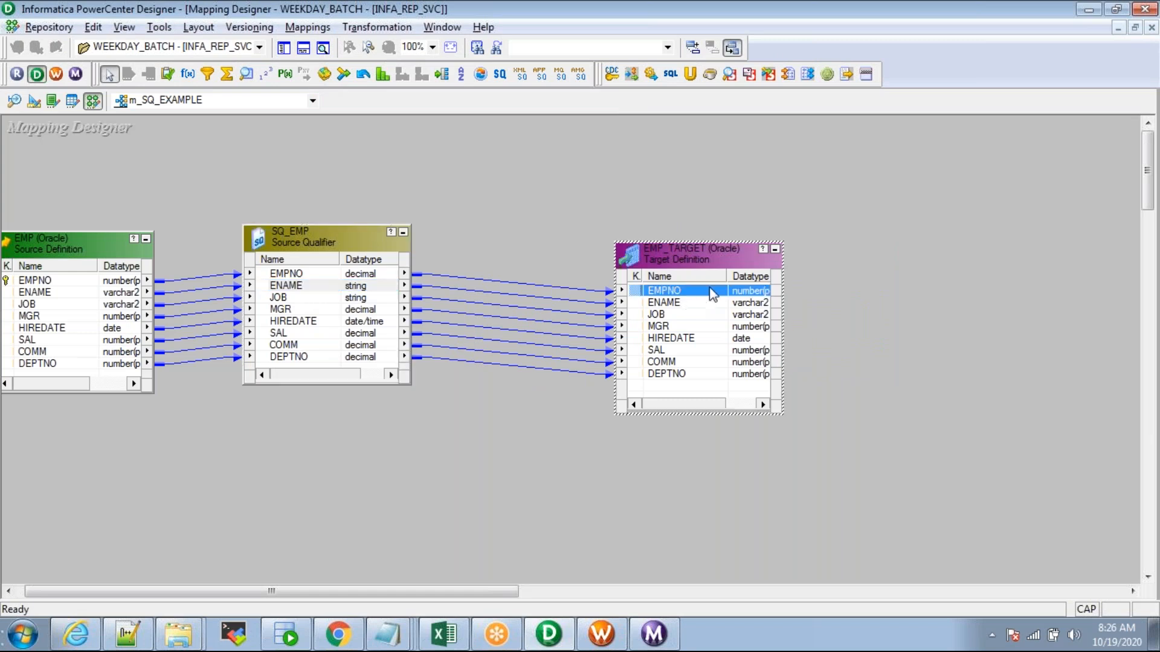
{"action": "left_click_drag", "start_coordinate": [728, 275], "coordinate": [706, 276]}
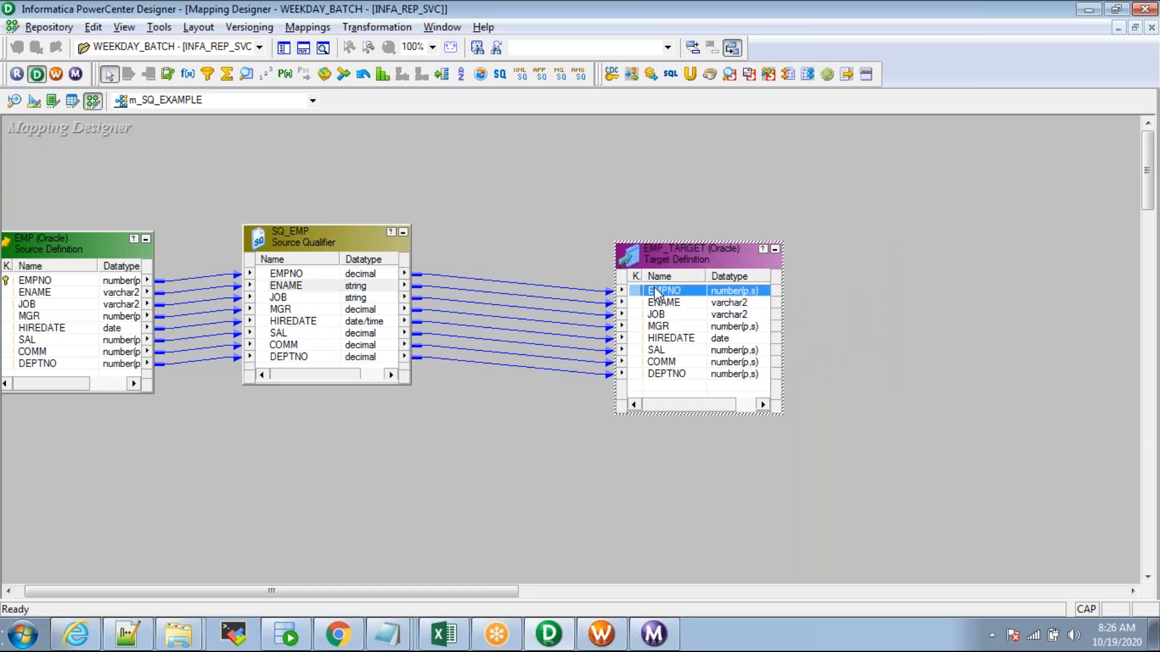
{"action": "left_click", "coordinate": [575, 253]}
{"action": "left_click", "coordinate": [557, 287]}
{"action": "key", "text": "Delete"}
{"action": "left_click", "coordinate": [283, 275]}
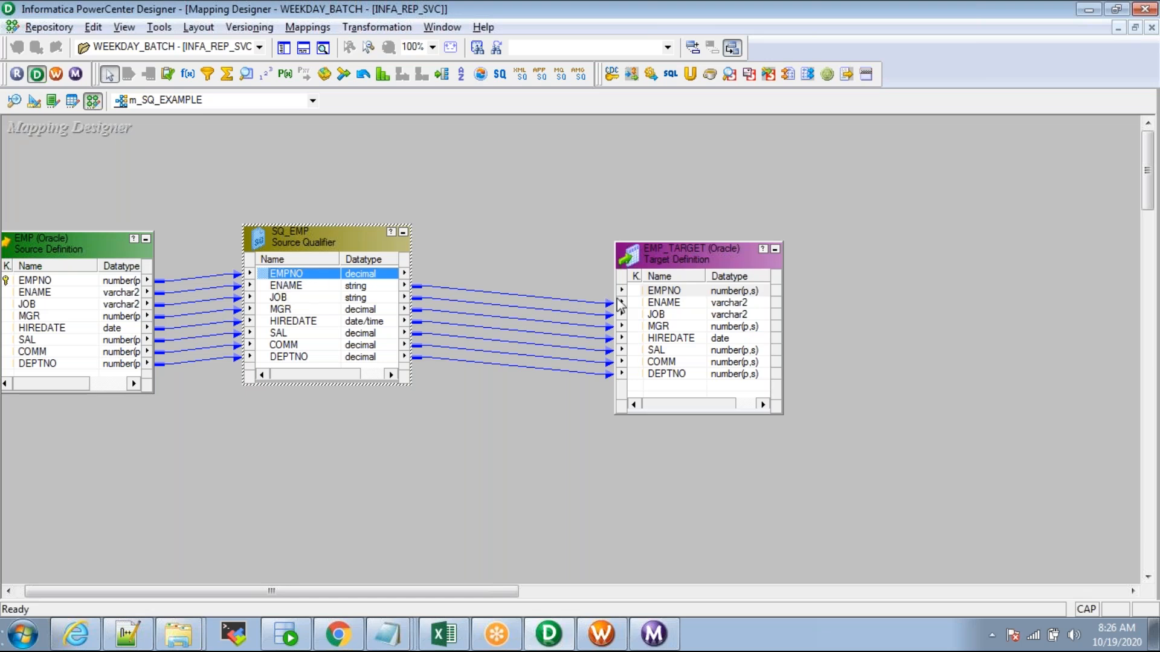
{"action": "left_click", "coordinate": [659, 292]}
{"action": "left_click", "coordinate": [557, 370]}
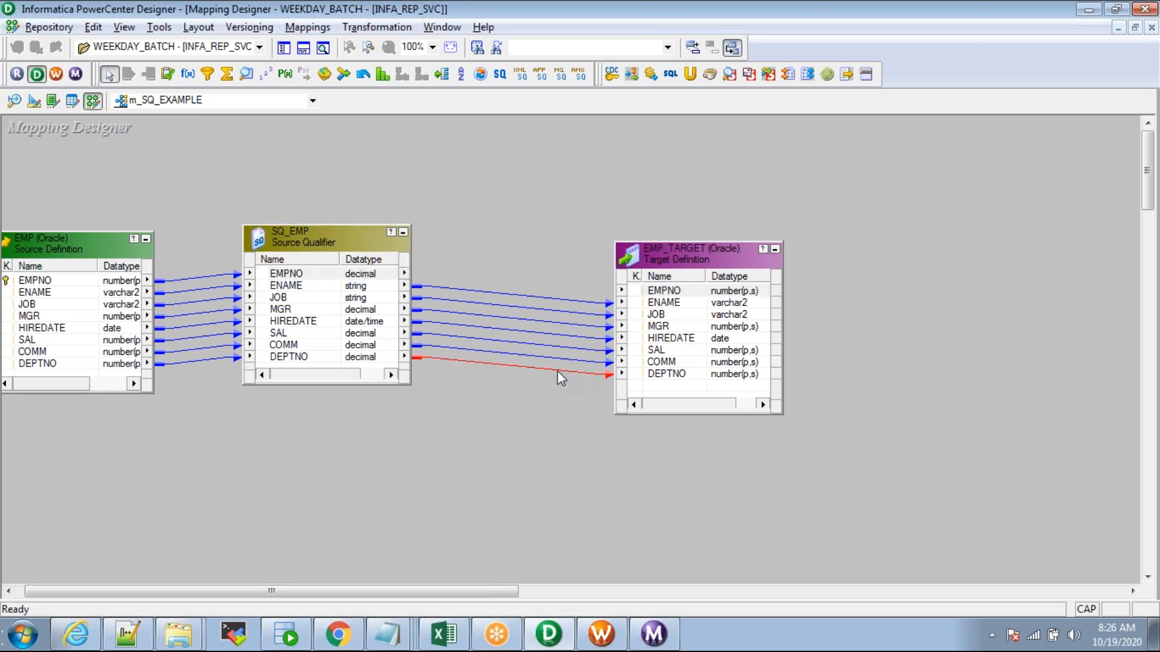
{"action": "key", "text": "Delete"}
Step: Remove the mistaken SQ_EMP.EMPNO-to-EMP_TARGET.DEPTNO link
{"action": "left_click", "coordinate": [327, 277]}
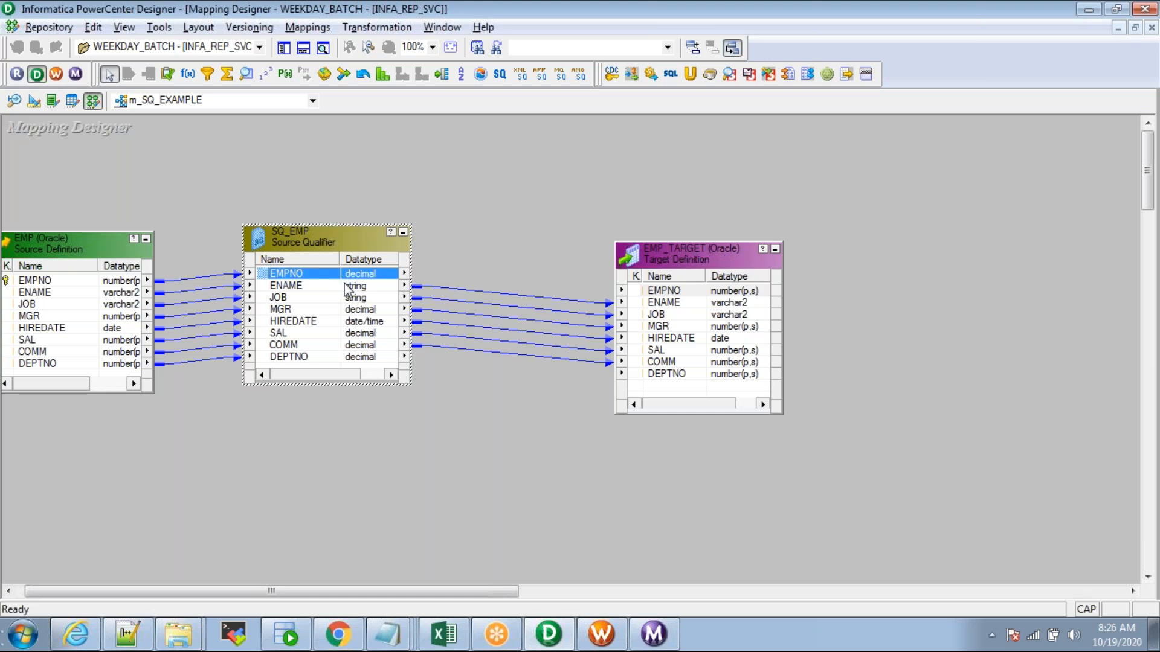
{"action": "left_click_drag", "start_coordinate": [267, 279], "coordinate": [651, 377]}
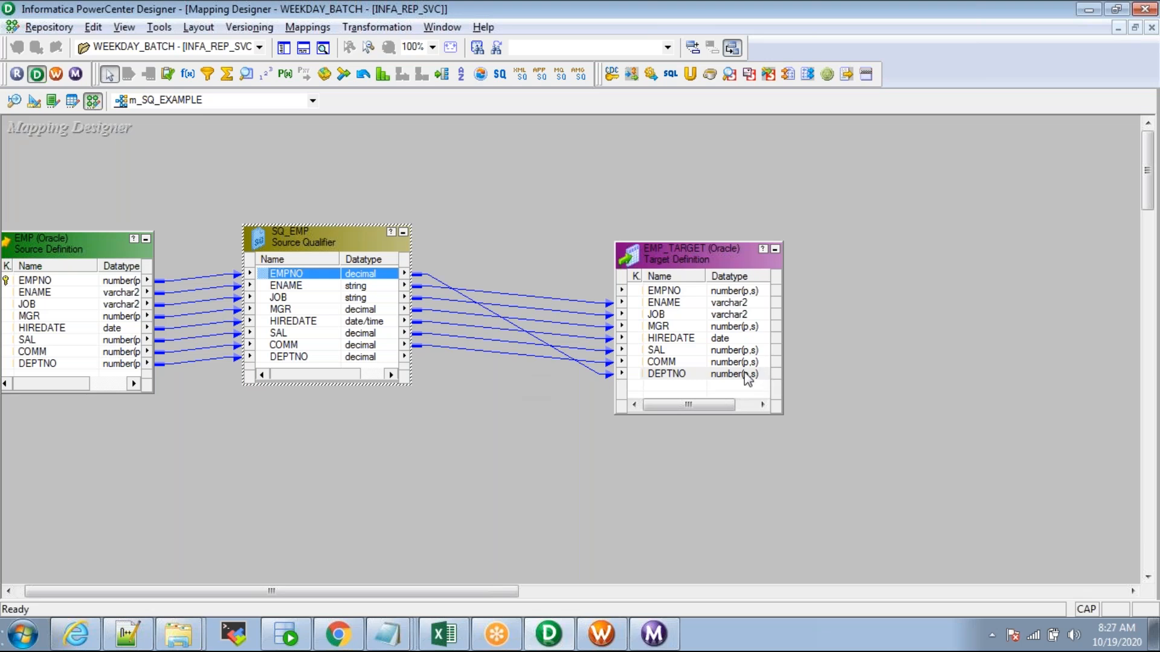
{"action": "left_click", "coordinate": [667, 376]}
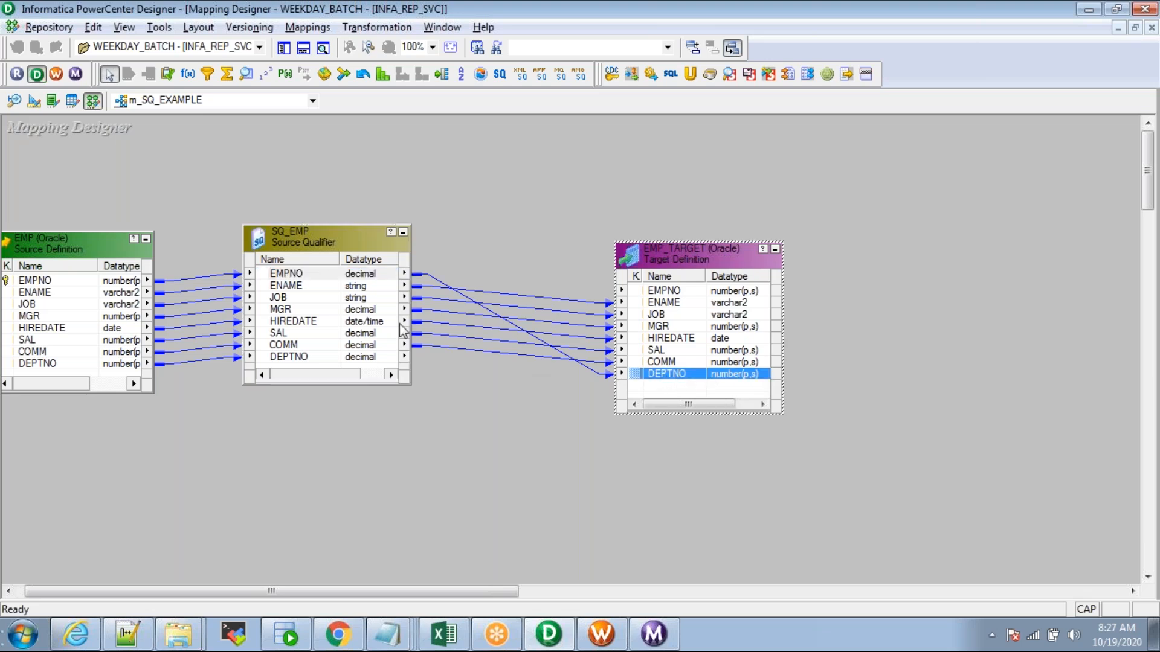
{"action": "left_click", "coordinate": [283, 276]}
{"action": "left_click", "coordinate": [686, 374]}
{"action": "left_click", "coordinate": [272, 286]}
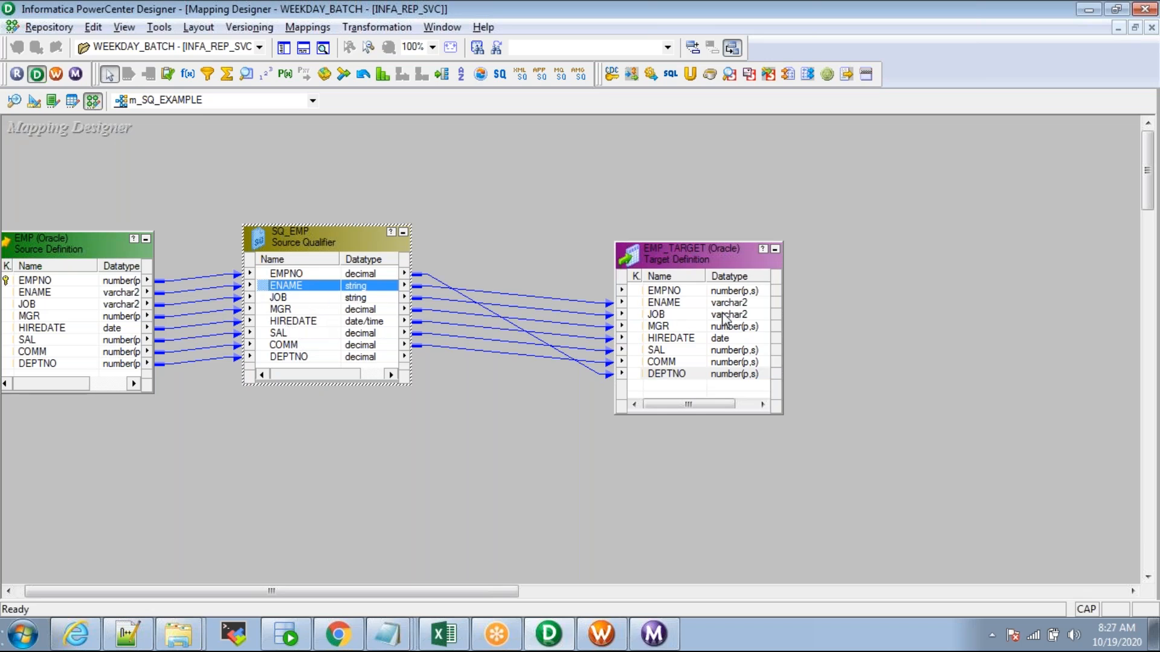
{"action": "left_click", "coordinate": [589, 367]}
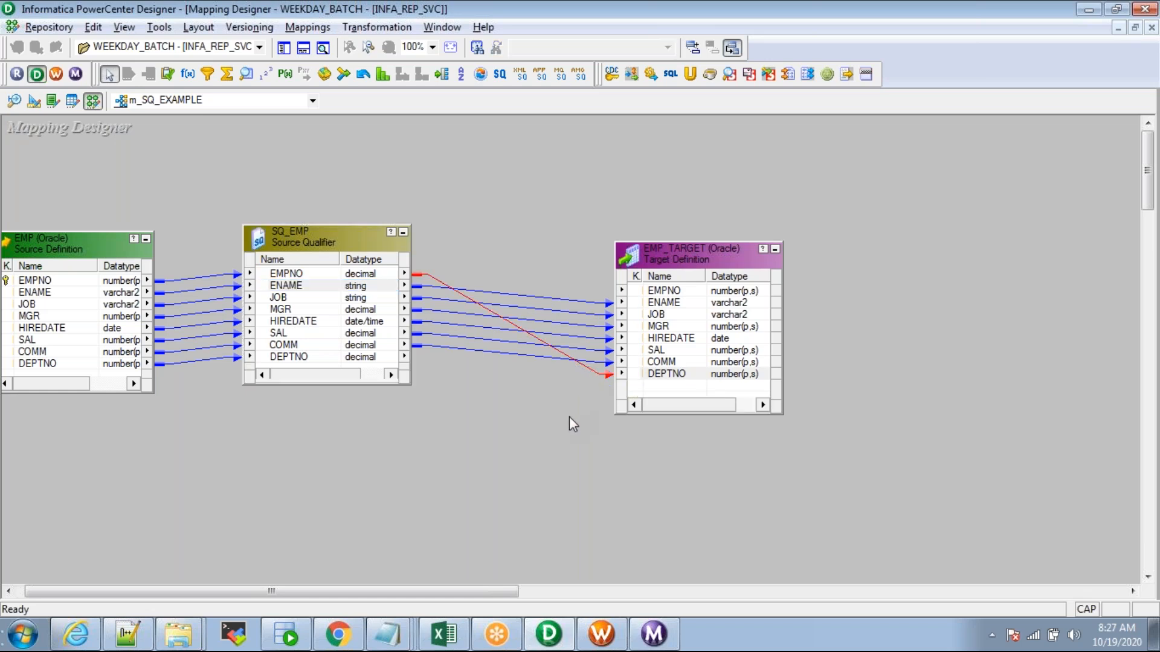
{"action": "key", "text": "Delete"}
Step: Link SQ_EMP EMPNO→EMPNO and DEPTNO→DEPTNO in EMP_TARGET and save m_SQ_EXAMPLE
{"action": "left_click", "coordinate": [266, 274]}
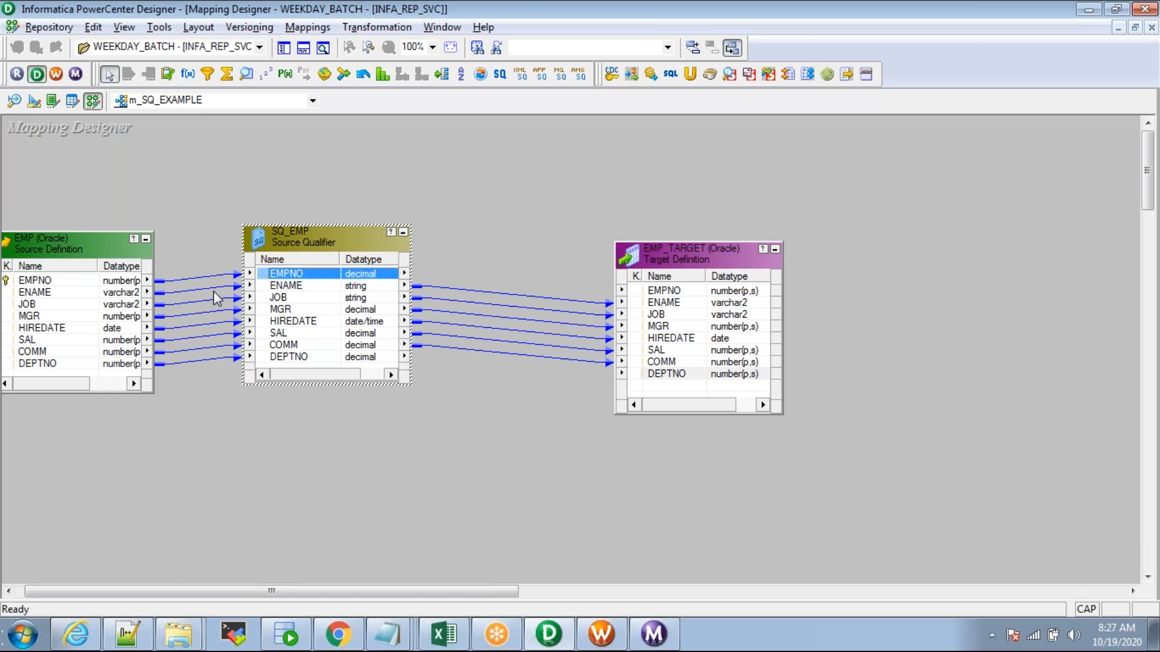
{"action": "left_click_drag", "start_coordinate": [270, 278], "coordinate": [664, 296]}
{"action": "left_click_drag", "start_coordinate": [266, 357], "coordinate": [659, 375]}
{"action": "left_click", "coordinate": [519, 472]}
{"action": "key", "text": "ctrl+s"}
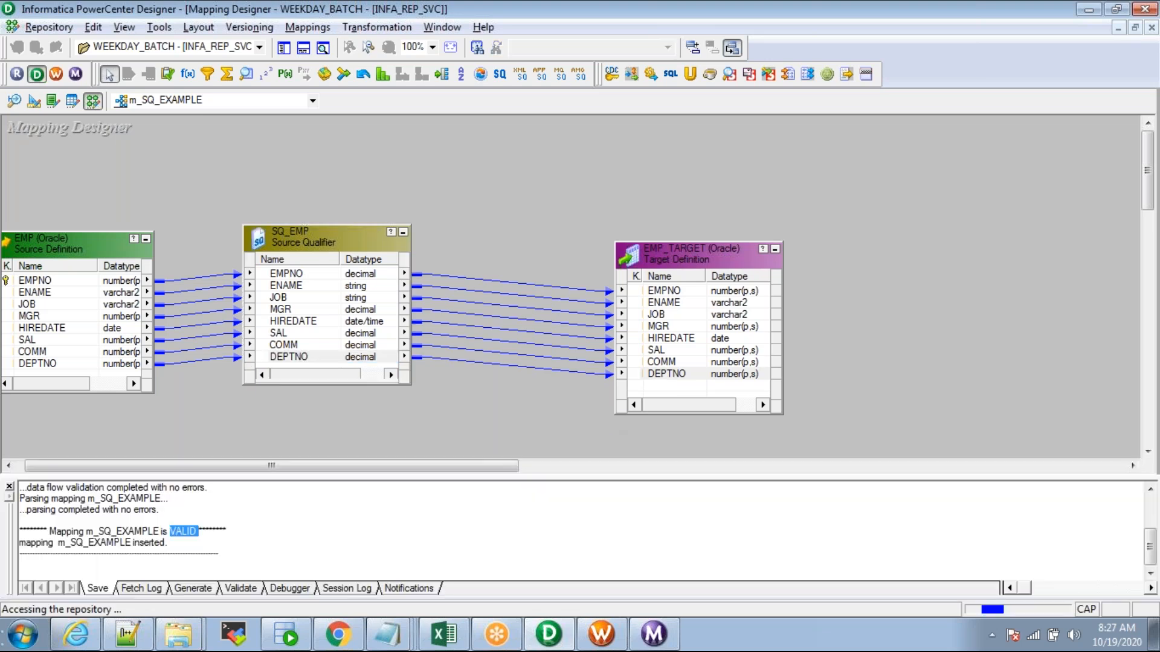
{"action": "key", "text": "alt+Tab"}
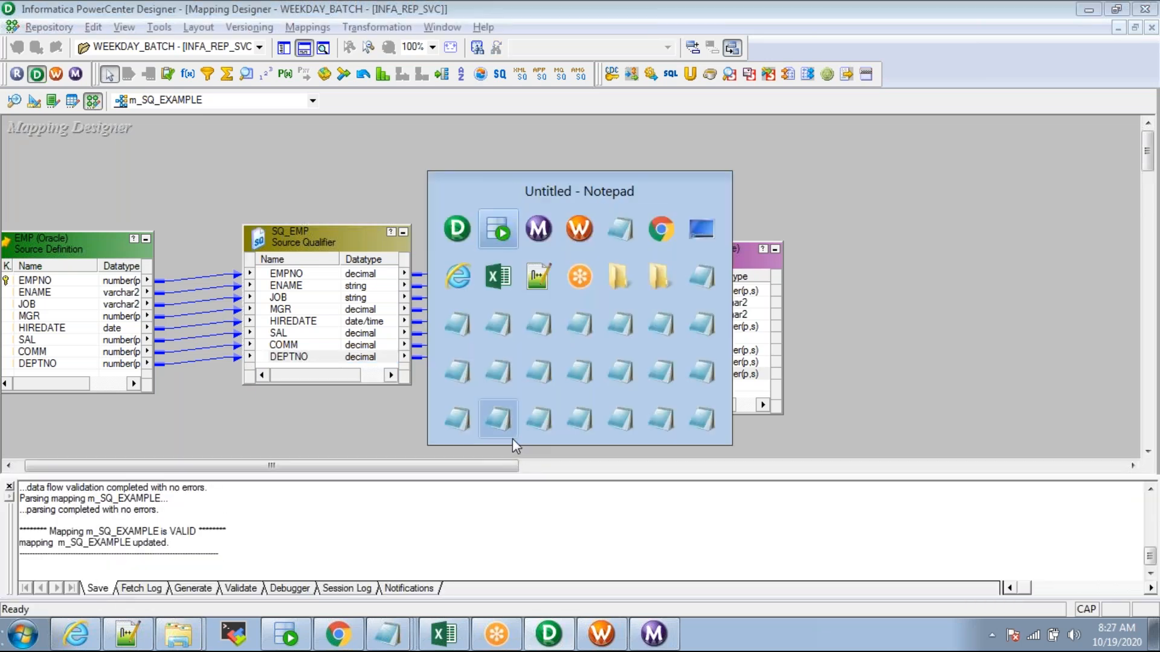
{"action": "key", "text": "Escape"}
Step: Clear EMP_TARGET from the Target Designer workspace
{"action": "left_click", "coordinate": [284, 48]}
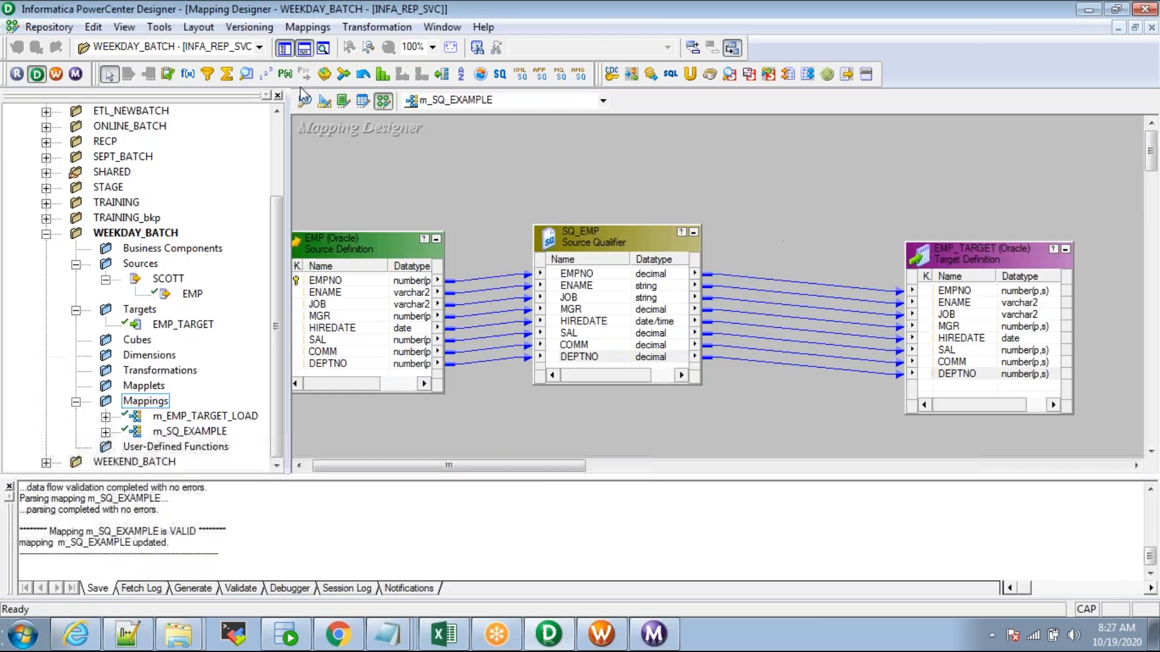
{"action": "left_click", "coordinate": [305, 101]}
{"action": "left_click", "coordinate": [323, 101]}
{"action": "right_click", "coordinate": [608, 173]}
{"action": "left_click", "coordinate": [629, 203]}
Step: Clear EMP from the Source Analyzer workspace and switch to Workflow Manager
{"action": "left_click", "coordinate": [304, 101]}
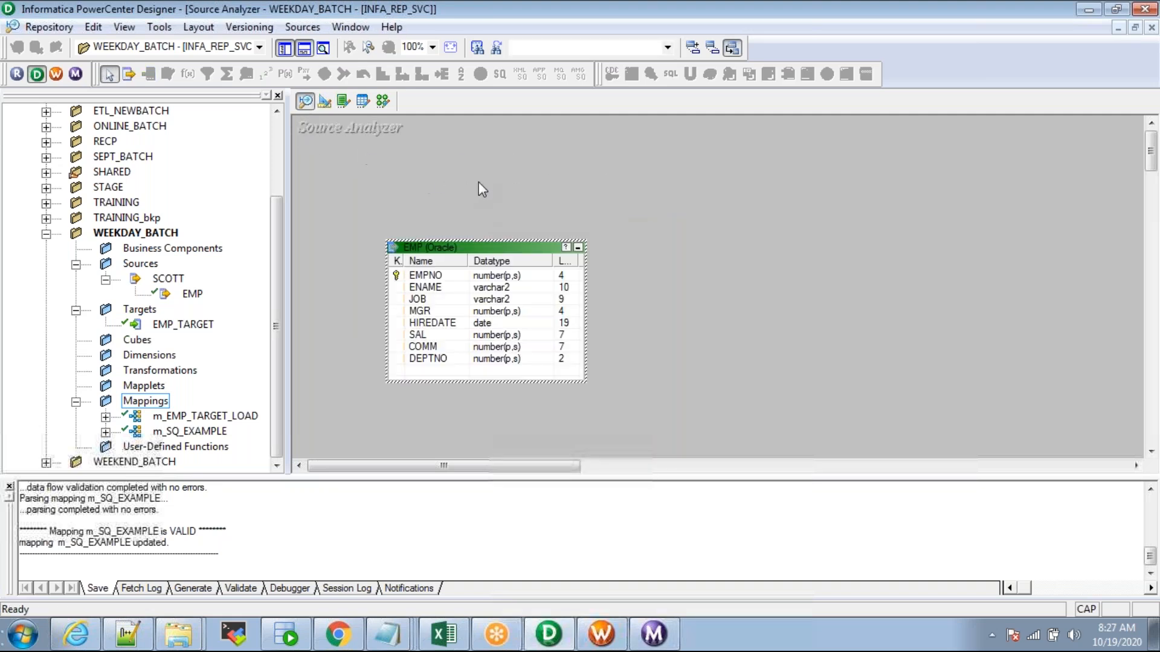
{"action": "right_click", "coordinate": [495, 173]}
{"action": "left_click", "coordinate": [510, 199]}
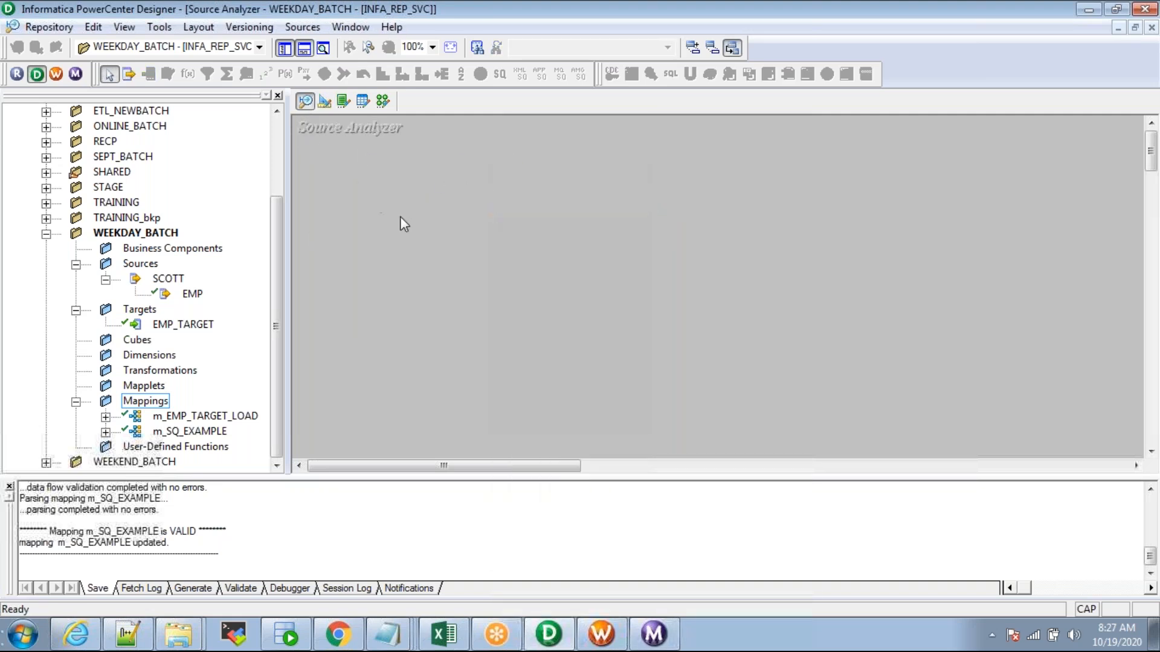
{"action": "left_click_drag", "start_coordinate": [288, 207], "coordinate": [239, 208]}
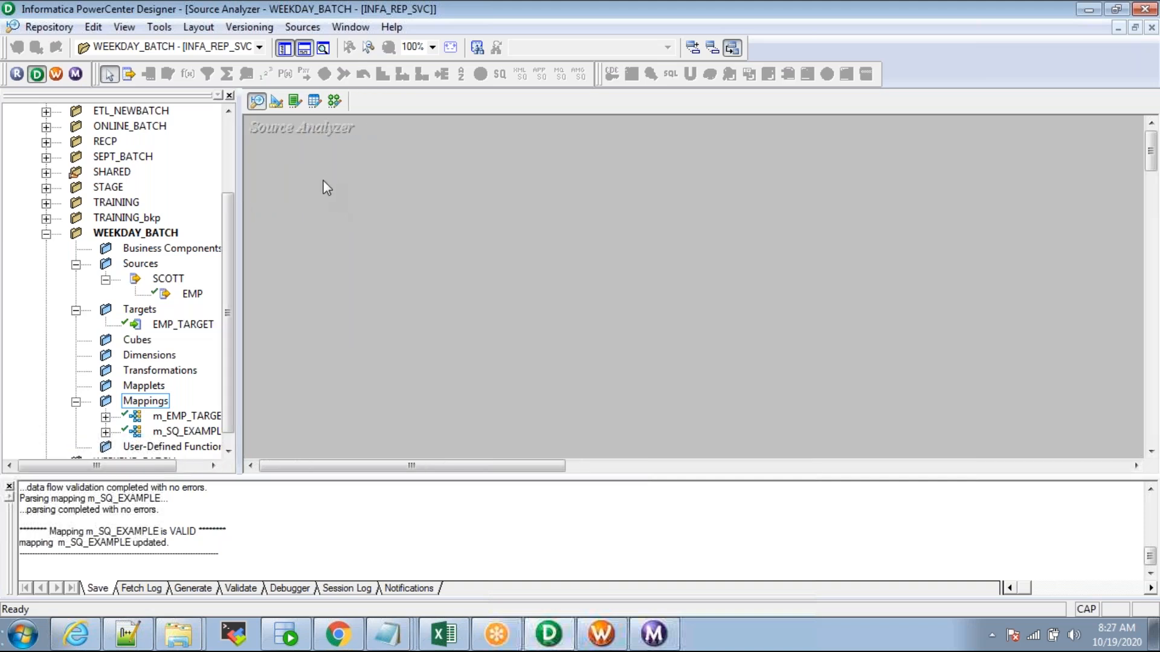
{"action": "key", "text": "alt+Tab"}
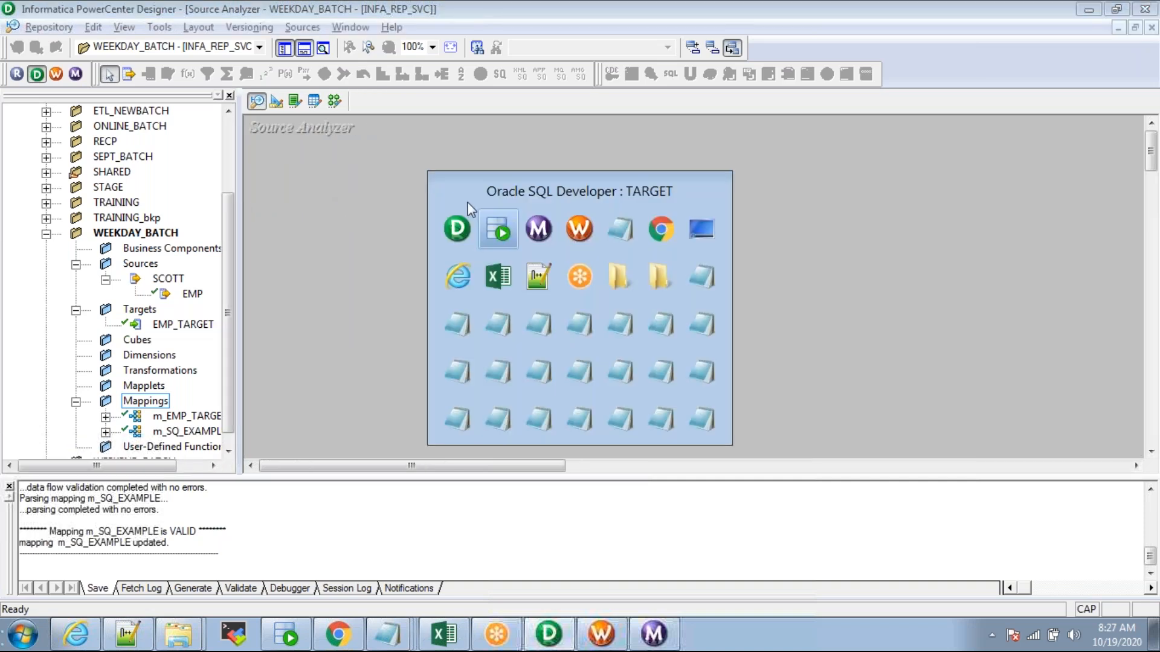
{"action": "key", "text": "alt+Tab"}
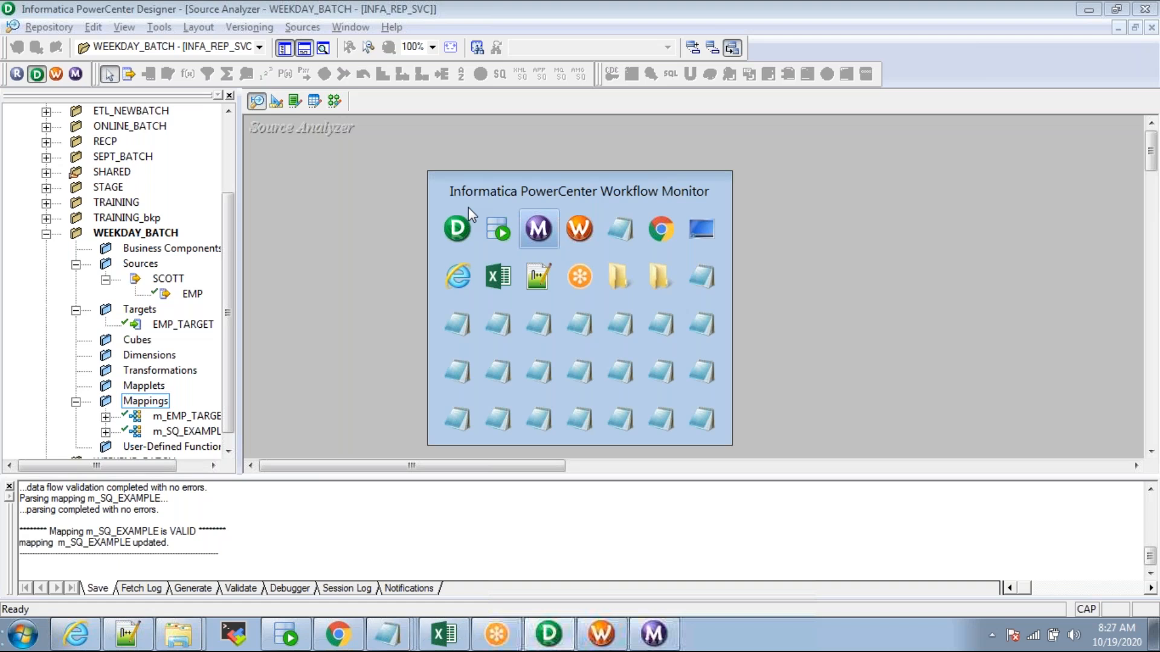
{"action": "key", "text": "alt+Tab"}
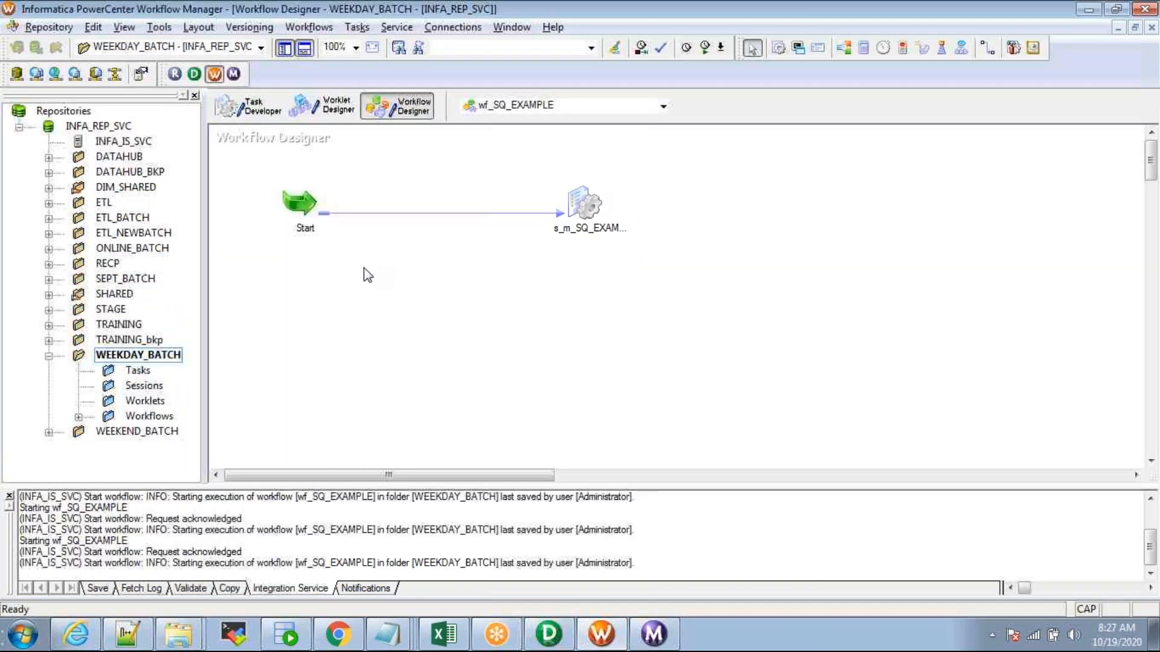
Step: Start wf_SQ_EXAMPLE and check the INFA_REP_SVC and INFA_IS_SVC services in the navigator
{"action": "right_click", "coordinate": [364, 267]}
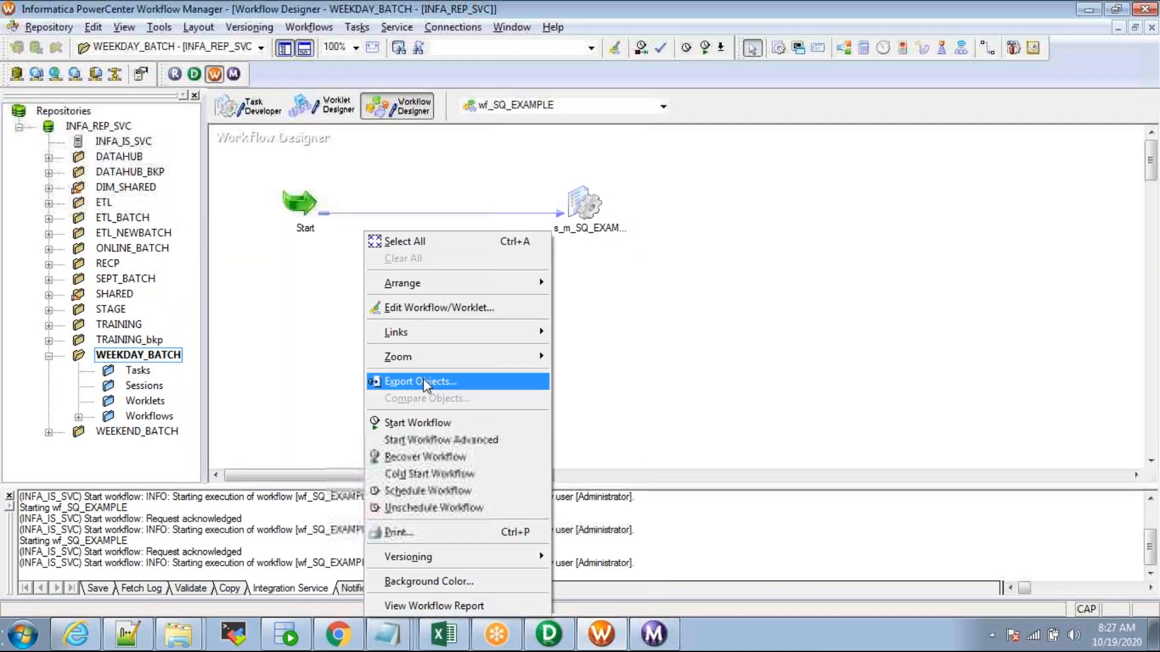
{"action": "left_click", "coordinate": [436, 424]}
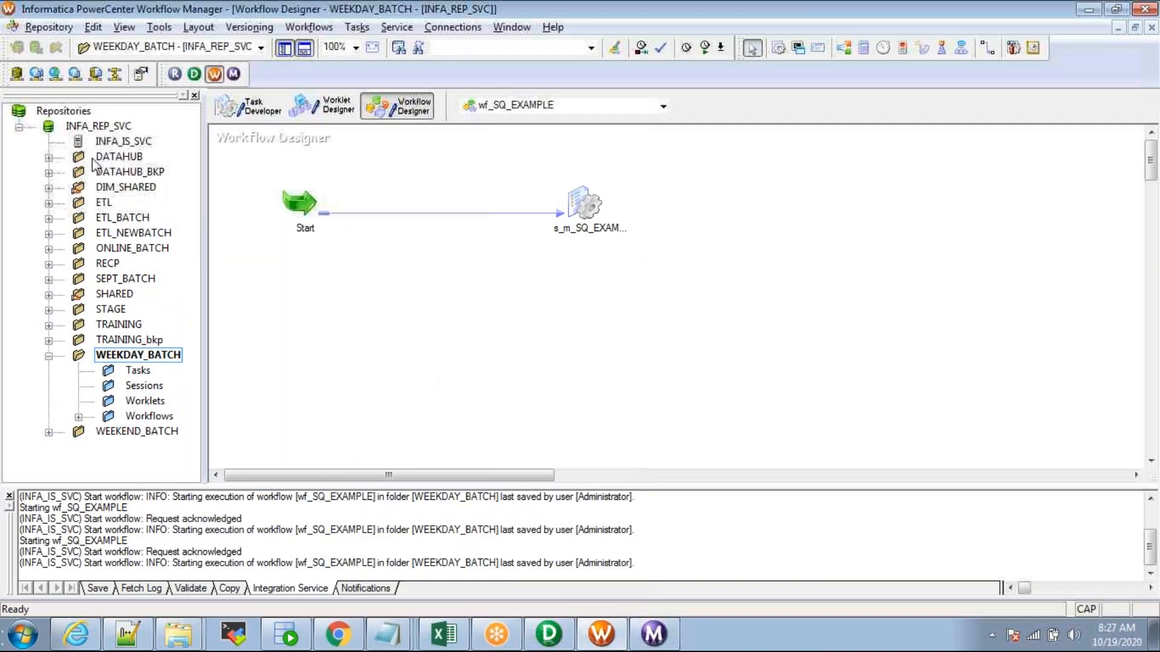
{"action": "left_click", "coordinate": [101, 127]}
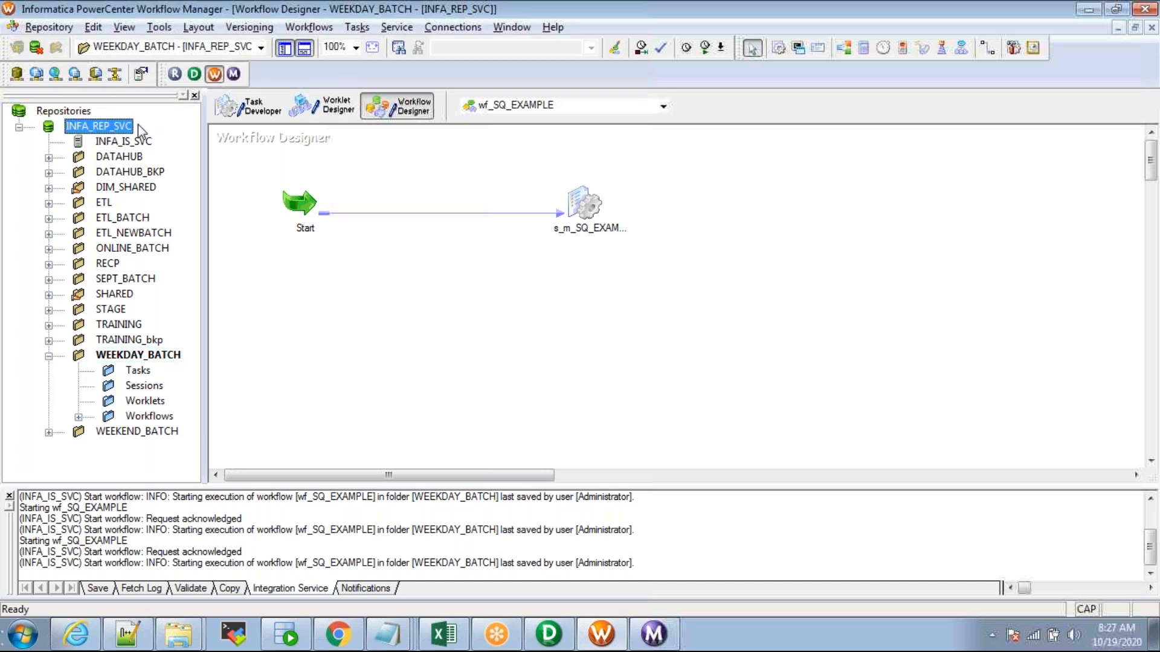
{"action": "left_click", "coordinate": [115, 142]}
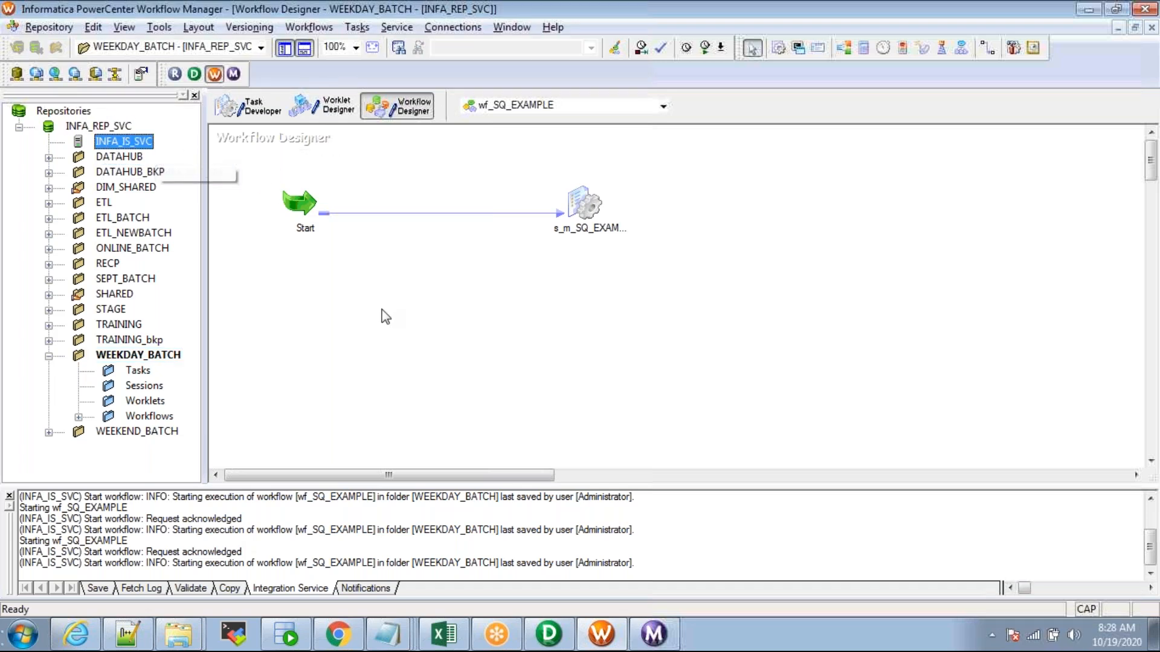
{"action": "left_click", "coordinate": [97, 127]}
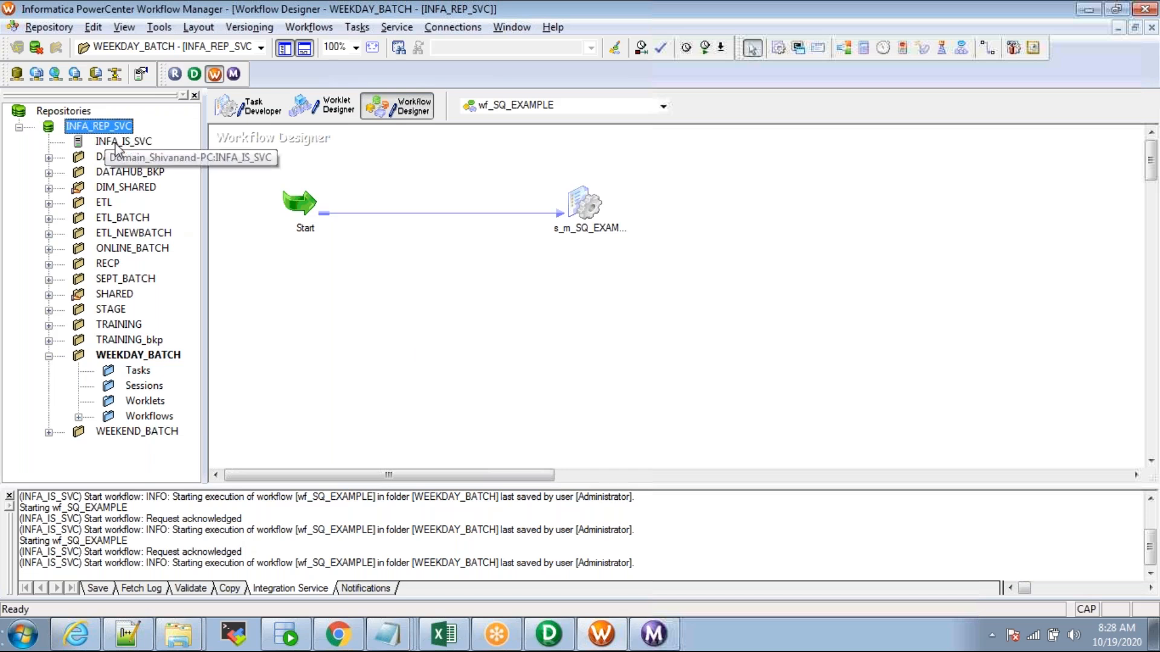
{"action": "left_click", "coordinate": [110, 142]}
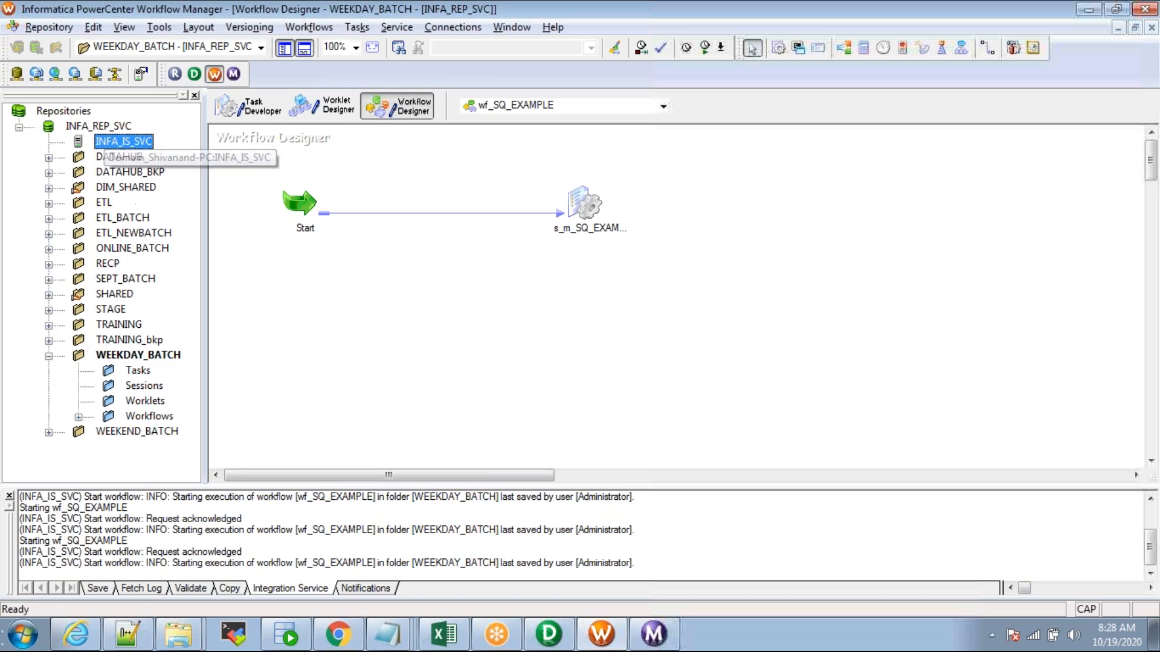
Step: Launch Informatica 9.0.1 Server's Informatica Administrator Home Page from the Start menu
{"action": "left_click", "coordinate": [23, 634]}
{"action": "left_click", "coordinate": [78, 564]}
{"action": "left_click", "coordinate": [63, 373]}
{"action": "left_click", "coordinate": [67, 406]}
{"action": "left_click", "coordinate": [123, 425]}
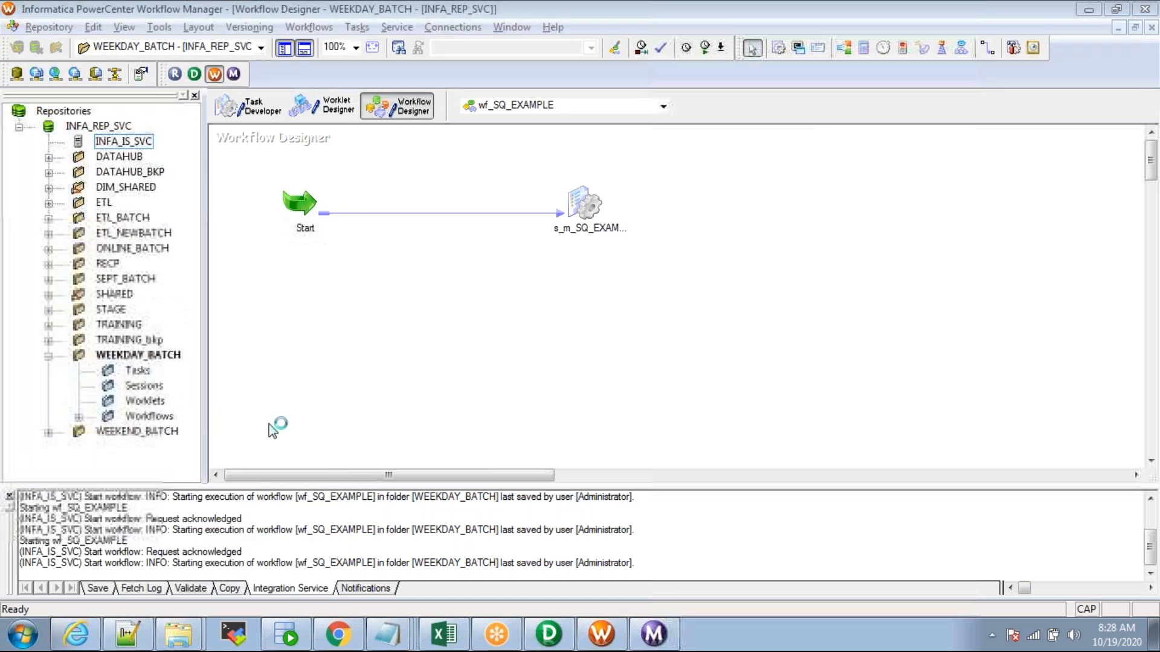
{"action": "double_click", "coordinate": [329, 80]}
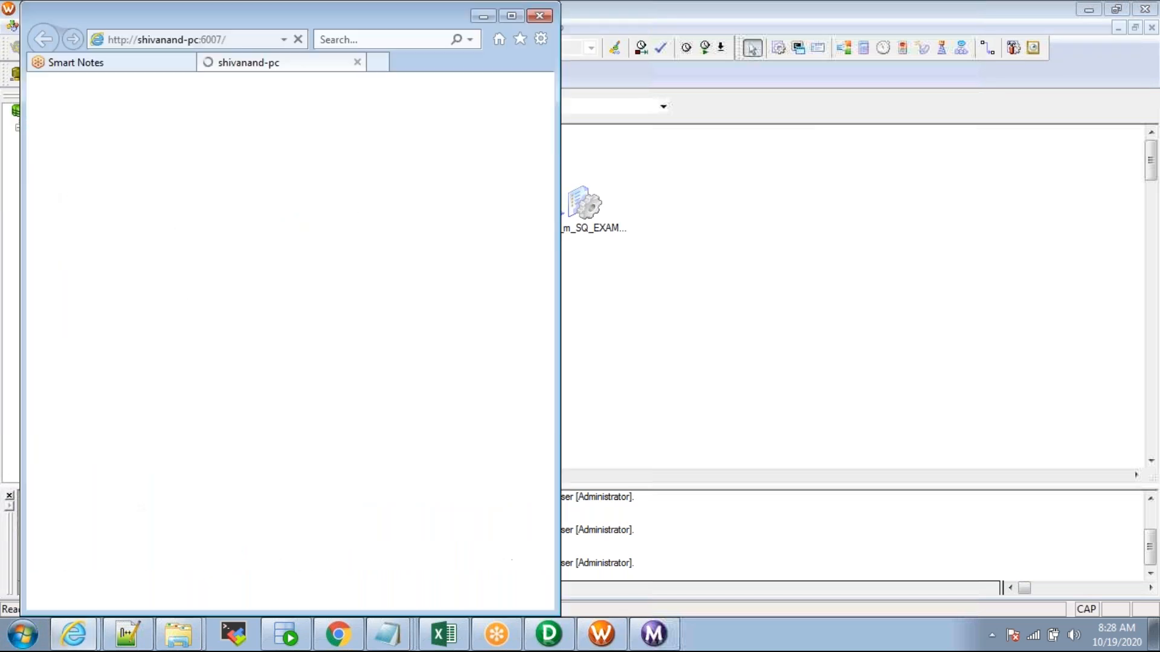
Step: Copy the Administrator address, open a new Chrome window and close Internet Explorer's tabs
{"action": "left_click", "coordinate": [238, 42]}
{"action": "key", "text": "ctrl+c"}
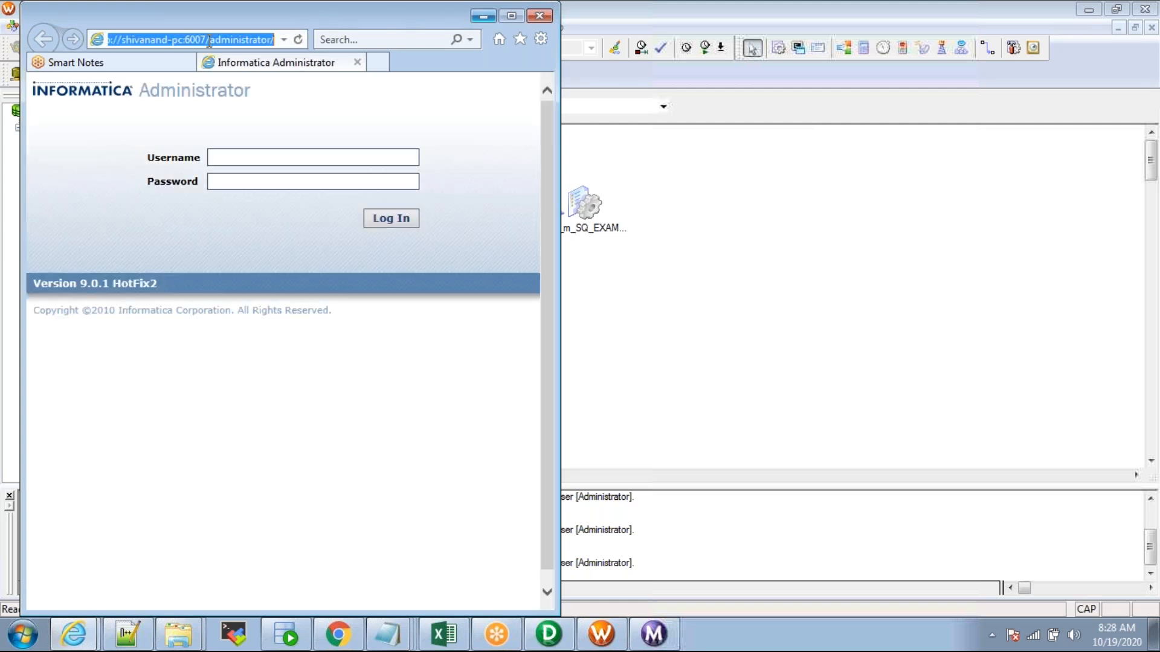
{"action": "right_click", "coordinate": [329, 634]}
{"action": "left_click", "coordinate": [326, 564]}
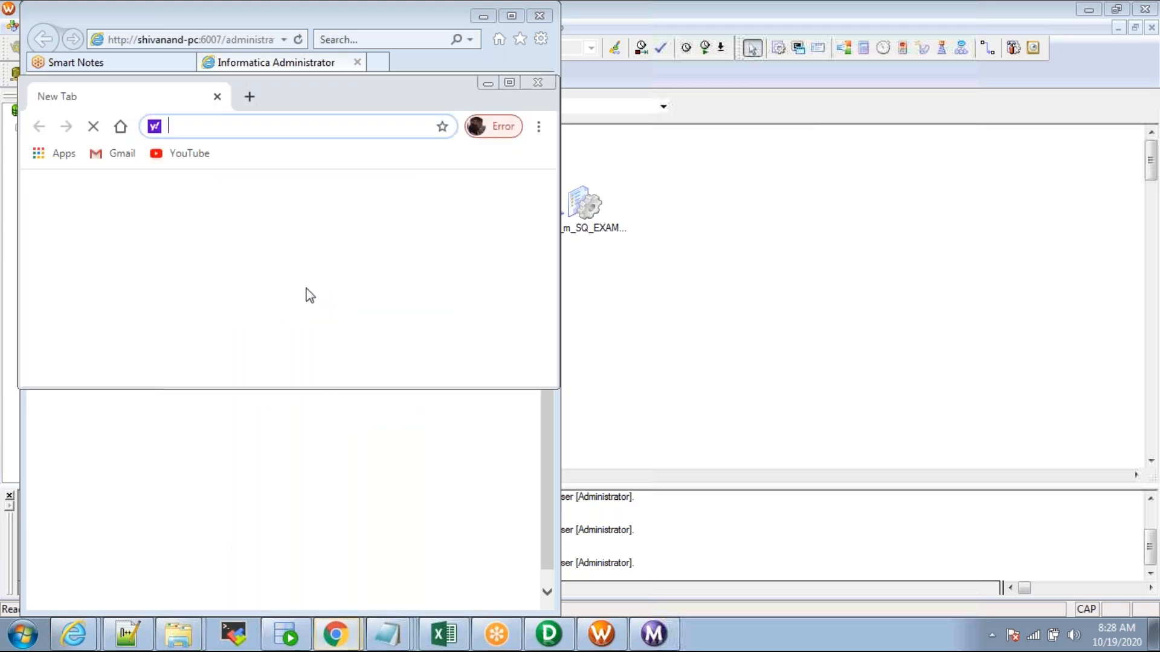
{"action": "left_click", "coordinate": [244, 13]}
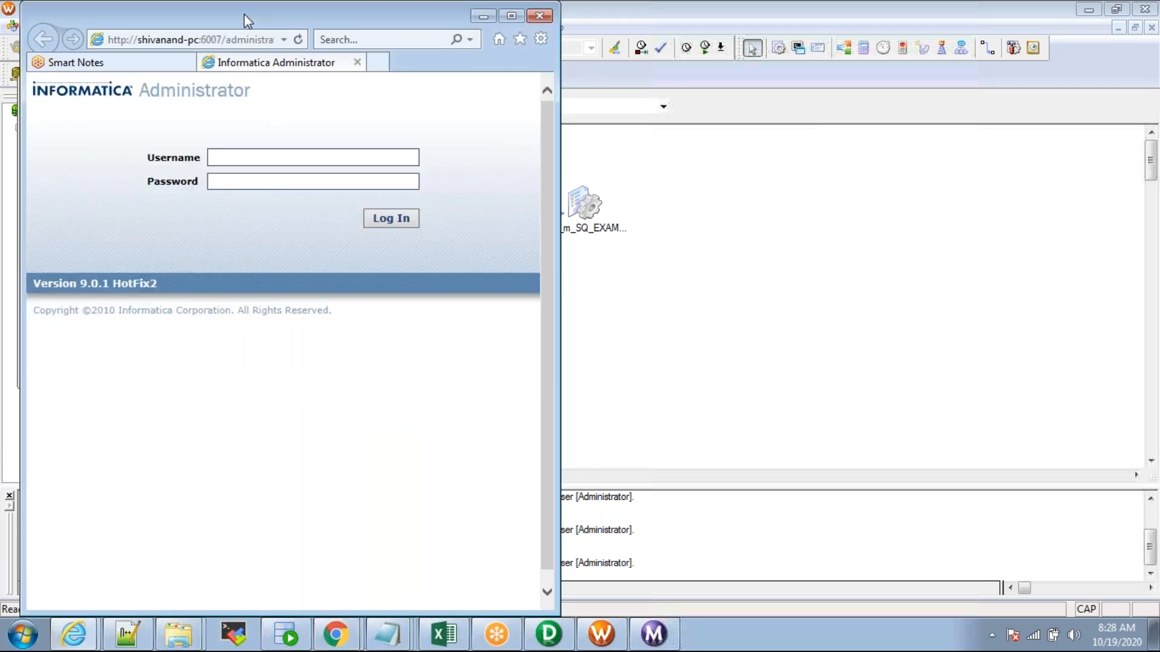
{"action": "left_click_drag", "start_coordinate": [244, 13], "coordinate": [299, 99]}
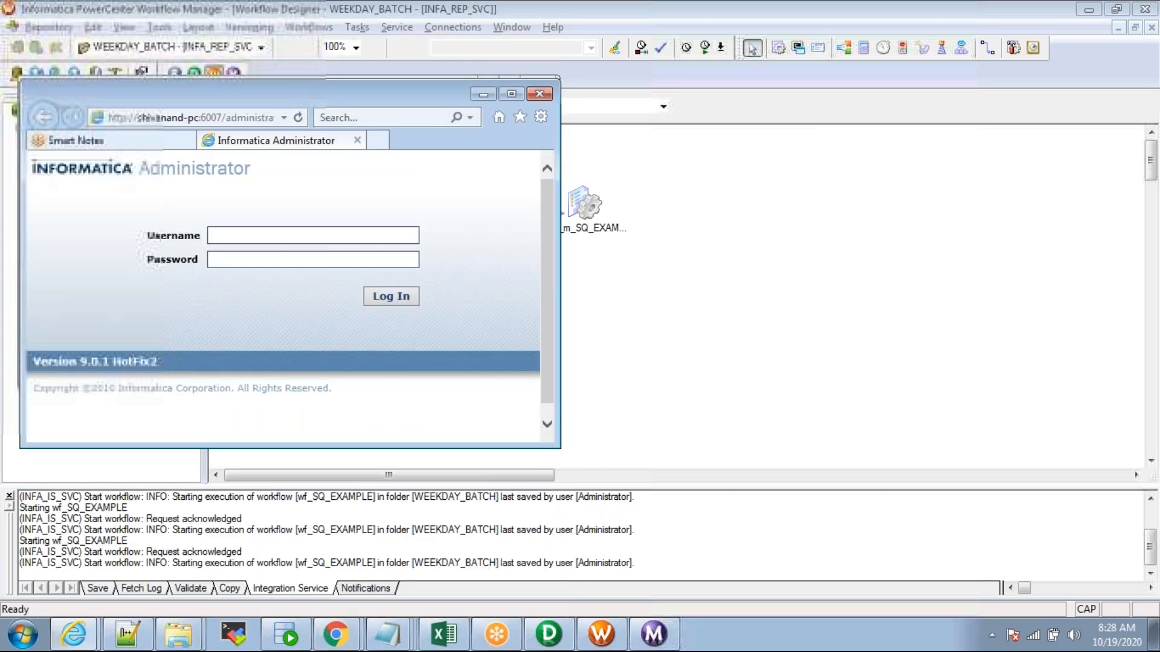
{"action": "left_click", "coordinate": [539, 93]}
{"action": "left_click", "coordinate": [288, 279]}
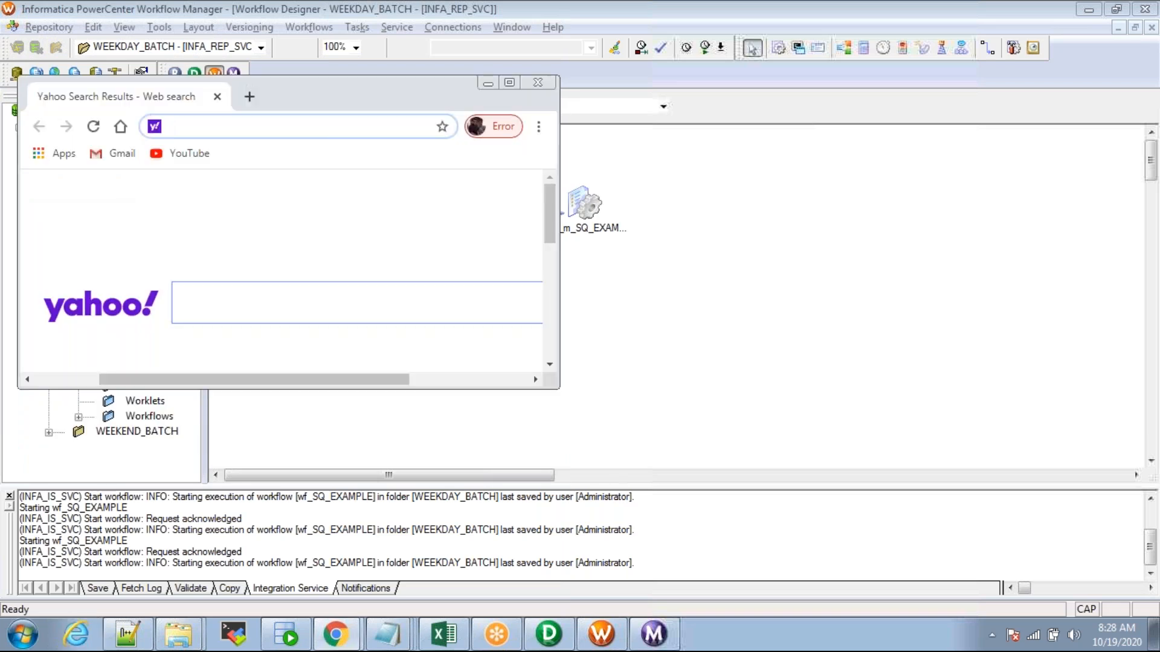
Step: Load the Administrator login page in Chrome and log in with the saved administrator credentials
{"action": "key", "text": "ctrl+v"}
{"action": "left_click", "coordinate": [283, 157]}
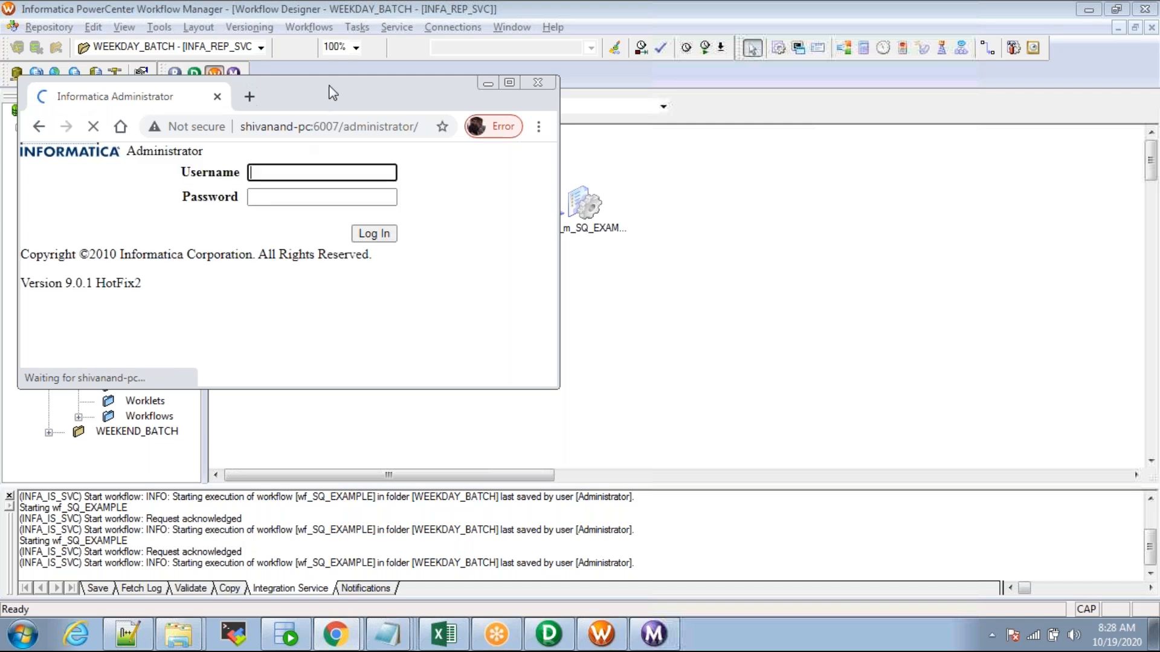
{"action": "double_click", "coordinate": [330, 84]}
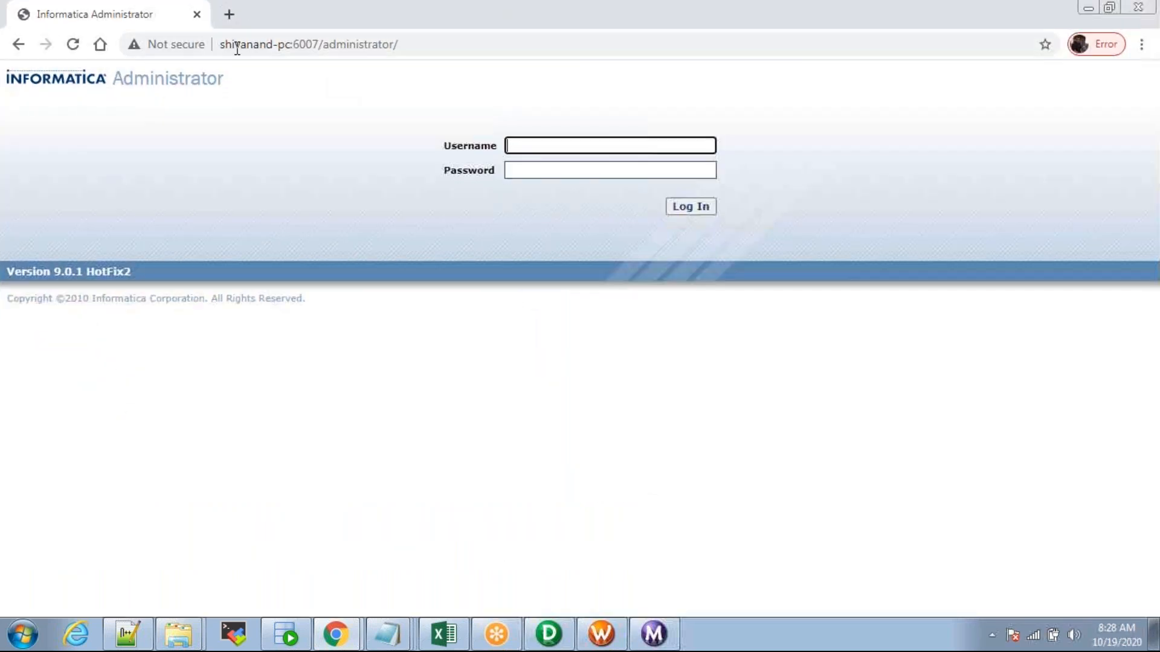
{"action": "double_click", "coordinate": [205, 78]}
{"action": "left_click", "coordinate": [517, 143]}
{"action": "left_click", "coordinate": [559, 175]}
{"action": "left_click", "coordinate": [687, 208]}
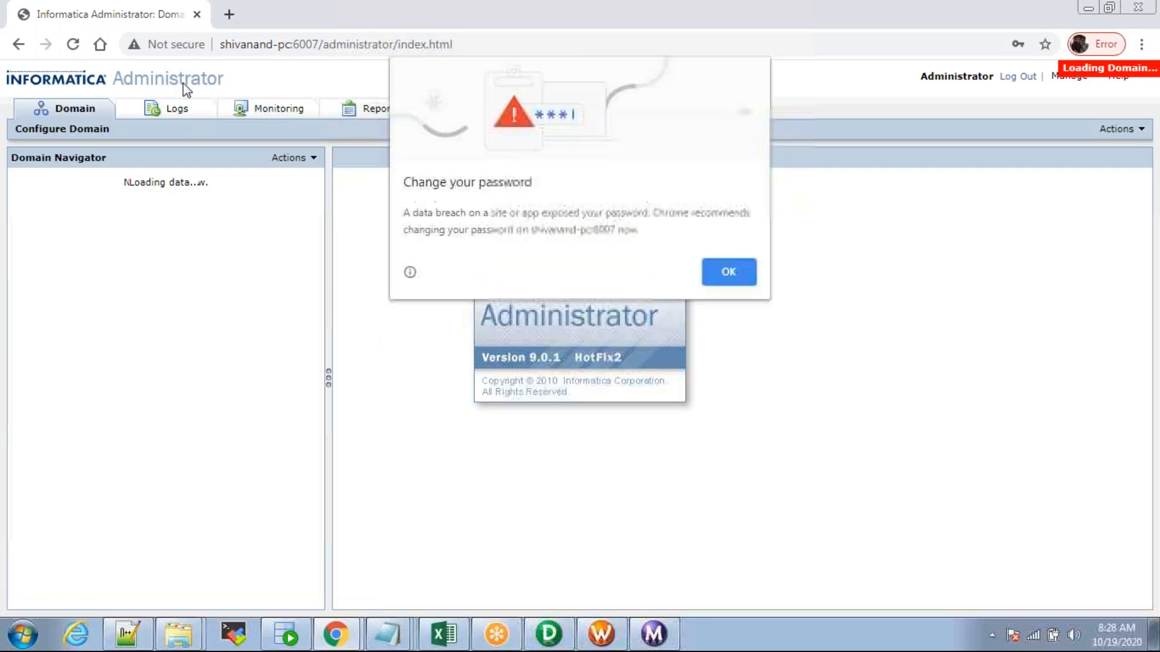
Step: Dismiss the password warning and verify INFA_REP_SVC and INFA_IS_SVC statuses in the Domain Navigator
{"action": "left_click", "coordinate": [728, 270]}
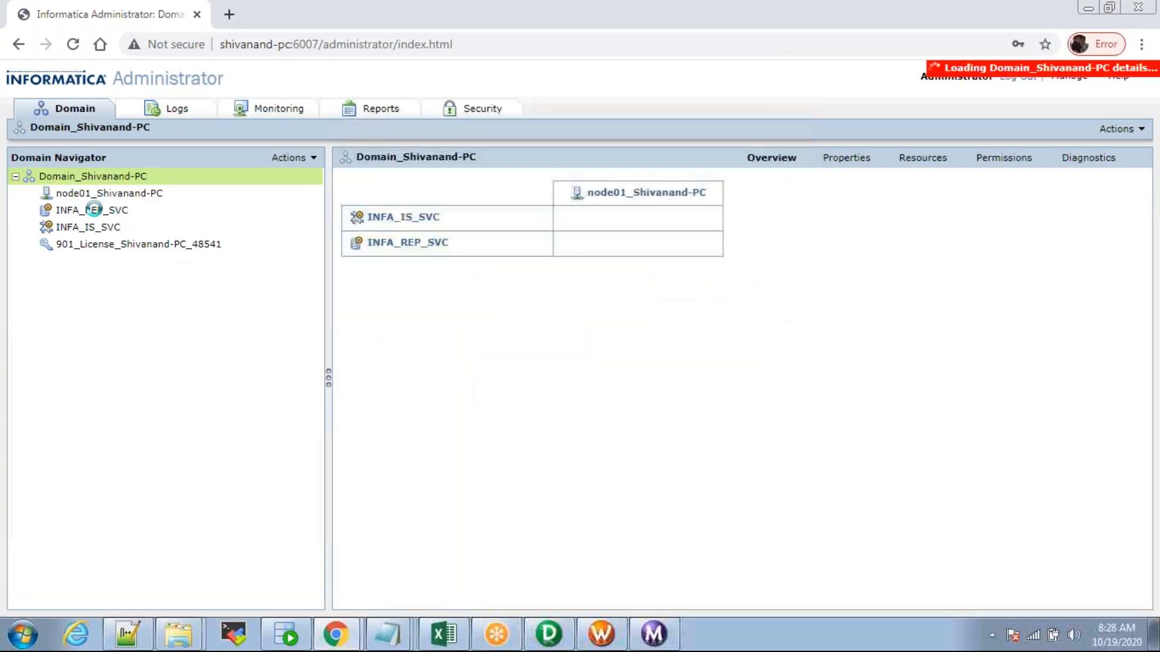
{"action": "left_click", "coordinate": [100, 211]}
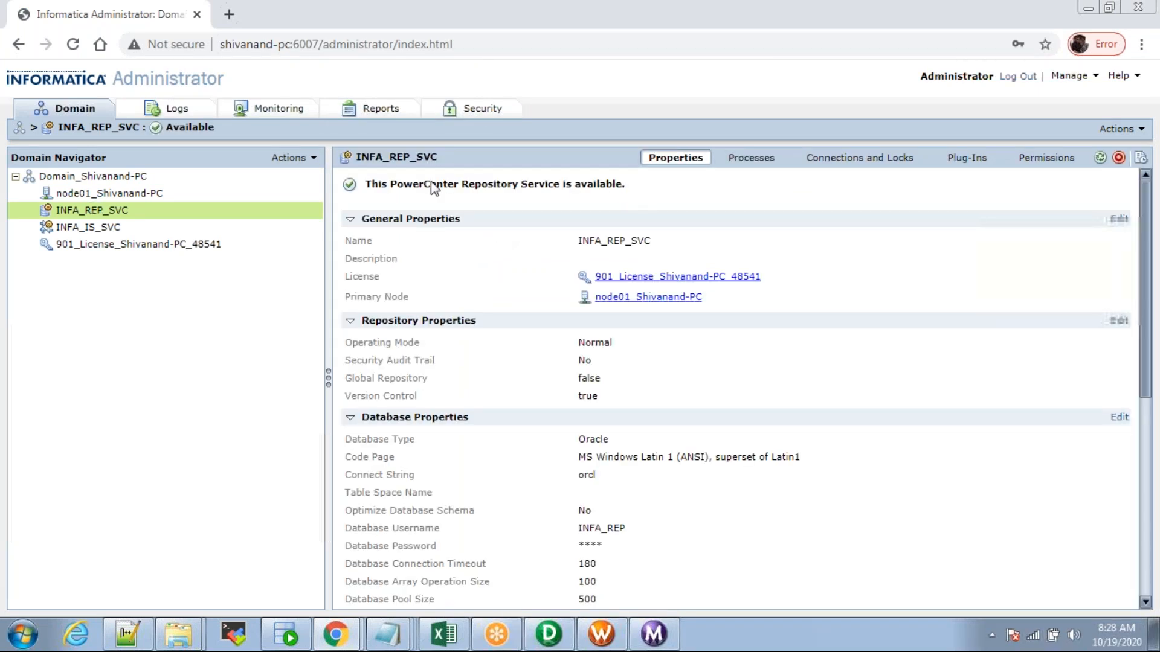
{"action": "left_click", "coordinate": [87, 228]}
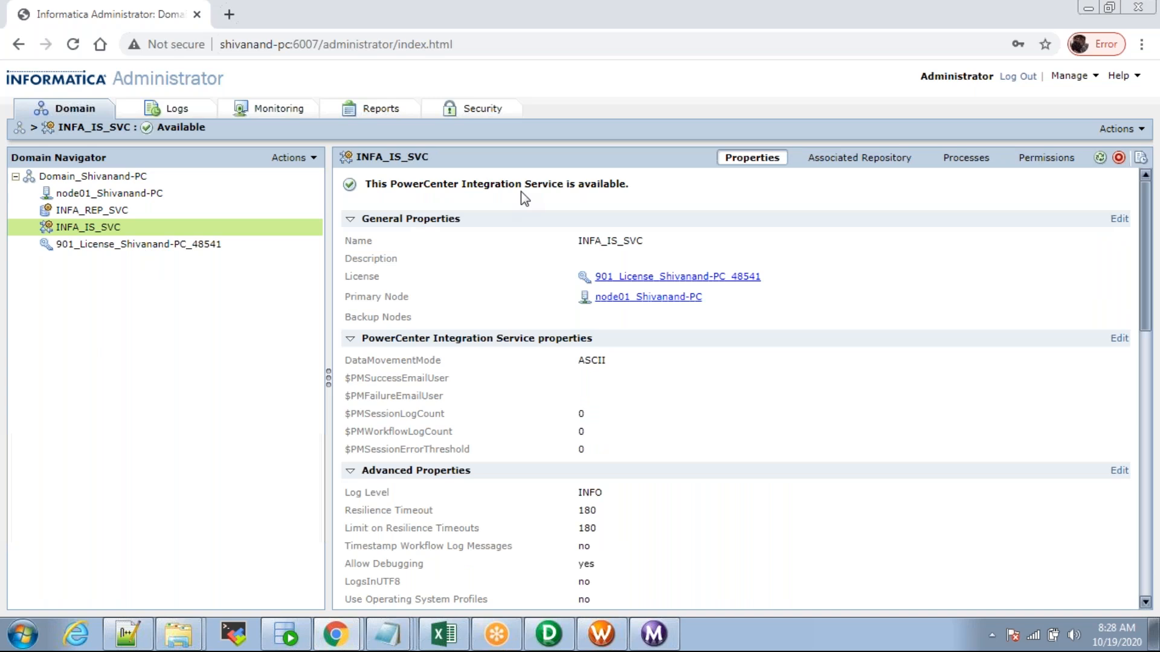
{"action": "left_click", "coordinate": [103, 210]}
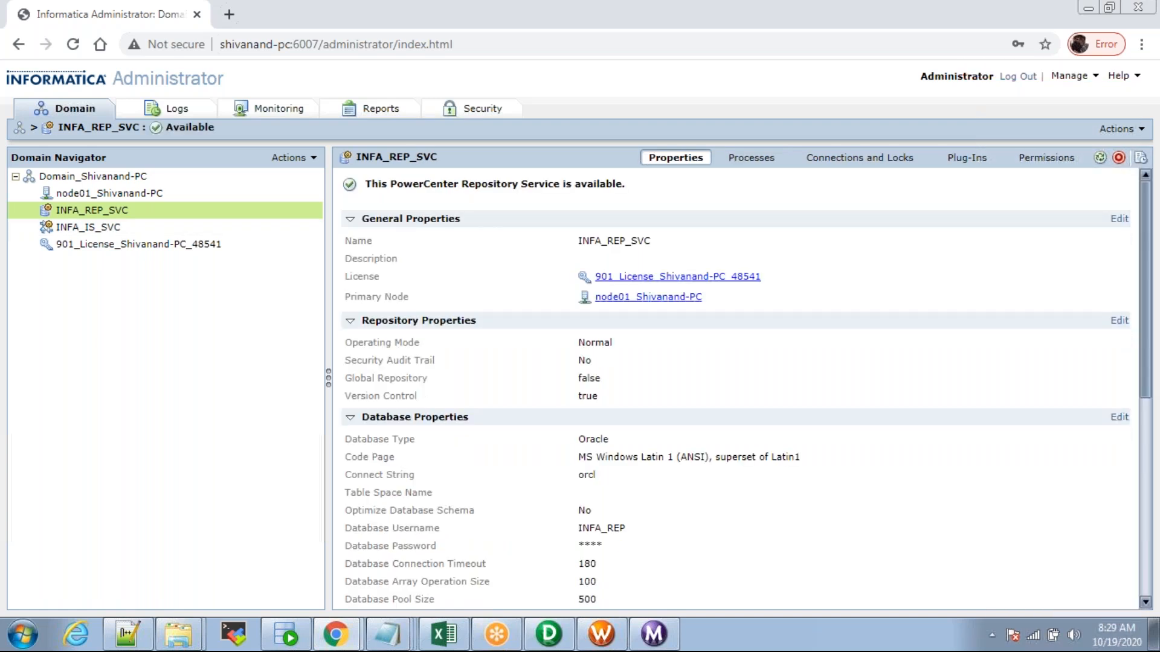
{"action": "mouse_move", "coordinate": [105, 232]}
{"action": "left_click", "coordinate": [93, 230]}
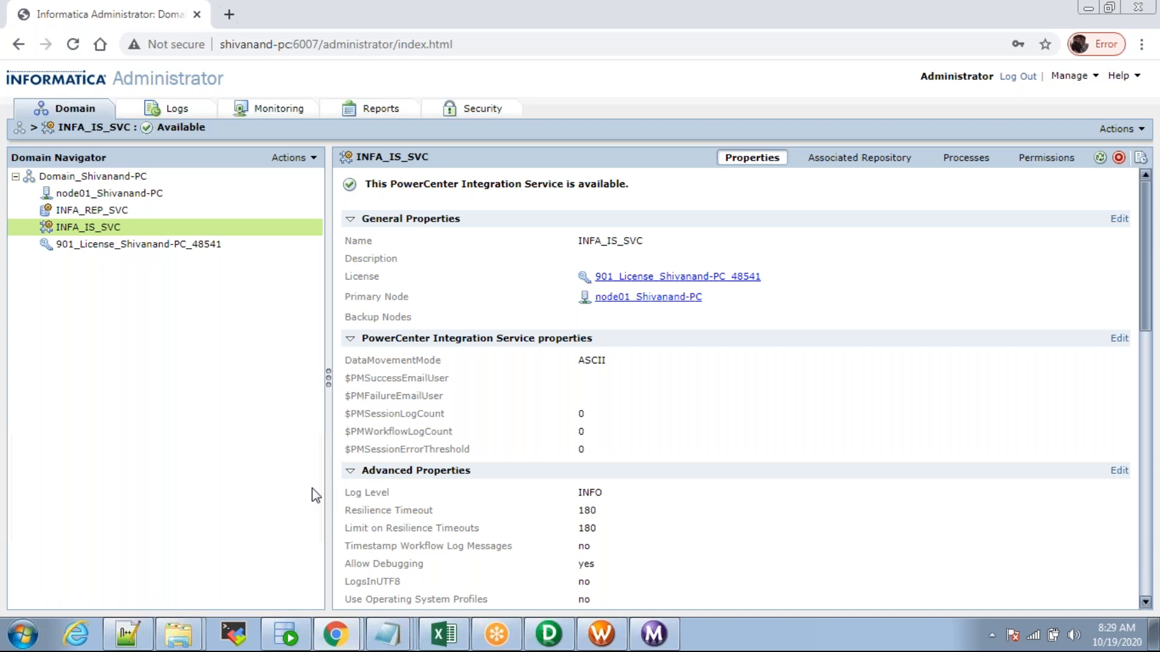
{"action": "left_click", "coordinate": [287, 634]}
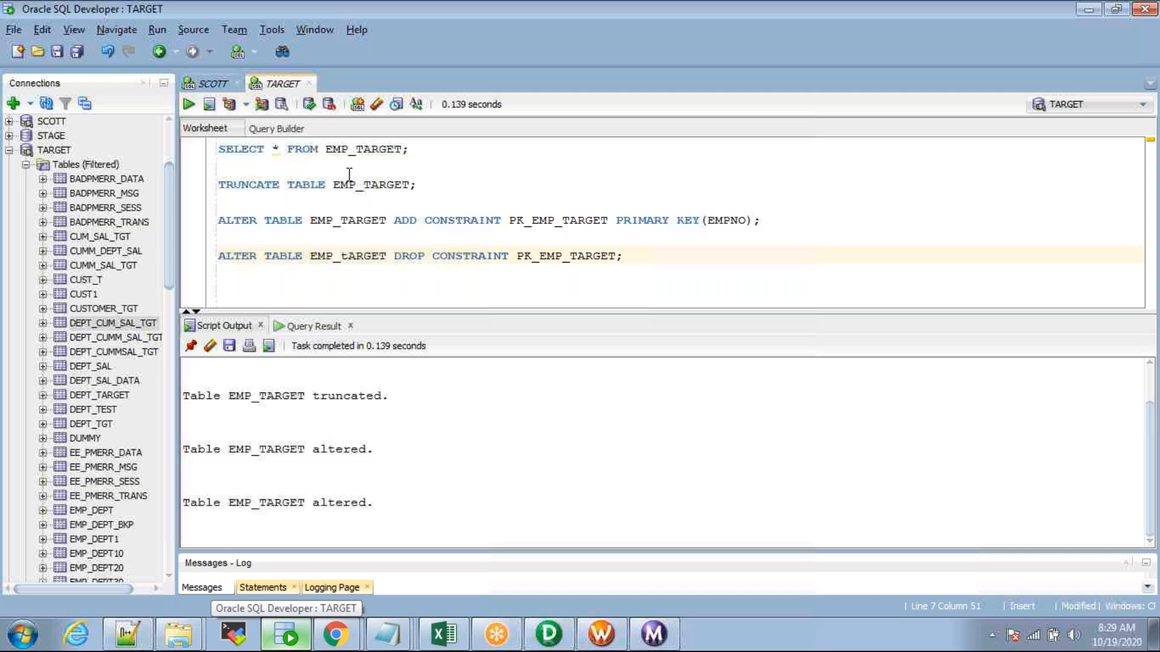
Step: Collapse TARGET and connect to the SCOTT schema to list its tables, then return to PowerCenter Designer
{"action": "left_click_drag", "start_coordinate": [171, 214], "coordinate": [170, 199]}
{"action": "left_click", "coordinate": [9, 197]}
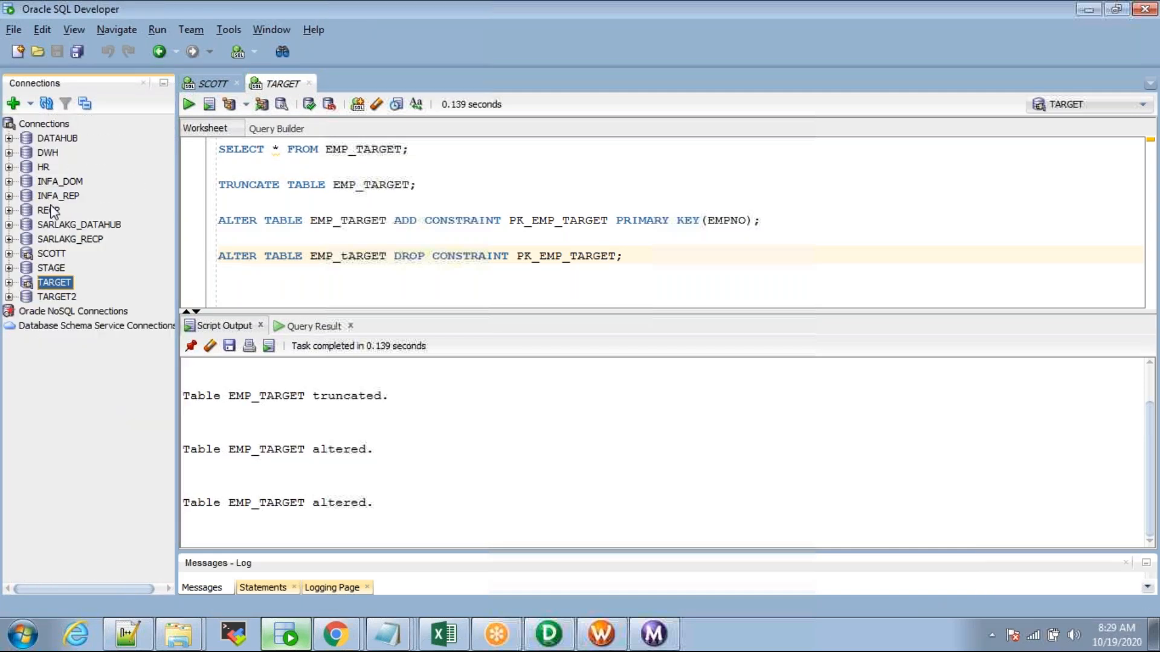
{"action": "double_click", "coordinate": [52, 254]}
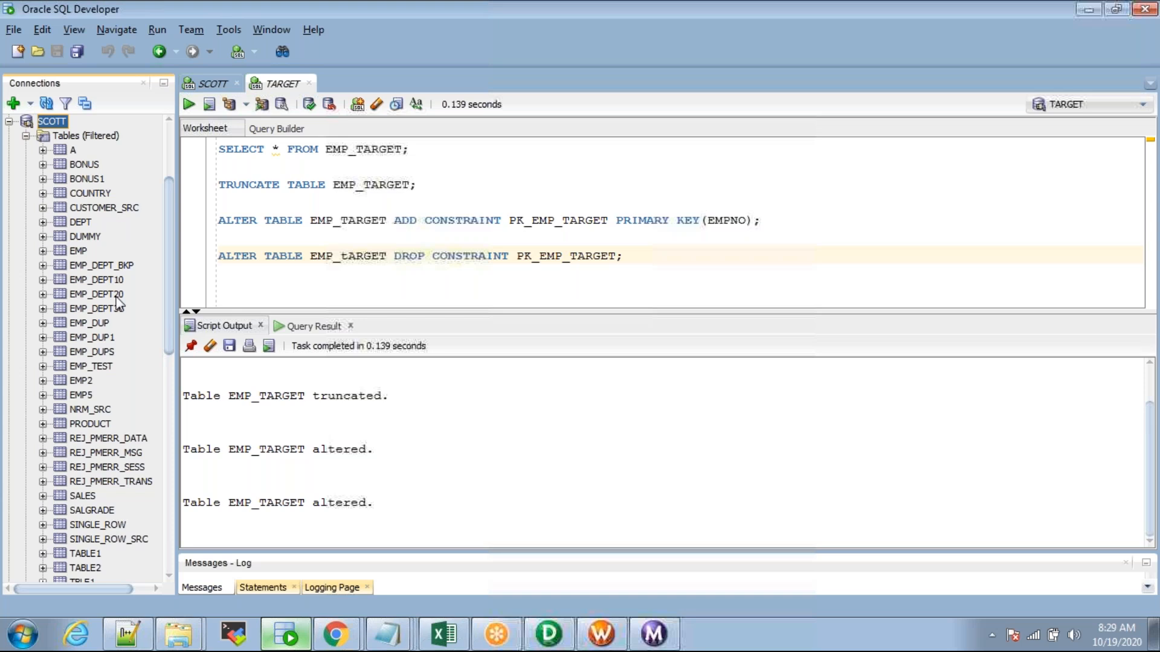
{"action": "mouse_move", "coordinate": [177, 263]}
{"action": "left_mouse_down"}
{"action": "mouse_move", "coordinate": [202, 266]}
{"action": "mouse_move", "coordinate": [175, 263]}
{"action": "left_mouse_up"}
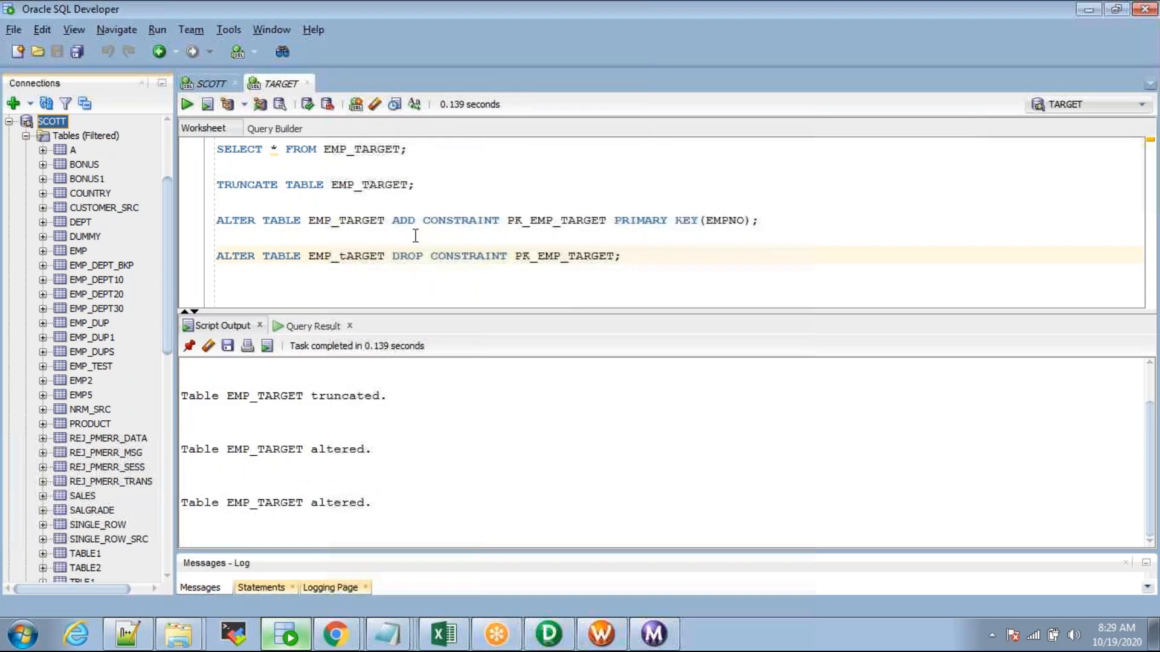
{"action": "key", "text": "alt+Tab"}
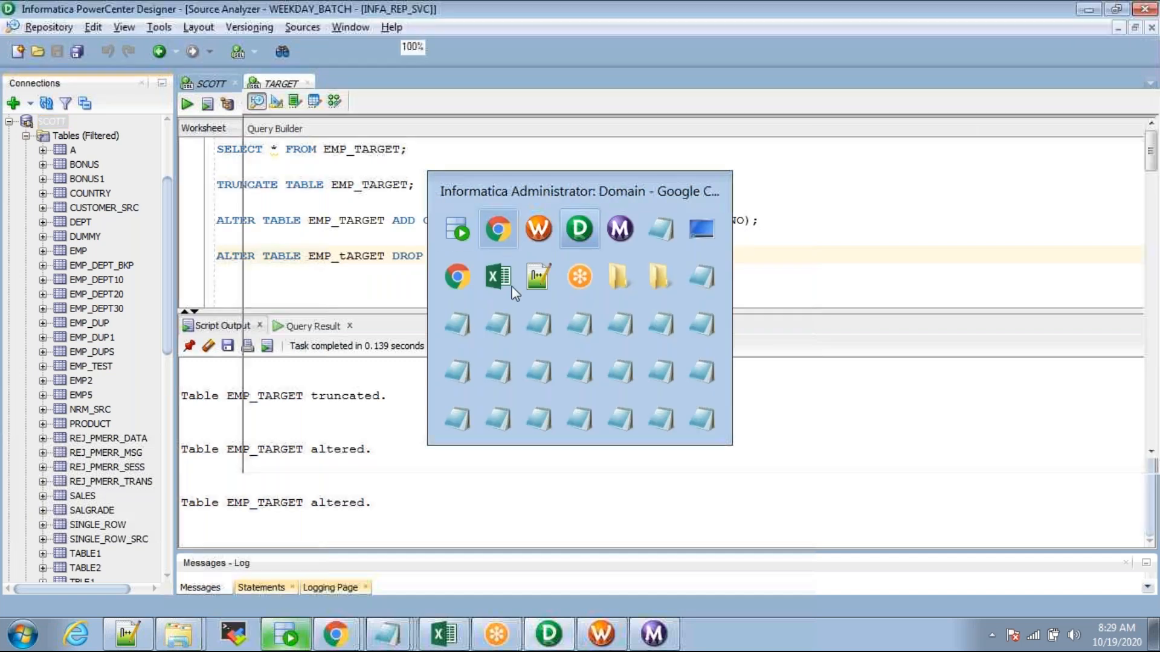
Step: Display the m_SQ_EXAMPLE mapping in the Mapping Designer, then head back to the Administrator console
{"action": "left_click", "coordinate": [336, 101]}
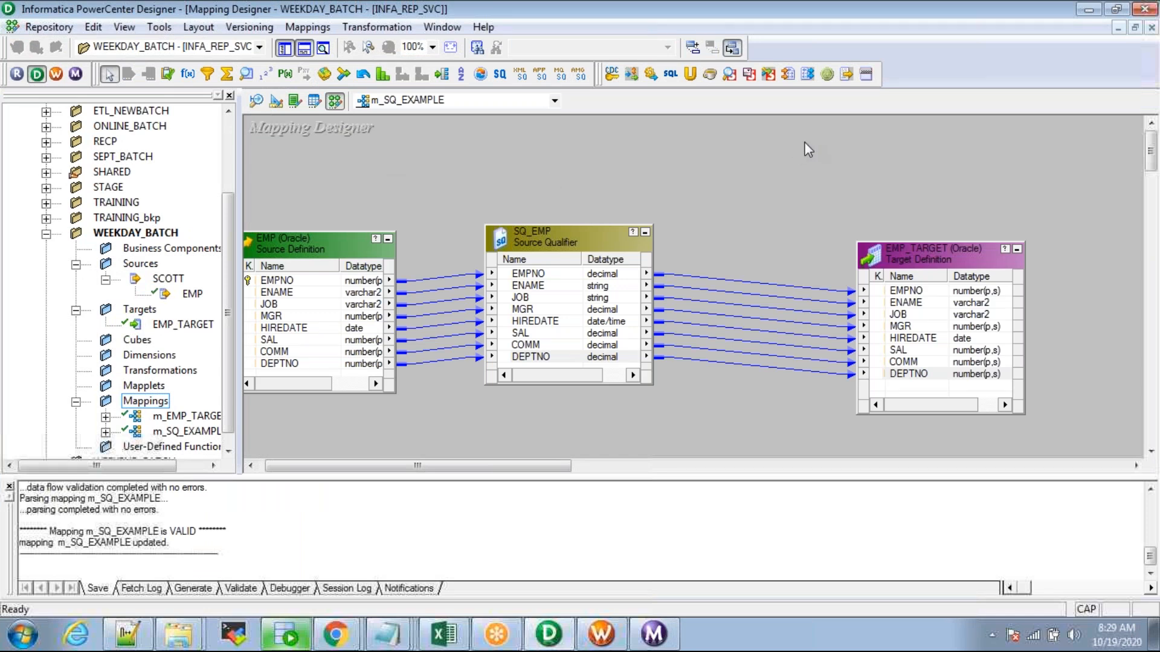
{"action": "key", "text": "alt+Tab"}
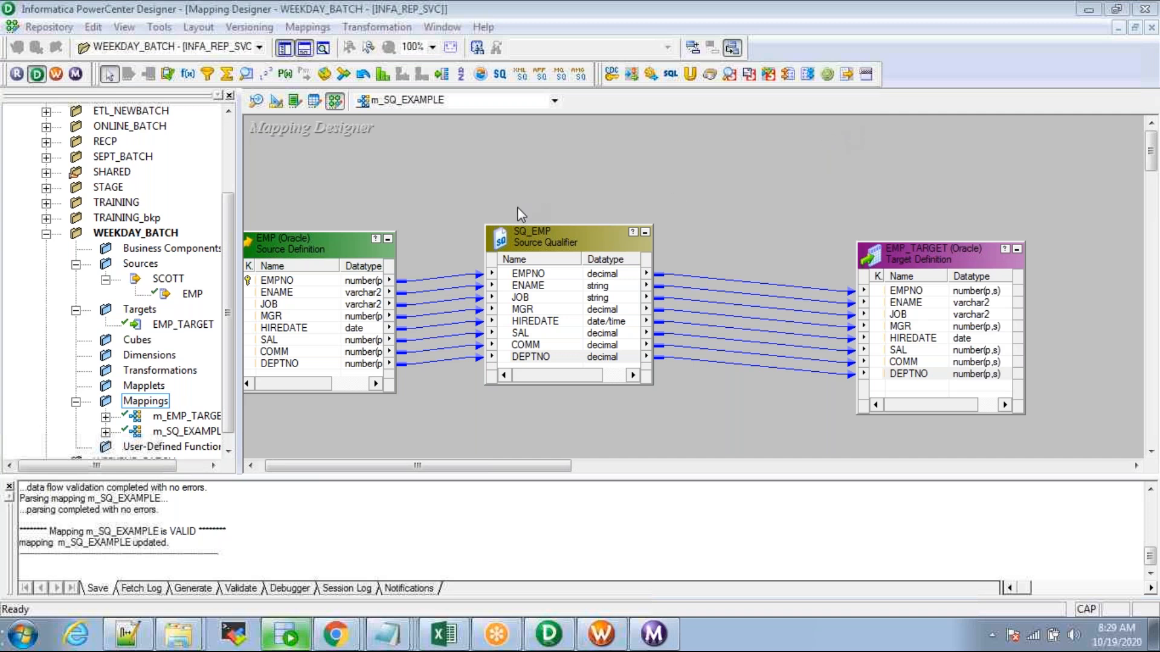
{"action": "key", "text": "alt+Tab"}
{"action": "key", "text": "alt+Tab"}
{"action": "key", "text": "alt+Tab"}
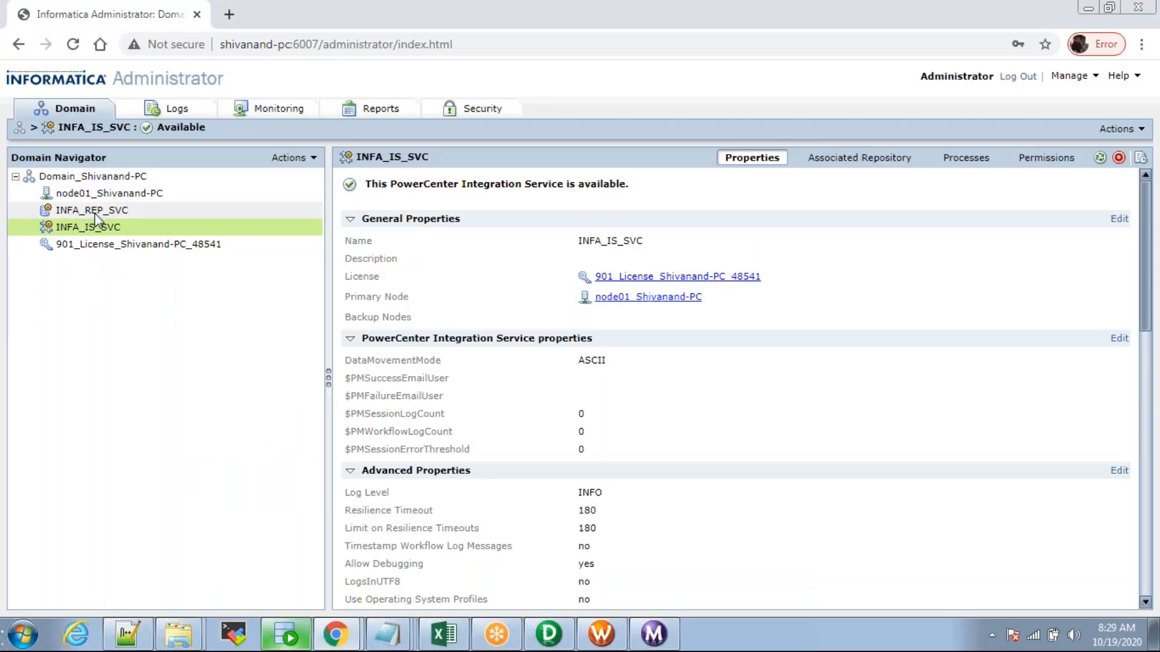
Step: Check the status of INFA_REP_SVC and INFA_IS_SVC in the Domain Navigator
{"action": "left_click", "coordinate": [92, 210]}
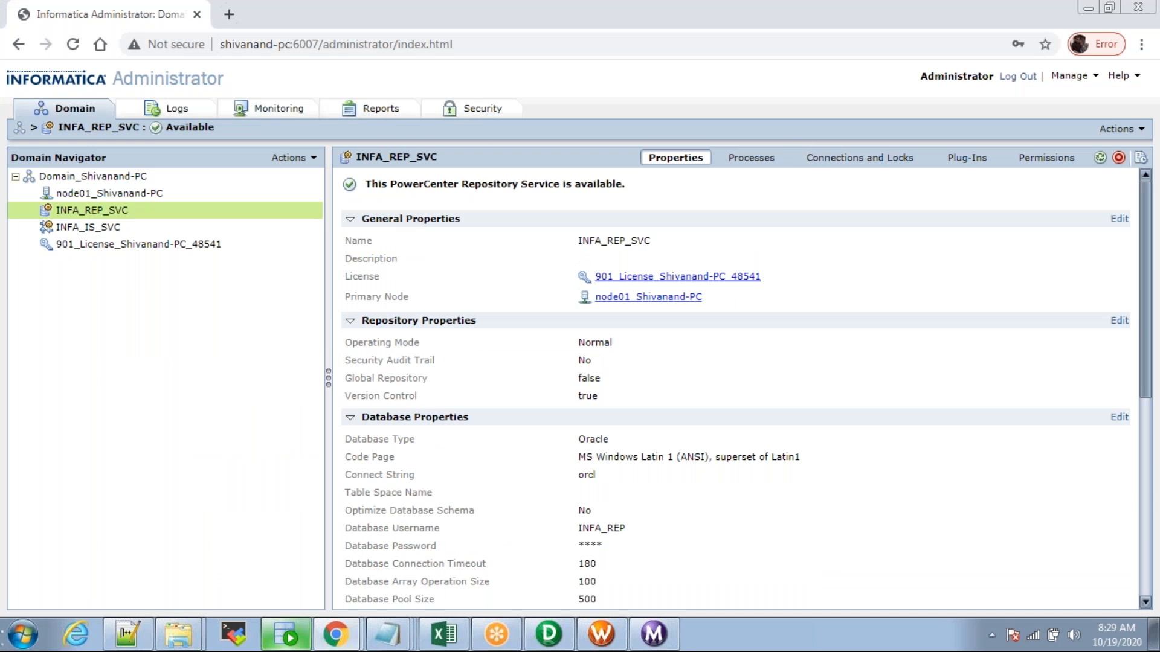
{"action": "left_click", "coordinate": [98, 228]}
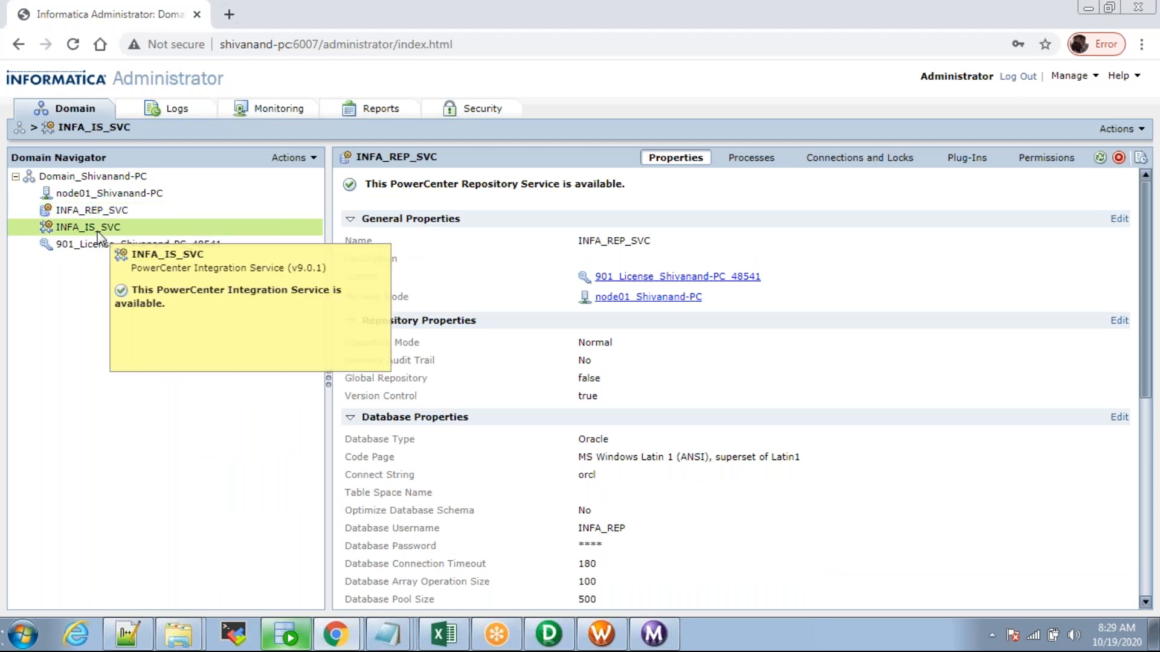
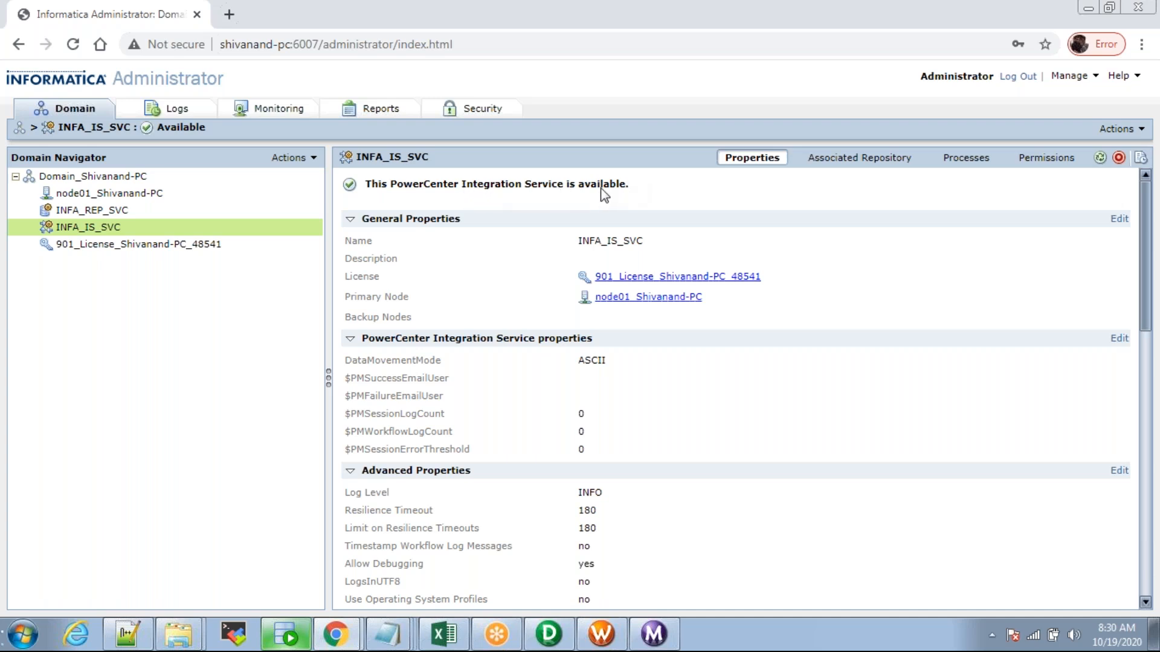
Step: Open the s_m_SQ_EXAMPLE session's Edit Tasks dialog in Workflow Manager at its Mapping tab
{"action": "key", "text": "alt+Tab"}
{"action": "key", "text": "alt+Tab"}
{"action": "key", "text": "alt+Tab"}
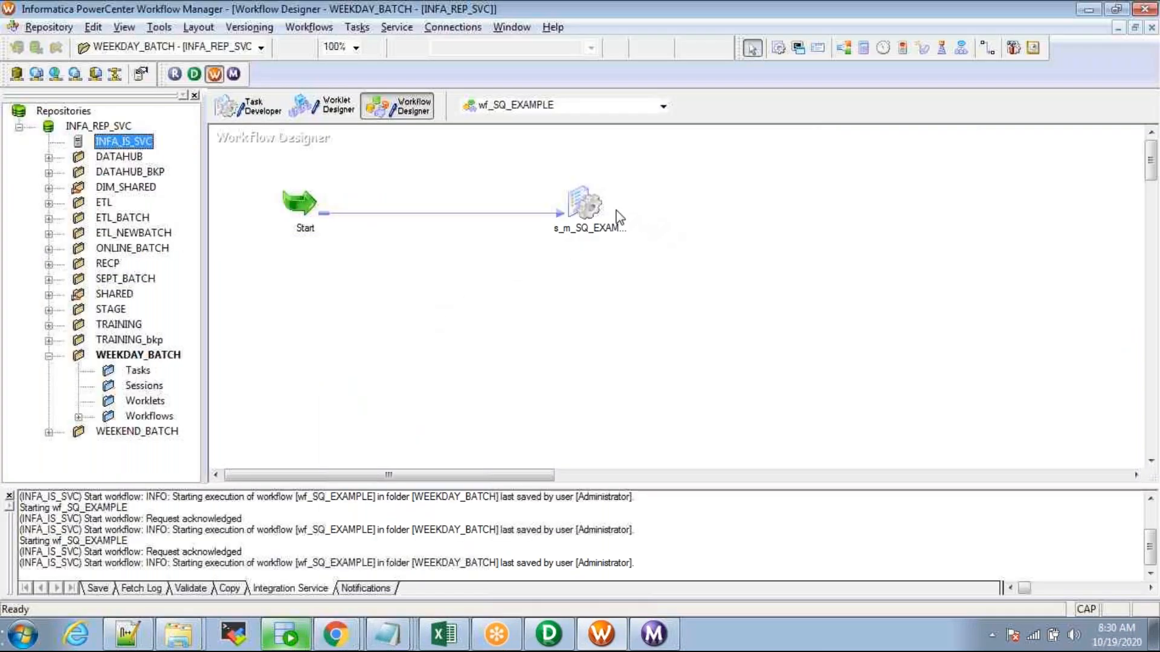
{"action": "double_click", "coordinate": [581, 203]}
{"action": "left_click", "coordinate": [220, 66]}
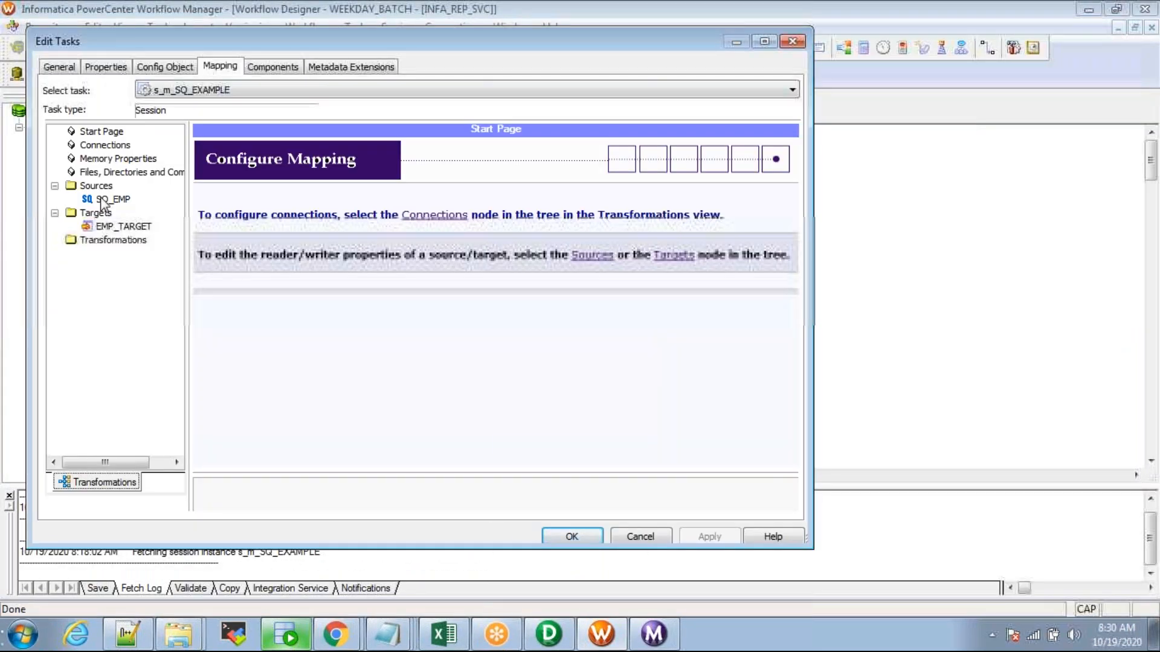
Step: Check the Sources reader settings, then tidy the m_SQ_EXAMPLE layout by repositioning EMP, SQ_EMP and EMP_TARGET
{"action": "left_click", "coordinate": [98, 188]}
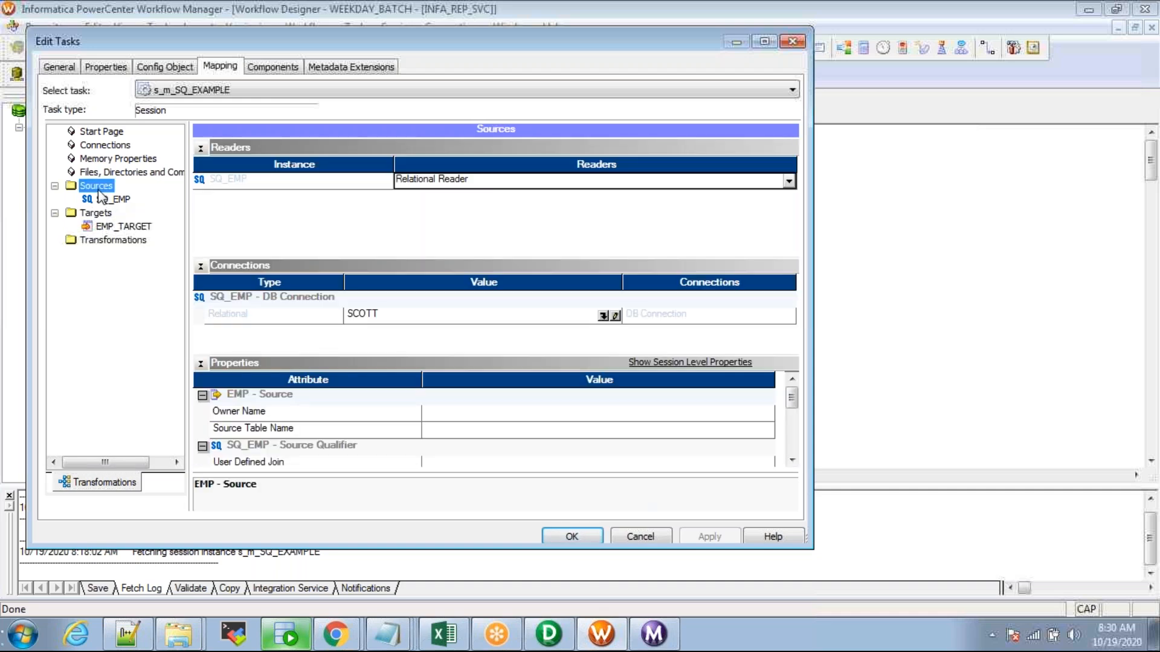
{"action": "key", "text": "alt+Tab"}
{"action": "key", "text": "alt+Tab"}
{"action": "key", "text": "alt+Tab"}
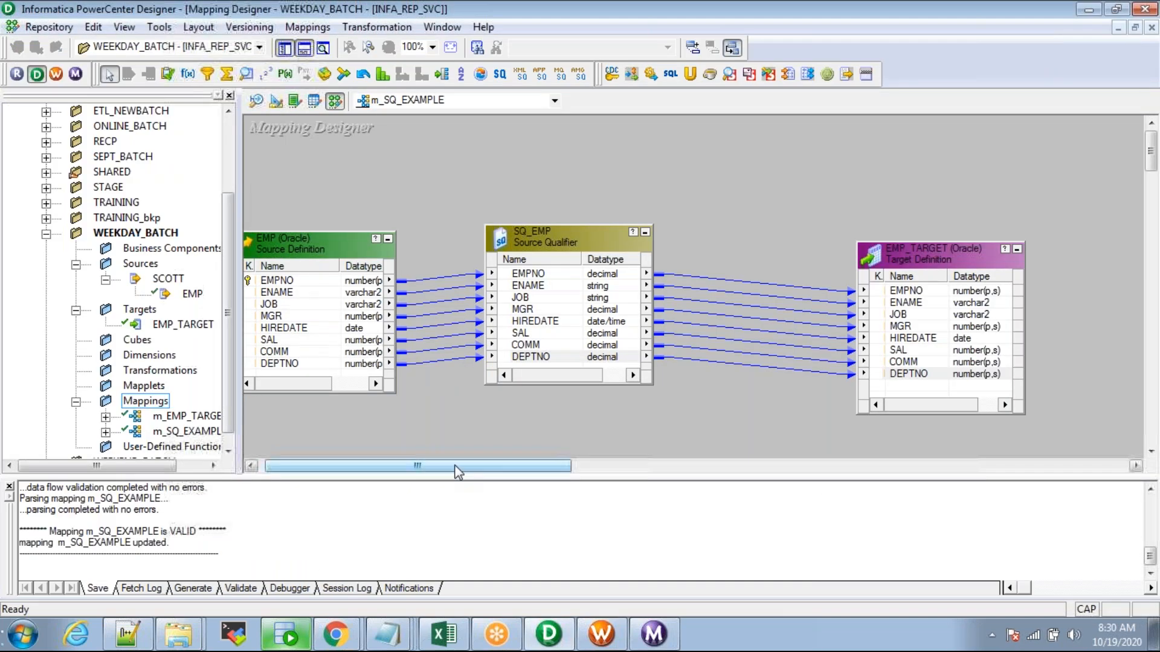
{"action": "left_click", "coordinate": [285, 50]}
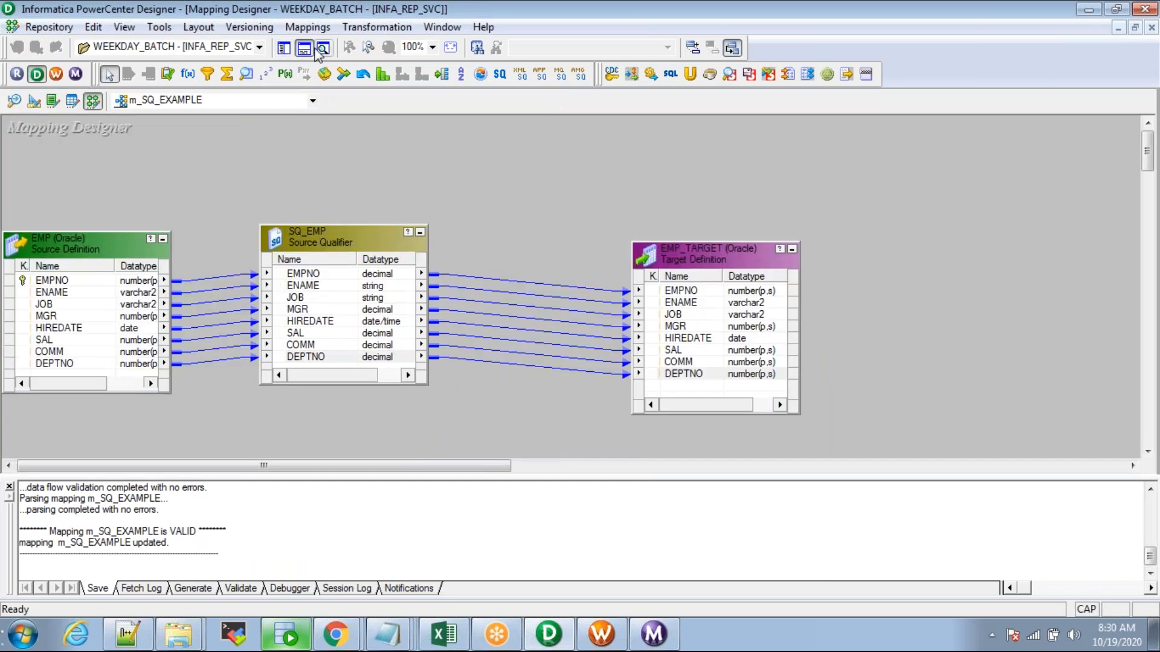
{"action": "left_click", "coordinate": [306, 51]}
{"action": "left_click_drag", "start_coordinate": [53, 190], "coordinate": [90, 428]}
{"action": "left_click_drag", "start_coordinate": [76, 258], "coordinate": [109, 259]}
{"action": "left_click_drag", "start_coordinate": [320, 250], "coordinate": [347, 257]}
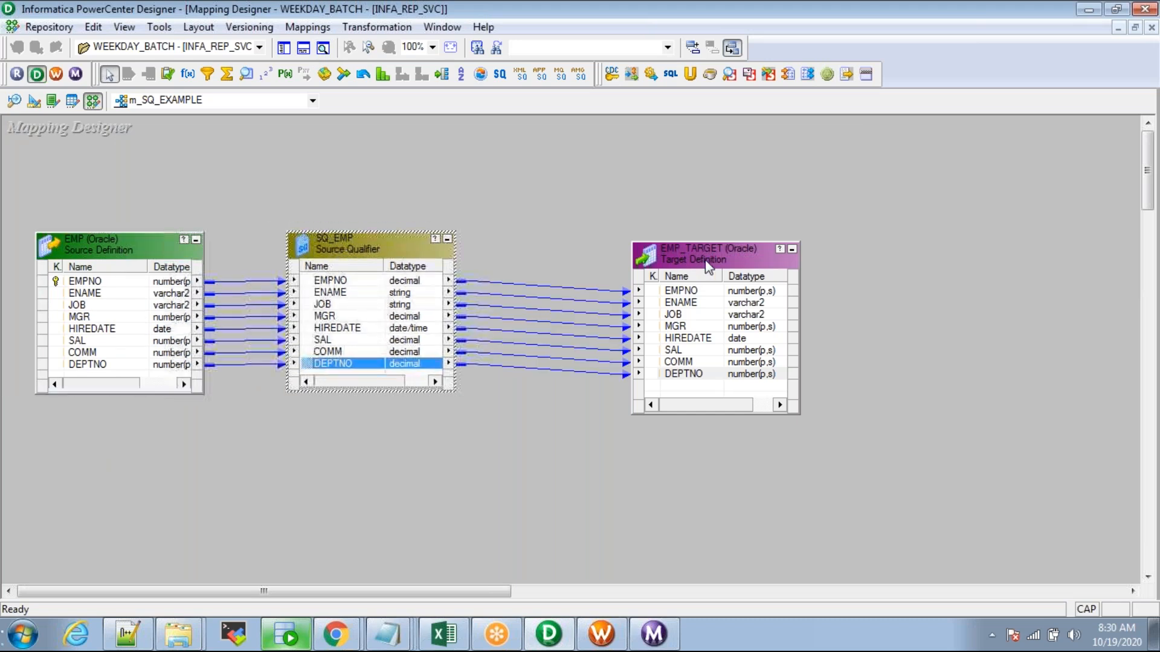
{"action": "left_click_drag", "start_coordinate": [708, 264], "coordinate": [631, 248]}
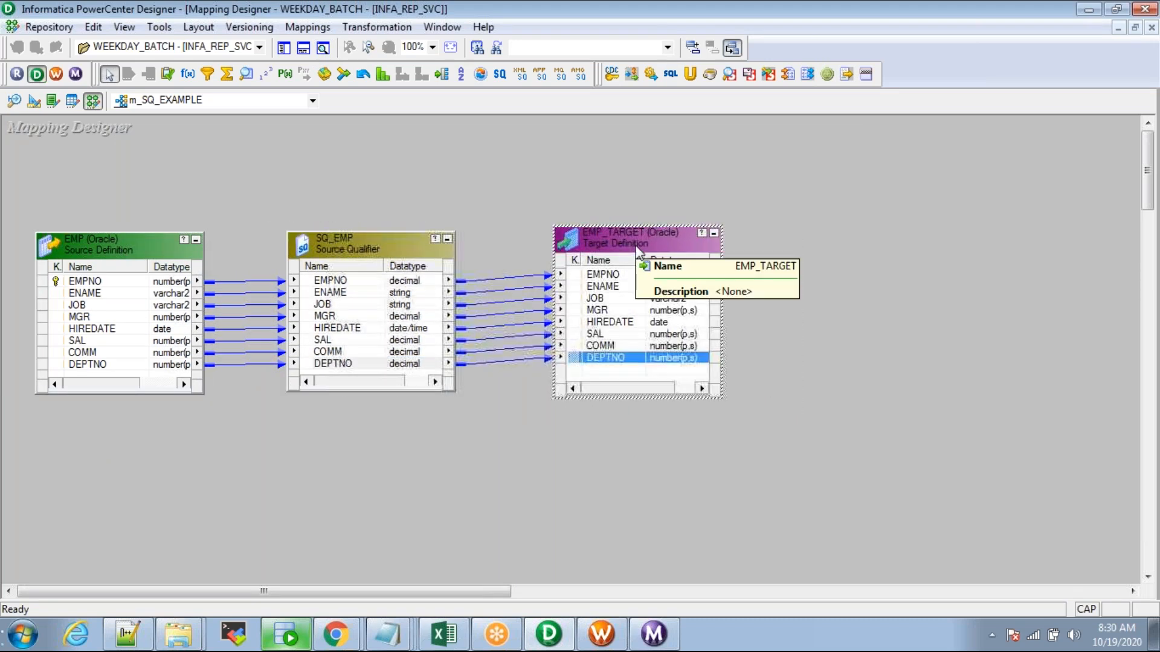
Step: Compare SQ_EMP's and EMP_TARGET's reader, writer and connection settings against the mapping, then close Edit Tasks
{"action": "key", "text": "alt+Tab"}
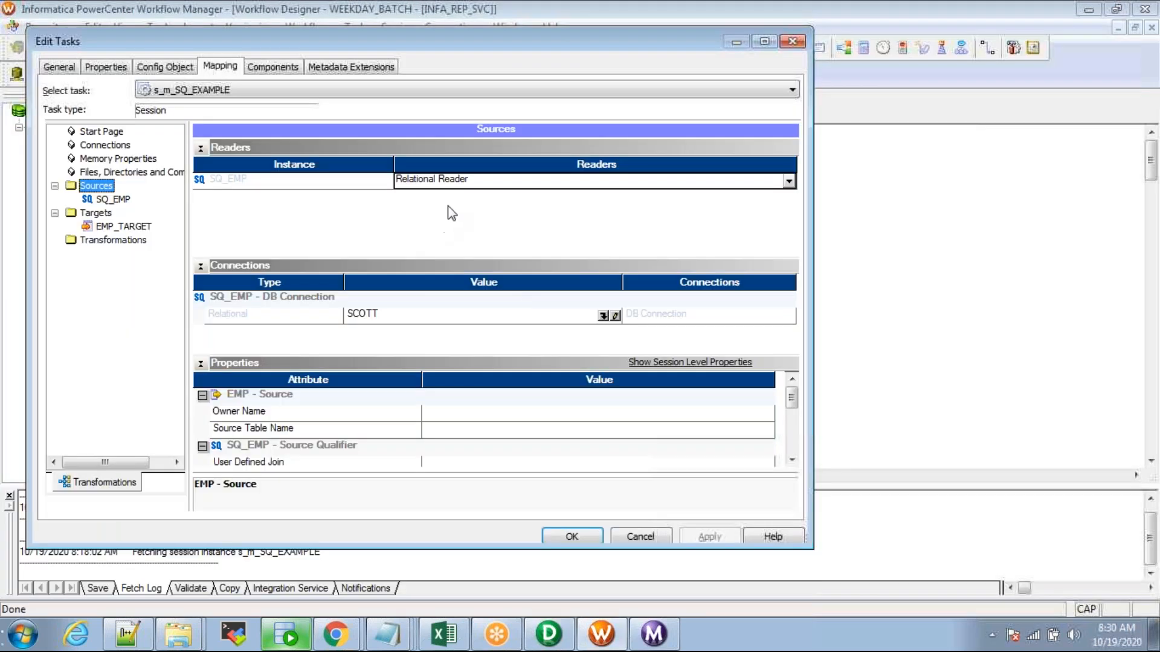
{"action": "left_click", "coordinate": [112, 200]}
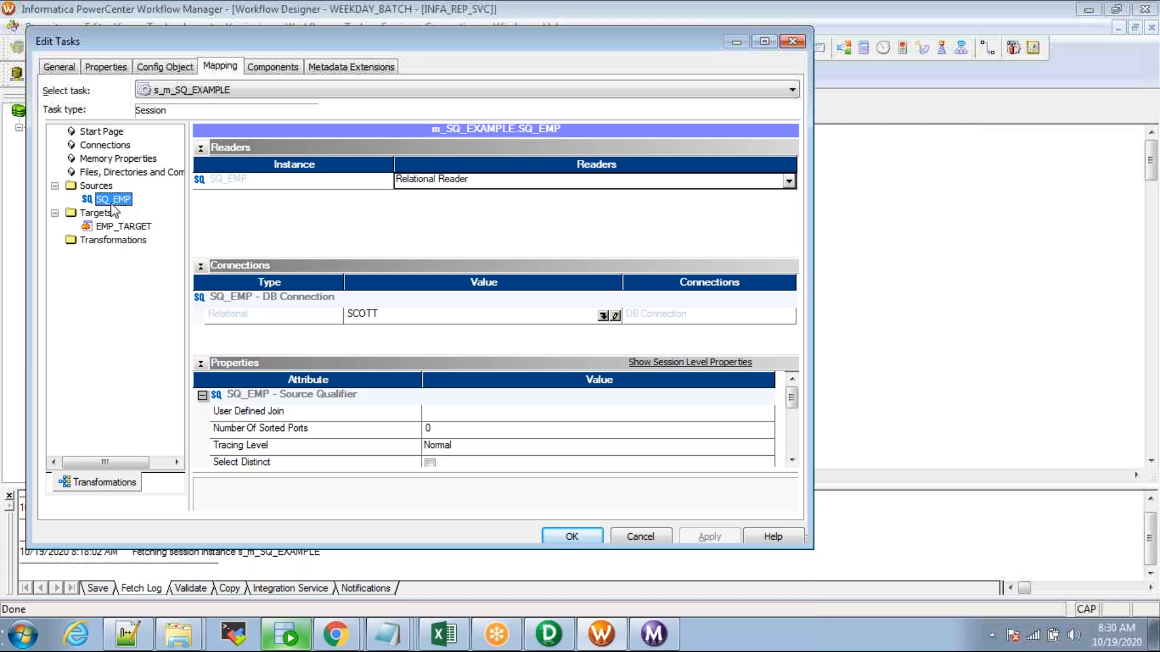
{"action": "key", "text": "alt+Tab"}
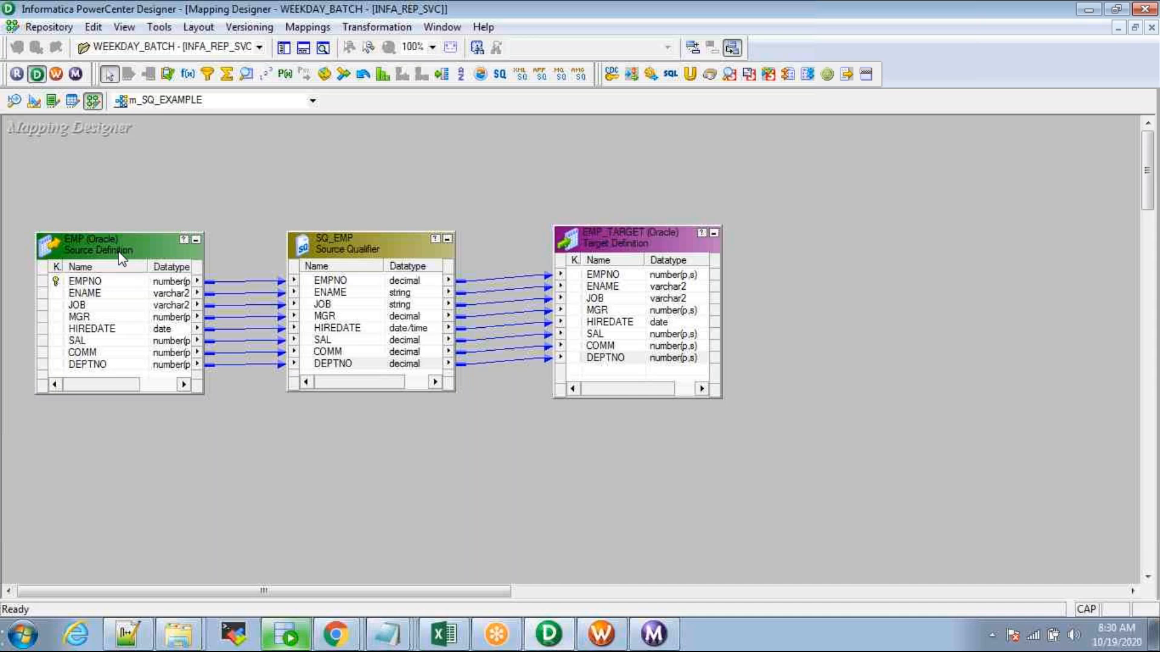
{"action": "key", "text": "alt+Tab"}
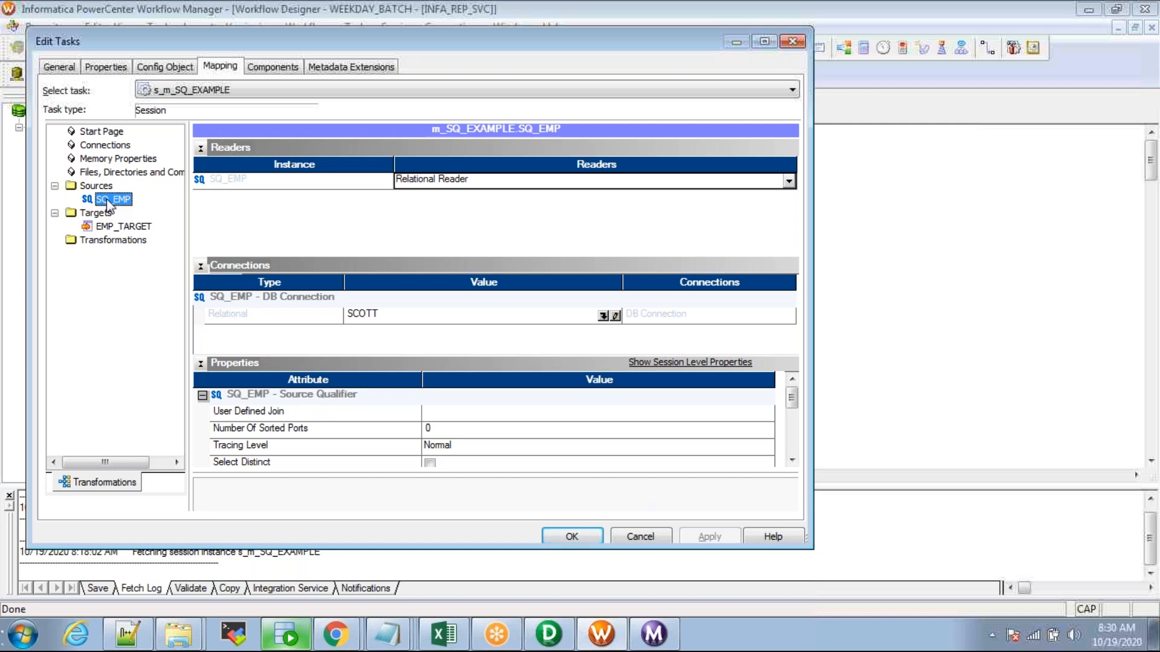
{"action": "key", "text": "alt+Tab"}
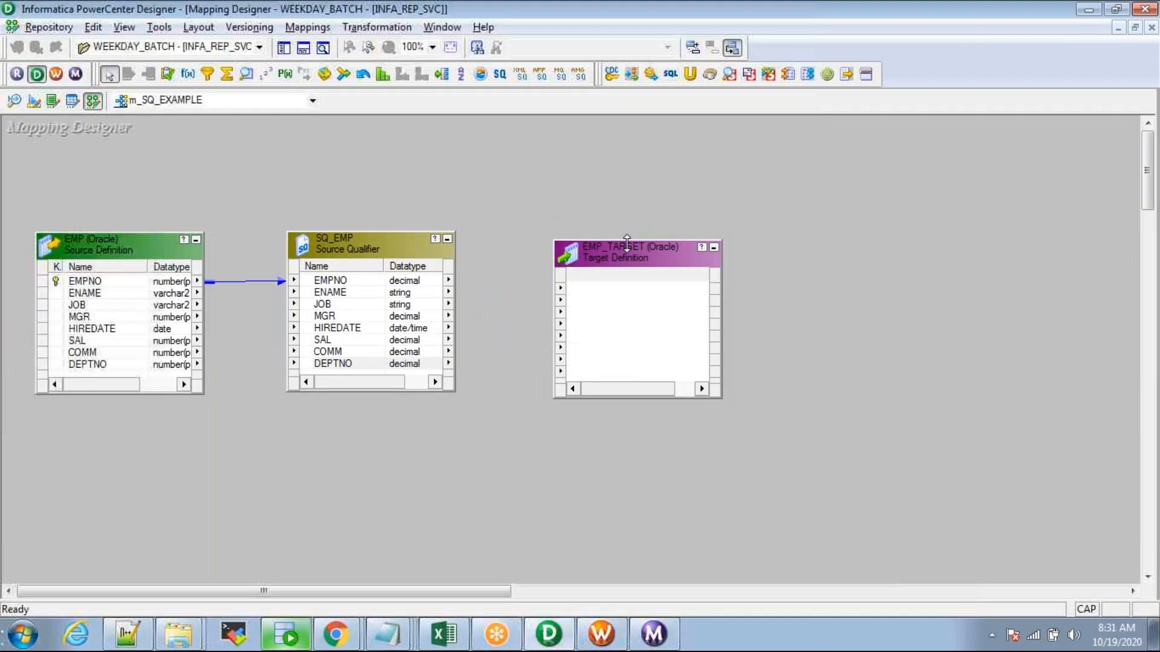
{"action": "key", "text": "alt+Tab"}
{"action": "left_click", "coordinate": [115, 228]}
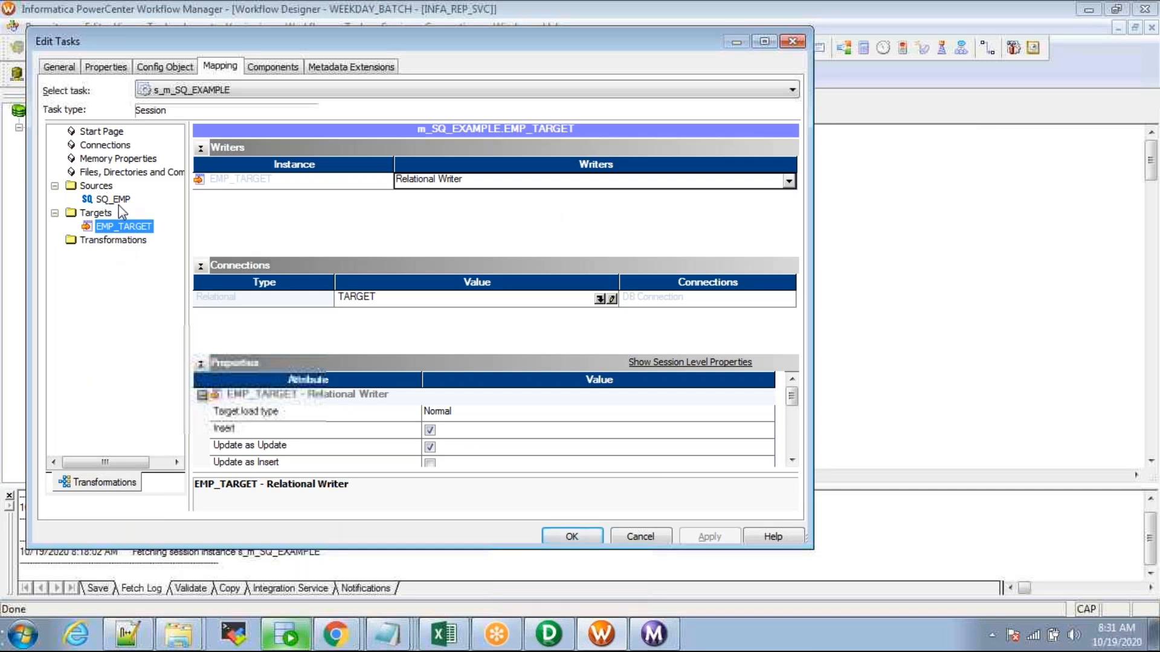
{"action": "key", "text": "Return"}
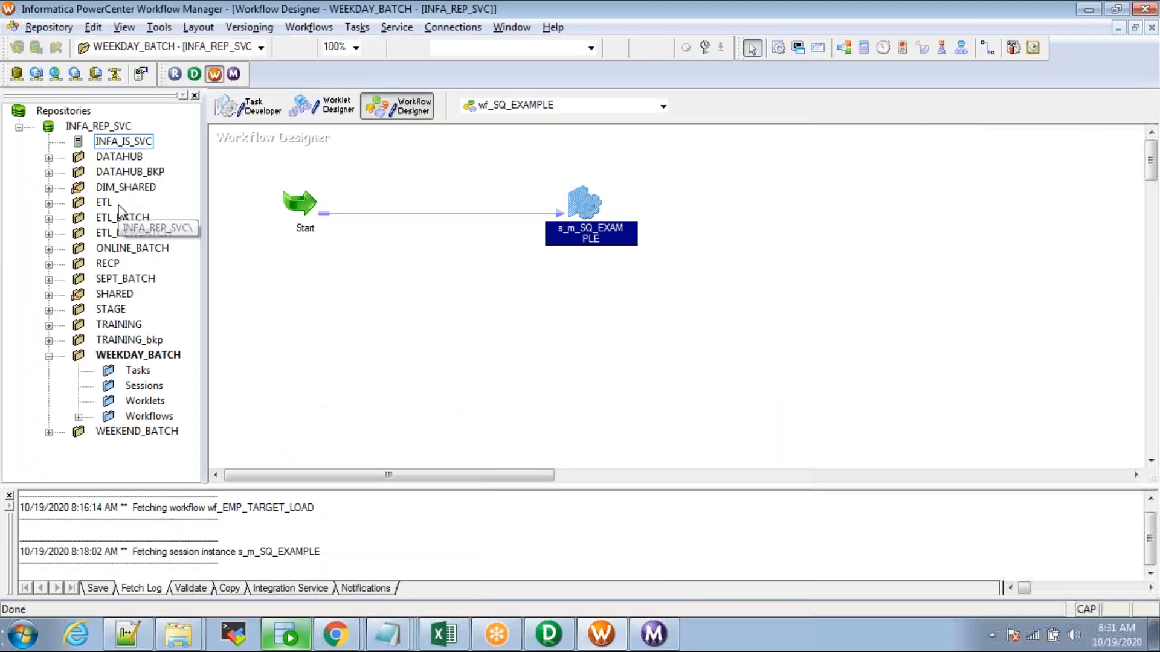
Step: Verify in wf_SQ_EXAMPLE's workflow properties that its Integration Service is INFA_IS_SVC
{"action": "right_click", "coordinate": [320, 232]}
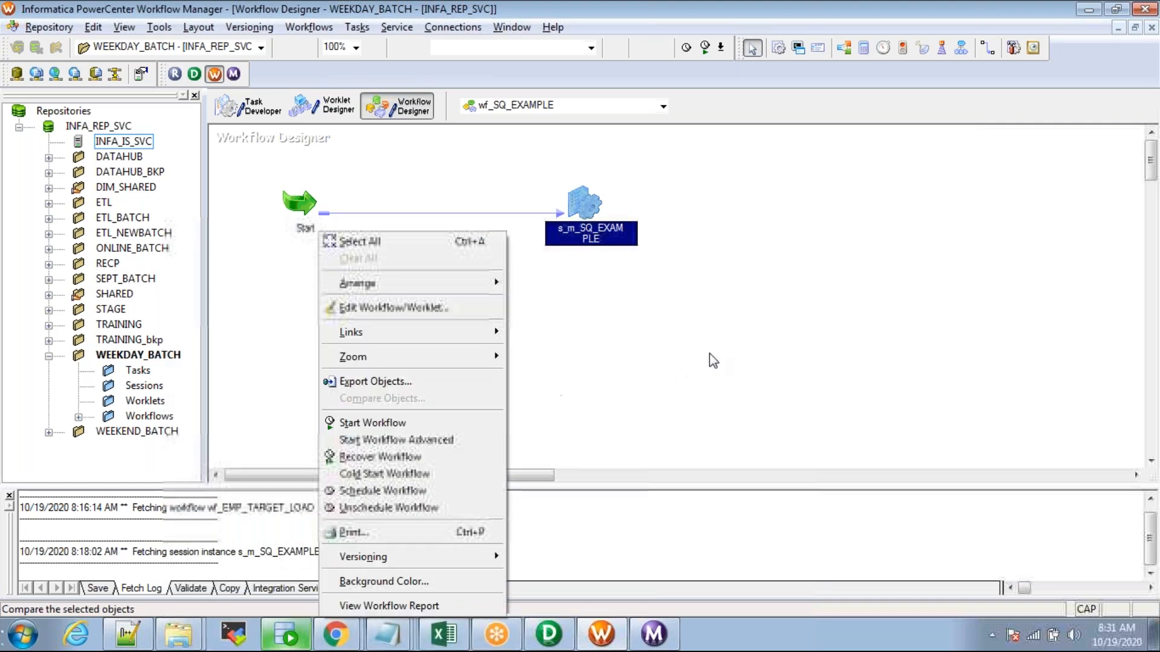
{"action": "left_click", "coordinate": [680, 375]}
{"action": "left_click", "coordinate": [308, 27]}
{"action": "left_click", "coordinate": [305, 60]}
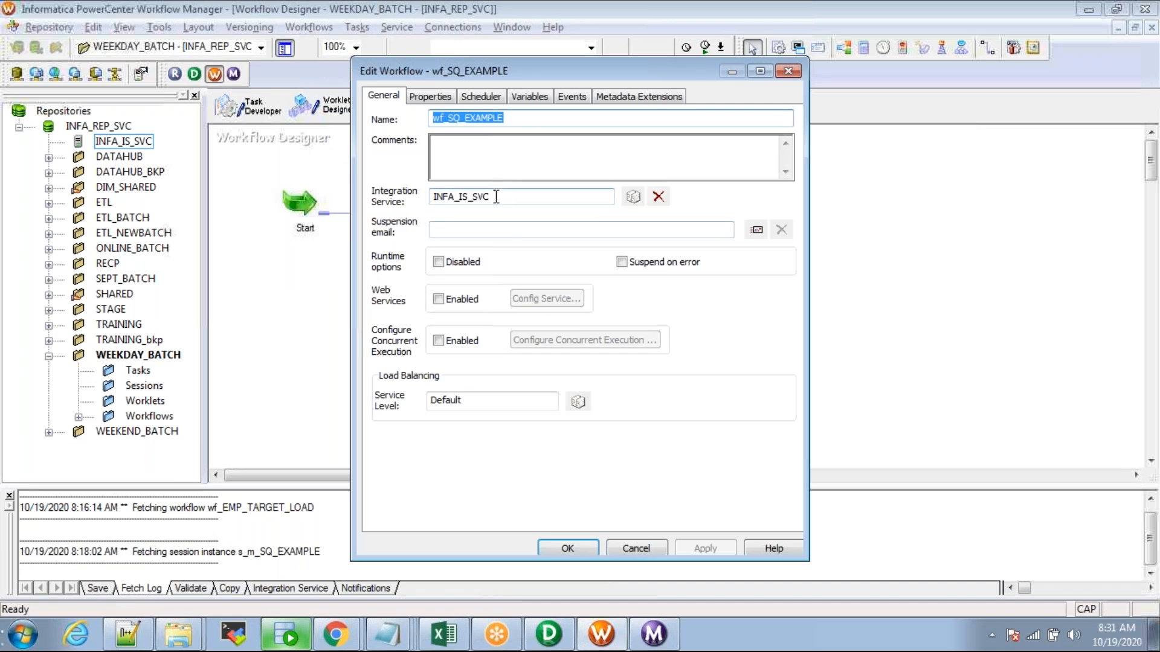
{"action": "left_click_drag", "start_coordinate": [495, 198], "coordinate": [276, 203]}
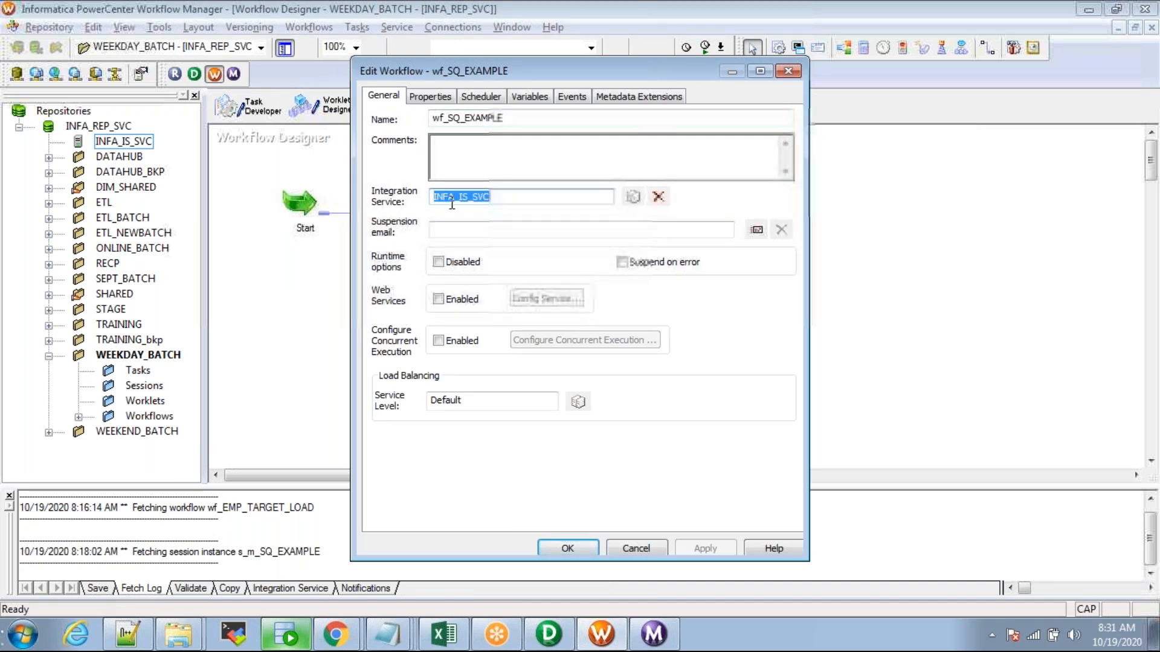
{"action": "left_click", "coordinate": [788, 72]}
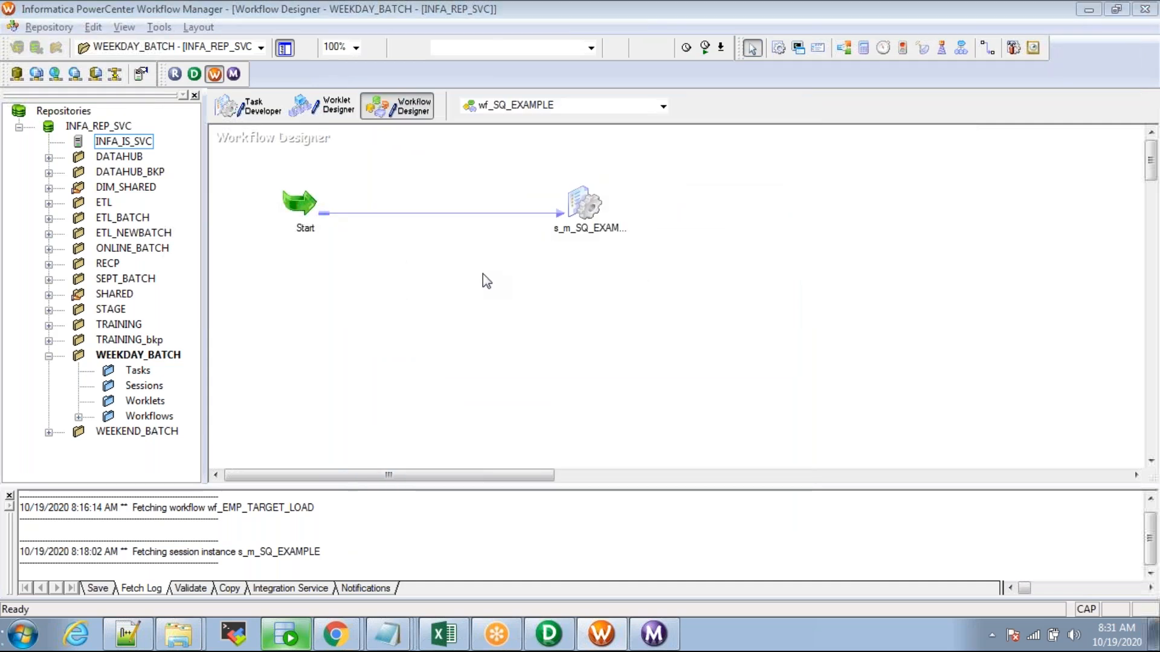
{"action": "key", "text": "alt+Tab"}
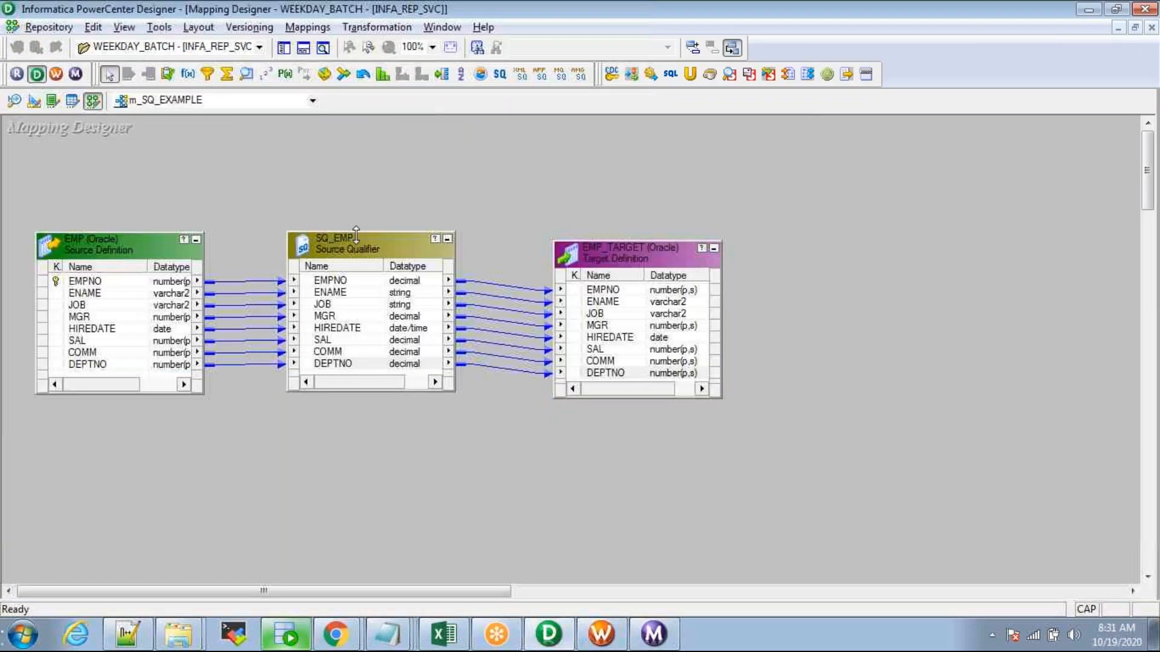
Step: Inspect the EMP source and SQ_EMP qualifier on the Mapping Designer canvas
{"action": "left_click", "coordinate": [97, 251]}
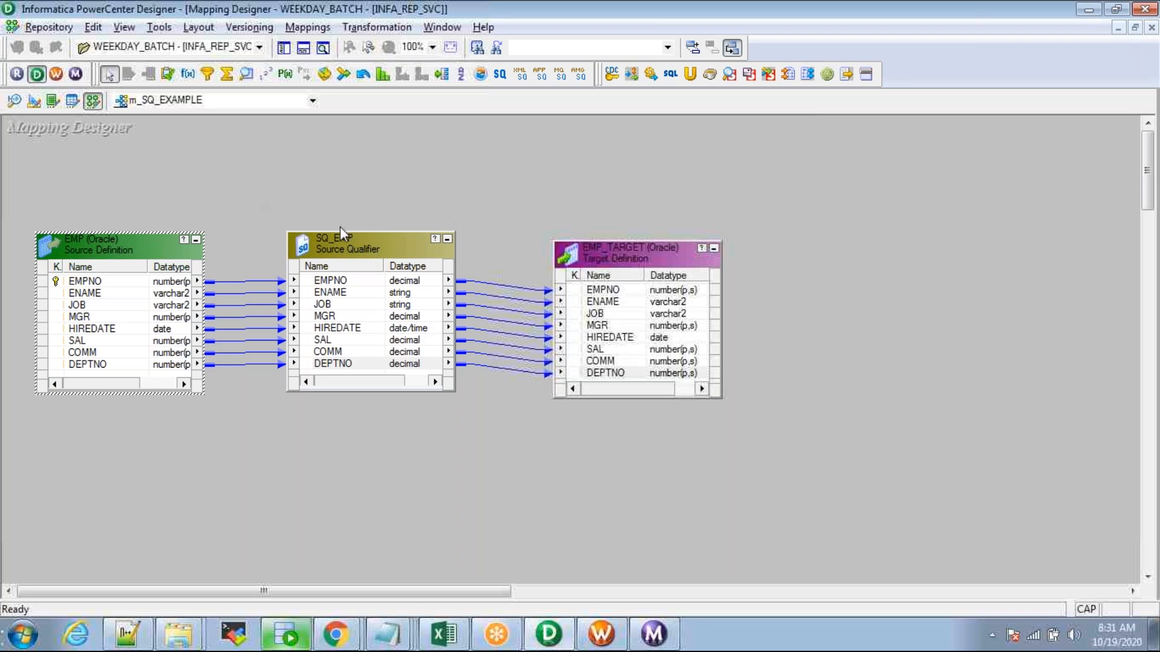
{"action": "left_click", "coordinate": [335, 252]}
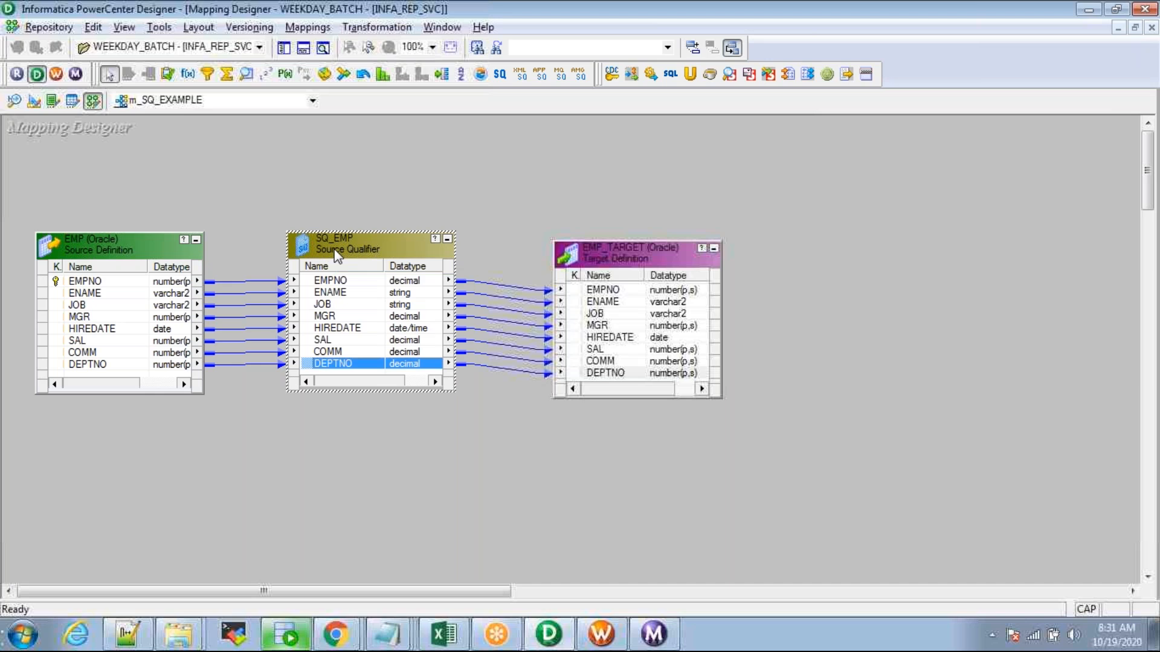
{"action": "left_click", "coordinate": [434, 180]}
Step: Drag a second EMP copy from the repository into the mapping, then delete SQ_EMP1 and EMP1 again
{"action": "left_click", "coordinate": [281, 47]}
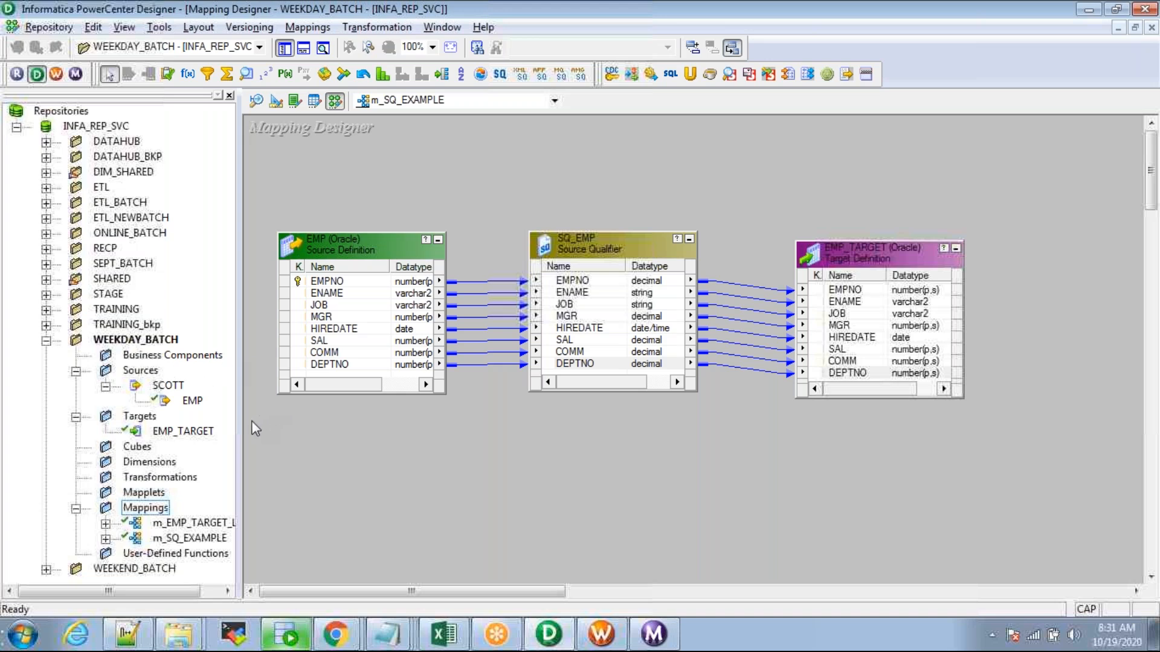
{"action": "left_click", "coordinate": [191, 402]}
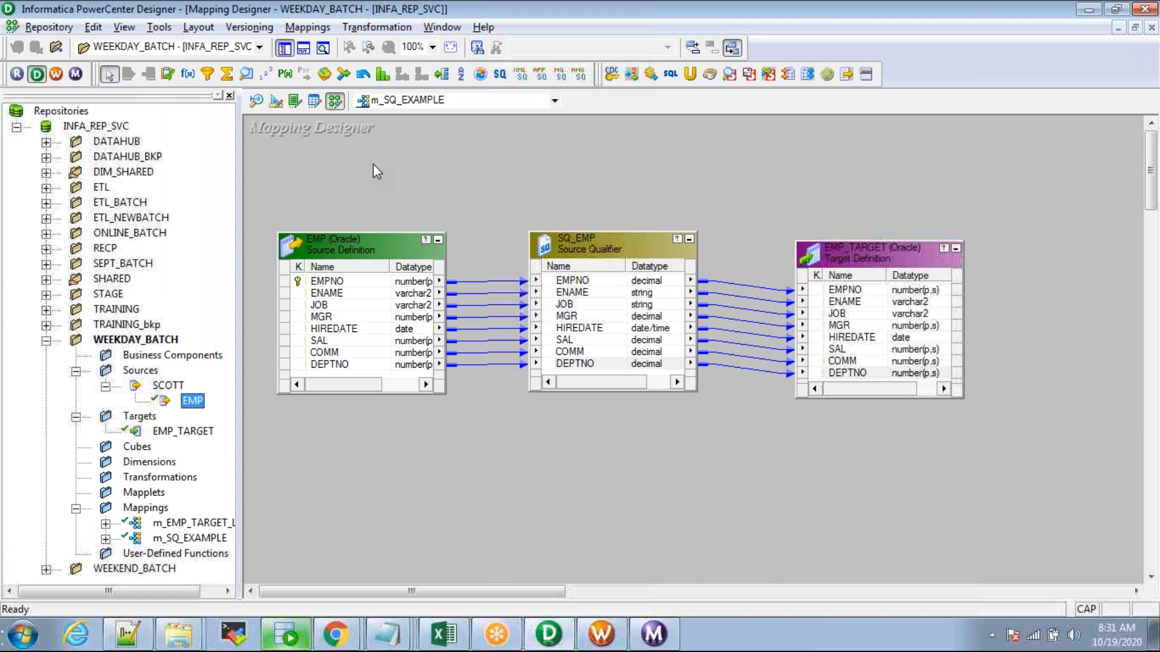
{"action": "left_click_drag", "start_coordinate": [190, 401], "coordinate": [315, 440]}
{"action": "left_click_drag", "start_coordinate": [463, 504], "coordinate": [624, 460]}
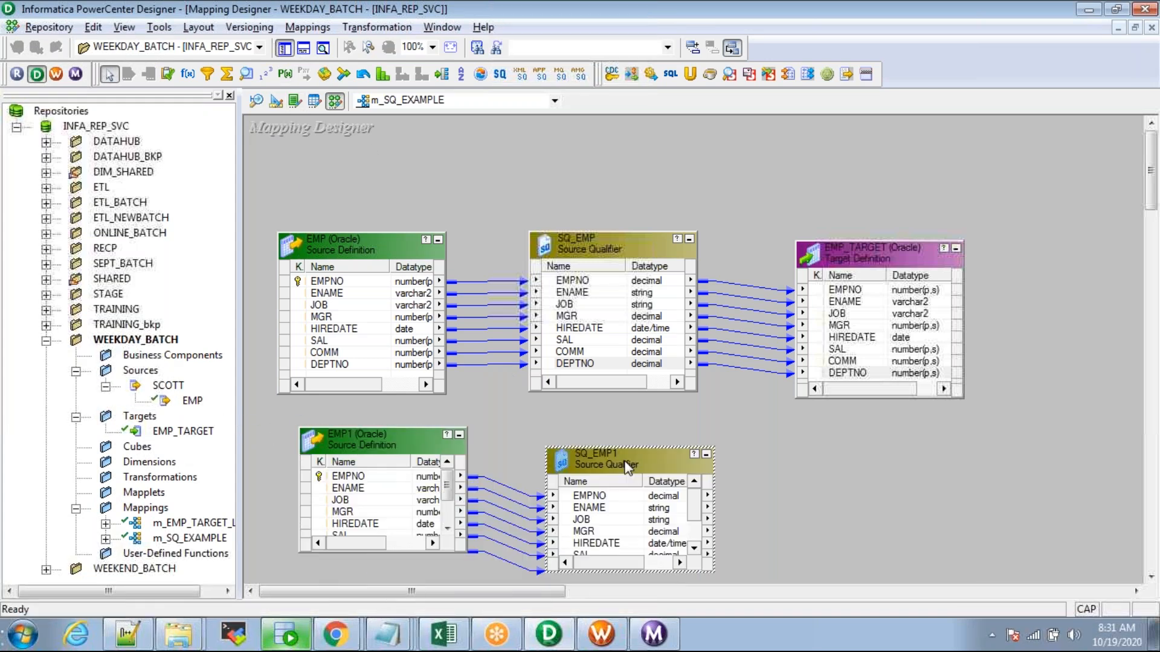
{"action": "key", "text": "Delete"}
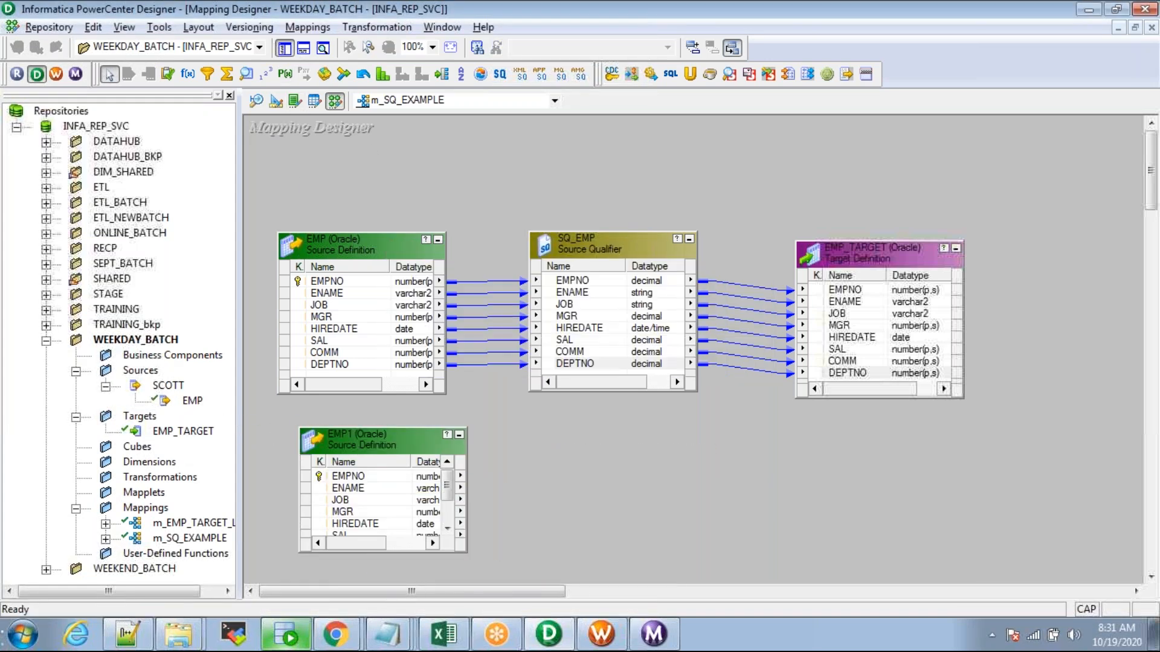
{"action": "left_click", "coordinate": [401, 438]}
{"action": "key", "text": "Delete"}
{"action": "key", "text": "Return"}
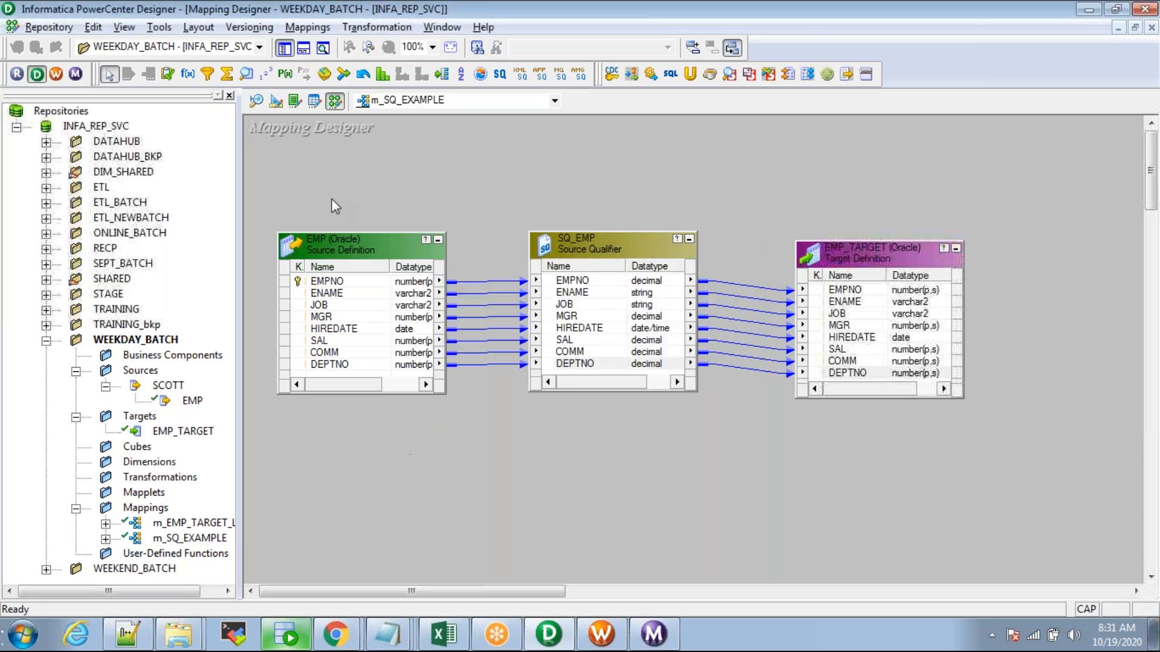
{"action": "left_click", "coordinate": [284, 47]}
Step: Resize the EMP and SQ_EMP Name columns and trace the EMPNO and ENAME ports into SQ_EMP
{"action": "left_click_drag", "start_coordinate": [148, 266], "coordinate": [117, 266]}
{"action": "mouse_move", "coordinate": [384, 267]}
{"action": "left_mouse_down"}
{"action": "mouse_move", "coordinate": [366, 267]}
{"action": "mouse_move", "coordinate": [377, 266]}
{"action": "left_mouse_up"}
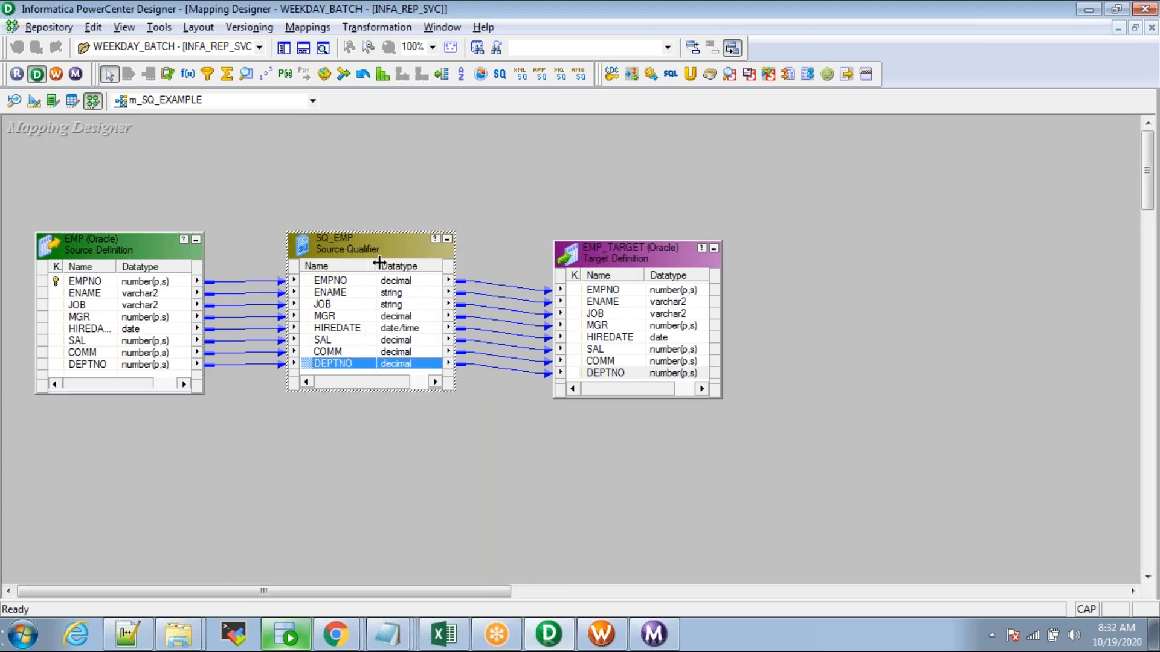
{"action": "left_click_drag", "start_coordinate": [112, 262], "coordinate": [129, 266]}
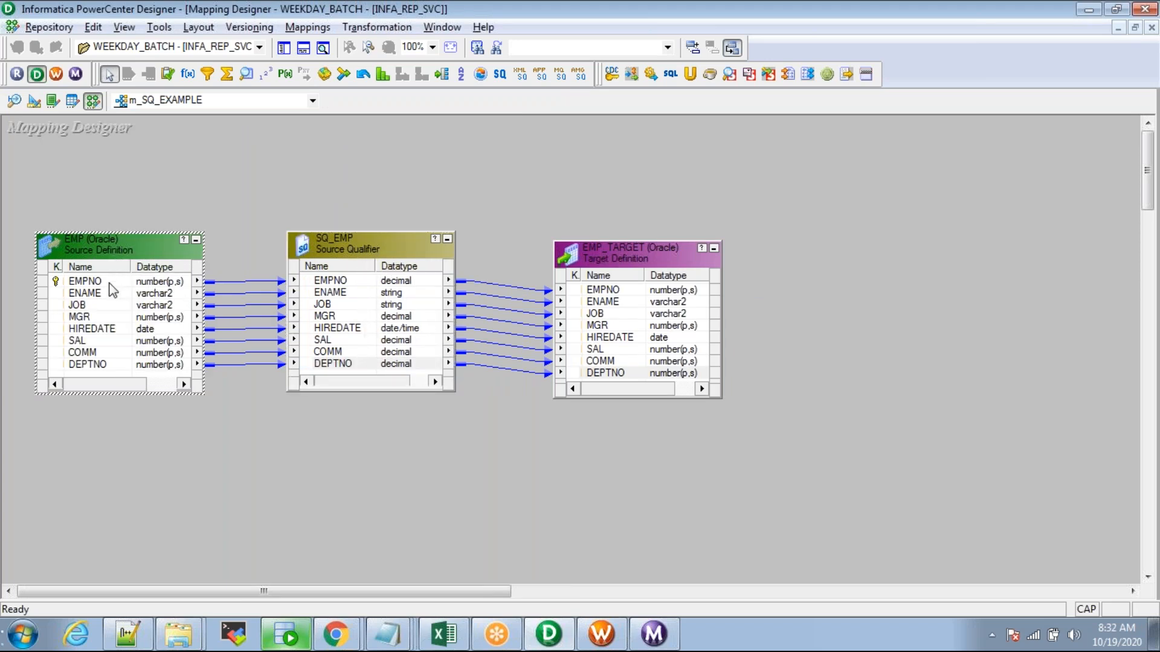
{"action": "left_click", "coordinate": [109, 283]}
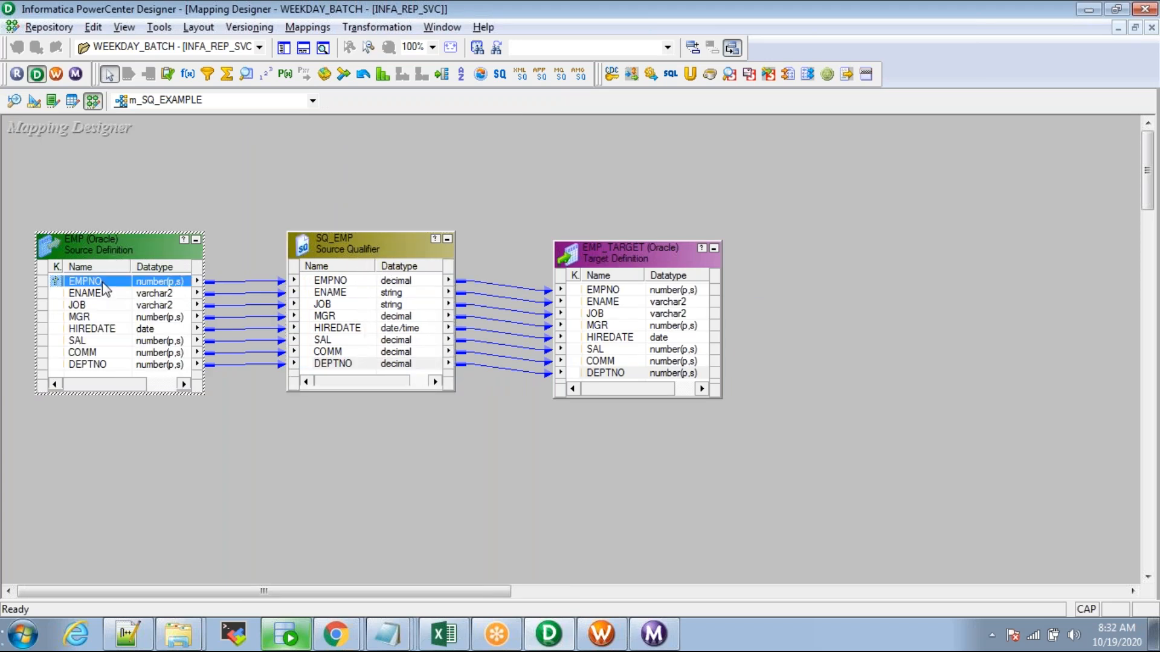
{"action": "left_click", "coordinate": [155, 295]}
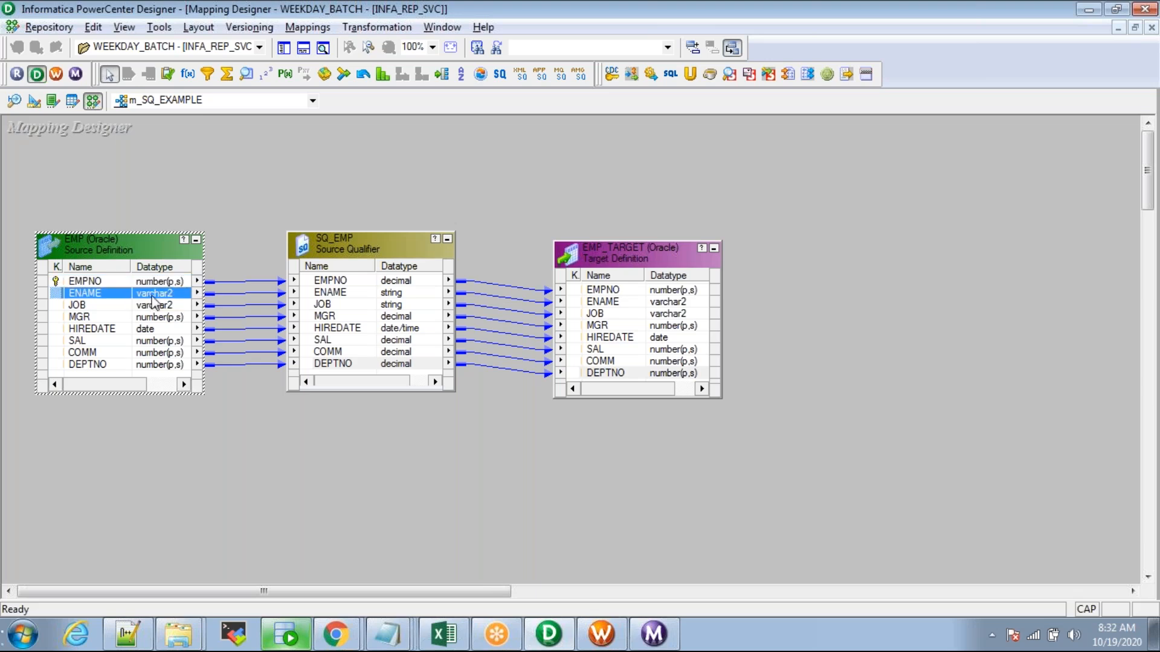
{"action": "left_click", "coordinate": [380, 282]}
{"action": "left_click", "coordinate": [409, 293]}
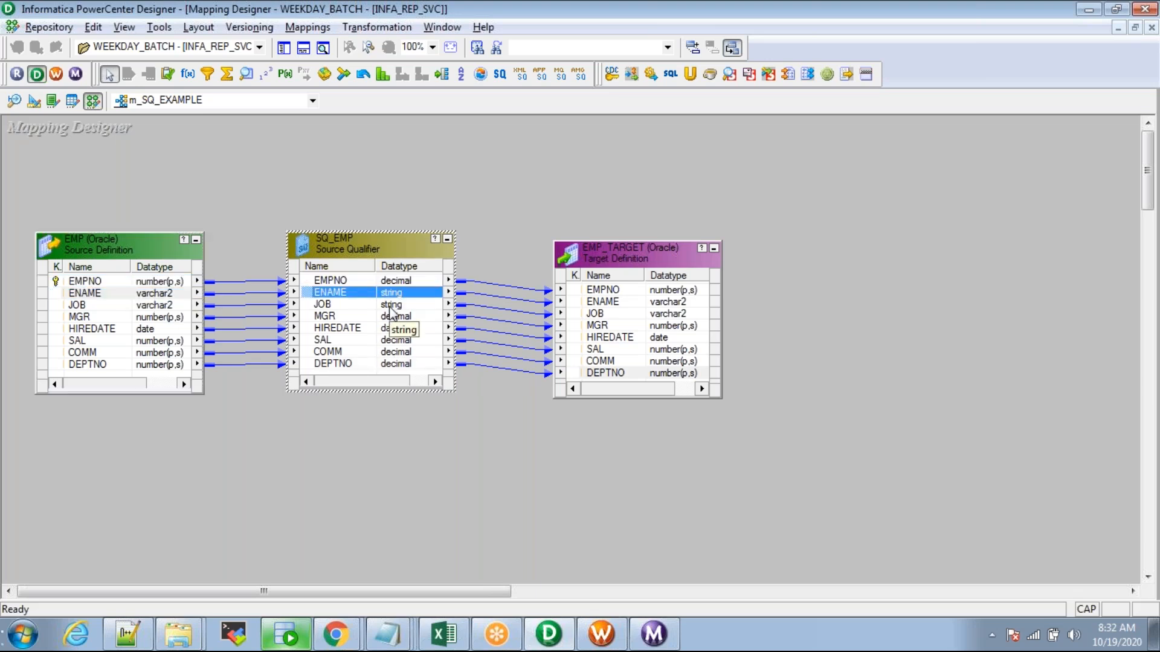
Step: Re-examine SQ_EMP and its ENAME port link after a brief look at Workflow Manager
{"action": "key", "text": "alt+Tab"}
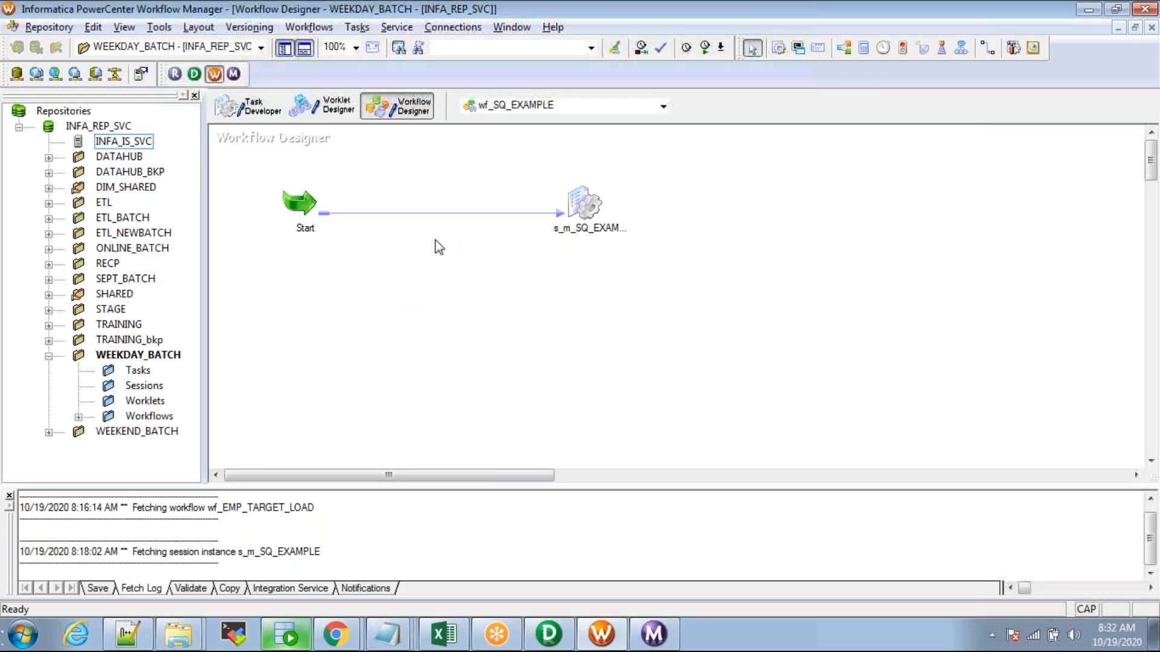
{"action": "key", "text": "alt+Tab"}
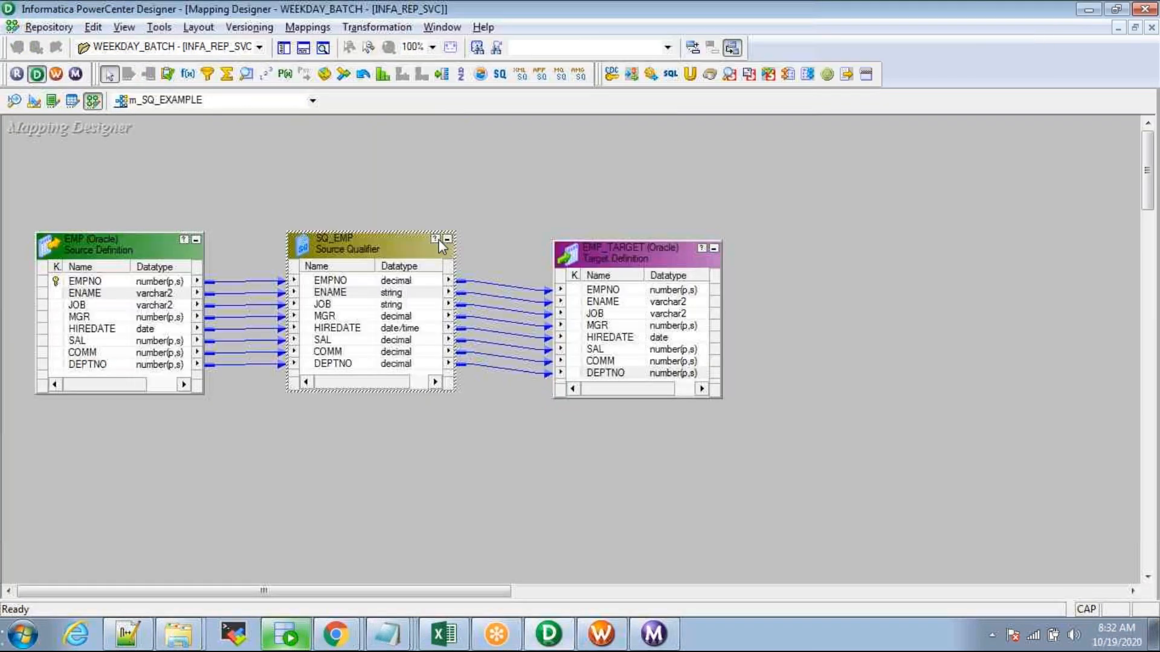
{"action": "left_click_drag", "start_coordinate": [55, 180], "coordinate": [169, 465]}
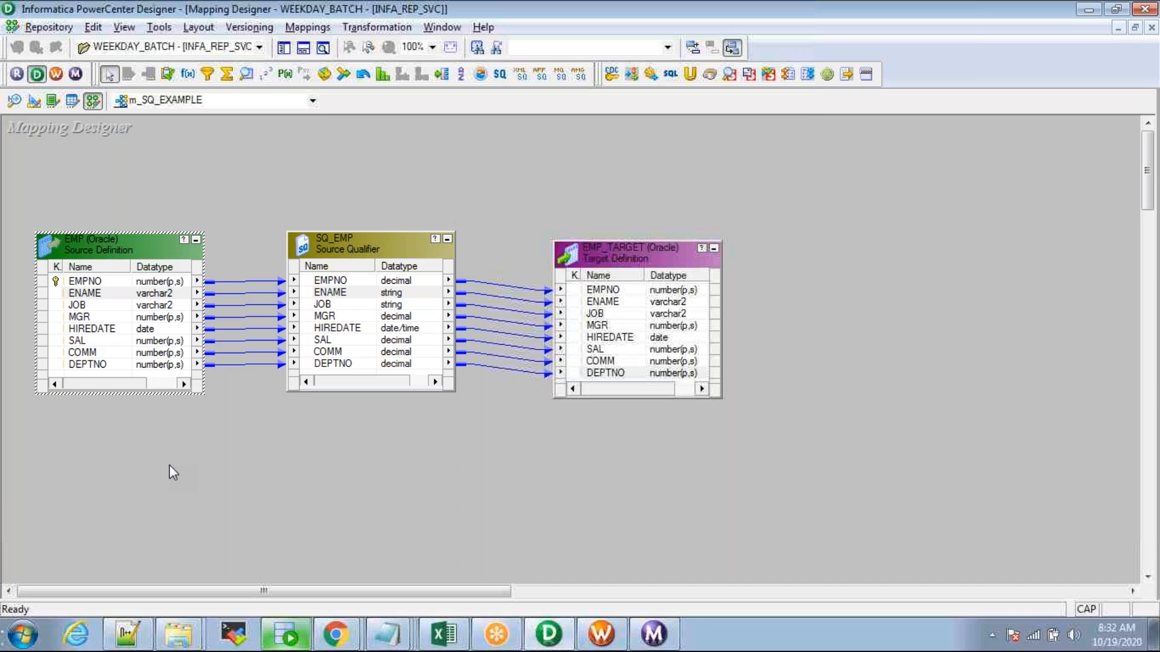
{"action": "left_click", "coordinate": [356, 249]}
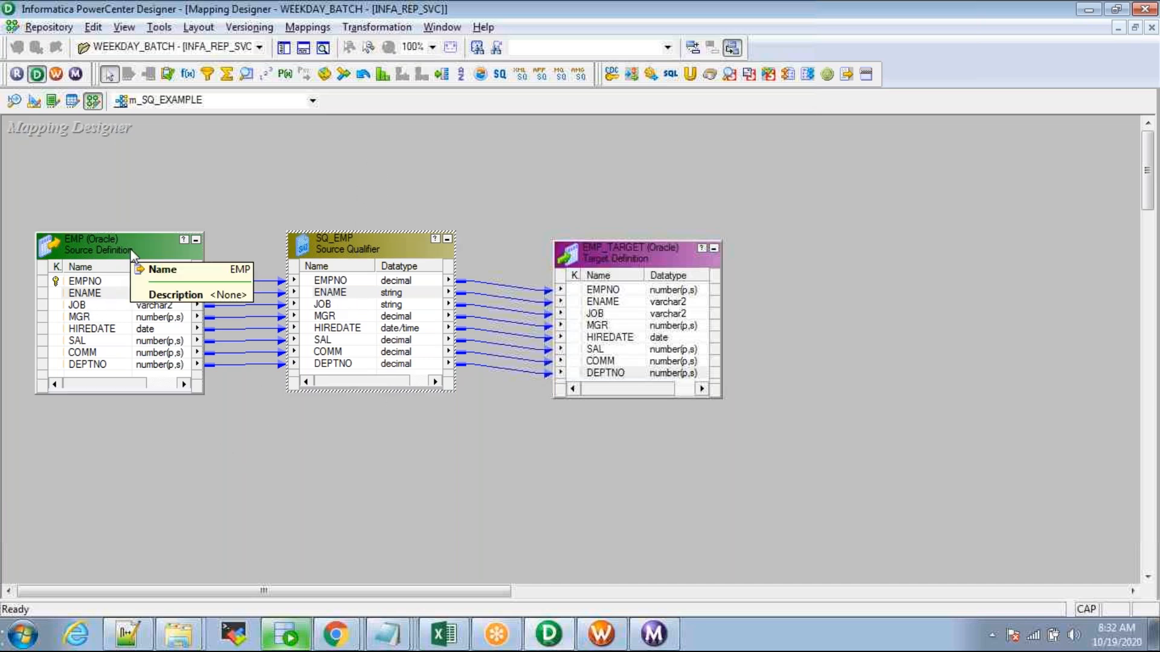
{"action": "left_click", "coordinate": [324, 160]}
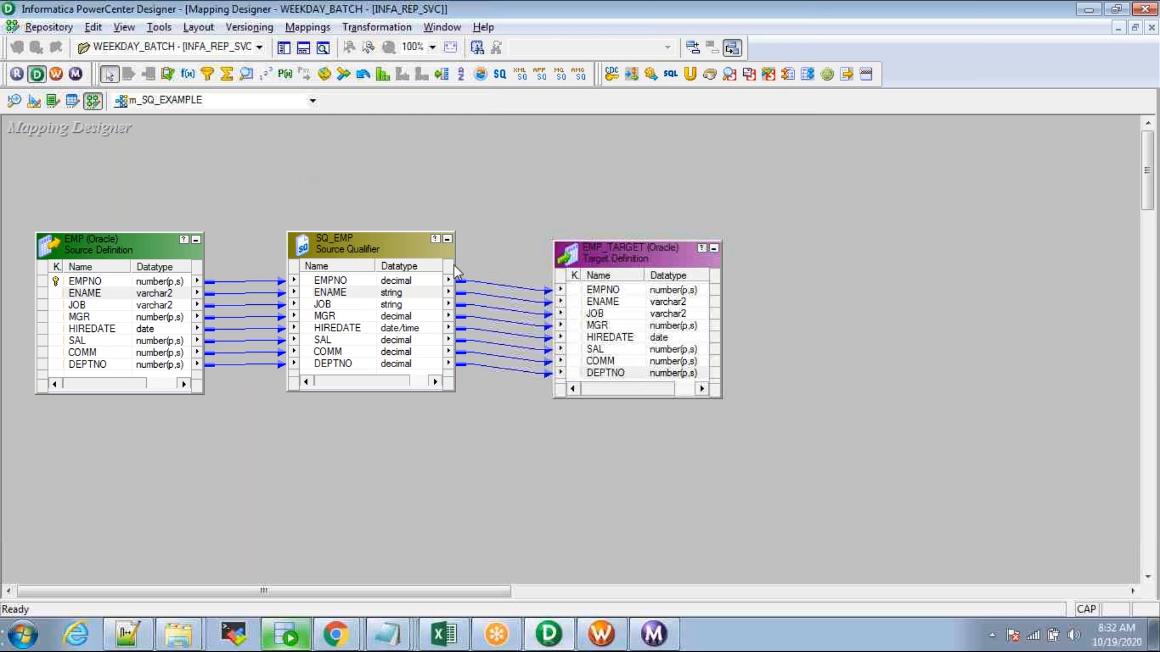
{"action": "left_click", "coordinate": [368, 295]}
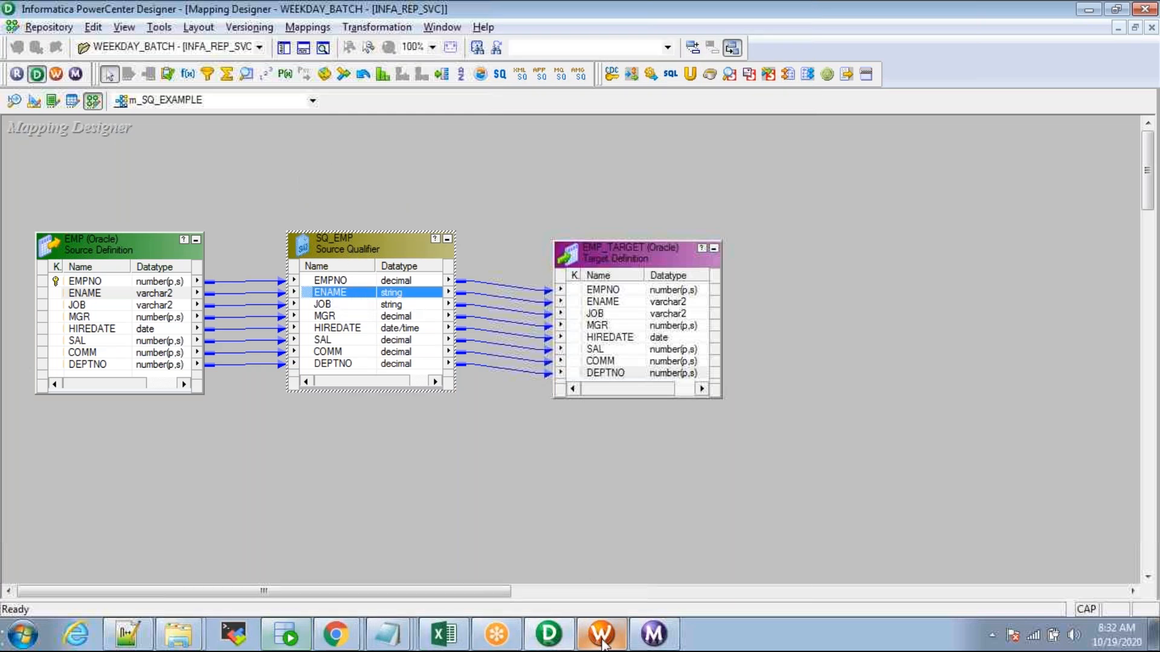
{"action": "left_click", "coordinate": [653, 634]}
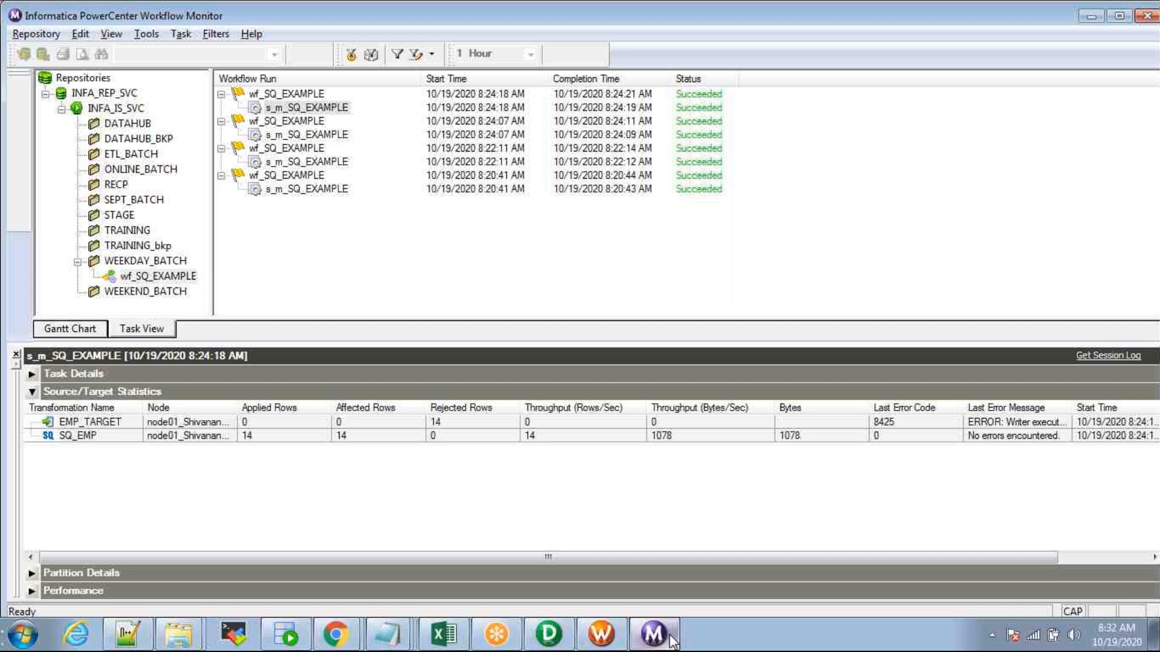
Step: Open the latest s_m_SQ_EXAMPLE run's session log full-screen and look at the commit interval entry
{"action": "right_click", "coordinate": [293, 109]}
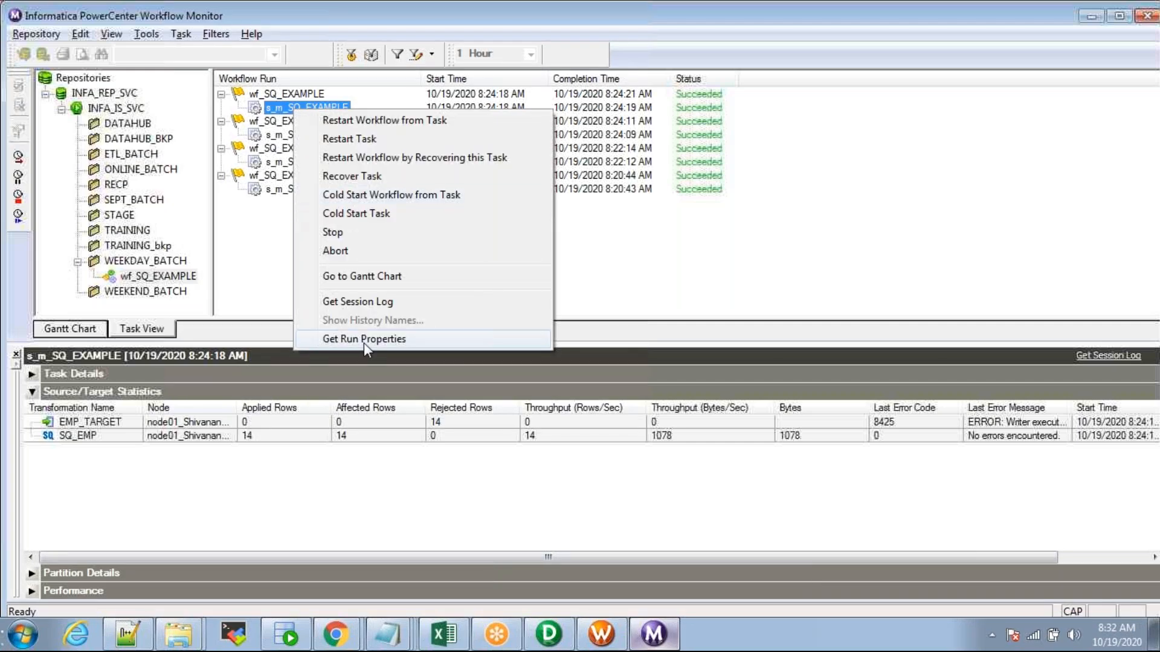
{"action": "left_click", "coordinate": [364, 339]}
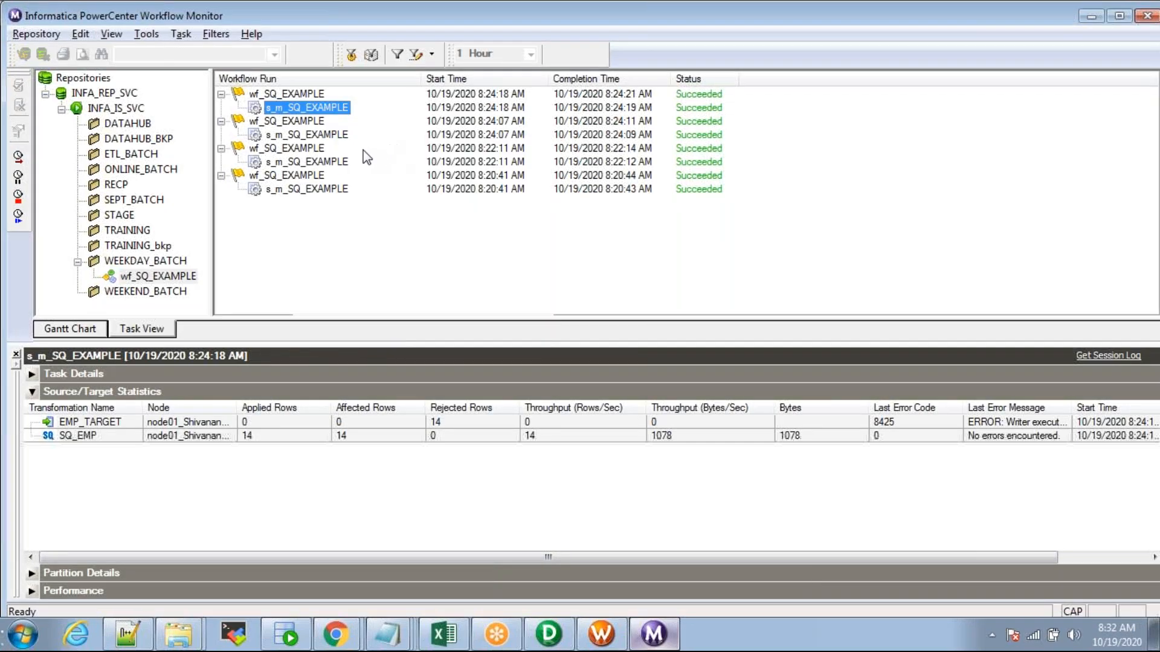
{"action": "right_click", "coordinate": [297, 115]}
{"action": "left_click", "coordinate": [365, 299]}
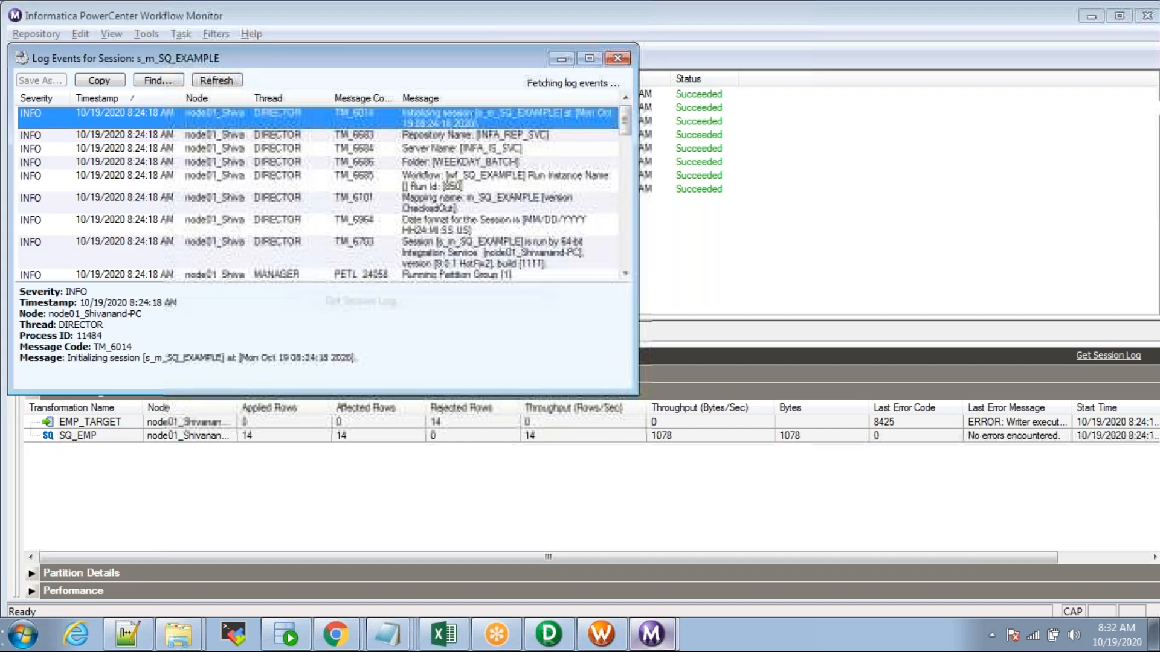
{"action": "left_click", "coordinate": [589, 59]}
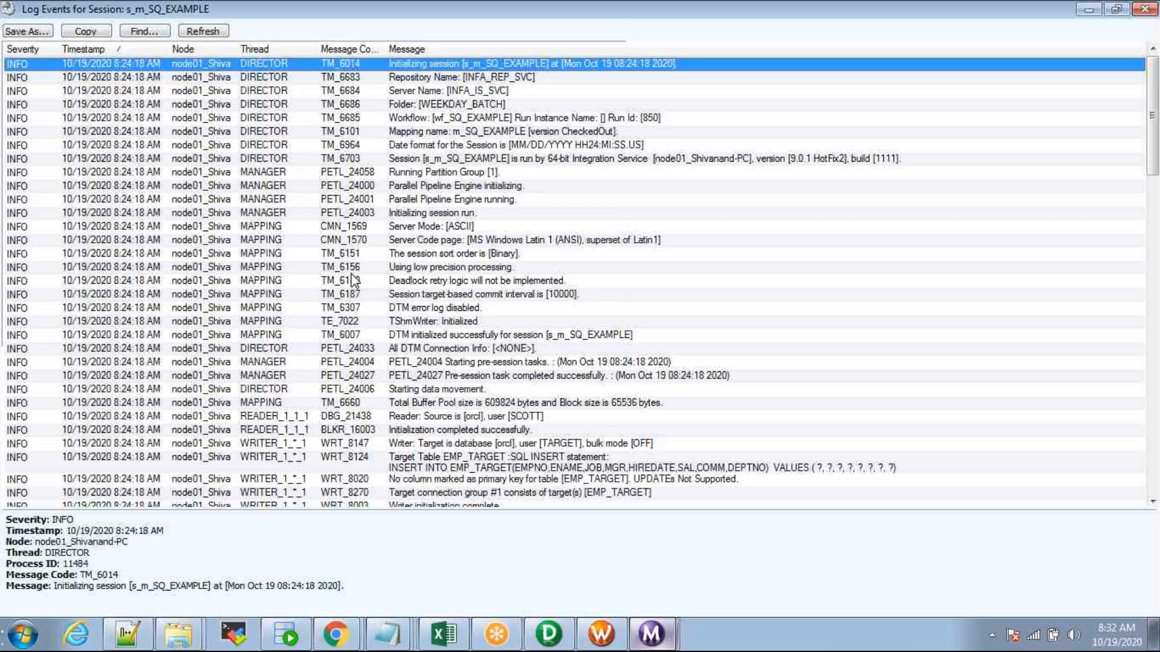
{"action": "left_click", "coordinate": [350, 277]}
{"action": "scroll", "coordinate": [397, 308], "scroll_direction": "down", "scroll_amount": 4}
{"action": "scroll", "coordinate": [396, 310], "scroll_direction": "up", "scroll_amount": 4}
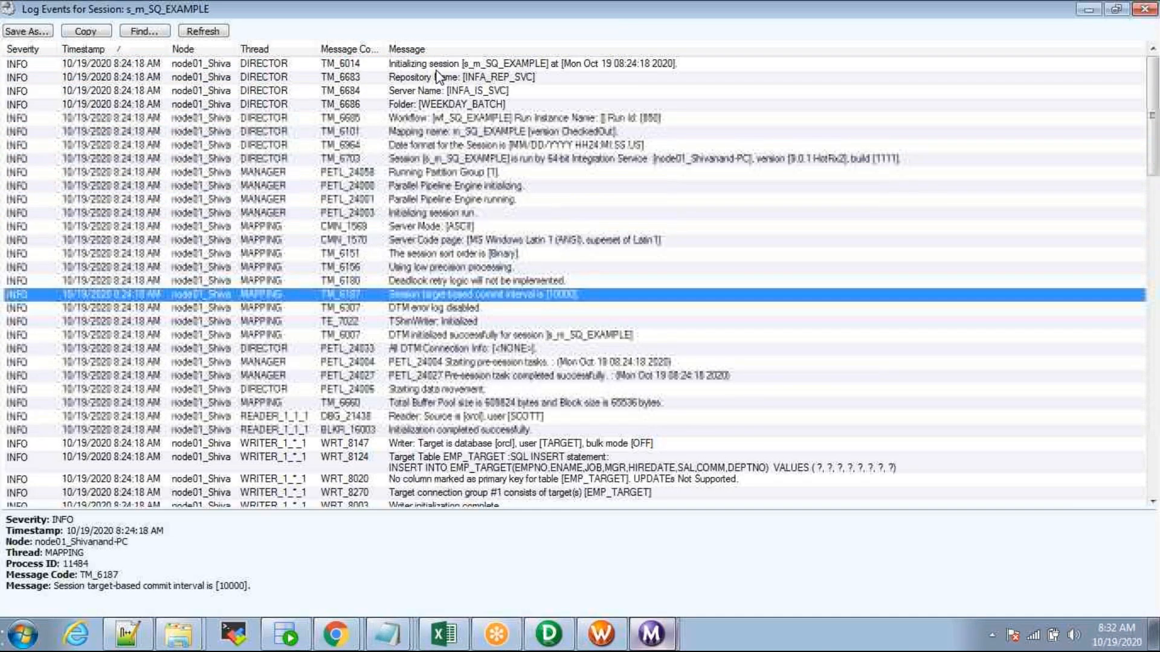
Step: Review the log's server, folder, workflow, mapping and code page entries, scroll to the errors, then close it
{"action": "key", "text": "Home"}
{"action": "left_click", "coordinate": [431, 92]}
{"action": "left_click", "coordinate": [437, 105]}
{"action": "left_click", "coordinate": [447, 118]}
{"action": "left_click", "coordinate": [455, 132]}
{"action": "left_click", "coordinate": [433, 241]}
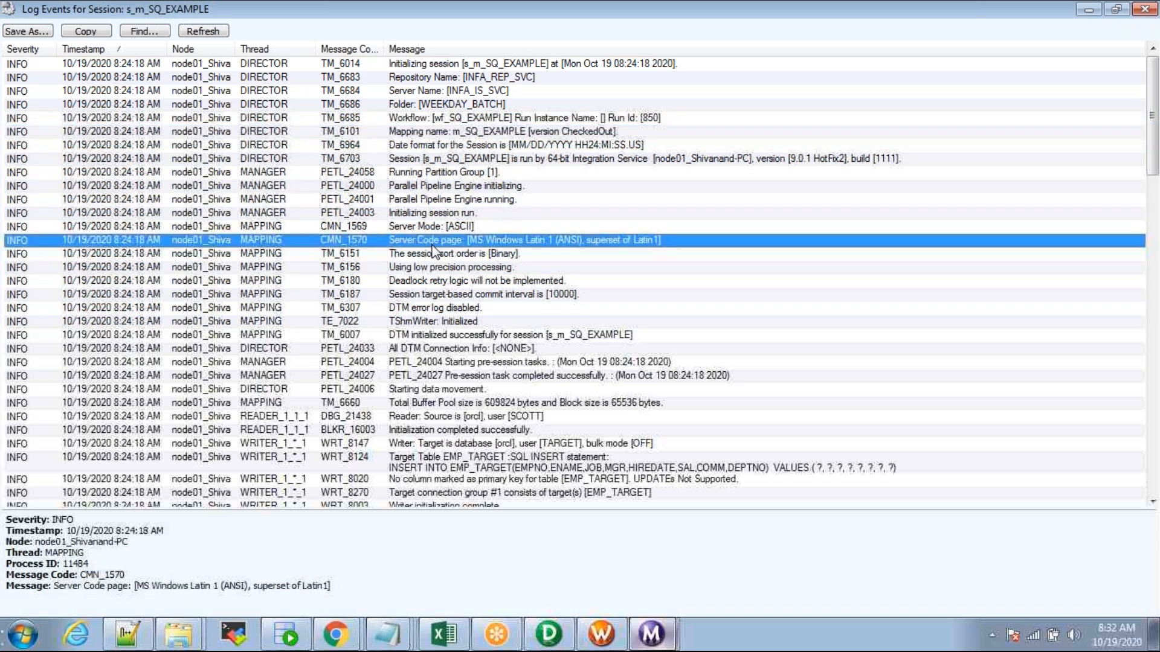
{"action": "scroll", "coordinate": [446, 258], "scroll_direction": "down", "scroll_amount": 8}
{"action": "scroll", "coordinate": [447, 259], "scroll_direction": "down", "scroll_amount": 6}
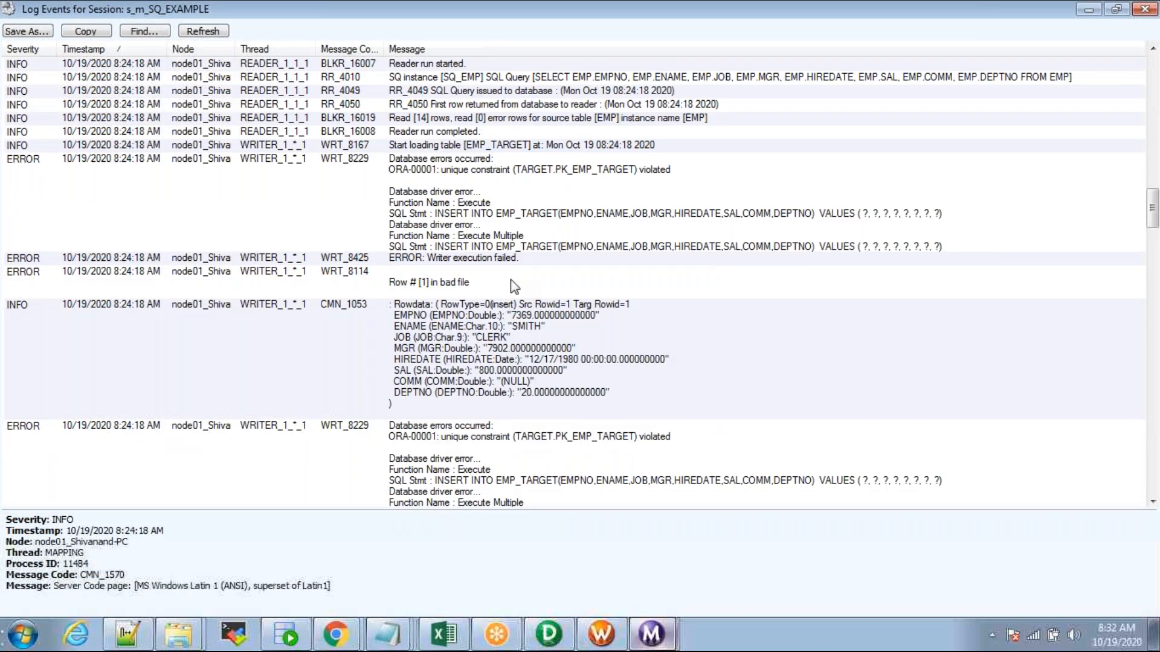
{"action": "left_click", "coordinate": [1145, 8]}
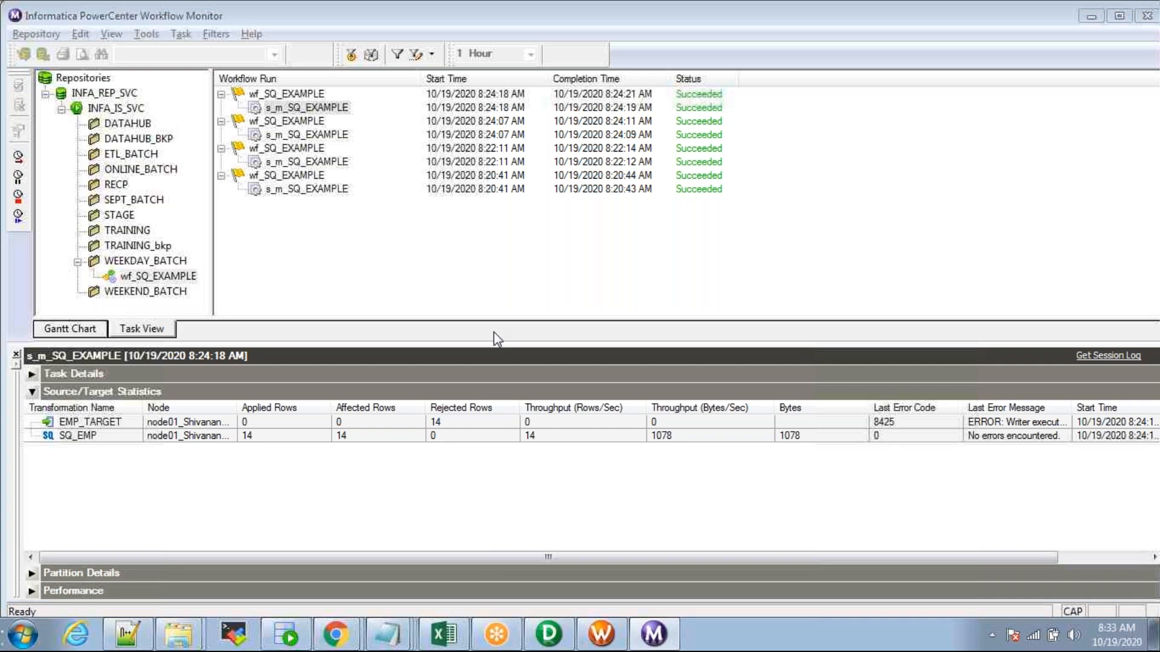
Step: Back in Workflow Manager, save and dismiss the no-changes message
{"action": "key", "text": "alt+Tab"}
{"action": "key", "text": "alt+Tab"}
{"action": "key", "text": "alt+Tab"}
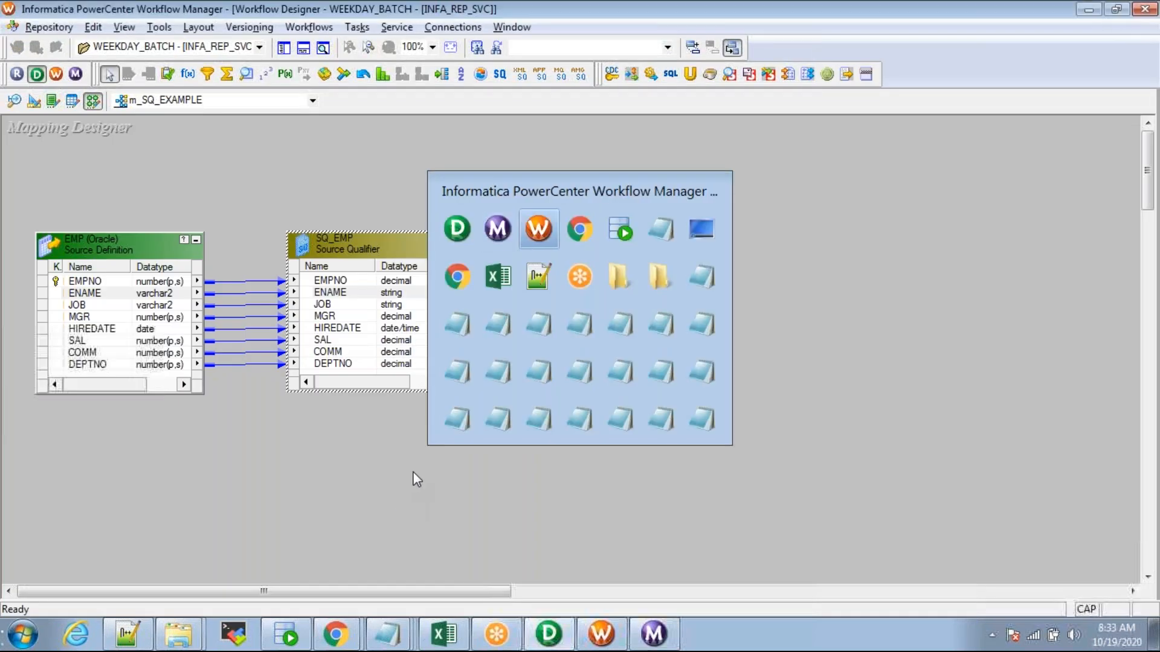
{"action": "key", "text": "ctrl+s"}
{"action": "left_click", "coordinate": [738, 371]}
Step: Start wf_SQ_EXAMPLE again and follow the new run in Workflow Monitor
{"action": "right_click", "coordinate": [445, 228]}
{"action": "left_click", "coordinate": [492, 423]}
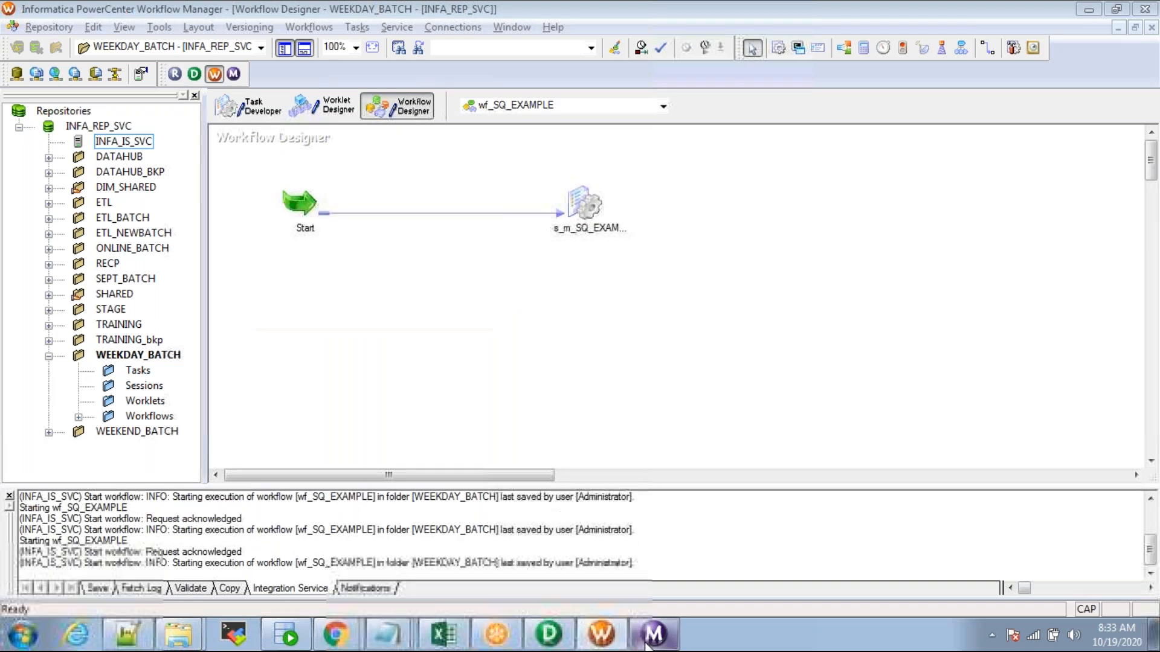
{"action": "left_click", "coordinate": [644, 642]}
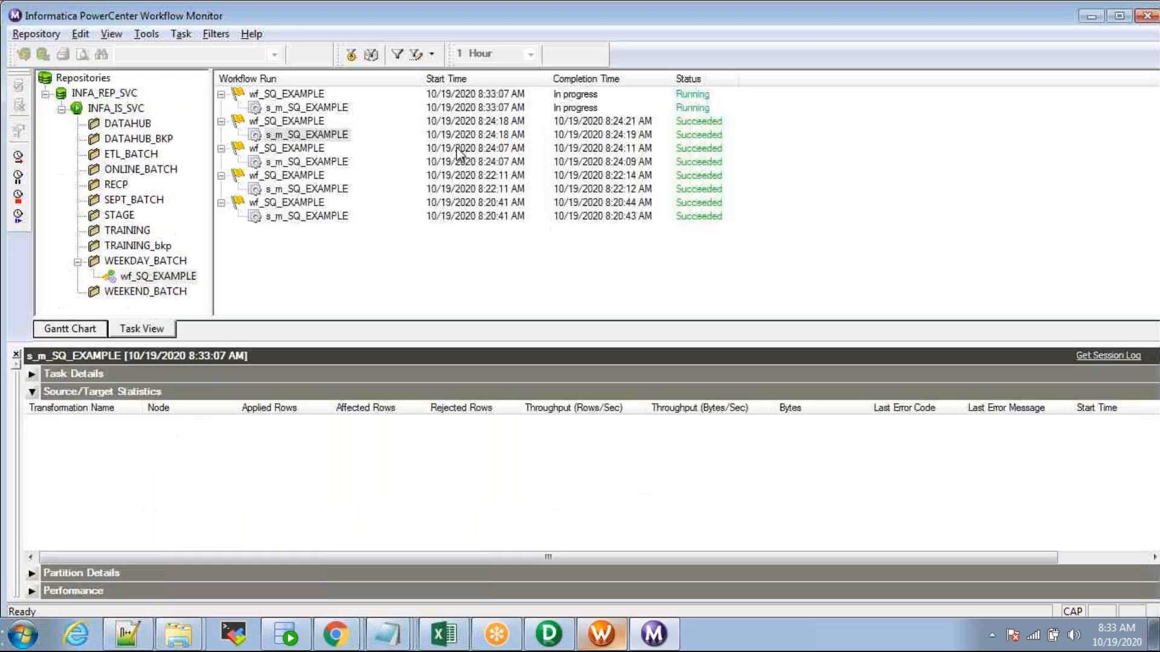
Step: Open the new run's session log, search for SELECT, and select the SQ_EMP query message text
{"action": "right_click", "coordinate": [284, 113]}
{"action": "left_click", "coordinate": [362, 302]}
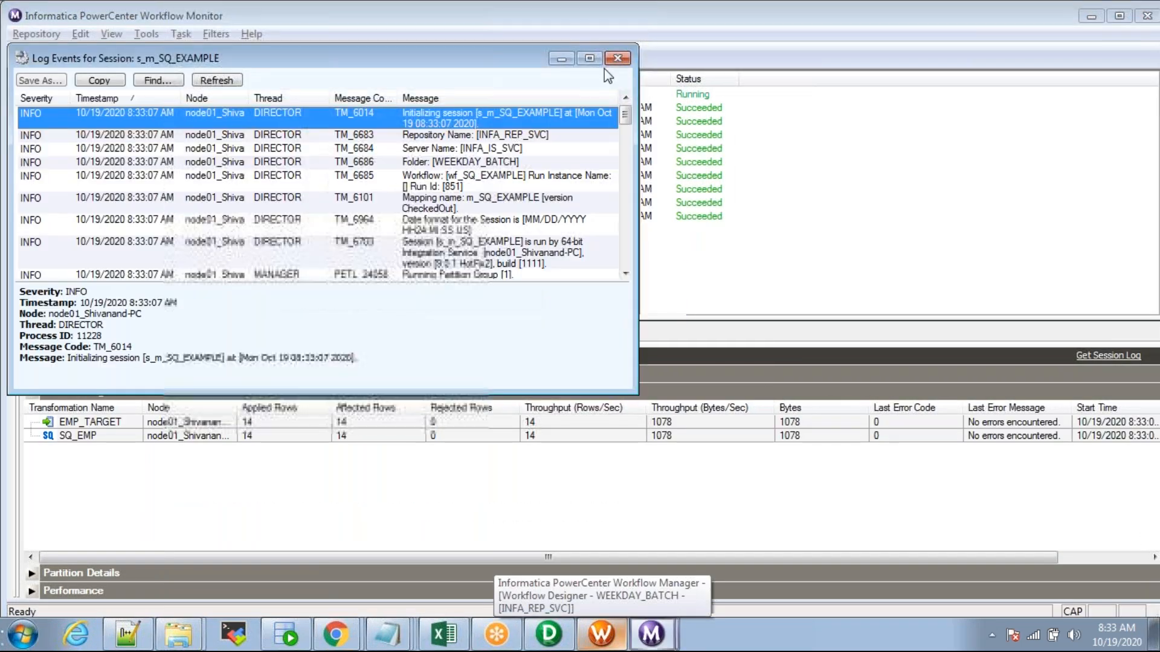
{"action": "left_click", "coordinate": [590, 58]}
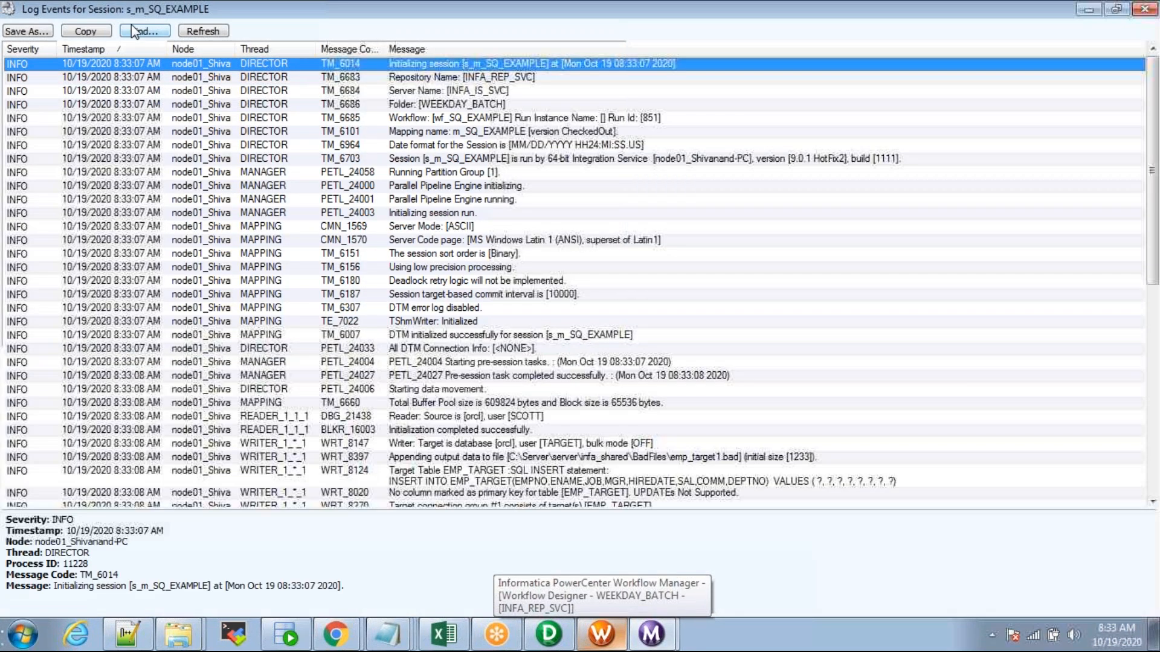
{"action": "left_click", "coordinate": [132, 27]}
{"action": "type", "text": "SEELECT"}
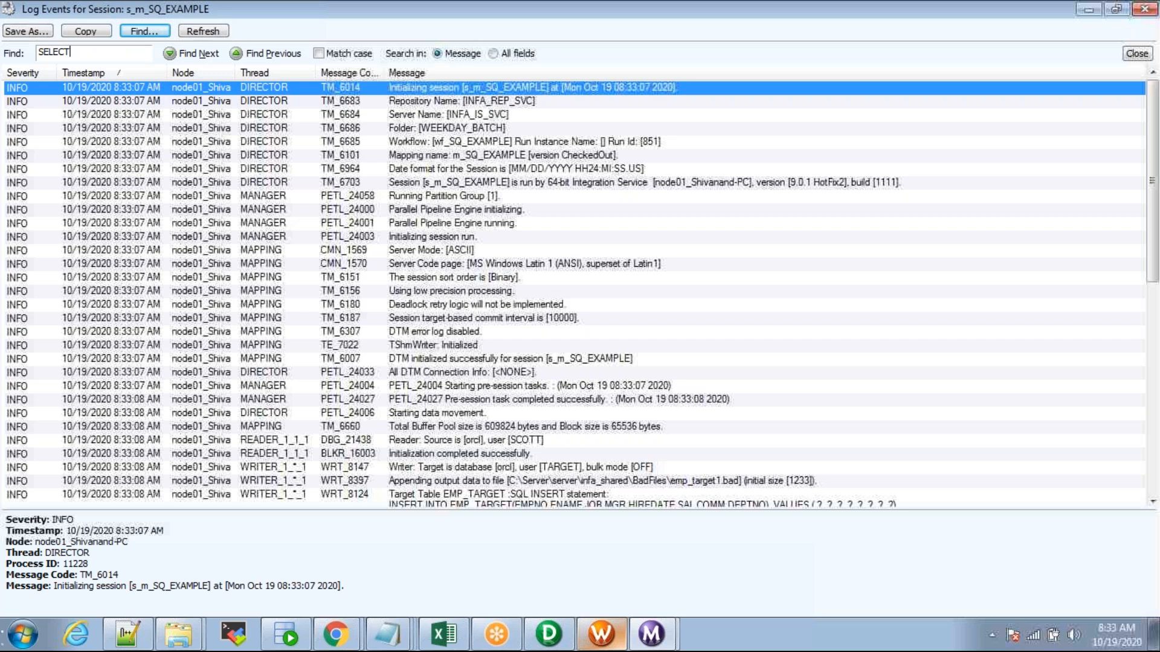
{"action": "key", "text": "Return"}
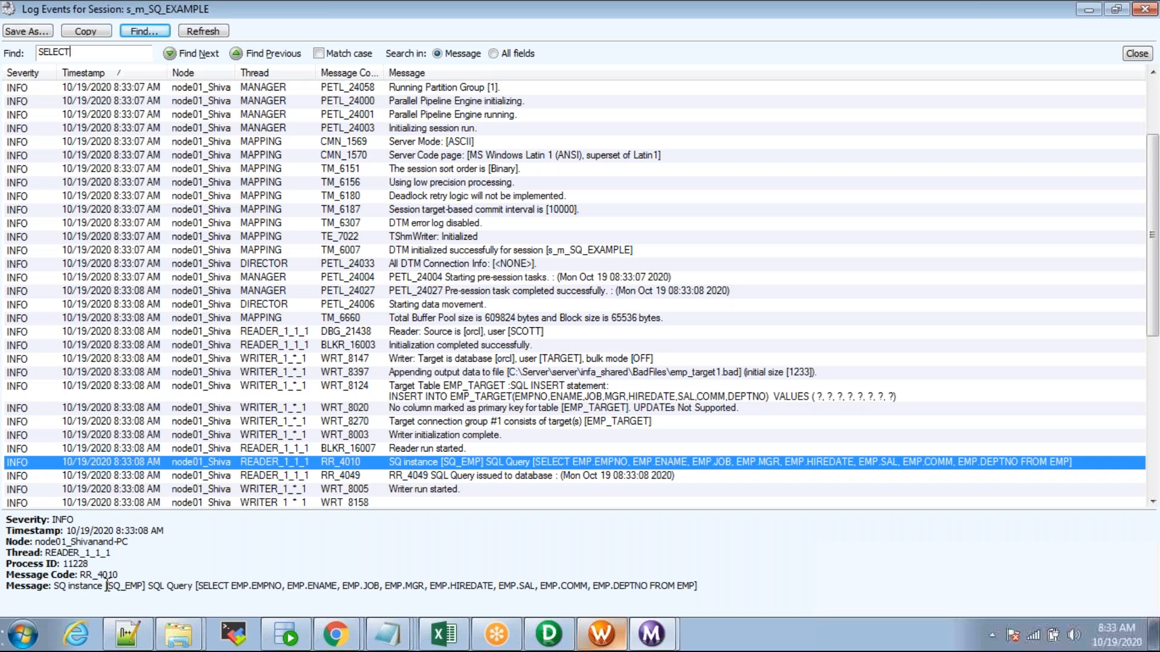
{"action": "left_click_drag", "start_coordinate": [53, 587], "coordinate": [714, 583]}
{"action": "key", "text": "ctrl+c"}
Step: Paste the SQ_EMP query into the SCOTT worksheet, strip the log prefix and stray bracket, add ';' and run it
{"action": "left_click", "coordinate": [286, 635]}
{"action": "left_click", "coordinate": [208, 89]}
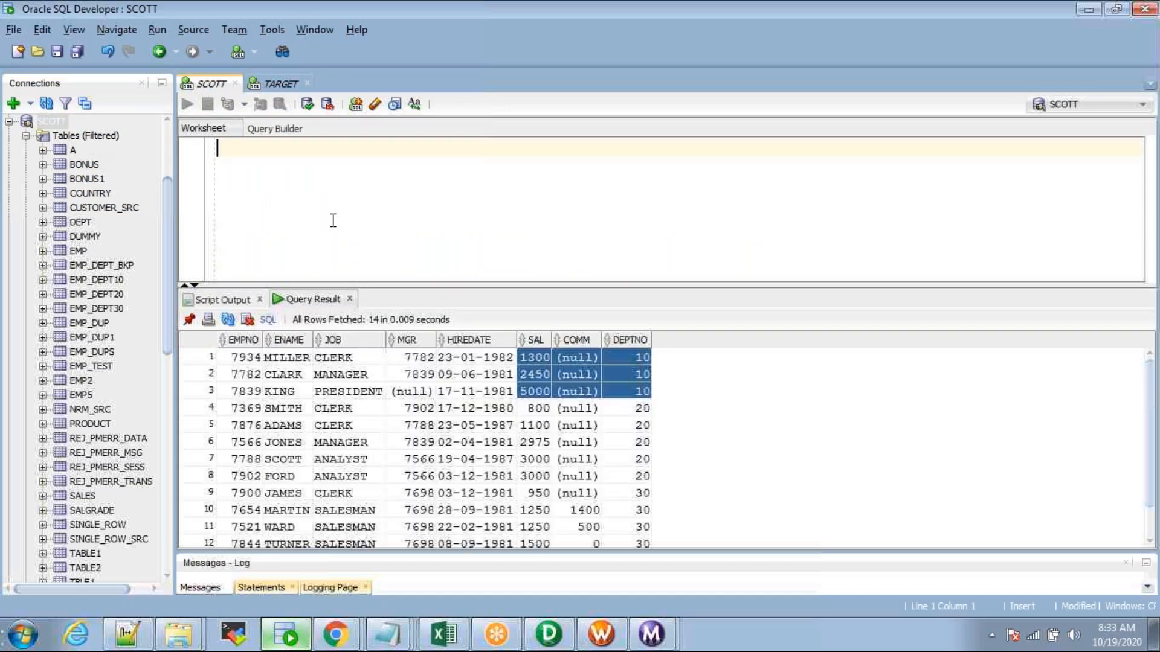
{"action": "key", "text": "ctrl+v"}
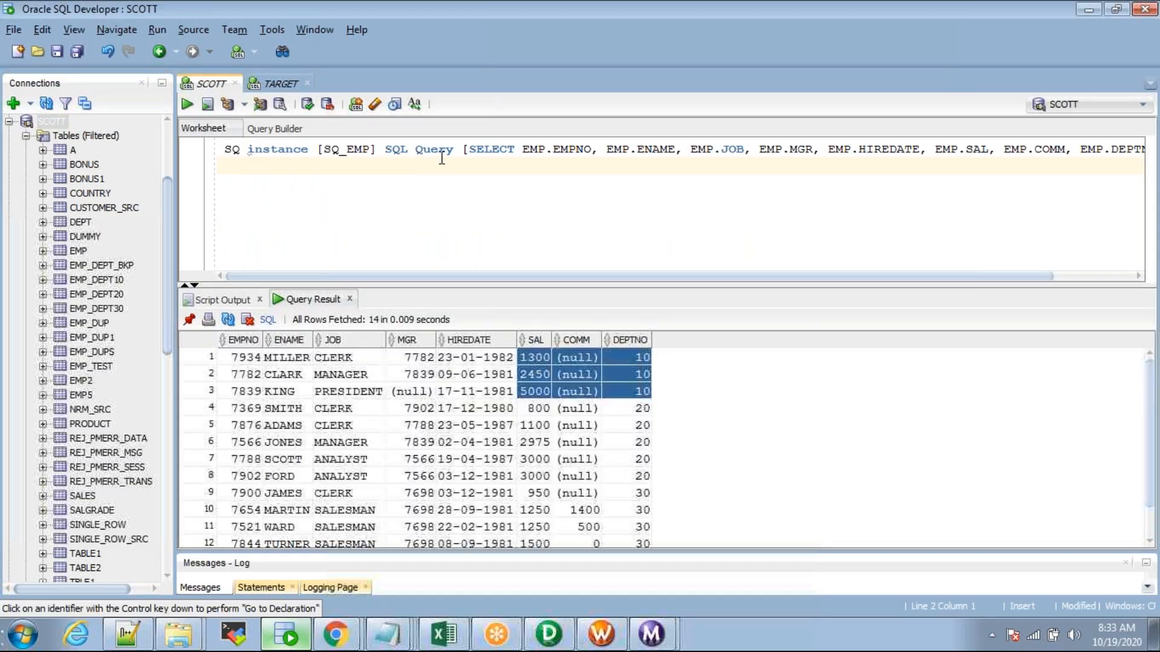
{"action": "left_click_drag", "start_coordinate": [469, 149], "coordinate": [196, 147]}
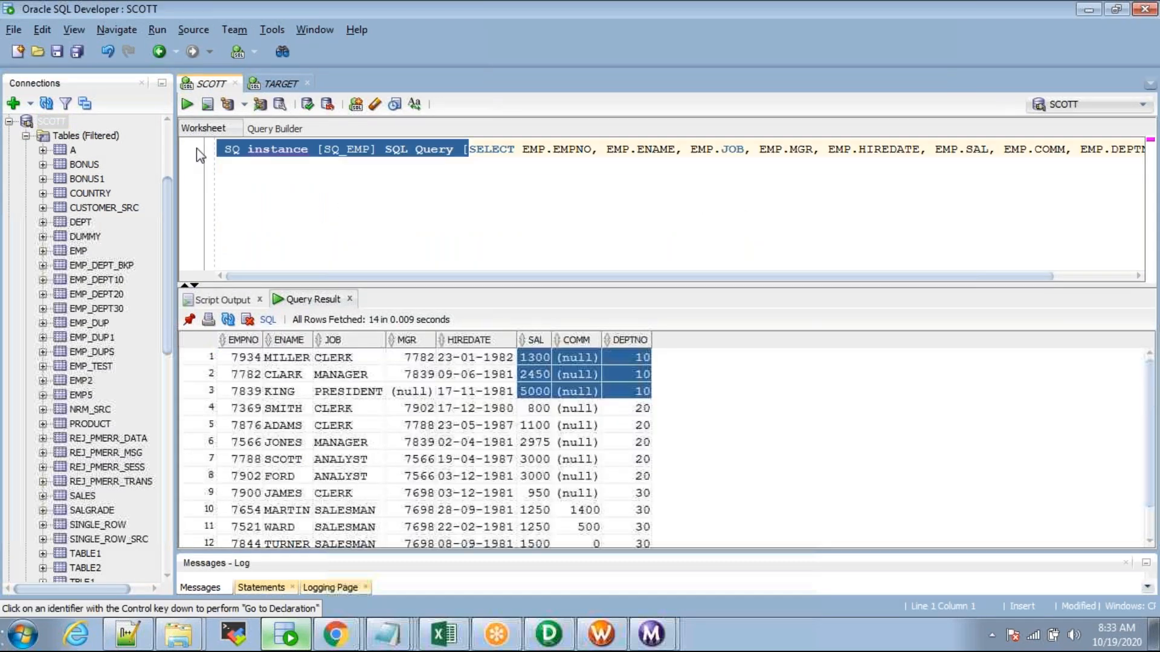
{"action": "key", "text": "Delete"}
{"action": "left_click", "coordinate": [748, 151]}
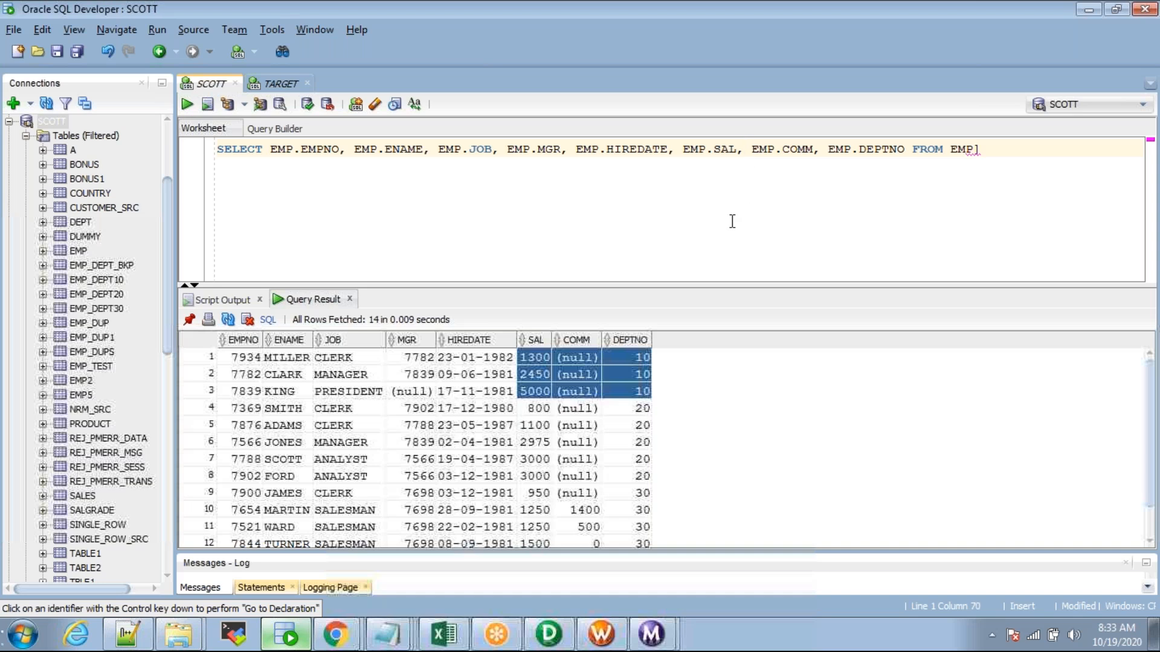
{"action": "key", "text": "Right"}
{"action": "key", "text": "Return"}
{"action": "left_click", "coordinate": [456, 175]}
{"action": "key", "text": "BackSpace"}
{"action": "key", "text": "BackSpace"}
{"action": "type", "text": ";"}
{"action": "key", "text": "ctrl+Return"}
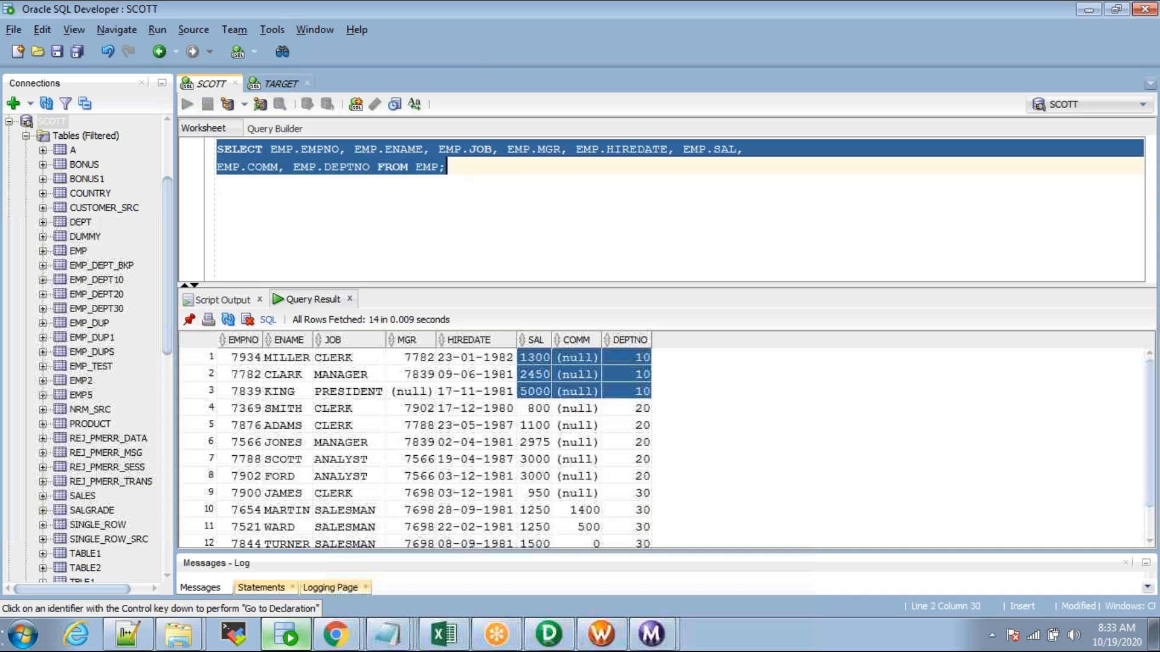
Step: Review the 14 returned EMP rows and highlight the EMP table name in the query
{"action": "left_click_drag", "start_coordinate": [627, 286], "coordinate": [634, 220]}
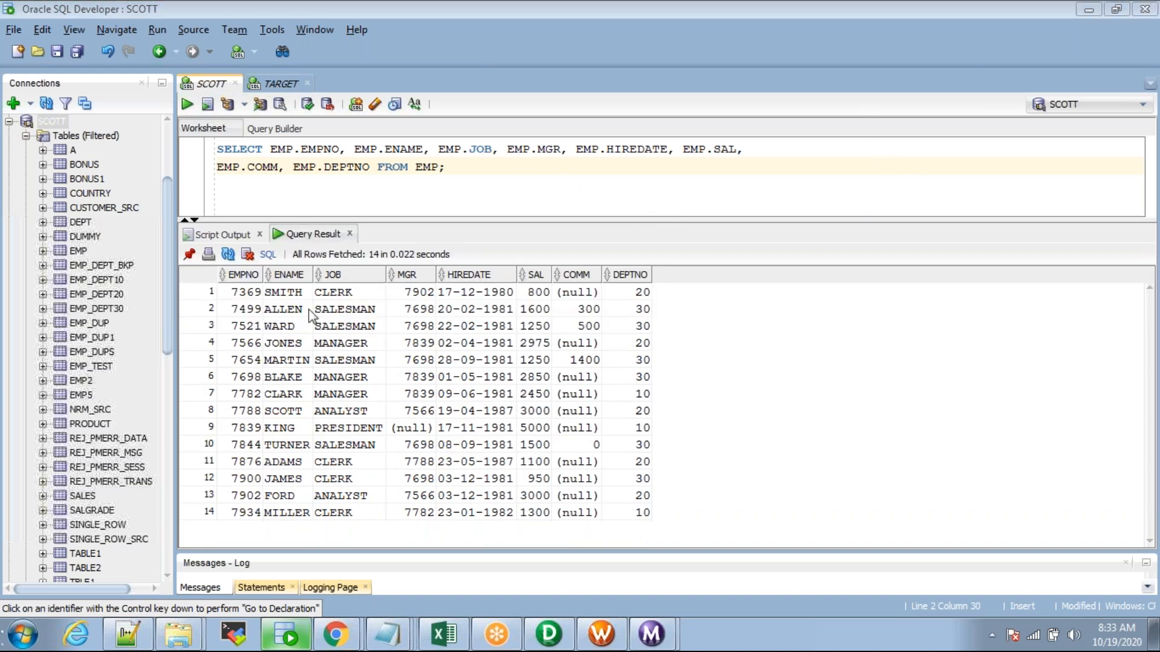
{"action": "left_click_drag", "start_coordinate": [252, 295], "coordinate": [417, 512]}
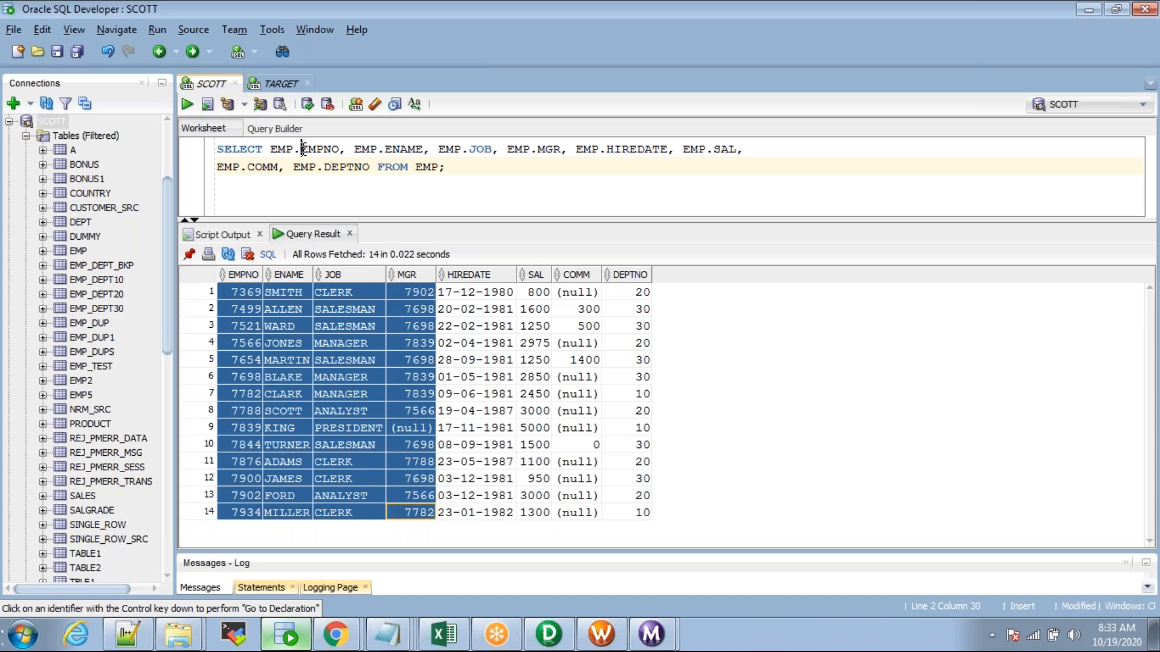
{"action": "double_click", "coordinate": [431, 167]}
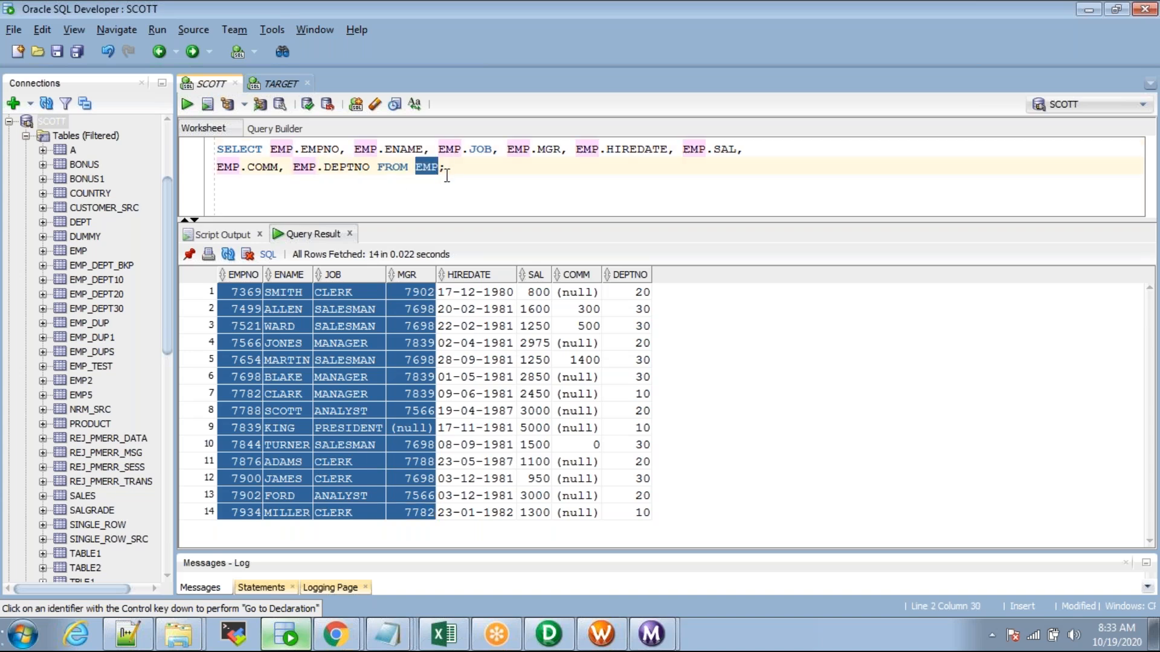
{"action": "key", "text": "alt+Tab"}
{"action": "key", "text": "Tab"}
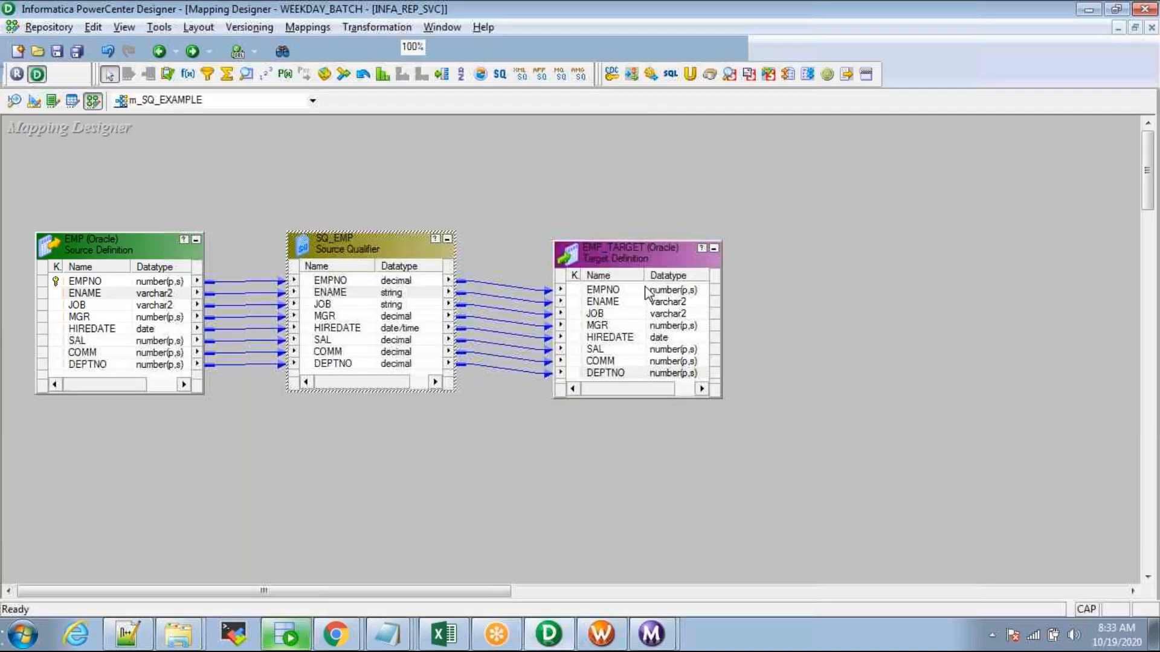
Step: Spread SQ_EMP and EMP_TARGET apart and select the eight SQ_EMP-to-EMP_TARGET links
{"action": "left_click_drag", "start_coordinate": [361, 247], "coordinate": [332, 256]}
{"action": "left_click_drag", "start_coordinate": [461, 234], "coordinate": [491, 476]}
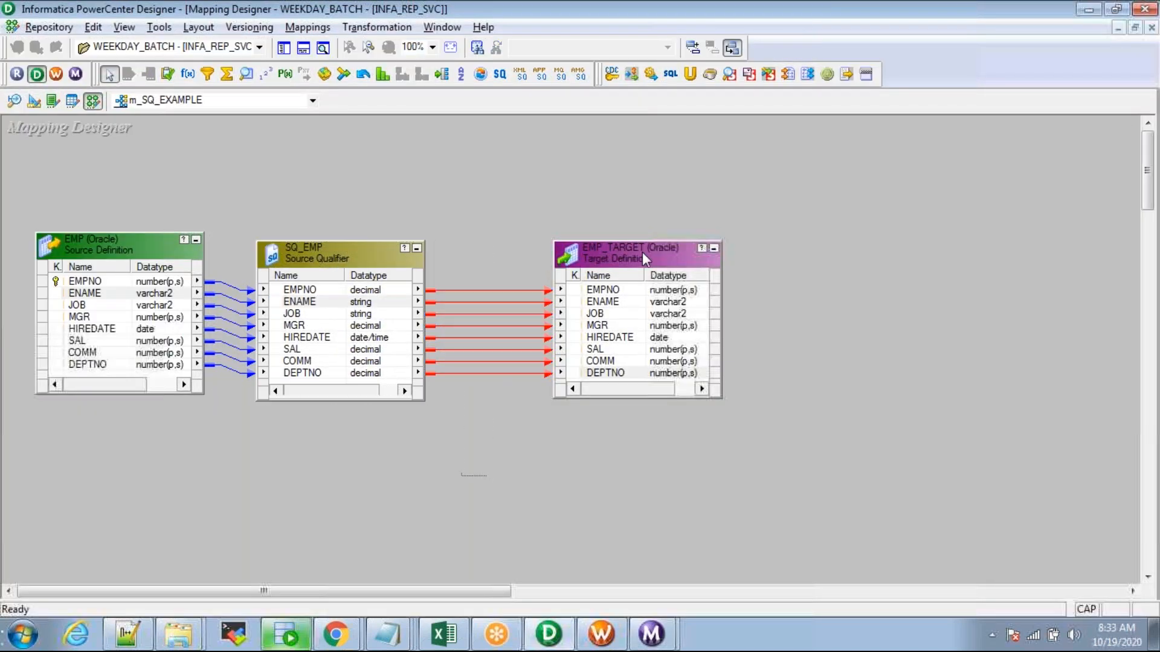
{"action": "left_click_drag", "start_coordinate": [670, 259], "coordinate": [727, 258]}
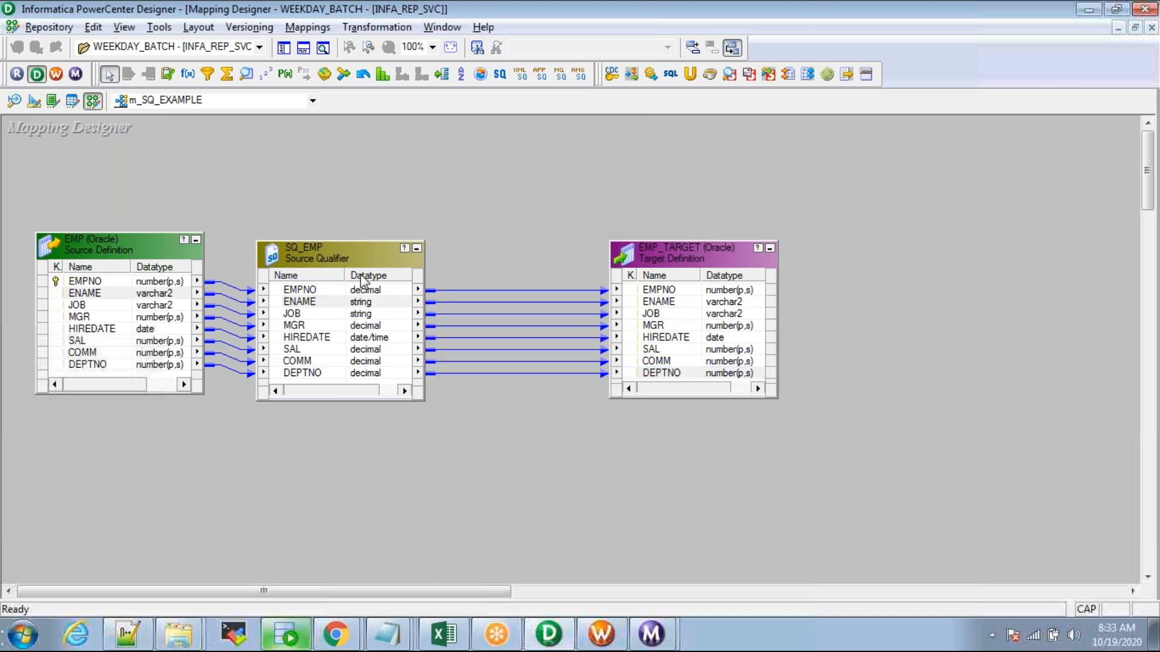
{"action": "left_click", "coordinate": [323, 261]}
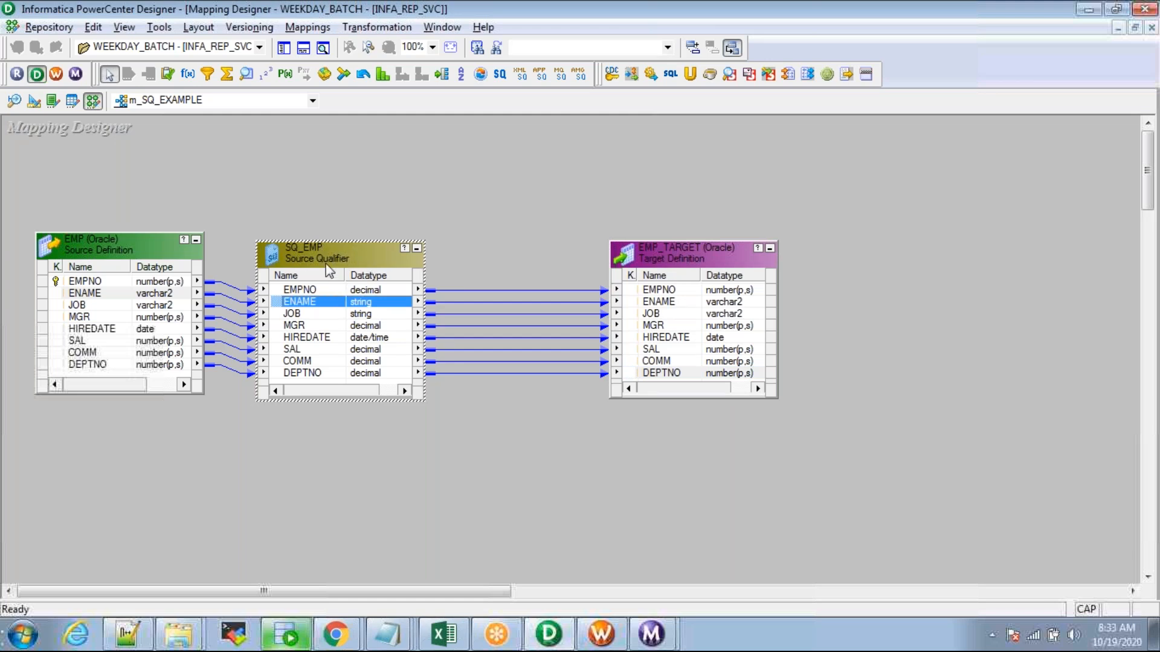
{"action": "left_click_drag", "start_coordinate": [509, 298], "coordinate": [526, 466]}
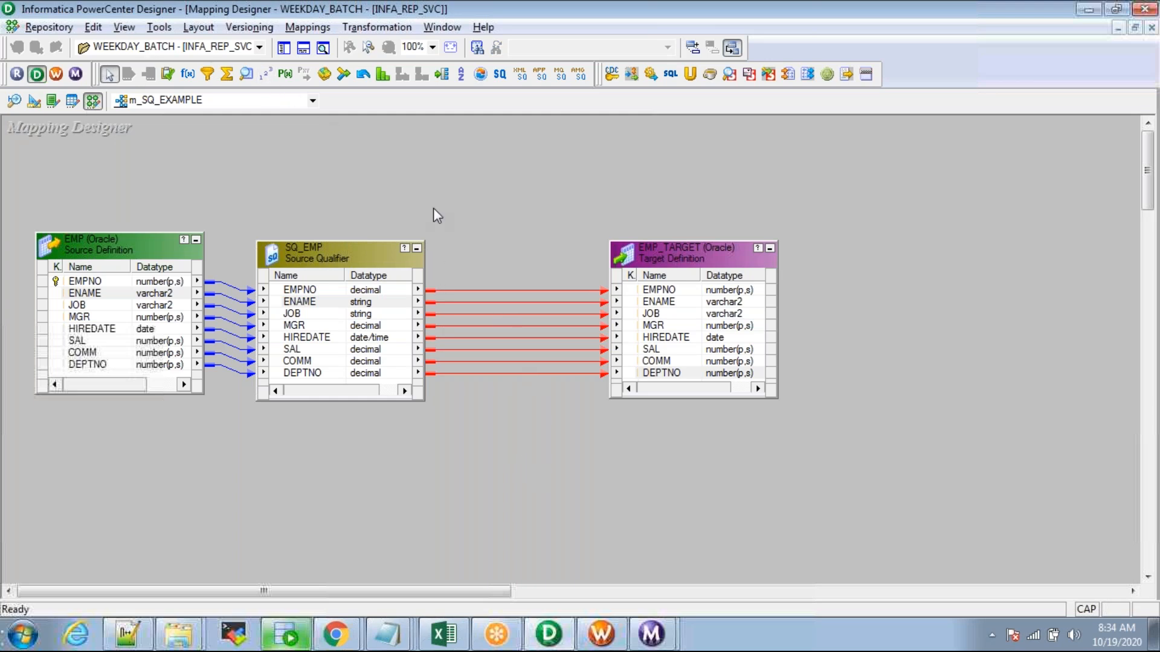
{"action": "left_click_drag", "start_coordinate": [692, 262], "coordinate": [765, 263]}
{"action": "left_click", "coordinate": [527, 251]}
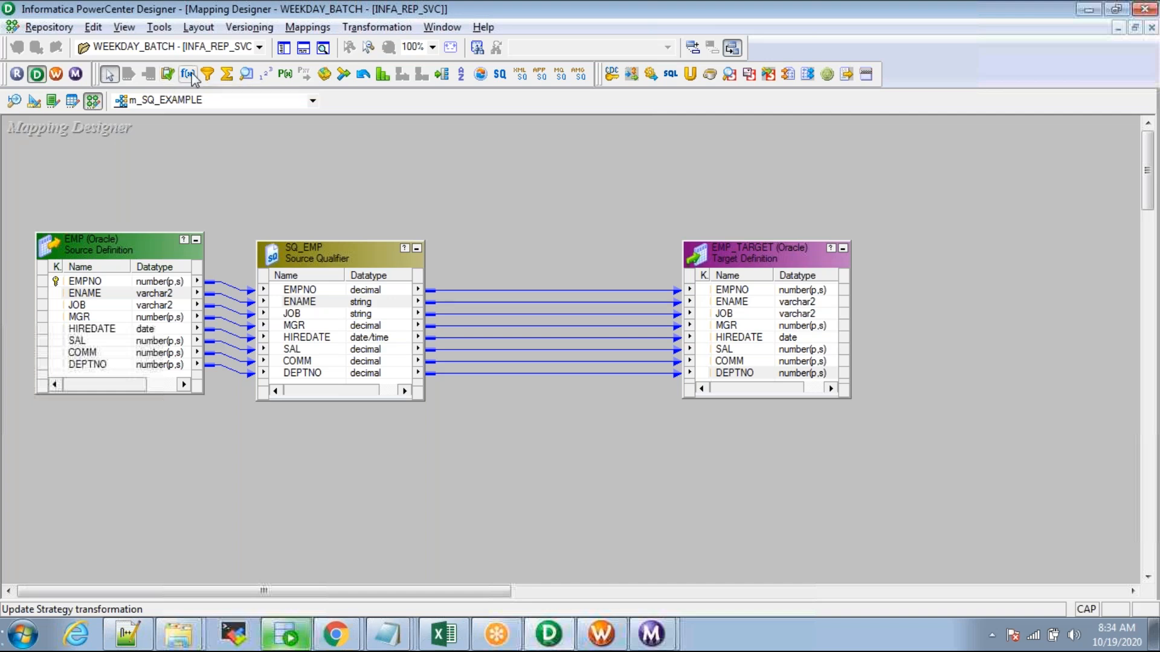
{"action": "left_click_drag", "start_coordinate": [538, 240], "coordinate": [534, 452]}
{"action": "left_click", "coordinate": [320, 252]}
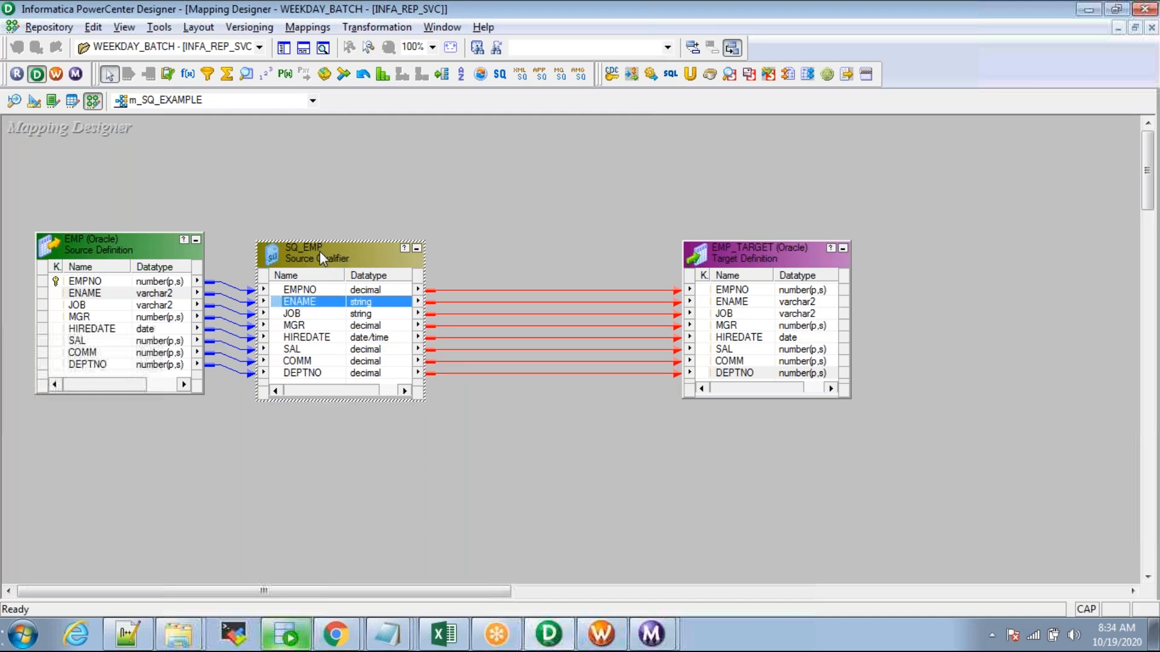
{"action": "left_click", "coordinate": [772, 255]}
{"action": "left_click", "coordinate": [553, 235]}
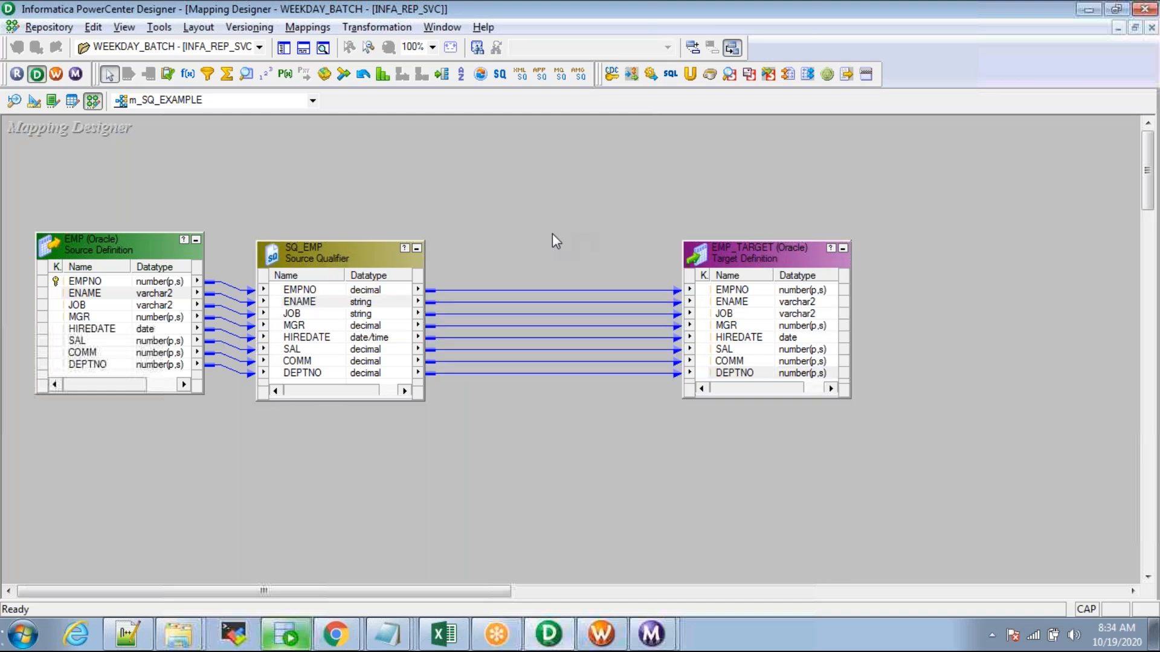
Step: Move EMP to the canvas's left edge and reposition SQ_EMP beside it
{"action": "left_click_drag", "start_coordinate": [133, 238], "coordinate": [67, 298]}
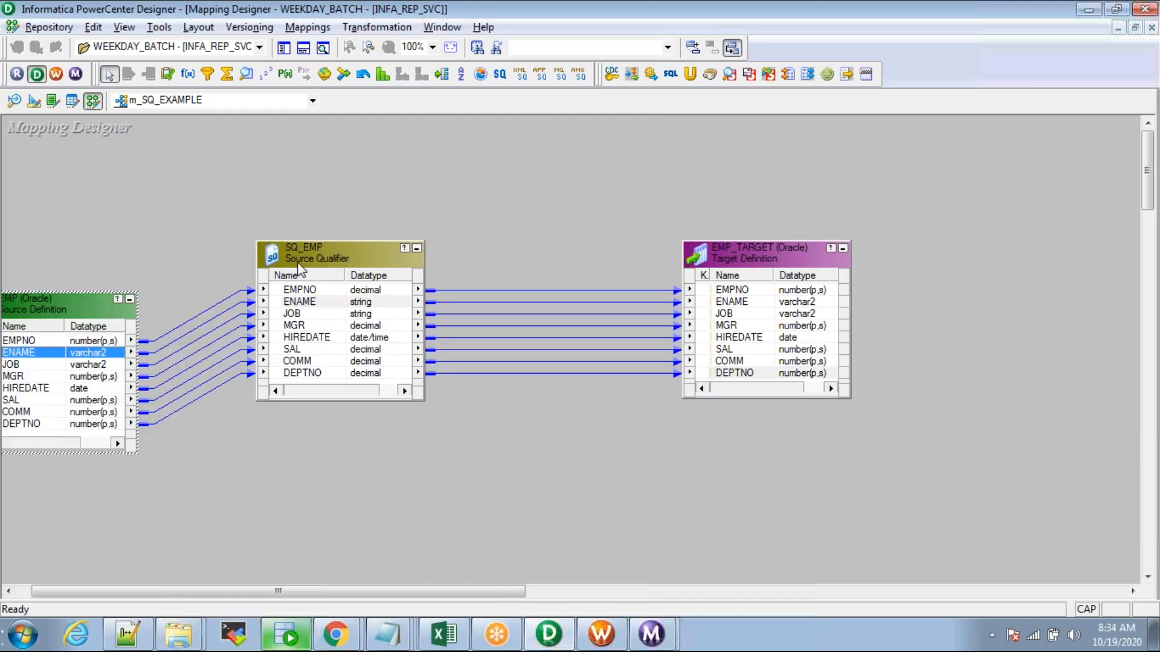
{"action": "left_click", "coordinate": [338, 261]}
{"action": "left_click", "coordinate": [132, 241]}
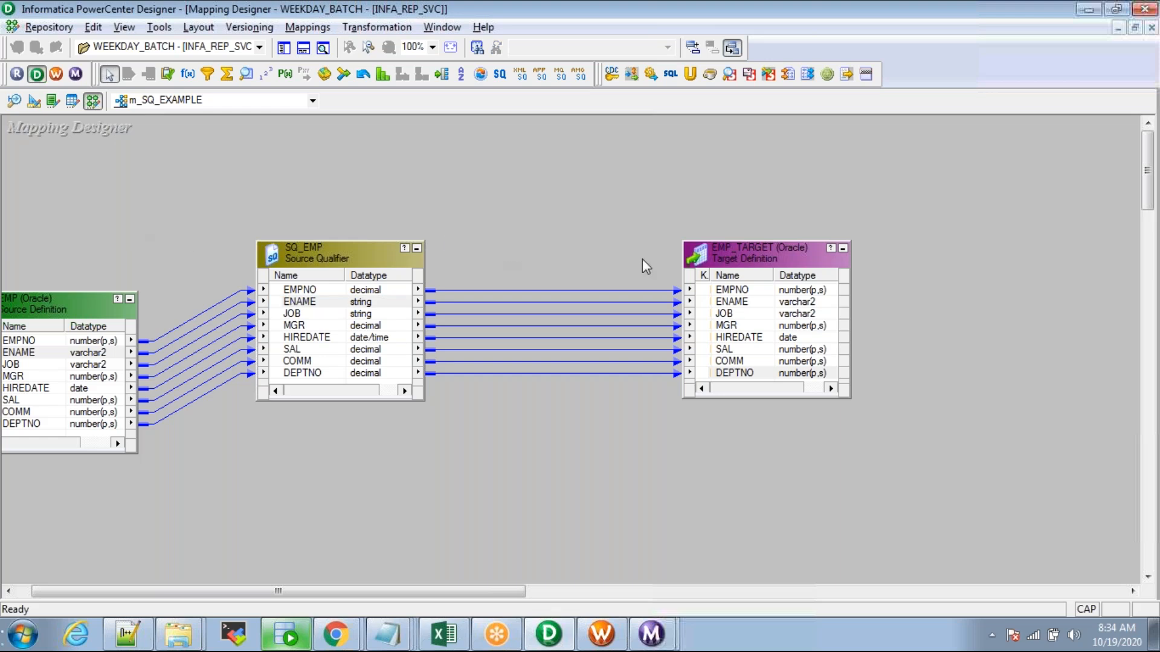
{"action": "left_click", "coordinate": [733, 255]}
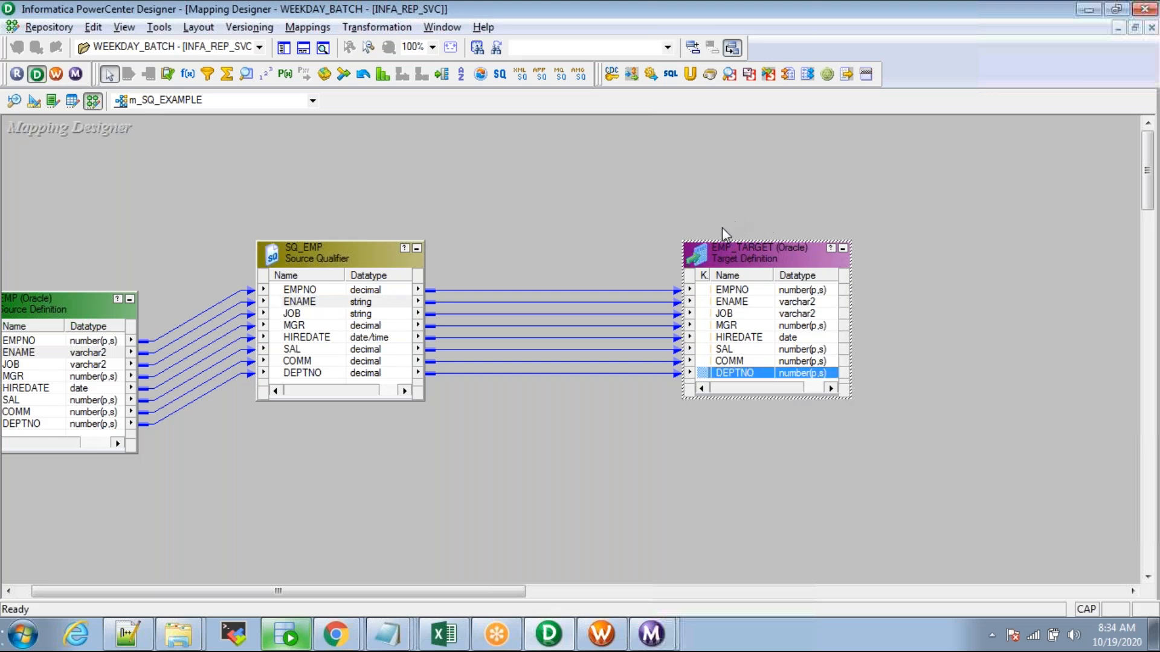
{"action": "left_click_drag", "start_coordinate": [370, 262], "coordinate": [303, 279]}
{"action": "left_click", "coordinate": [262, 228]}
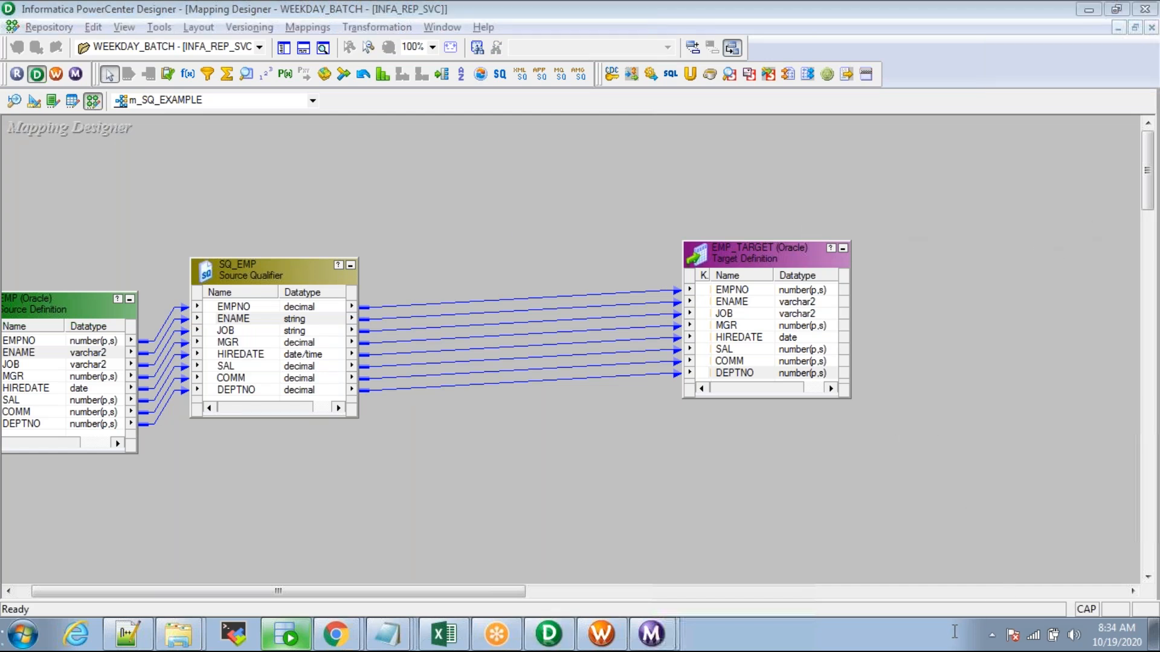
{"action": "key", "text": "Caps_Lock"}
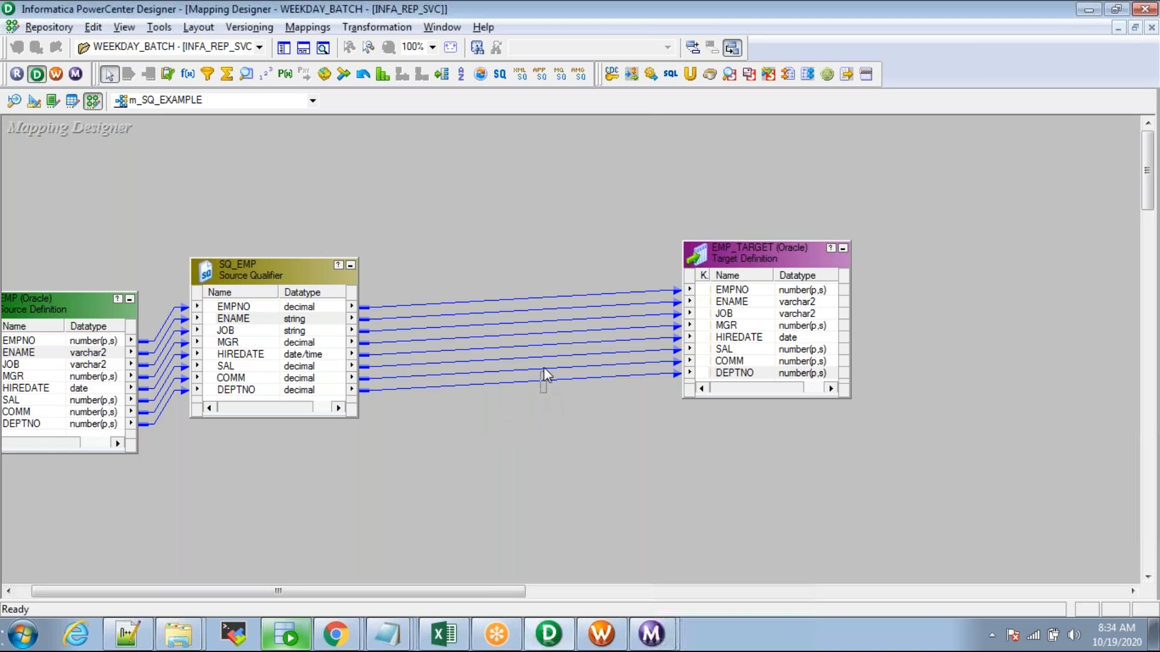
Step: Delete the SAL, COMM and DEPTNO links, check the five remaining links, and save m_SQ_EXAMPLE
{"action": "left_click_drag", "start_coordinate": [546, 357], "coordinate": [545, 357]}
{"action": "key", "text": "Delete"}
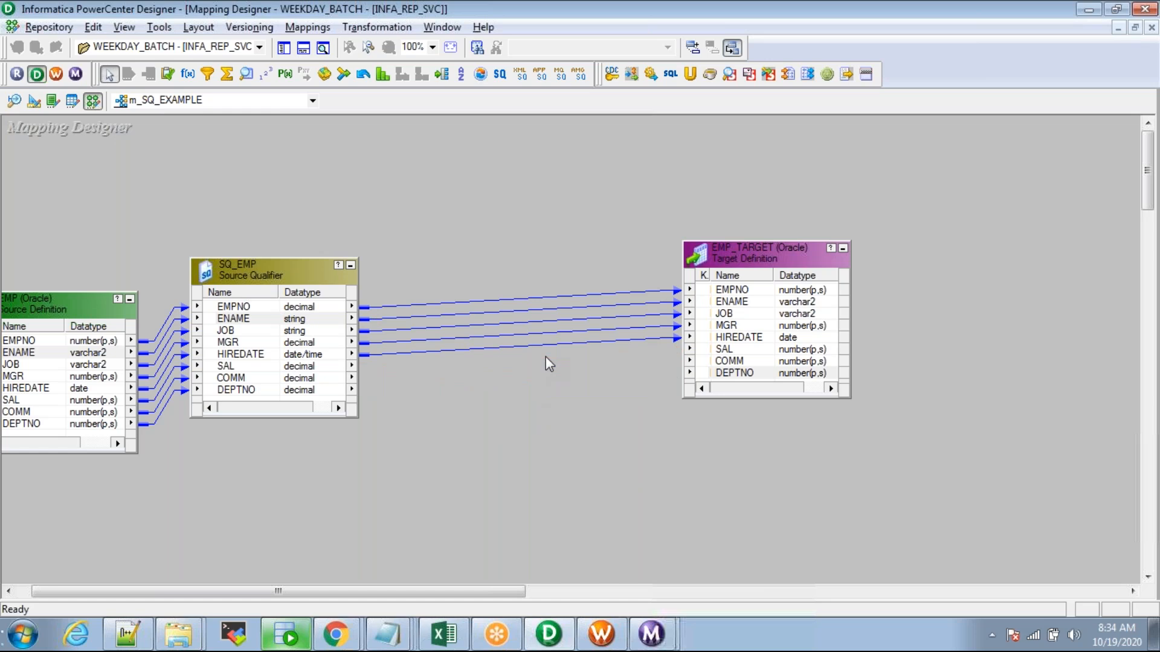
{"action": "left_click", "coordinate": [234, 319]}
{"action": "left_click", "coordinate": [230, 330]}
{"action": "left_click", "coordinate": [227, 342]}
{"action": "left_click", "coordinate": [236, 354]}
{"action": "left_click_drag", "start_coordinate": [549, 280], "coordinate": [578, 375]}
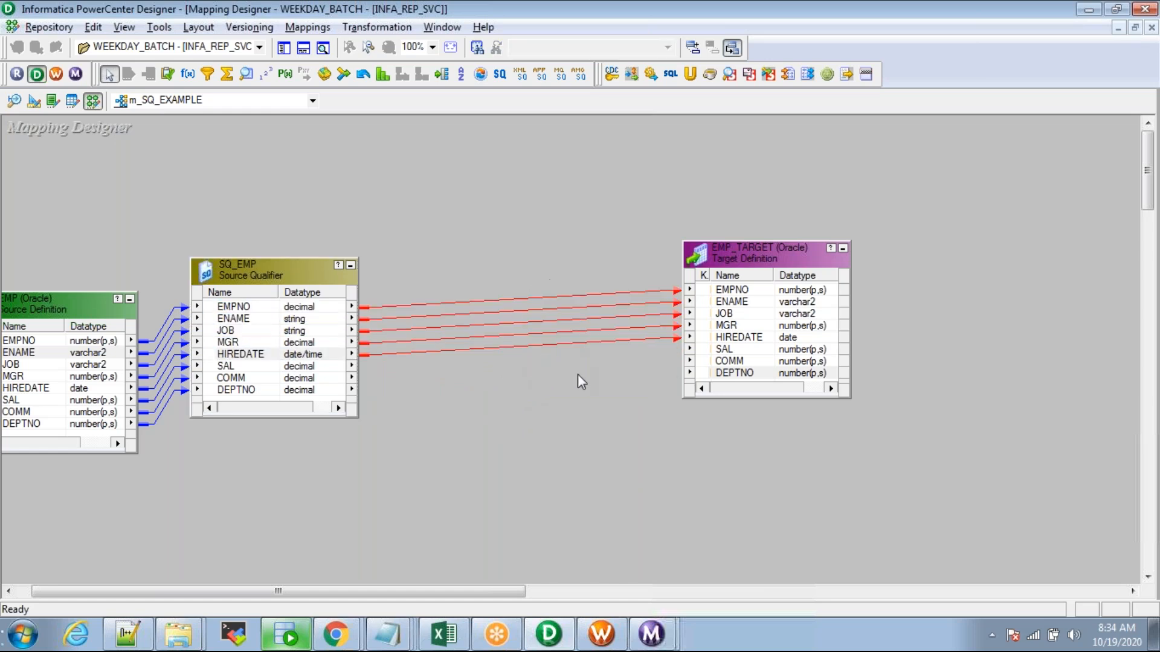
{"action": "left_click", "coordinate": [580, 415]}
{"action": "key", "text": "ctrl+s"}
{"action": "left_click", "coordinate": [606, 631]}
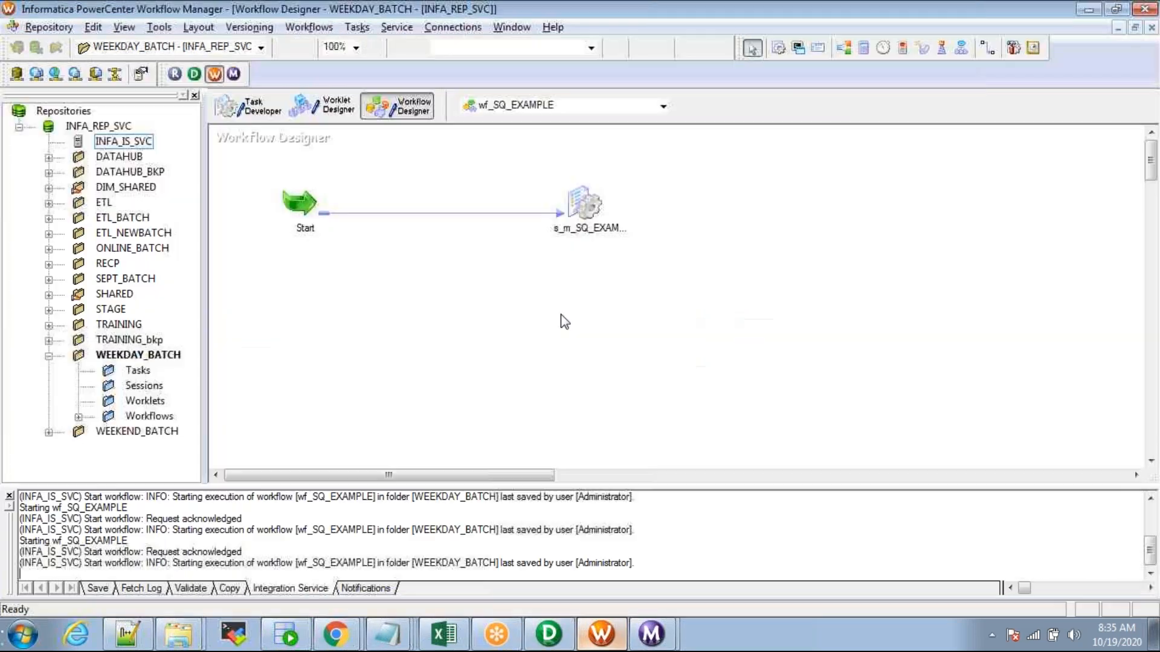
Step: Refresh the s_m_SQ_EXAMPLE session's mapping and save the wf_SQ_EXAMPLE workflow
{"action": "key", "text": "alt+Tab"}
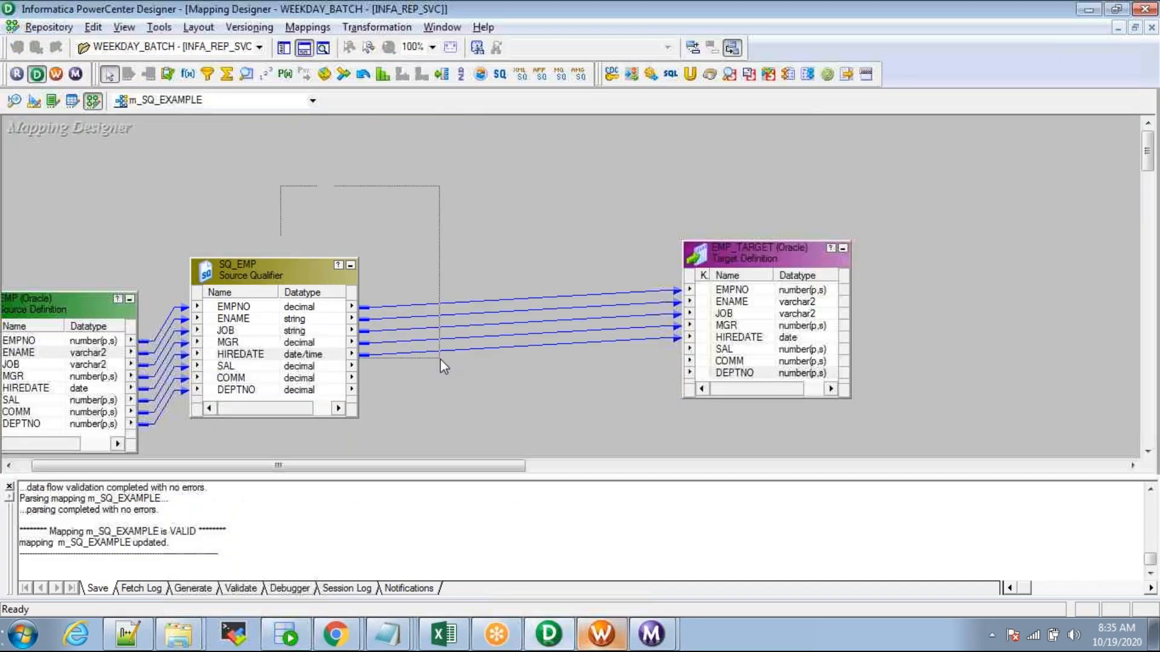
{"action": "key", "text": "alt+Tab"}
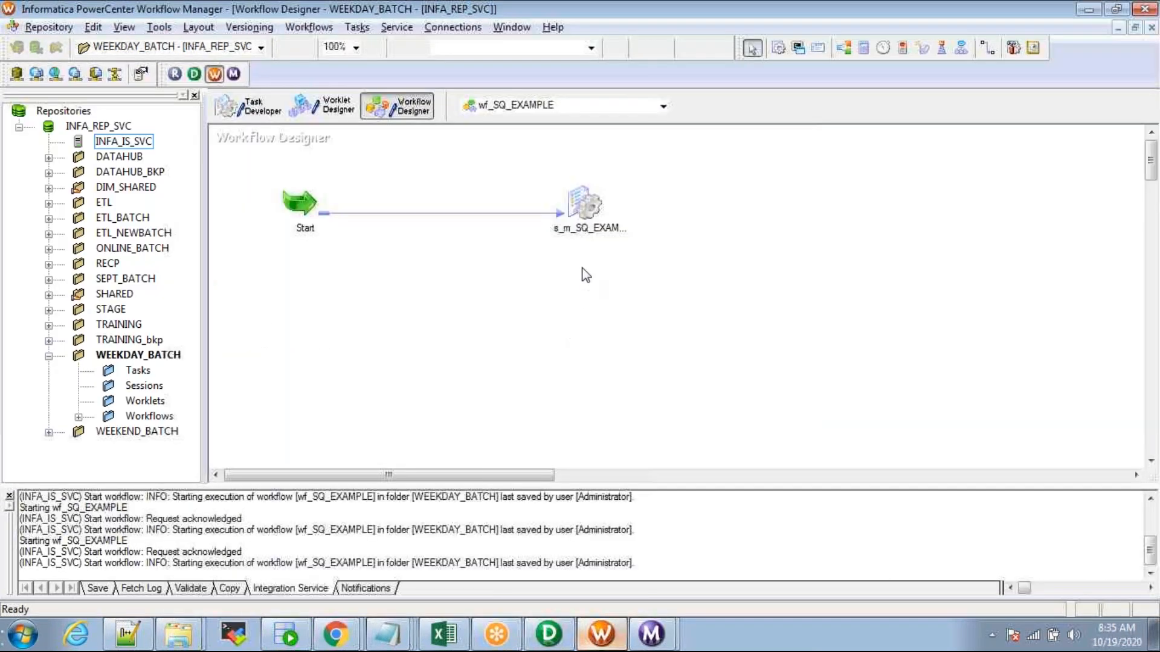
{"action": "left_click", "coordinate": [581, 202]}
{"action": "right_click", "coordinate": [579, 197]}
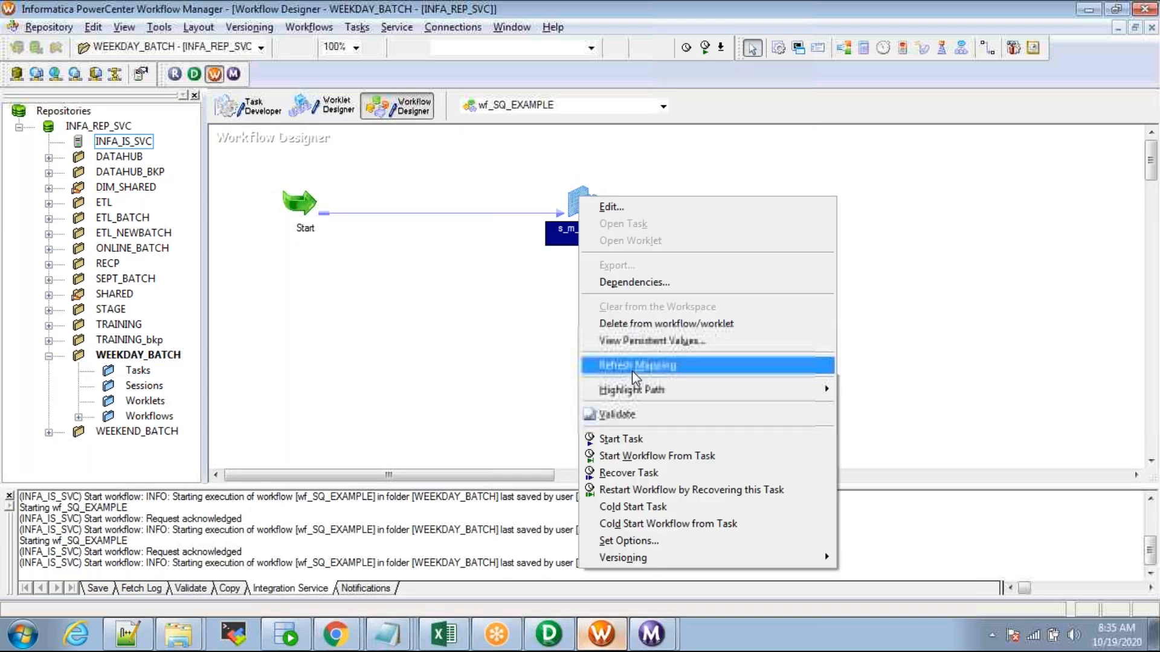
{"action": "left_click", "coordinate": [632, 370]}
{"action": "key", "text": "ctrl+s"}
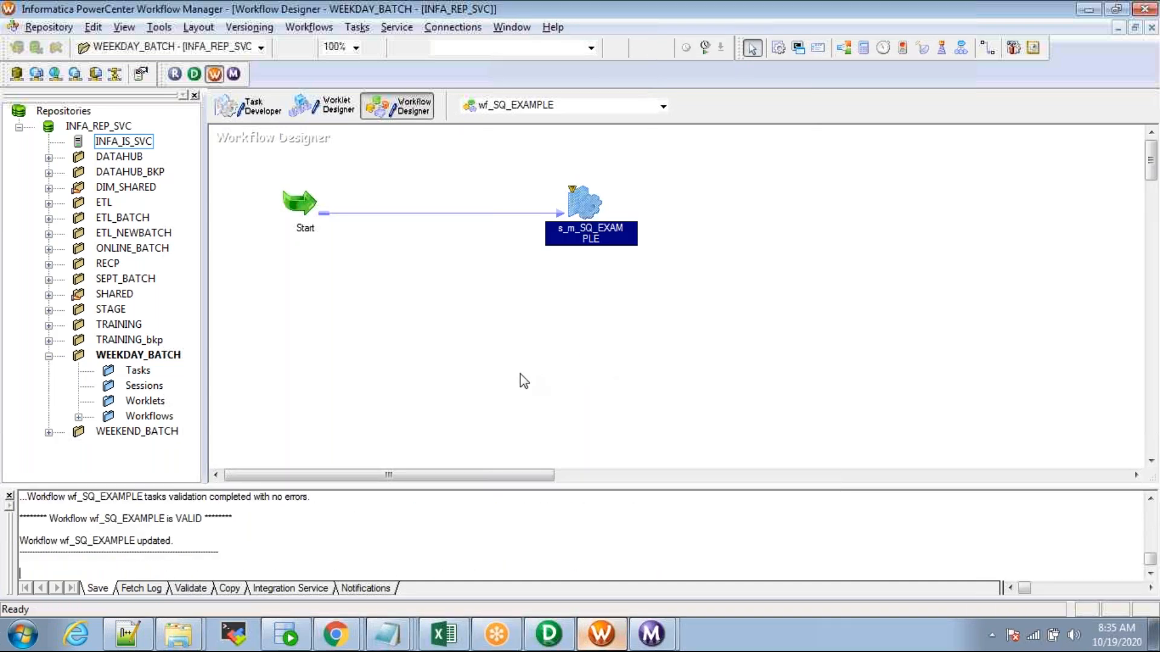
Step: Rerun wf_SQ_EXAMPLE and confirm in Workflow Monitor that EMP_TARGET received 14 rows, none rejected
{"action": "right_click", "coordinate": [416, 289]}
{"action": "left_click", "coordinate": [478, 419]}
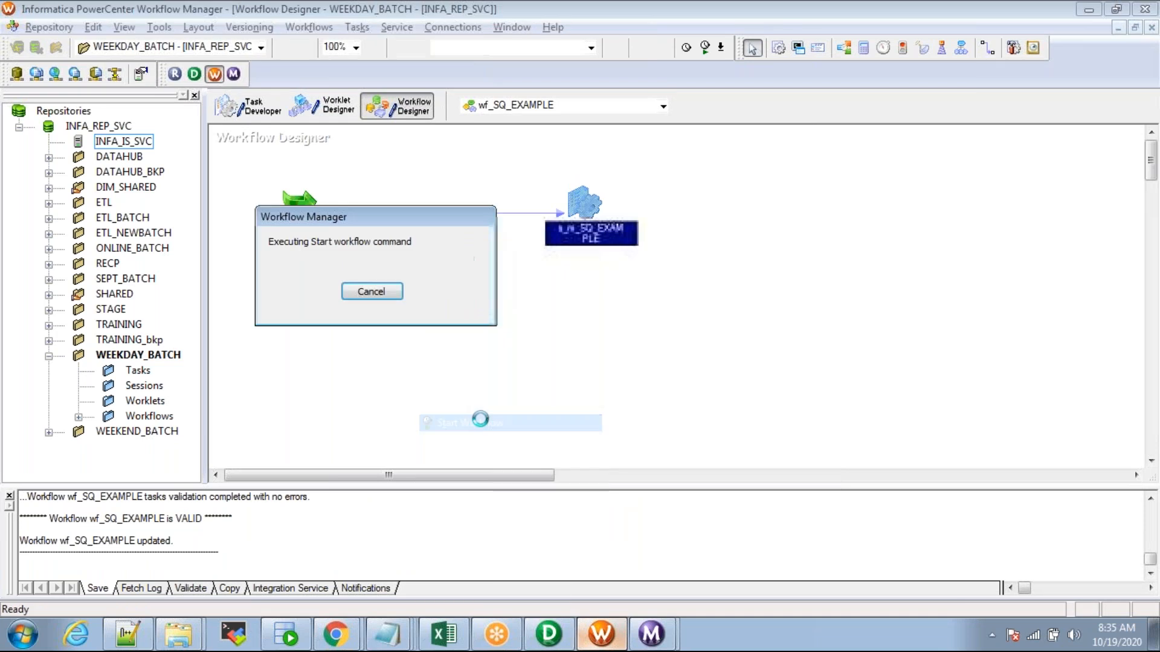
{"action": "left_click", "coordinate": [660, 644]}
{"action": "left_click", "coordinate": [769, 596]}
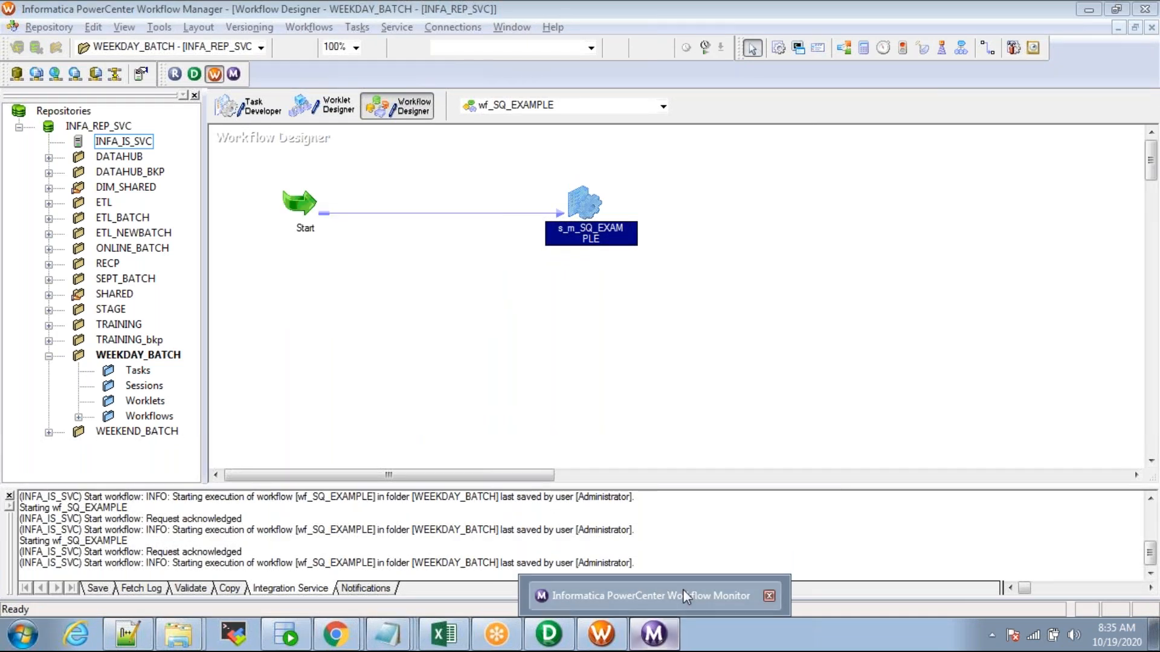
{"action": "left_click", "coordinate": [683, 595]}
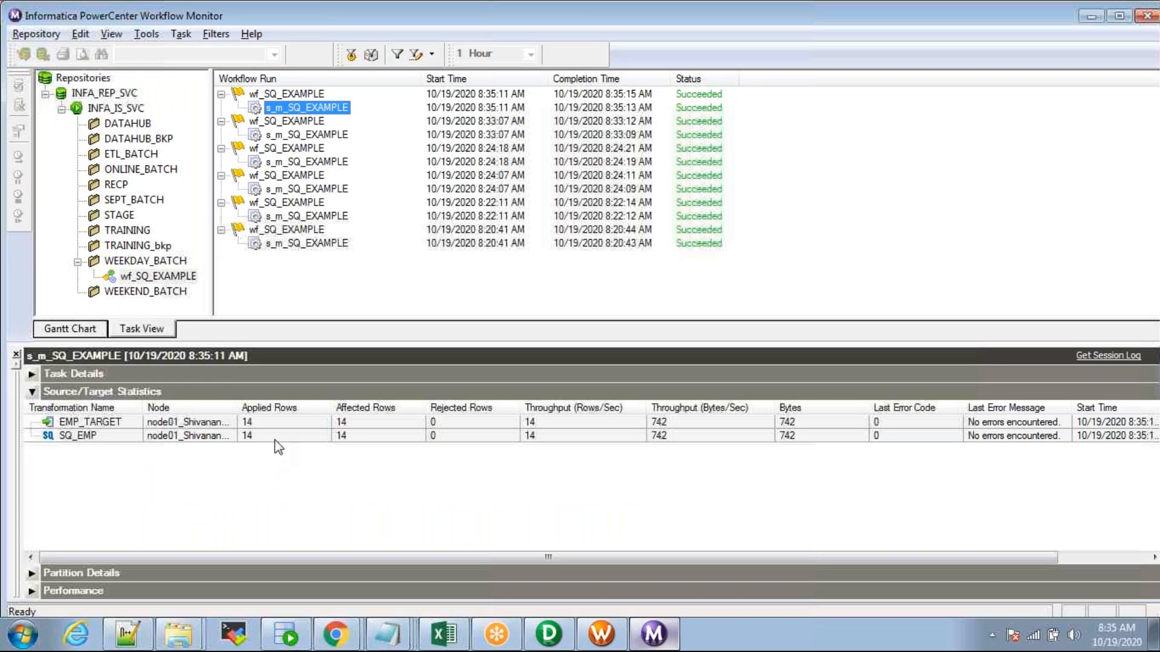
{"action": "left_click", "coordinate": [275, 437]}
{"action": "left_click", "coordinate": [285, 422]}
{"action": "left_click", "coordinate": [287, 634]}
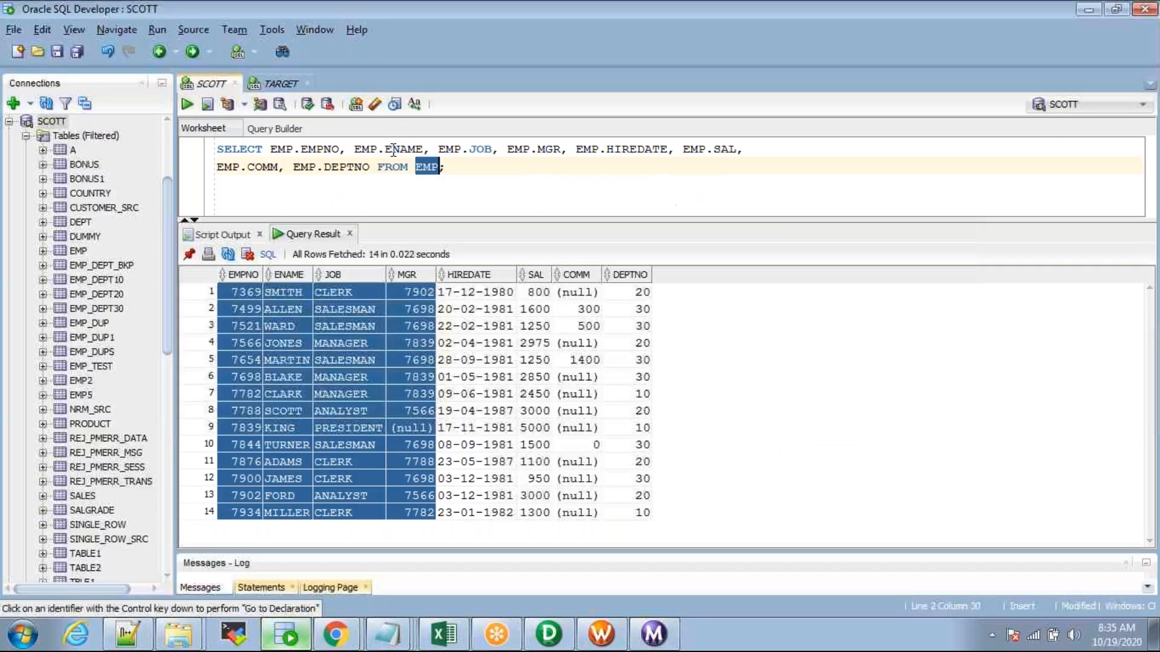
Step: Run SELECT * FROM EMP_TARGET in the TARGET worksheet and enlarge the result grid
{"action": "left_click", "coordinate": [274, 88]}
{"action": "left_click", "coordinate": [380, 149]}
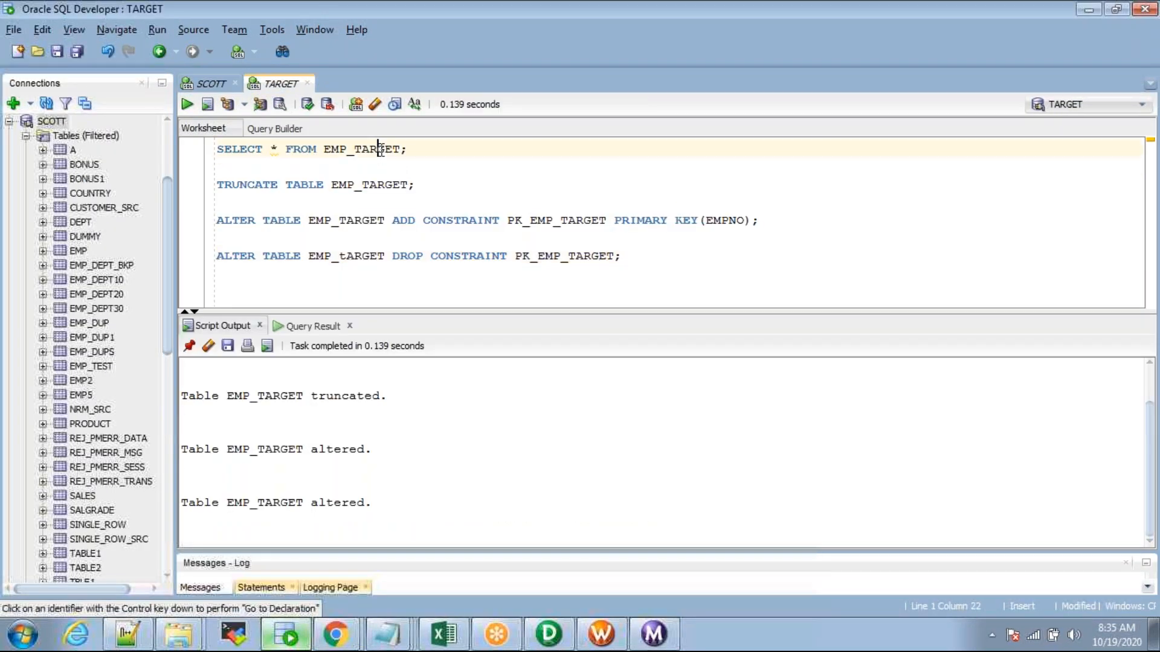
{"action": "key", "text": "ctrl+Return"}
{"action": "left_click_drag", "start_coordinate": [498, 310], "coordinate": [499, 249]}
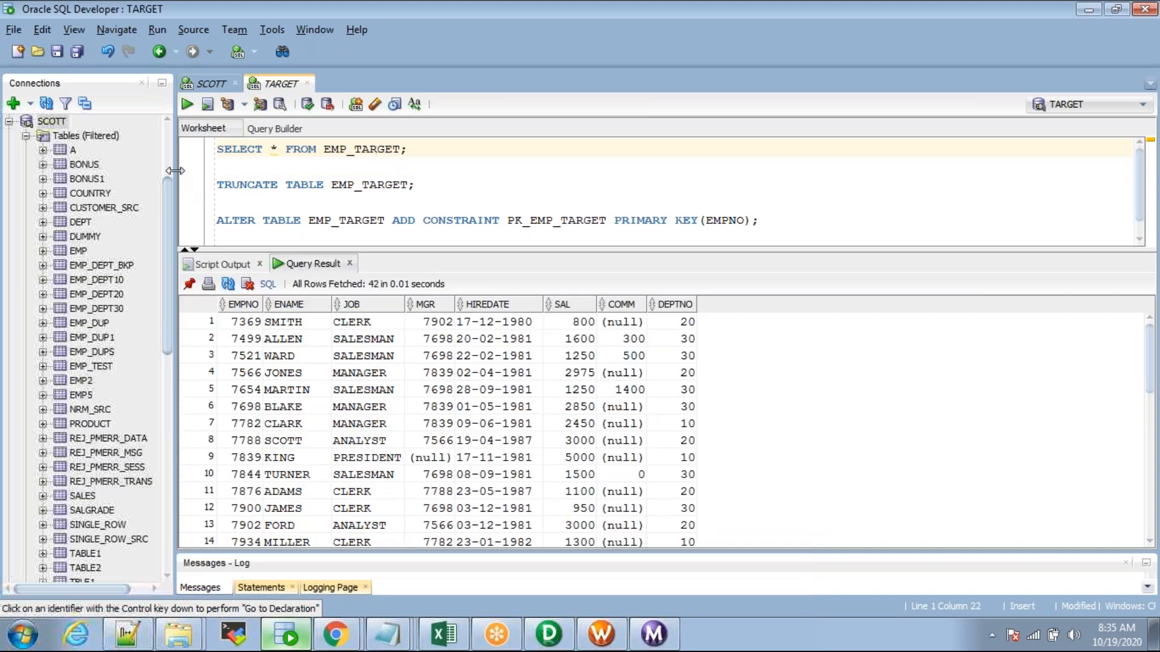
{"action": "left_click_drag", "start_coordinate": [174, 170], "coordinate": [156, 170]}
{"action": "left_click_drag", "start_coordinate": [487, 248], "coordinate": [483, 212]}
{"action": "left_click_drag", "start_coordinate": [487, 279], "coordinate": [487, 271]}
Step: Truncate EMP_TARGET and start the wf_SQ_EXAMPLE workflow again
{"action": "left_click", "coordinate": [360, 184]}
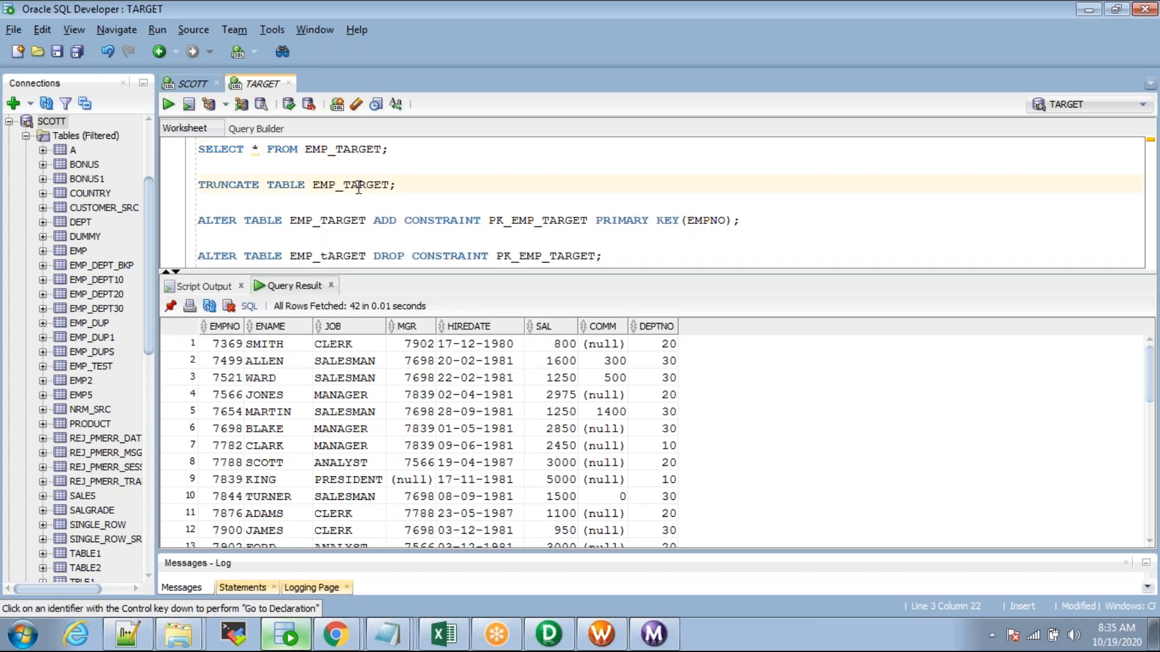
{"action": "key", "text": "ctrl+Return"}
{"action": "key", "text": "alt+Tab"}
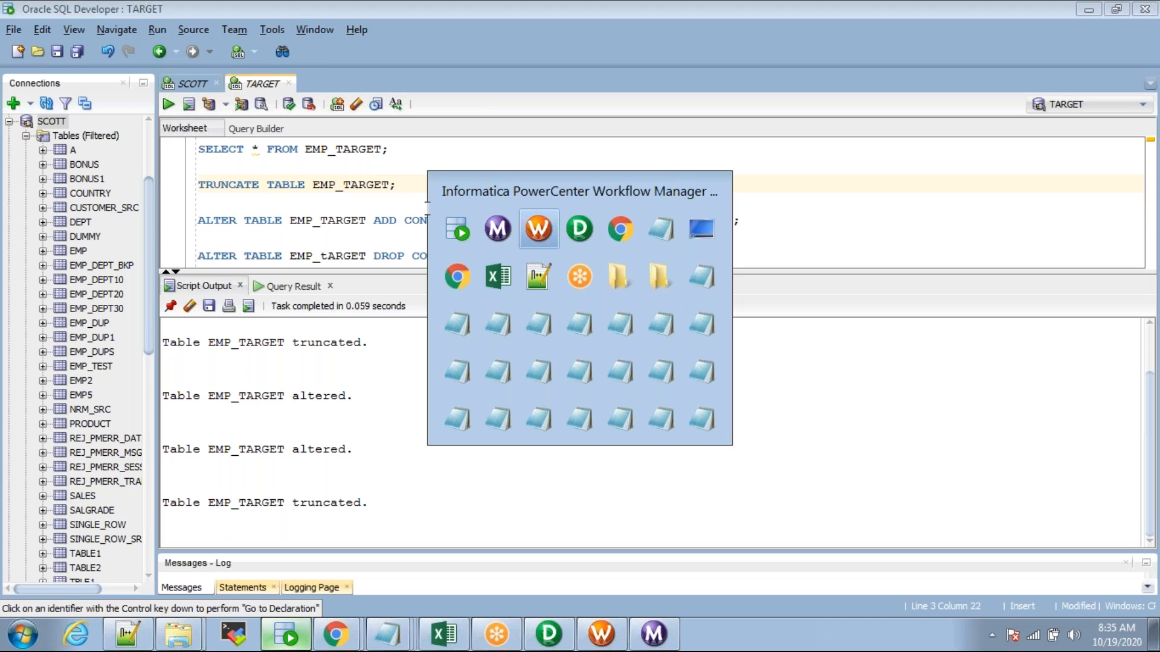
{"action": "right_click", "coordinate": [411, 318]}
{"action": "left_click", "coordinate": [476, 423]}
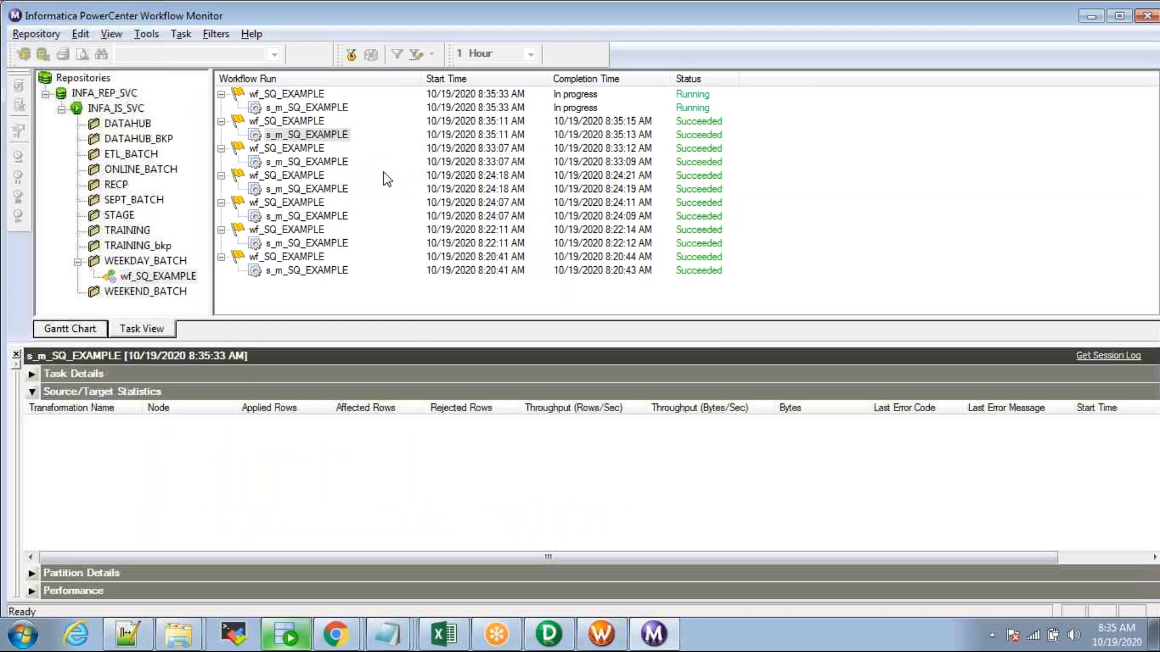
Step: Re-query EMP_TARGET and confirm its 14 rows have null SAL, COMM and DEPTNO
{"action": "key", "text": "alt+Tab"}
{"action": "key", "text": "alt+Tab"}
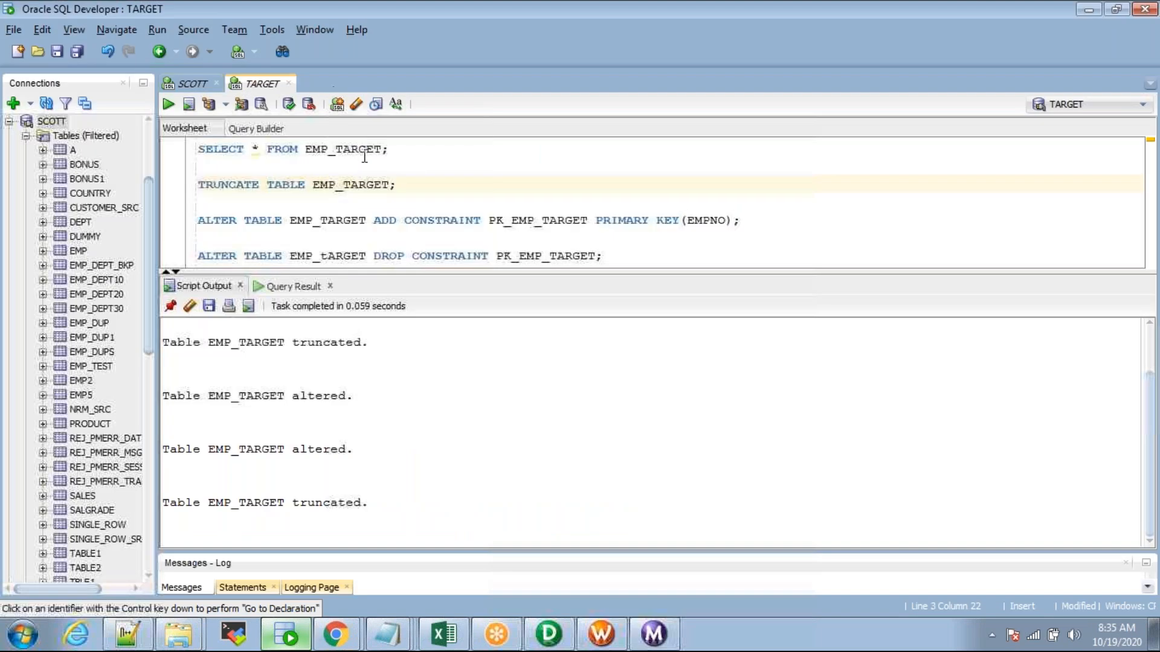
{"action": "left_click", "coordinate": [362, 153]}
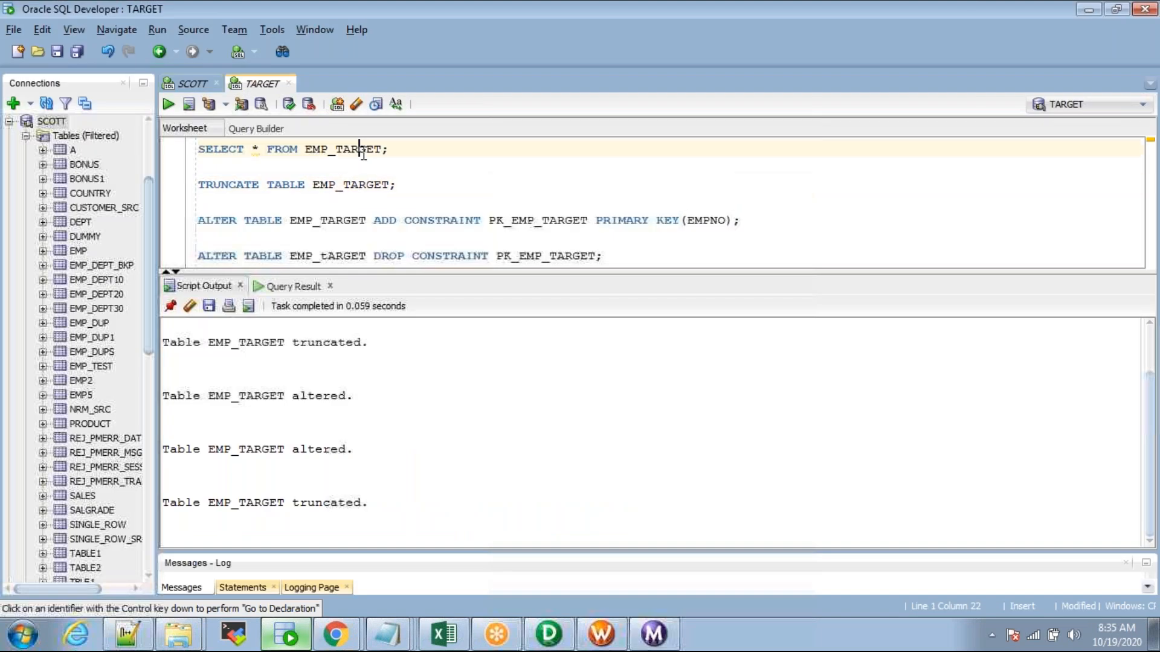
{"action": "key", "text": "ctrl+Return"}
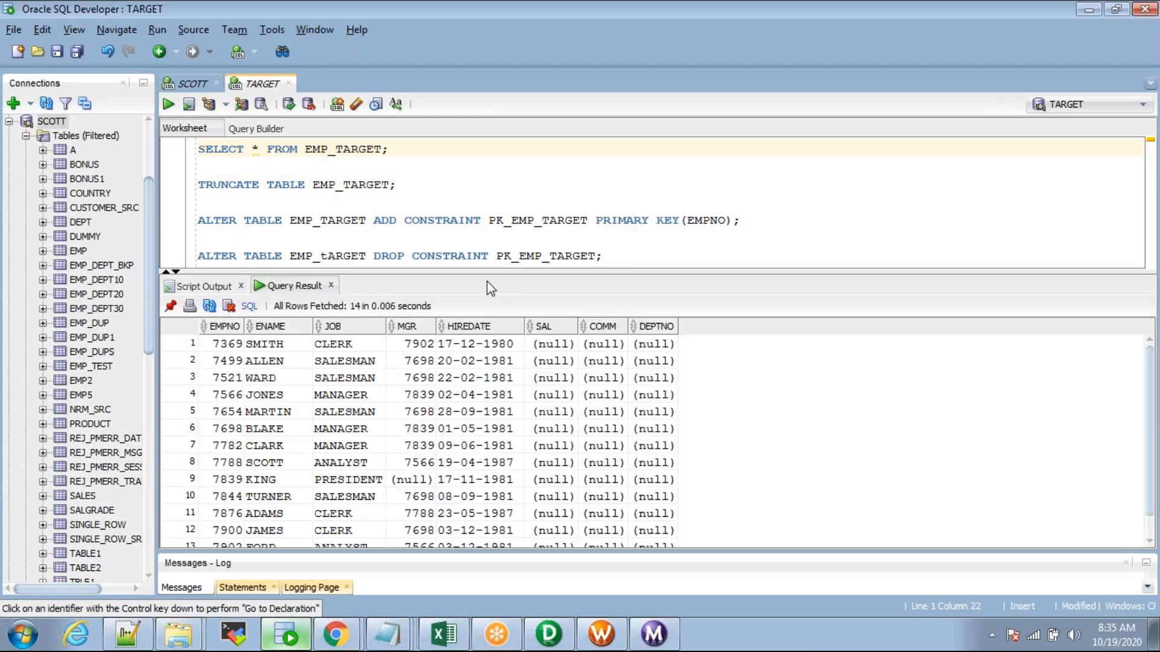
{"action": "left_click_drag", "start_coordinate": [489, 273], "coordinate": [501, 211]}
{"action": "left_click_drag", "start_coordinate": [220, 284], "coordinate": [476, 517]}
{"action": "left_click_drag", "start_coordinate": [550, 284], "coordinate": [551, 505]}
{"action": "mouse_move", "coordinate": [677, 520]}
{"action": "left_mouse_down"}
{"action": "mouse_move", "coordinate": [676, 507]}
{"action": "mouse_move", "coordinate": [663, 513]}
{"action": "left_mouse_up"}
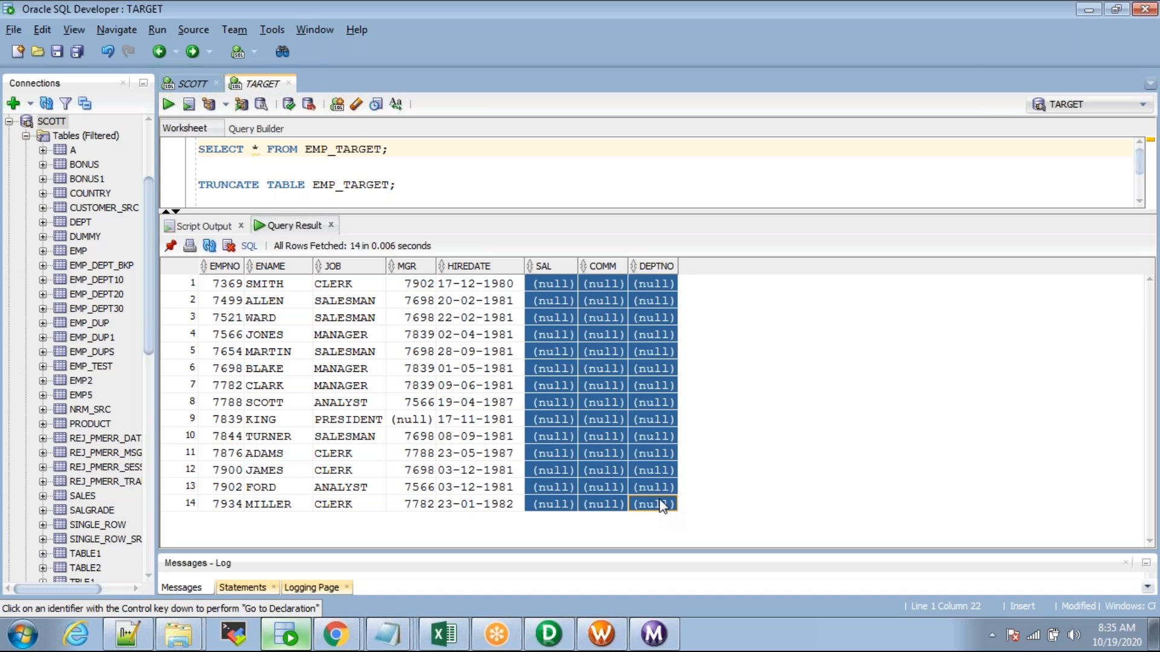
{"action": "left_click", "coordinate": [548, 634]}
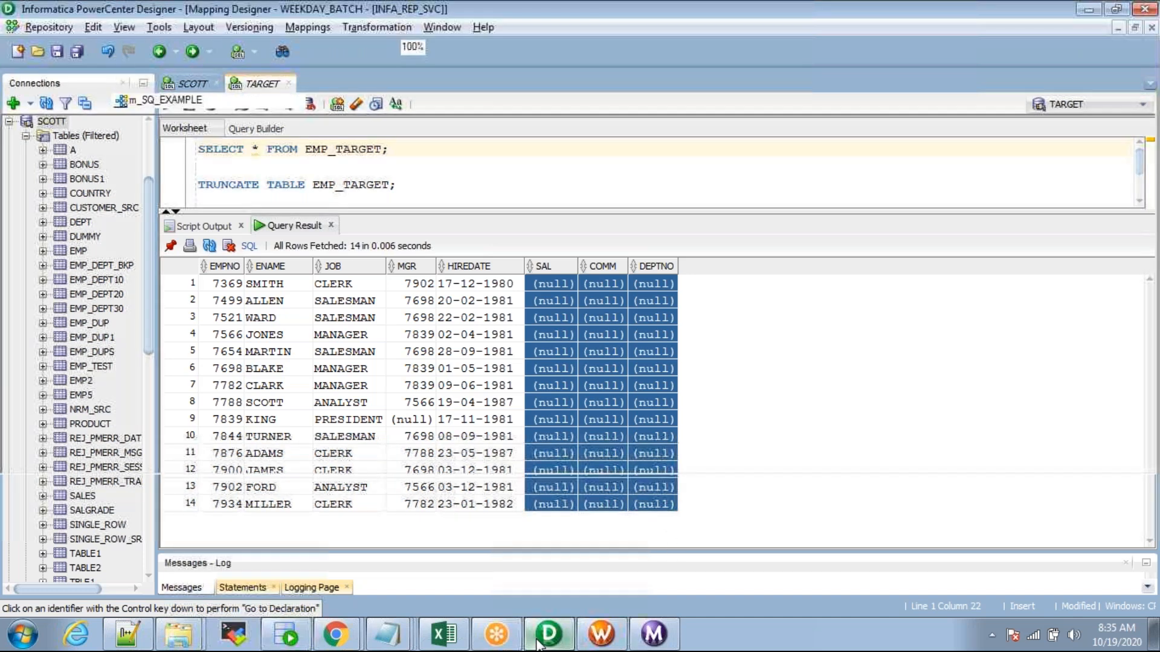
Step: Compare SQ_EMP's SAL, COMM and DEPTNO ports with EMP_TARGET's against the query results
{"action": "left_click", "coordinate": [238, 367]}
{"action": "left_click", "coordinate": [236, 389], "text": "shift"}
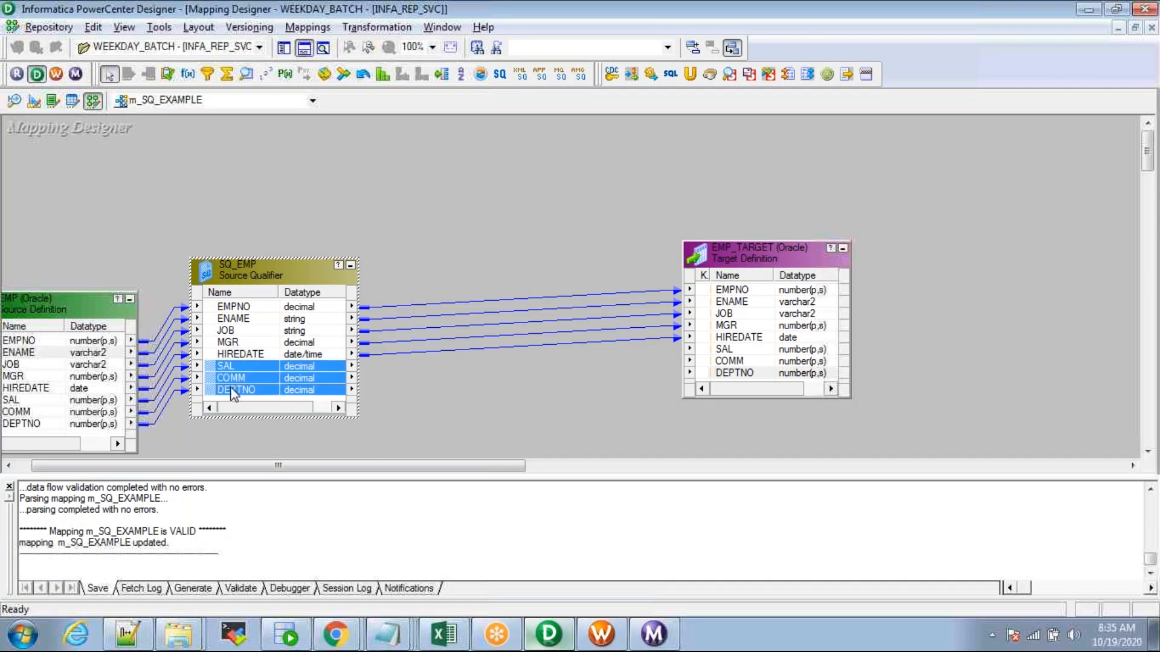
{"action": "key", "text": "alt+Tab"}
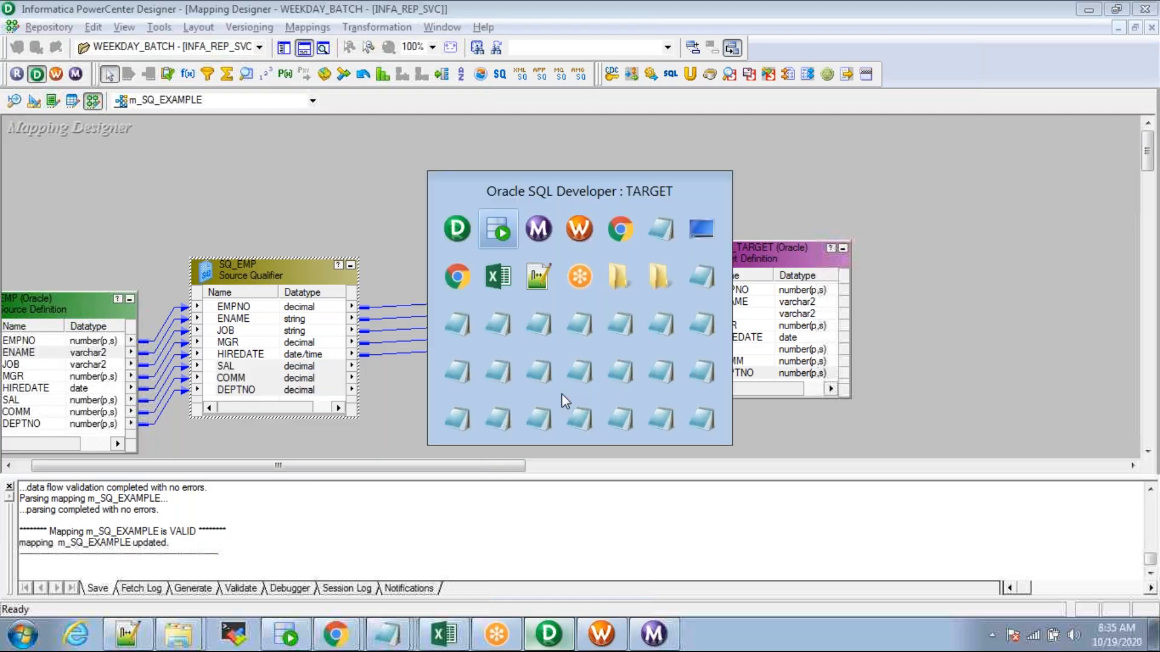
{"action": "key", "text": "alt+Tab"}
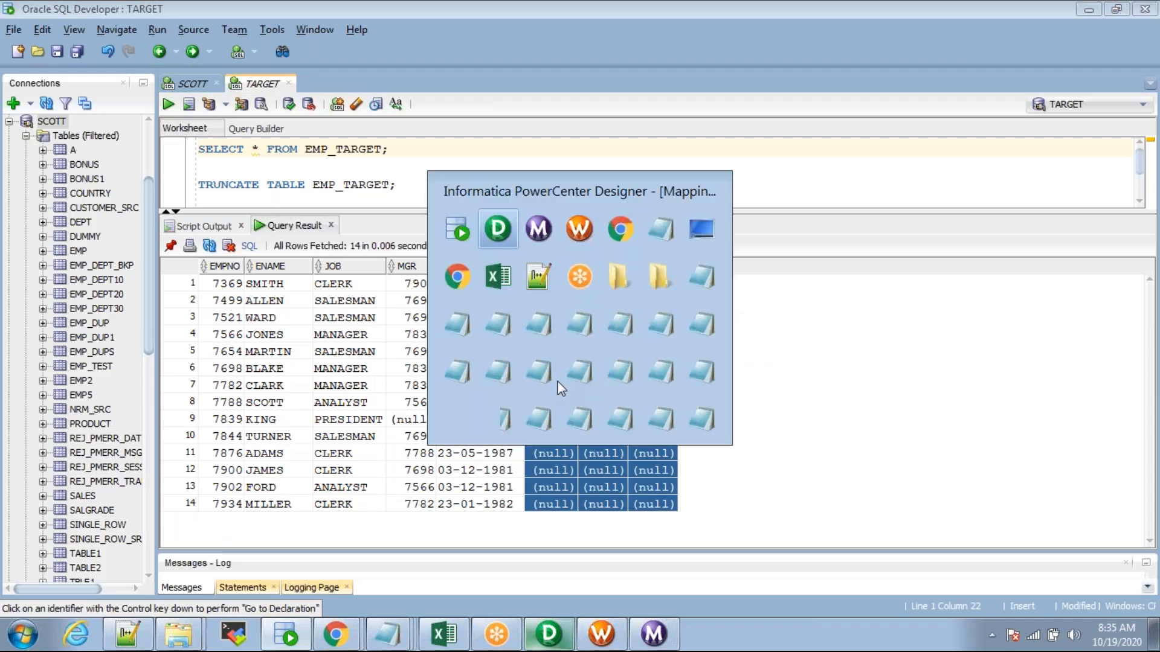
{"action": "left_click", "coordinate": [720, 351]}
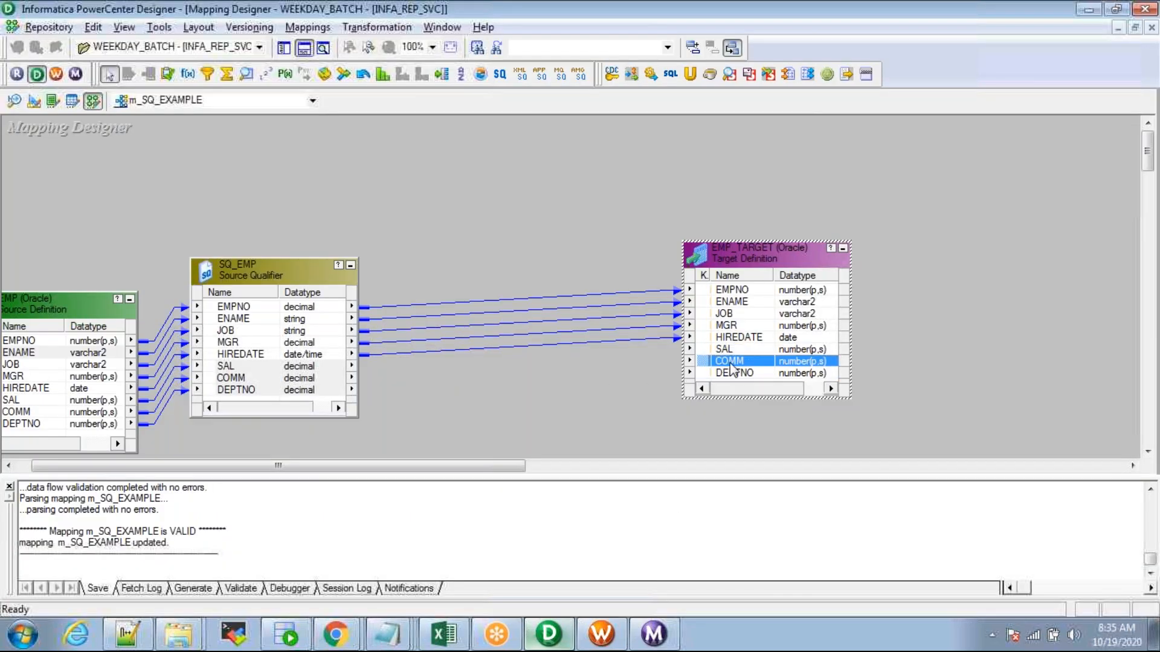
{"action": "left_click", "coordinate": [729, 363]}
{"action": "left_click", "coordinate": [733, 375]}
{"action": "key", "text": "alt+Tab"}
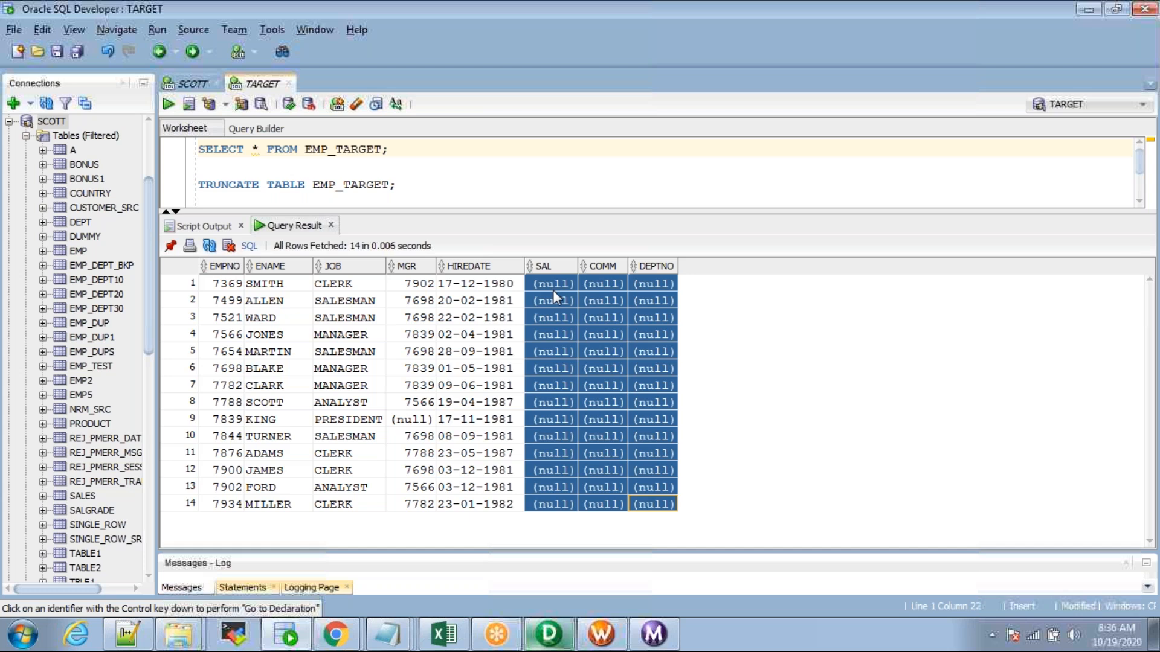
{"action": "key", "text": "alt+Tab"}
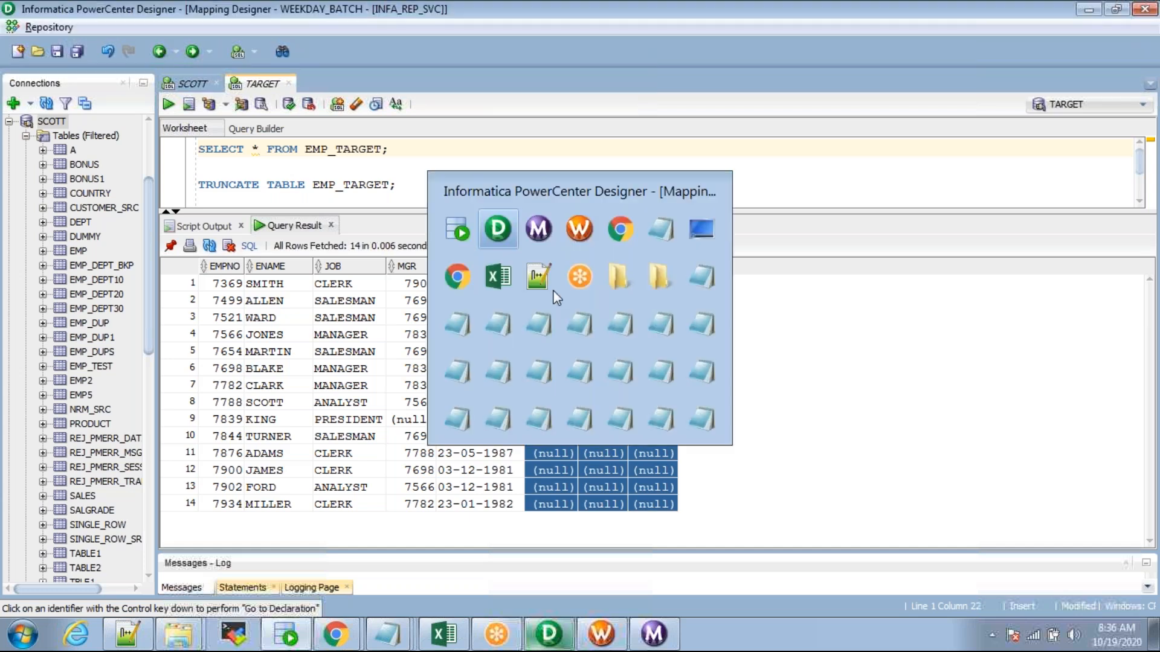
Step: Highlight SQ_EMP's unlinked ports, then move the EMP source definition up and left
{"action": "mouse_move", "coordinate": [241, 380]}
{"action": "left_mouse_down"}
{"action": "mouse_move", "coordinate": [224, 366]}
{"action": "mouse_move", "coordinate": [222, 385]}
{"action": "left_mouse_up"}
{"action": "left_click", "coordinate": [416, 237]}
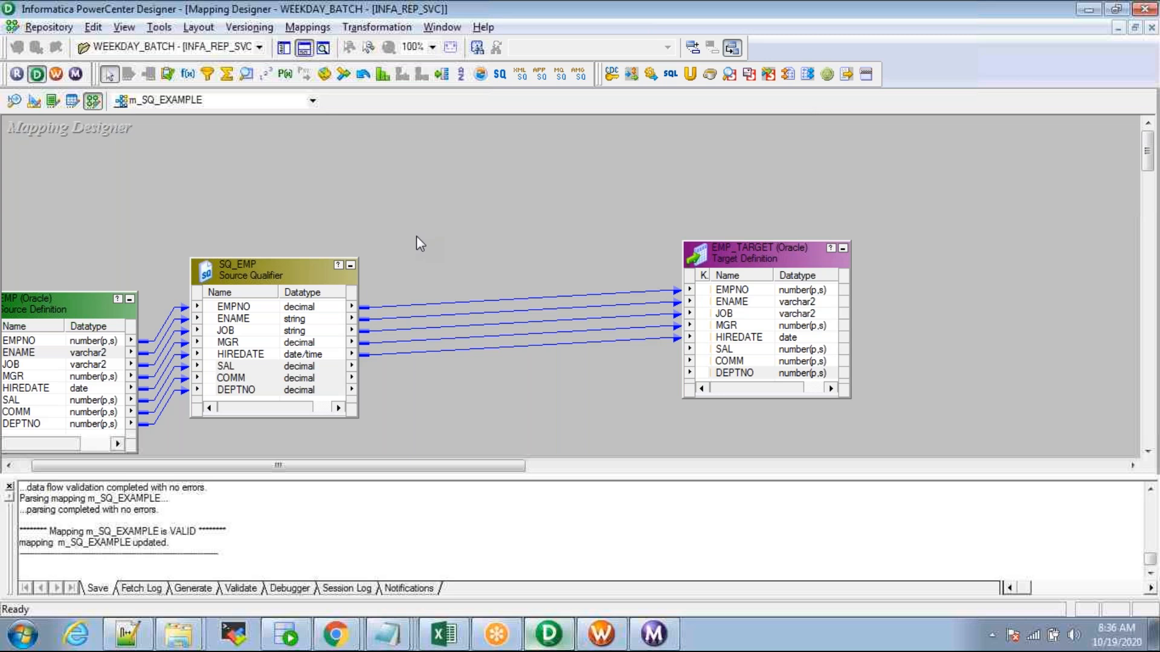
{"action": "left_click", "coordinate": [66, 352]}
{"action": "left_click_drag", "start_coordinate": [53, 300], "coordinate": [40, 189]}
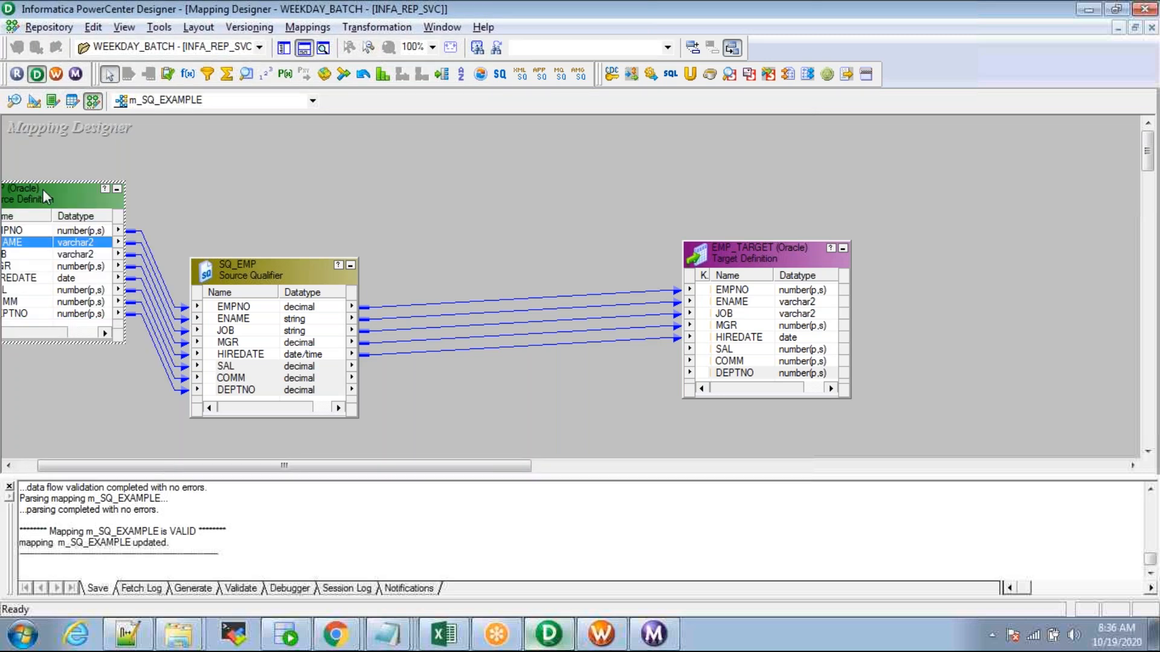
{"action": "left_click", "coordinate": [217, 227]}
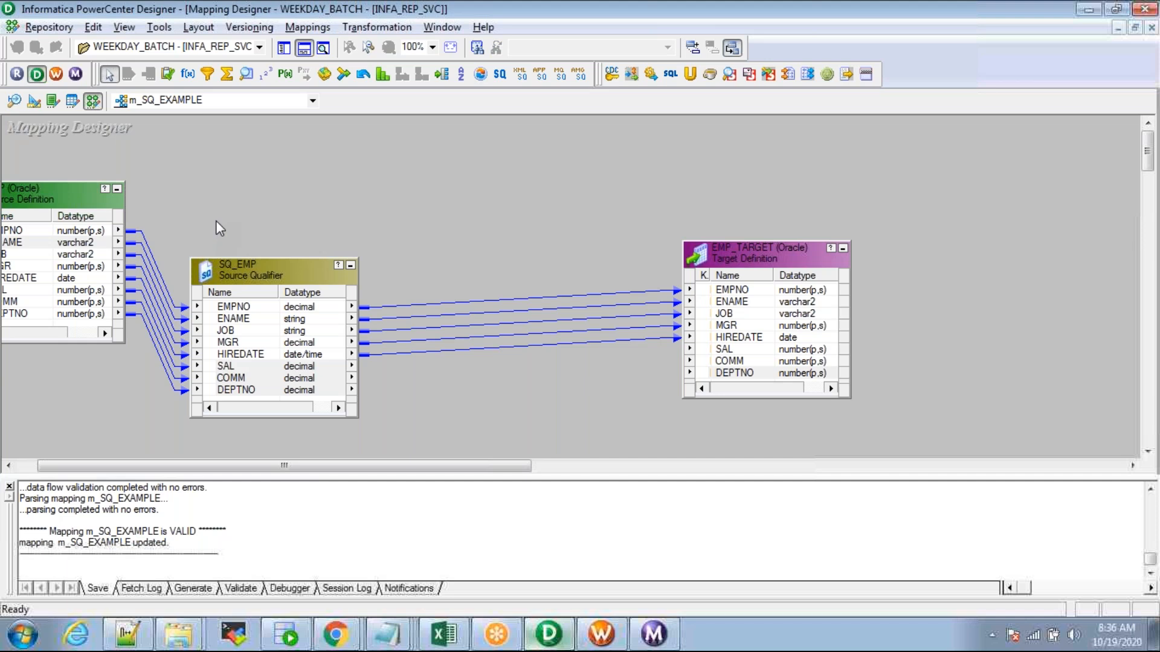
Step: Recheck the SAL and JOB ports, then select the latest s_m_SQ_EXAMPLE run in Workflow Monitor
{"action": "left_click", "coordinate": [272, 366]}
{"action": "left_click", "coordinate": [748, 351]}
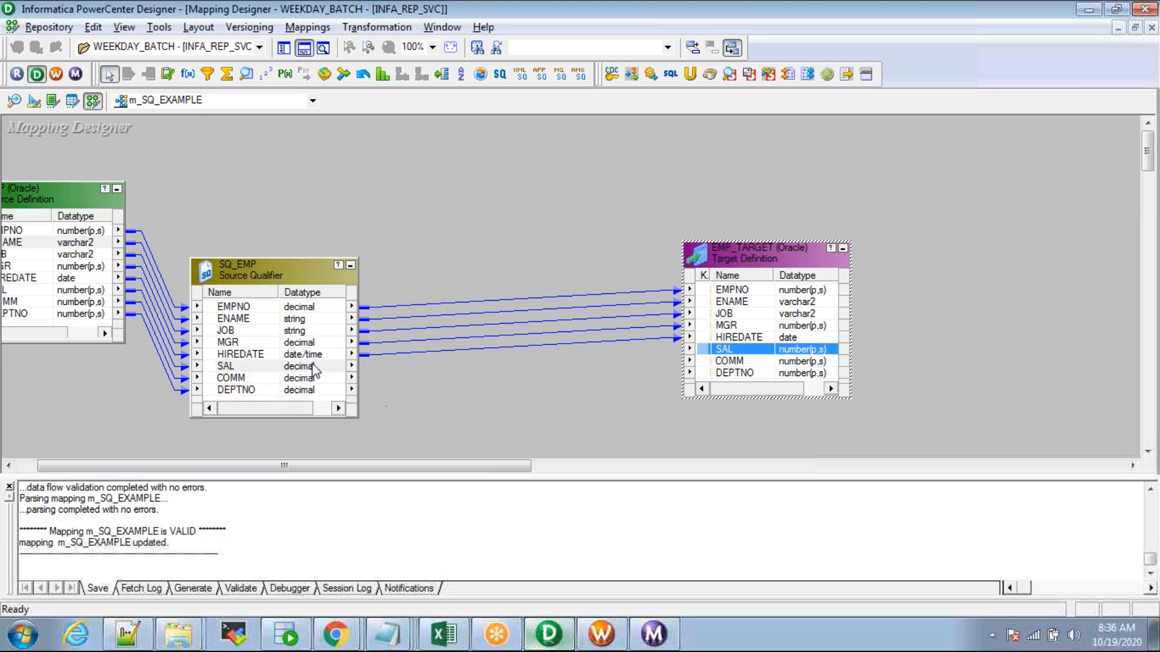
{"action": "left_click", "coordinate": [239, 331]}
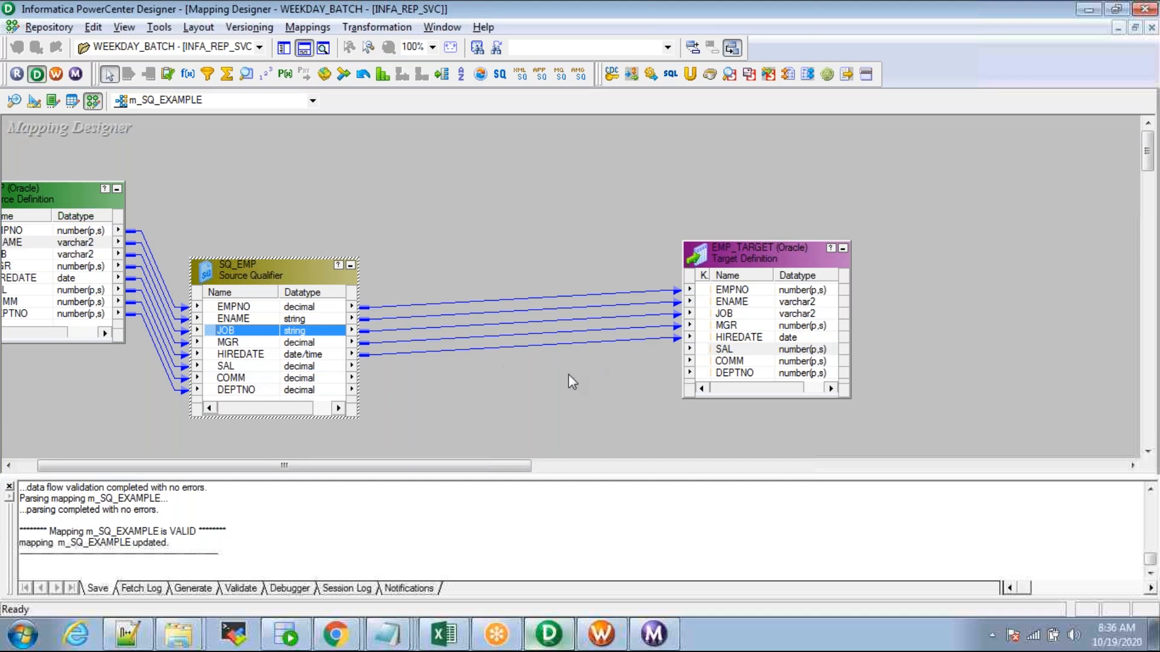
{"action": "left_click", "coordinate": [655, 634]}
{"action": "left_click", "coordinate": [293, 108]}
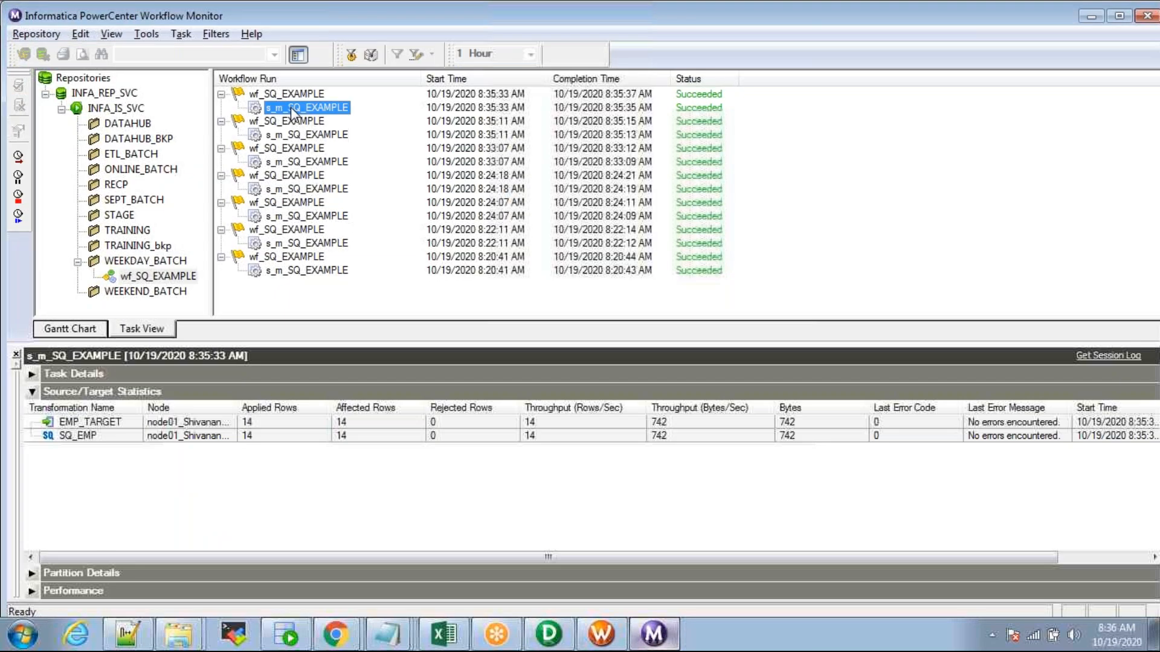
Step: Open the latest run's session log, search 'sel', and select the SQ_EMP SQL query
{"action": "right_click", "coordinate": [293, 107]}
{"action": "left_click", "coordinate": [363, 300]}
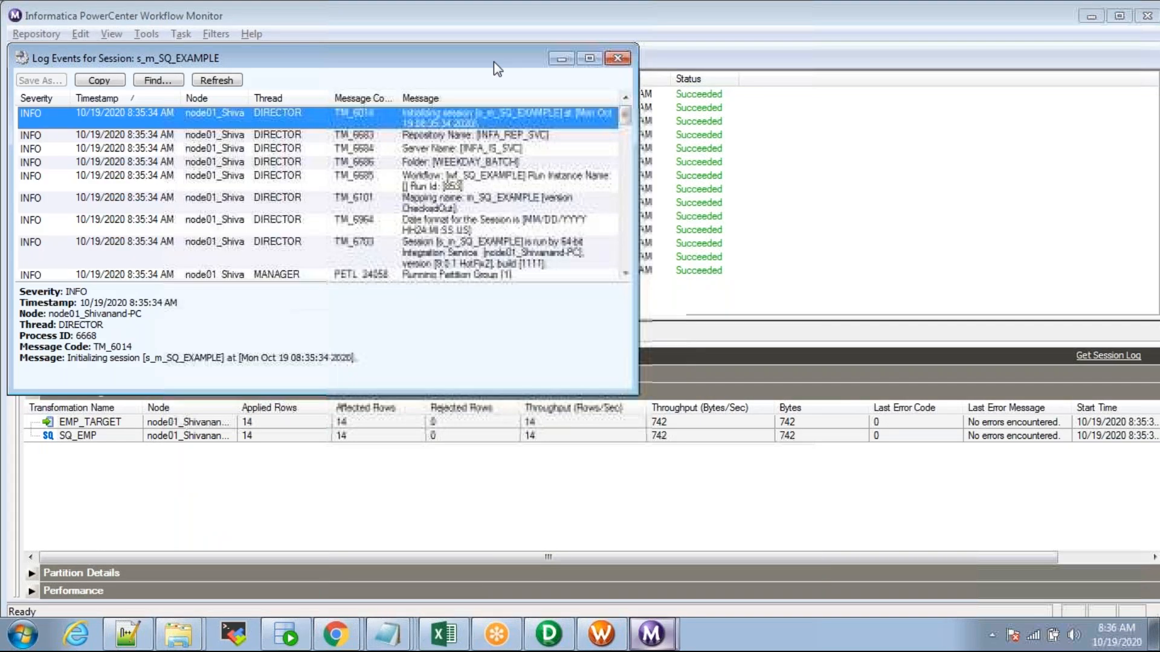
{"action": "left_click", "coordinate": [589, 58]}
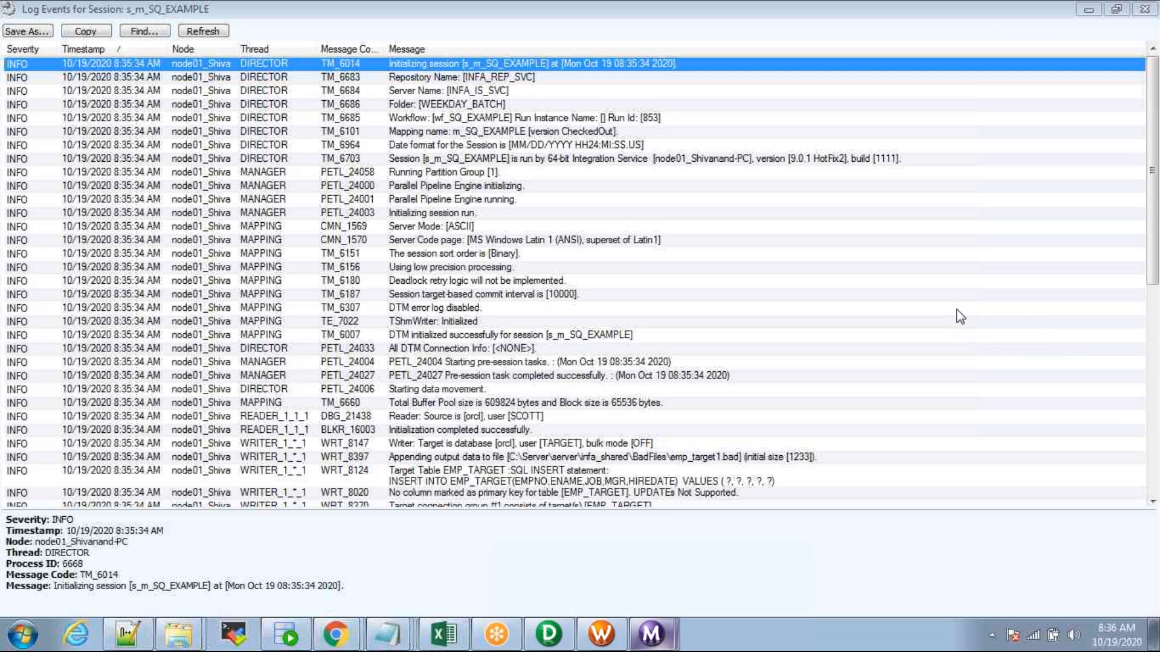
{"action": "left_click", "coordinate": [445, 363]}
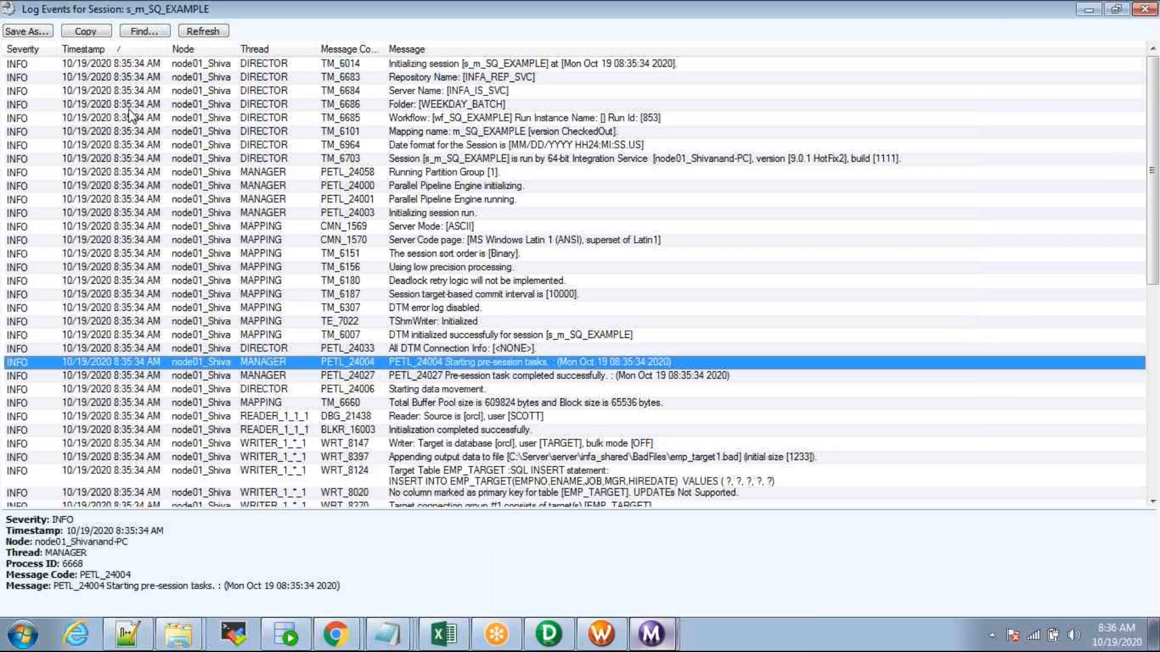
{"action": "left_click", "coordinate": [142, 30]}
{"action": "type", "text": "select"}
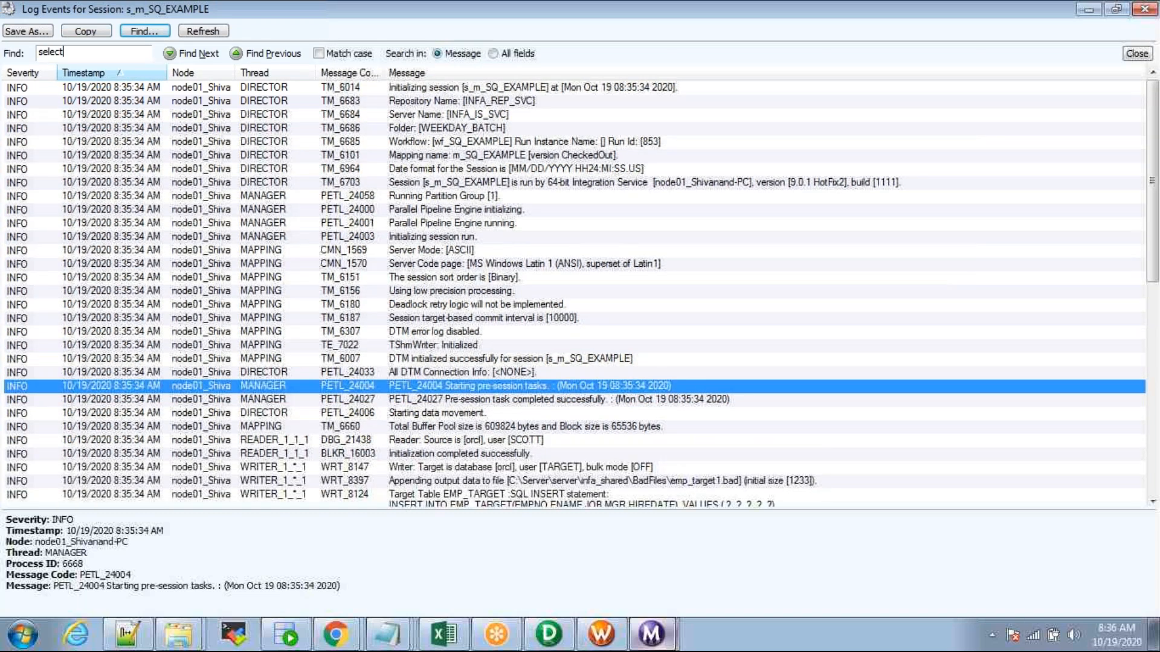
{"action": "key", "text": "Return"}
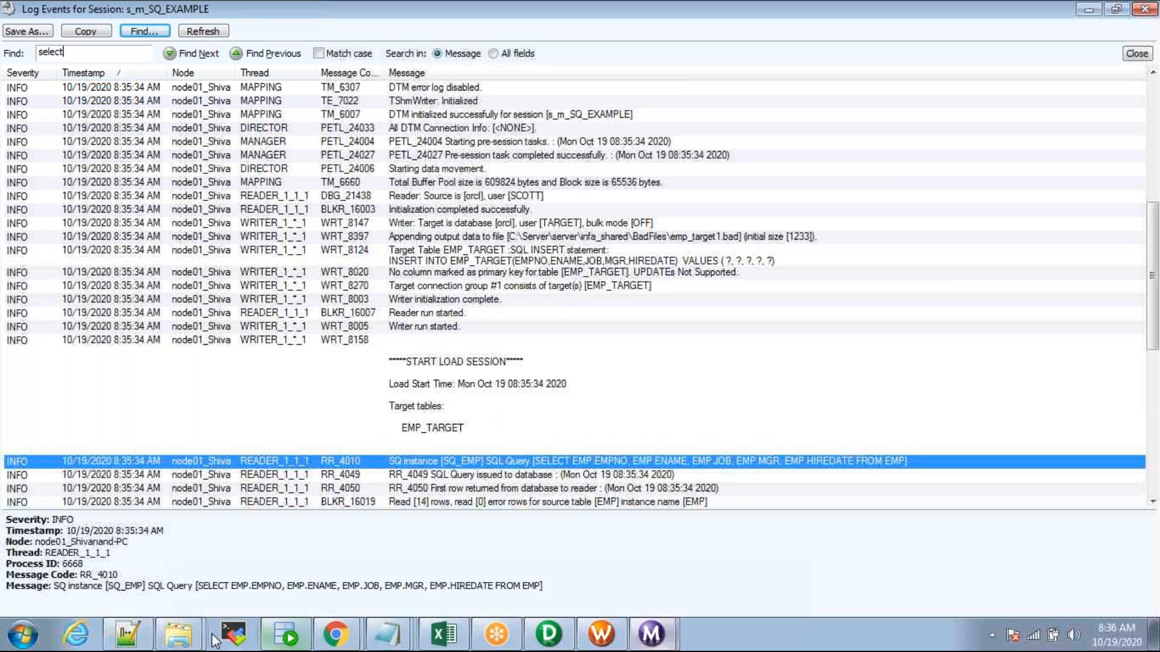
{"action": "left_click_drag", "start_coordinate": [197, 586], "coordinate": [541, 586]}
{"action": "key", "text": "ctrl+c"}
Step: Add a blank line below the EMP query in SQL Developer's SCOTT worksheet
{"action": "key", "text": "alt+Tab"}
{"action": "key", "text": "alt+Tab"}
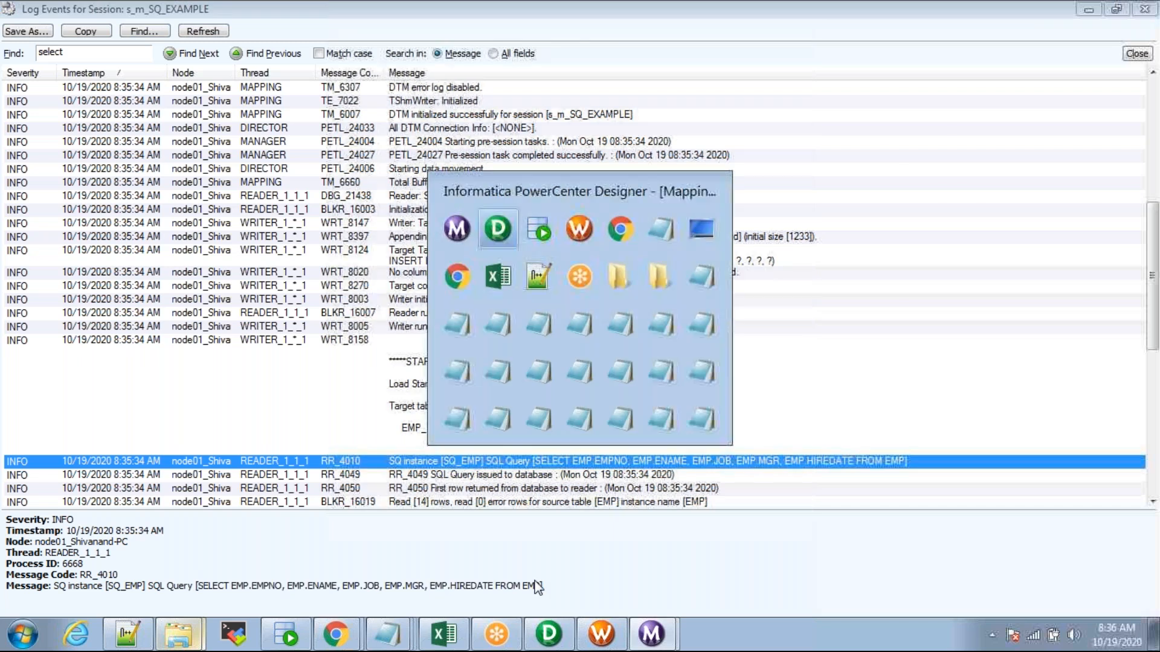
{"action": "left_click", "coordinate": [187, 86]}
{"action": "left_click", "coordinate": [431, 162]}
{"action": "key", "text": "Return"}
{"action": "key", "text": "Return"}
{"action": "key", "text": "Return"}
Step: Paste the session's SQL into the worksheet with FROM EMP on its own line
{"action": "key", "text": "ctrl+v"}
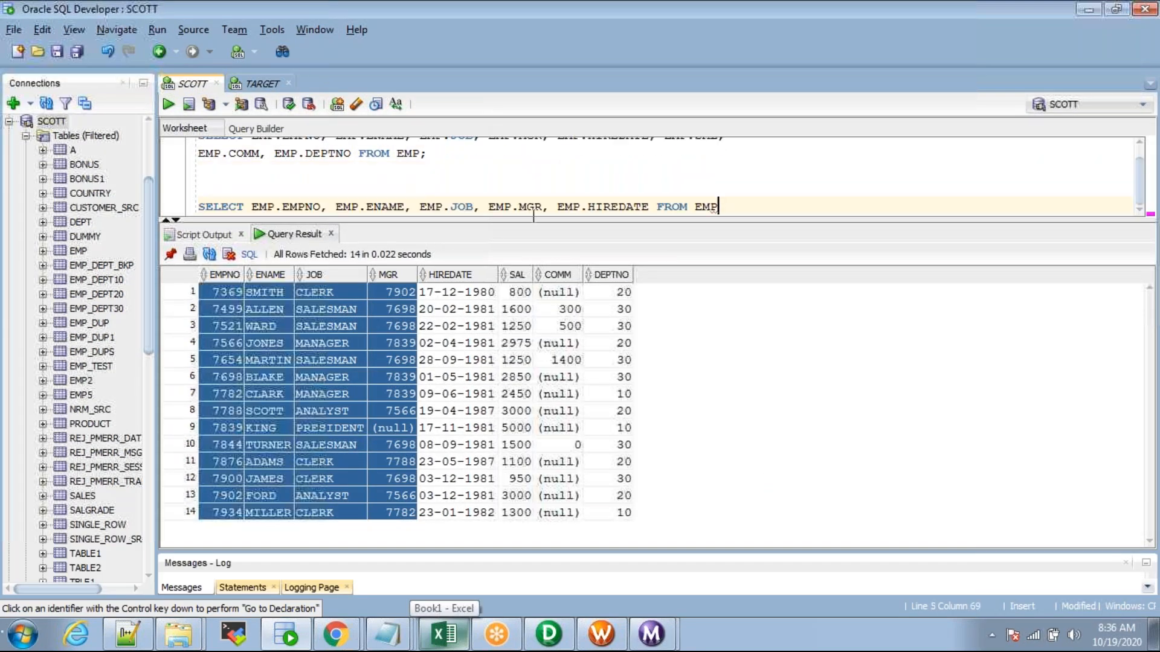
{"action": "left_click_drag", "start_coordinate": [533, 220], "coordinate": [533, 268]}
{"action": "left_click", "coordinate": [322, 198]}
{"action": "key", "text": "BackSpace"}
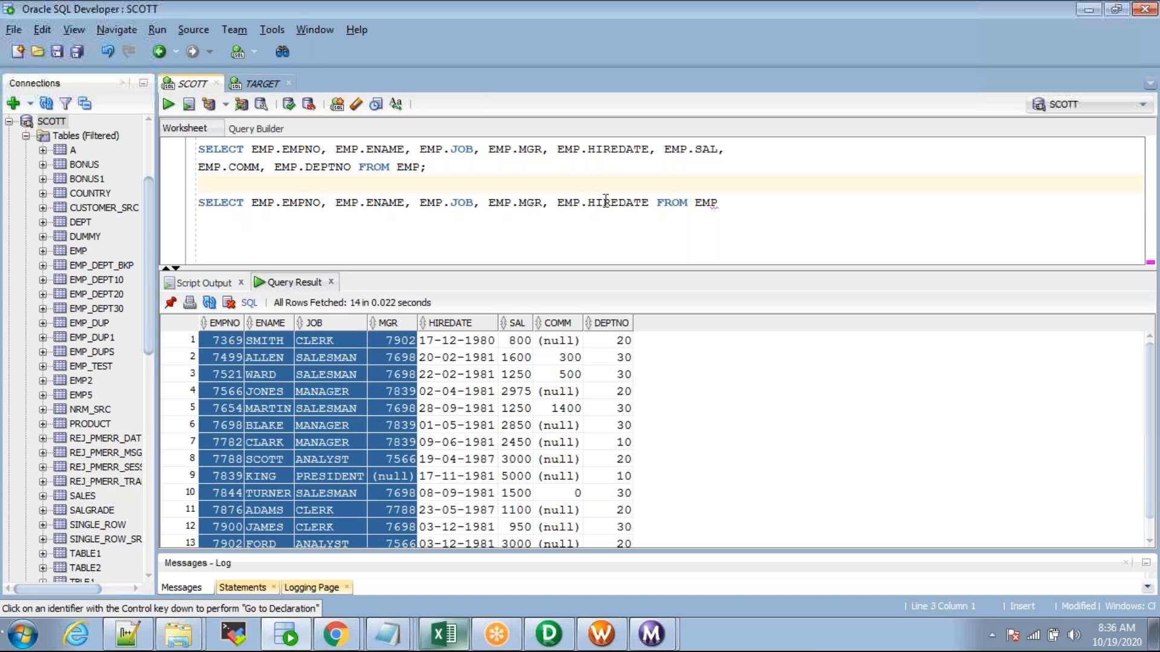
{"action": "left_click", "coordinate": [656, 202]}
{"action": "key", "text": "Return"}
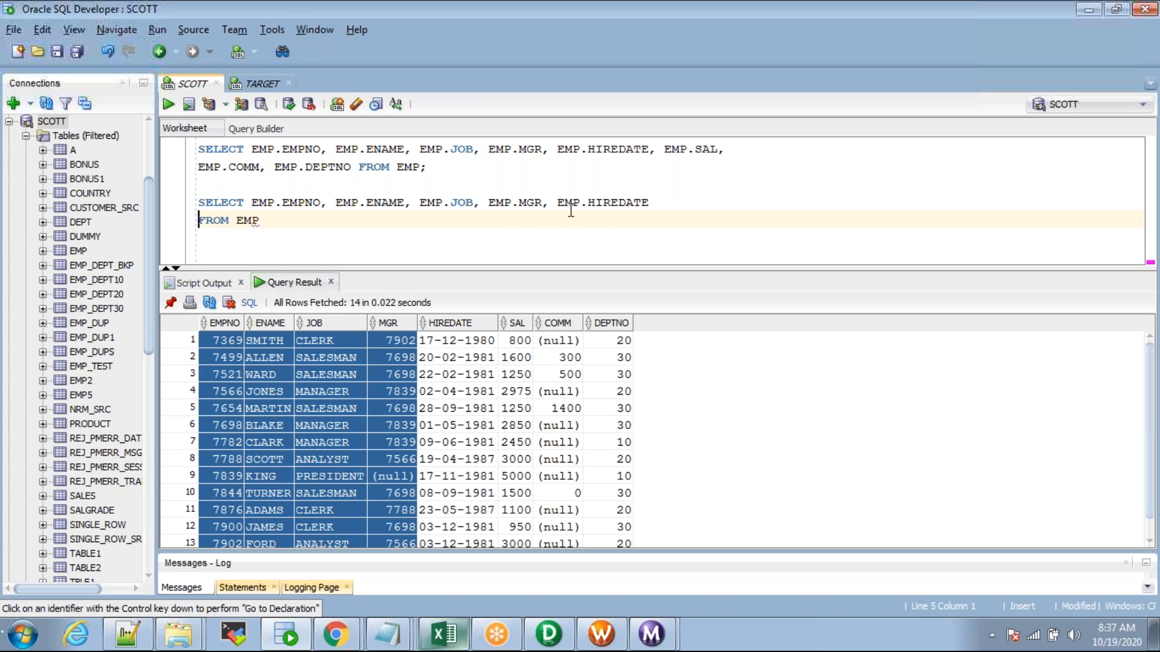
Step: Review the pasted query and the five SQ_EMP-to-EMP_TARGET links in Designer
{"action": "left_click_drag", "start_coordinate": [277, 226], "coordinate": [152, 190]}
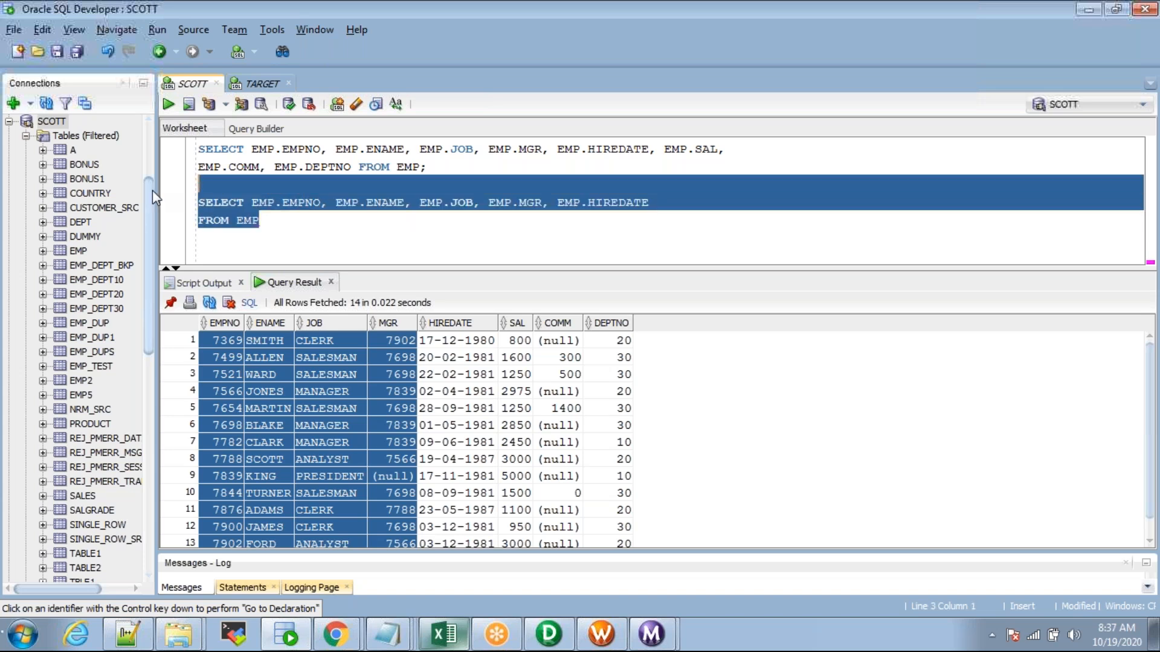
{"action": "left_click", "coordinate": [287, 220]}
{"action": "left_click_drag", "start_coordinate": [266, 221], "coordinate": [186, 188]}
{"action": "left_click", "coordinate": [296, 220]}
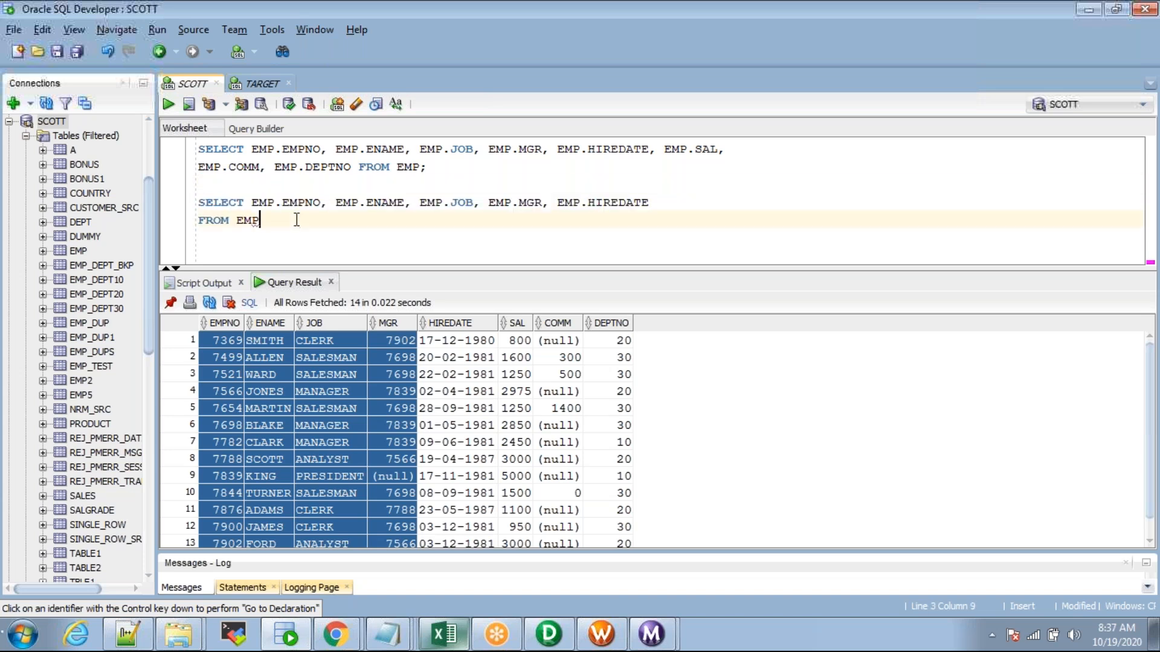
{"action": "key", "text": "alt+Tab"}
{"action": "key", "text": "alt+Tab"}
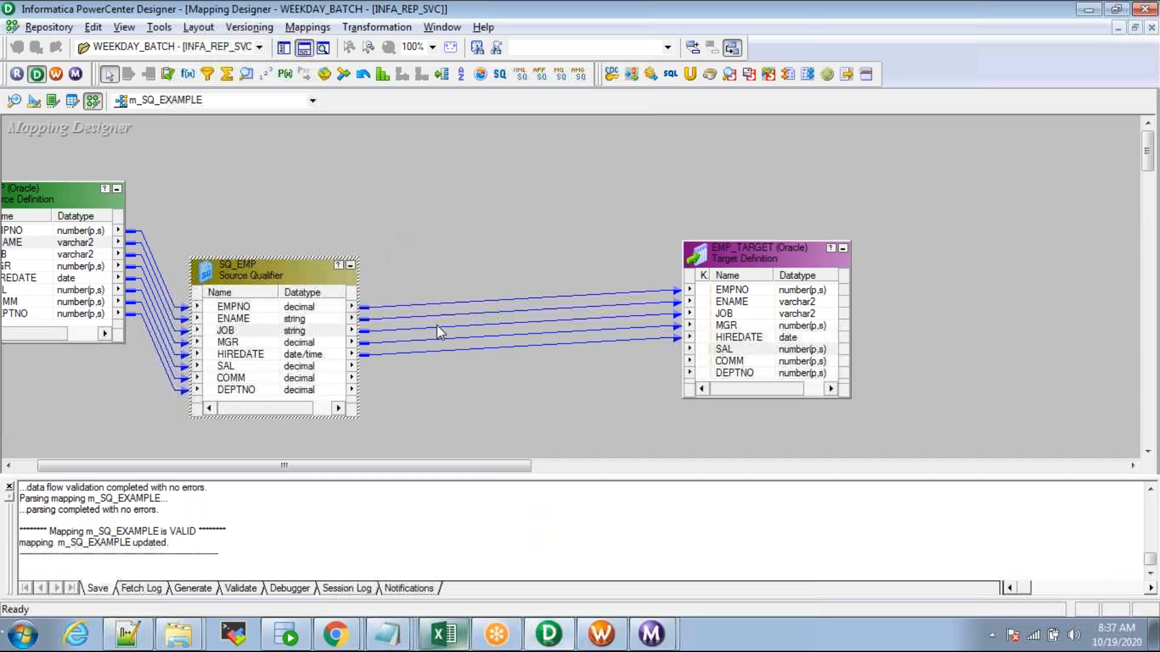
{"action": "left_click_drag", "start_coordinate": [521, 281], "coordinate": [560, 387]}
{"action": "left_click", "coordinate": [531, 387]}
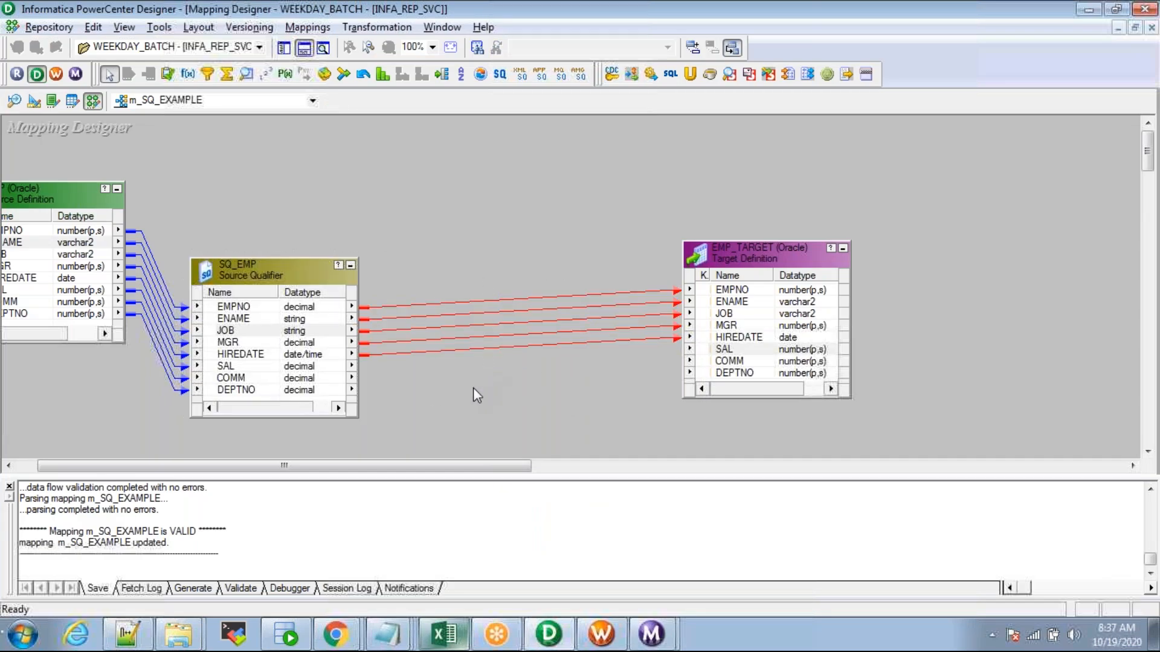
Step: Select the second, shorter EMP query in the SQL Developer worksheet
{"action": "key", "text": "alt+Tab"}
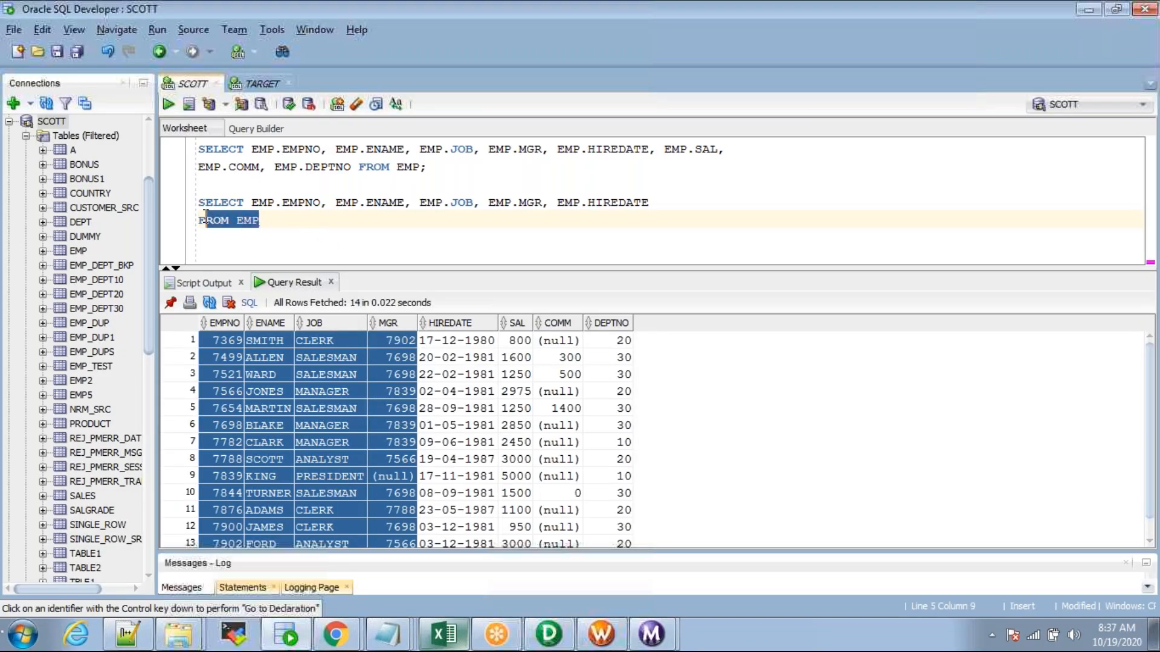
{"action": "left_click_drag", "start_coordinate": [260, 221], "coordinate": [177, 210]}
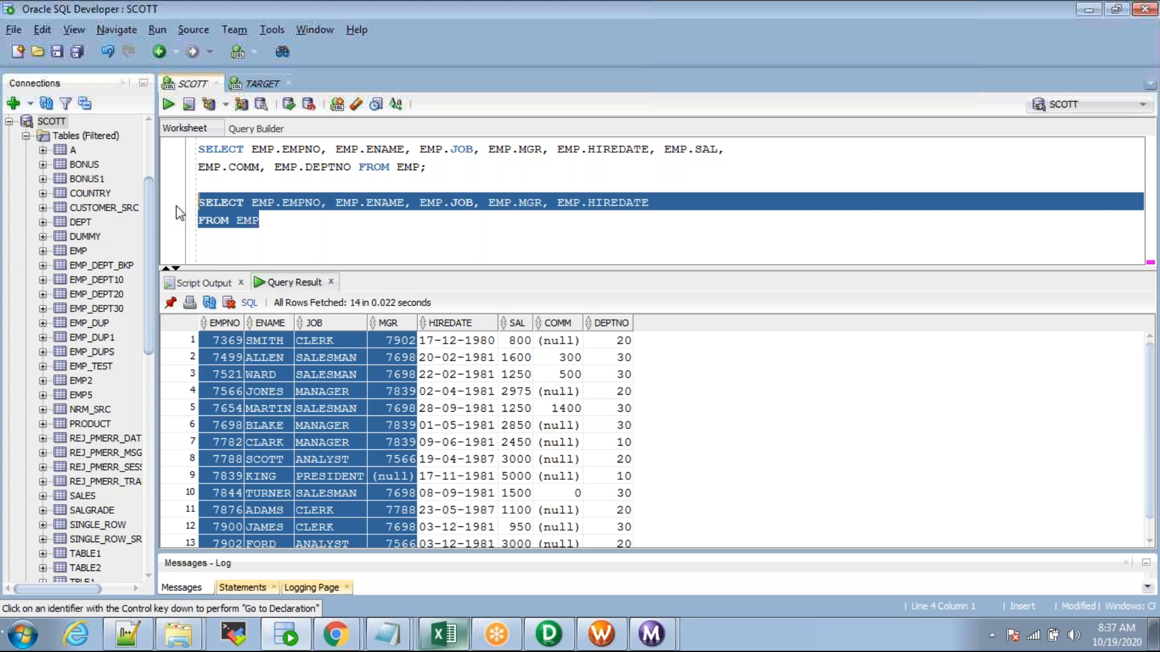
{"action": "key", "text": "alt+Tab"}
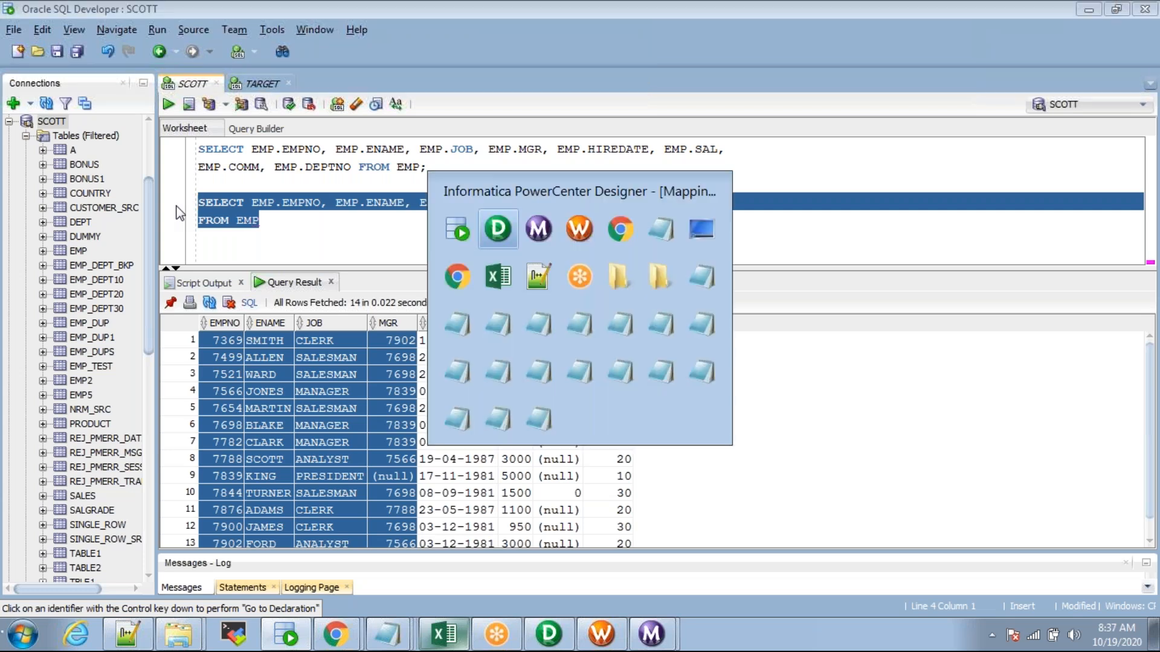
Step: Highlight SQ_EMP's SAL, COMM and DEPTNO ports, then review SQ_EMP's Ports list
{"action": "left_click_drag", "start_coordinate": [272, 367], "coordinate": [728, 355]}
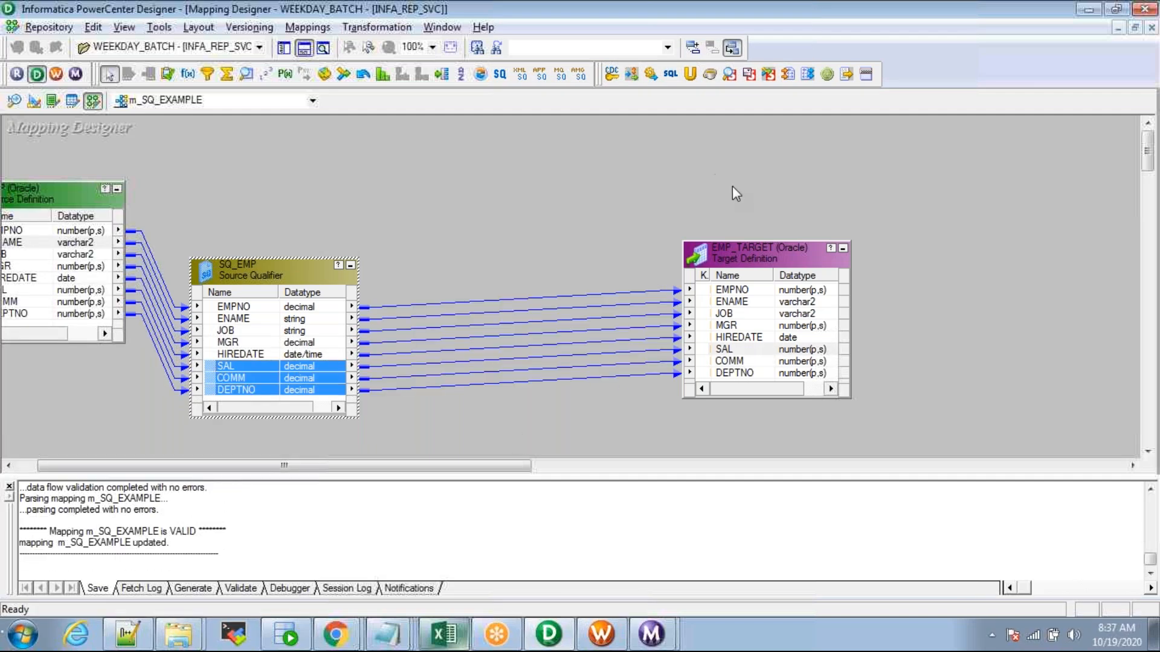
{"action": "left_click", "coordinate": [872, 115]}
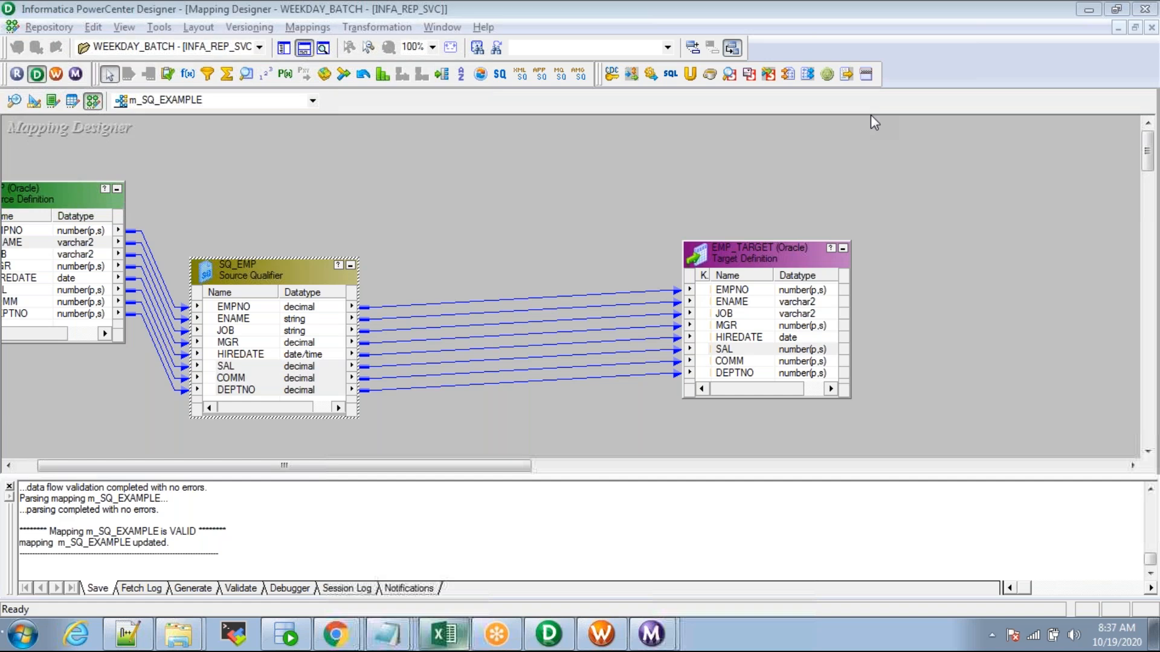
{"action": "double_click", "coordinate": [251, 271]}
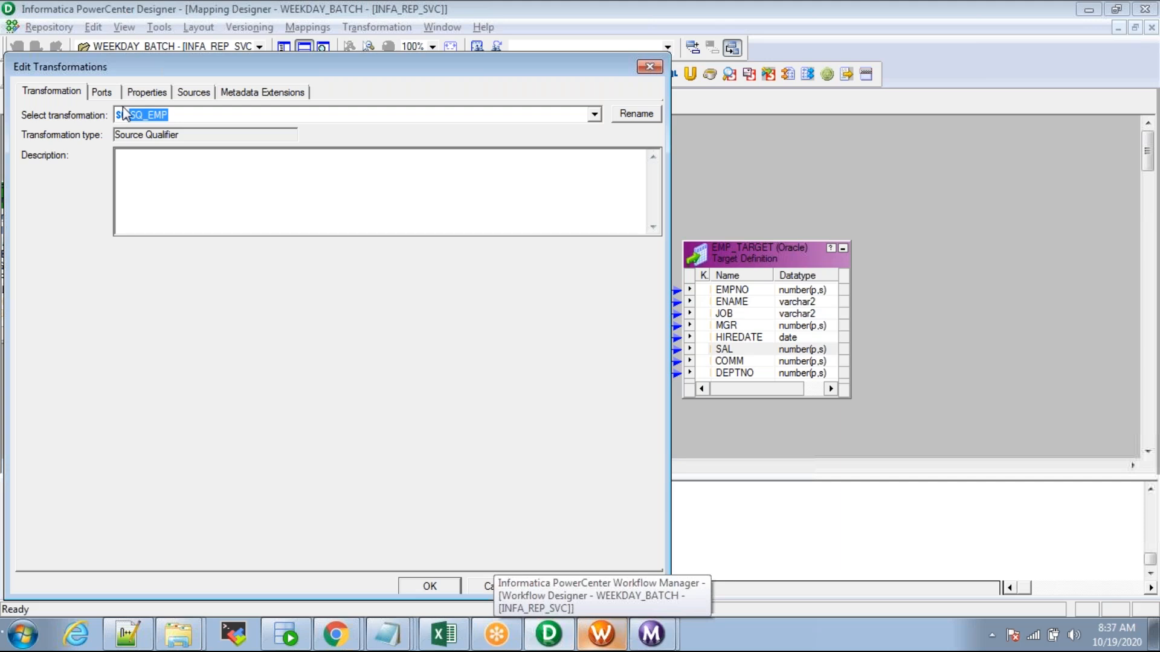
{"action": "left_click", "coordinate": [101, 96]}
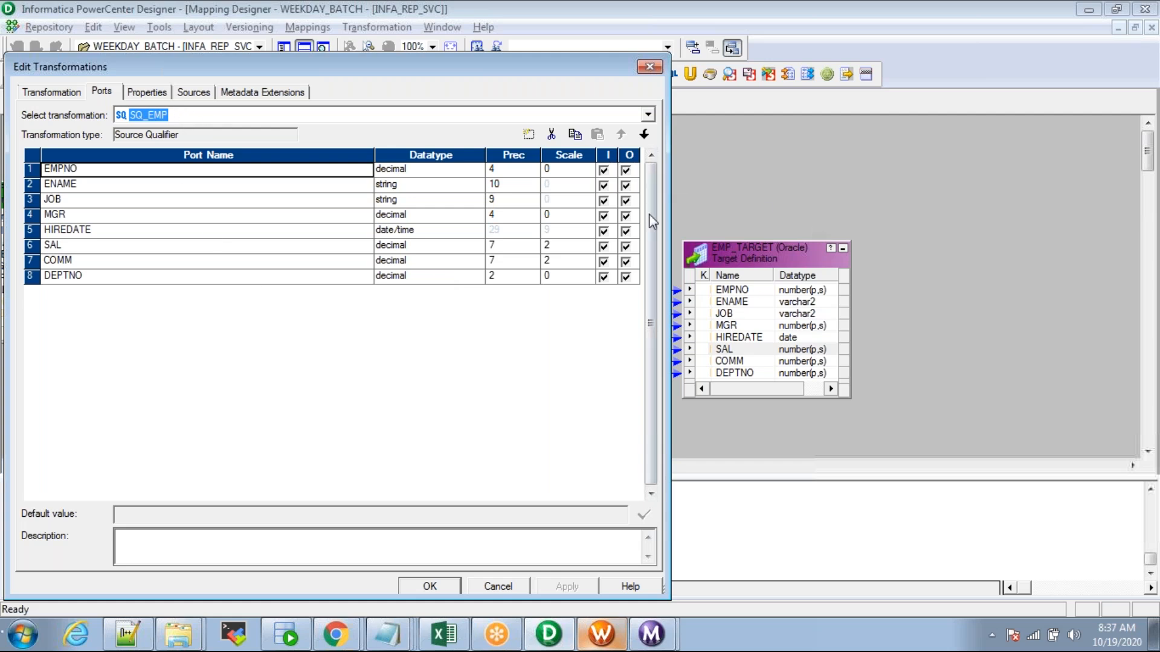
Step: Step through SQ_EMP's Properties attributes, confirming Sql Query is empty
{"action": "left_click", "coordinate": [136, 92]}
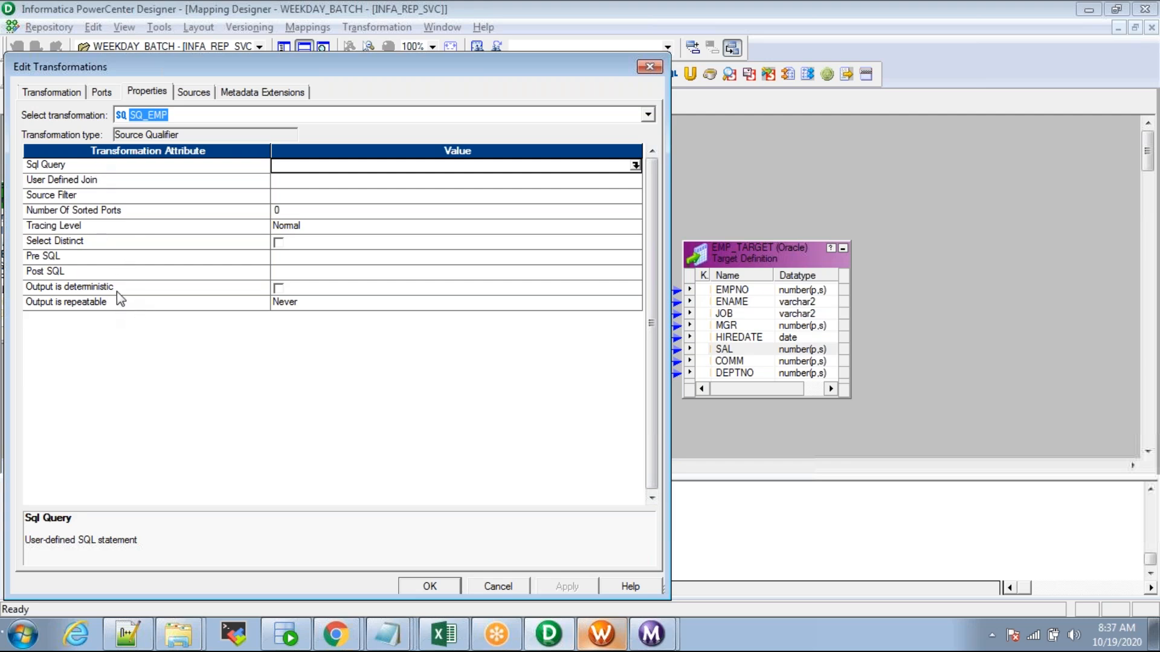
{"action": "left_click", "coordinate": [88, 167]}
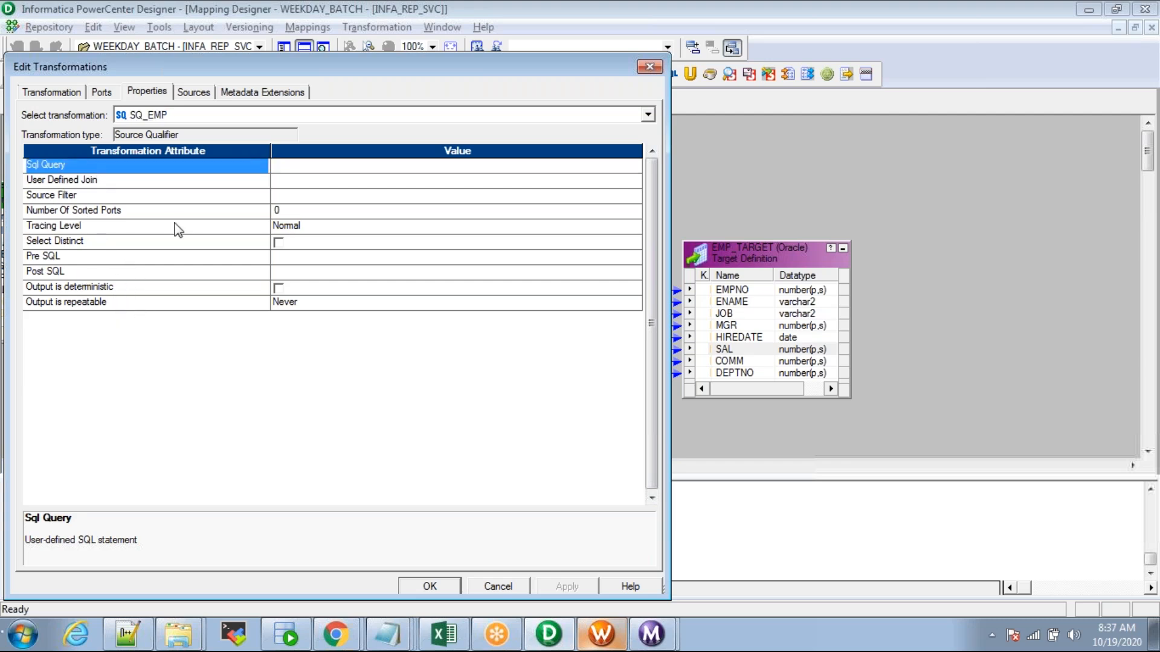
{"action": "key", "text": "Down"}
{"action": "key", "text": "Down"}
{"action": "key", "text": "Down"}
{"action": "key", "text": "Down"}
{"action": "key", "text": "Down"}
{"action": "key", "text": "Up"}
{"action": "key", "text": "Up"}
{"action": "key", "text": "Up"}
{"action": "key", "text": "Up"}
{"action": "key", "text": "Up"}
{"action": "key", "text": "Down"}
{"action": "key", "text": "Down"}
{"action": "key", "text": "Down"}
{"action": "key", "text": "Down"}
{"action": "key", "text": "Down"}
{"action": "key", "text": "Down"}
{"action": "key", "text": "Down"}
{"action": "key", "text": "Down"}
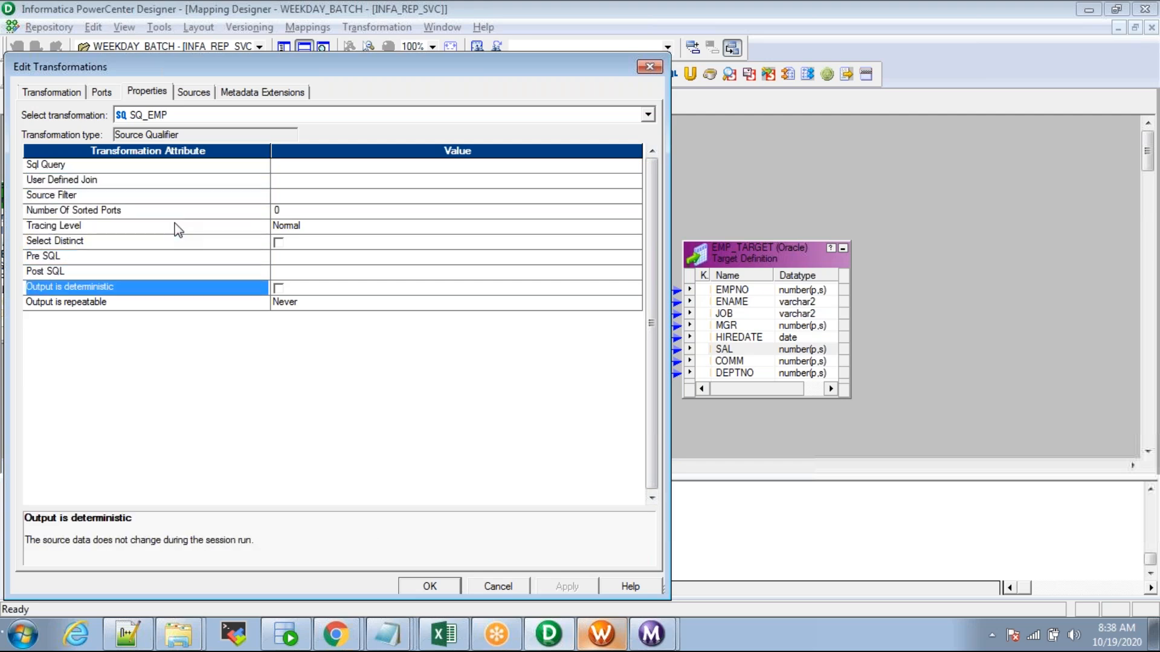
{"action": "key", "text": "Up"}
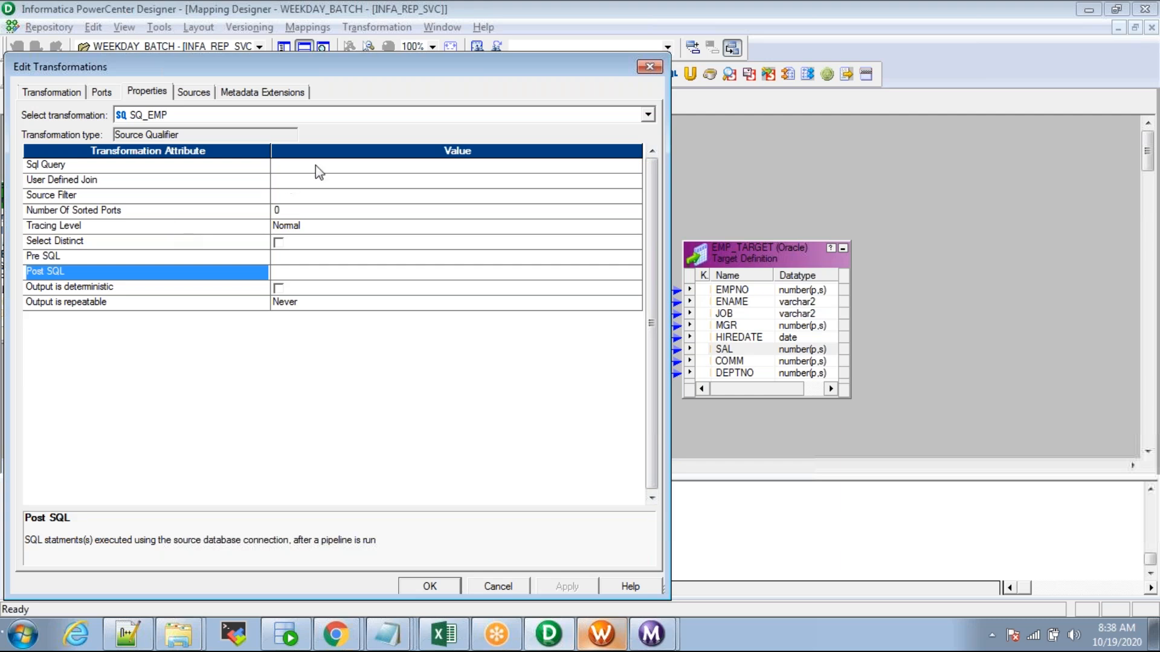
{"action": "left_click", "coordinate": [843, 119]}
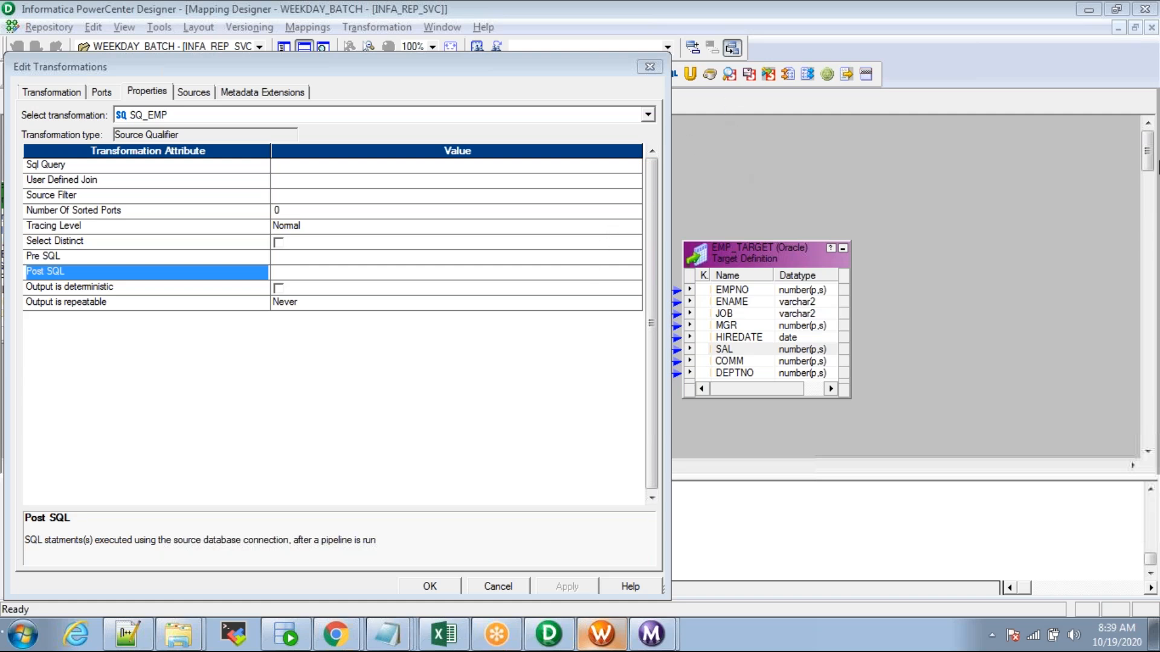
Step: Generate the eight-column default SELECT FROM EMP for SQ_EMP and select its text
{"action": "left_click", "coordinate": [610, 166]}
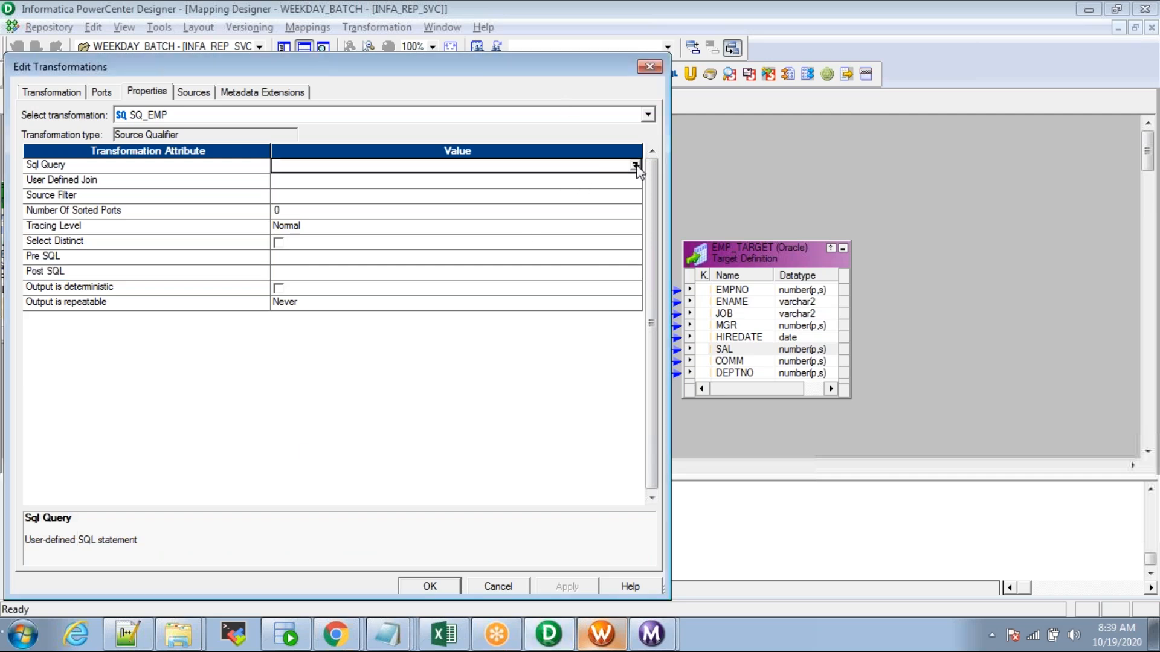
{"action": "left_click", "coordinate": [635, 166]}
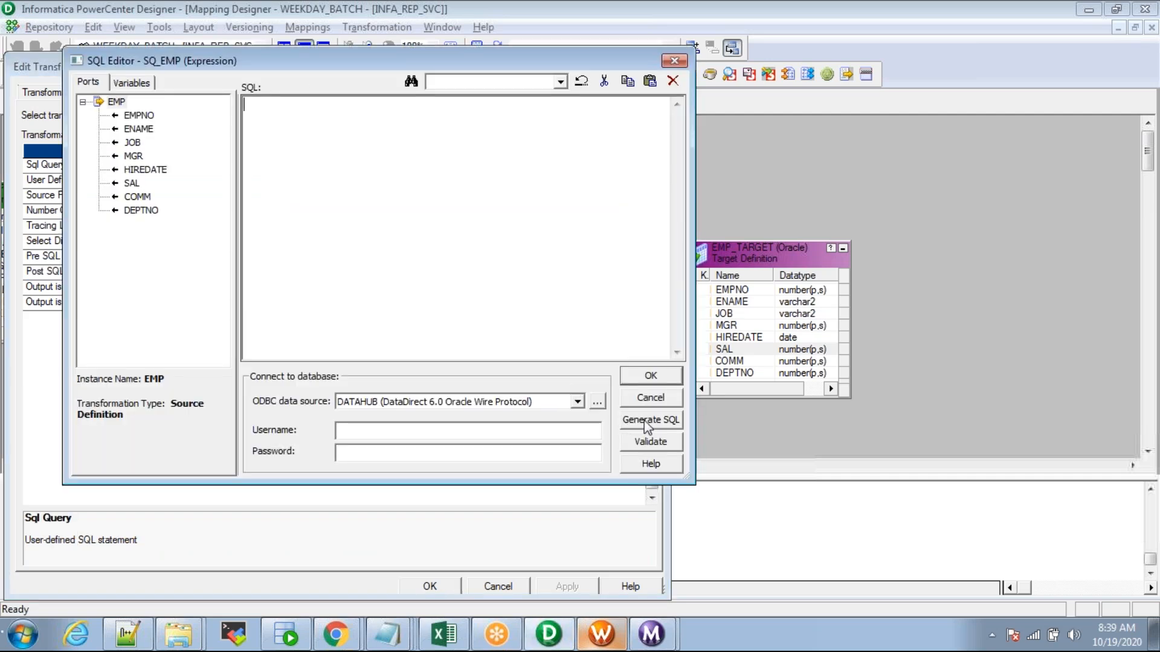
{"action": "left_click", "coordinate": [644, 420]}
{"action": "left_click_drag", "start_coordinate": [312, 158], "coordinate": [221, 102]}
{"action": "key", "text": "ctrl+c"}
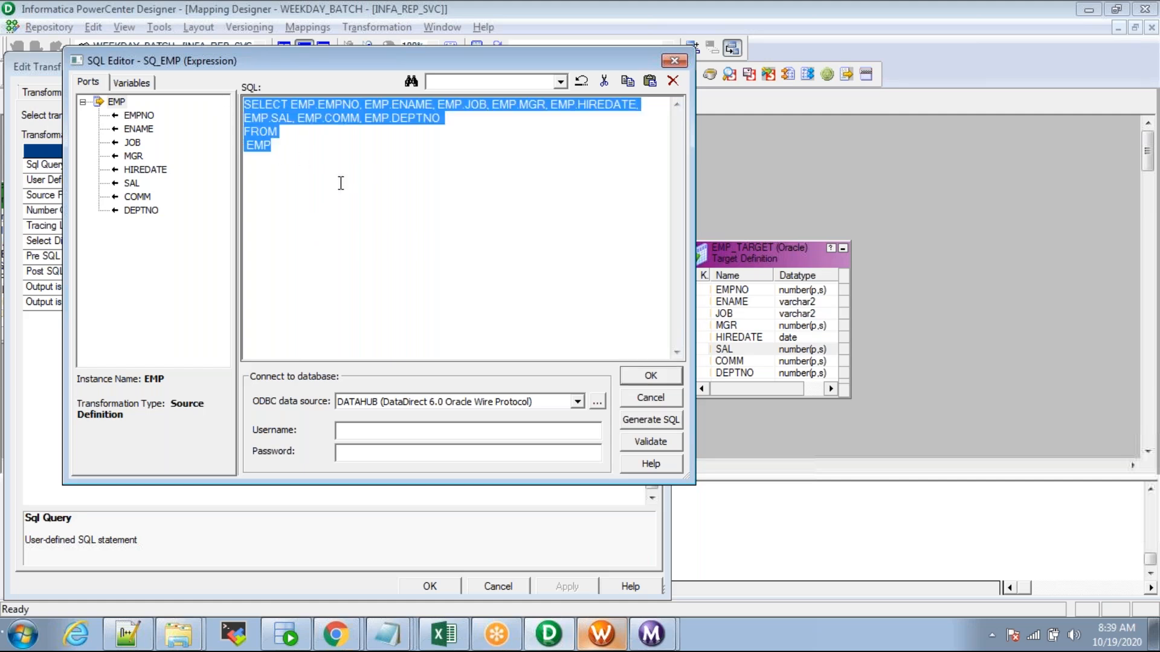
{"action": "key", "text": "alt+Tab"}
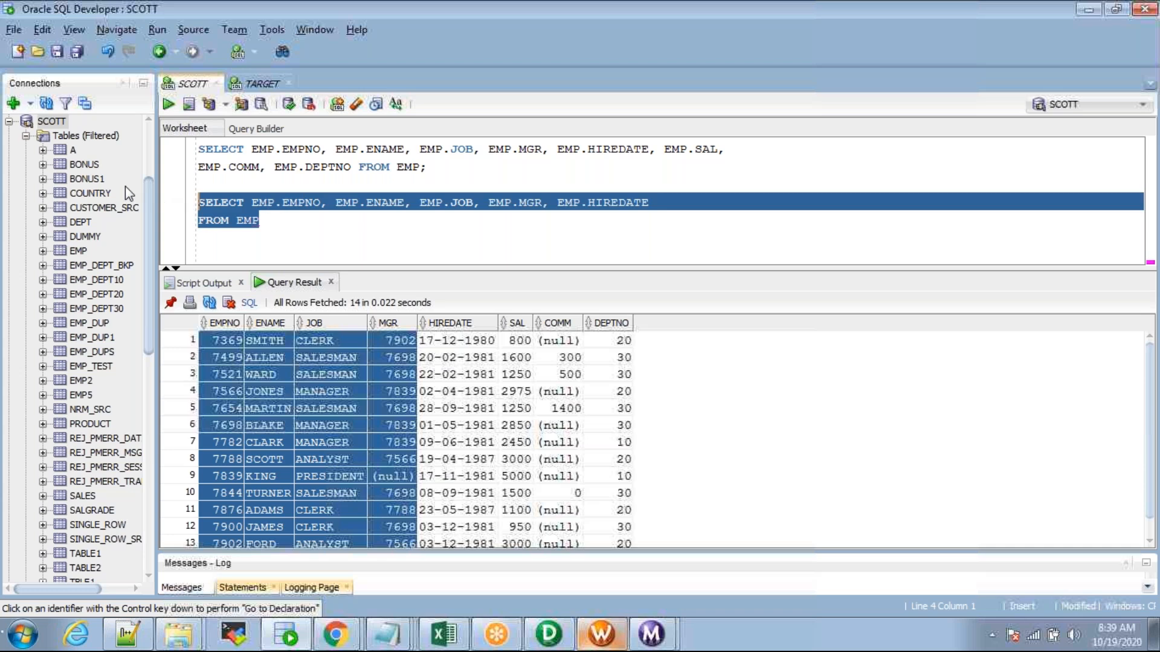
Step: Paste the generated query over the shorter one and split its column list across two lines
{"action": "key", "text": "ctrl+v"}
{"action": "left_click", "coordinate": [732, 206]}
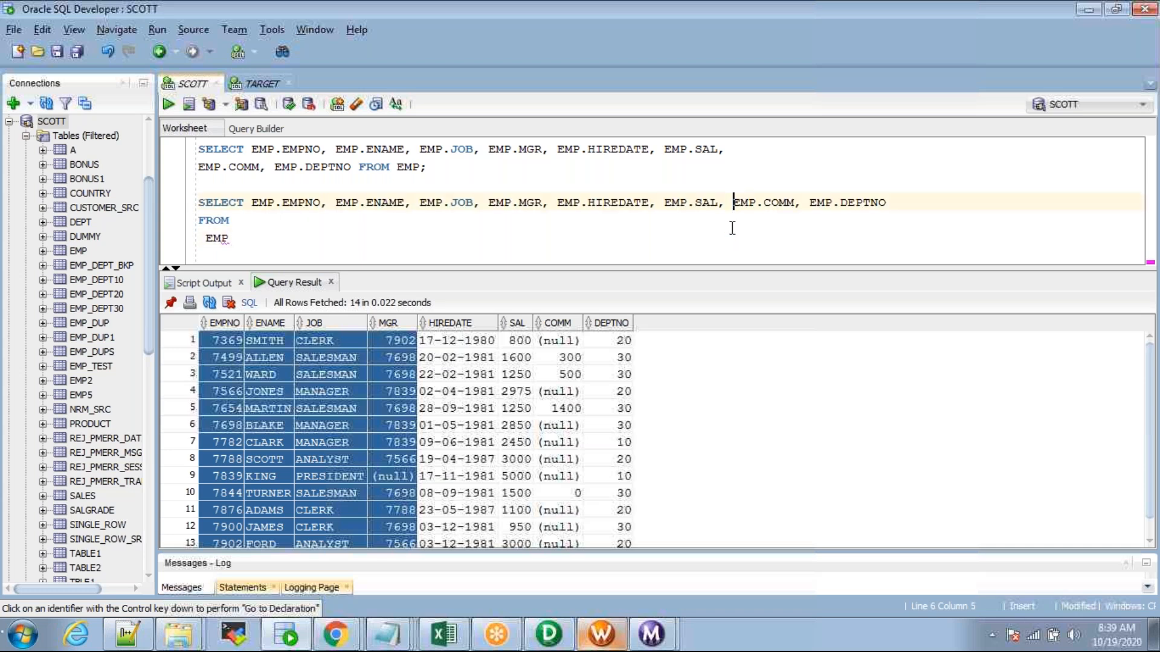
{"action": "key", "text": "Return"}
{"action": "left_click", "coordinate": [382, 220]}
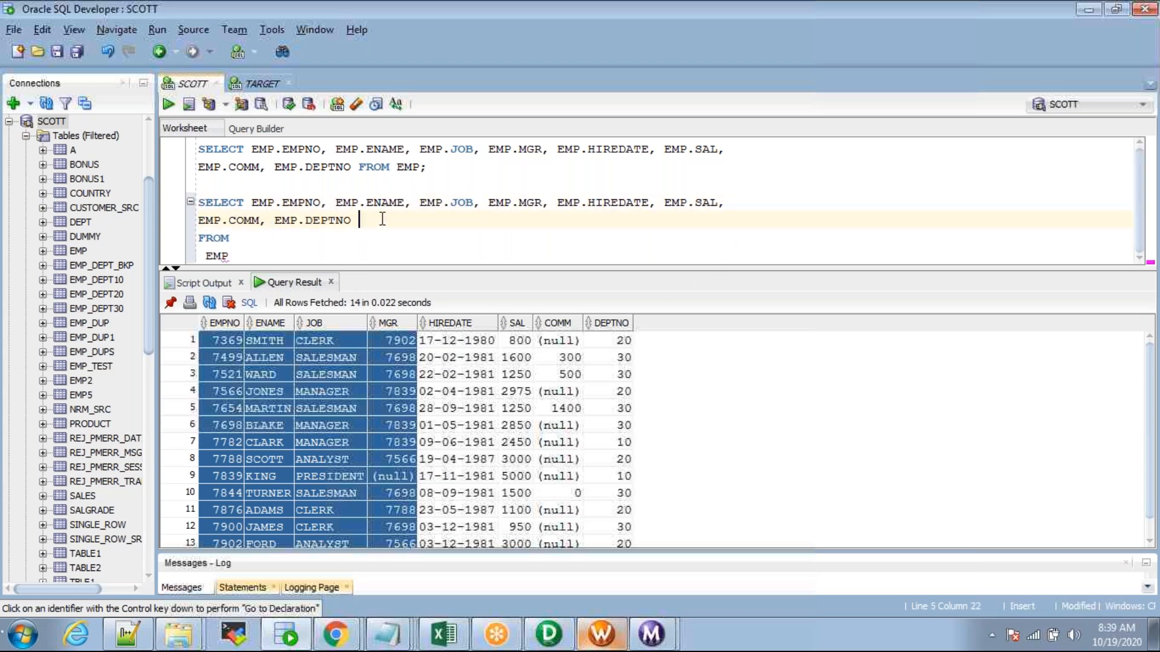
{"action": "key", "text": "Delete"}
Step: Put FROM EMP right after EMP.DEPTNO, then close Designer's SQL editor without changes
{"action": "key", "text": "Insert"}
{"action": "left_click", "coordinate": [409, 225]}
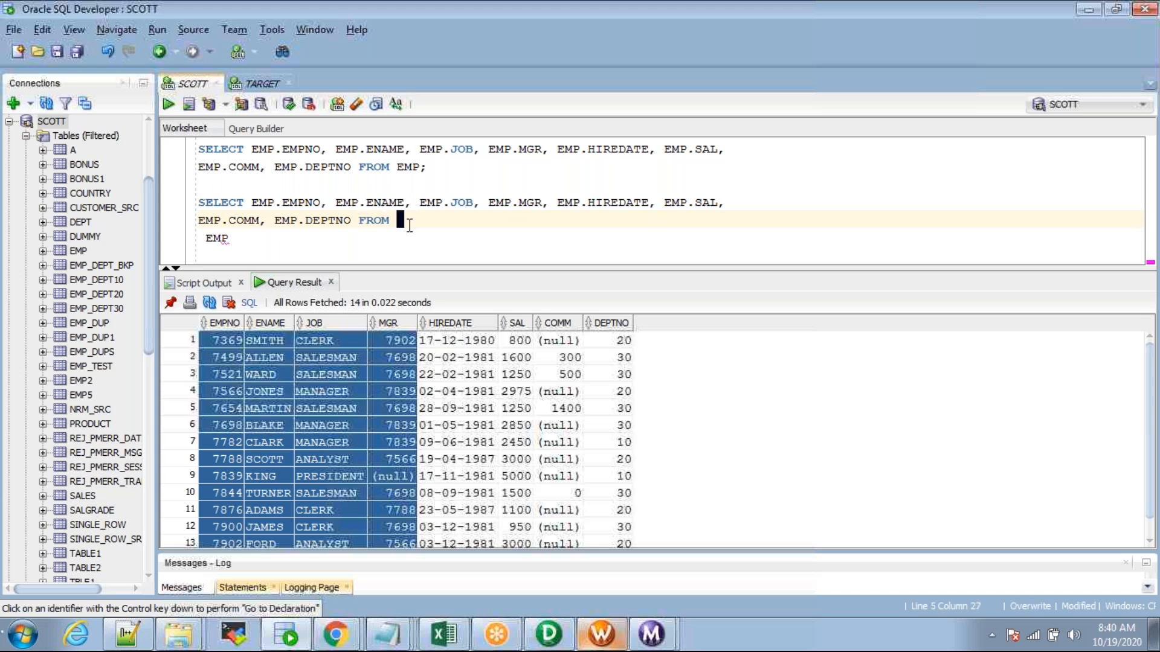
{"action": "key", "text": "Right"}
{"action": "key", "text": "Insert"}
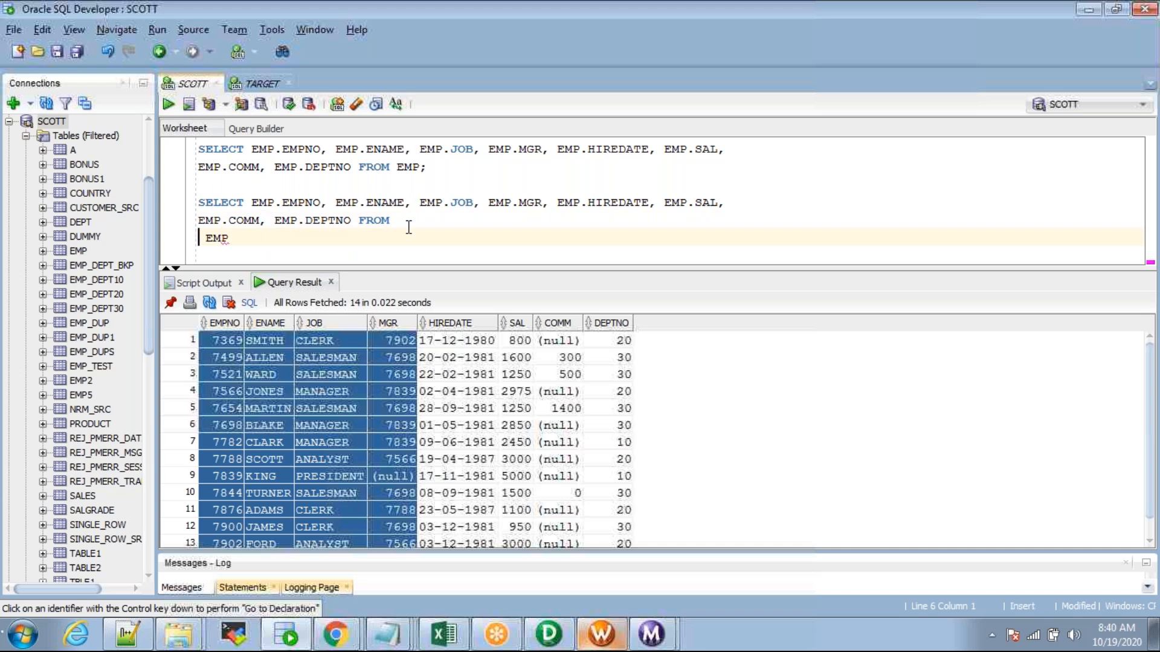
{"action": "key", "text": "BackSpace"}
{"action": "double_click", "coordinate": [409, 225]}
{"action": "key", "text": "alt+Tab"}
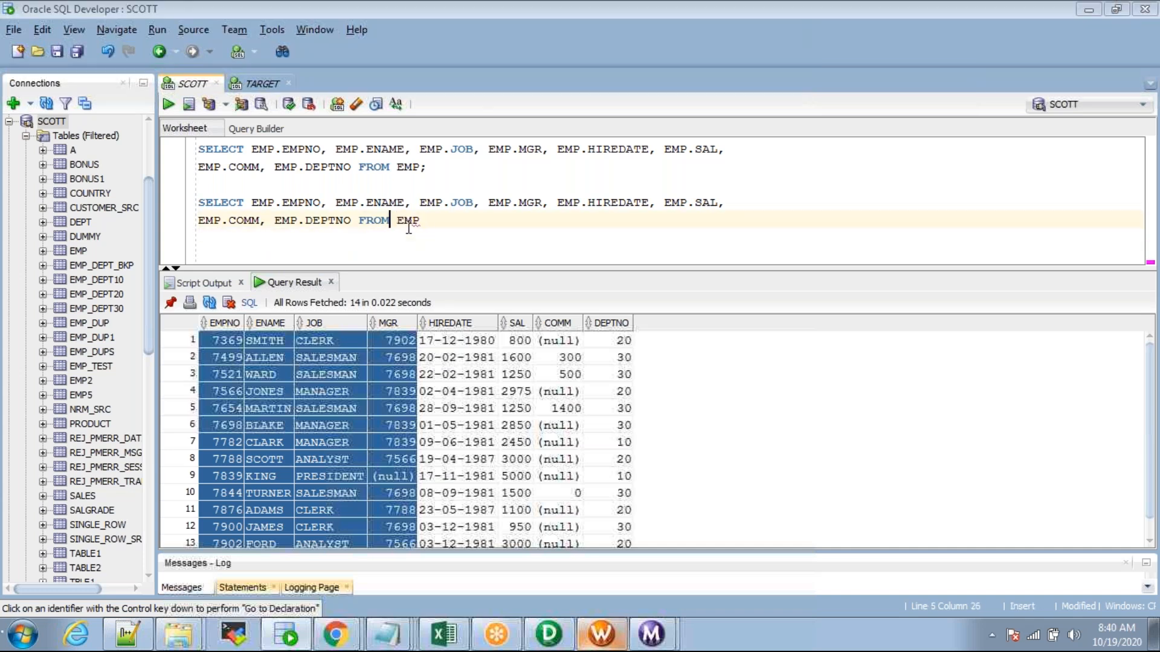
{"action": "key", "text": "Escape"}
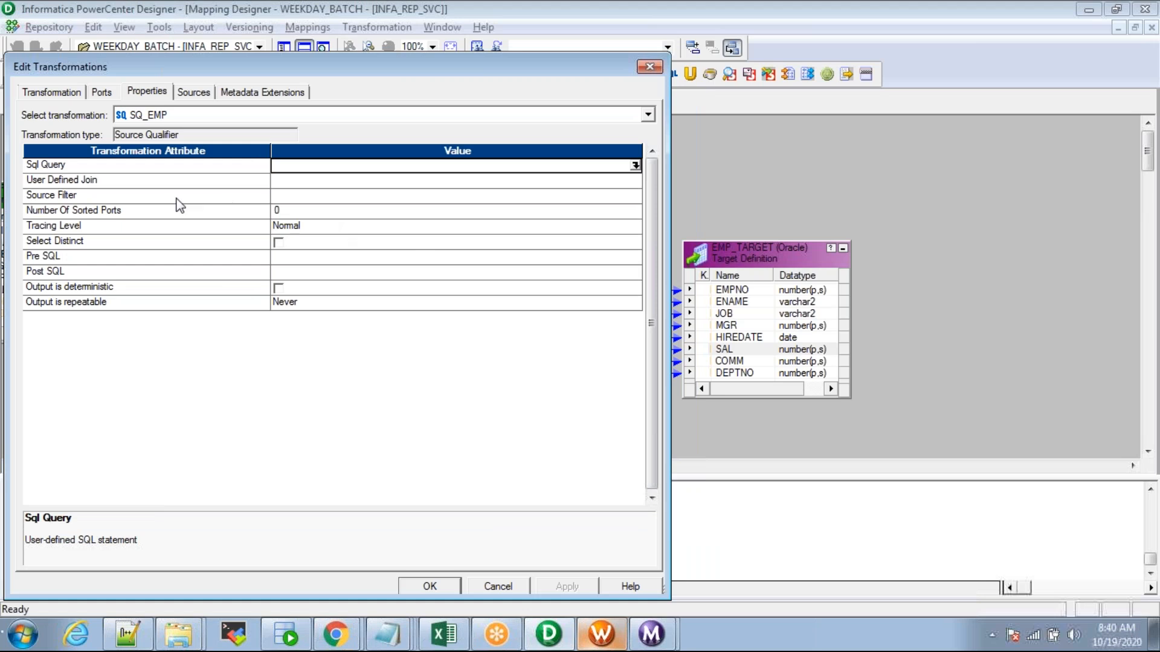
Step: Generate the default SELECT in SQ_EMP's Sql Query editor, then close it
{"action": "left_click", "coordinate": [109, 177]}
{"action": "left_click", "coordinate": [129, 170]}
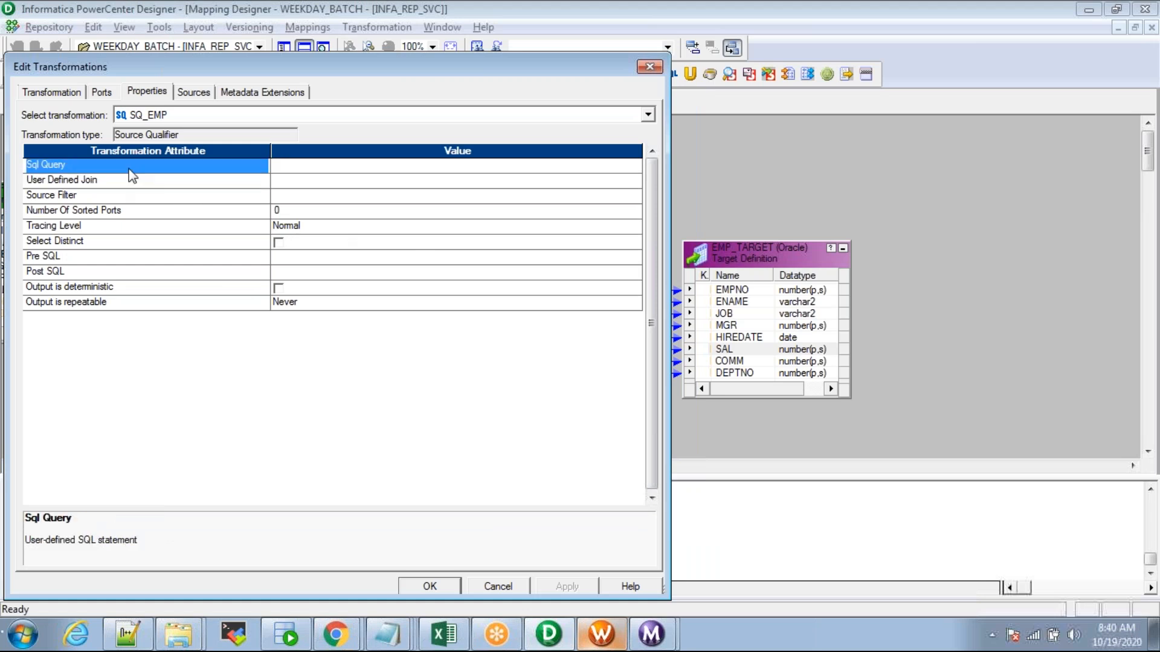
{"action": "left_click", "coordinate": [643, 171]}
{"action": "left_click", "coordinate": [646, 420]}
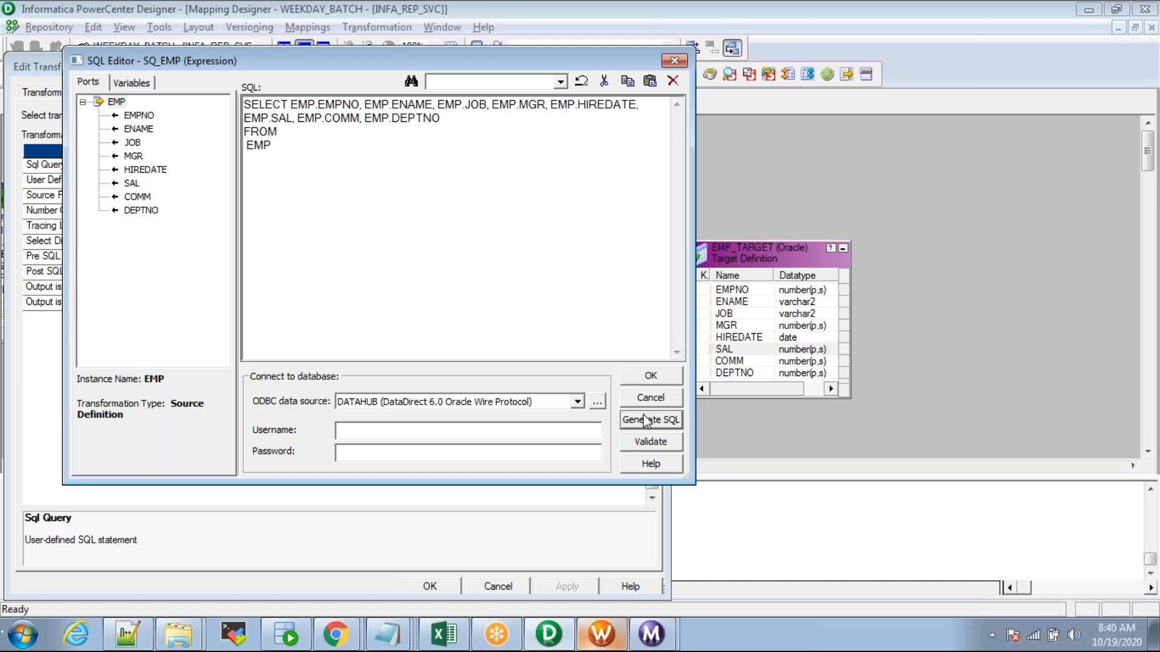
{"action": "left_click_drag", "start_coordinate": [292, 147], "coordinate": [230, 105]}
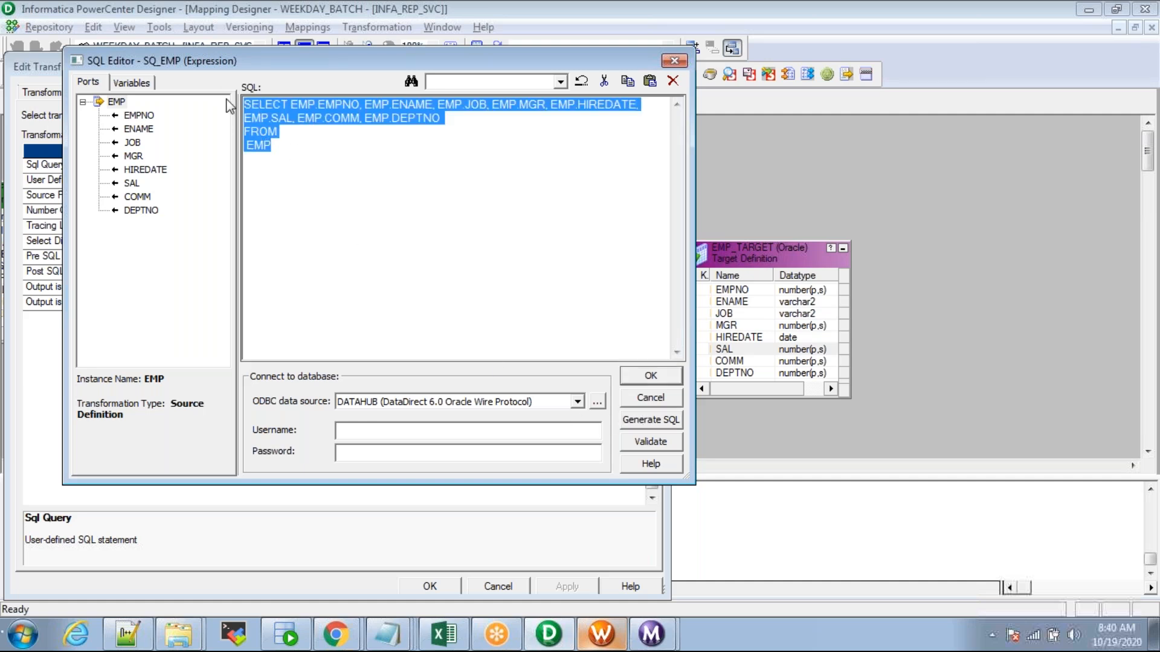
{"action": "left_click_drag", "start_coordinate": [317, 160], "coordinate": [223, 102]}
{"action": "left_click", "coordinate": [297, 121]}
{"action": "key", "text": "Escape"}
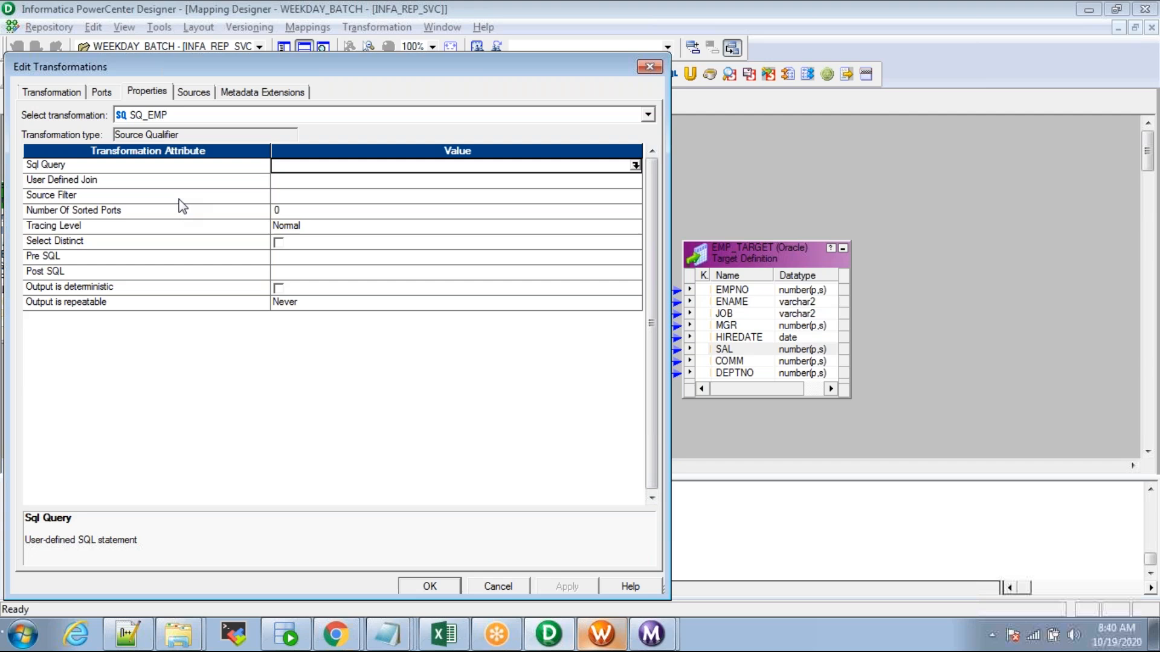
Step: Regenerate the default SELECT and compare it with the SQL Developer worksheet query
{"action": "left_click", "coordinate": [79, 167]}
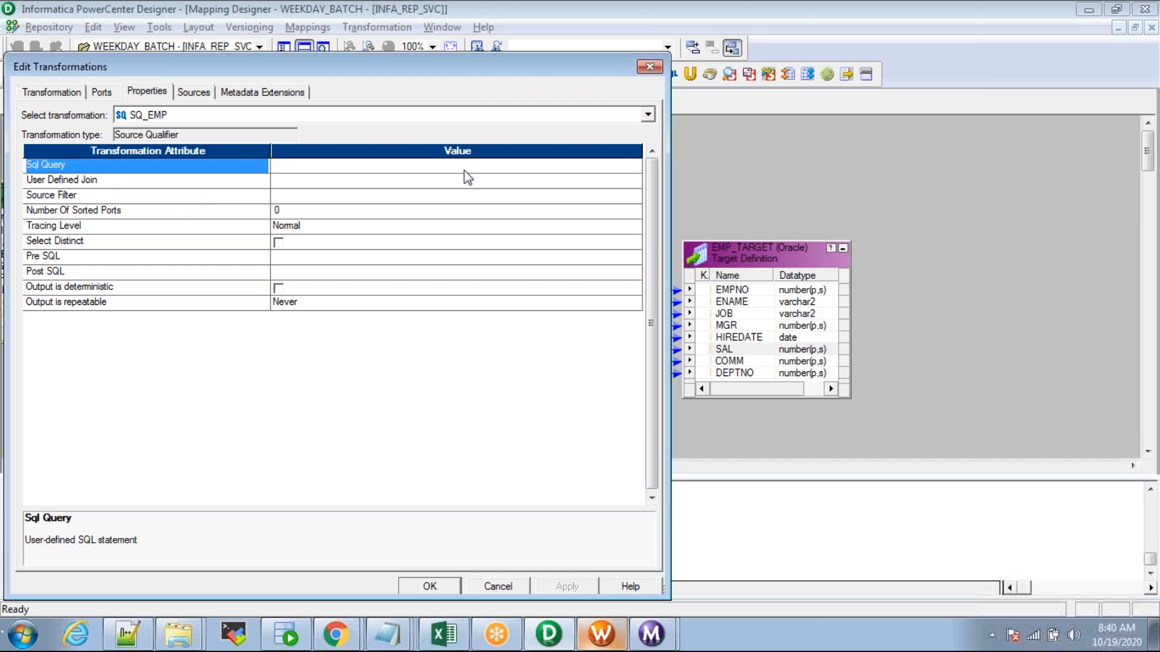
{"action": "left_click", "coordinate": [636, 164]}
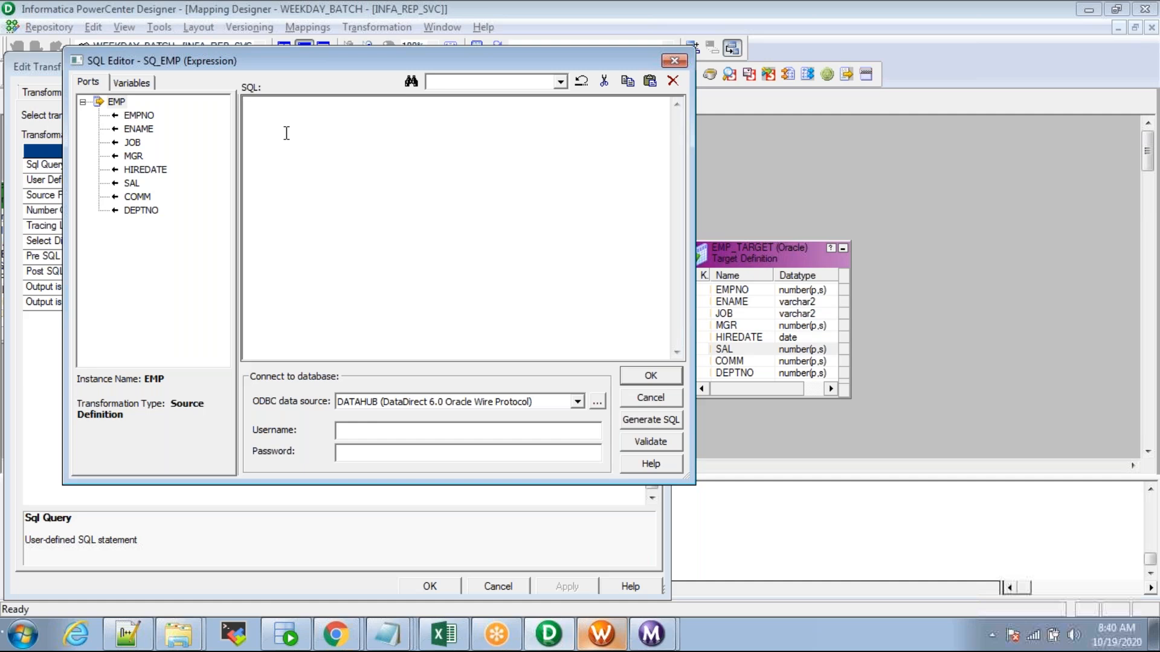
{"action": "left_click", "coordinate": [656, 420]}
{"action": "key", "text": "ctrl+a"}
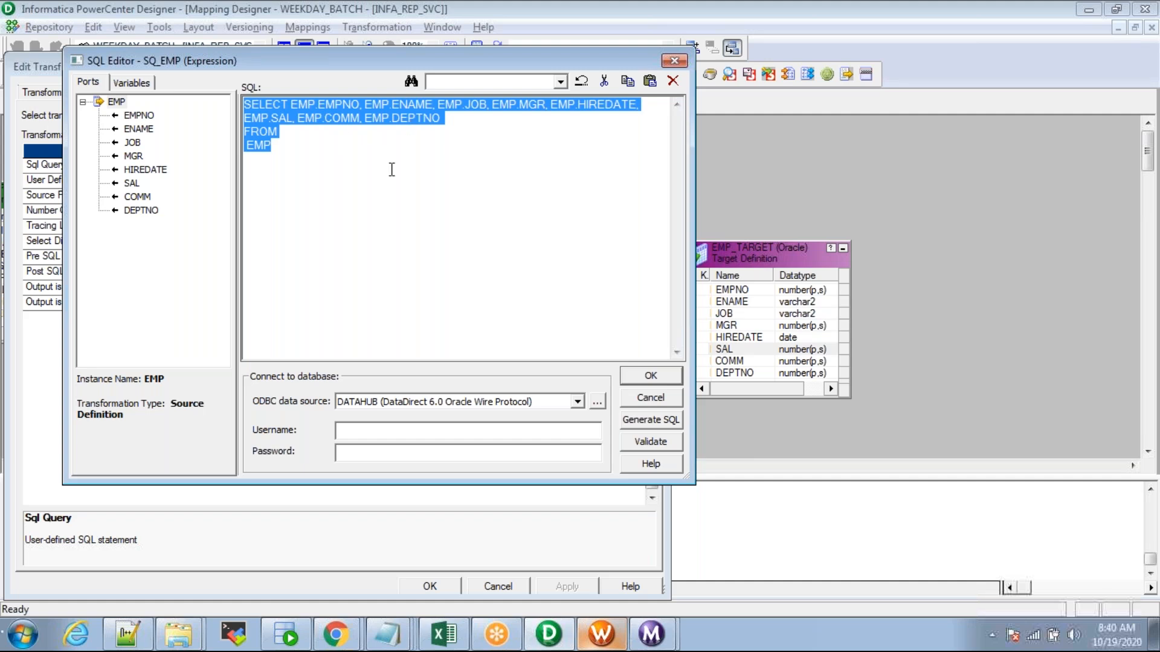
{"action": "left_click", "coordinate": [316, 155]}
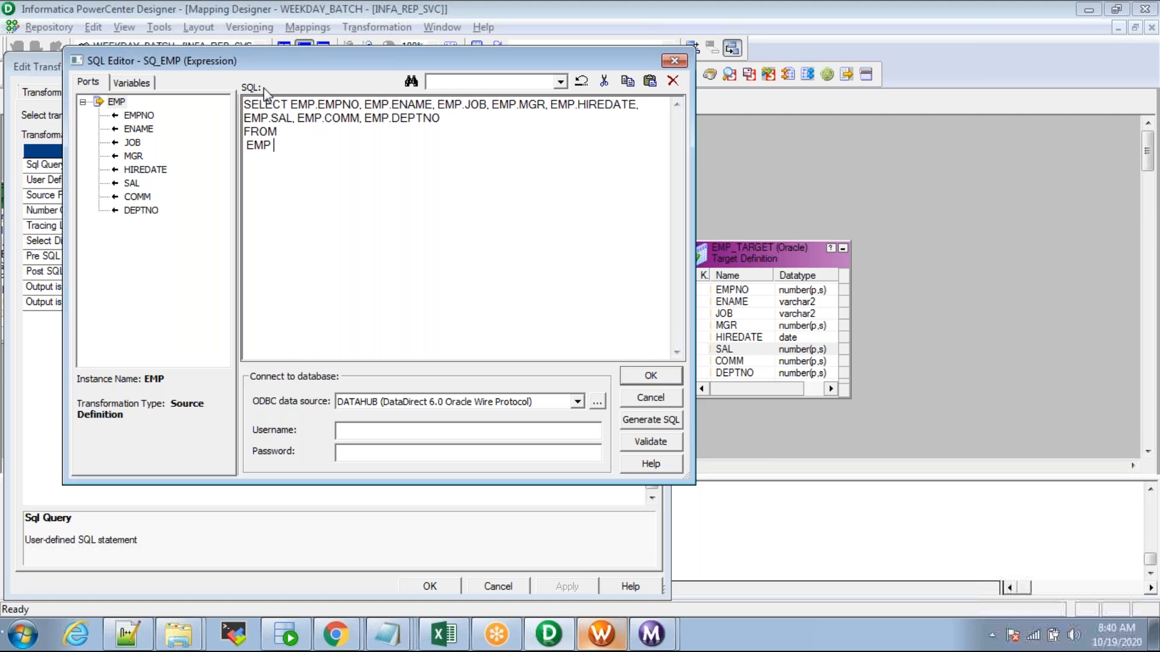
{"action": "left_click_drag", "start_coordinate": [294, 155], "coordinate": [228, 91]}
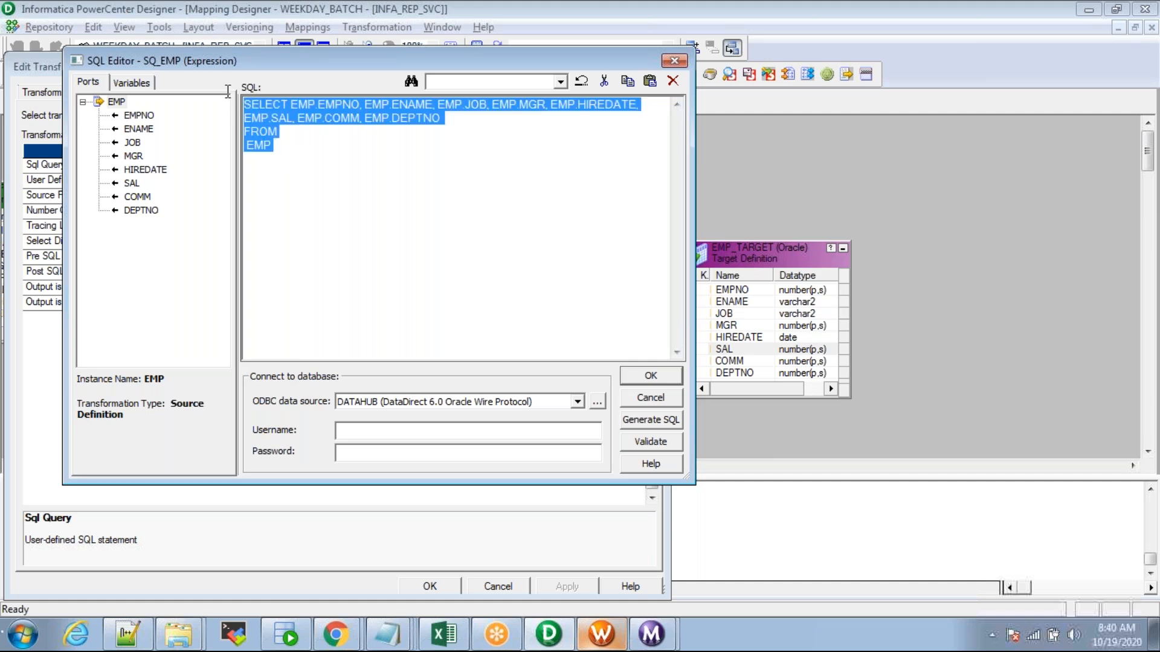
{"action": "key", "text": "alt+Tab"}
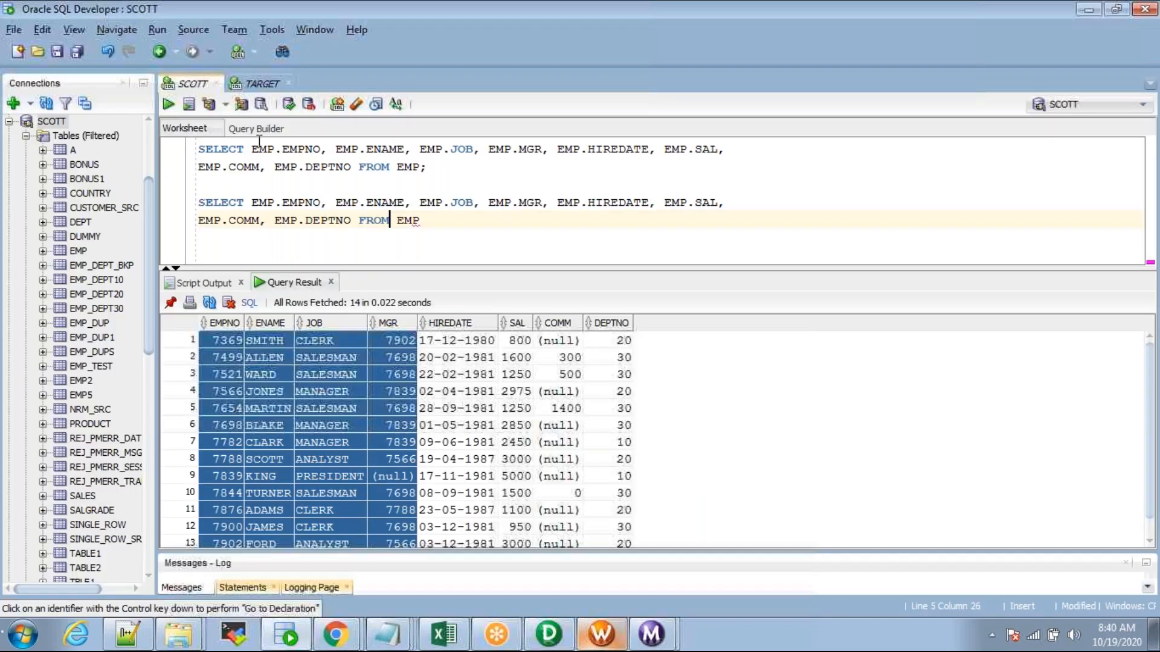
{"action": "key", "text": "alt+Tab"}
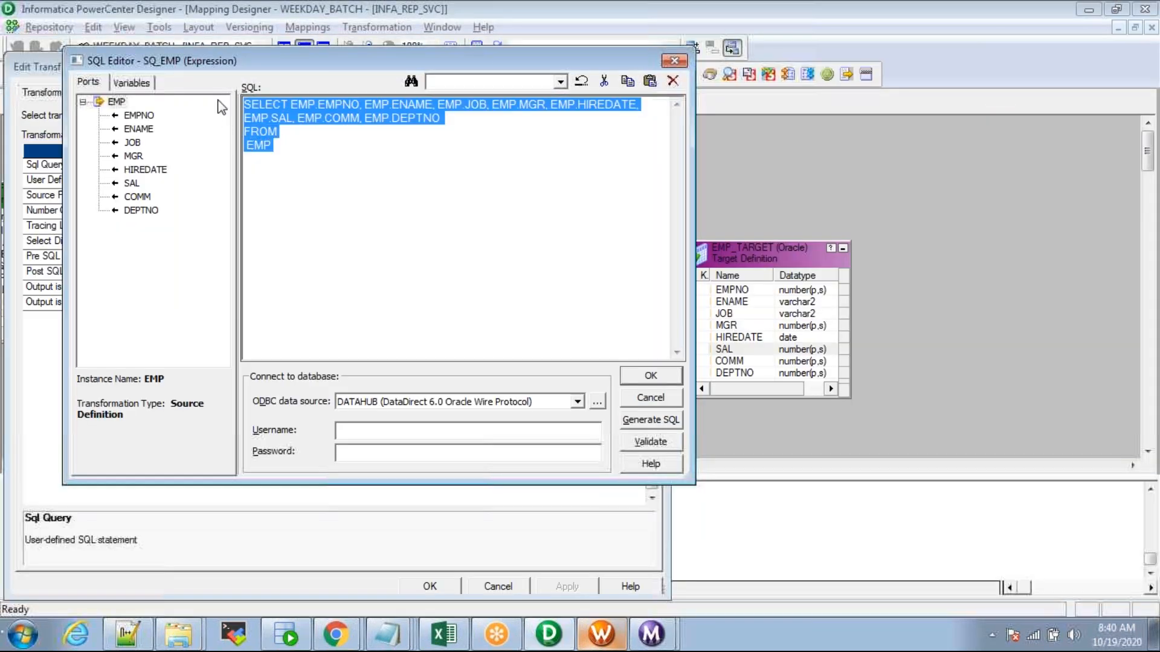
{"action": "key", "text": "alt+Tab"}
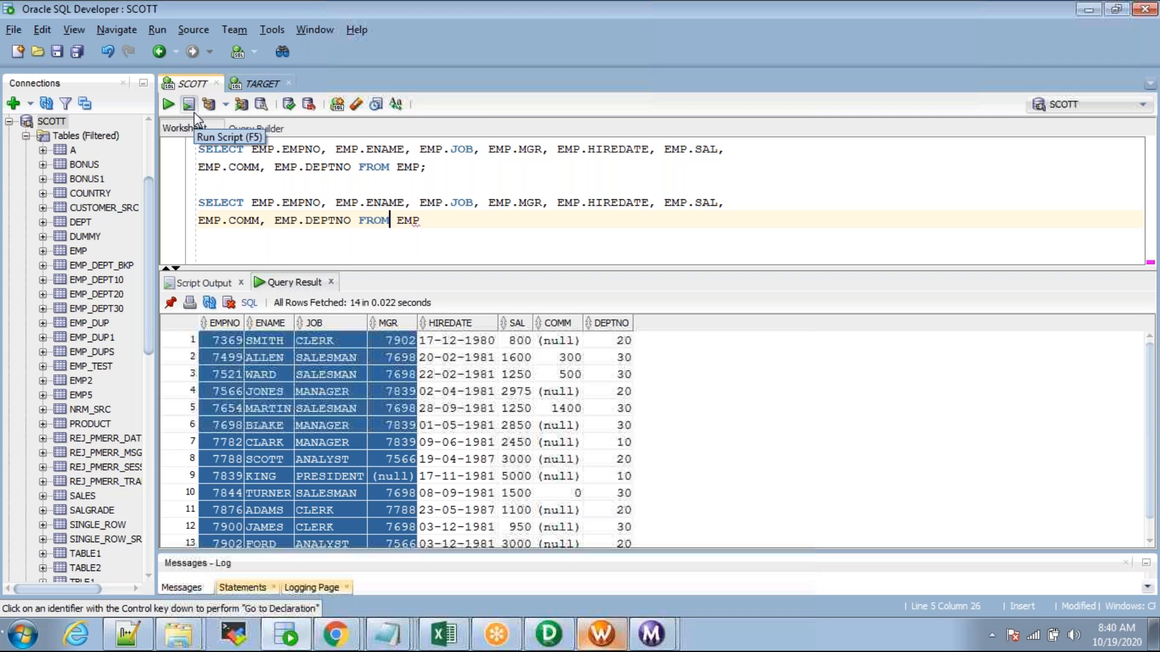
{"action": "key", "text": "alt+Tab"}
Step: Append WHERE EMP.DEPTNO = 10 to the SQ_EMP override and apply it
{"action": "left_click", "coordinate": [290, 153]}
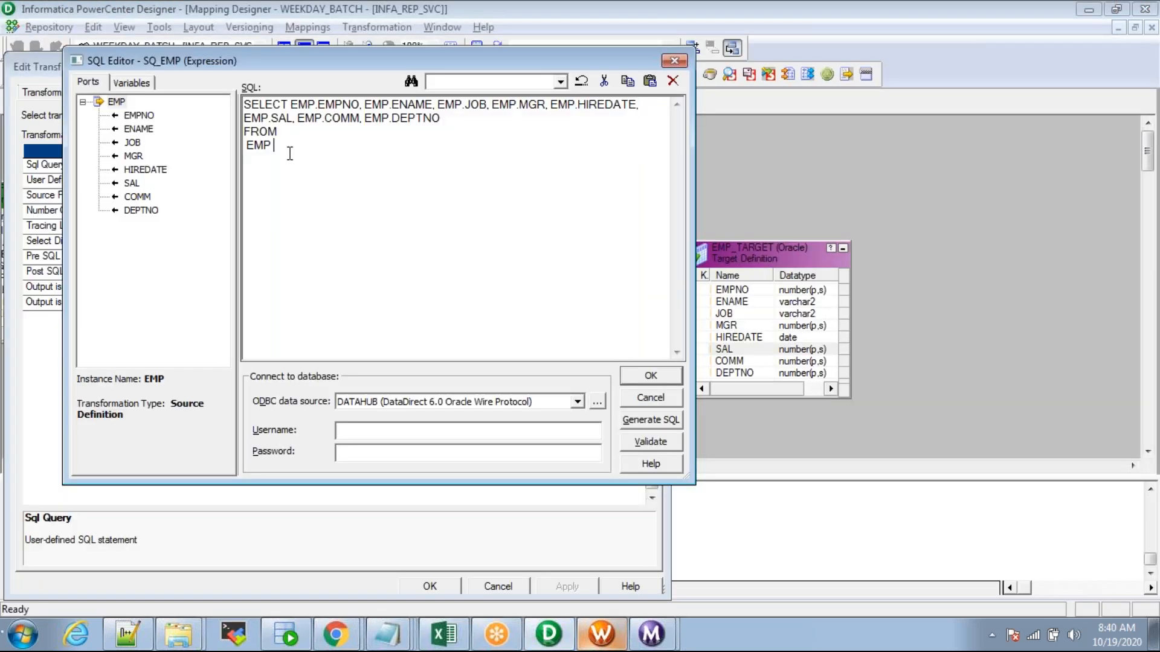
{"action": "type", "text": "WHERE"}
{"action": "double_click", "coordinate": [141, 210]}
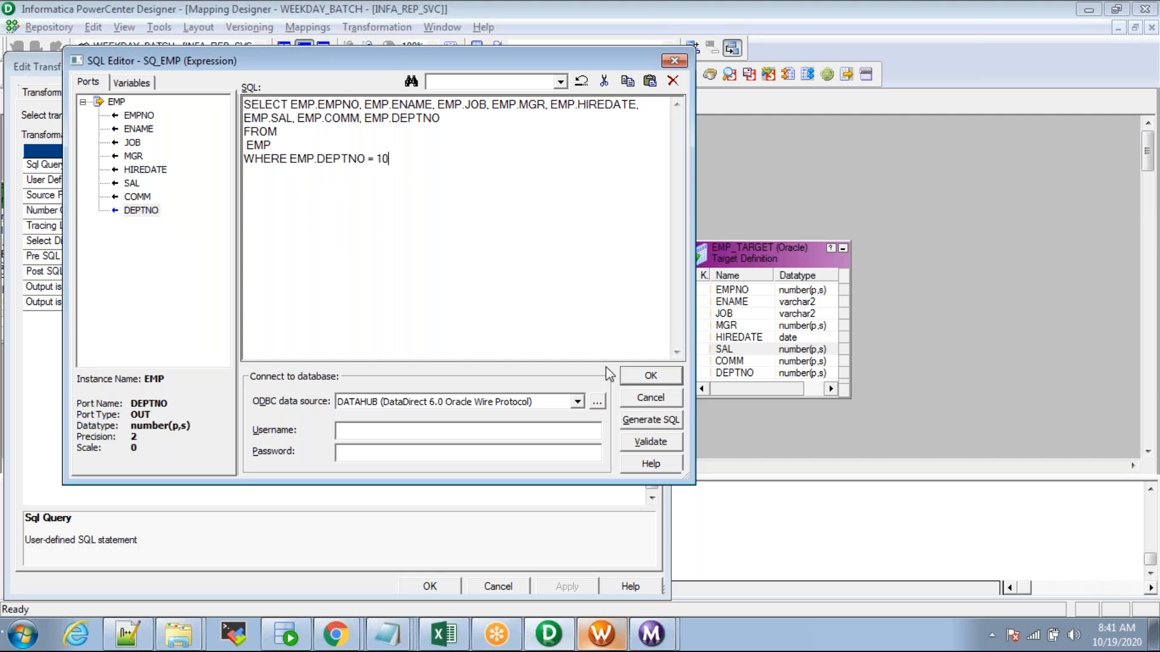
{"action": "left_click", "coordinate": [656, 375]}
{"action": "left_click", "coordinate": [589, 585]}
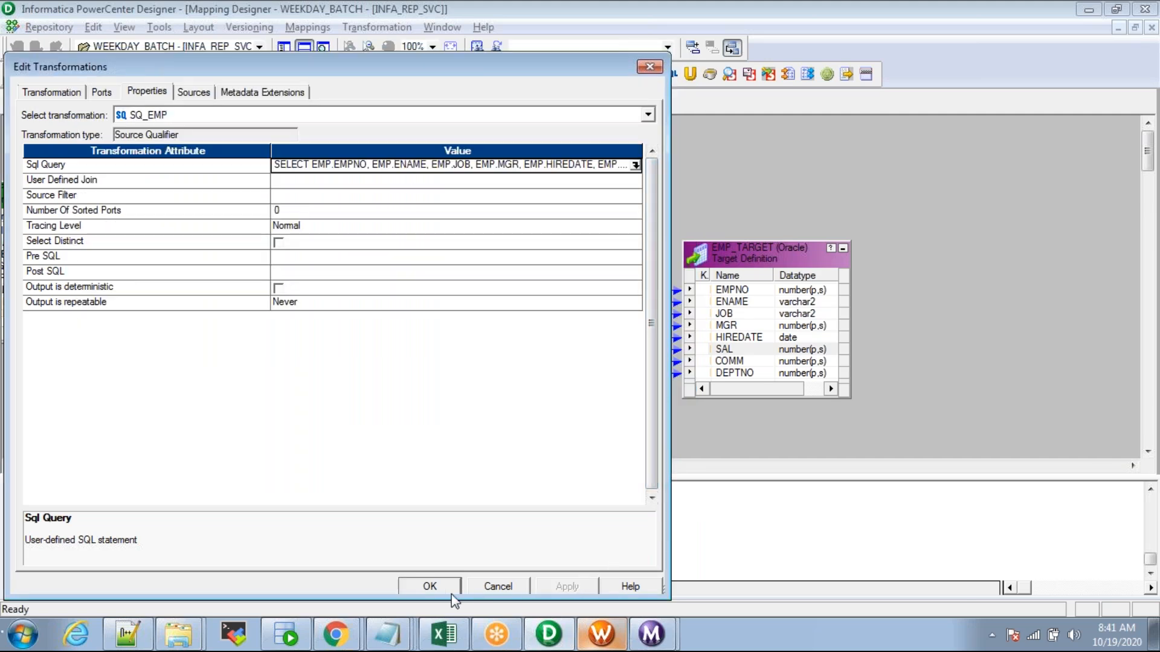
{"action": "left_click", "coordinate": [430, 586]}
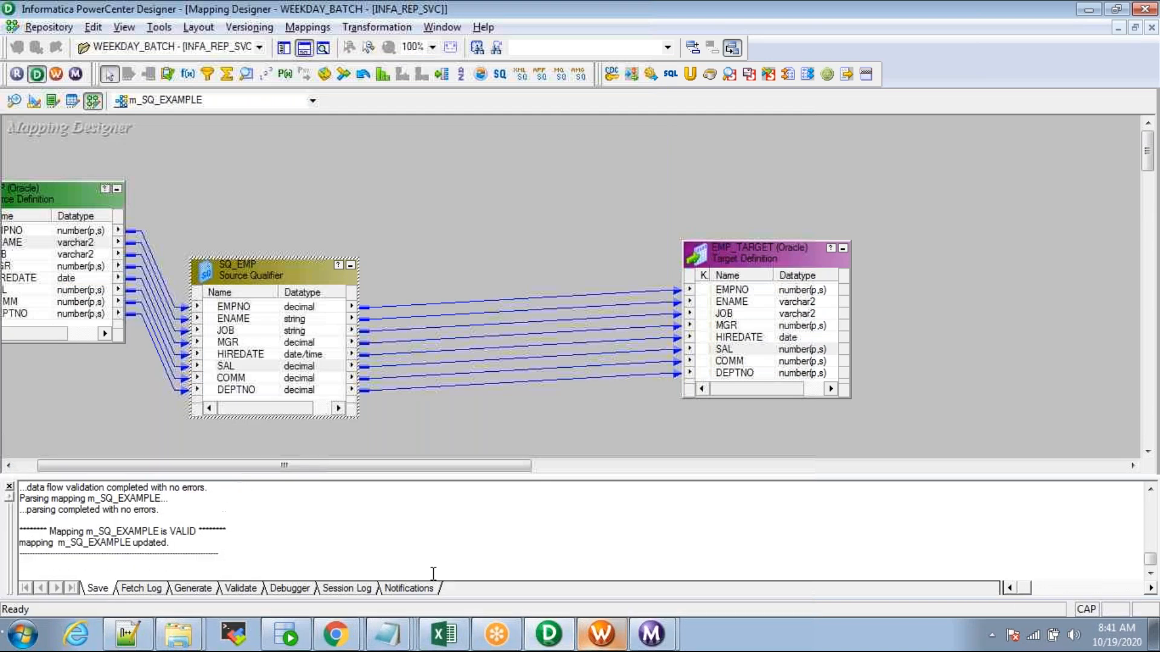
Step: Refresh the s_m_SQ_EXAMPLE session with the updated mapping and save wf_SQ_EXAMPLE
{"action": "left_click", "coordinate": [602, 633]}
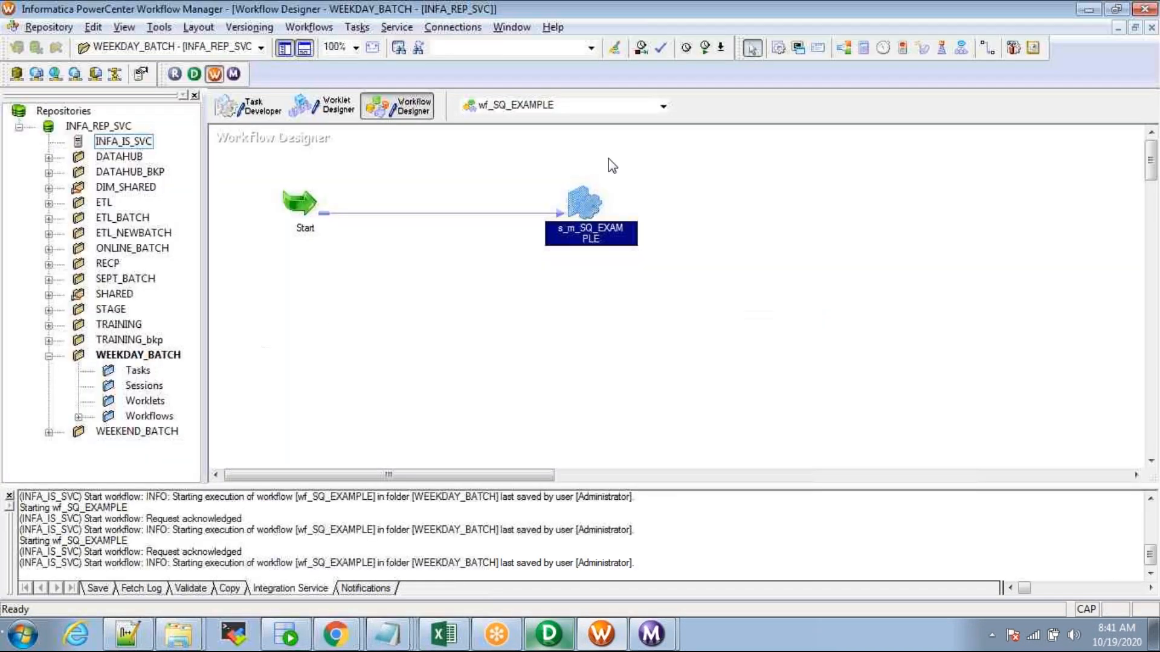
{"action": "right_click", "coordinate": [578, 198]}
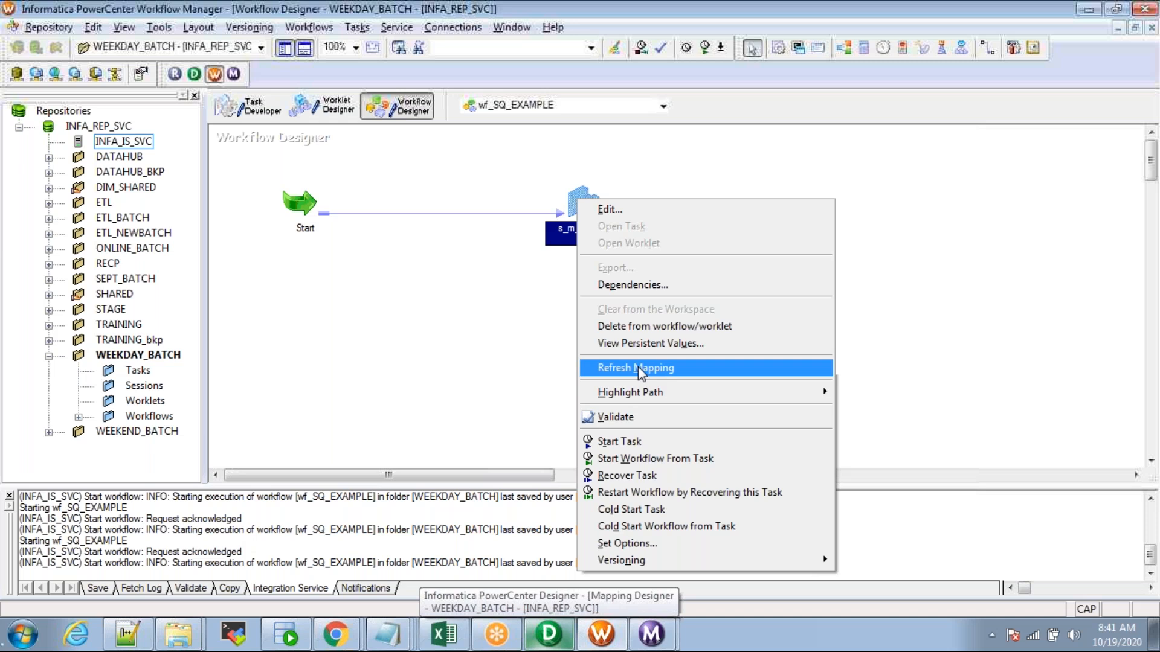
{"action": "left_click", "coordinate": [638, 366]}
{"action": "key", "text": "ctrl+s"}
Step: Start the wf_SQ_EXAMPLE workflow run
{"action": "right_click", "coordinate": [427, 314]}
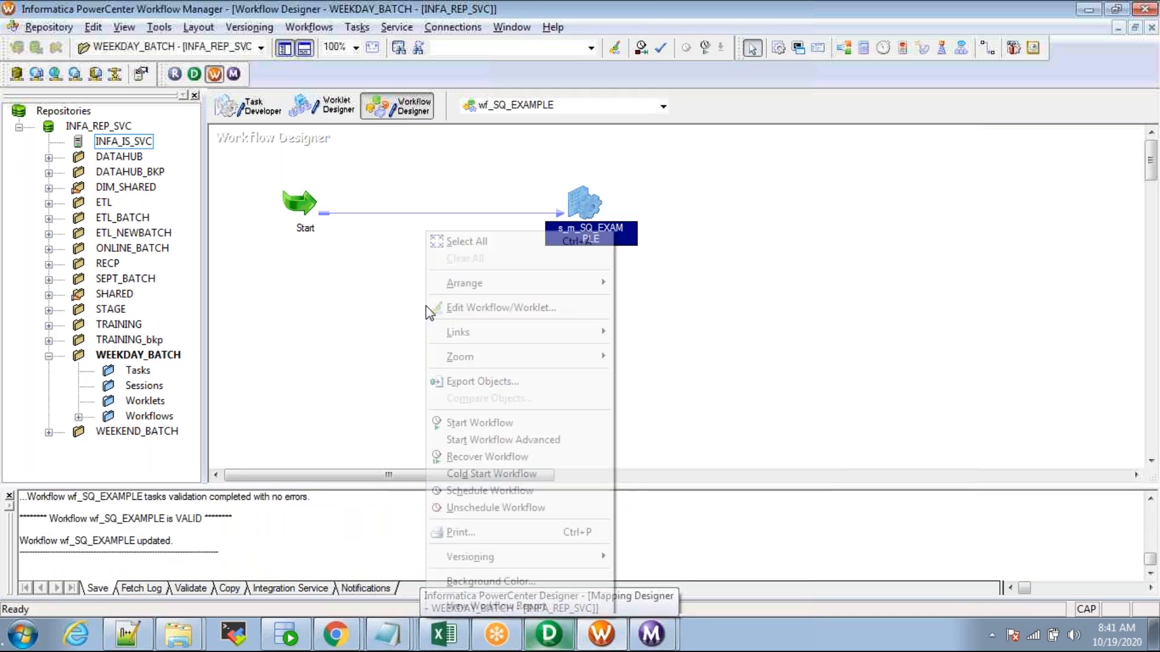
{"action": "left_click", "coordinate": [478, 422]}
{"action": "key", "text": "alt+Tab"}
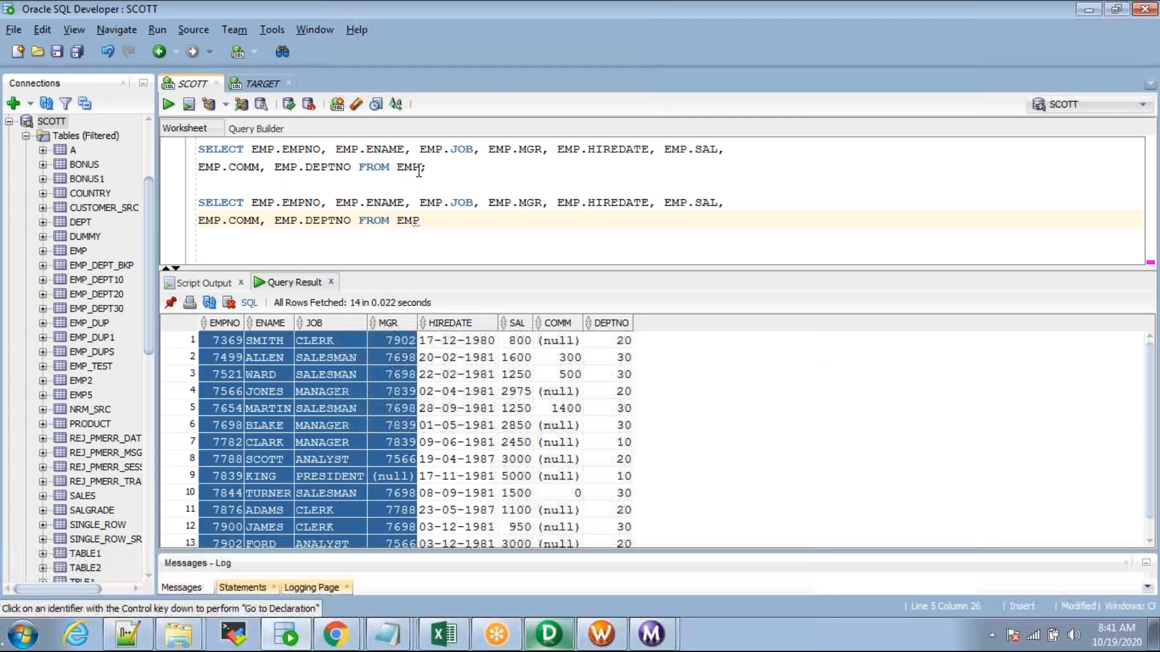
{"action": "left_click", "coordinate": [422, 168]}
Step: Rerun the first EMP SELECT statement and sort its 14 rows by DEPTNO
{"action": "type", "text": ";"}
{"action": "left_click_drag", "start_coordinate": [430, 168], "coordinate": [133, 99]}
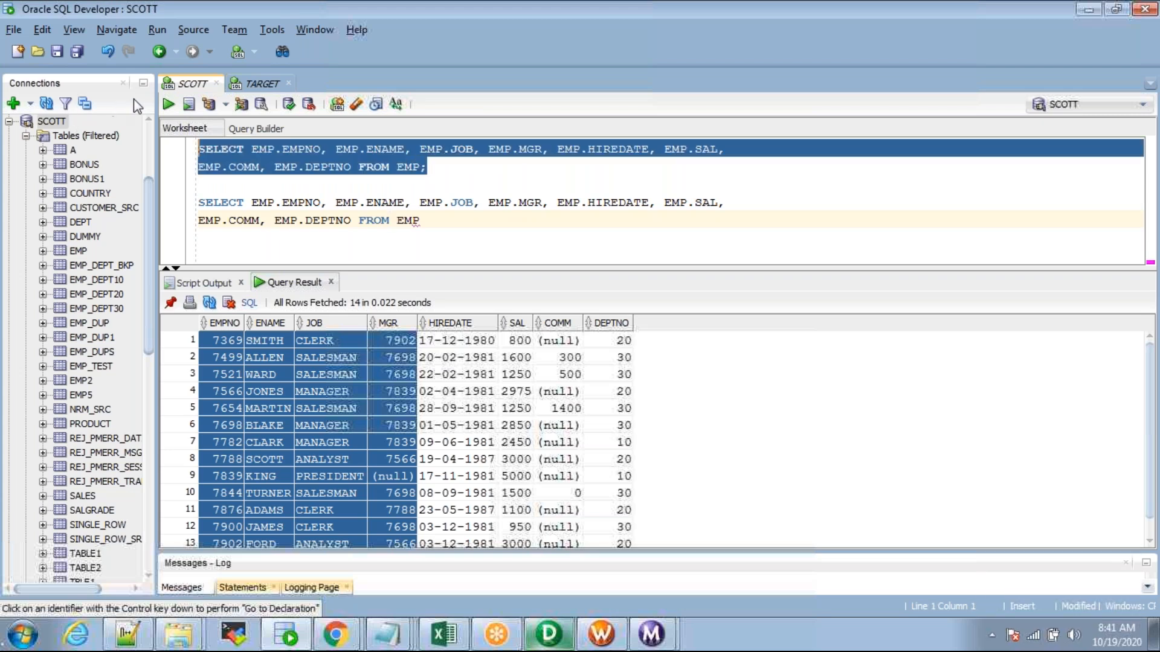
{"action": "left_click", "coordinate": [167, 109]}
{"action": "left_click_drag", "start_coordinate": [548, 270], "coordinate": [598, 253]}
{"action": "double_click", "coordinate": [600, 262]}
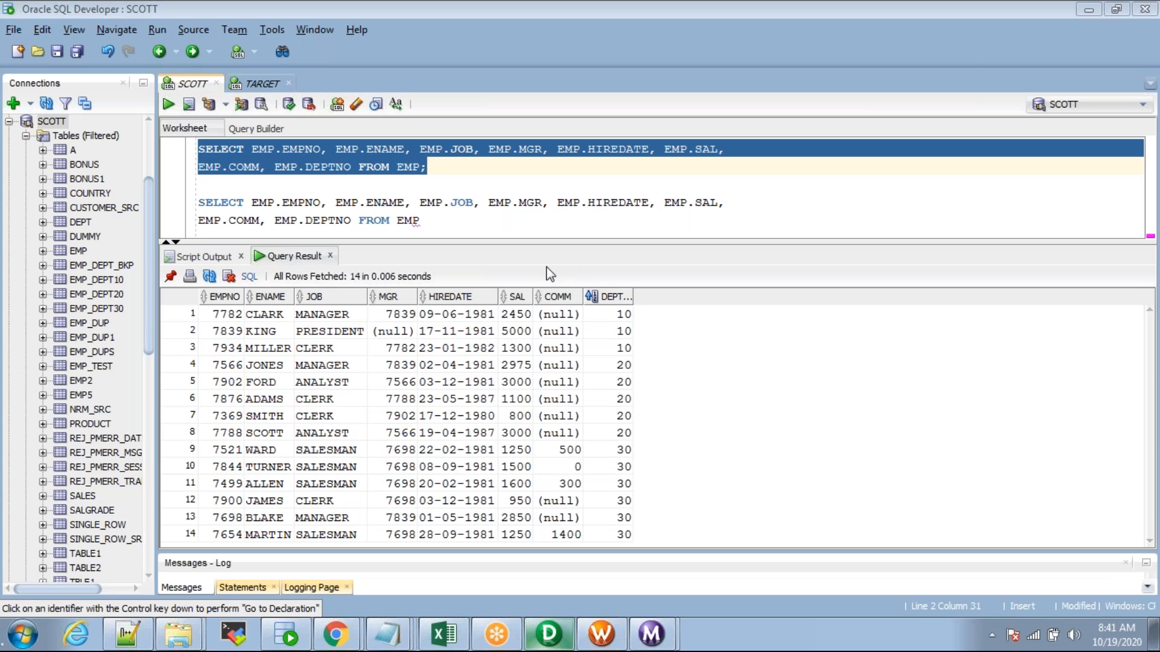
Step: Highlight the department 10, 20 and 30 row groups in turn for comparison
{"action": "left_click", "coordinate": [603, 321]}
{"action": "left_click", "coordinate": [595, 336]}
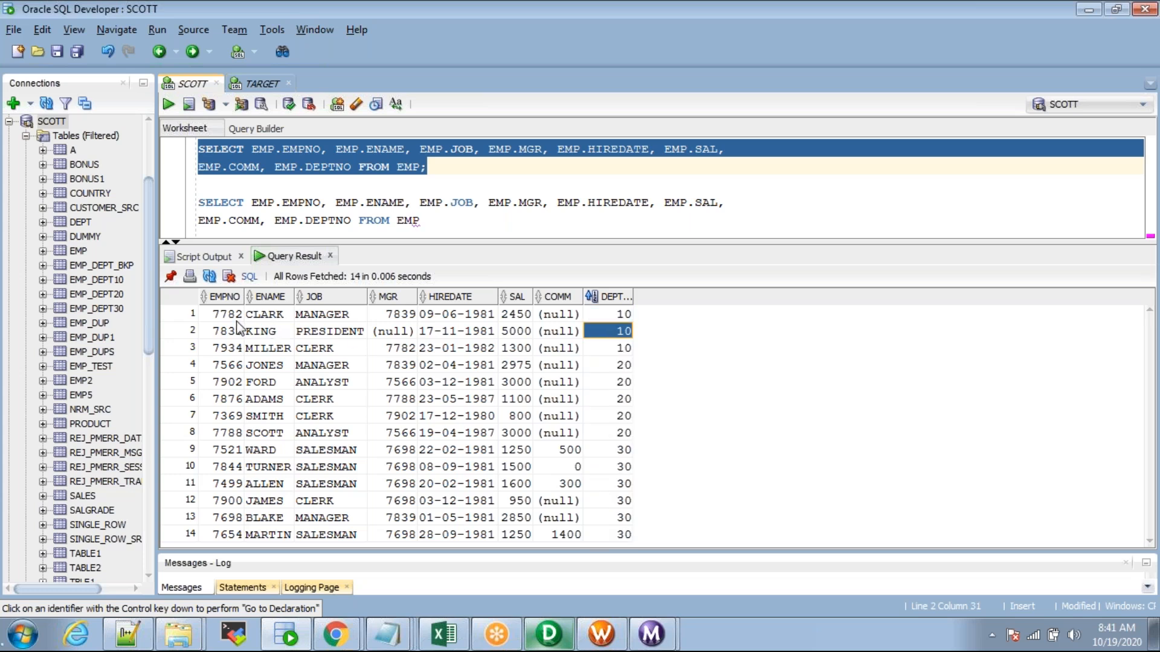
{"action": "left_click_drag", "start_coordinate": [220, 314], "coordinate": [621, 347]}
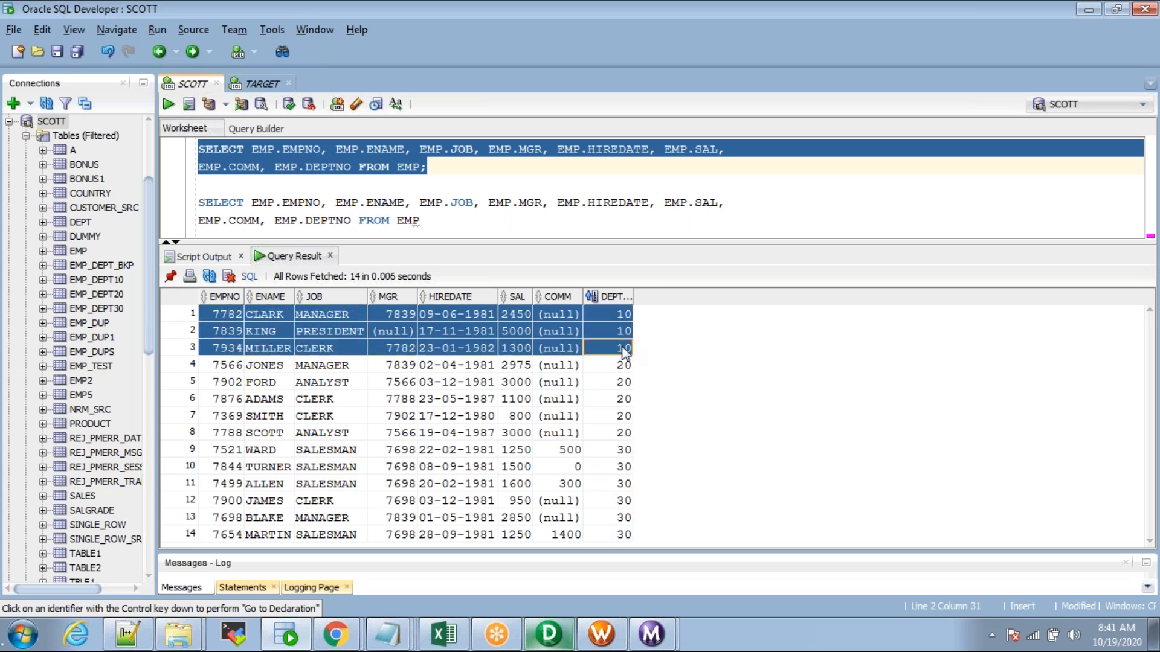
{"action": "left_click_drag", "start_coordinate": [221, 366], "coordinate": [622, 436]}
{"action": "left_click", "coordinate": [215, 450]}
{"action": "left_click_drag", "start_coordinate": [215, 452], "coordinate": [623, 535]}
{"action": "left_click", "coordinate": [548, 635]}
{"action": "double_click", "coordinate": [259, 273]}
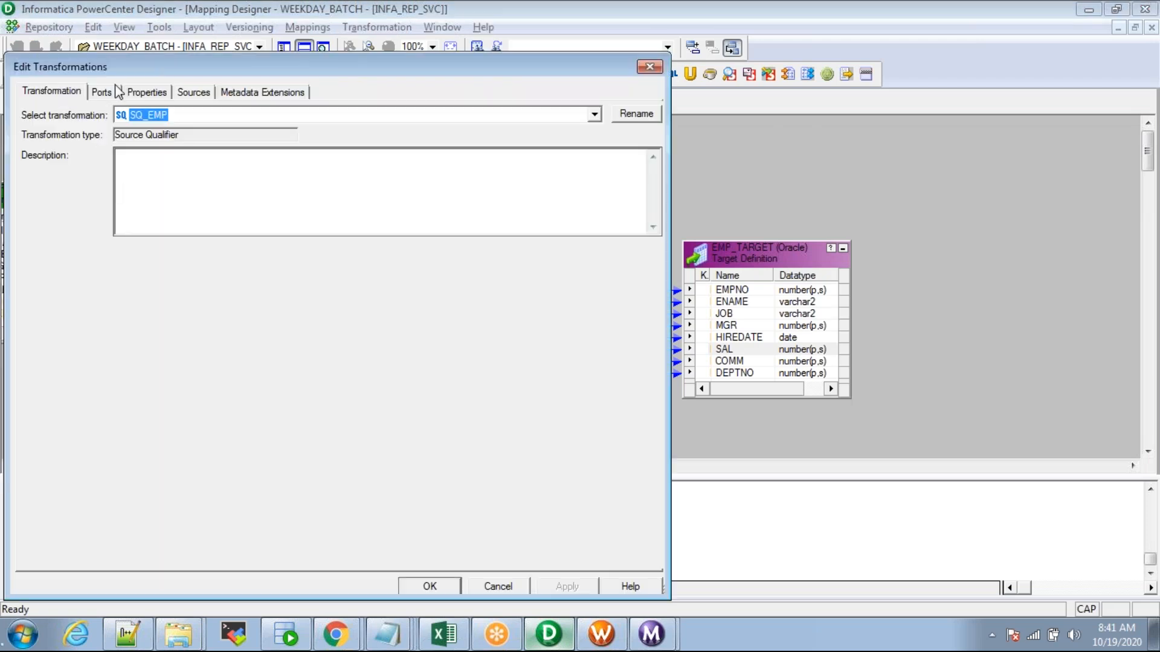
Step: Inspect the WHERE EMP.DEPTNO = 10 line in SQ_EMP's Sql Query override, then close the editors
{"action": "left_click", "coordinate": [145, 92]}
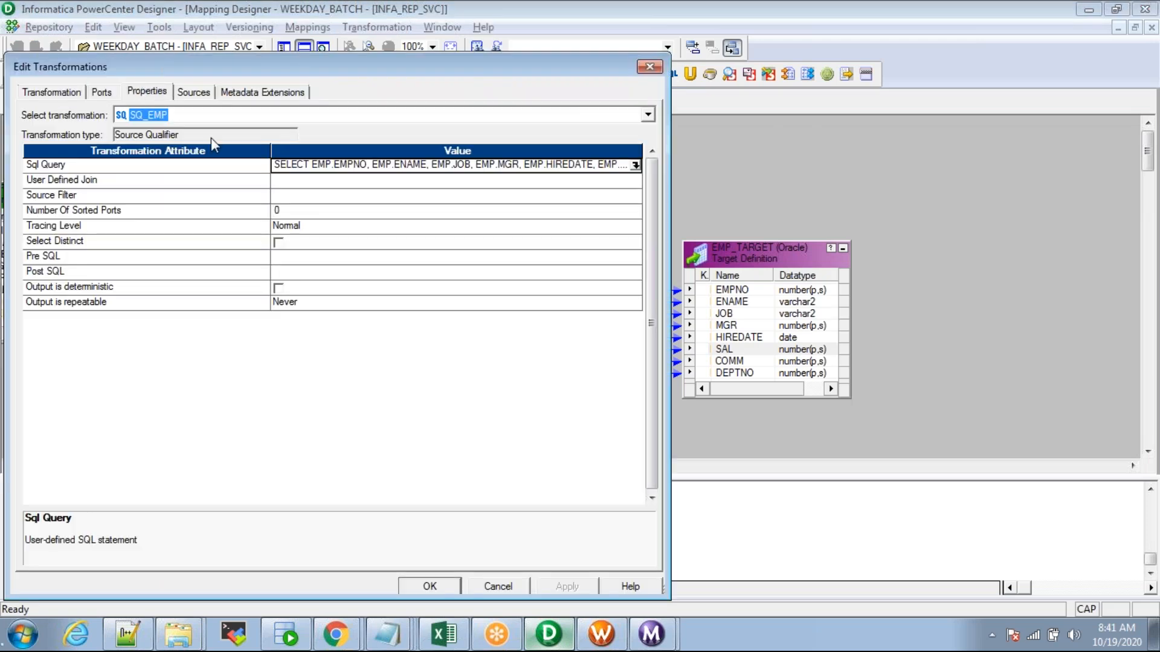
{"action": "left_click", "coordinate": [636, 165]}
{"action": "left_click_drag", "start_coordinate": [389, 160], "coordinate": [220, 163]}
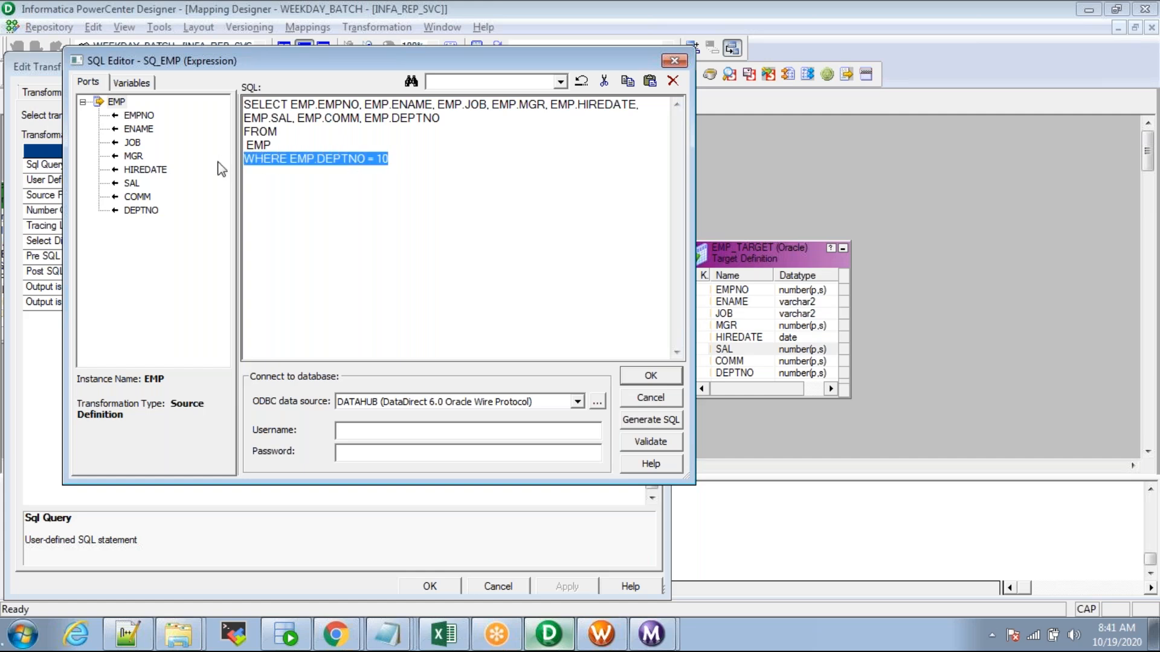
{"action": "key", "text": "Escape"}
{"action": "key", "text": "Escape"}
{"action": "key", "text": "alt+Tab"}
{"action": "key", "text": "alt+Tab"}
{"action": "key", "text": "alt+Tab"}
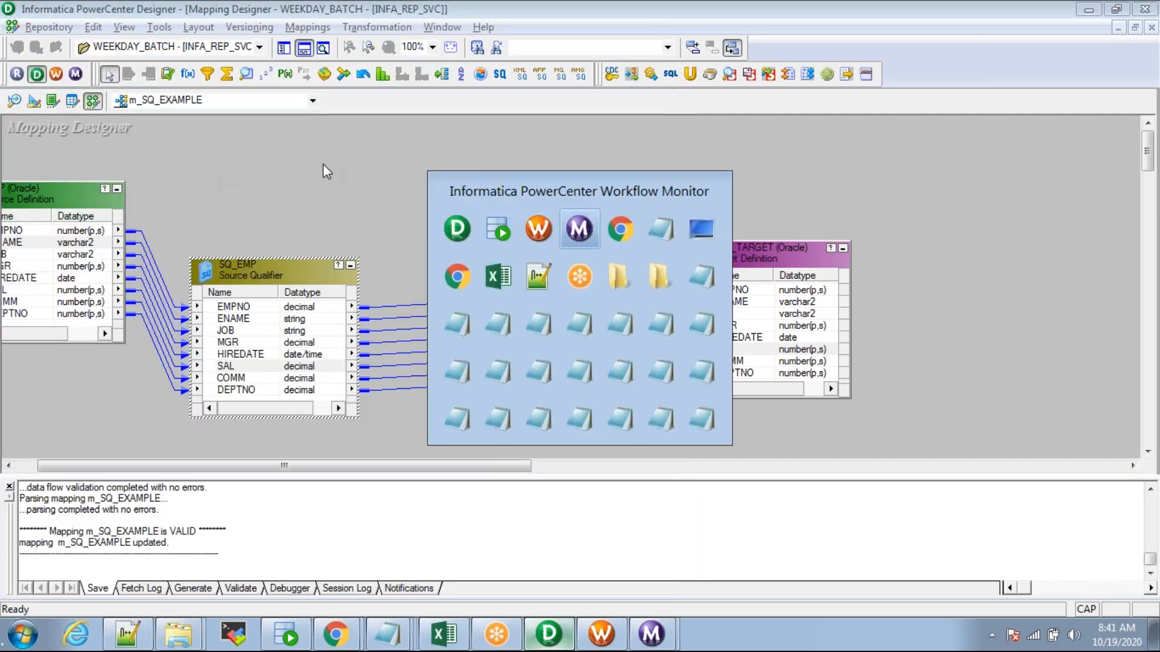
Step: Select the 8:41:16 s_m_SQ_EXAMPLE run and compare SQ_EMP and EMP_TARGET's 3-row counts
{"action": "left_click", "coordinate": [1135, 13]}
{"action": "left_click", "coordinate": [280, 110]}
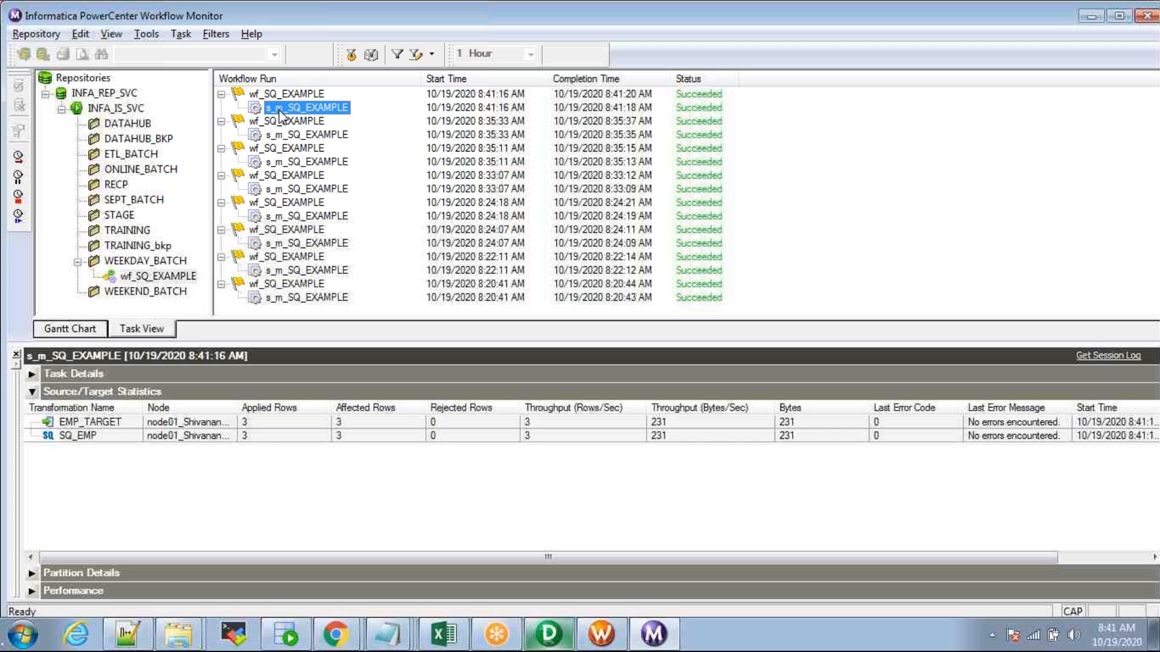
{"action": "left_click", "coordinate": [274, 435]}
{"action": "left_click", "coordinate": [274, 425]}
{"action": "left_click", "coordinate": [277, 435]}
{"action": "left_click", "coordinate": [278, 424]}
{"action": "left_click", "coordinate": [280, 435]}
{"action": "left_click", "coordinate": [281, 422]}
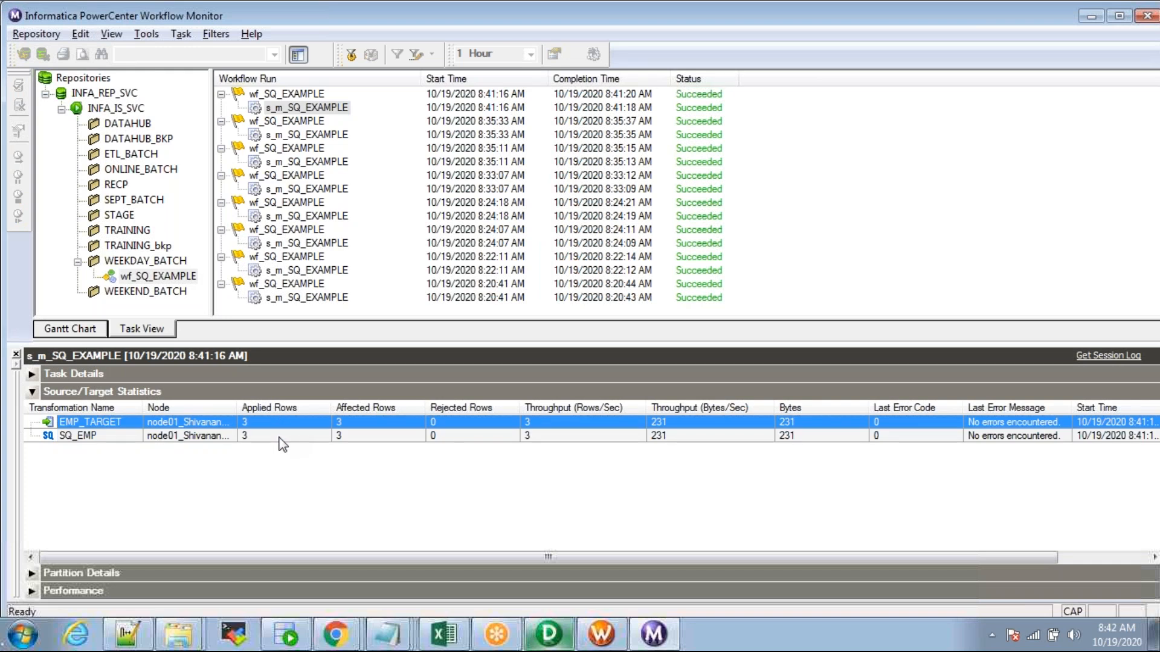
{"action": "left_click", "coordinate": [279, 435]}
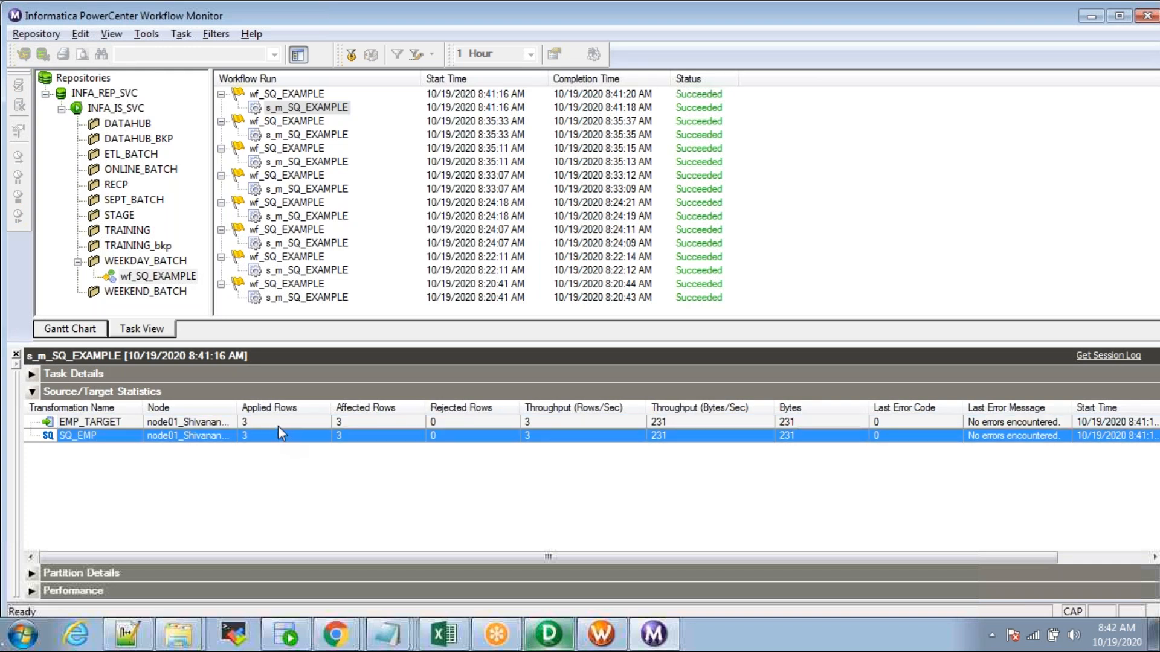
{"action": "key", "text": "alt+Tab"}
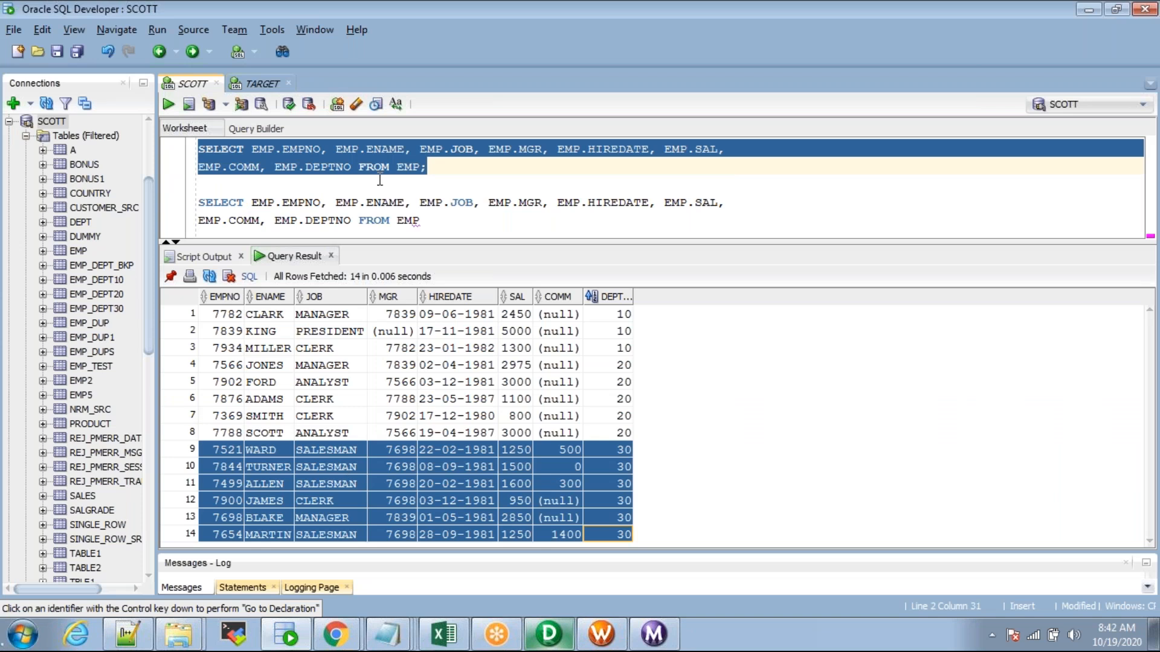
Step: Run SELECT * FROM EMP_TARGET in the TARGET worksheet and show all 17 result rows
{"action": "left_click", "coordinate": [380, 180]}
{"action": "left_click", "coordinate": [257, 84]}
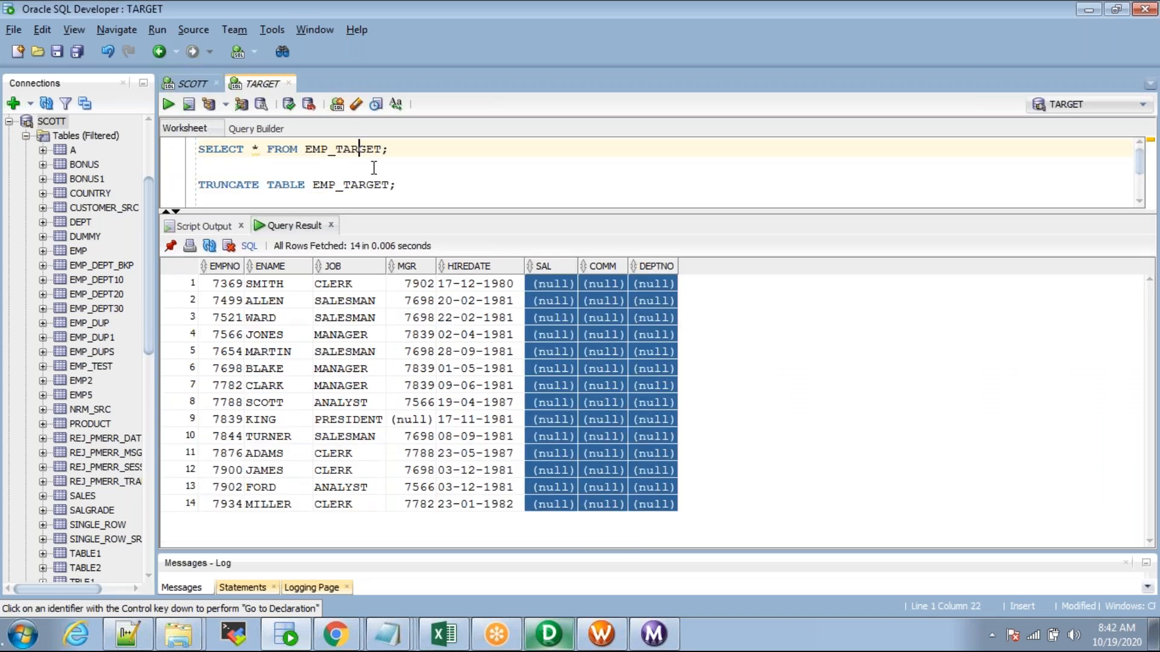
{"action": "key", "text": "ctrl+Return"}
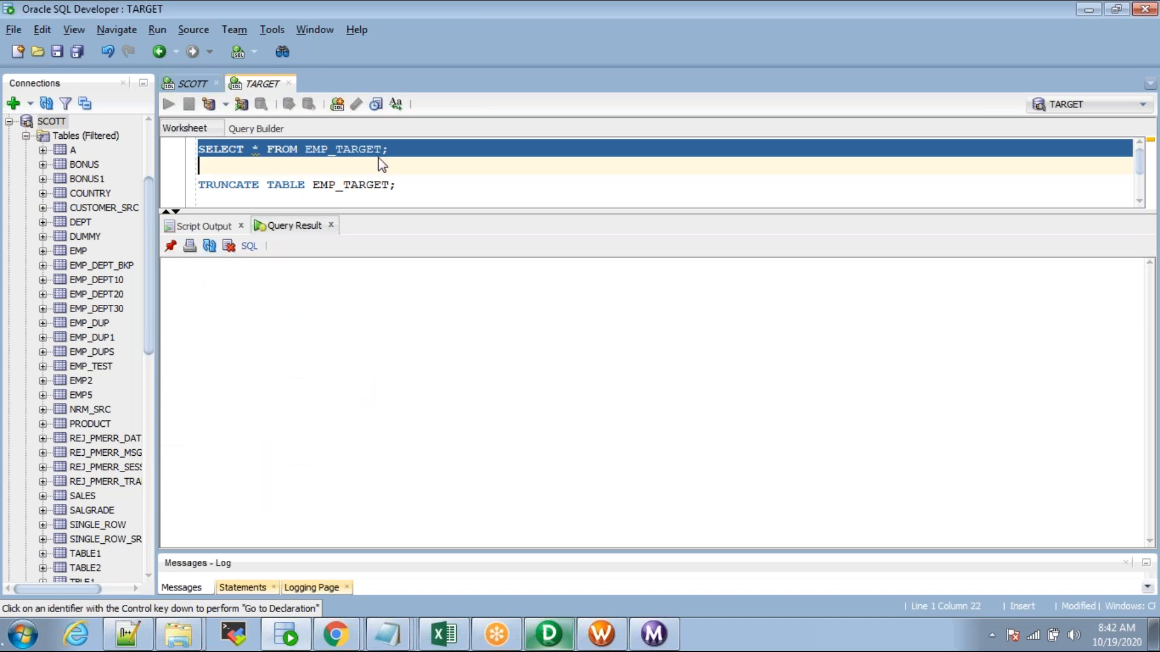
{"action": "left_click", "coordinate": [346, 453]}
{"action": "scroll", "coordinate": [345, 453], "scroll_direction": "down", "scroll_amount": 1}
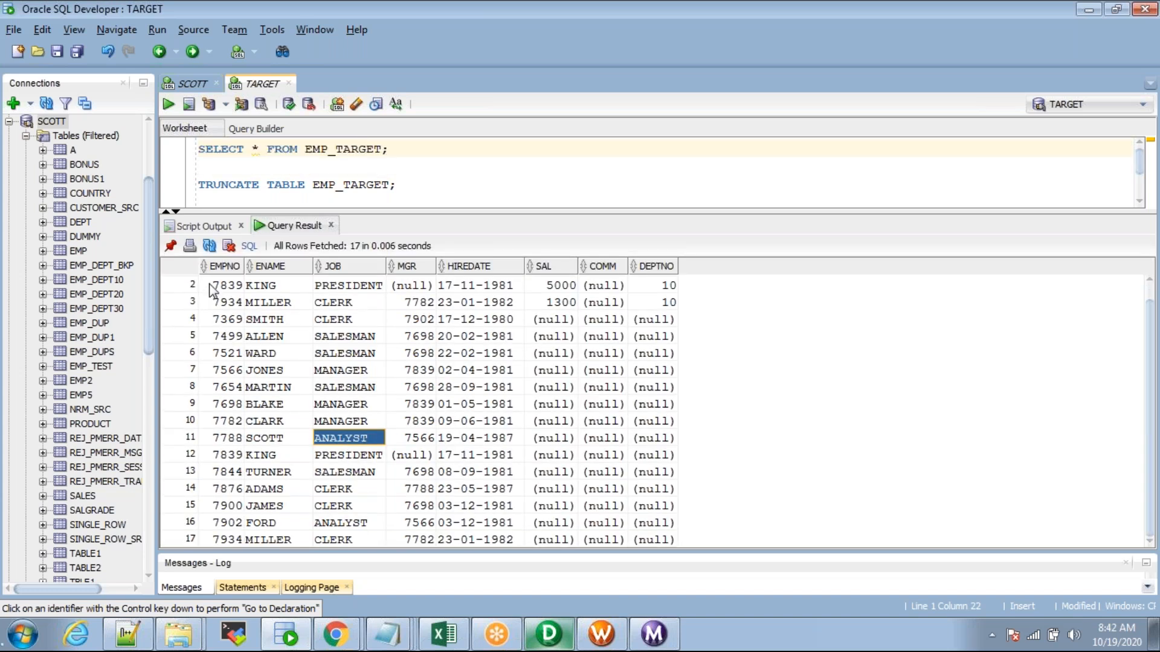
{"action": "left_click_drag", "start_coordinate": [529, 211], "coordinate": [528, 197]}
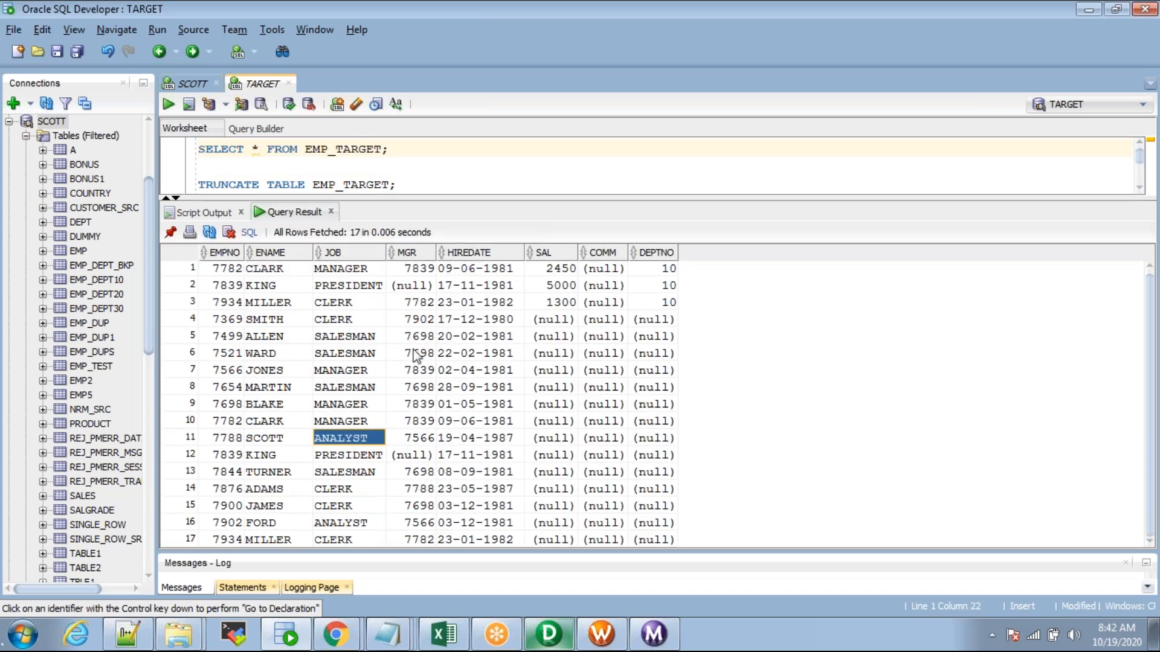
Step: Highlight the 14 older null-salary rows, then the three new department 10 rows
{"action": "left_click_drag", "start_coordinate": [218, 322], "coordinate": [665, 541]}
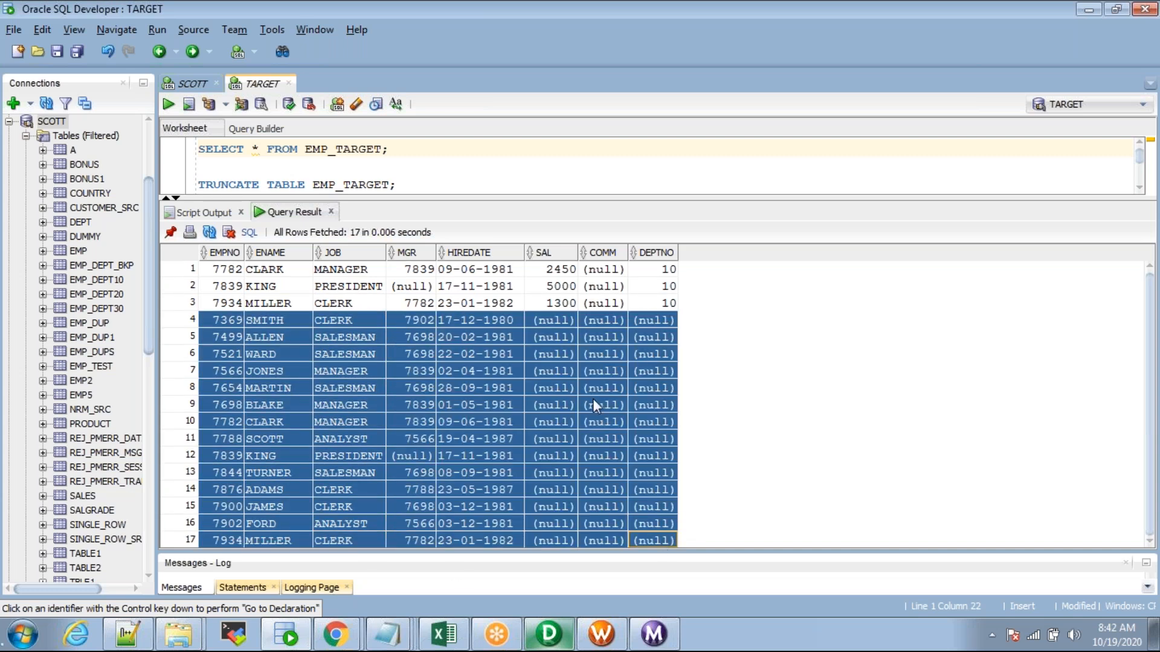
{"action": "left_click", "coordinate": [542, 307]}
{"action": "left_click_drag", "start_coordinate": [222, 273], "coordinate": [645, 308]}
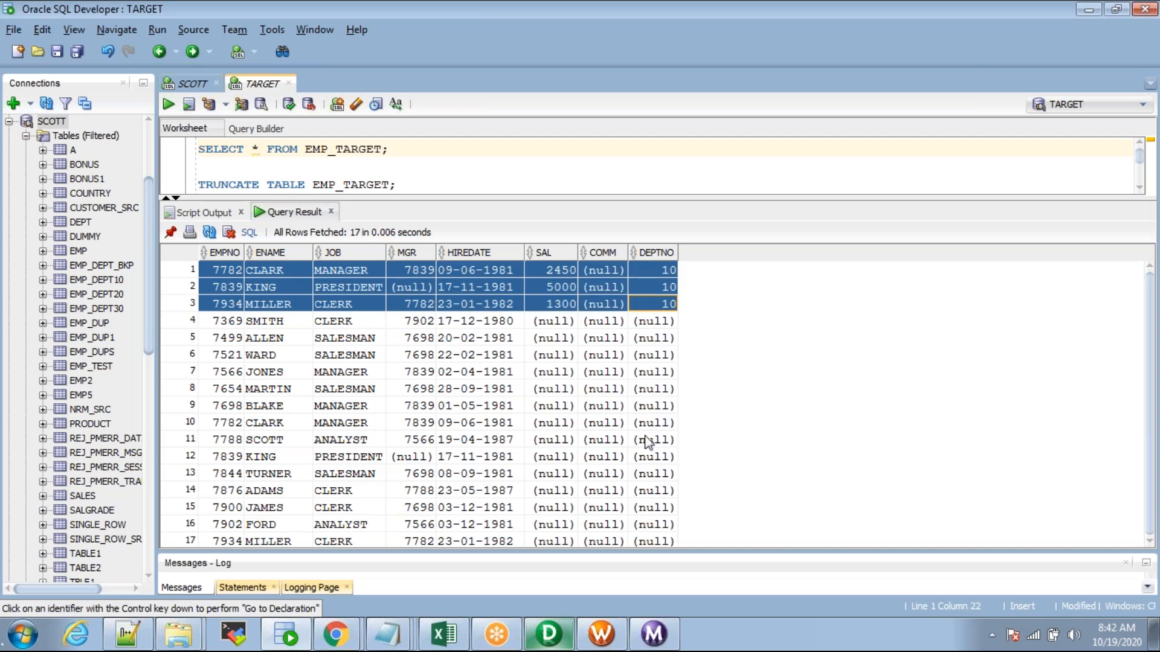
{"action": "left_click", "coordinate": [601, 634]}
{"action": "double_click", "coordinate": [570, 199]}
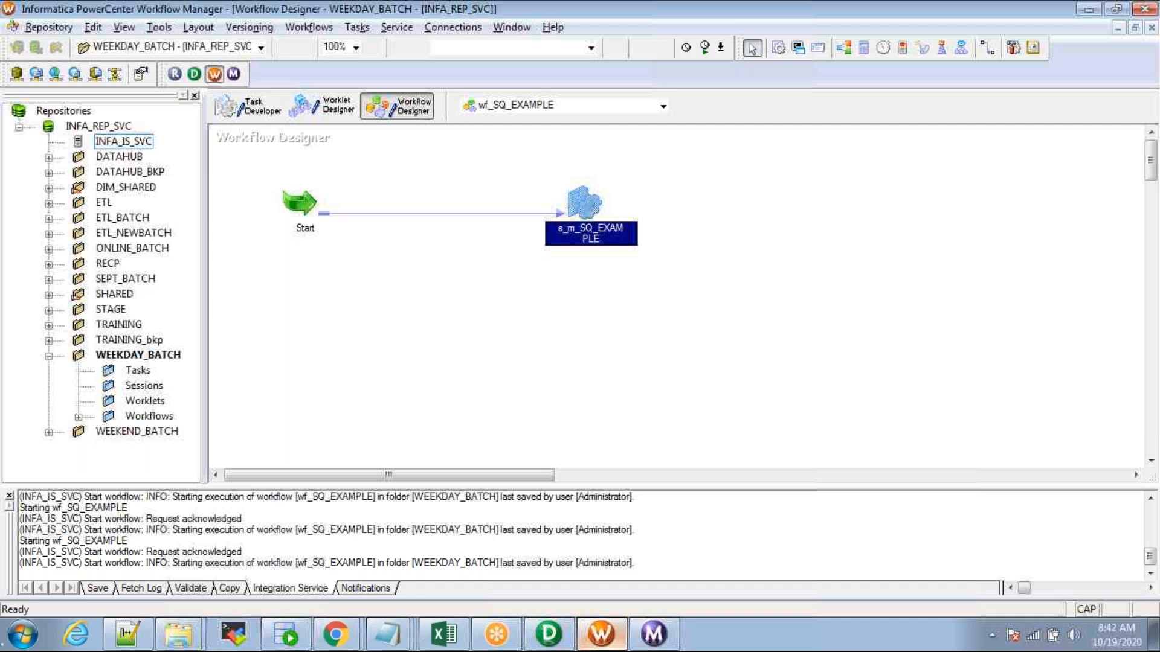
Step: Enable 'Truncate target table option' for EMP_TARGET in s_m_SQ_EXAMPLE and save the workflow
{"action": "left_click", "coordinate": [220, 66]}
{"action": "left_click", "coordinate": [124, 226]}
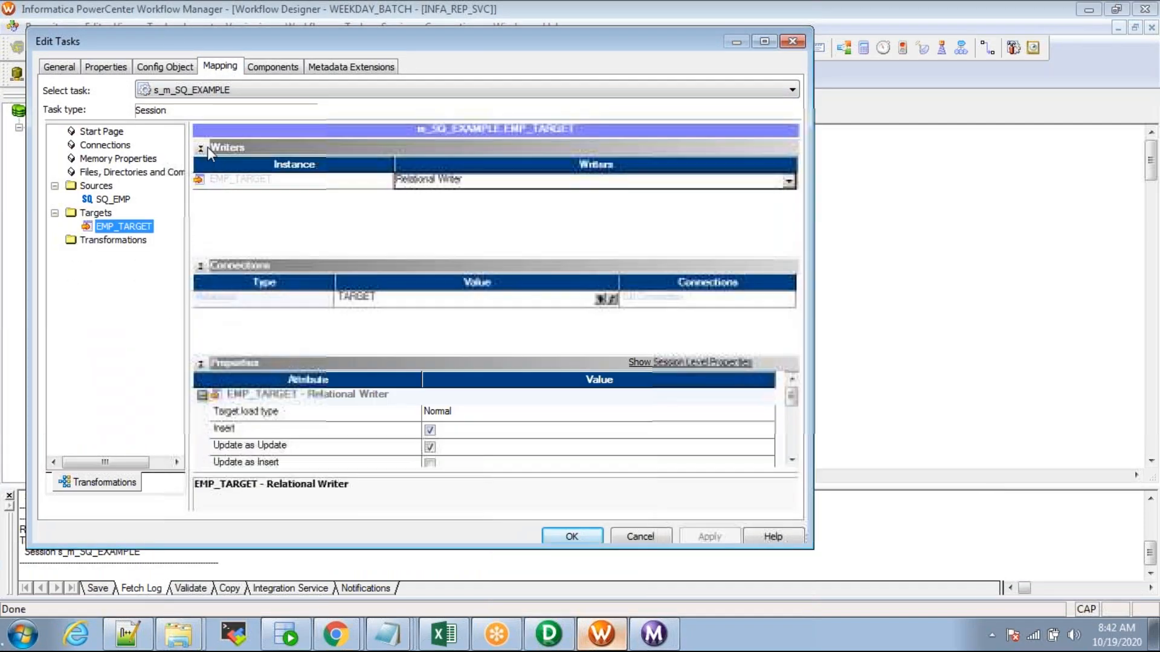
{"action": "left_click", "coordinate": [200, 147]}
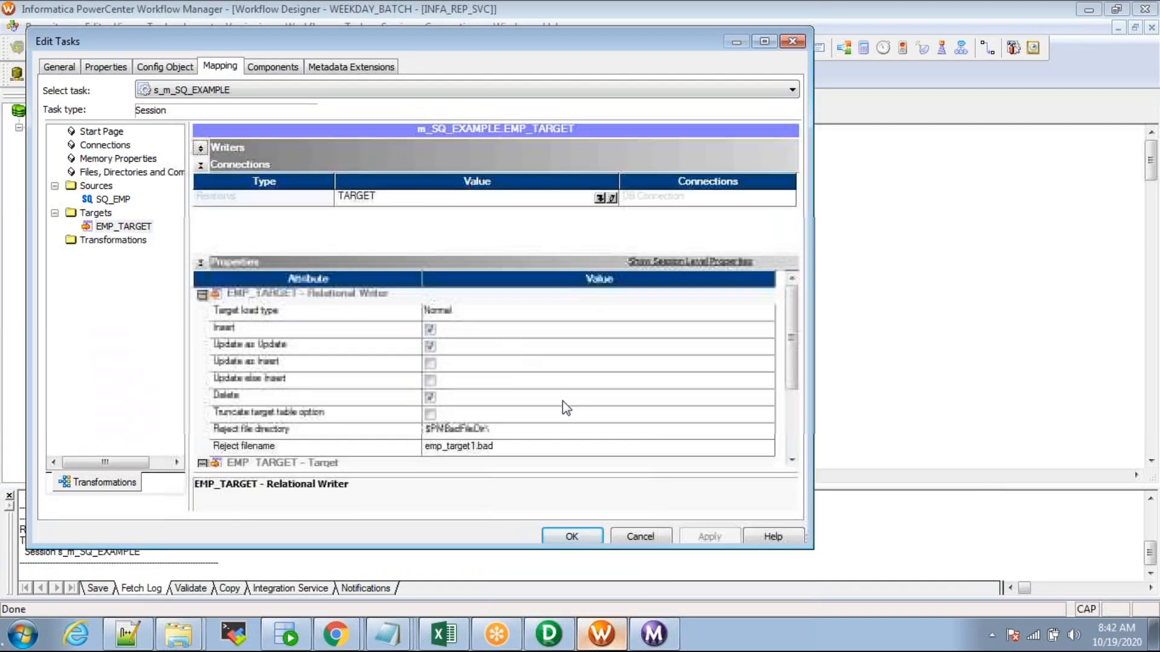
{"action": "left_click", "coordinate": [431, 414]}
{"action": "left_click", "coordinate": [708, 537]}
{"action": "left_click", "coordinate": [571, 536]}
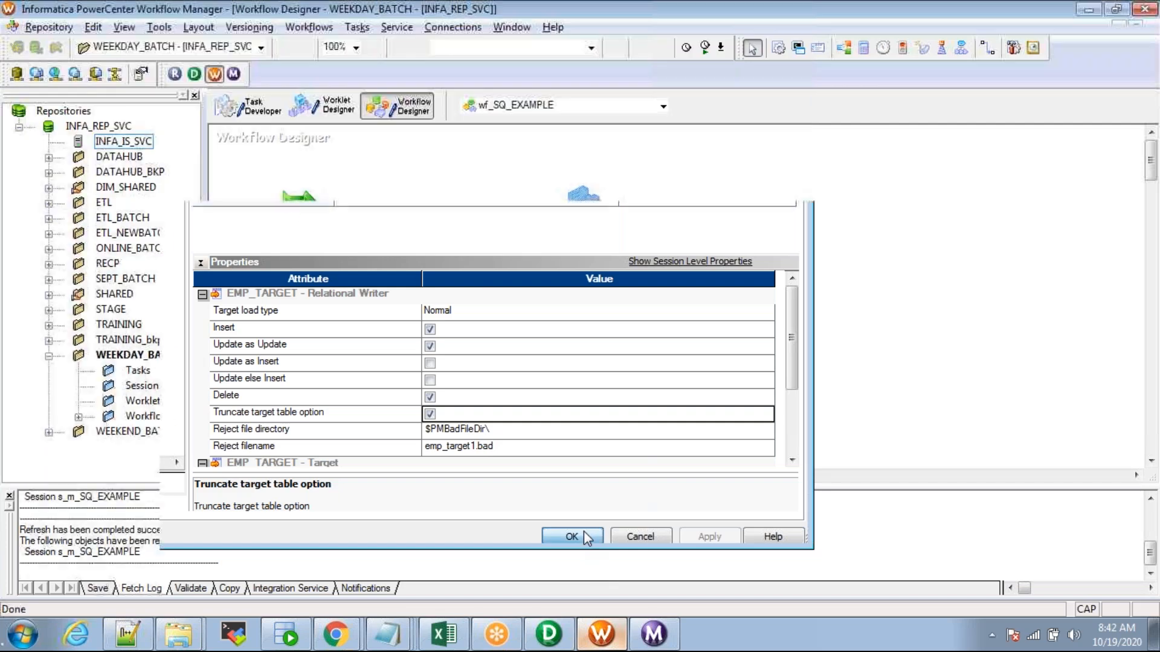
{"action": "key", "text": "ctrl+s"}
{"action": "key", "text": "alt+Tab"}
{"action": "key", "text": "alt+Tab"}
{"action": "key", "text": "alt+Tab"}
Step: Replace SQ_EMP's WHERE EMP.DEPTNO = 10 line with ORDER BY EMP.SAL and save m_SQ_EXAMPLE
{"action": "double_click", "coordinate": [300, 275]}
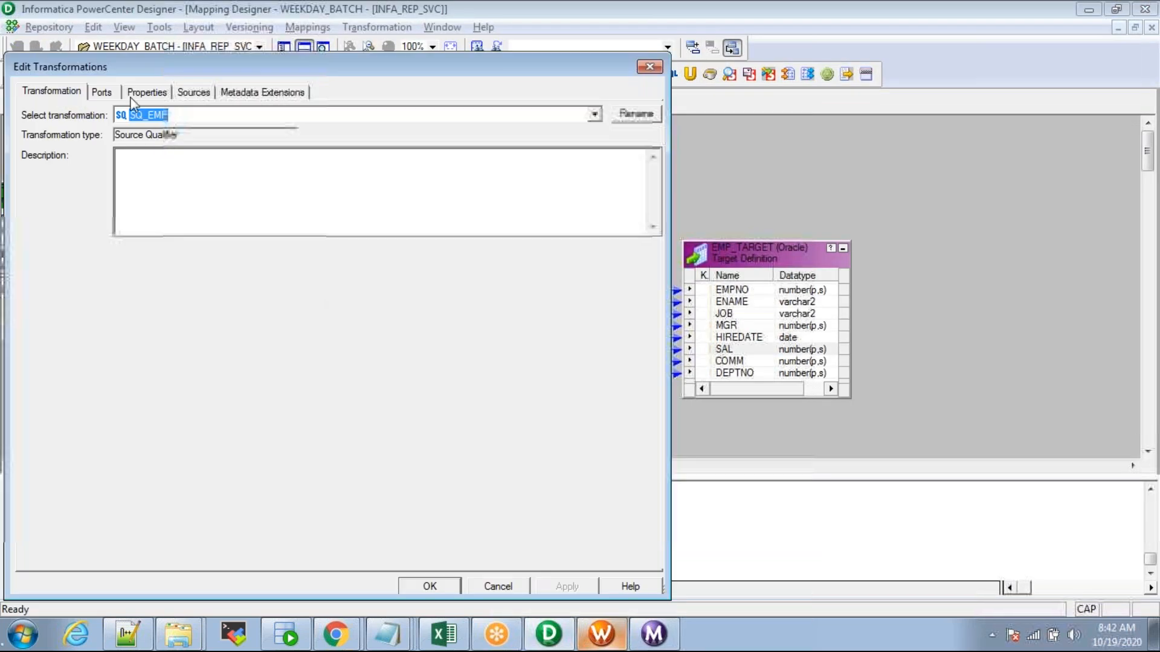
{"action": "left_click", "coordinate": [145, 92]}
{"action": "left_click", "coordinate": [640, 165]}
{"action": "left_click_drag", "start_coordinate": [400, 162], "coordinate": [237, 156]}
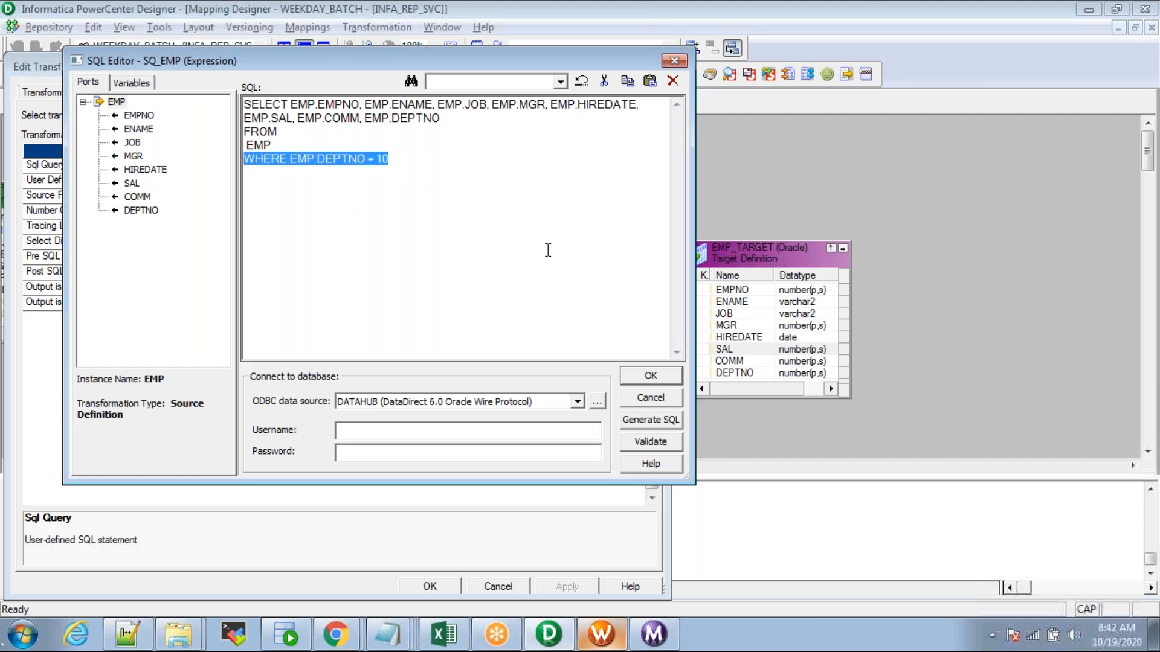
{"action": "type", "text": "ORDER B"}
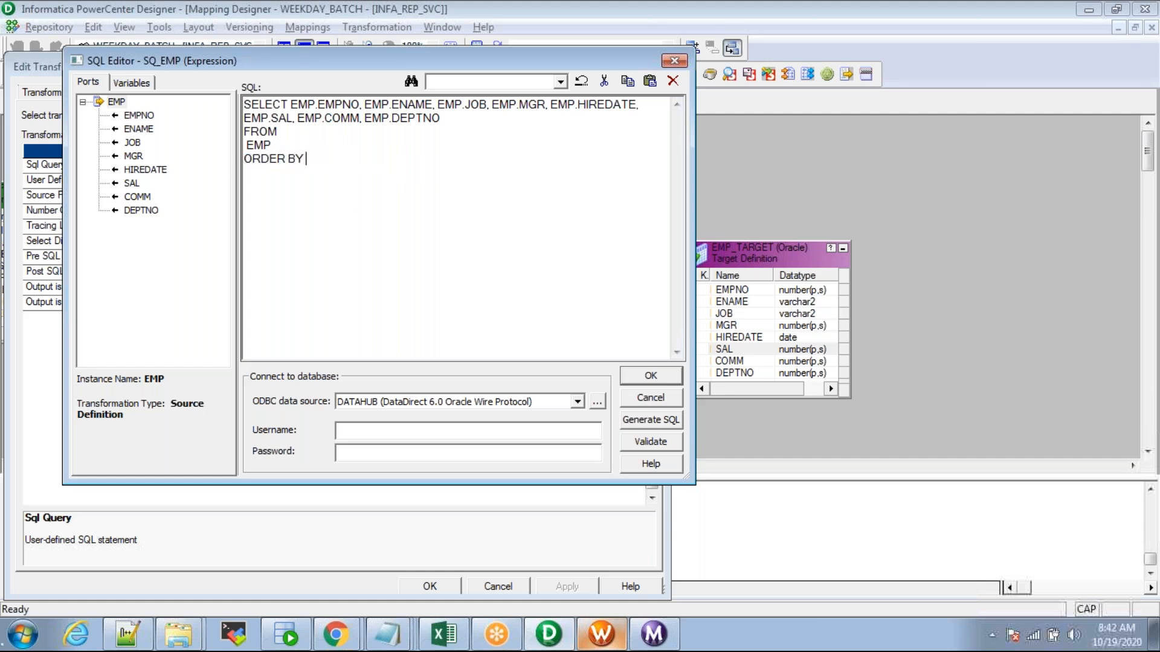
{"action": "type", "text": "Y"}
{"action": "double_click", "coordinate": [132, 183]}
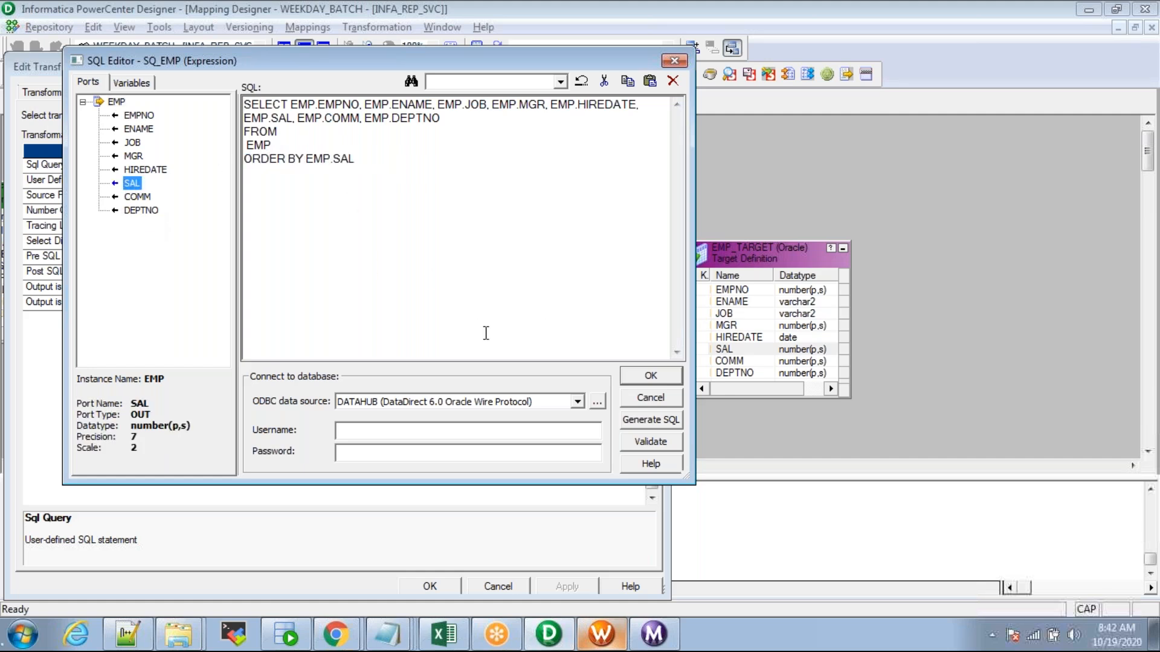
{"action": "left_click", "coordinate": [648, 378]}
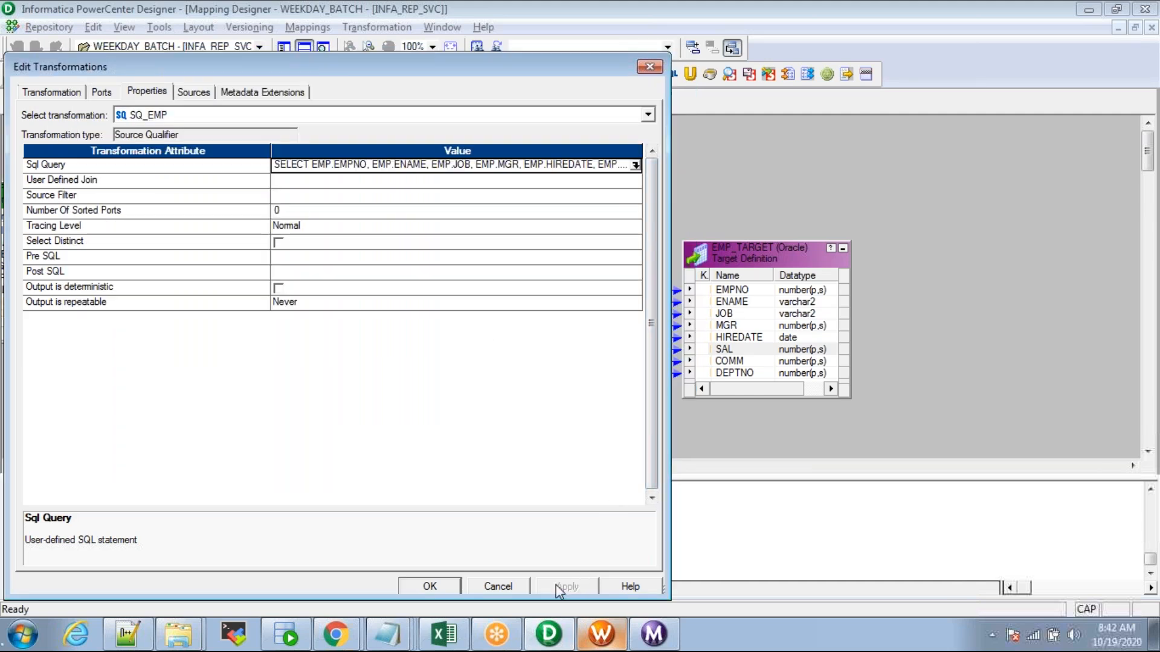
{"action": "left_click", "coordinate": [430, 586]}
{"action": "key", "text": "ctrl+s"}
{"action": "left_click", "coordinate": [601, 634]}
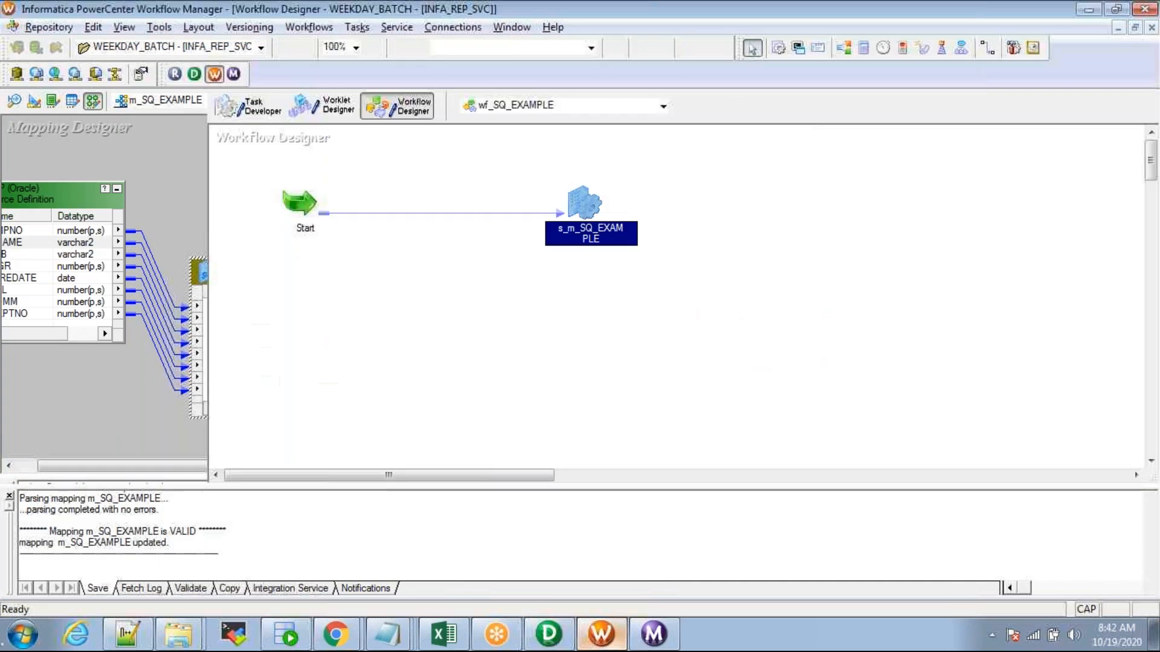
Step: Start the s_m_SQ_EXAMPLE session task and the wf_SQ_EXAMPLE workflow
{"action": "right_click", "coordinate": [580, 197]}
{"action": "left_click", "coordinate": [622, 366]}
{"action": "right_click", "coordinate": [410, 336]}
{"action": "left_click", "coordinate": [460, 423]}
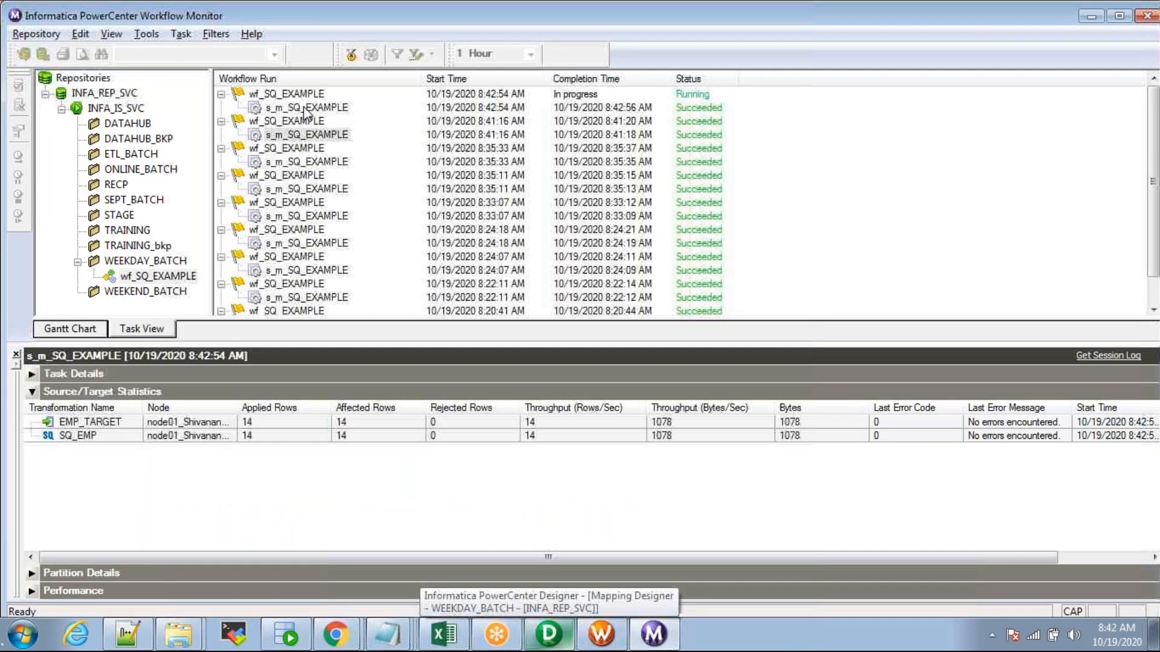
Step: Compare the SQ_EMP and EMP_TARGET statistics, each showing 14 applied rows
{"action": "left_click", "coordinate": [245, 435]}
{"action": "left_click", "coordinate": [249, 423]}
{"action": "left_click", "coordinate": [248, 434]}
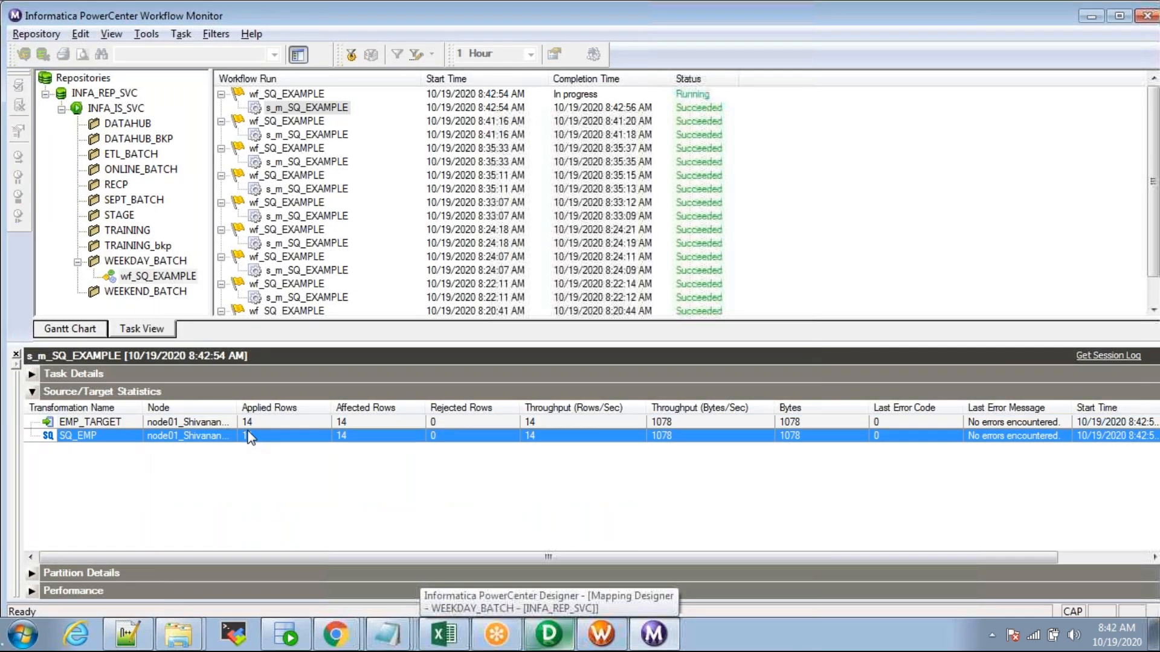
{"action": "left_click", "coordinate": [251, 424]}
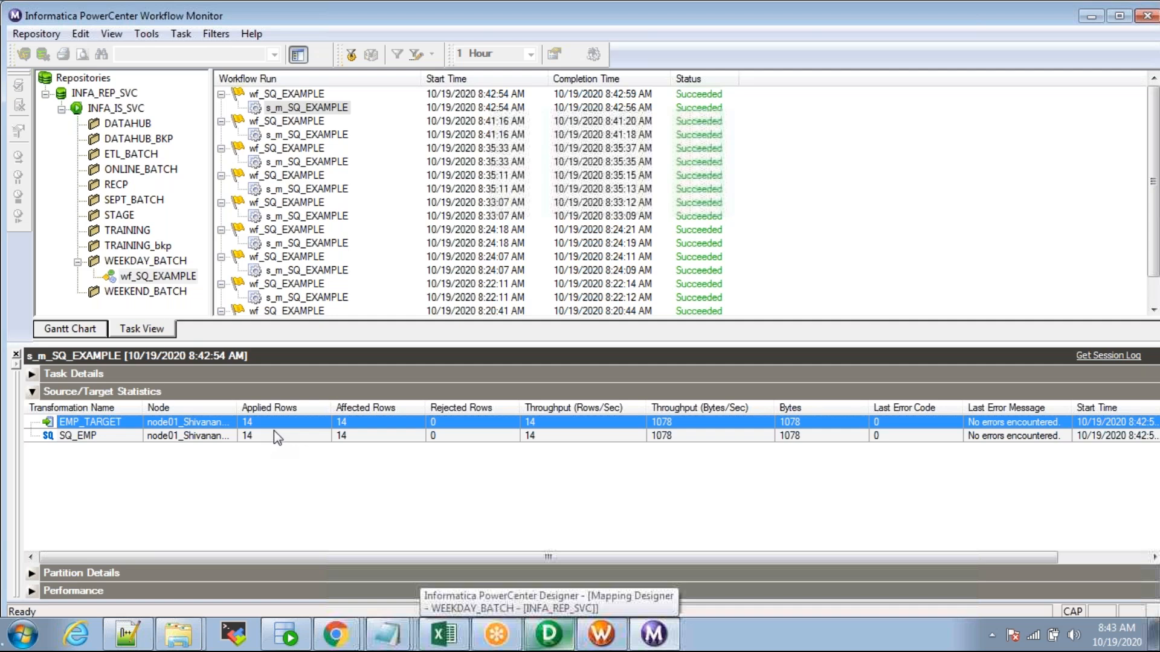
Step: Rerun SELECT * FROM EMP_TARGET and check the 14 SAL values come out ordered by salary
{"action": "key", "text": "alt+Tab"}
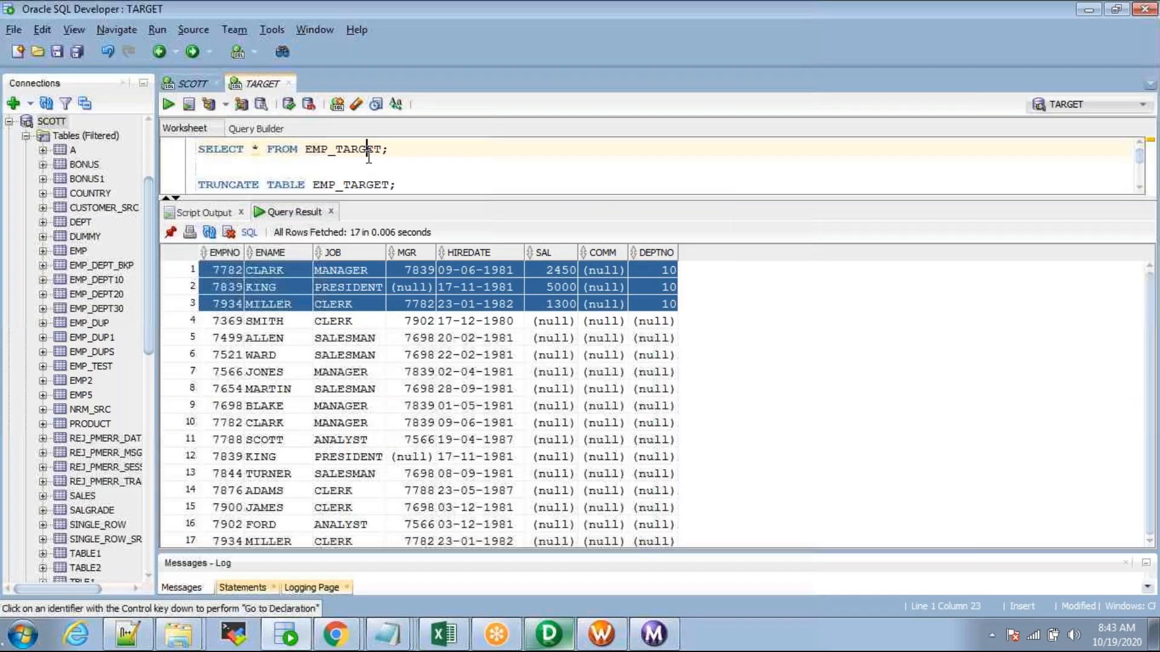
{"action": "key", "text": "ctrl+Return"}
{"action": "left_click_drag", "start_coordinate": [545, 275], "coordinate": [555, 505]}
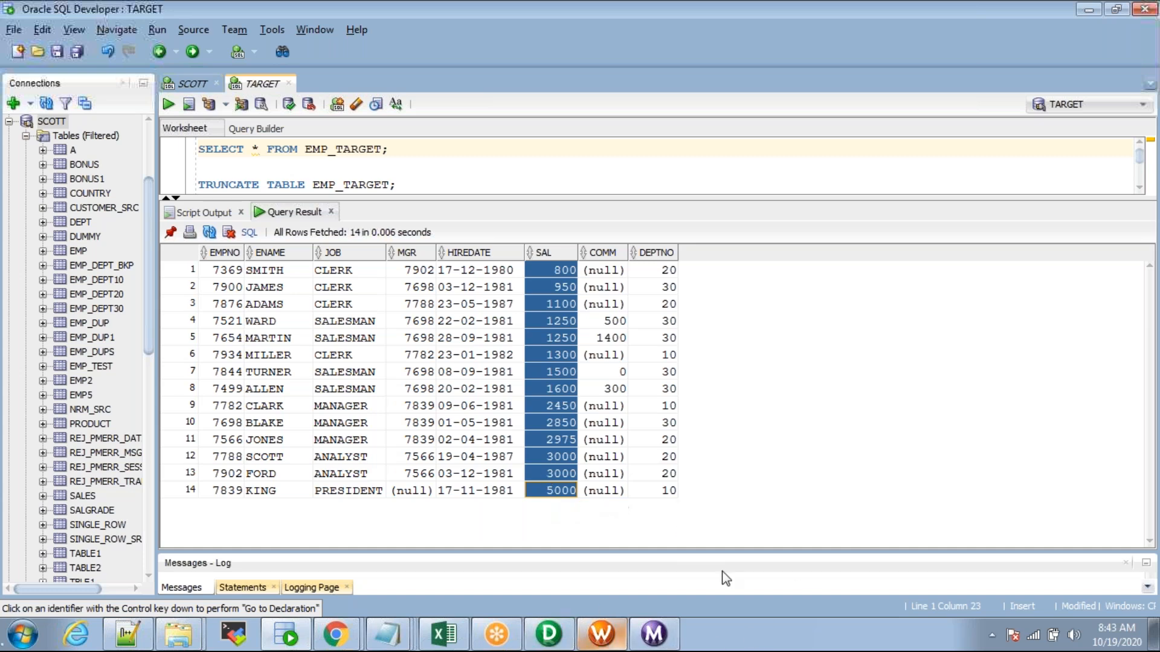
{"action": "left_click", "coordinate": [543, 642]}
{"action": "left_click_drag", "start_coordinate": [276, 270], "coordinate": [350, 255]}
Step: Select all the ORDER BY EMP.SAL override text in SQ_EMP's Sql Query editor and delete it
{"action": "double_click", "coordinate": [350, 254]}
{"action": "left_click", "coordinate": [147, 92]}
{"action": "left_click", "coordinate": [130, 164]}
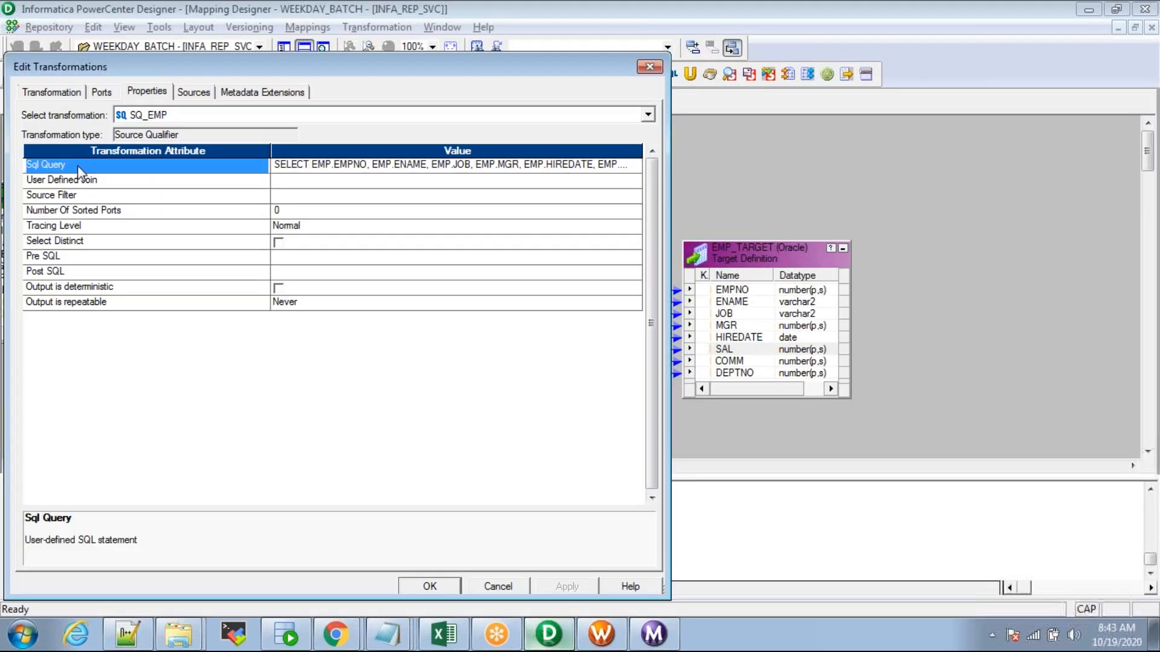
{"action": "left_click", "coordinate": [638, 164]}
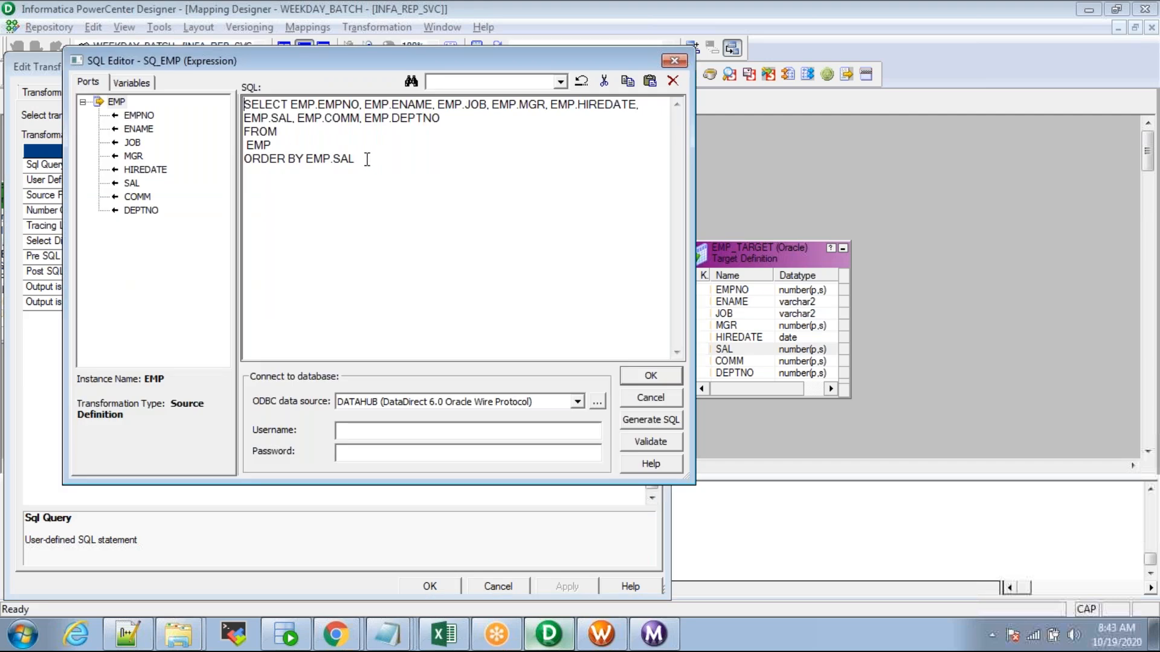
{"action": "left_click_drag", "start_coordinate": [366, 160], "coordinate": [220, 90]}
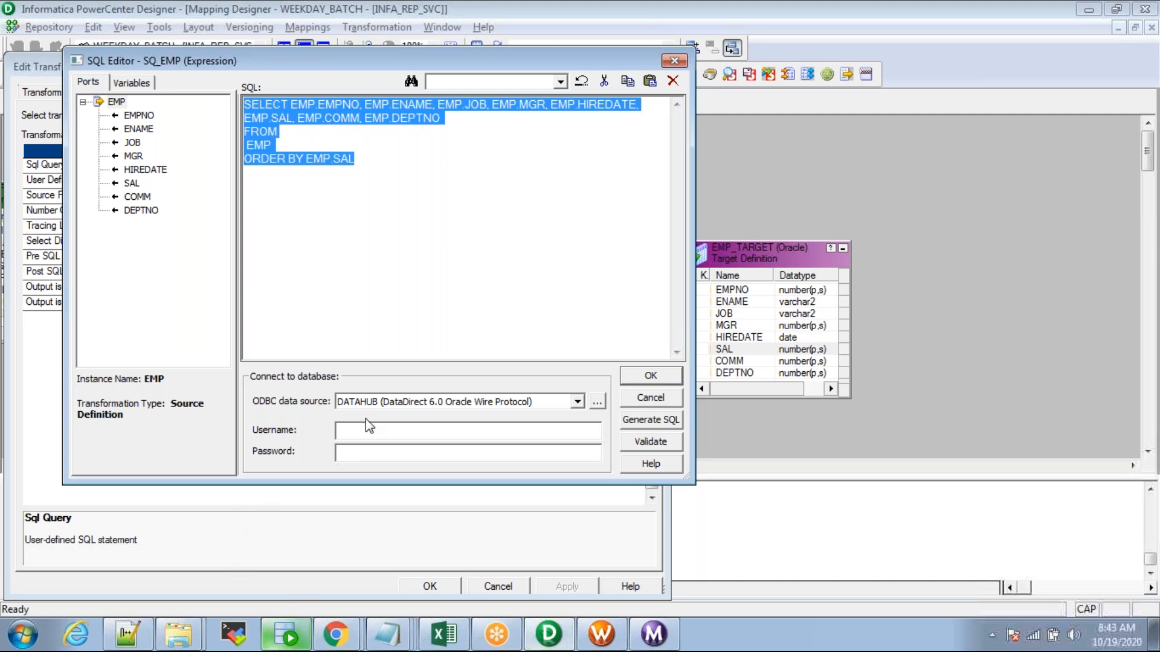
{"action": "left_click", "coordinate": [366, 162]}
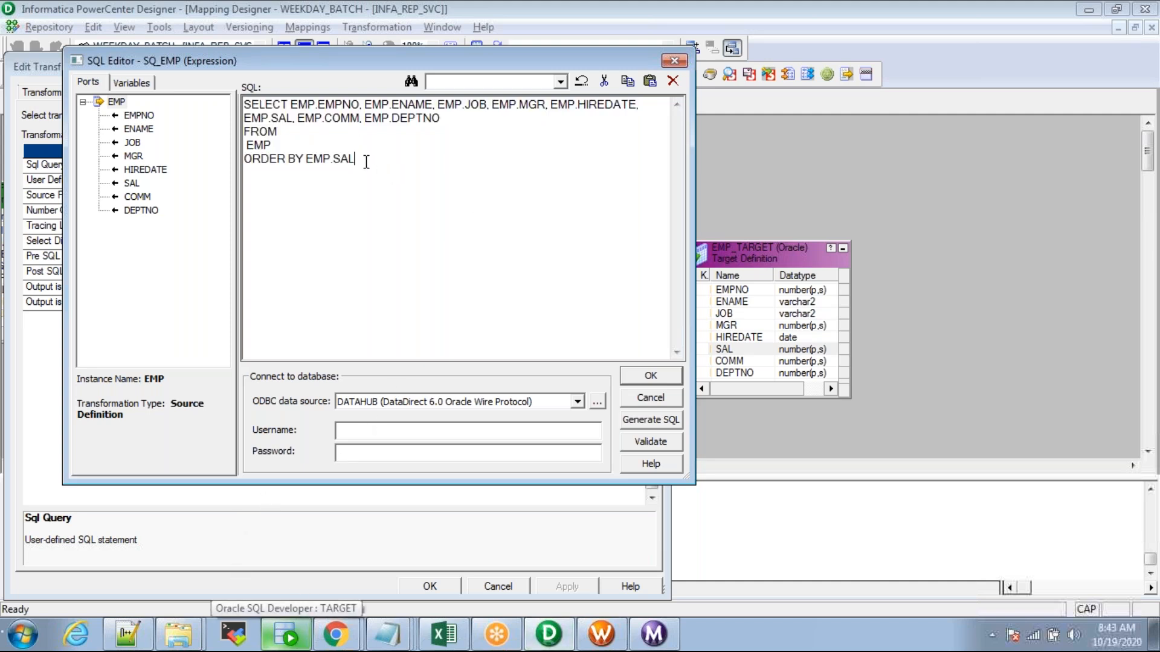
{"action": "left_click_drag", "start_coordinate": [366, 162], "coordinate": [208, 85]}
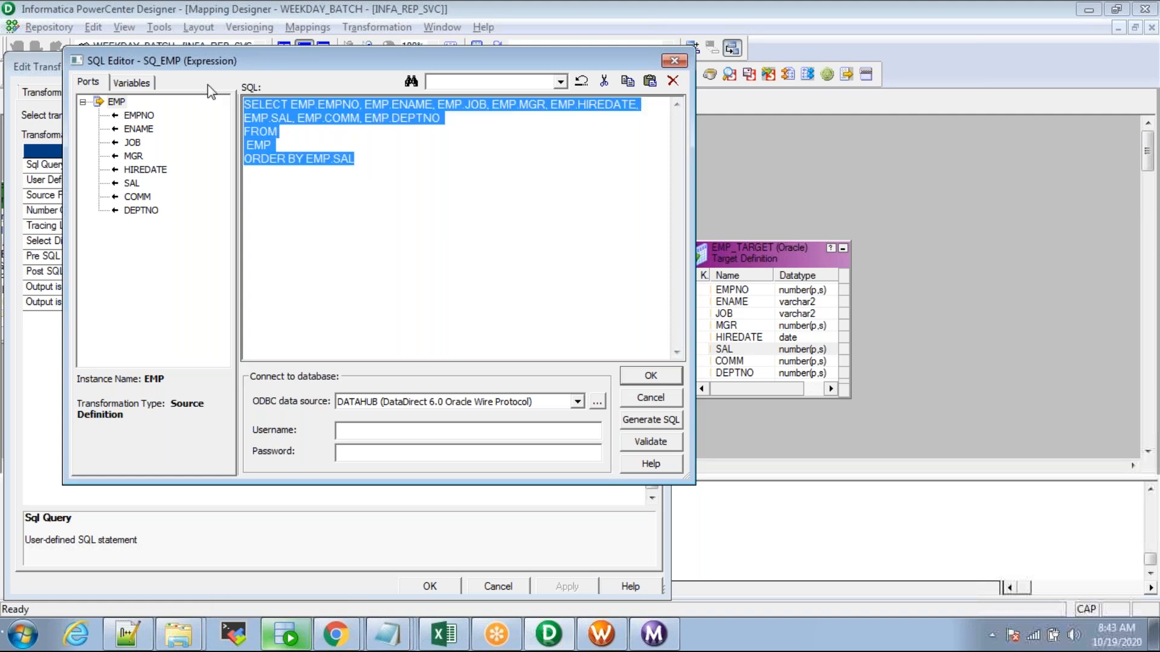
{"action": "key", "text": "Delete"}
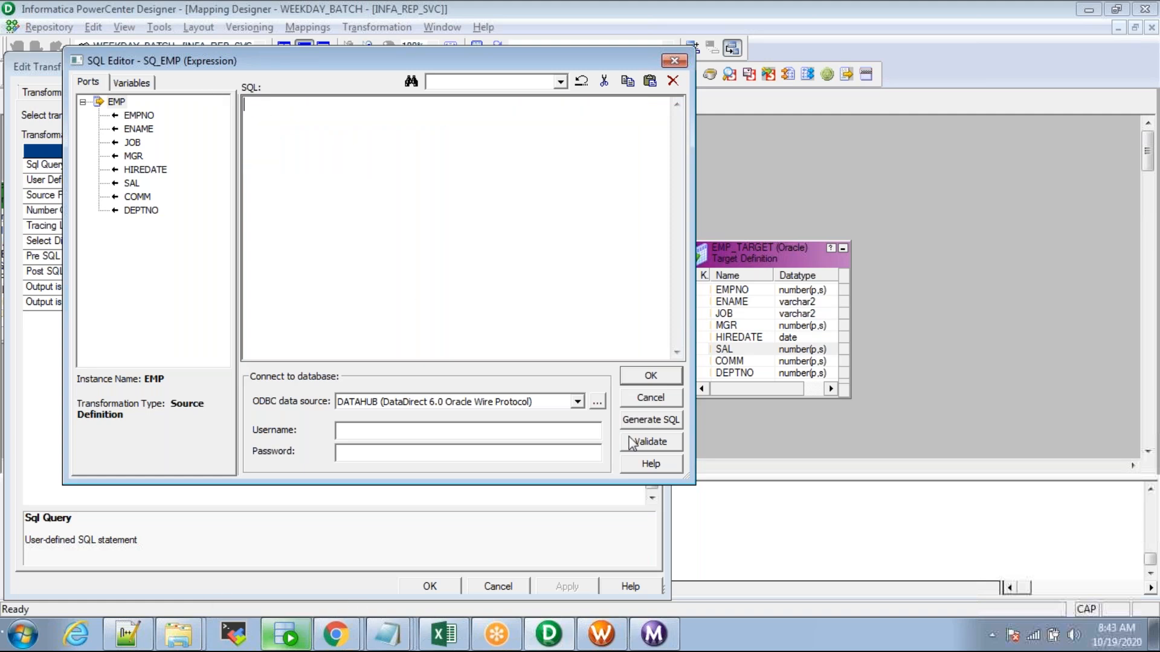
Step: Generate the default EMP query and draft a filter WHERE EMP.SAL > 2000 AND EMP.DEPTNO
{"action": "left_click", "coordinate": [649, 421]}
{"action": "key", "text": "Return"}
{"action": "type", "text": "WHERE"}
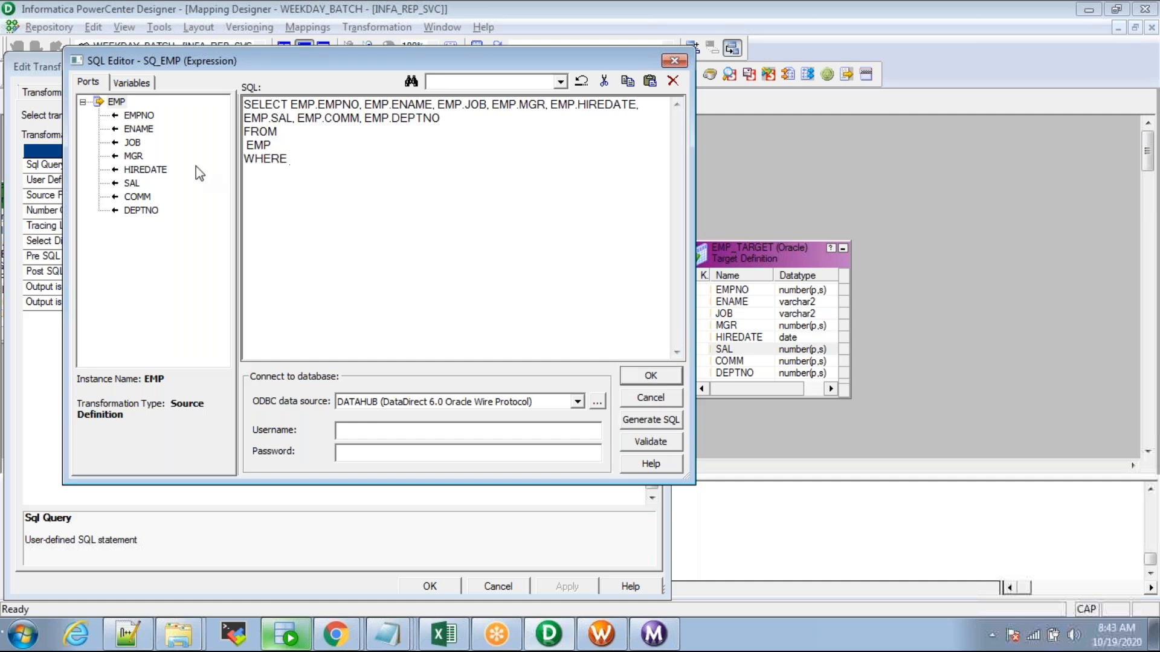
{"action": "double_click", "coordinate": [133, 183]}
{"action": "type", "text": "> 2000 "}
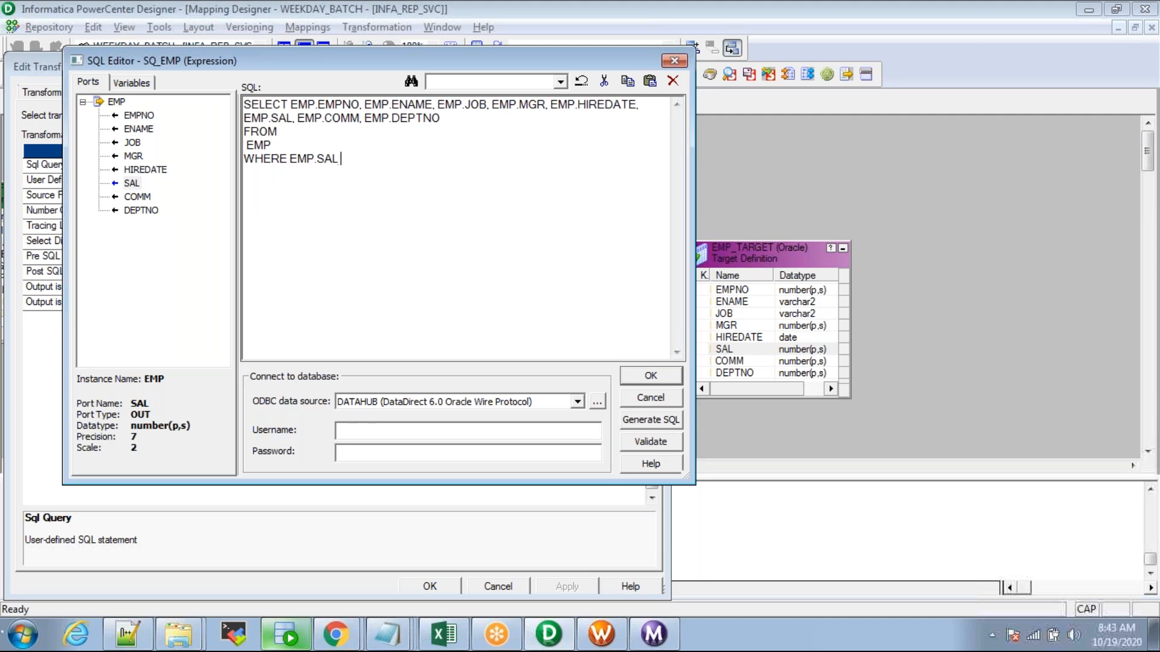
{"action": "type", "text": "AND"}
{"action": "double_click", "coordinate": [141, 211]}
Step: Discard the drafted query, delete the regenerated SQL too, and accept an empty Sql Query
{"action": "left_click_drag", "start_coordinate": [479, 159], "coordinate": [174, 140]}
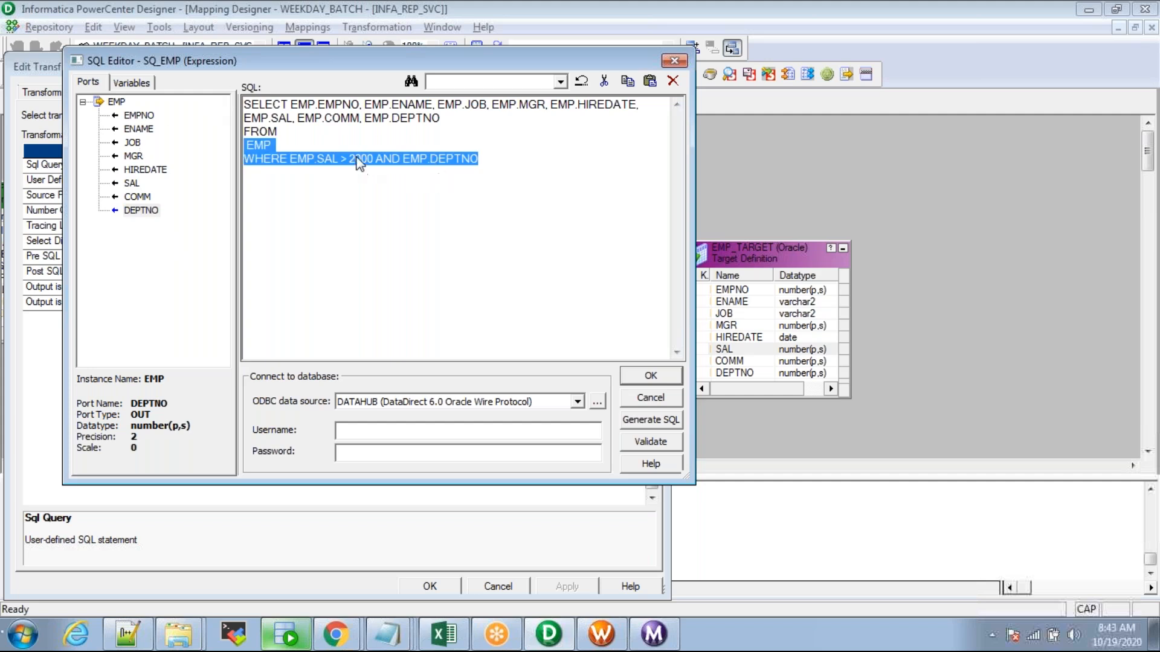
{"action": "left_click", "coordinate": [504, 169]}
{"action": "key", "text": "ctrl+a"}
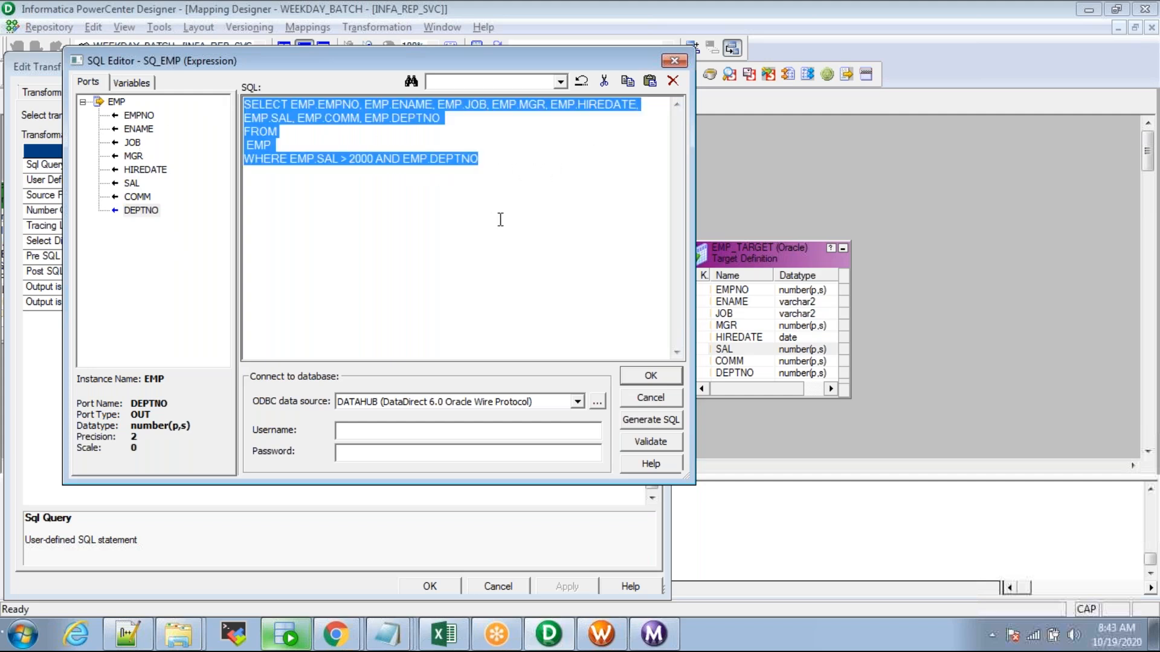
{"action": "key", "text": "Delete"}
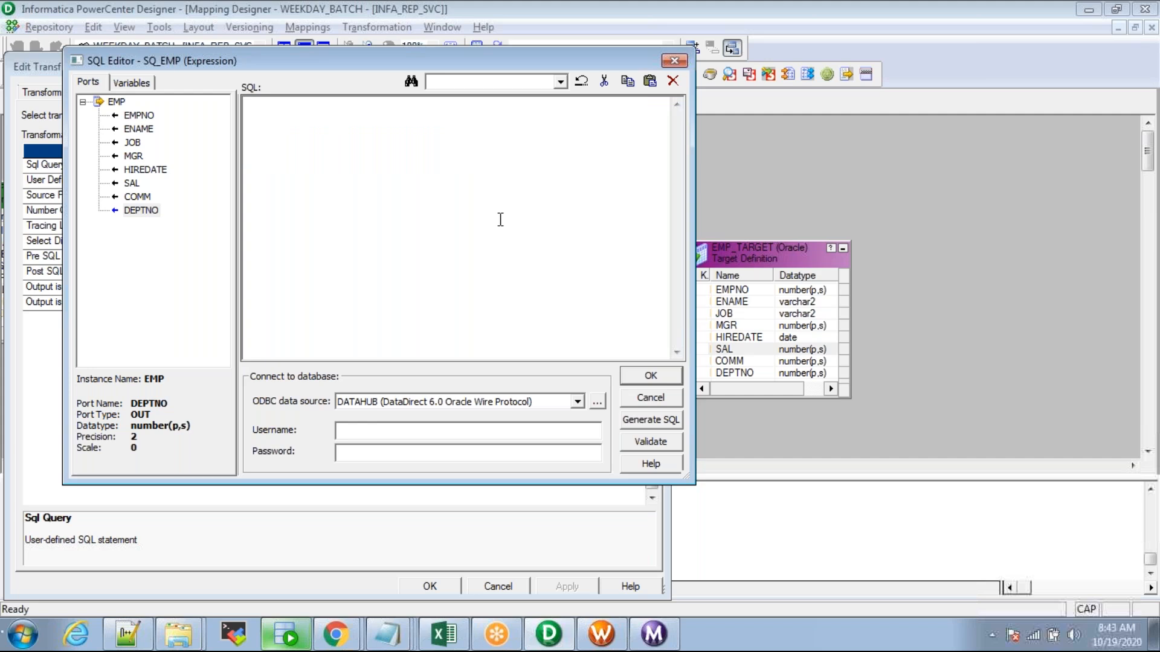
{"action": "left_click", "coordinate": [649, 423]}
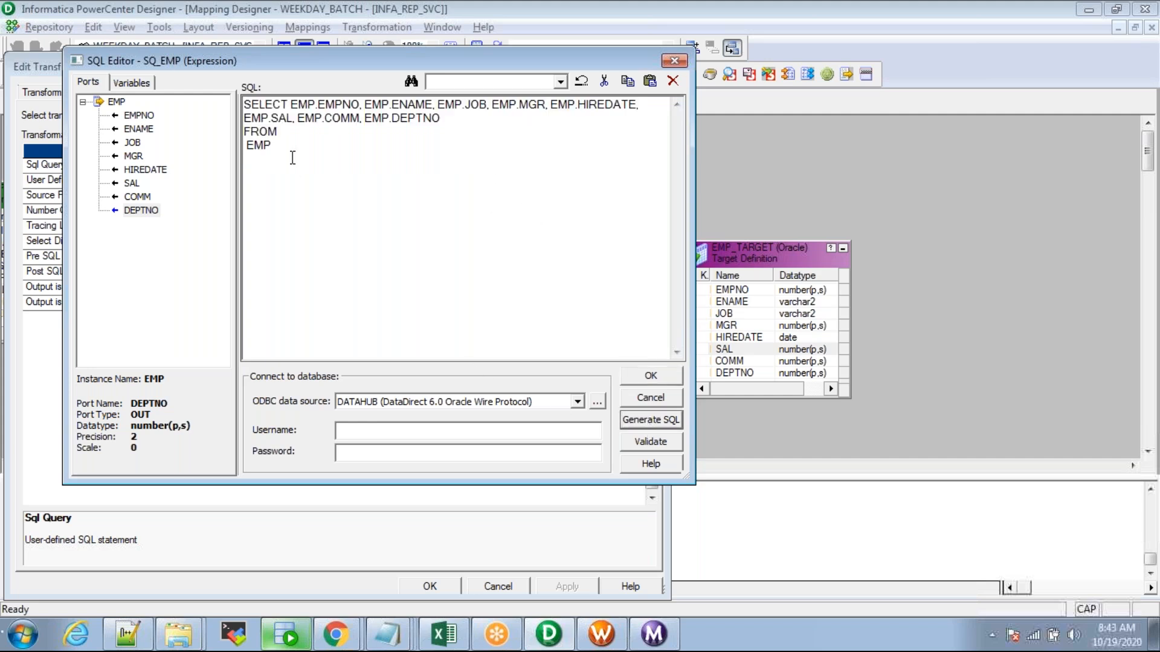
{"action": "key", "text": "ctrl+a"}
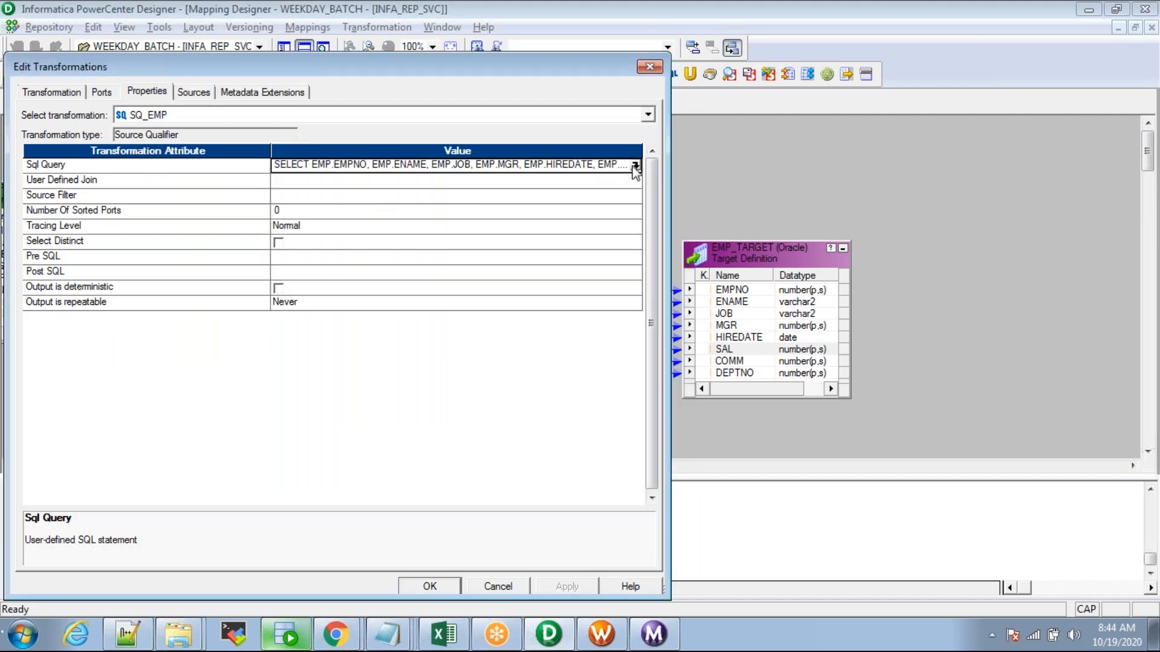
{"action": "left_click", "coordinate": [635, 174]}
{"action": "left_click_drag", "start_coordinate": [397, 169], "coordinate": [163, 37]}
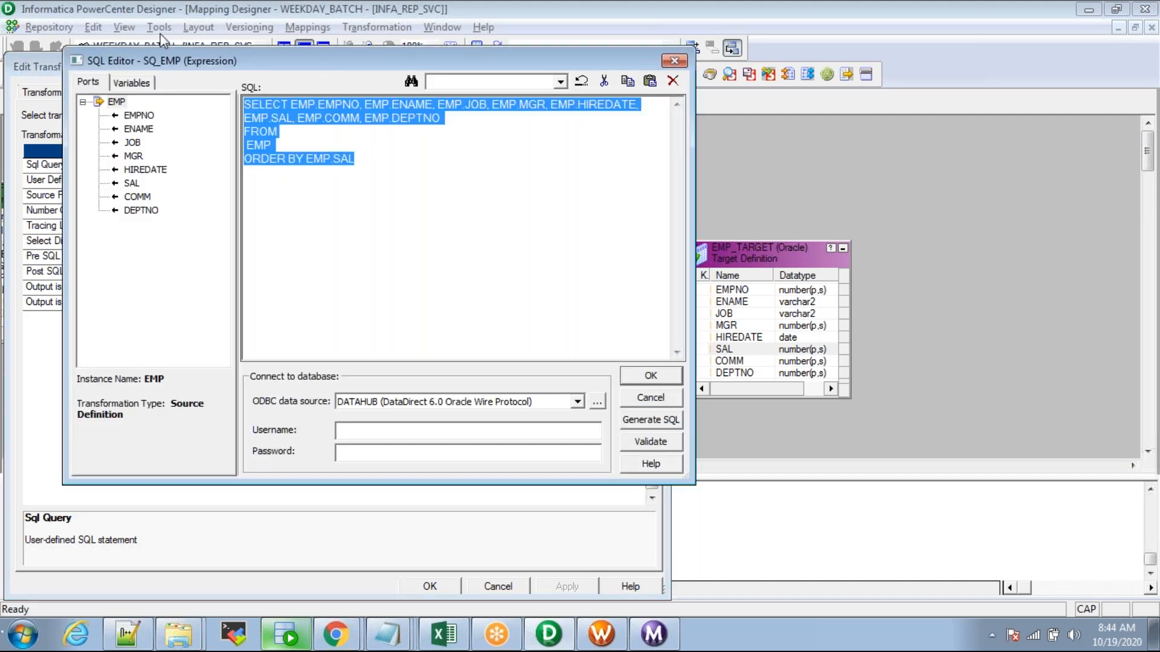
{"action": "key", "text": "Delete"}
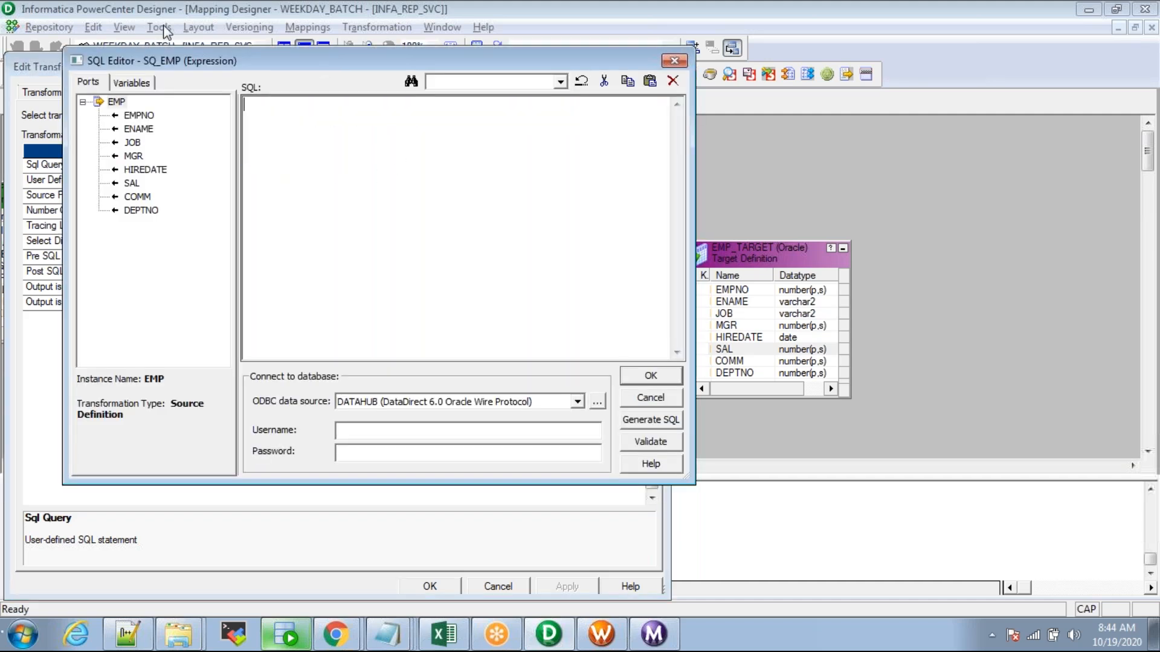
{"action": "left_click", "coordinate": [651, 377]}
{"action": "left_click", "coordinate": [207, 165]}
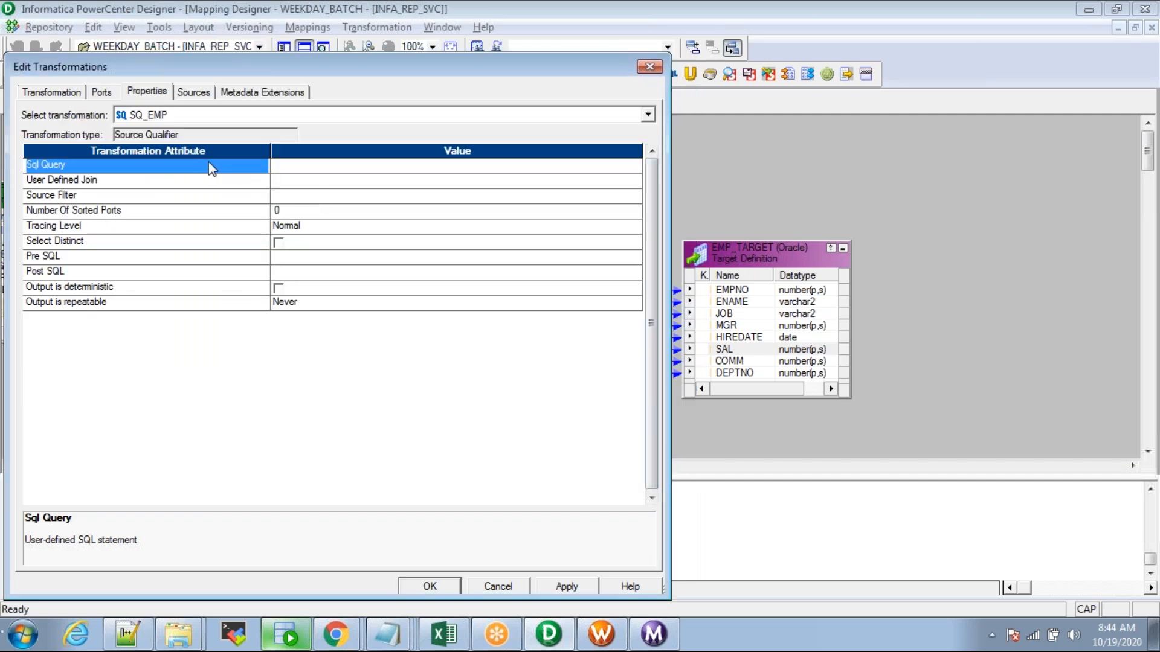
Step: Generate the default SELECT for SQ_EMP and start a WHERE EMP.EMPNO IN () clause
{"action": "left_click", "coordinate": [636, 168]}
{"action": "left_click", "coordinate": [636, 166]}
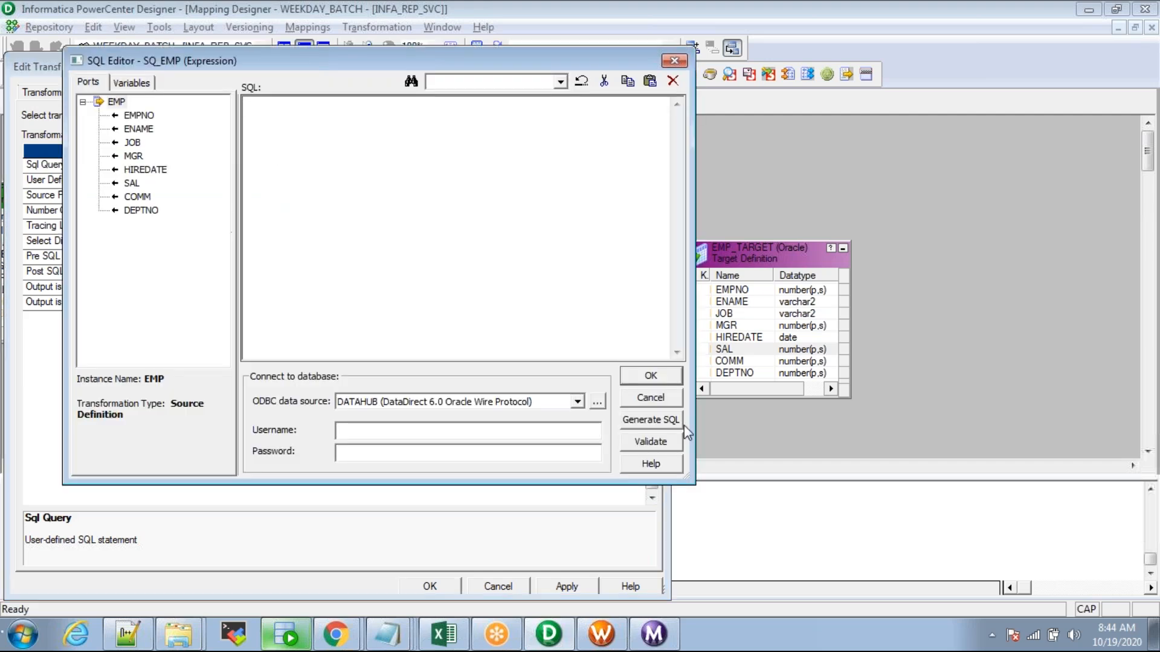
{"action": "left_click", "coordinate": [630, 421]}
{"action": "left_click", "coordinate": [321, 167]}
{"action": "key", "text": "Return"}
{"action": "type", "text": "WHERE"}
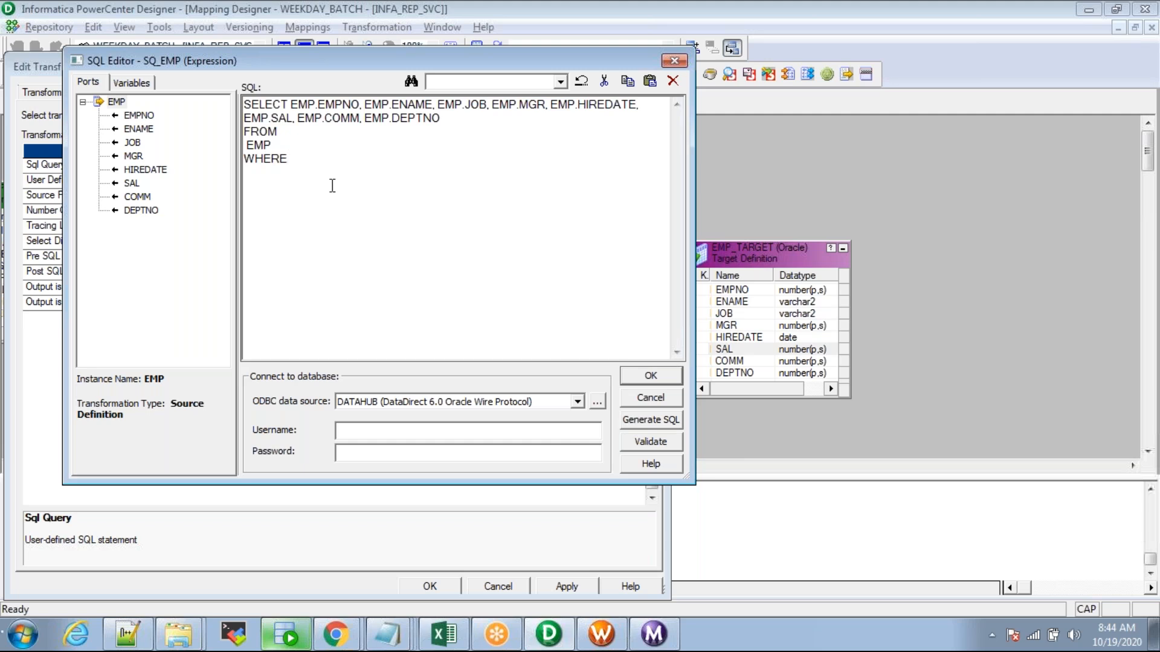
{"action": "double_click", "coordinate": [139, 116]}
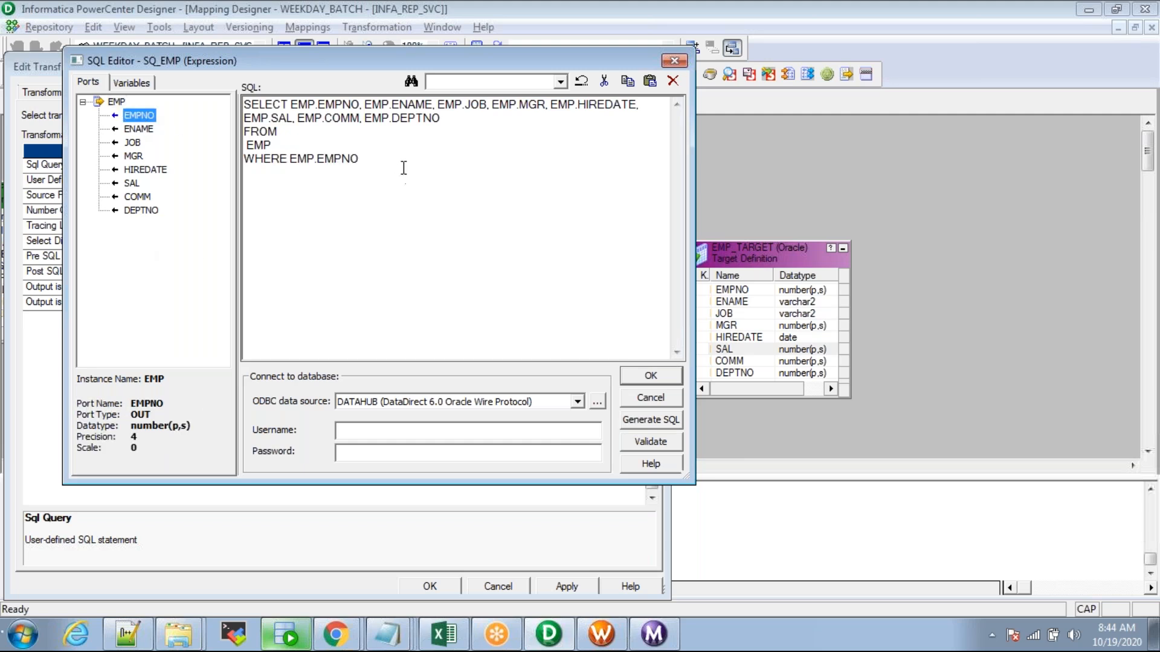
{"action": "left_click", "coordinate": [386, 161]}
{"action": "type", "text": "IN ()"}
Step: Remove the WHERE clause, then clear all the SQL and confirm the query empty
{"action": "key", "text": "Left"}
{"action": "type", "text": "'"}
{"action": "key", "text": "BackSpace"}
{"action": "left_click_drag", "start_coordinate": [398, 165], "coordinate": [213, 152]}
{"action": "key", "text": "BackSpace"}
{"action": "key", "text": "BackSpace"}
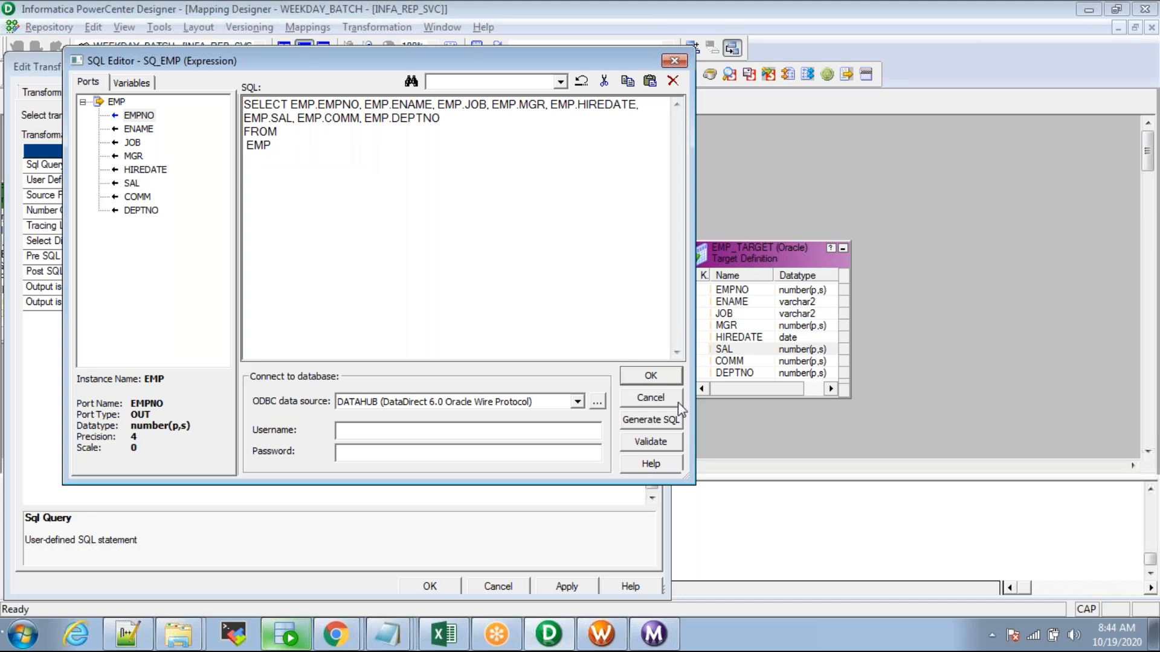
{"action": "left_click", "coordinate": [650, 375]}
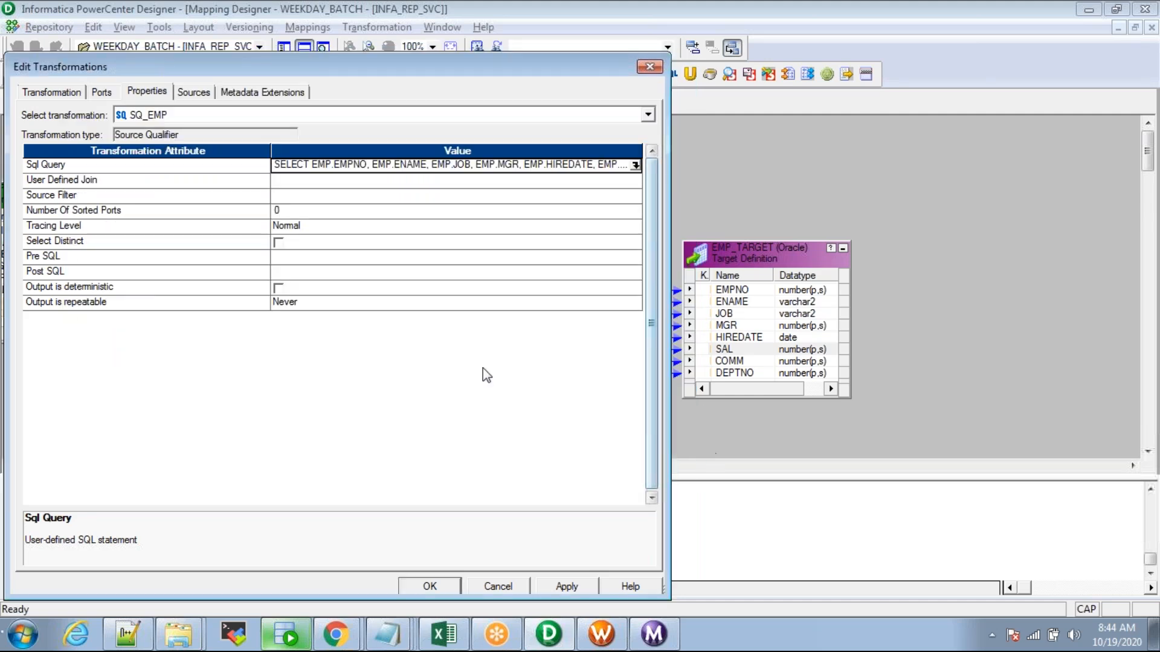
{"action": "left_click", "coordinate": [636, 165]}
{"action": "key", "text": "ctrl+a"}
{"action": "key", "text": "Delete"}
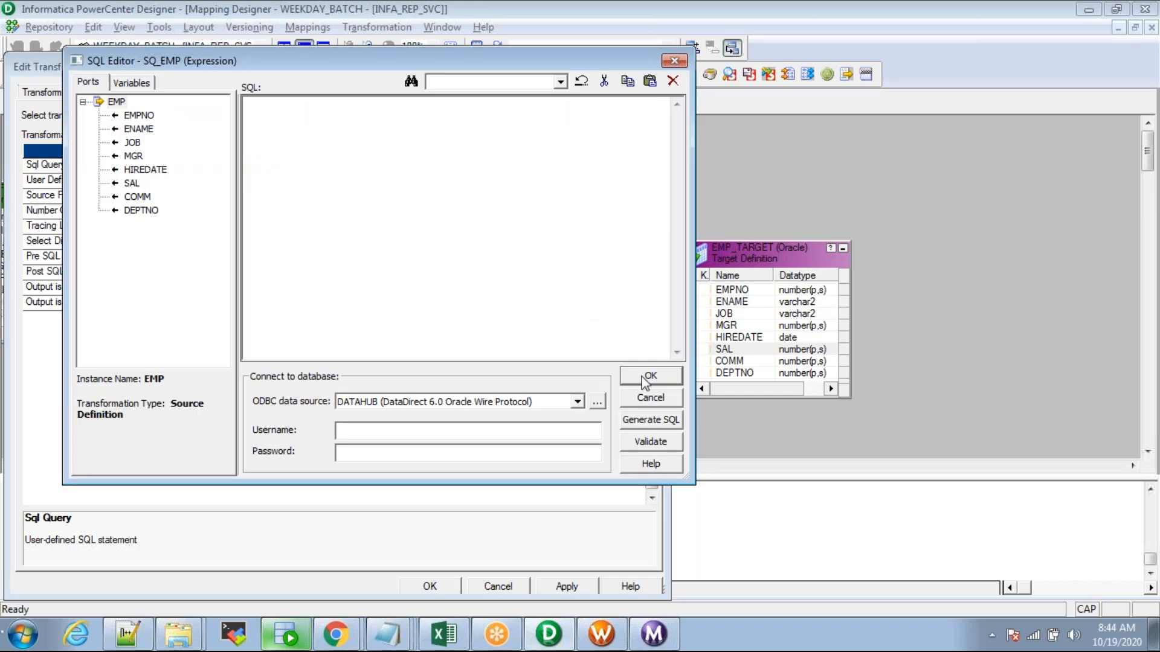
{"action": "left_click", "coordinate": [665, 376]}
Step: Close Edit Transformations keeping the SQ_EMP changes, and place SQ_EMP beside the EMP source
{"action": "left_click", "coordinate": [160, 185]}
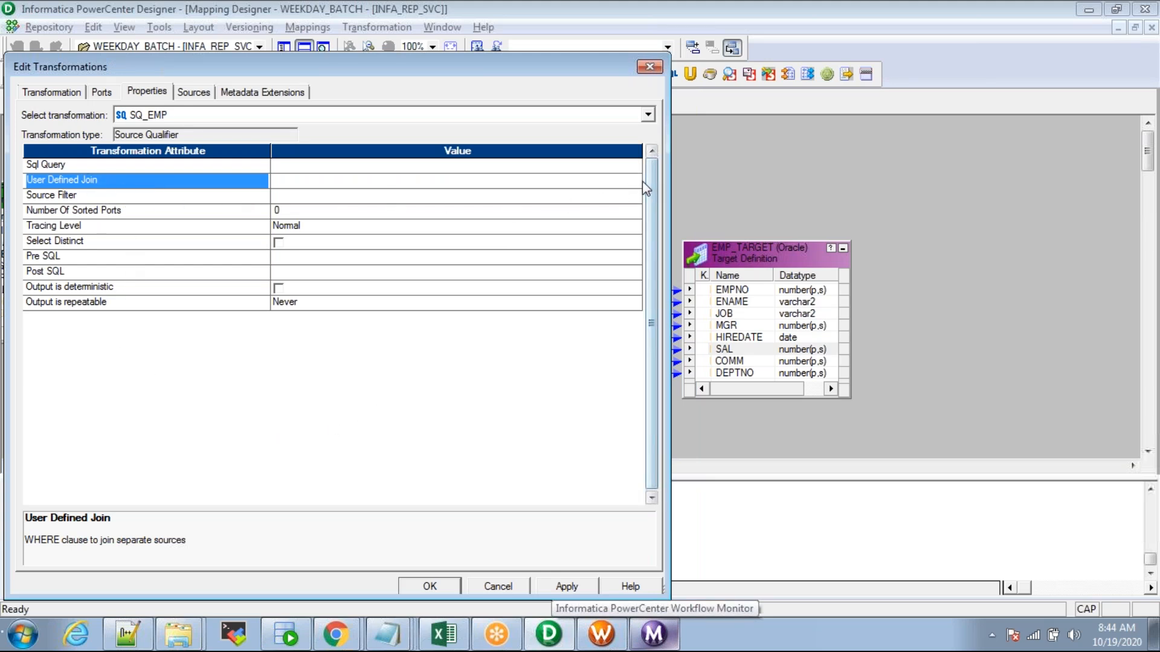
{"action": "left_click", "coordinate": [429, 586]}
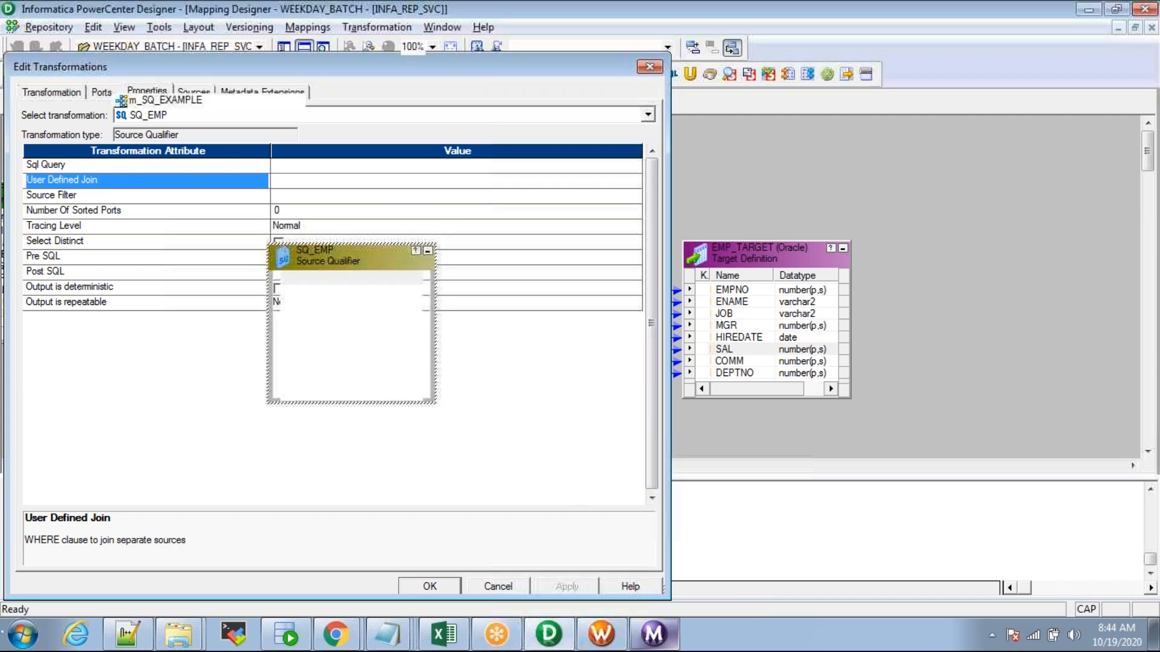
{"action": "left_click_drag", "start_coordinate": [314, 249], "coordinate": [394, 147]}
{"action": "left_click_drag", "start_coordinate": [67, 197], "coordinate": [203, 198]}
{"action": "left_click_drag", "start_coordinate": [206, 198], "coordinate": [178, 224]}
{"action": "left_click_drag", "start_coordinate": [414, 151], "coordinate": [361, 229]}
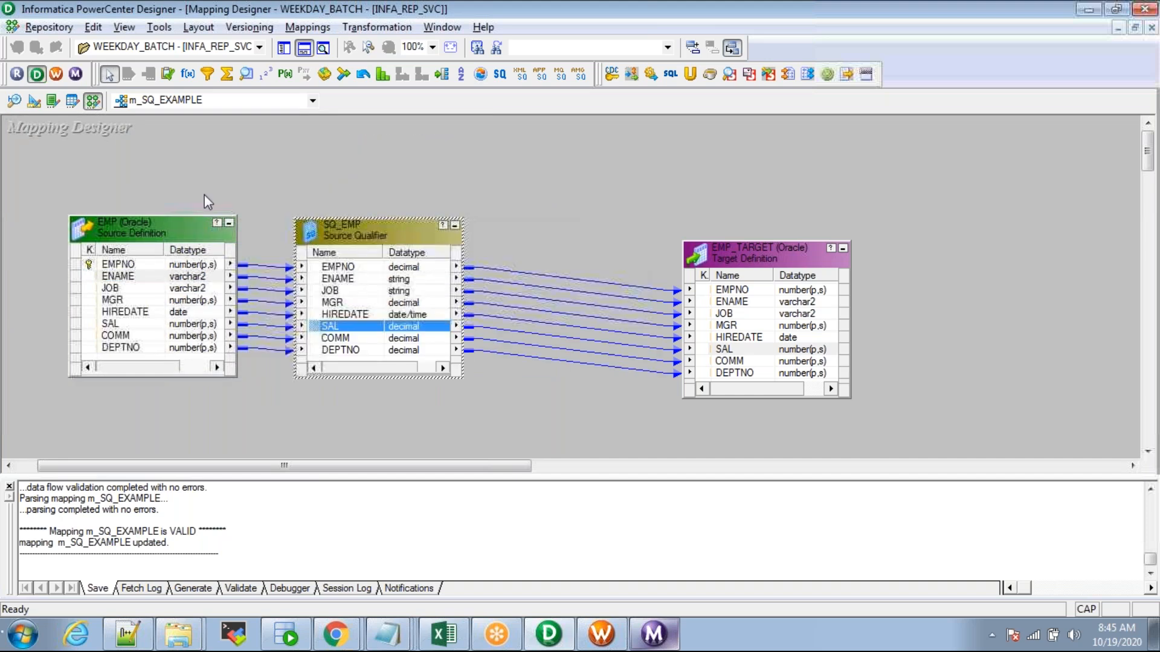
Step: Reselect objects on the canvas, leaving only the EMP source definition selected
{"action": "left_click", "coordinate": [202, 171]}
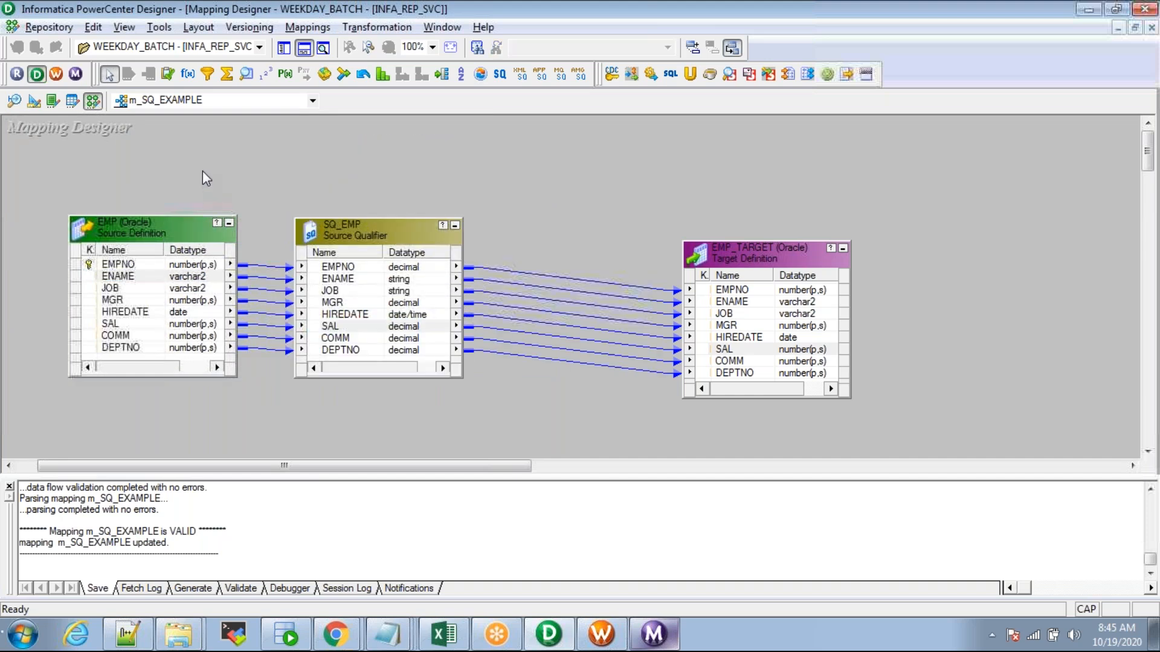
{"action": "left_click_drag", "start_coordinate": [165, 171], "coordinate": [352, 375]}
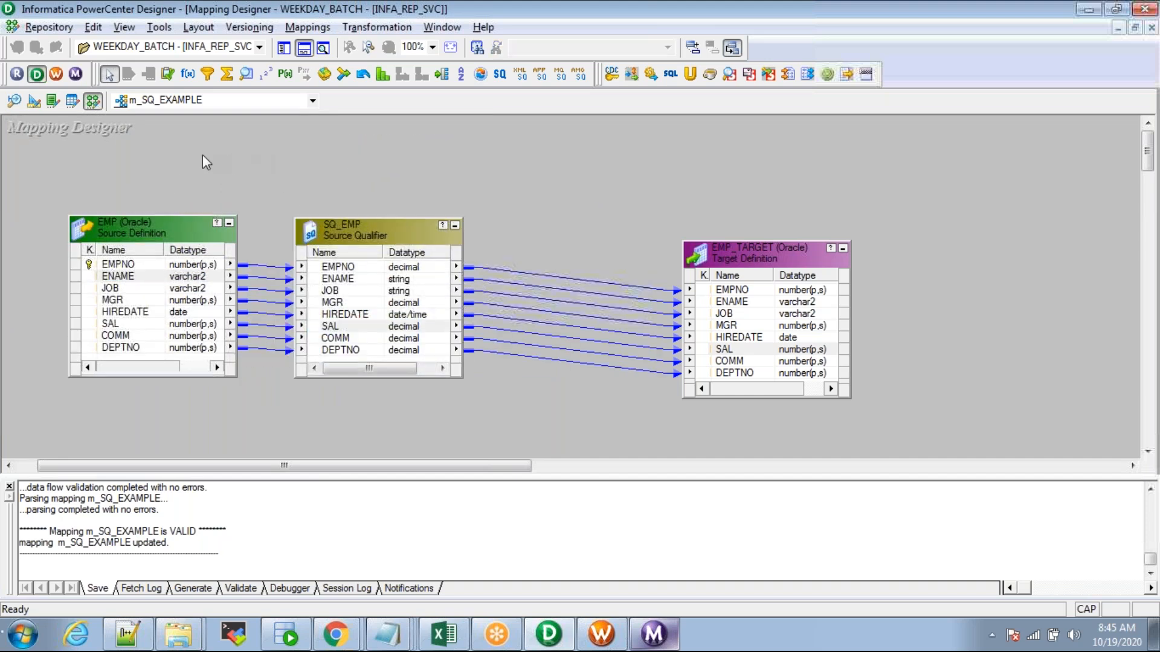
{"action": "left_click", "coordinate": [136, 230]}
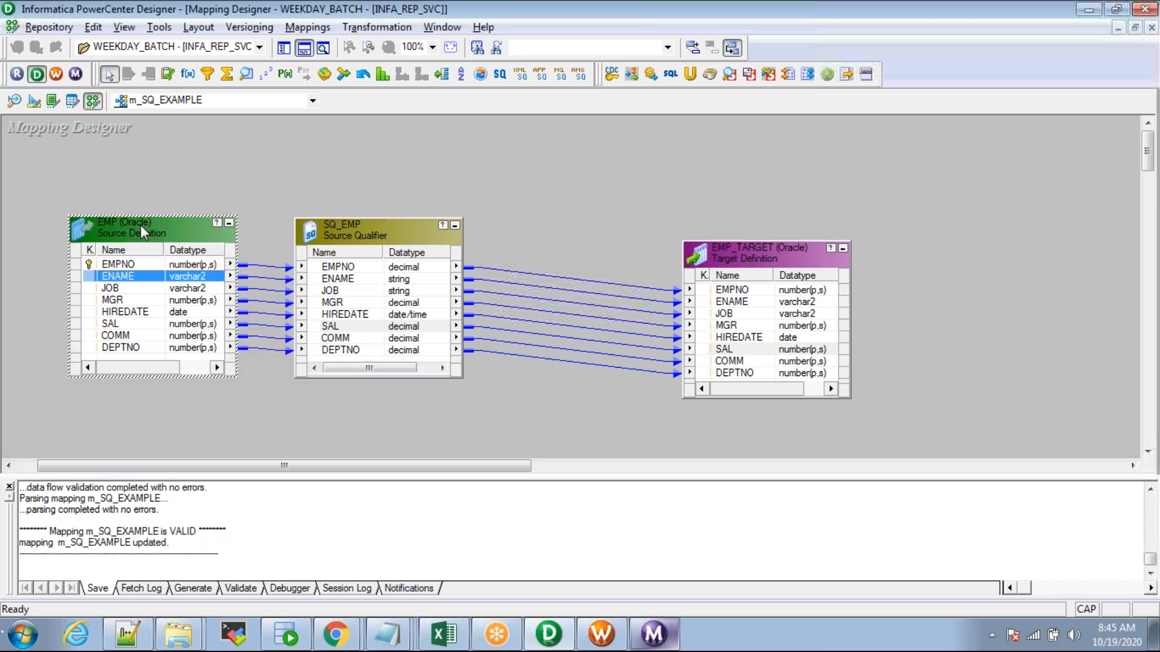
{"action": "right_click", "coordinate": [396, 639]}
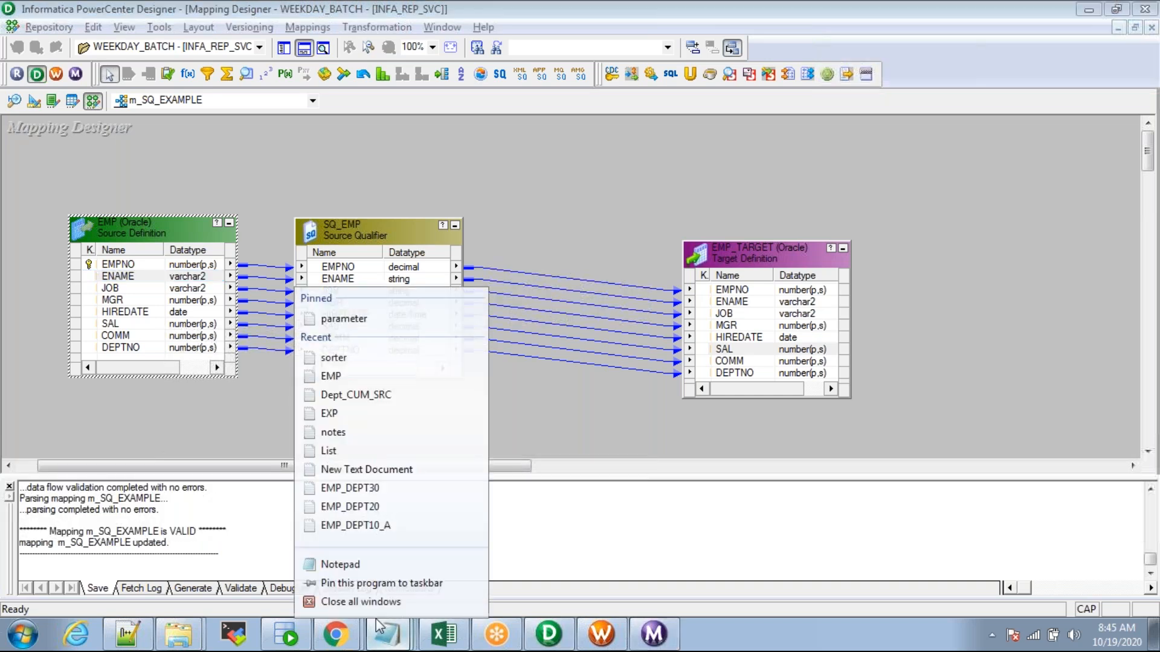
Step: Start a blank Notepad document with the heading 'Joins:'
{"action": "left_click", "coordinate": [338, 565]}
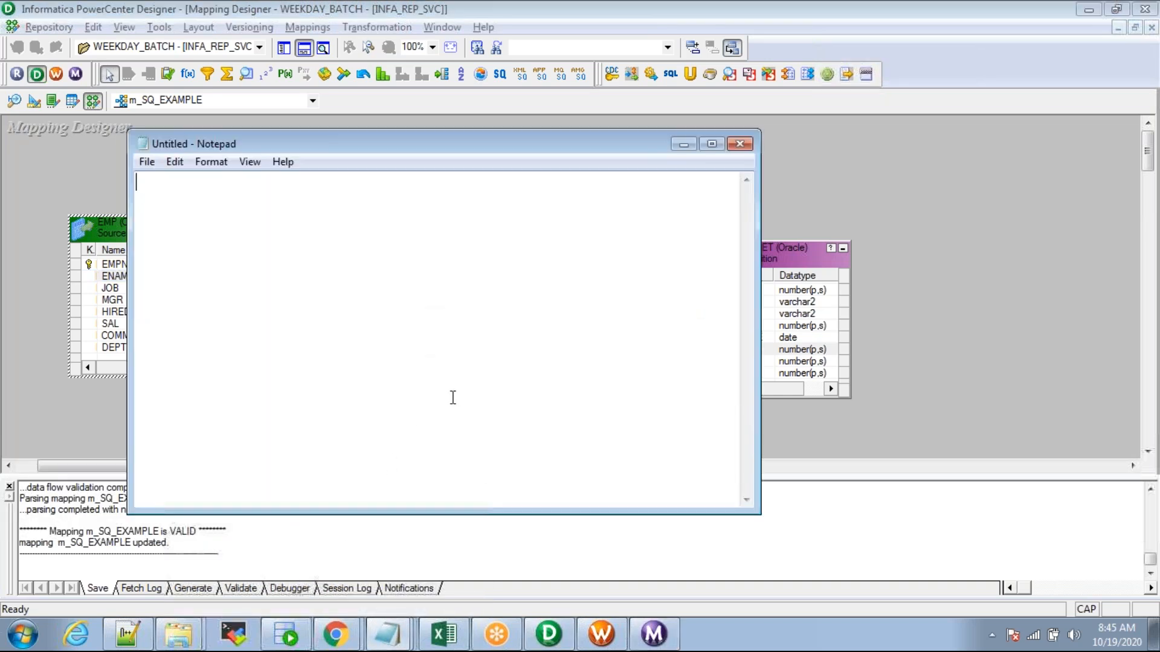
{"action": "type", "text": "Joins"}
{"action": "left_click", "coordinate": [850, 122]}
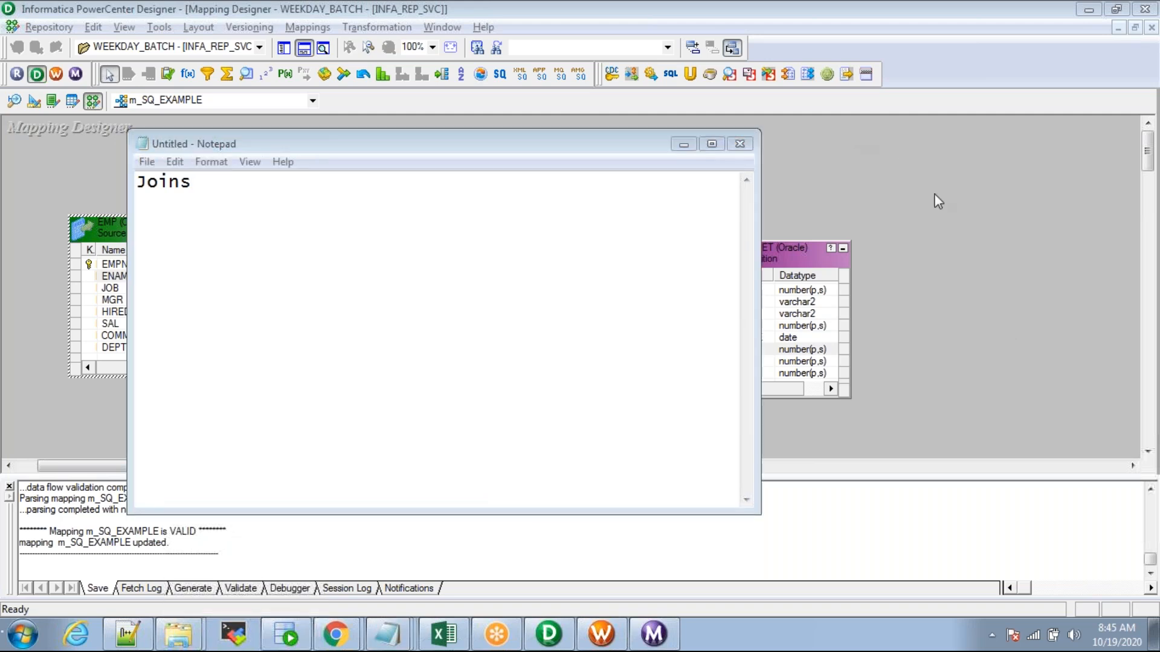
{"action": "left_click", "coordinate": [308, 201]}
{"action": "type", "text": ":"}
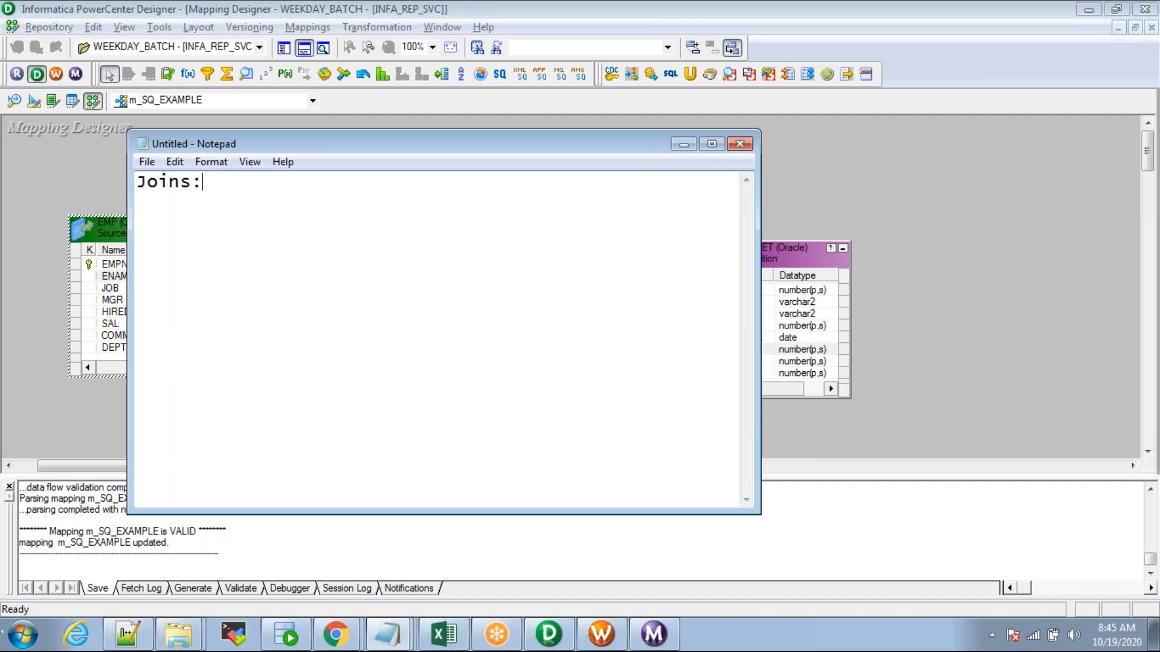
Step: Draft a join list (Inner join, L. O. J, R. O. J, Full) below it, then delete it
{"action": "key", "text": "Return"}
{"action": "type", "text": "Inner join"}
{"action": "key", "text": "Return"}
{"action": "type", "text": "L"}
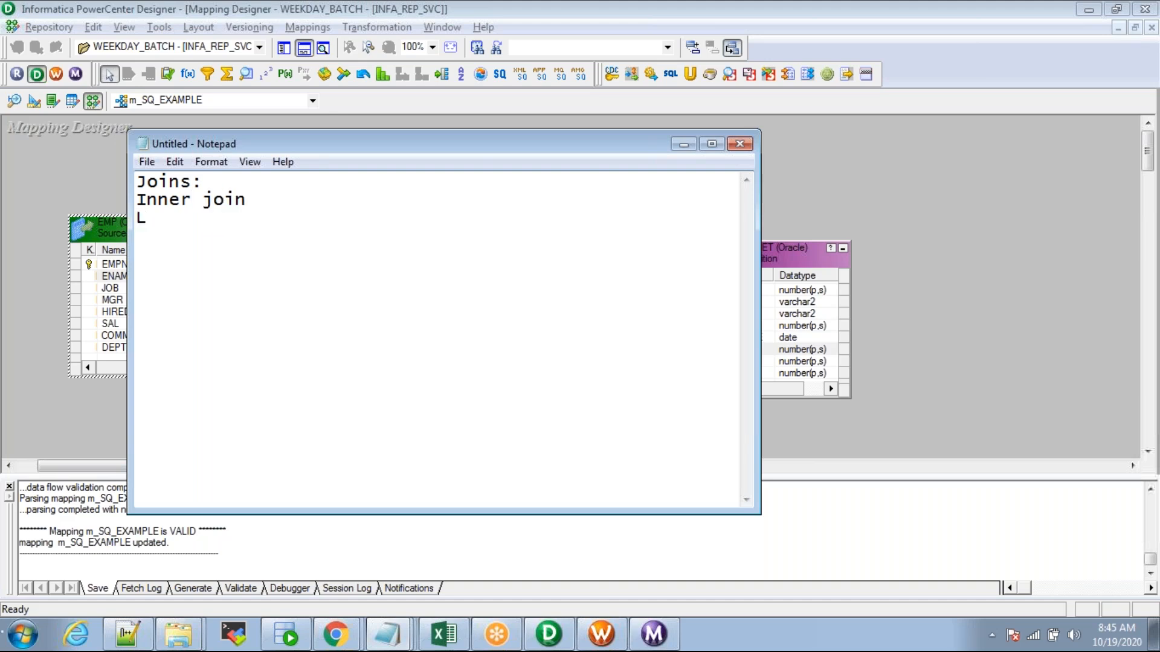
{"action": "type", "text": ". O. J"}
{"action": "key", "text": "Return"}
{"action": "type", "text": "R ."}
{"action": "key", "text": "BackSpace"}
{"action": "key", "text": "BackSpace"}
{"action": "key", "text": "BackSpace"}
{"action": "type", "text": ". O. J"}
{"action": "key", "text": "Return"}
{"action": "type", "text": "Fjull"}
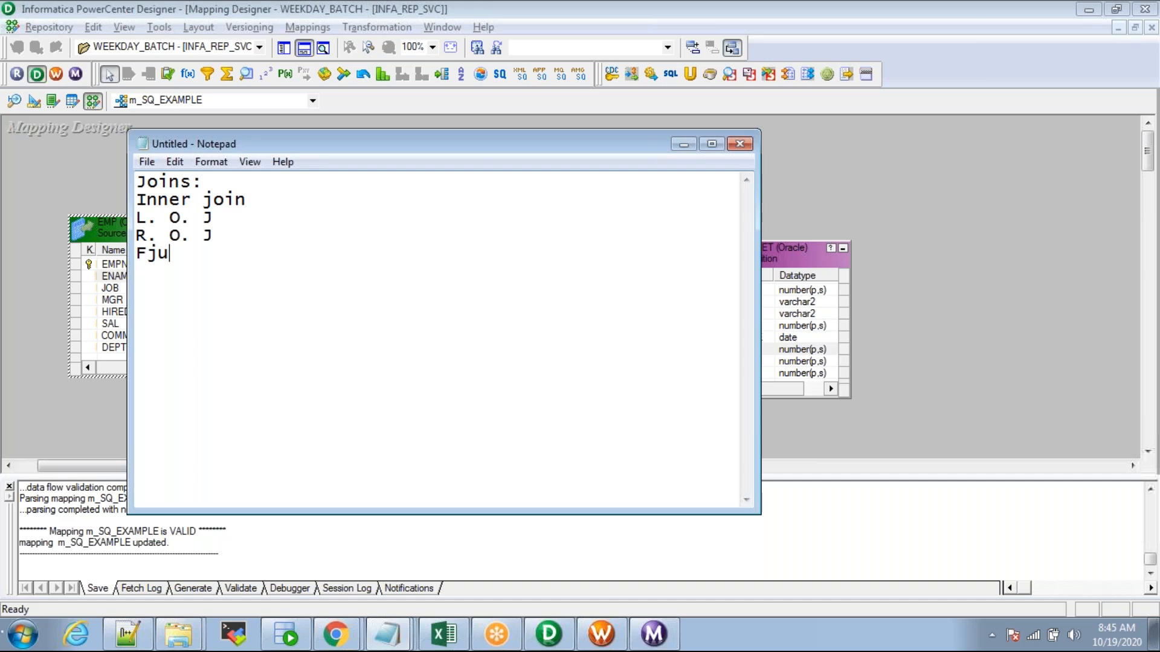
{"action": "key", "text": "BackSpace"}
{"action": "key", "text": "BackSpace"}
{"action": "key", "text": "BackSpace"}
{"action": "key", "text": "BackSpace"}
{"action": "type", "text": "ull"}
{"action": "key", "text": "Return"}
{"action": "left_click_drag", "start_coordinate": [181, 258], "coordinate": [137, 200]}
{"action": "key", "text": "BackSpace"}
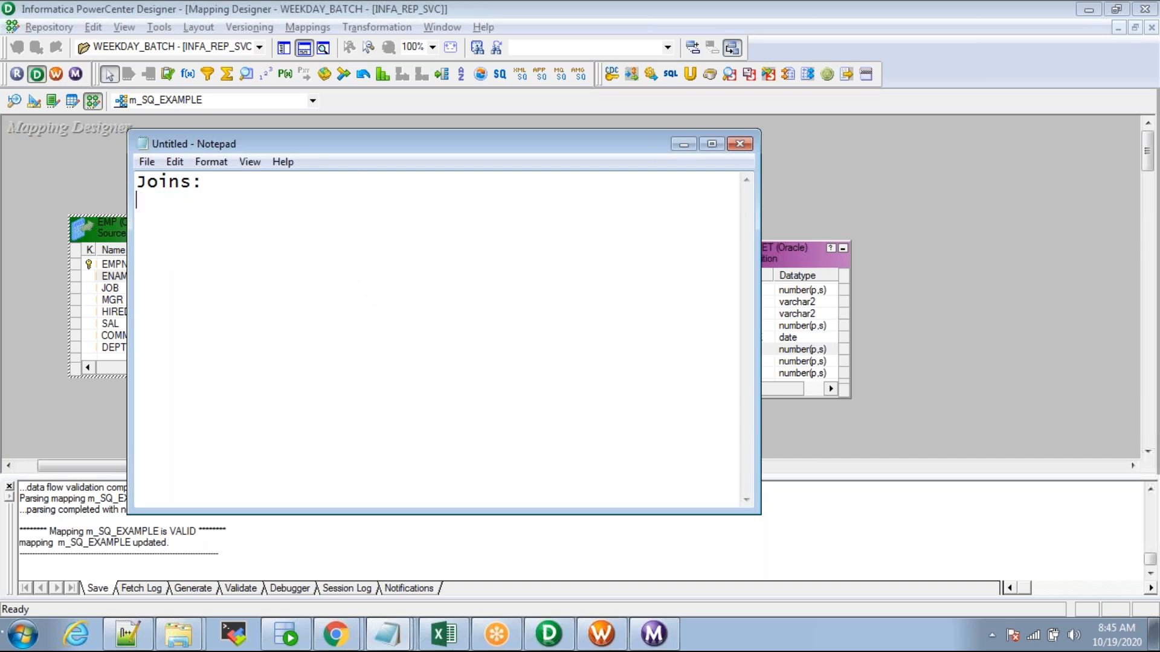
Step: Add side-by-side headings Table1 and Table2, each with a col1 column label
{"action": "type", "text": "Table"}
{"action": "key", "text": "BackSpace"}
{"action": "key", "text": "BackSpace"}
{"action": "key", "text": "BackSpace"}
{"action": "key", "text": "BackSpace"}
{"action": "key", "text": "BackSpace"}
{"action": "key", "text": "Return"}
{"action": "type", "text": "Table1              Table2"}
{"action": "key", "text": "Return"}
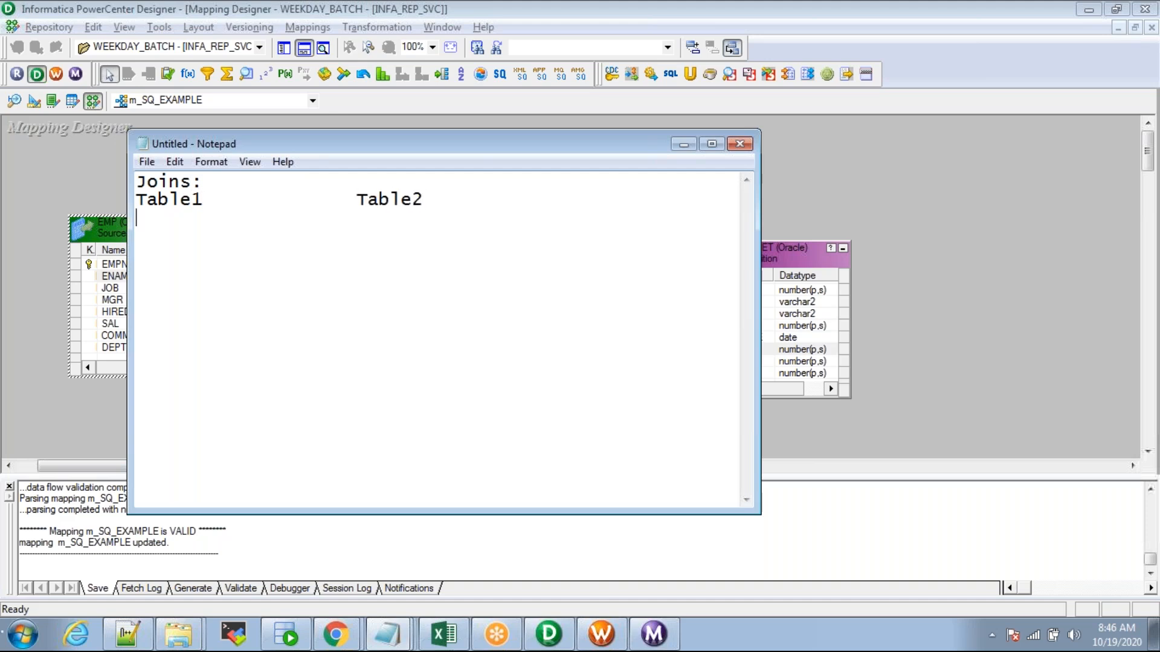
{"action": "type", "text": "col1                 col1"}
{"action": "key", "text": "Return"}
Step: Fill the col1 values 1, 1, 1 and 1, 1, 1, NULL, then add an 'Inner join:' line
{"action": "type", "text": "1"}
{"action": "key", "text": "Return"}
{"action": "type", "text": "1"}
{"action": "key", "text": "Return"}
{"action": "type", "text": "1"}
{"action": "key", "text": "Up"}
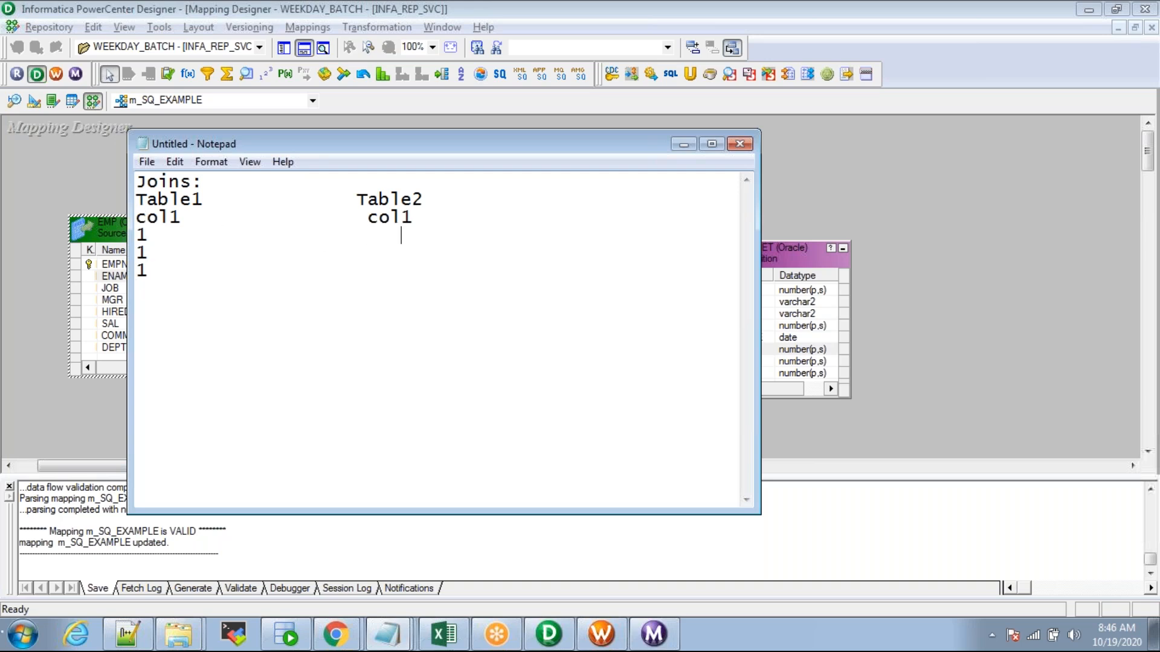
{"action": "type", "text": "1"}
{"action": "type", "text": "              Table2 col1                 col"}
{"action": "type", "text": "1 1"}
{"action": "type", "text": "                      1"}
{"action": "key", "text": "Return"}
{"action": "type", "text": "NULL"}
{"action": "key", "text": "Return"}
{"action": "key", "text": "Return"}
{"action": "type", "text": "Inner"}
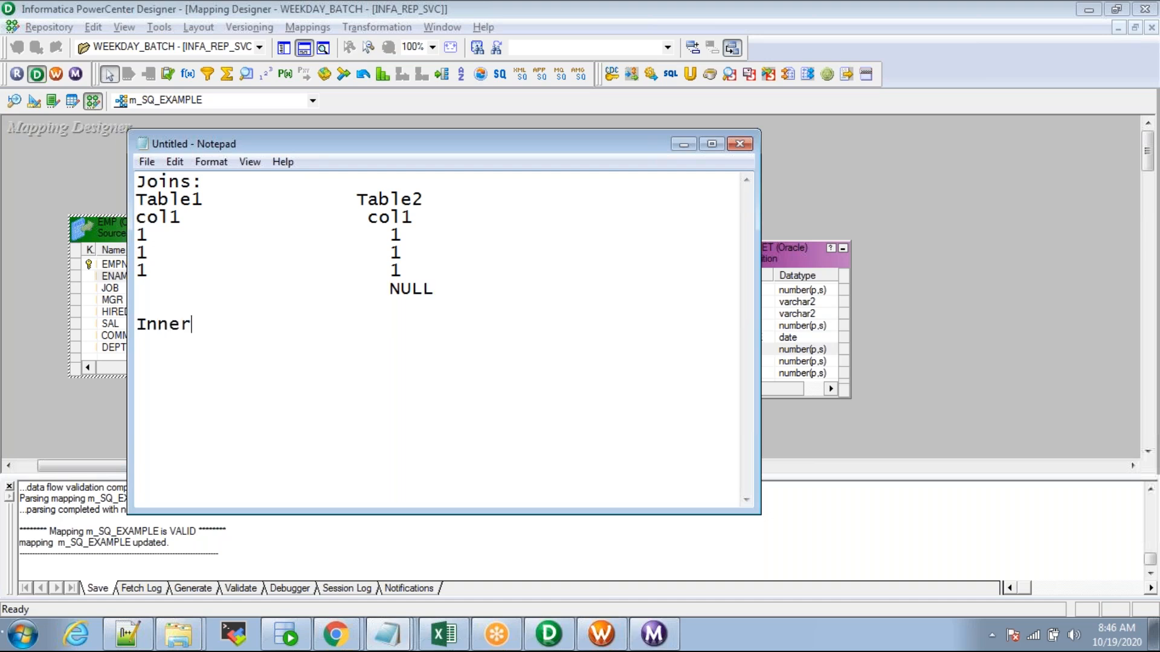
{"action": "type", "text": " join:"}
{"action": "key", "text": "Return"}
Step: List L.O.J, R.O.J and Full Join under Inner join, each followed by a colon
{"action": "type", "text": "L.O.J"}
{"action": "key", "text": "Return"}
{"action": "type", "text": "R"}
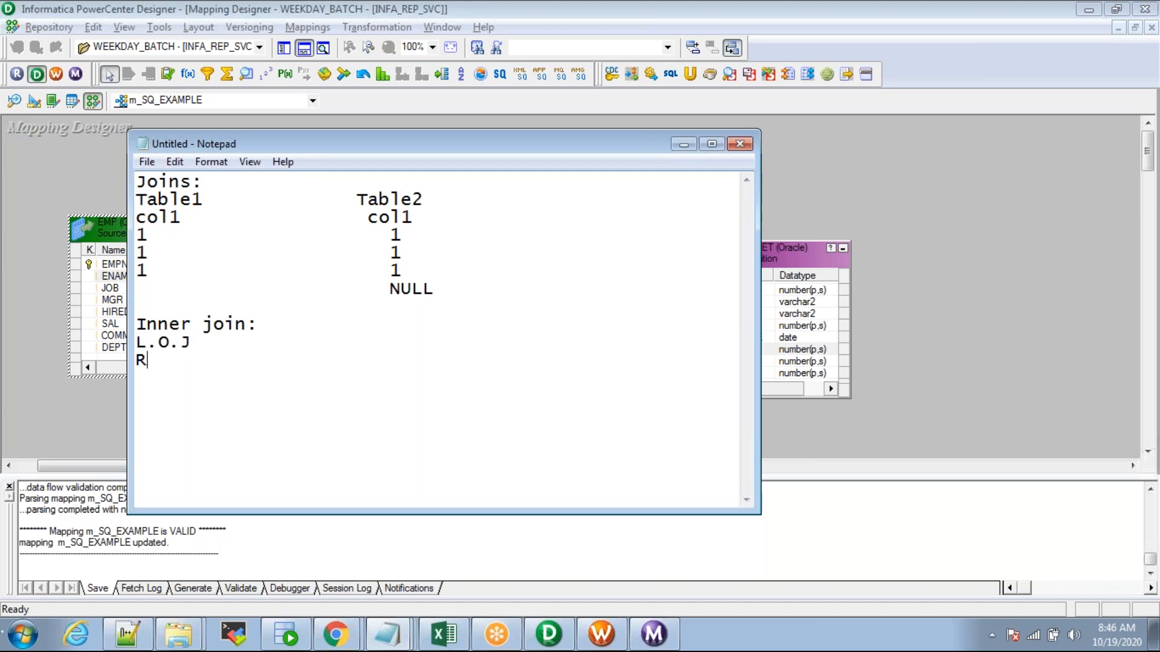
{"action": "type", "text": ".O.J"}
{"action": "key", "text": "Return"}
{"action": "type", "text": "Fukk"}
{"action": "key", "text": "BackSpace"}
{"action": "key", "text": "BackSpace"}
{"action": "type", "text": "ll Join :"}
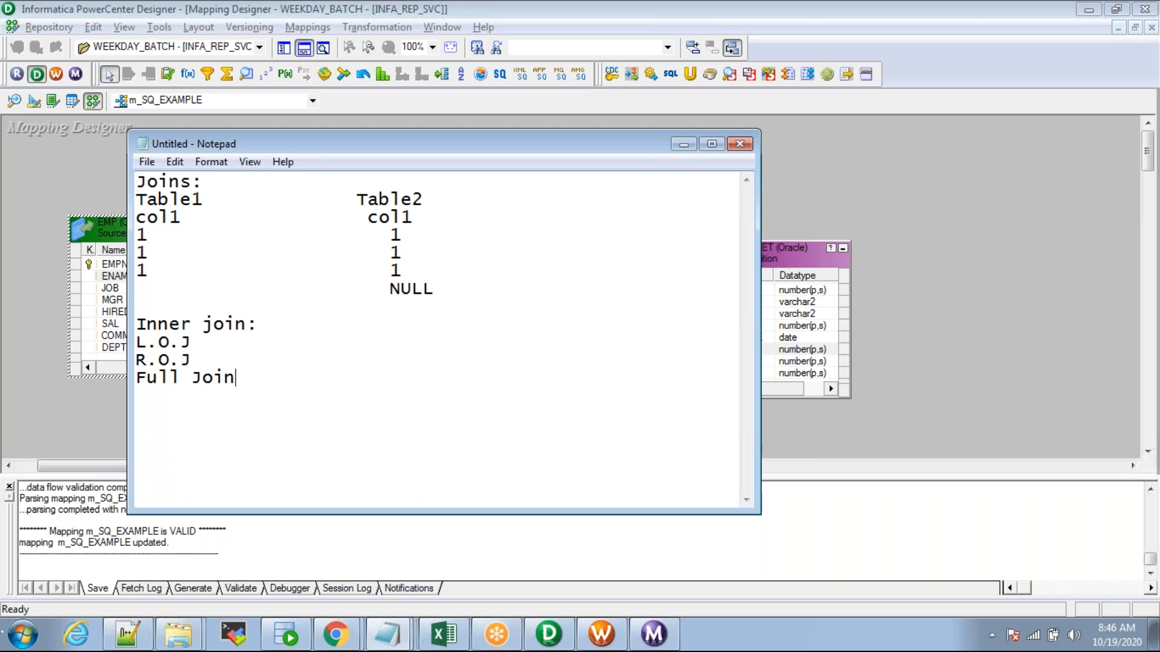
{"action": "left_click", "coordinate": [192, 360]}
{"action": "type", "text": ":"}
{"action": "left_click", "coordinate": [193, 343]}
{"action": "type", "text": ":"}
Step: Enter the row counts: Inner join 3, L.O.J 3,4, R.O.J 4, Full Join 4
{"action": "left_click", "coordinate": [266, 320]}
{"action": "type", "text": "3"}
{"action": "type", "text": "4"}
{"action": "key", "text": "BackSpace"}
{"action": "type", "text": "3,4"}
{"action": "key", "text": "Down"}
{"action": "type", "text": "\\"}
{"action": "key", "text": "BackSpace"}
{"action": "key", "text": "BackSpace"}
{"action": "type", "text": "4"}
{"action": "key", "text": "Down"}
{"action": "key", "text": "Right"}
{"action": "key", "text": "Right"}
{"action": "type", "text": "4"}
{"action": "key", "text": "Up"}
{"action": "key", "text": "Up"}
{"action": "key", "text": "Up"}
{"action": "key", "text": "Right"}
{"action": "key", "text": "Right"}
{"action": "key", "text": "Right"}
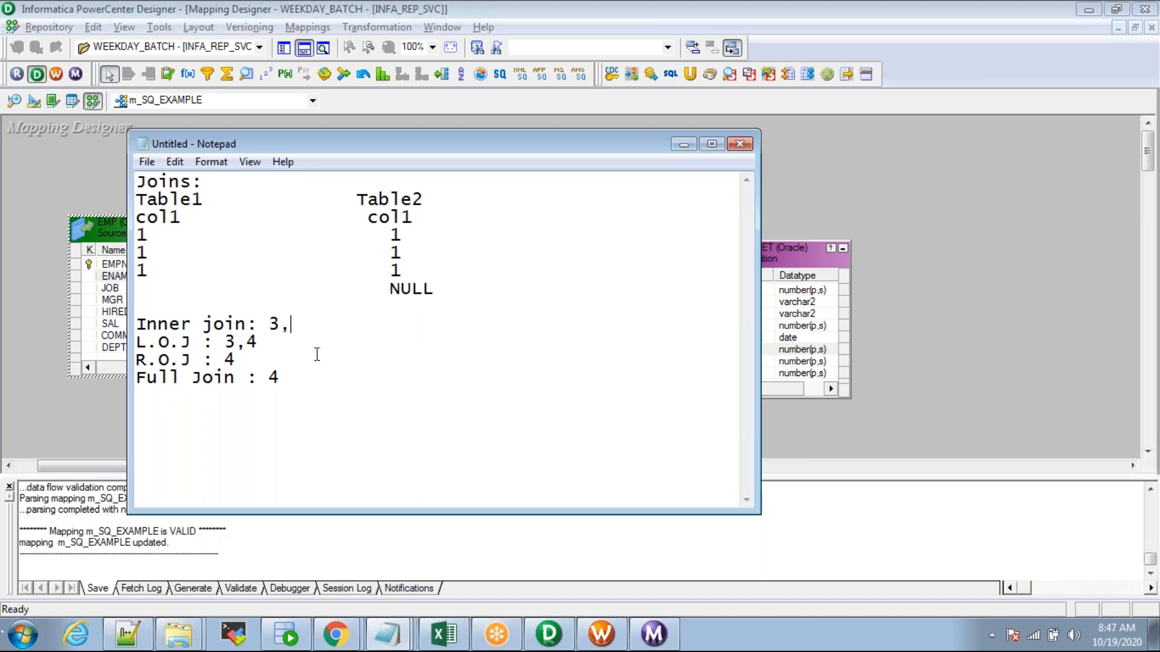
Step: Return to the m_SQ_EXAMPLE mapping in PowerCenter Designer and select the SQ_EMP source qualifier
{"action": "key", "text": "alt+Tab"}
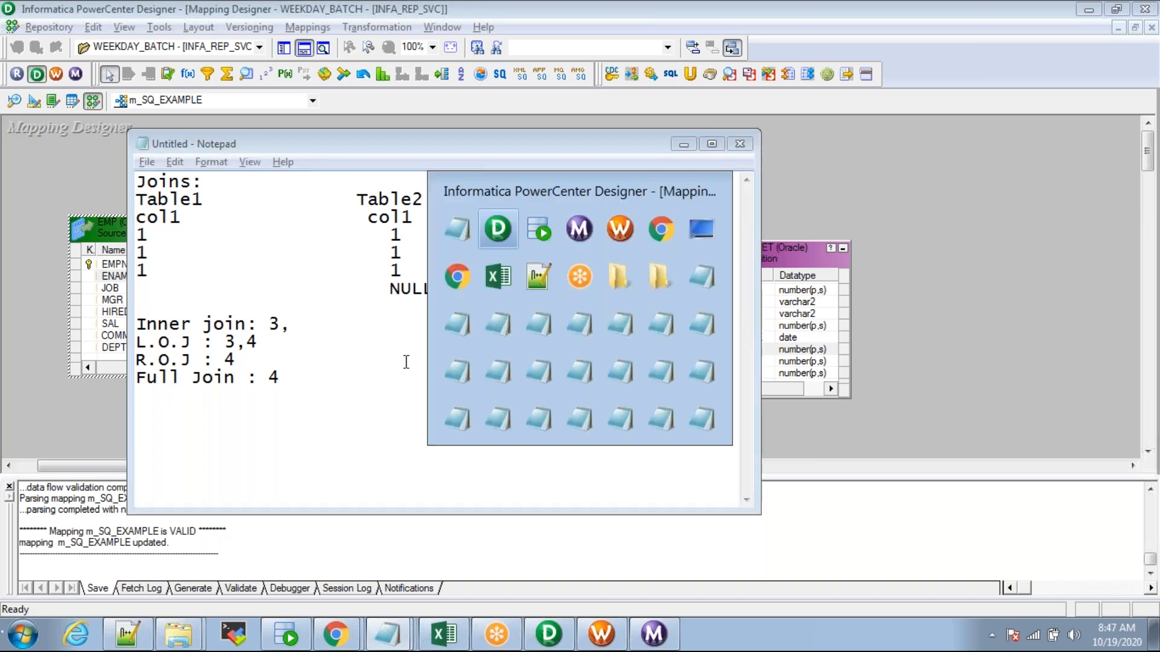
{"action": "left_click", "coordinate": [358, 209]}
{"action": "left_click", "coordinate": [360, 227]}
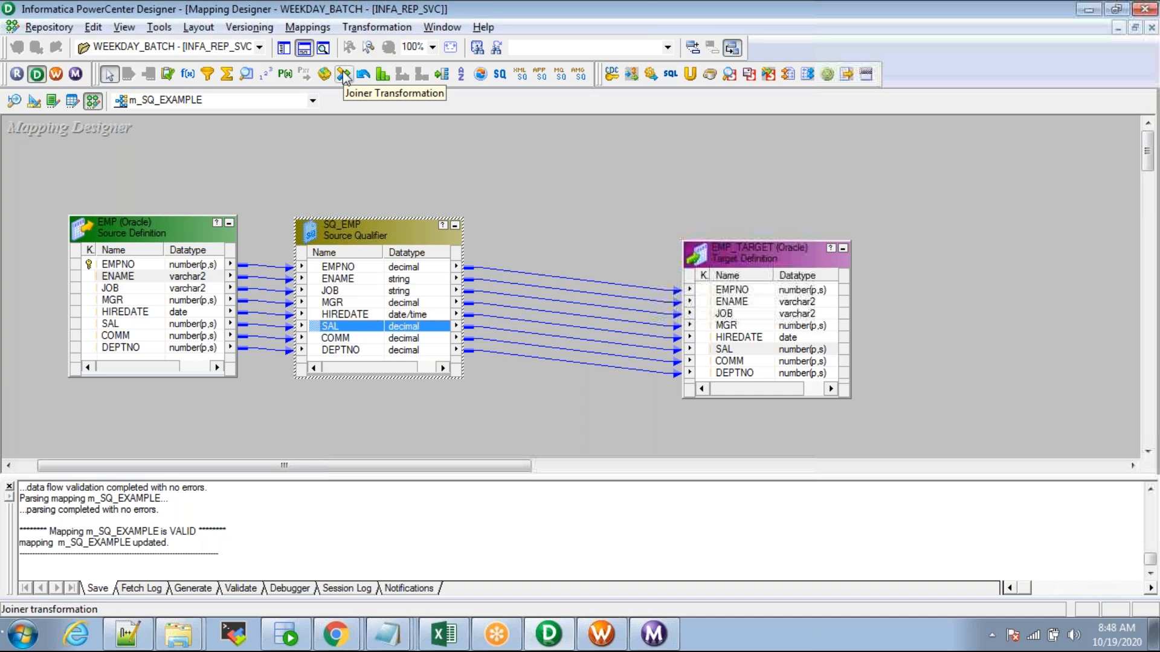
{"action": "double_click", "coordinate": [353, 236]}
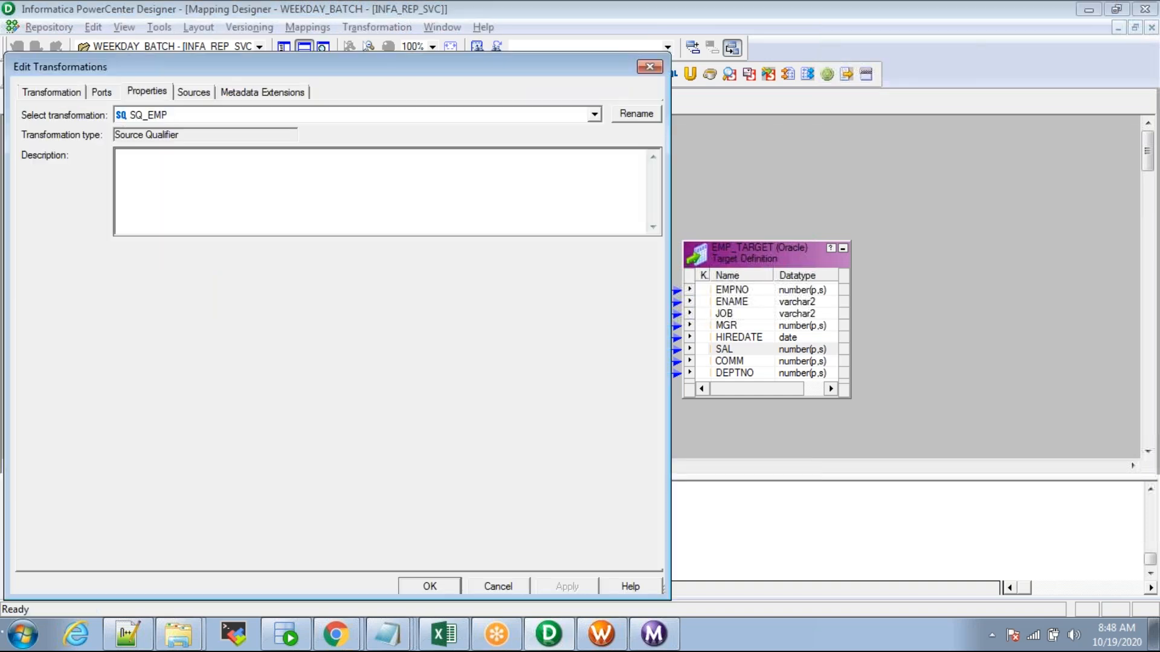
{"action": "left_click", "coordinate": [104, 180]}
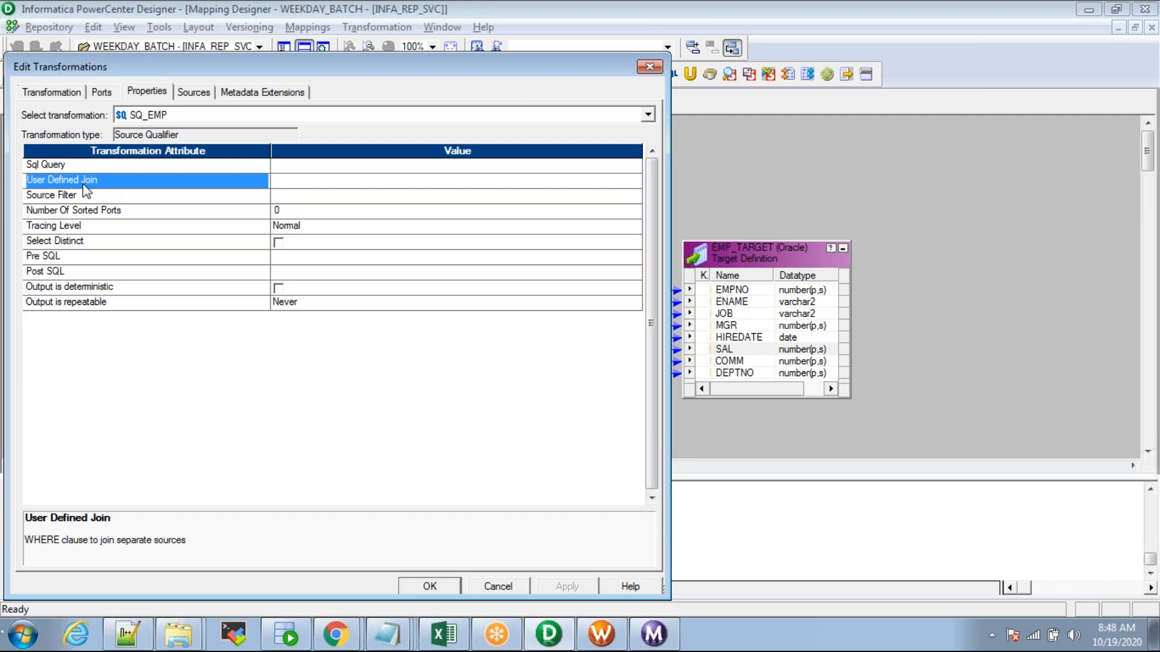
{"action": "key", "text": "Escape"}
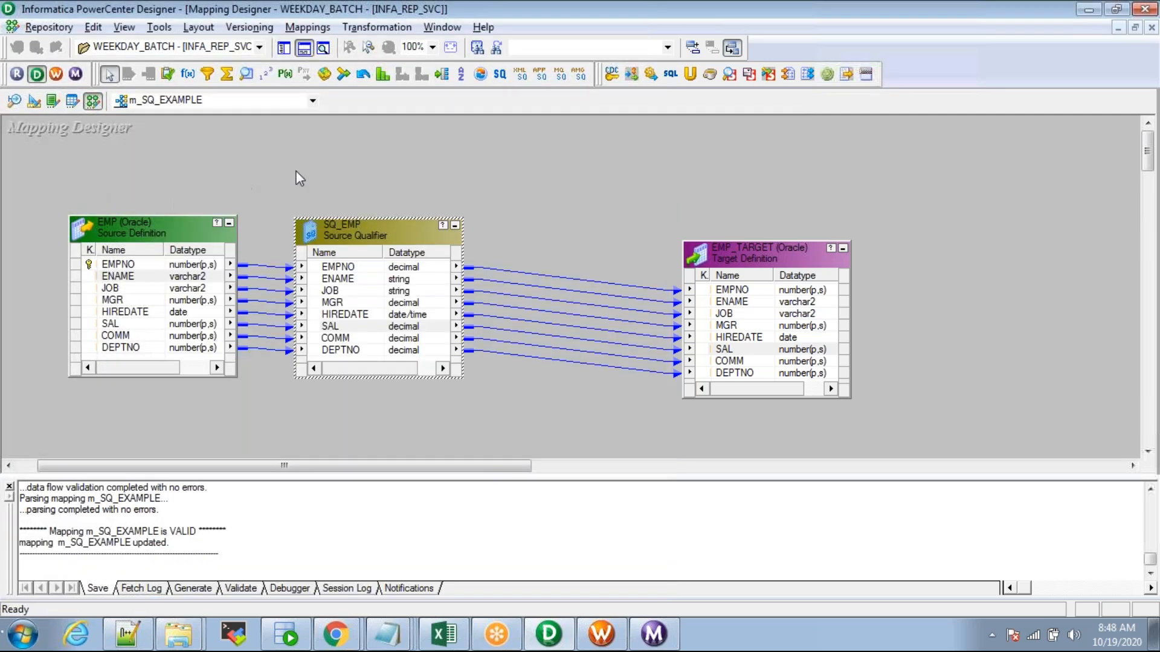
{"action": "left_click", "coordinate": [328, 171]}
{"action": "key", "text": "alt+Tab"}
Step: Back in the join notes, place the caret after 'Inner join: 3,' and highlight the Inner join label
{"action": "left_click", "coordinate": [324, 321]}
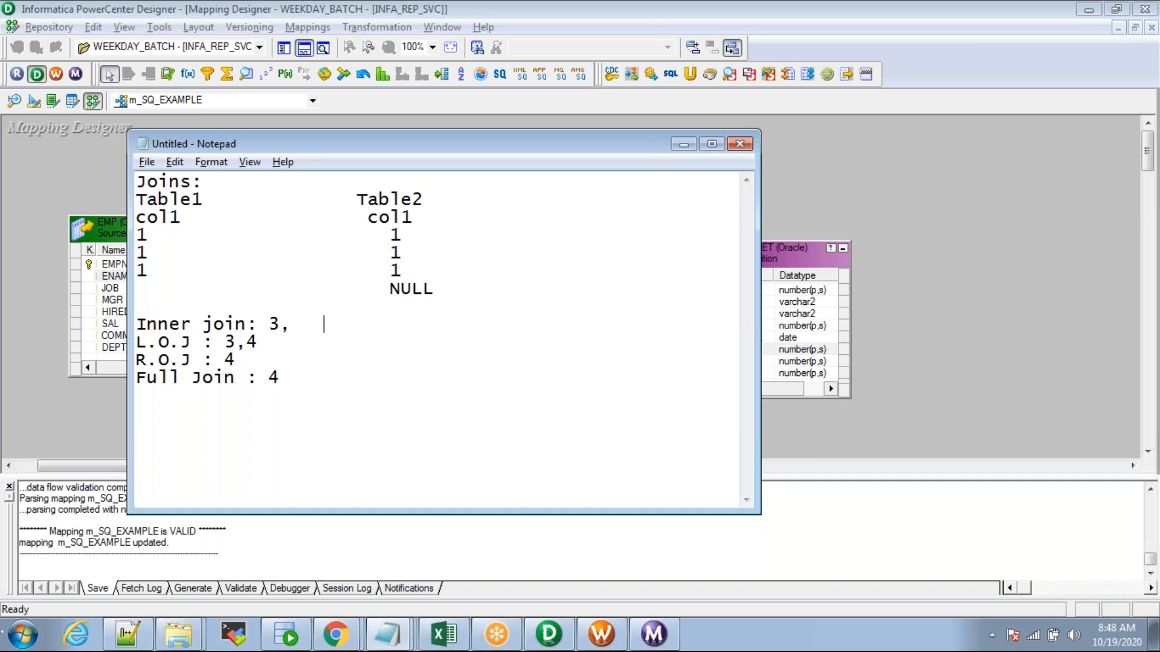
{"action": "left_click_drag", "start_coordinate": [259, 325], "coordinate": [136, 329]}
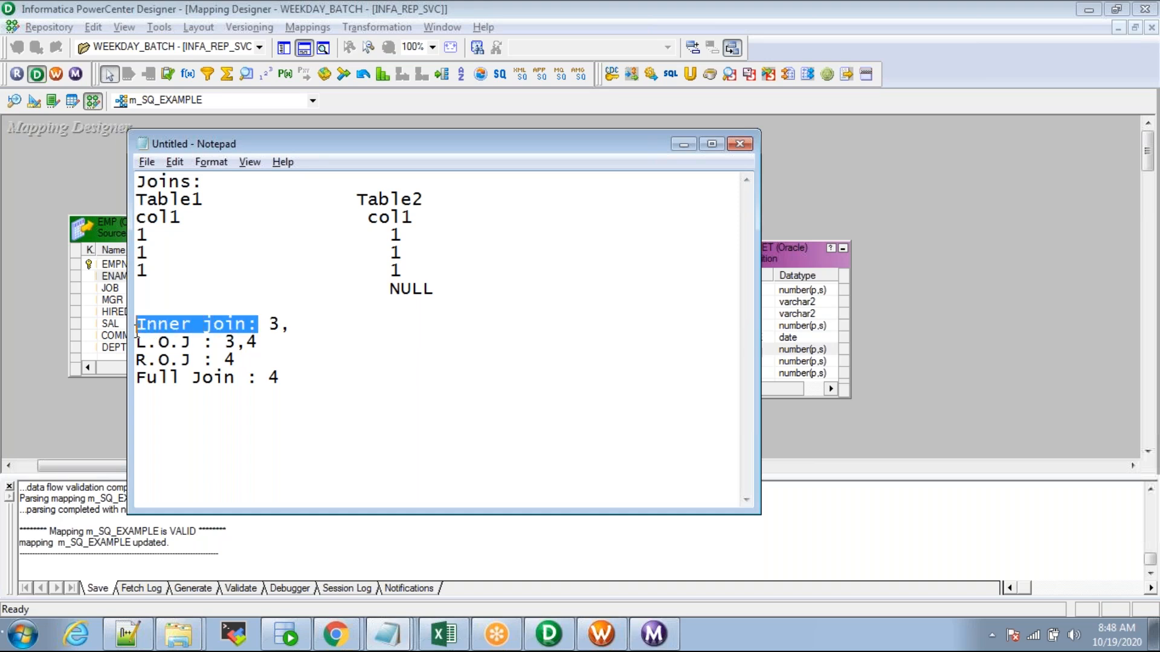
{"action": "left_click", "coordinate": [288, 345]}
{"action": "left_click_drag", "start_coordinate": [264, 325], "coordinate": [133, 326]}
{"action": "left_click", "coordinate": [301, 326]}
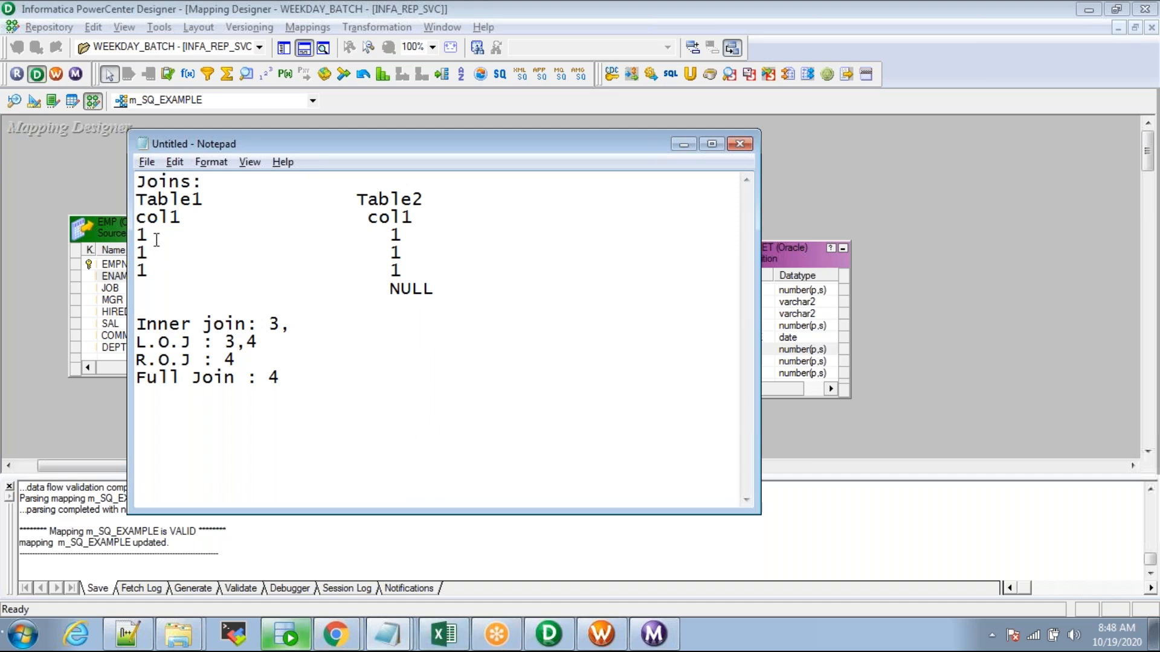
Step: Highlight Table1's first, second and third col1 values in turn
{"action": "left_click_drag", "start_coordinate": [151, 236], "coordinate": [134, 236]}
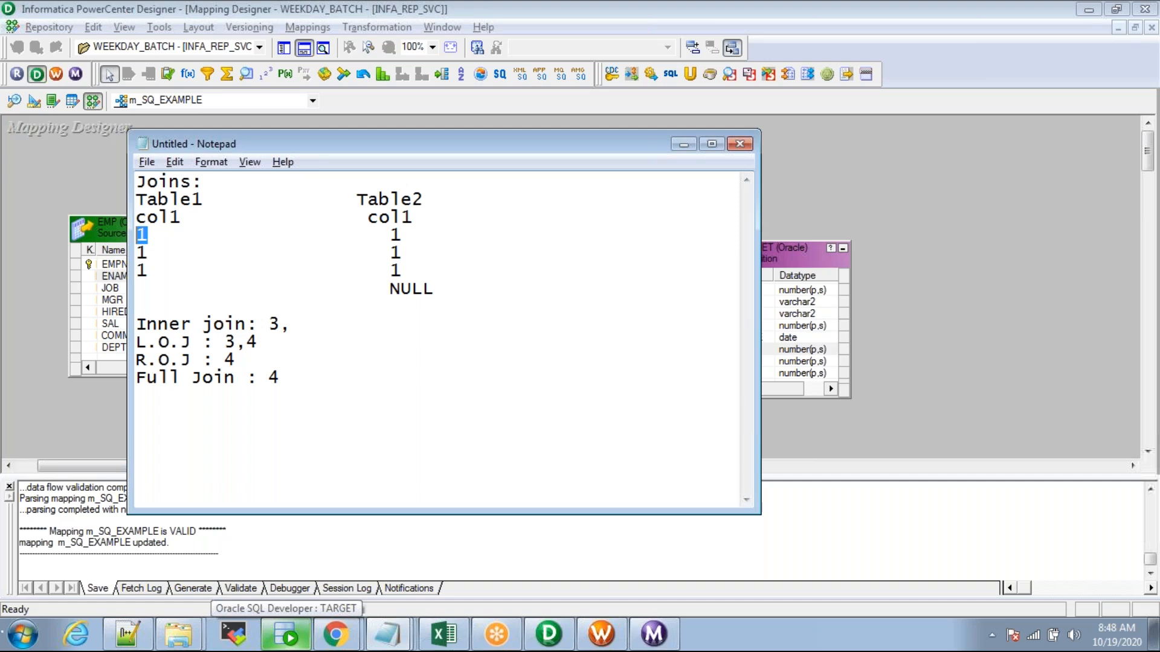
{"action": "left_click", "coordinate": [401, 235]}
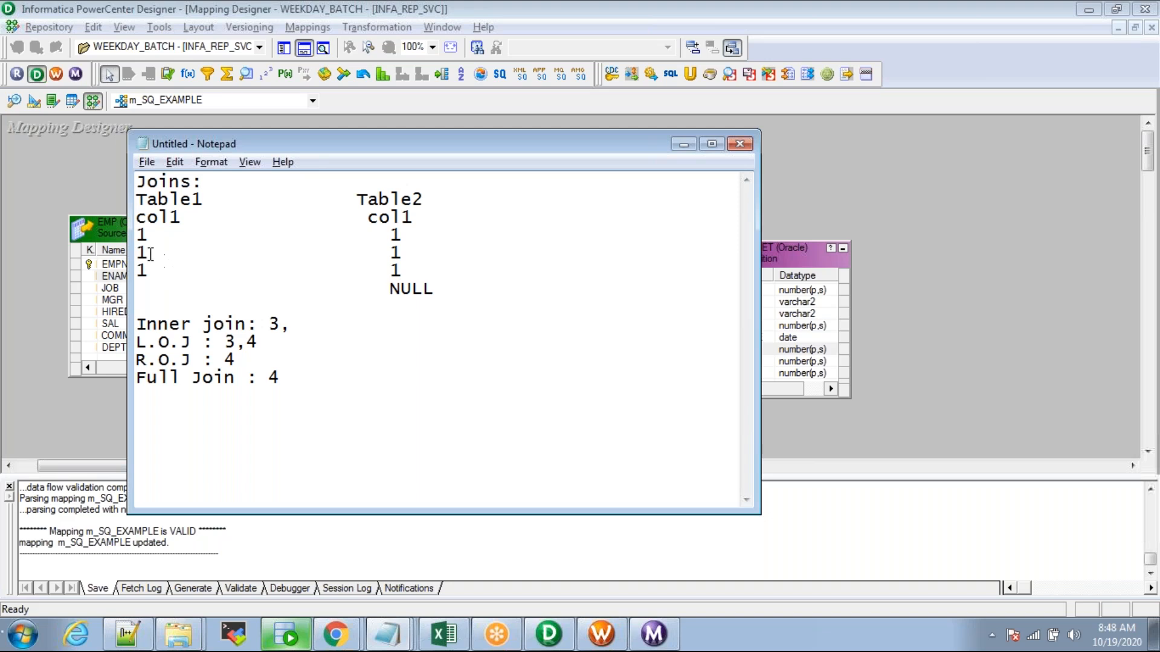
{"action": "left_click_drag", "start_coordinate": [148, 253], "coordinate": [130, 251]}
{"action": "left_click", "coordinate": [404, 233]}
{"action": "left_click_drag", "start_coordinate": [152, 271], "coordinate": [131, 269]}
Step: Add 9 after the Inner join count of 3 and insert 2 as Table1's fourth col1 value beside NULL
{"action": "left_click", "coordinate": [351, 324]}
{"action": "type", "text": "9"}
{"action": "left_click", "coordinate": [449, 288]}
{"action": "key", "text": "Return"}
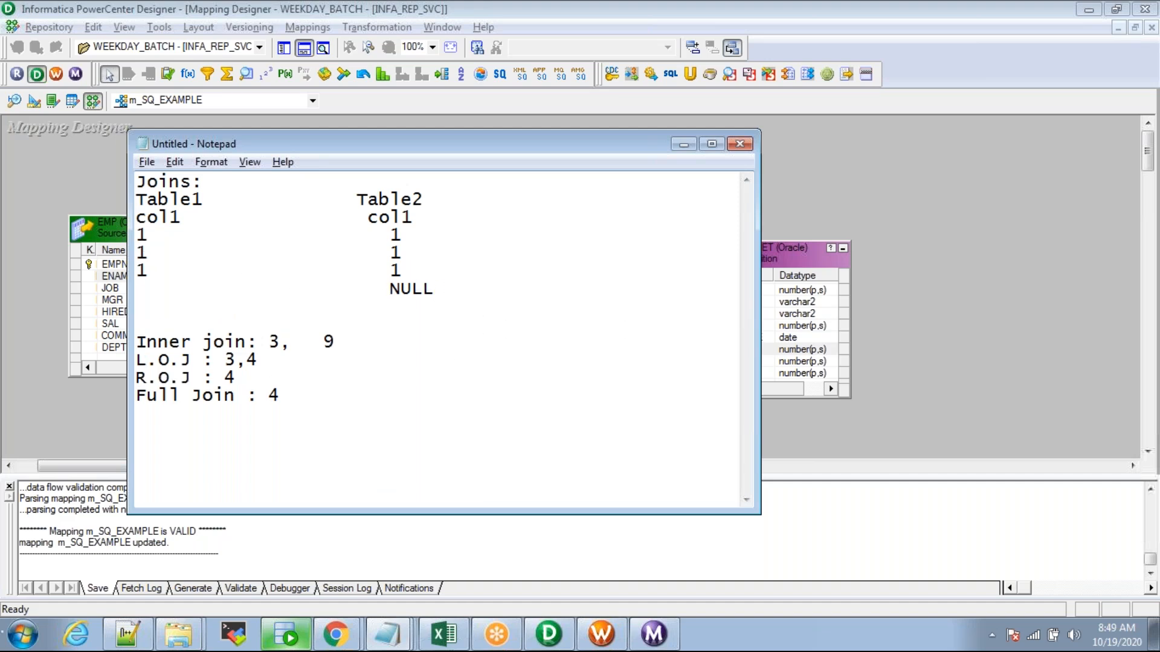
{"action": "key", "text": "Up"}
{"action": "type", "text": "2"}
{"action": "left_click", "coordinate": [402, 289]}
{"action": "key", "text": "BackSpace"}
Step: Briefly change Table1's second and third col1 values to 2 and 3, then restore both to 1
{"action": "left_click", "coordinate": [156, 254]}
{"action": "key", "text": "BackSpace"}
{"action": "type", "text": "2"}
{"action": "key", "text": "Down"}
{"action": "key", "text": "BackSpace"}
{"action": "type", "text": "3"}
{"action": "key", "text": "BackSpace"}
{"action": "type", "text": "1"}
{"action": "key", "text": "Up"}
{"action": "key", "text": "BackSpace"}
{"action": "type", "text": "2"}
{"action": "key", "text": "BackSpace"}
{"action": "type", "text": "1"}
{"action": "key", "text": "alt+Tab"}
{"action": "key", "text": "alt+Tab"}
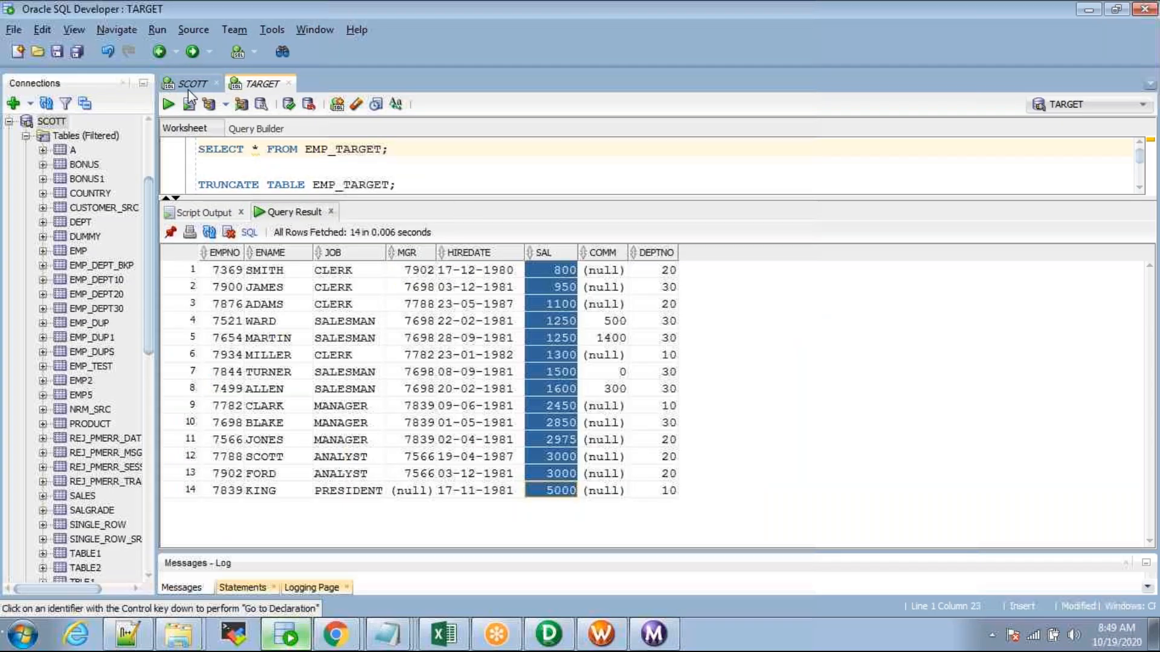
Step: Replace the SCOTT worksheet contents with SELECT * FROM EMP; and run it to review the 14 employees
{"action": "left_click", "coordinate": [191, 84]}
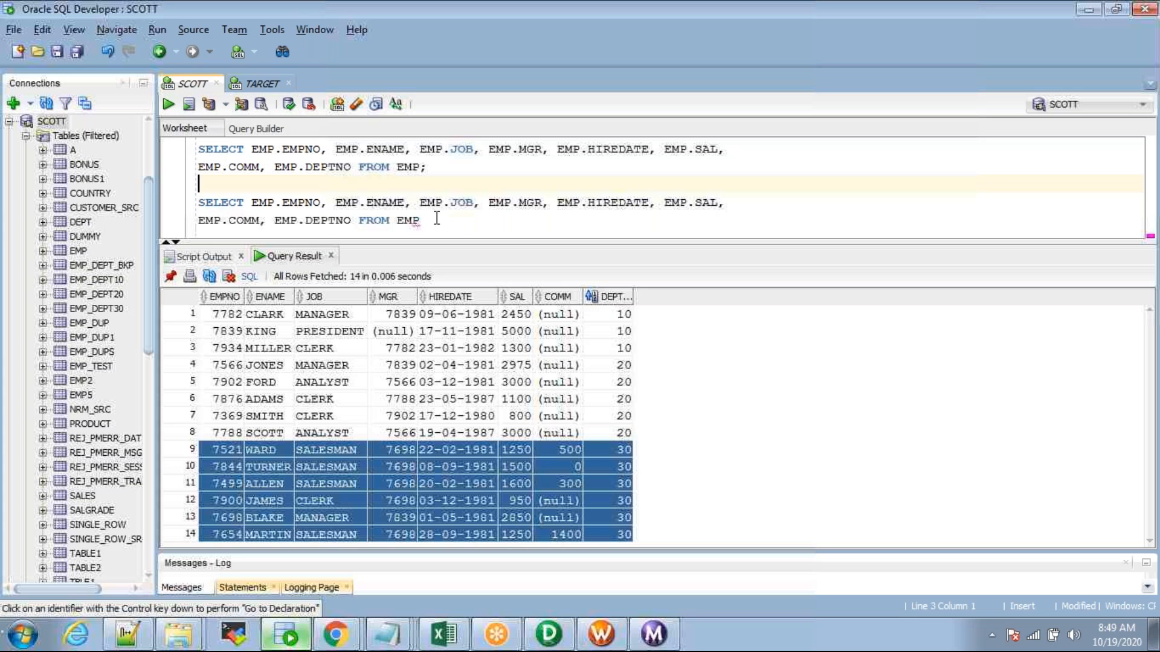
{"action": "key", "text": "ctrl+a"}
{"action": "key", "text": "Delete"}
{"action": "type", "text": "SELEC"}
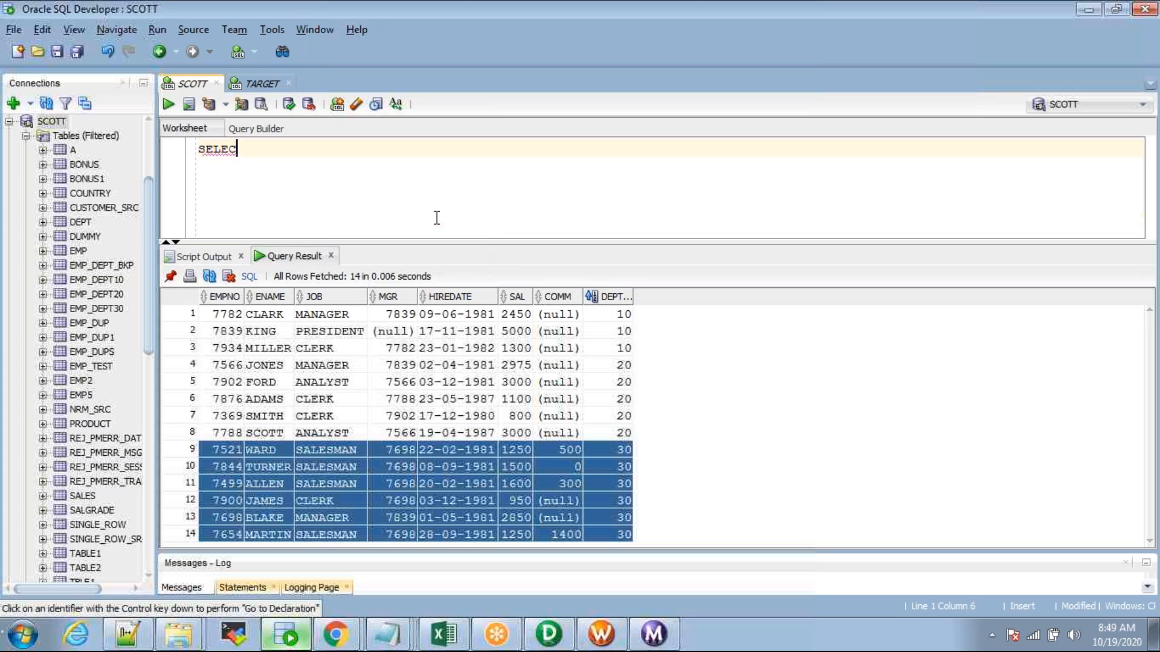
{"action": "key", "text": "BackSpace"}
{"action": "key", "text": "BackSpace"}
{"action": "type", "text": "ECT * FROM EMP;"}
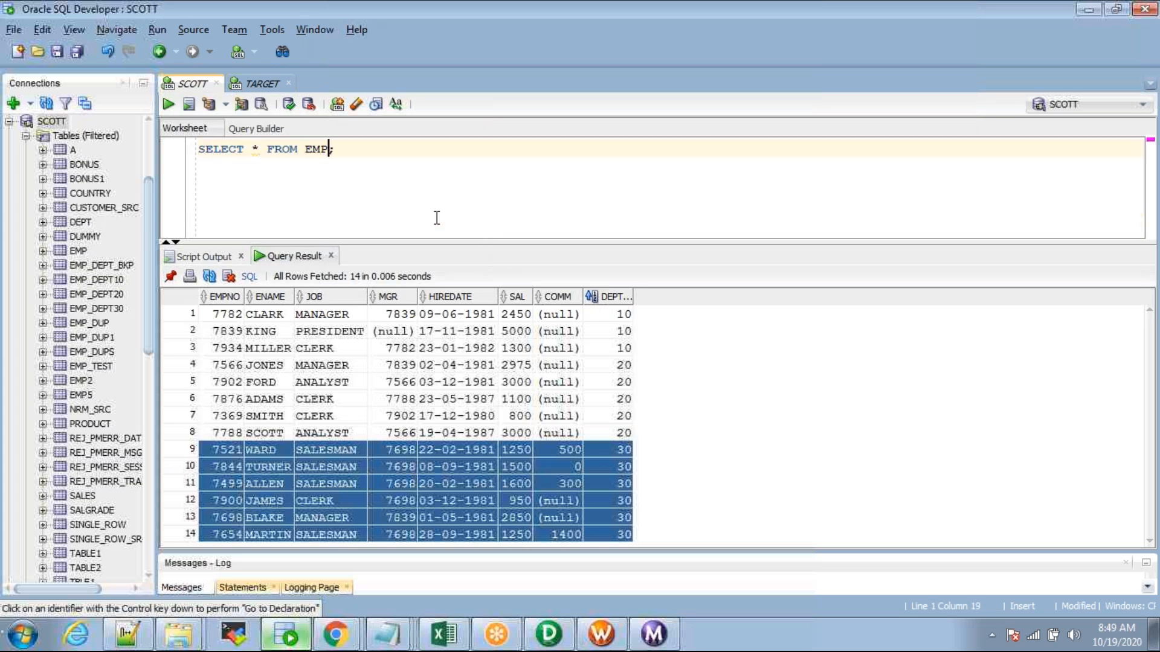
{"action": "key", "text": "ctrl+a"}
{"action": "key", "text": "ctrl+Return"}
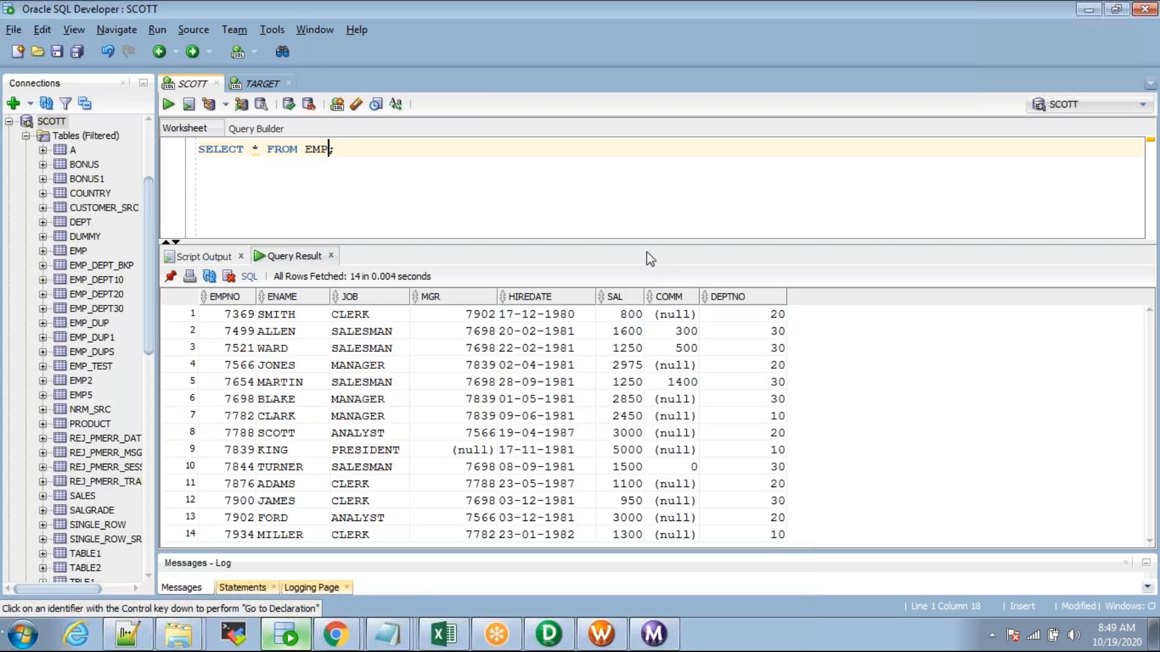
{"action": "left_click_drag", "start_coordinate": [644, 244], "coordinate": [641, 193]}
{"action": "left_click_drag", "start_coordinate": [213, 263], "coordinate": [368, 484]}
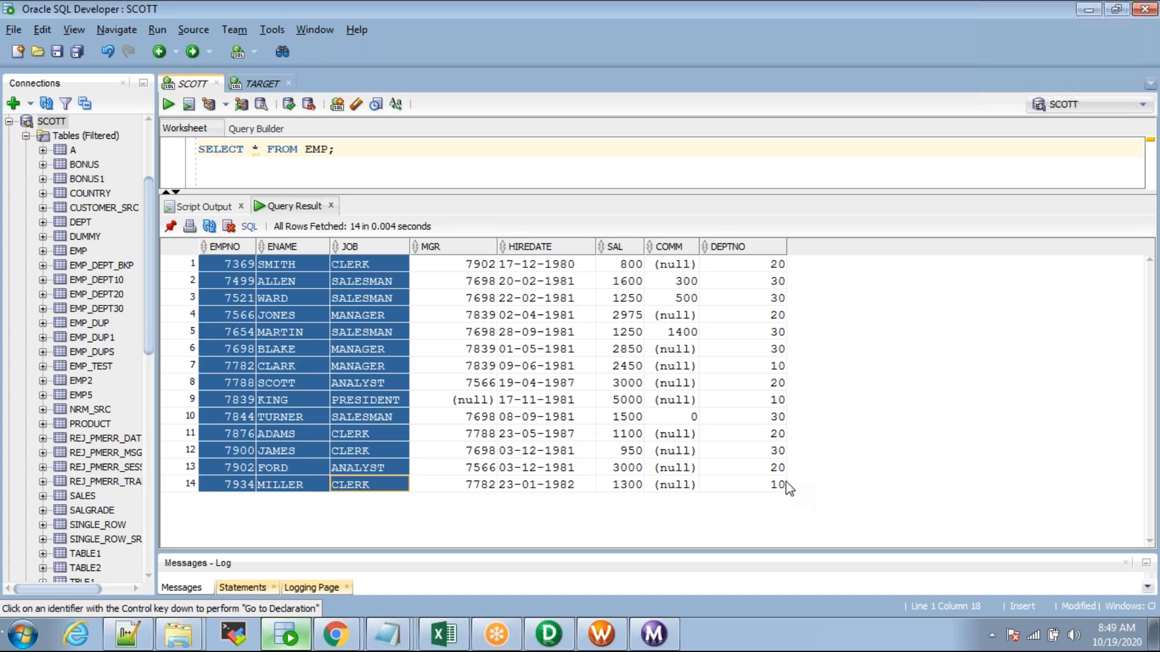
{"action": "left_click", "coordinate": [405, 383]}
{"action": "left_click_drag", "start_coordinate": [220, 266], "coordinate": [777, 484]}
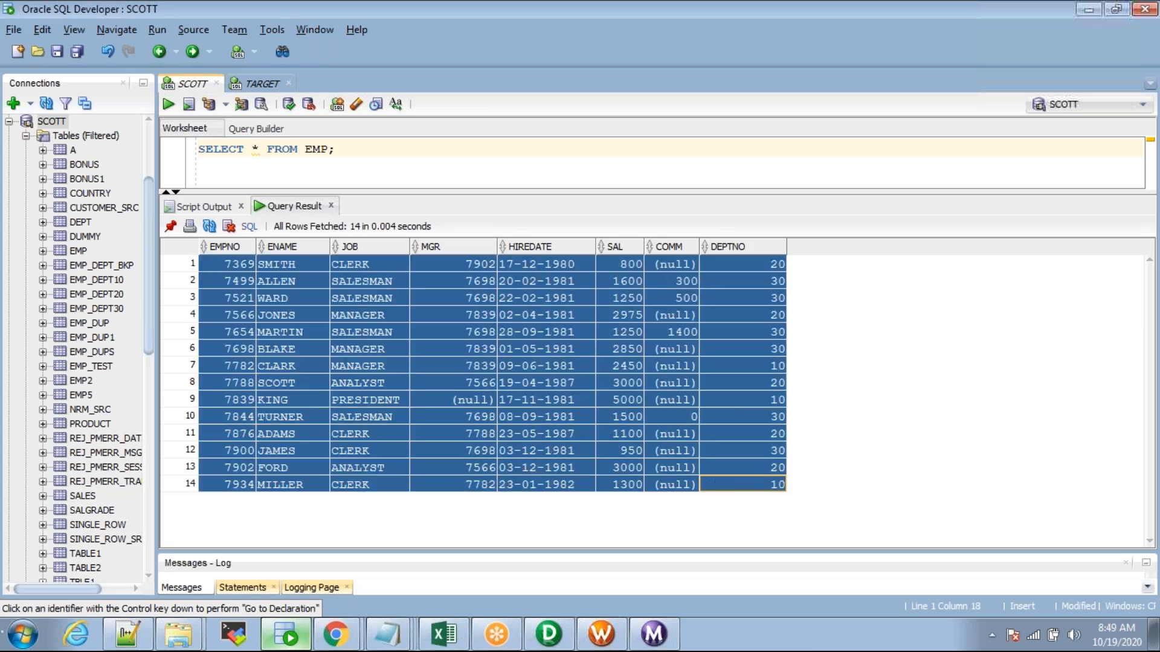
{"action": "left_click", "coordinate": [860, 125]}
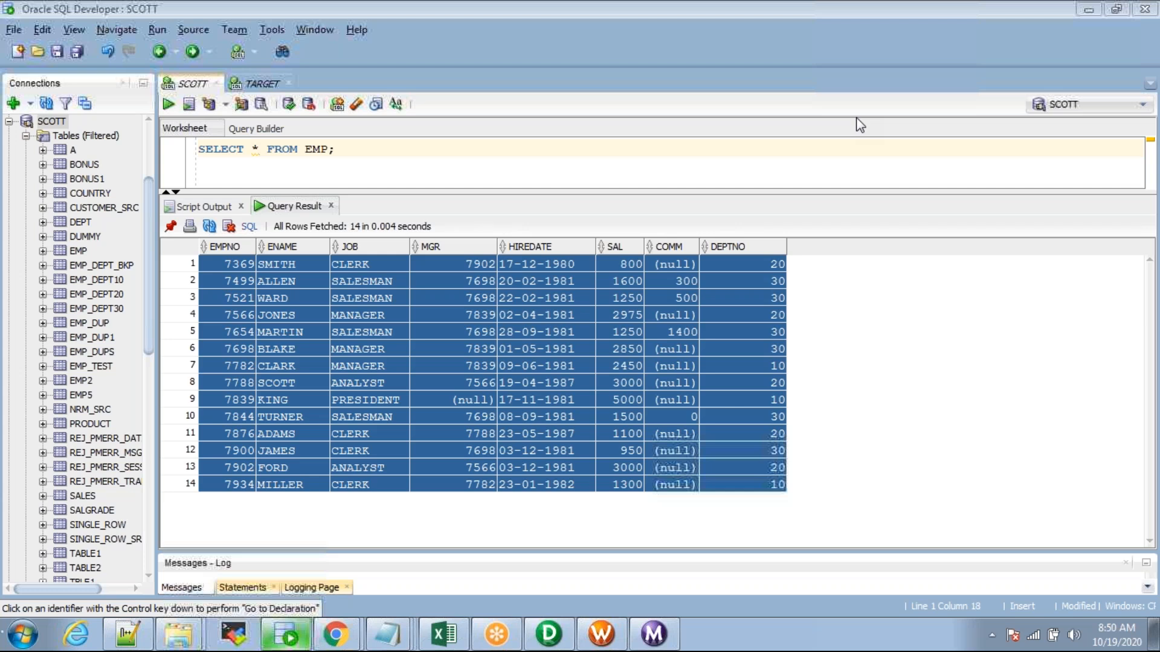
{"action": "left_click", "coordinate": [264, 312]}
Step: Add and run SELECT * FROM DEPT; to list departments 10 through 40
{"action": "left_click_drag", "start_coordinate": [585, 194], "coordinate": [586, 245]}
{"action": "left_click", "coordinate": [350, 149]}
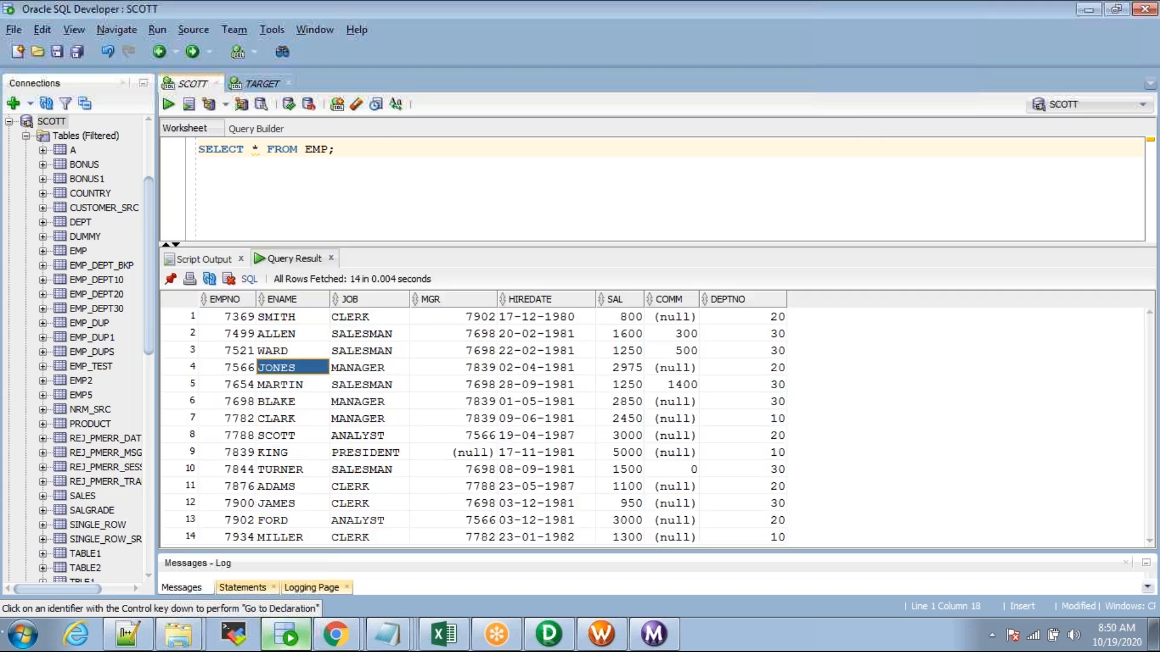
{"action": "key", "text": "Return"}
{"action": "type", "text": "SELECT "}
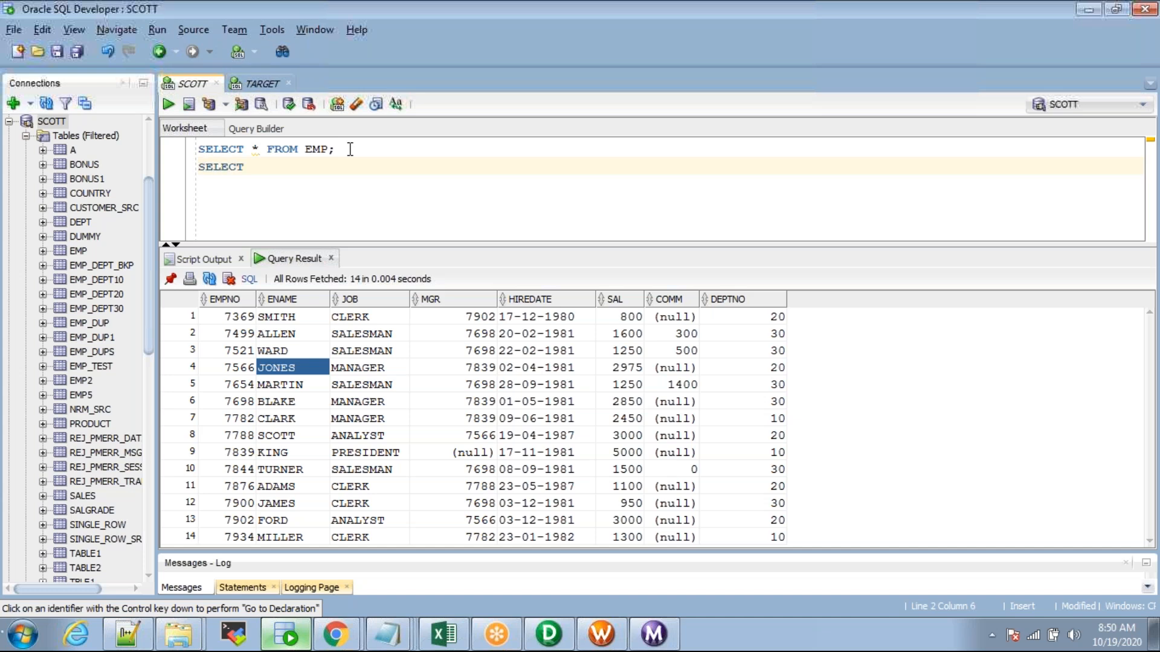
{"action": "type", "text": "* FROM DEPT;"}
{"action": "key", "text": "ctrl+Return"}
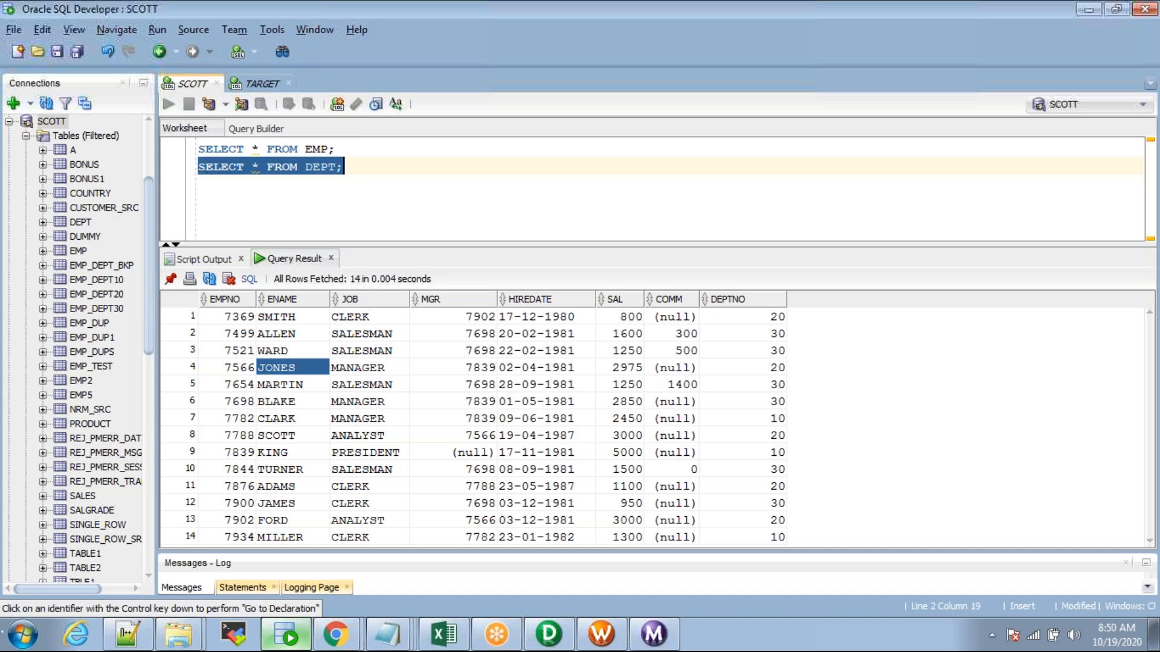
{"action": "left_click_drag", "start_coordinate": [541, 244], "coordinate": [541, 207]}
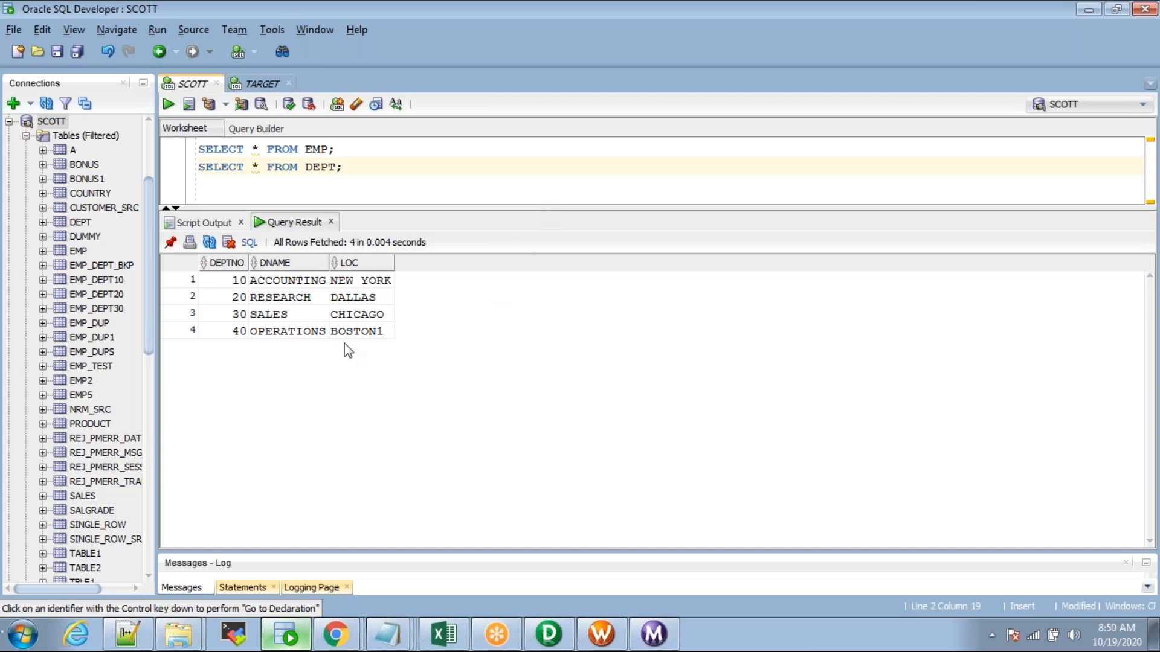
{"action": "left_click_drag", "start_coordinate": [228, 287], "coordinate": [376, 333]}
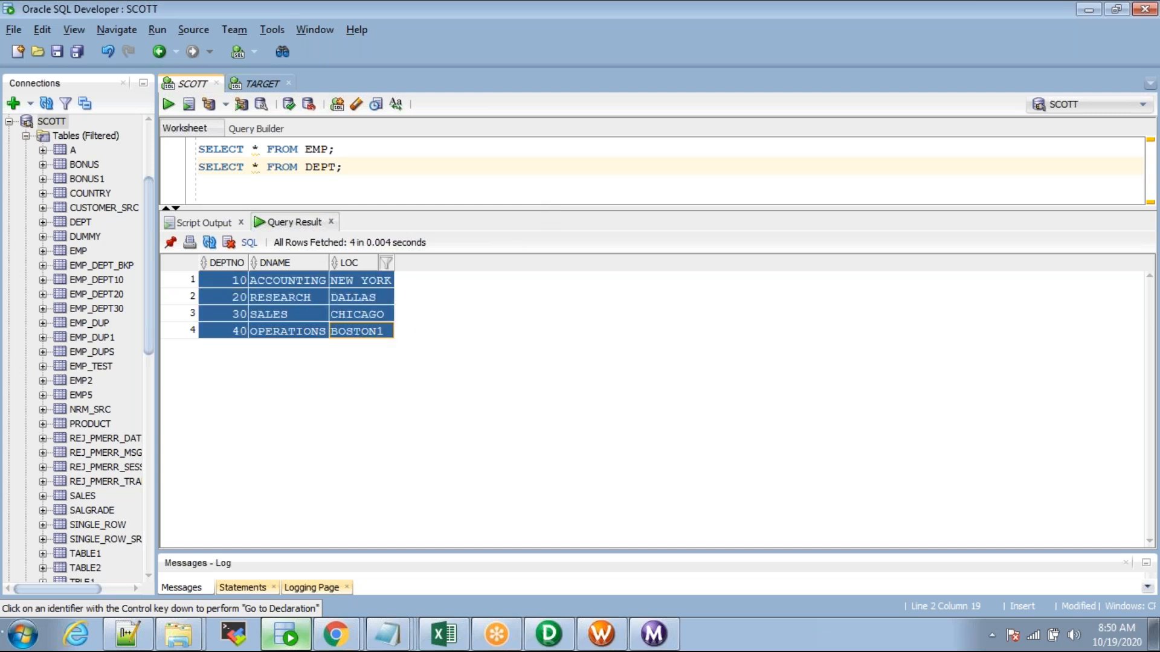
{"action": "left_click_drag", "start_coordinate": [408, 209], "coordinate": [408, 263]}
{"action": "left_click", "coordinate": [363, 167]}
Step: Write and run SELECT * FROM EMP E INNER JOIN DEPT D ON E.DEPTNO=D.DEPTNO;, returning 14 rows
{"action": "key", "text": "Return"}
{"action": "key", "text": "Return"}
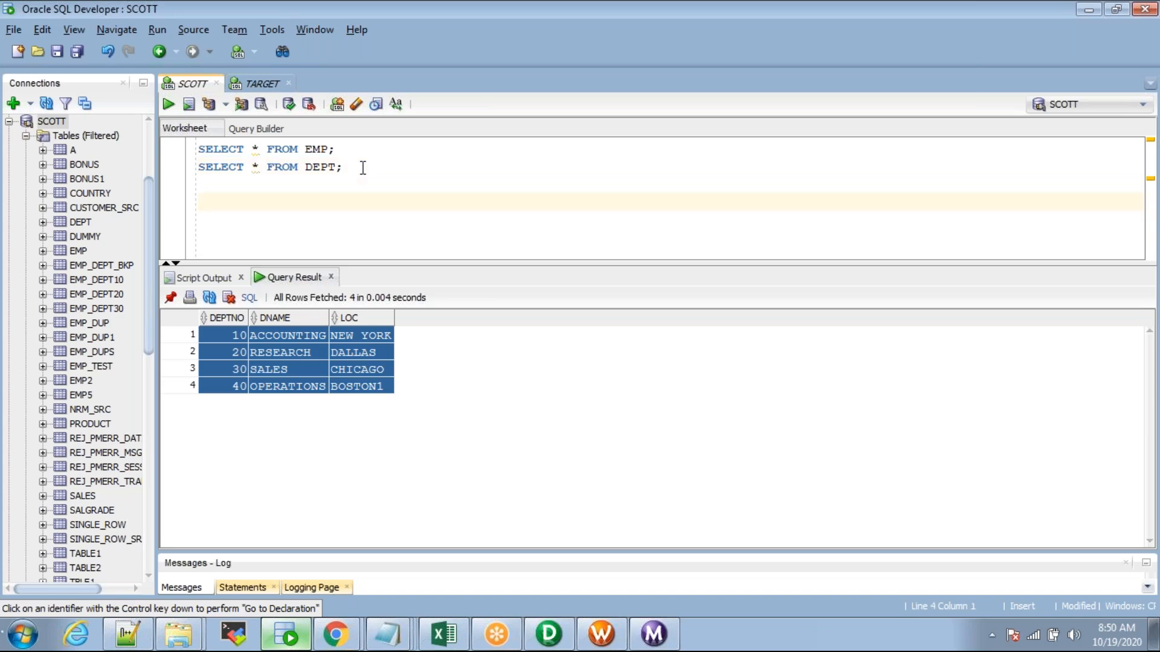
{"action": "type", "text": "SELECT * FROM EMP E "}
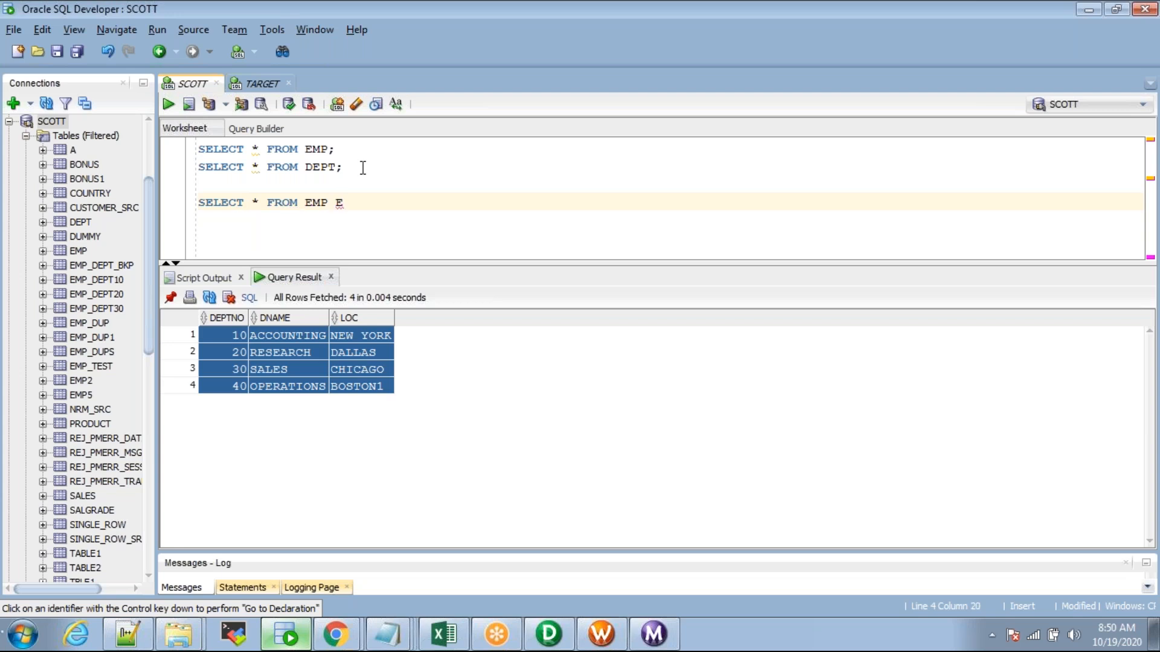
{"action": "type", "text": "INNER DEPT"}
{"action": "type", "text": " D ON"}
{"action": "type", "text": "JOIN"}
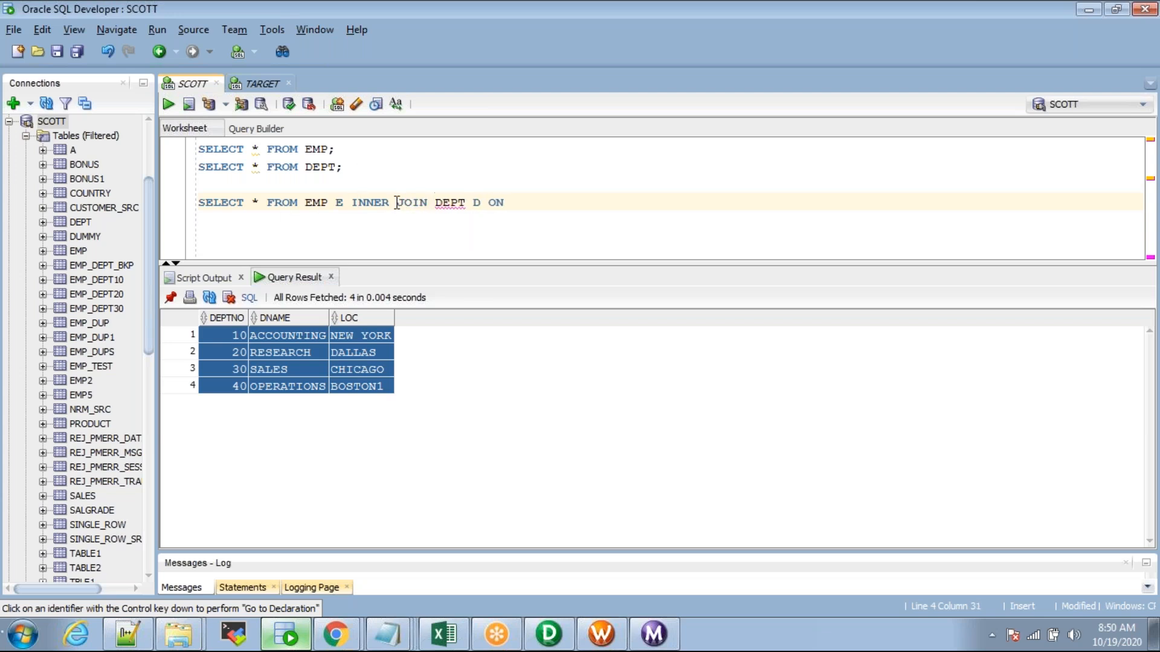
{"action": "left_click", "coordinate": [520, 205]}
{"action": "type", "text": "E.DEPTNO=D.DEPTNO;"}
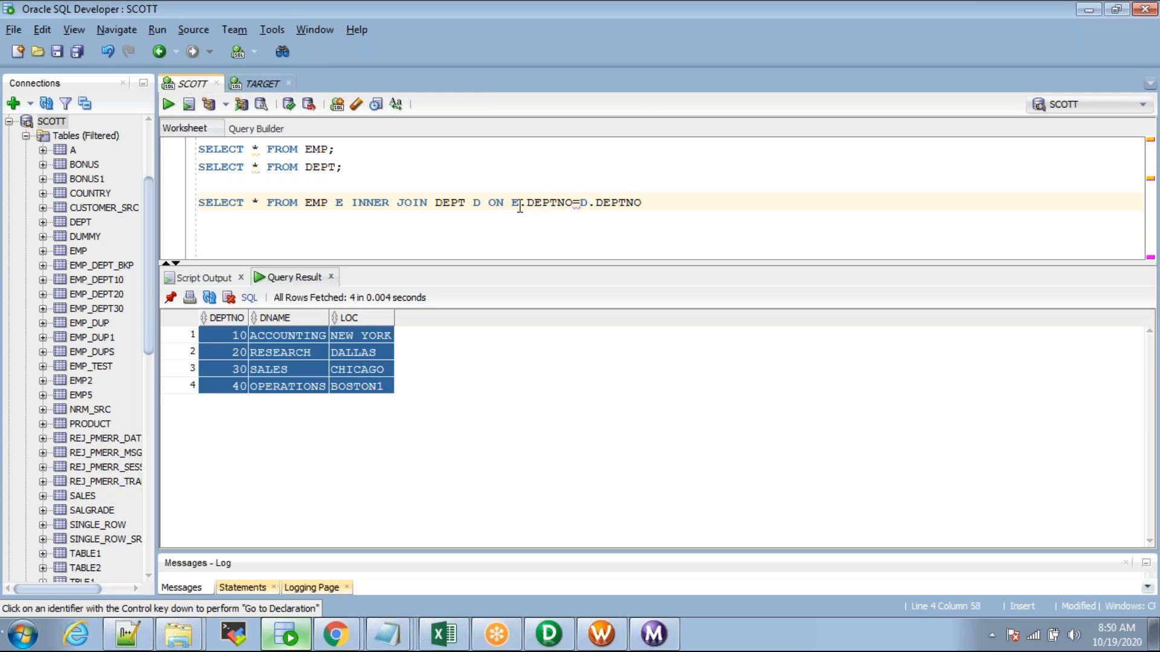
{"action": "key", "text": "ctrl+Return"}
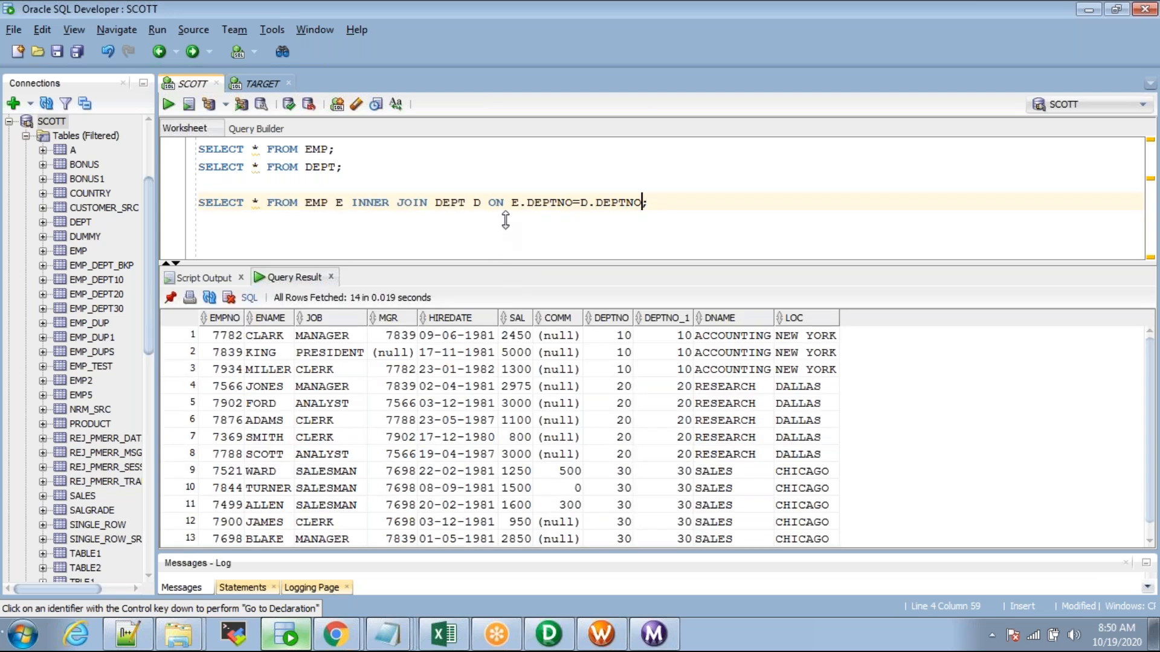
{"action": "left_click_drag", "start_coordinate": [505, 220], "coordinate": [506, 216]}
{"action": "left_click_drag", "start_coordinate": [234, 293], "coordinate": [794, 512]}
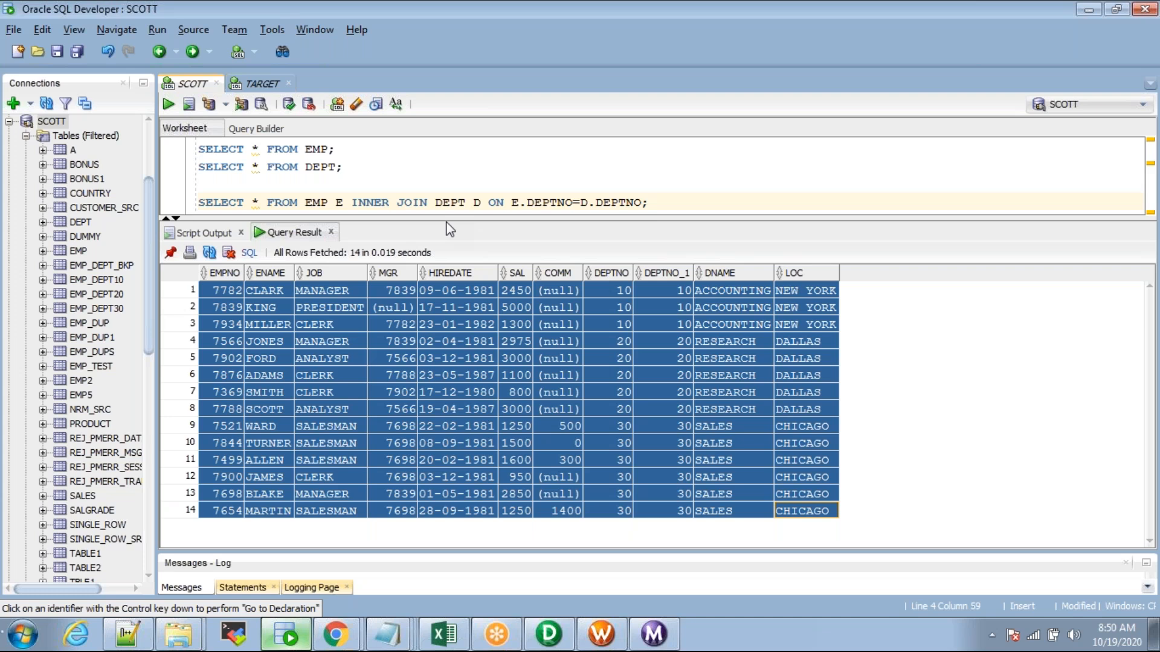
Step: Rerun the DEPT query, sort the EMP results by DEPTNO and highlight department 10's three employees
{"action": "left_click_drag", "start_coordinate": [445, 222], "coordinate": [444, 240]}
{"action": "left_click_drag", "start_coordinate": [344, 167], "coordinate": [198, 149]}
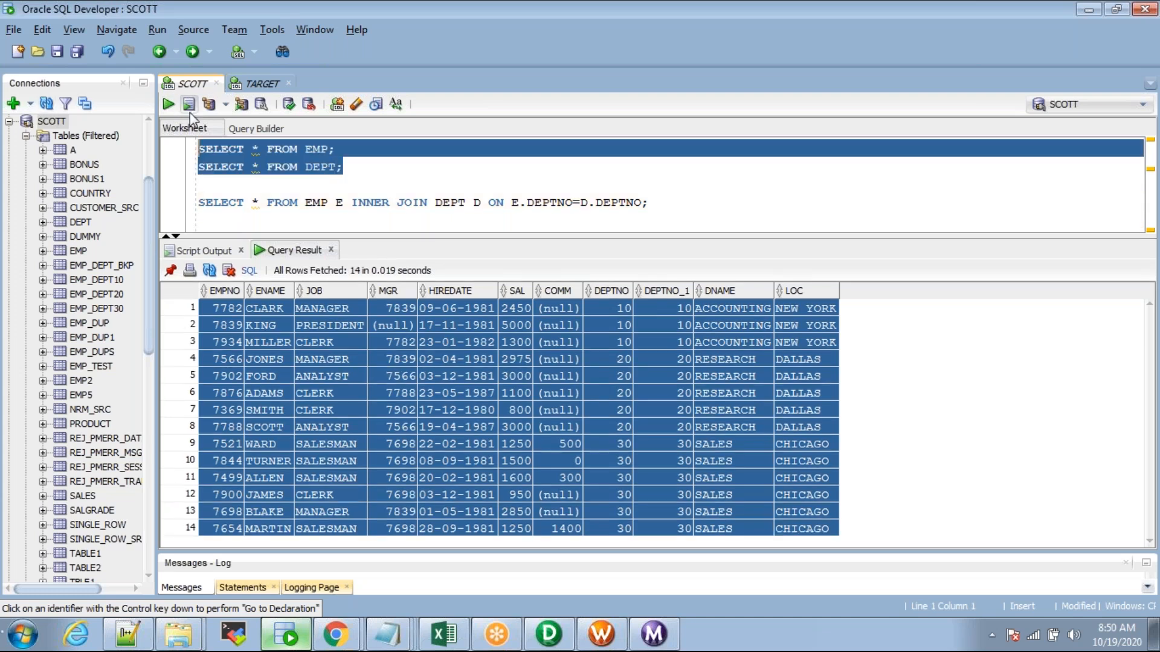
{"action": "left_click", "coordinate": [169, 105]}
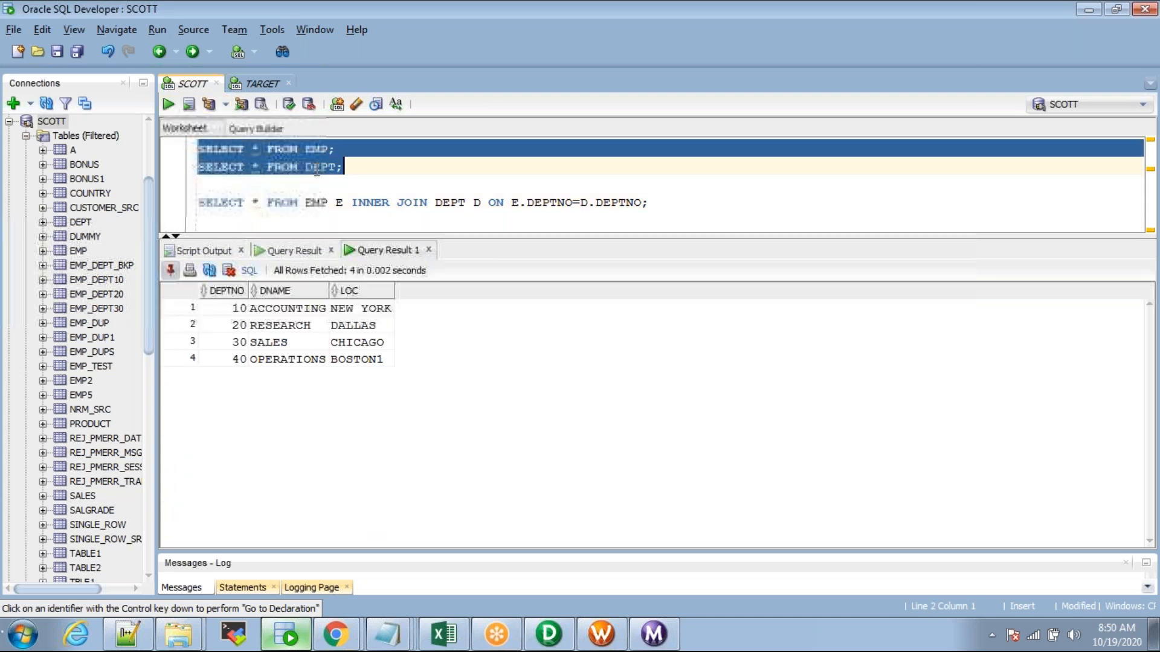
{"action": "left_click", "coordinate": [323, 168]}
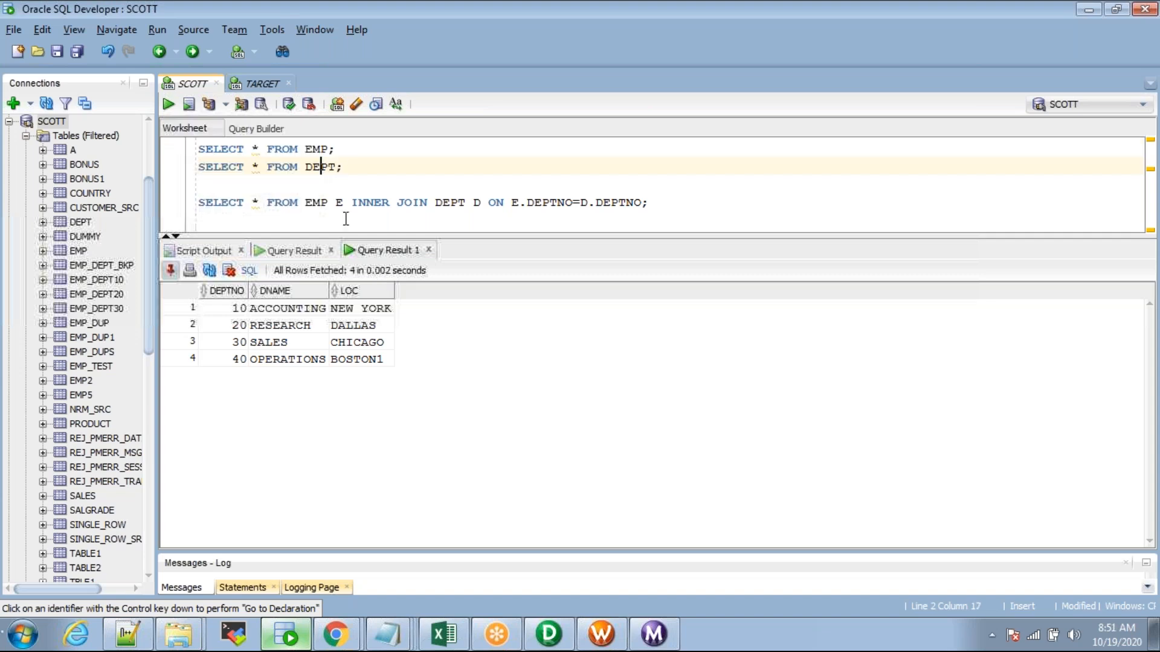
{"action": "left_click", "coordinate": [235, 311]}
{"action": "left_click_drag", "start_coordinate": [346, 168], "coordinate": [302, 184]}
{"action": "left_click", "coordinate": [234, 311]}
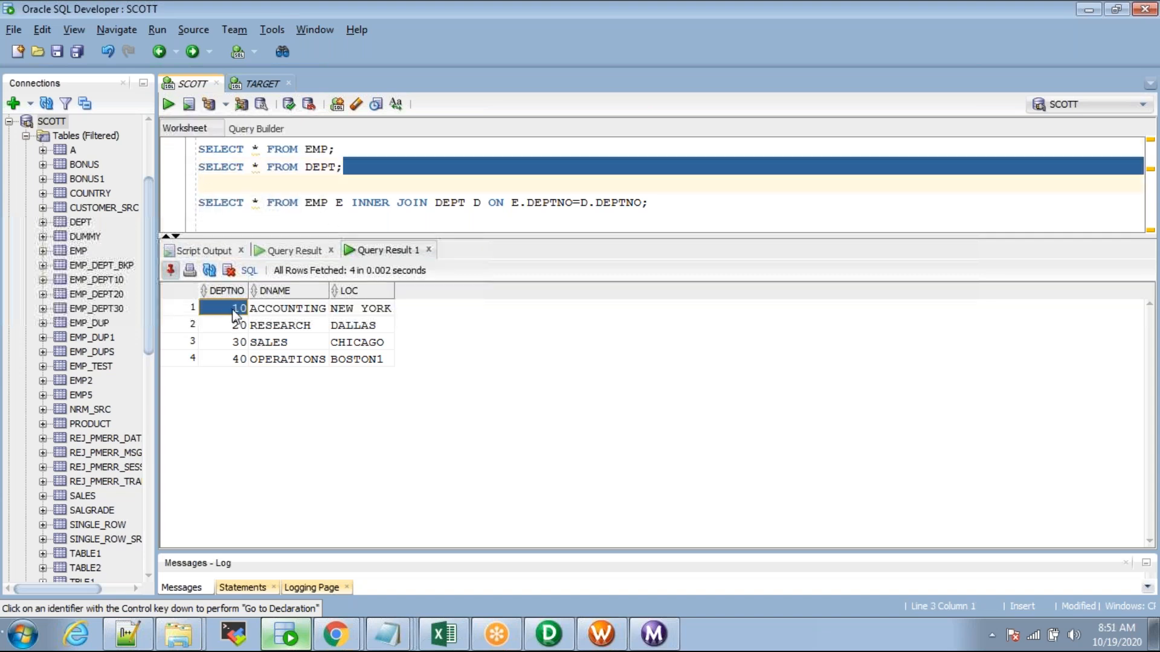
{"action": "left_click", "coordinate": [302, 250]}
{"action": "double_click", "coordinate": [745, 292]}
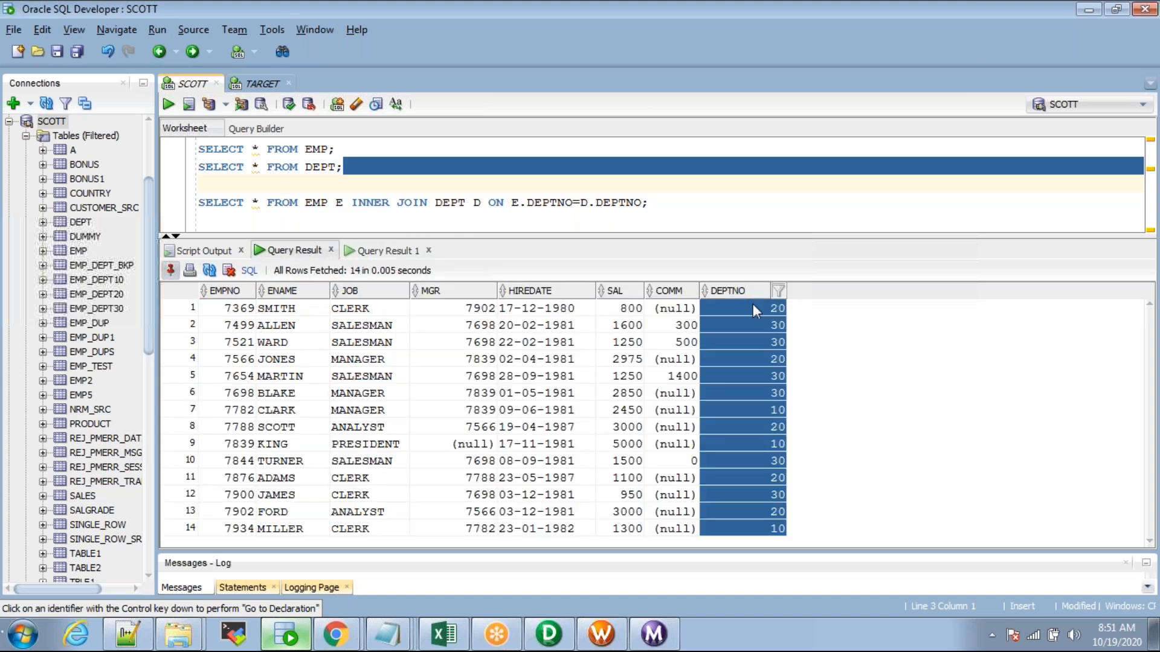
{"action": "left_click_drag", "start_coordinate": [753, 309], "coordinate": [245, 351]}
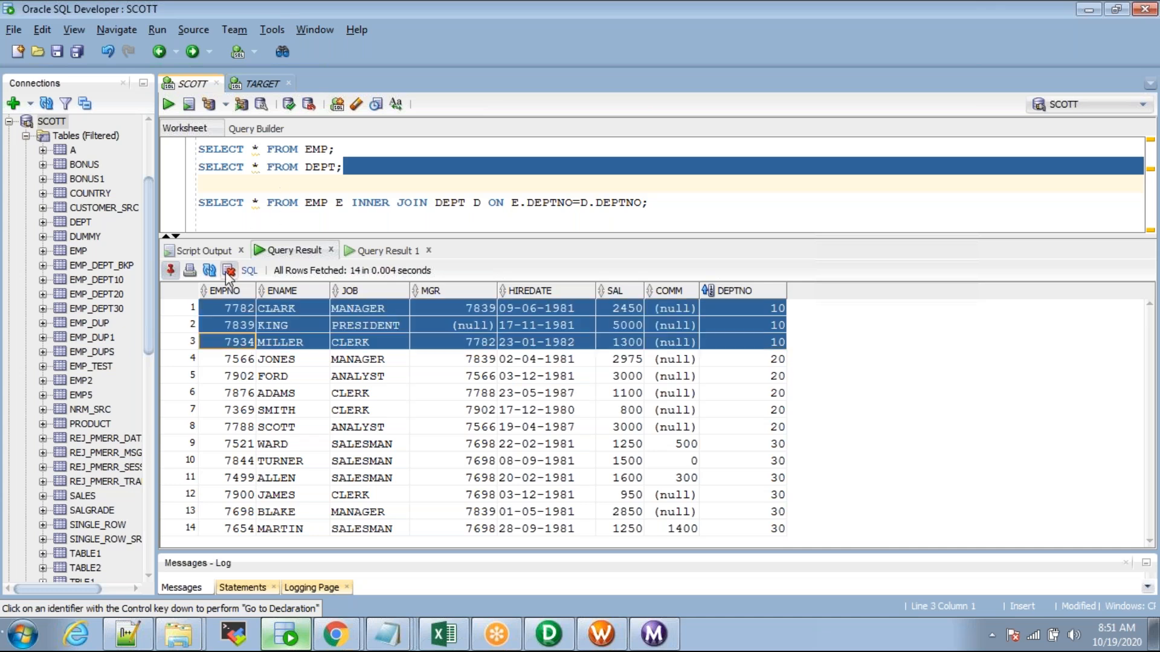
Step: Match departments 20 and 30 in the DEPT results to their employees' DEPTNO values in EMP
{"action": "left_click", "coordinate": [387, 251]}
{"action": "left_click", "coordinate": [232, 328]}
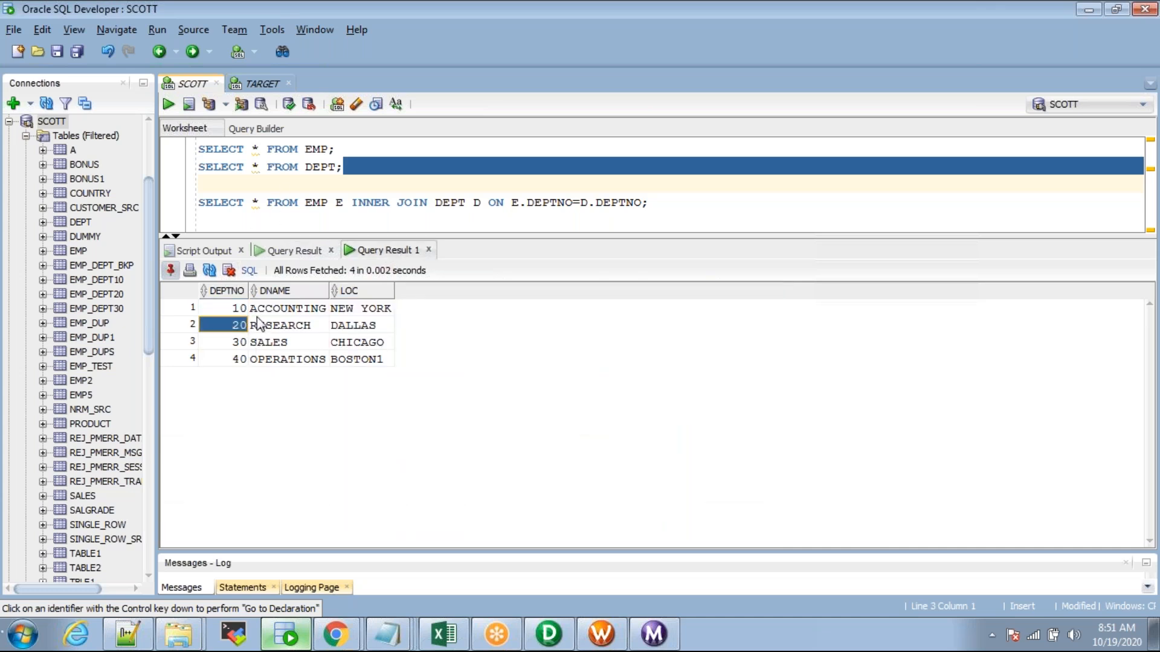
{"action": "left_click", "coordinate": [290, 250]}
{"action": "left_click", "coordinate": [776, 360]}
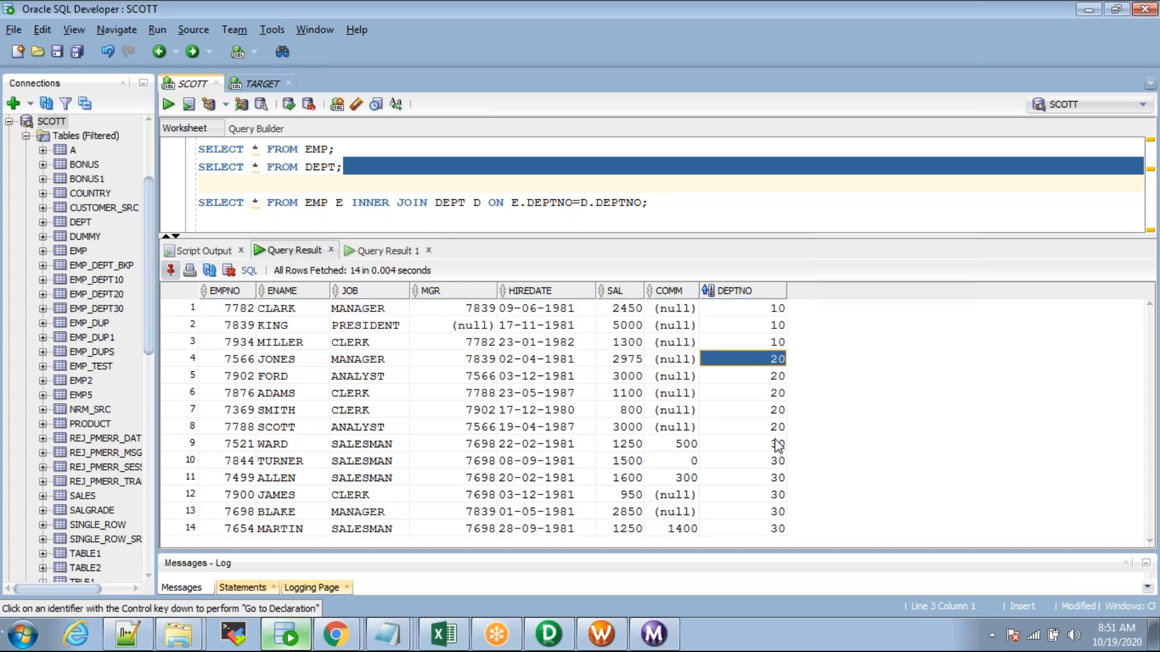
{"action": "left_click", "coordinate": [749, 430], "text": "shift"}
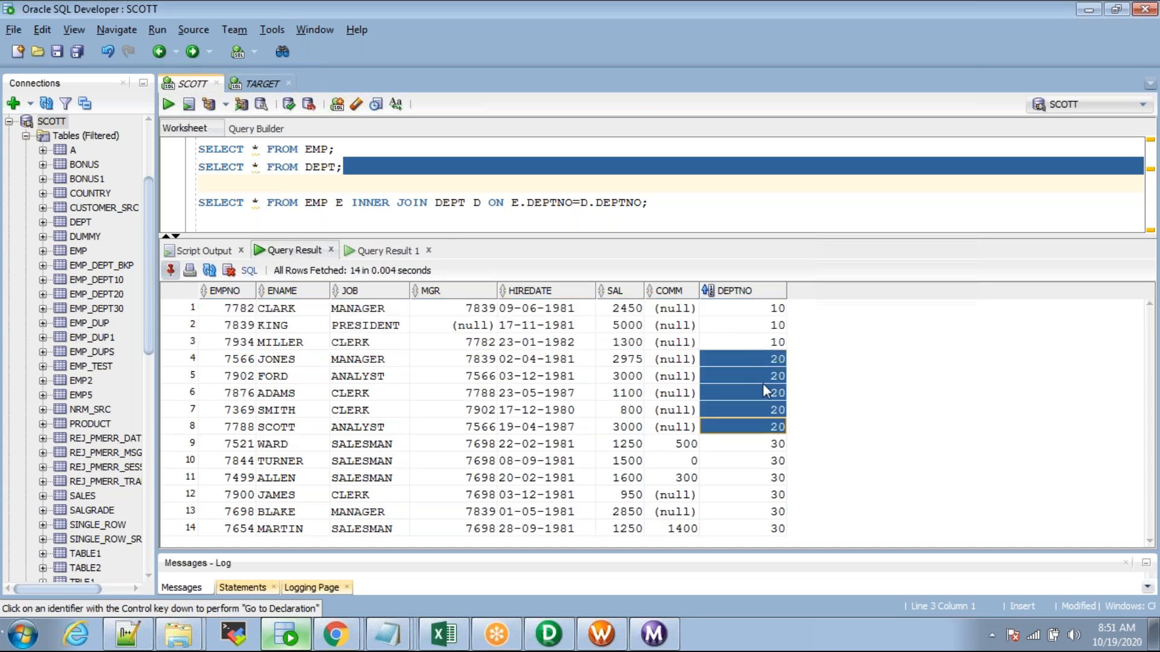
{"action": "left_click", "coordinate": [379, 251]}
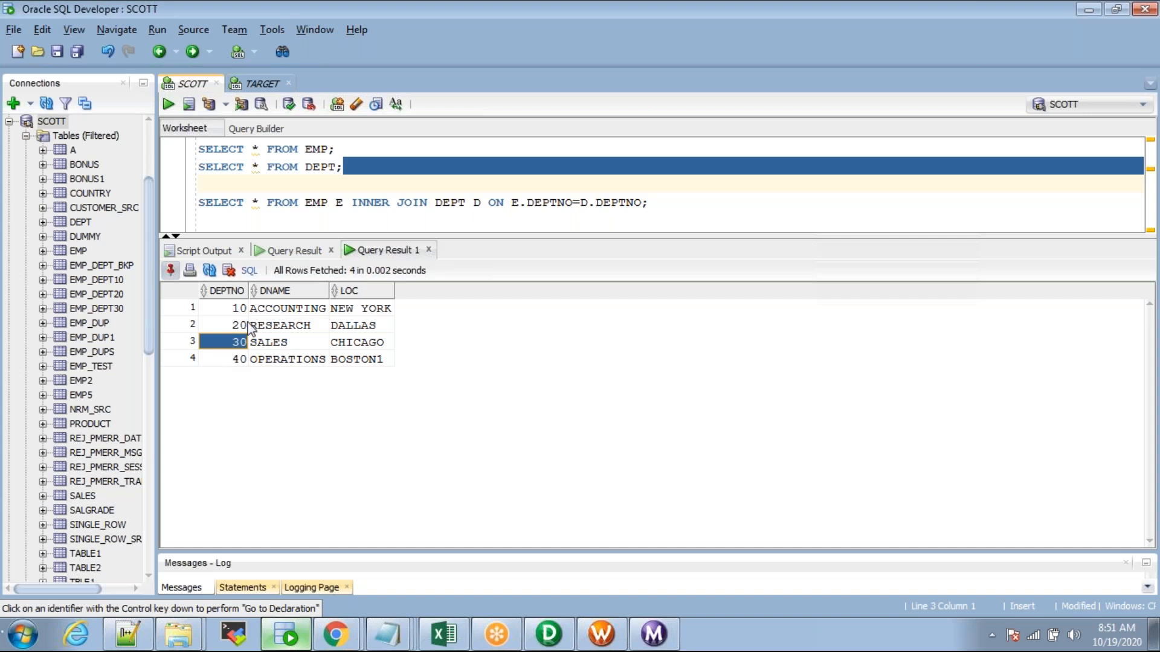
{"action": "left_click", "coordinate": [261, 249]}
{"action": "left_click", "coordinate": [766, 446]}
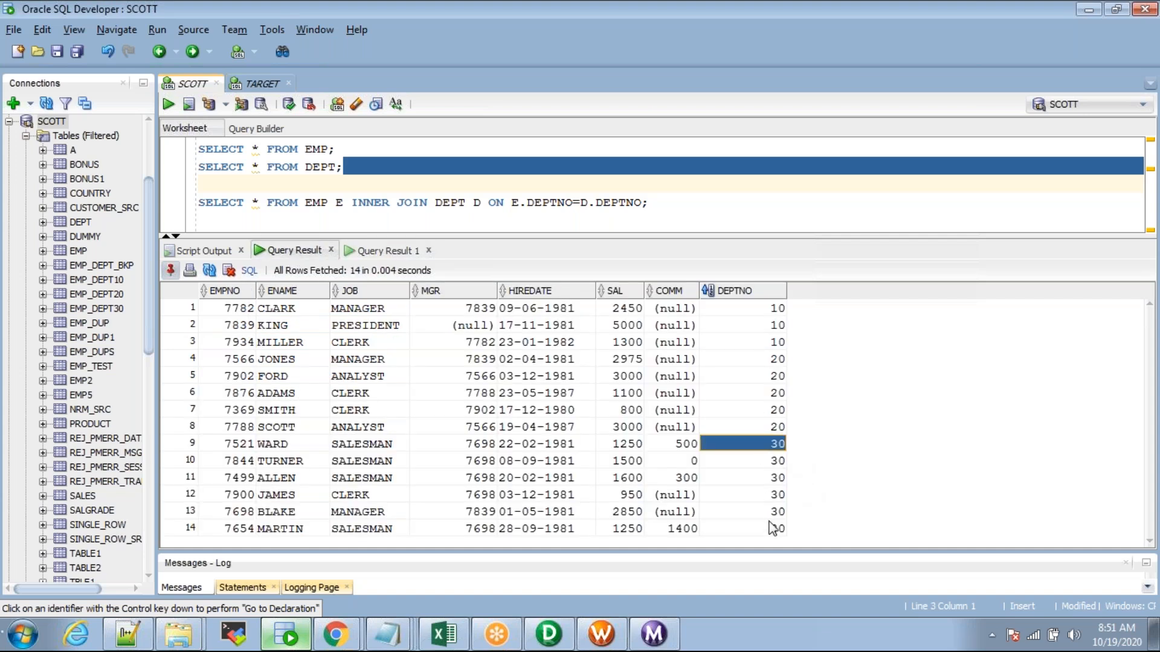
{"action": "left_click", "coordinate": [771, 529], "text": "shift"}
{"action": "left_click", "coordinate": [754, 326]}
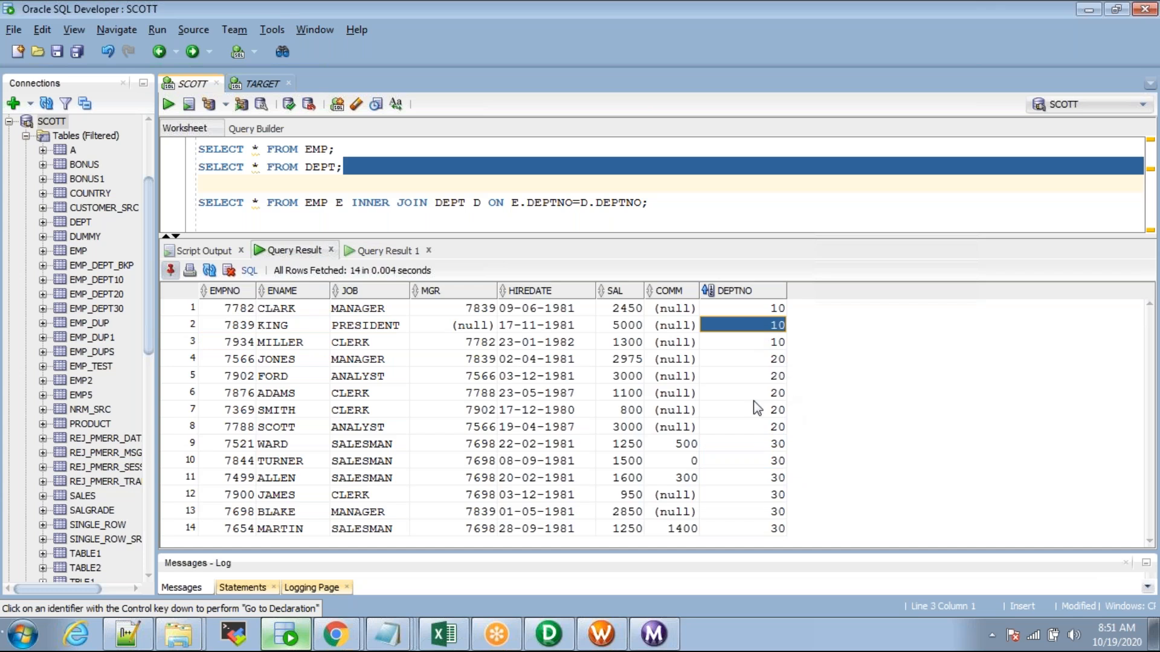
{"action": "left_click", "coordinate": [760, 461]}
{"action": "left_click", "coordinate": [381, 251]}
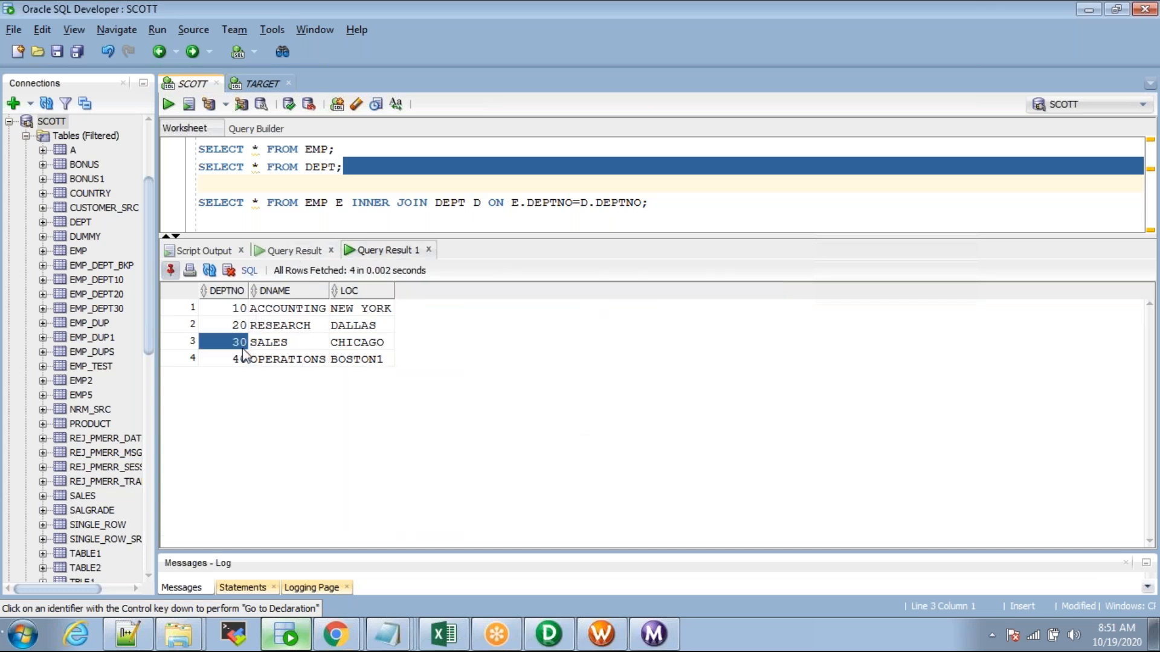
{"action": "left_click", "coordinate": [203, 250]}
{"action": "left_click", "coordinate": [293, 251]}
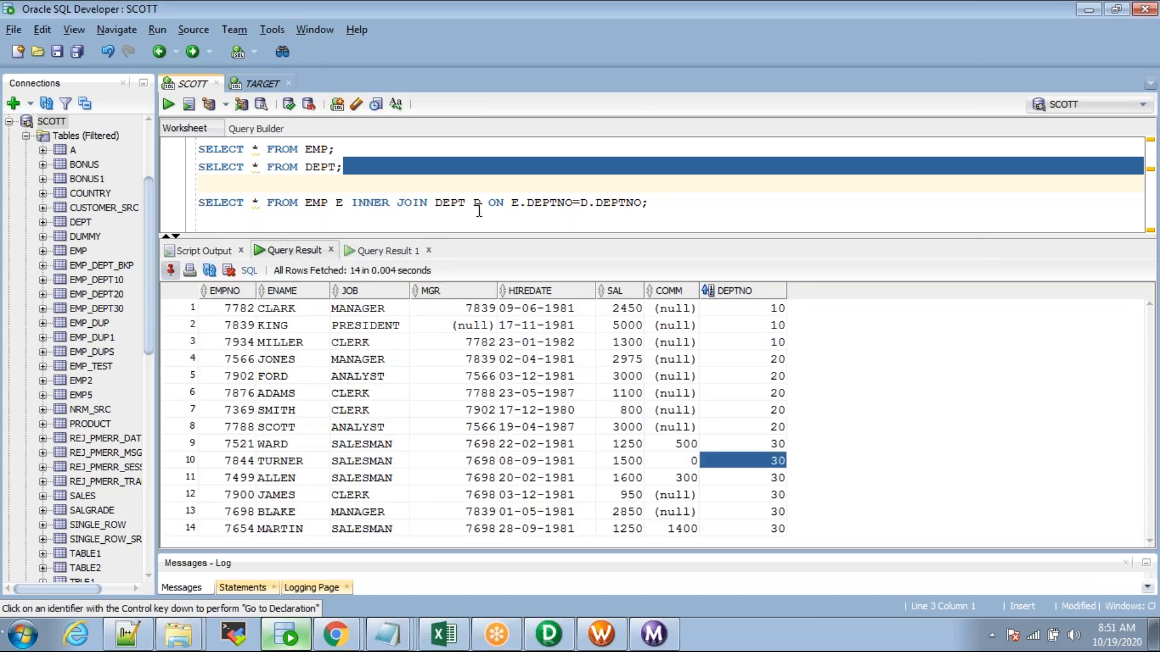
{"action": "left_click", "coordinate": [375, 251]}
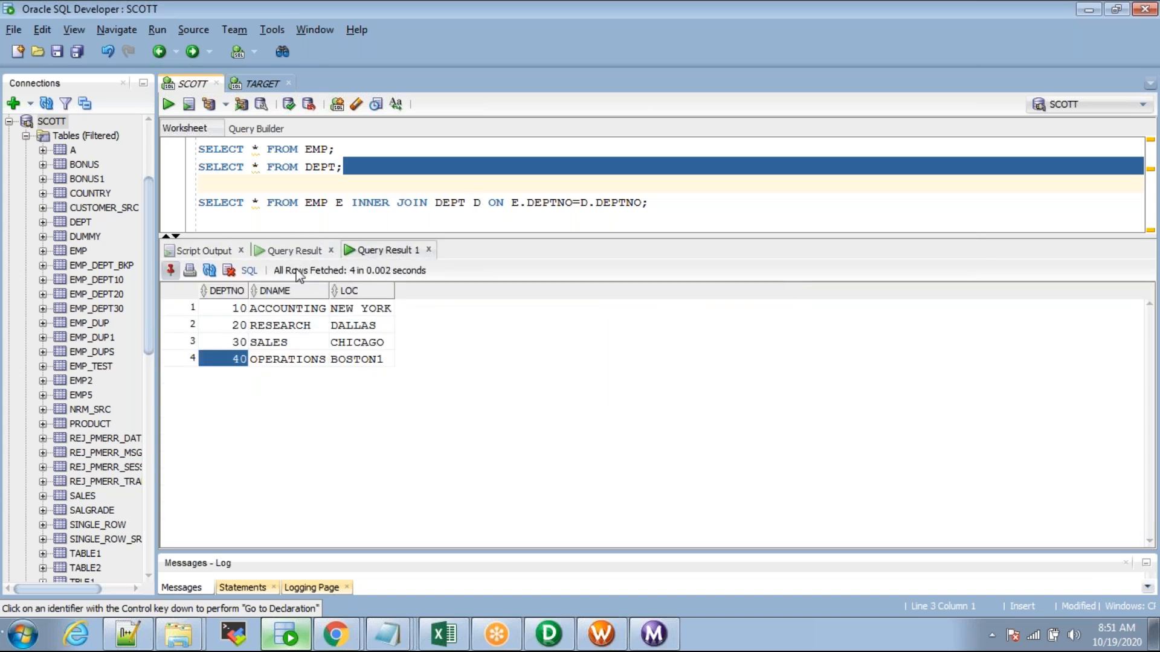
{"action": "left_click", "coordinate": [293, 252]}
Step: Rerun the EMP–DEPT inner join to confirm 14 joined rows, then return to the Notepad join notes
{"action": "left_click", "coordinate": [420, 202]}
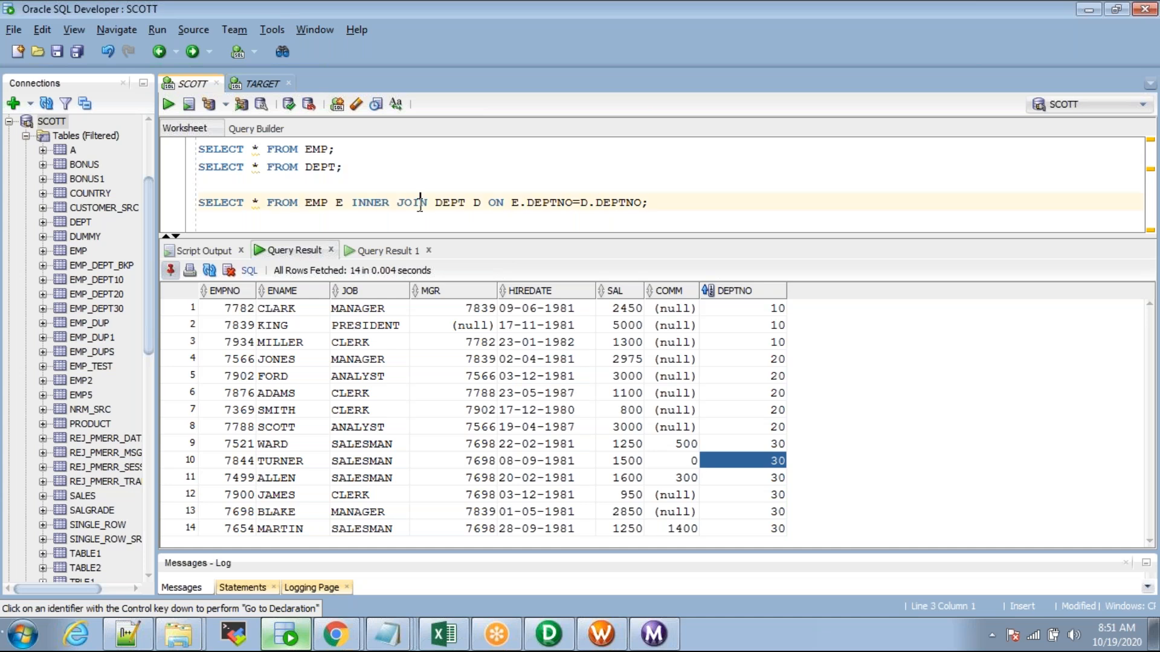
{"action": "key", "text": "ctrl+Return"}
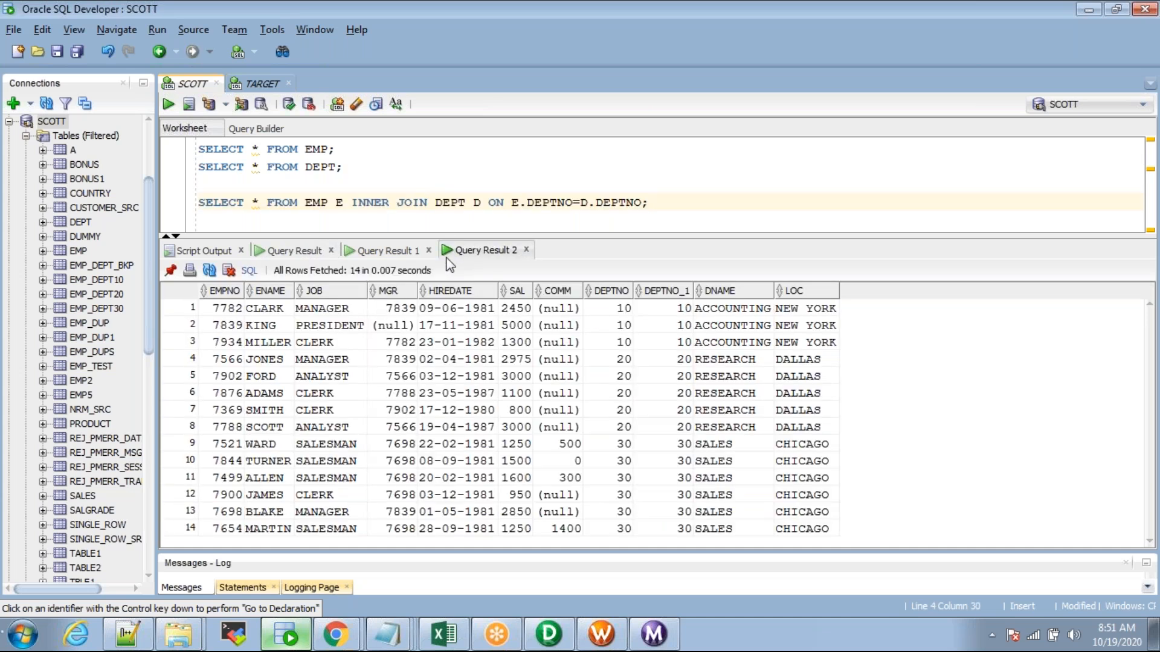
{"action": "left_click_drag", "start_coordinate": [470, 235], "coordinate": [470, 221]}
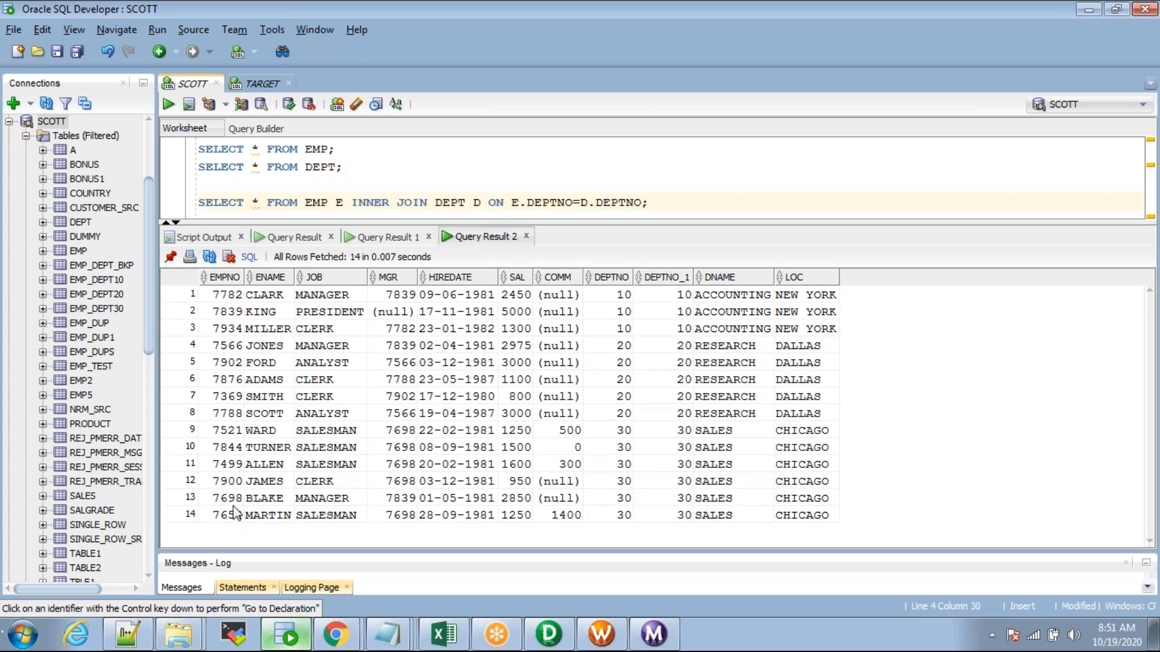
{"action": "left_click", "coordinate": [624, 519]}
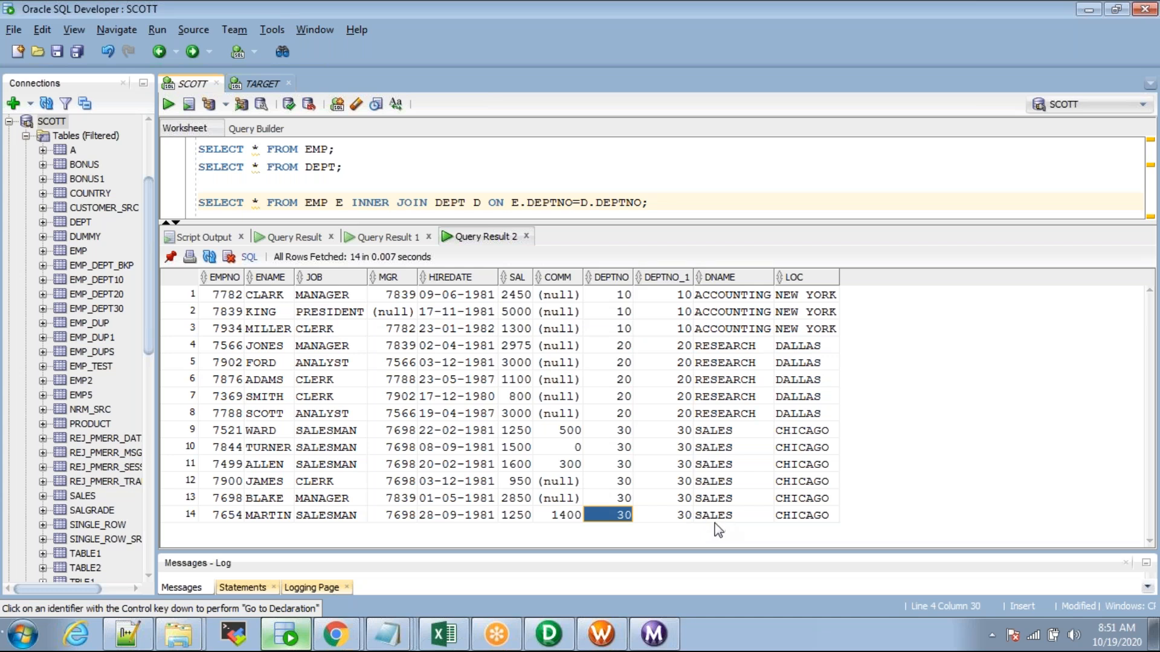
{"action": "key", "text": "alt+Tab"}
{"action": "left_click_drag", "start_coordinate": [137, 234], "coordinate": [146, 236]}
{"action": "left_click", "coordinate": [400, 239]}
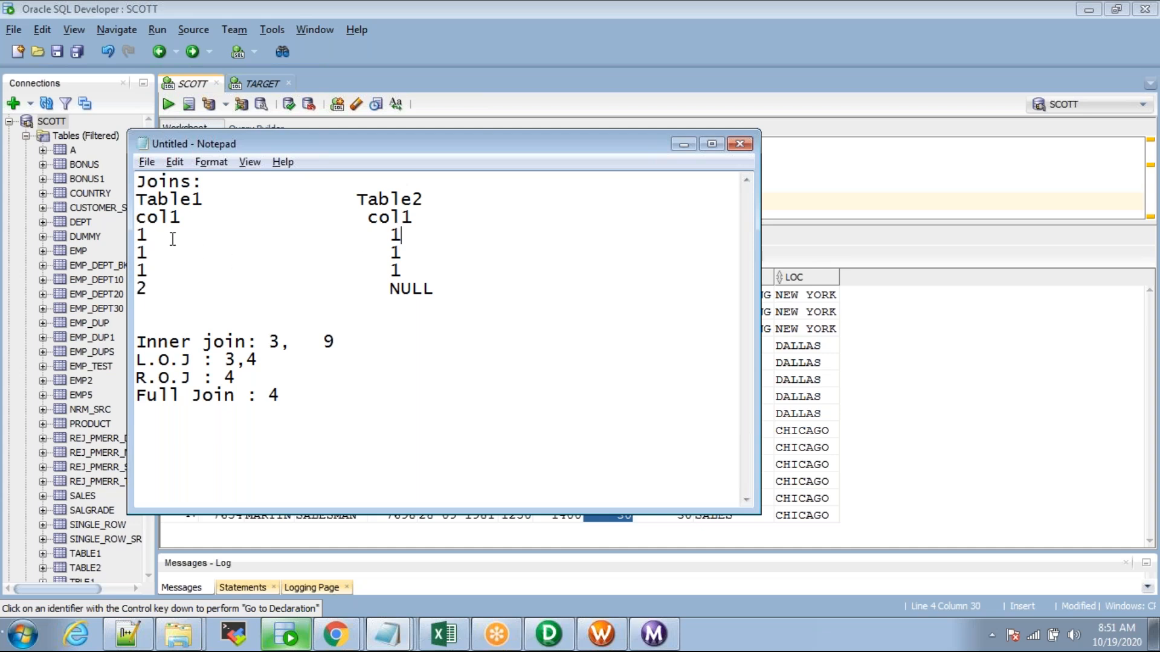
{"action": "left_click_drag", "start_coordinate": [389, 235], "coordinate": [403, 270]}
{"action": "key", "text": "shift+Down"}
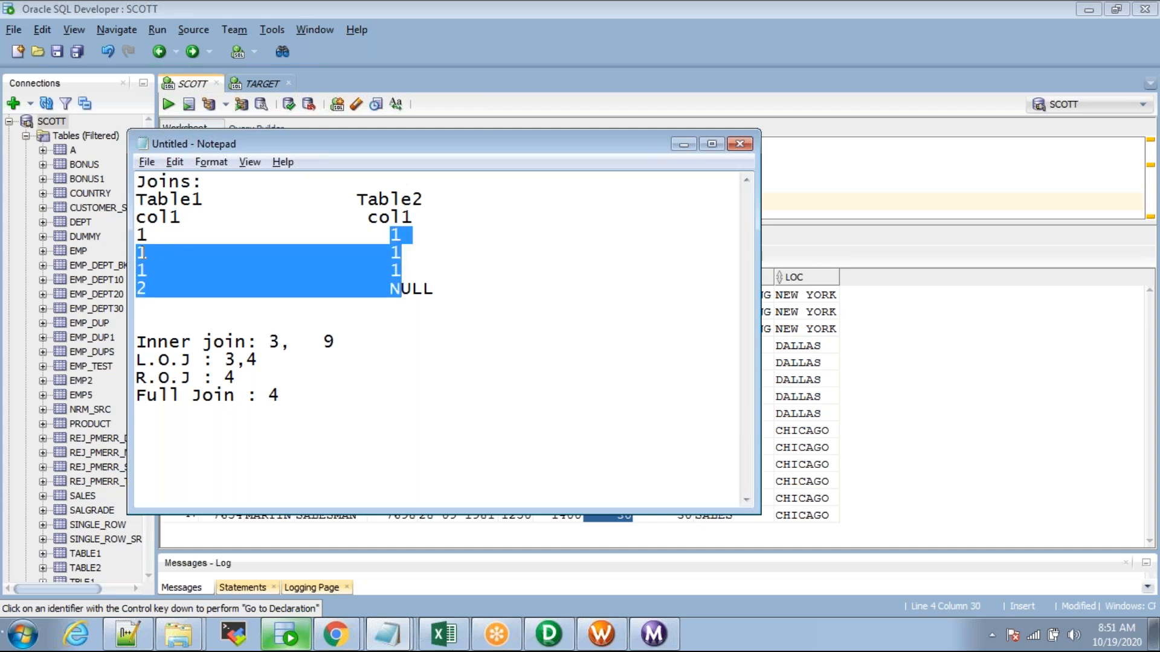
{"action": "left_click", "coordinate": [143, 253]}
{"action": "left_click_drag", "start_coordinate": [379, 232], "coordinate": [407, 278]}
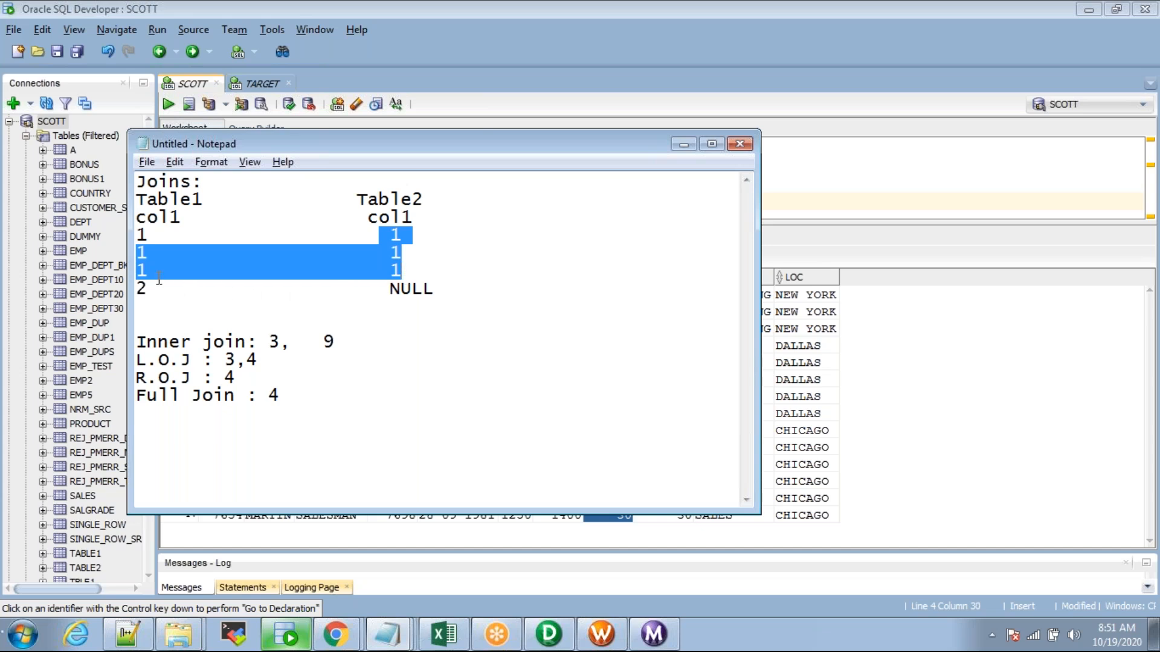
{"action": "left_click", "coordinate": [286, 260]}
{"action": "left_click_drag", "start_coordinate": [386, 230], "coordinate": [411, 271]}
{"action": "left_click", "coordinate": [429, 264]}
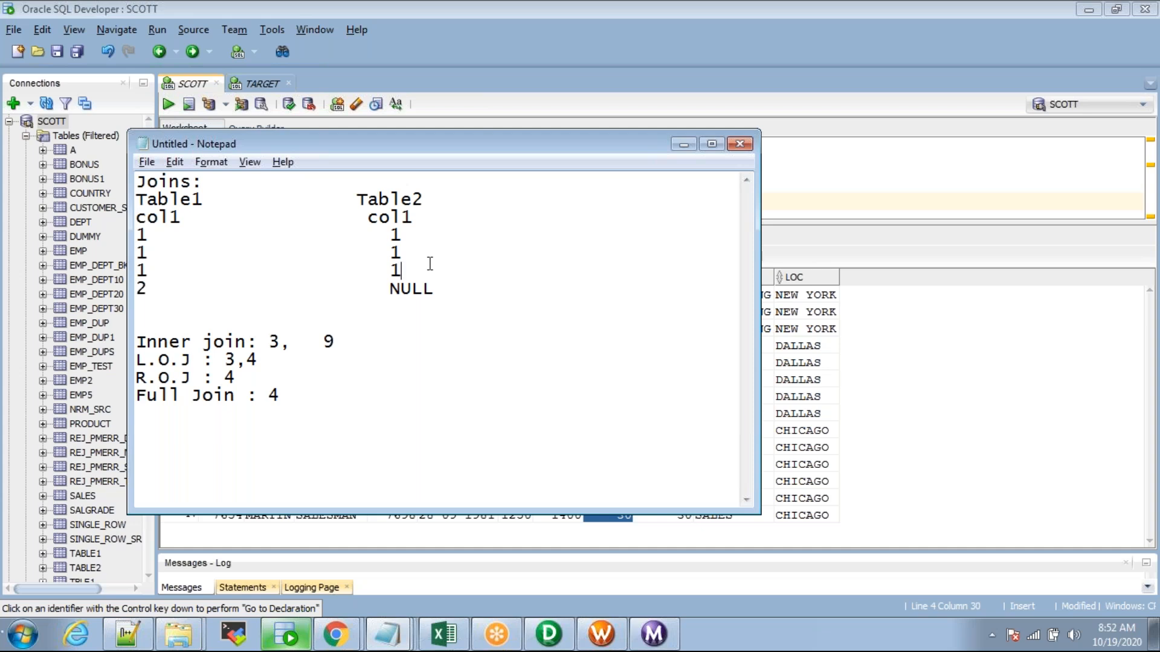
{"action": "left_click_drag", "start_coordinate": [473, 288], "coordinate": [124, 162]}
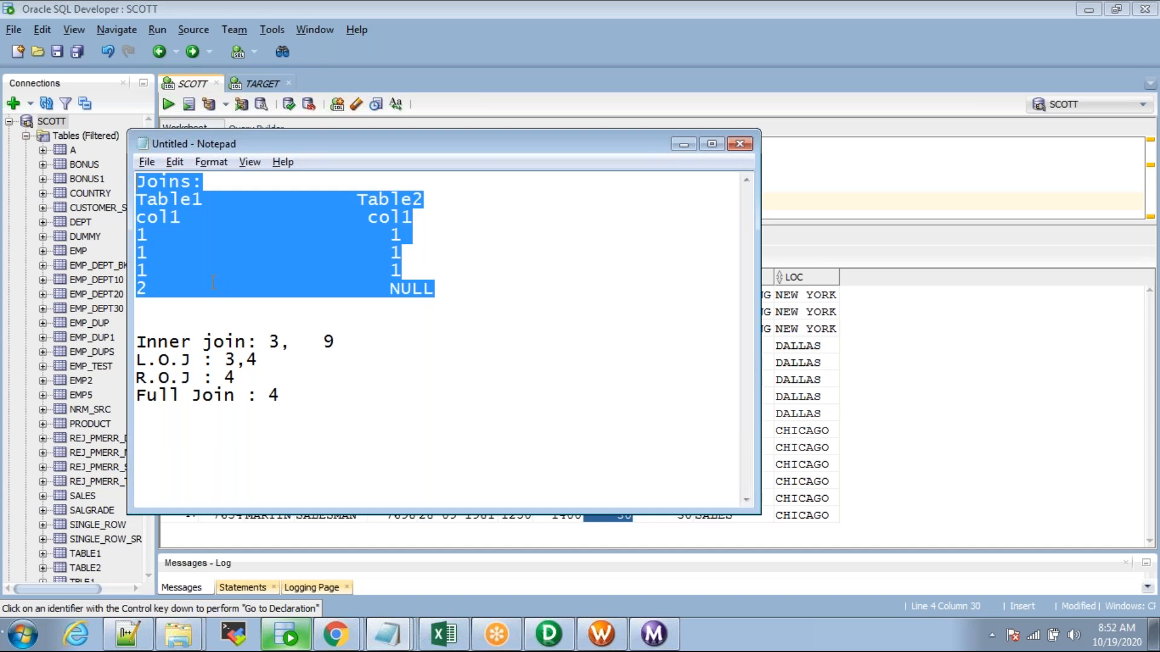
{"action": "left_click", "coordinate": [146, 289]}
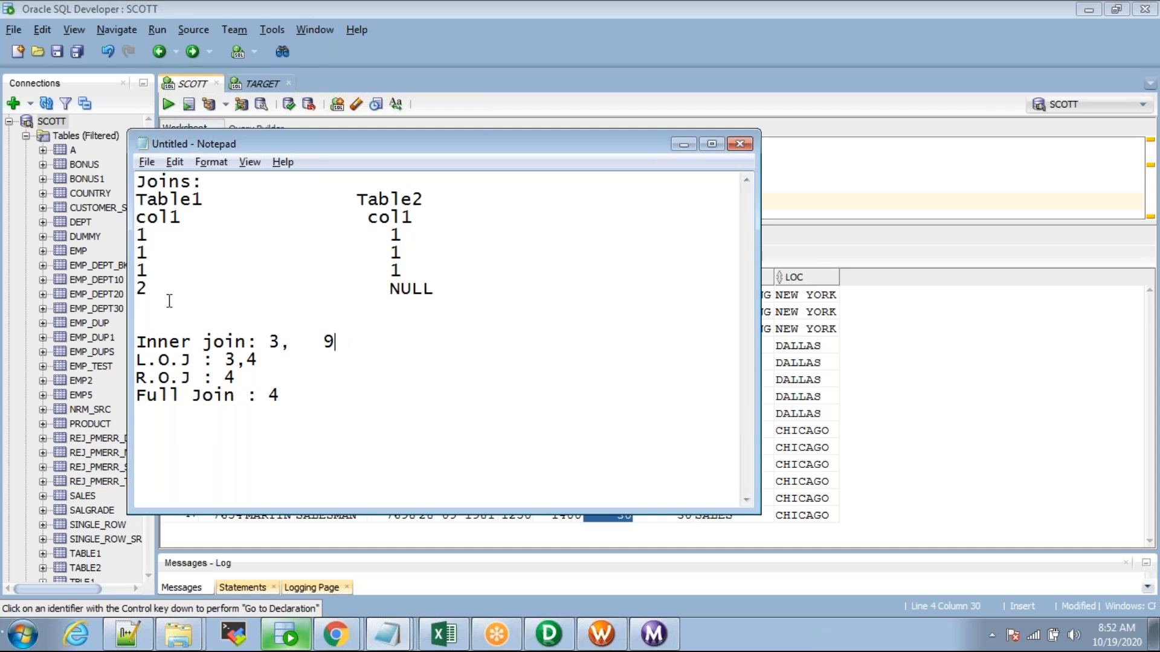
Step: Add 'INNER JOIN+ 10' after the L.O.J : 3,4 line in the notes
{"action": "left_click_drag", "start_coordinate": [145, 289], "coordinate": [134, 287]}
{"action": "key", "text": "BackSpace"}
{"action": "type", "text": "2"}
{"action": "left_click", "coordinate": [394, 360]}
{"action": "type", "text": "INNER JO"}
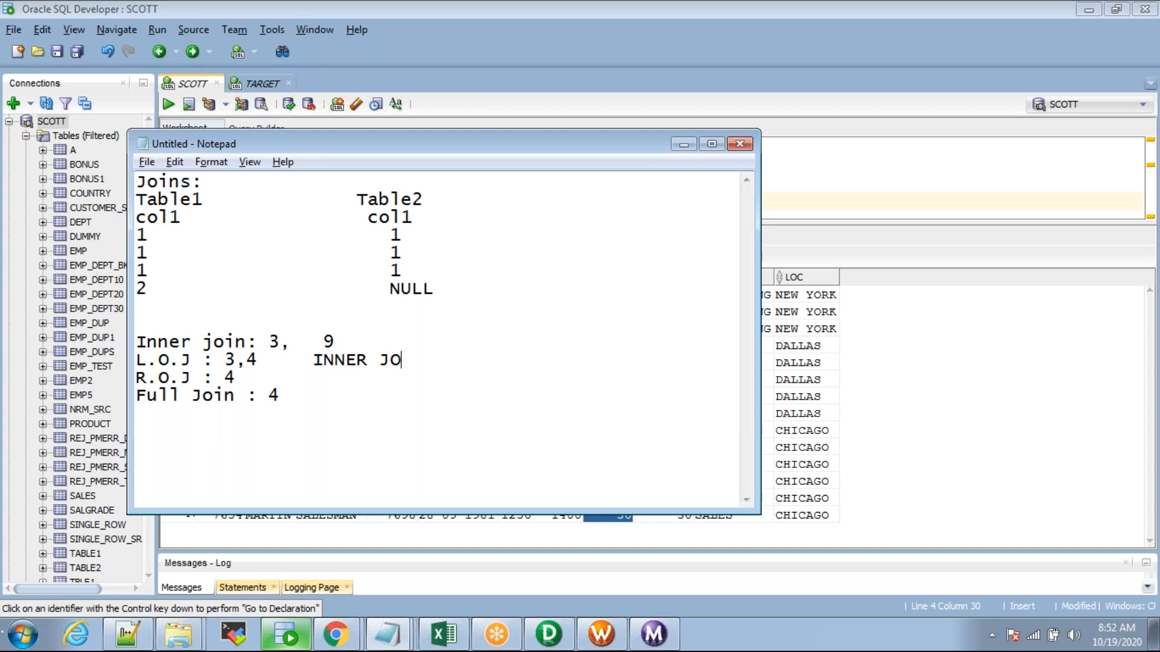
{"action": "type", "text": "IN+"}
{"action": "left_click_drag", "start_coordinate": [145, 289], "coordinate": [136, 289]}
{"action": "left_click", "coordinate": [447, 361]}
{"action": "type", "text": "10"}
{"action": "key", "text": "Tab"}
Step: Delete the 2 from Table1's last row beside NULL
{"action": "double_click", "coordinate": [391, 290]}
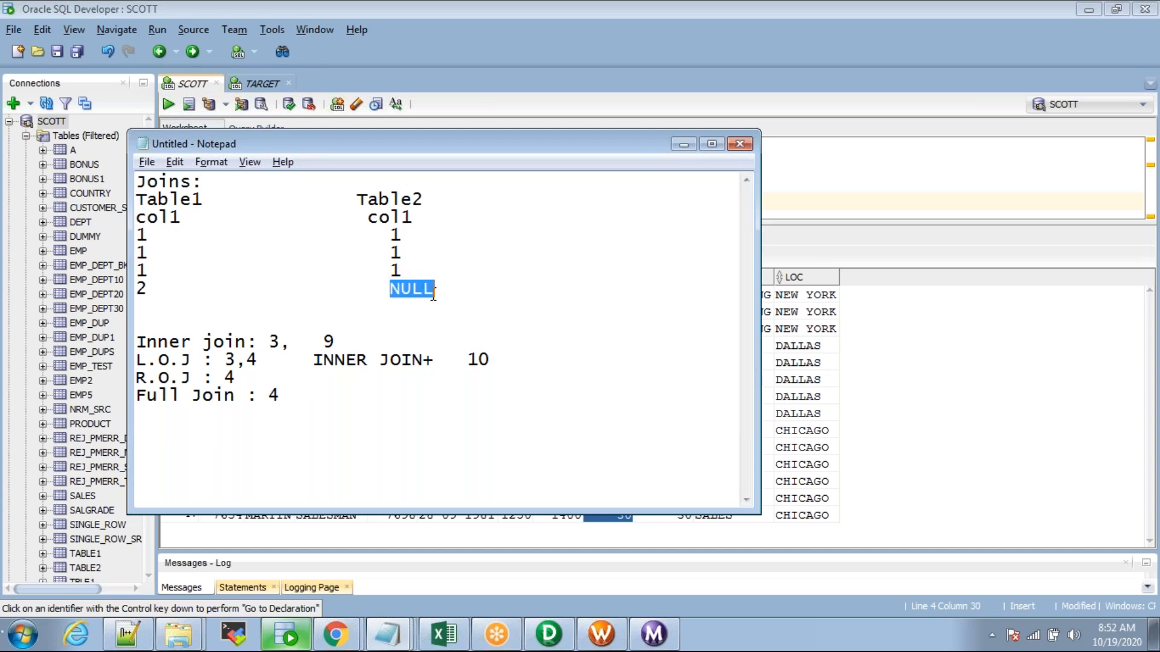
{"action": "left_click", "coordinate": [338, 379]}
{"action": "left_click", "coordinate": [451, 293]}
{"action": "left_click", "coordinate": [146, 290]}
{"action": "key", "text": "BackSpace"}
Step: Highlight the Table1 and Table2 sample columns and their headings
{"action": "left_click_drag", "start_coordinate": [426, 291], "coordinate": [82, 191]}
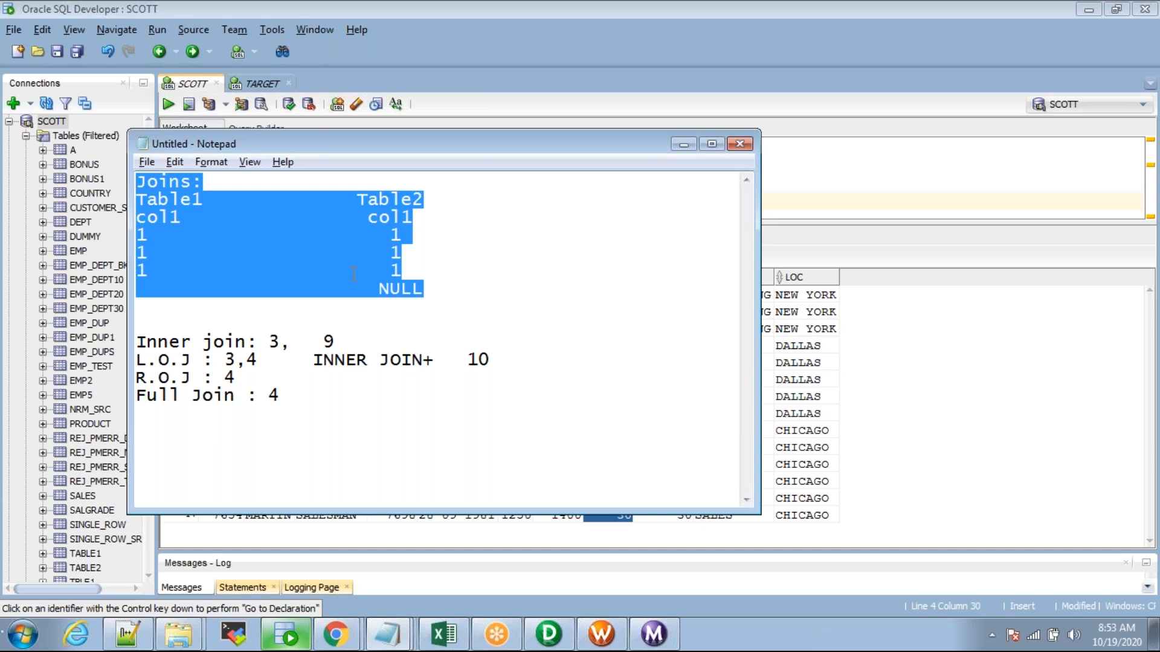
{"action": "left_click", "coordinate": [399, 272]}
{"action": "left_click_drag", "start_coordinate": [448, 291], "coordinate": [131, 208]}
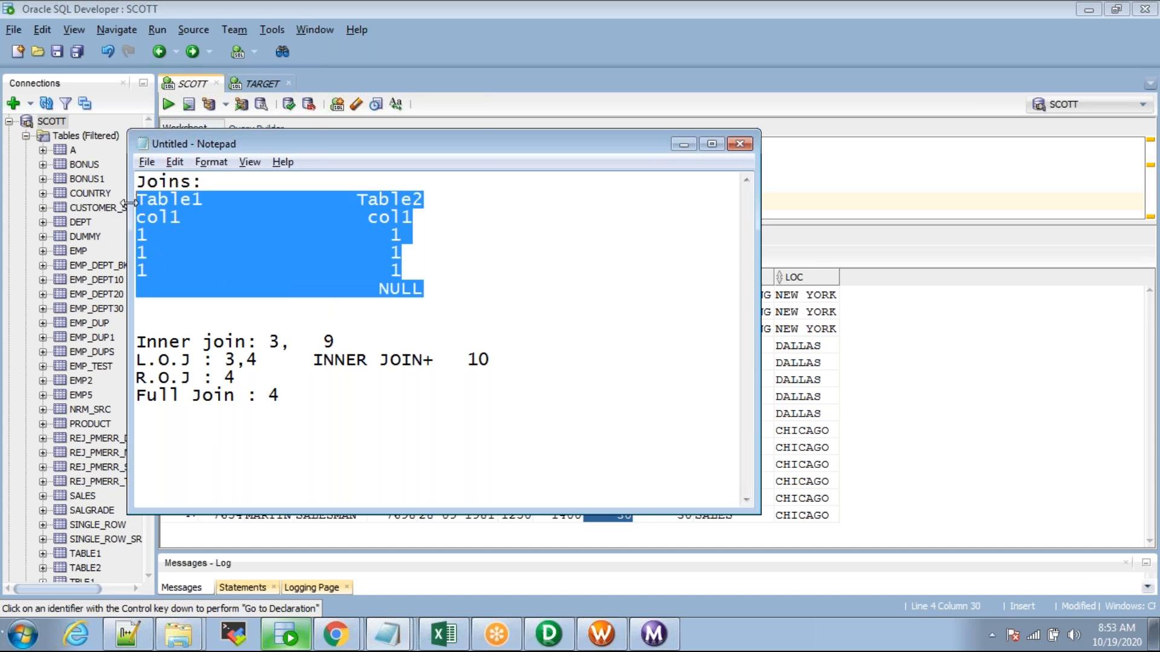
{"action": "left_click", "coordinate": [164, 219]}
{"action": "double_click", "coordinate": [185, 200]}
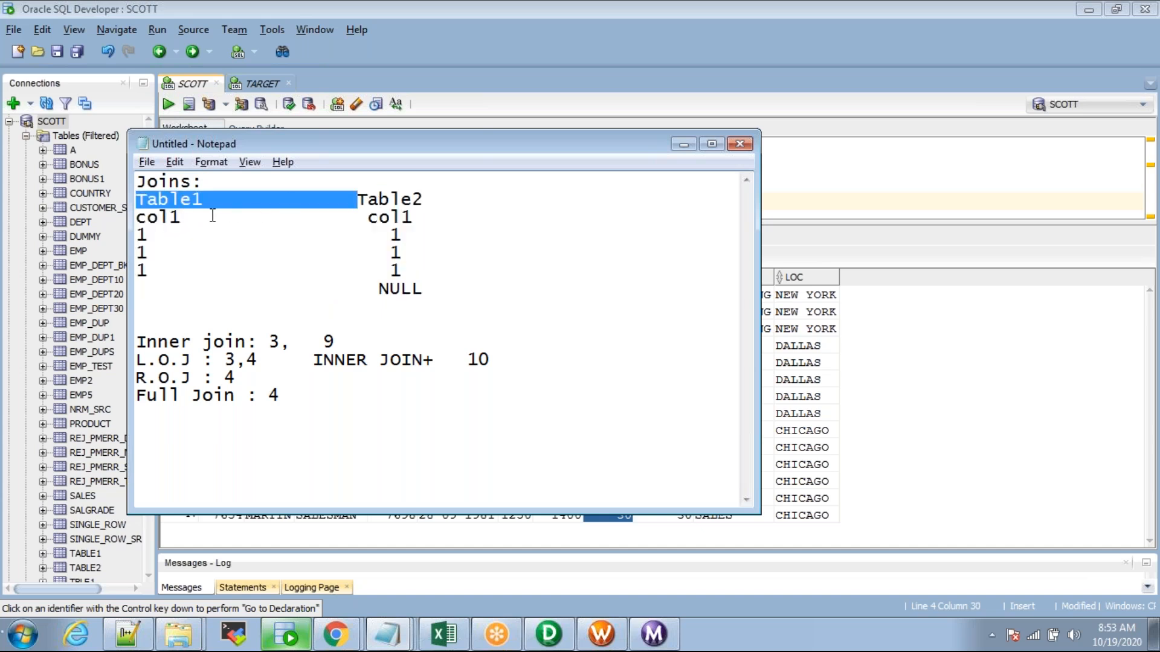
{"action": "left_click", "coordinate": [384, 199]}
{"action": "double_click", "coordinate": [384, 199]}
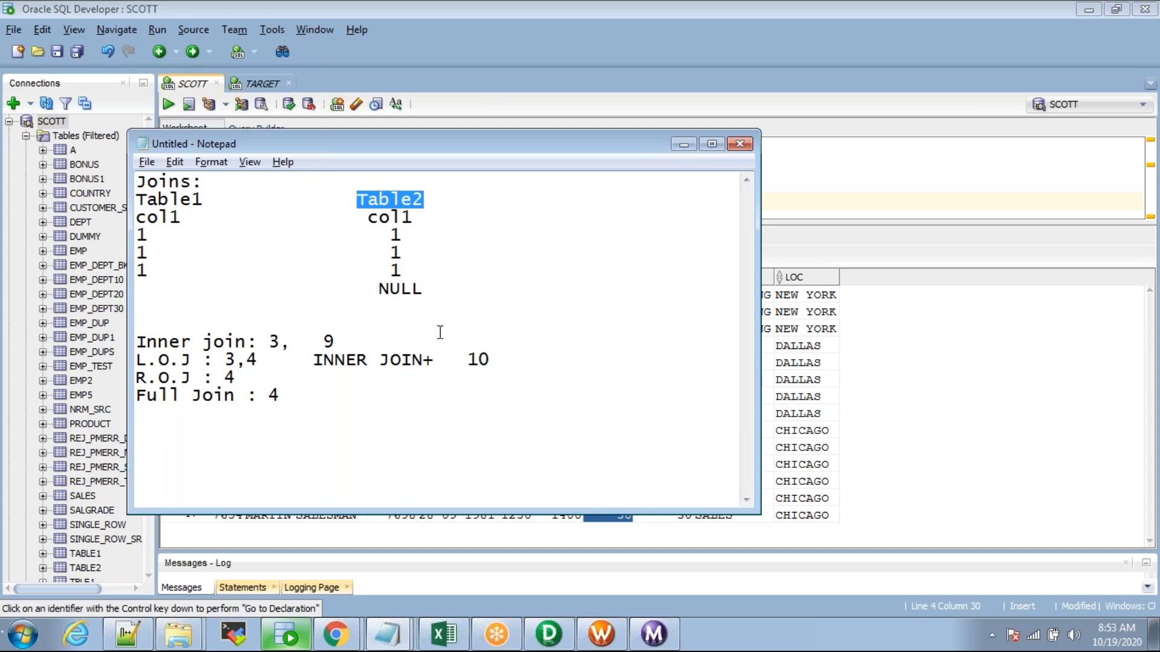
{"action": "left_click", "coordinate": [683, 144]}
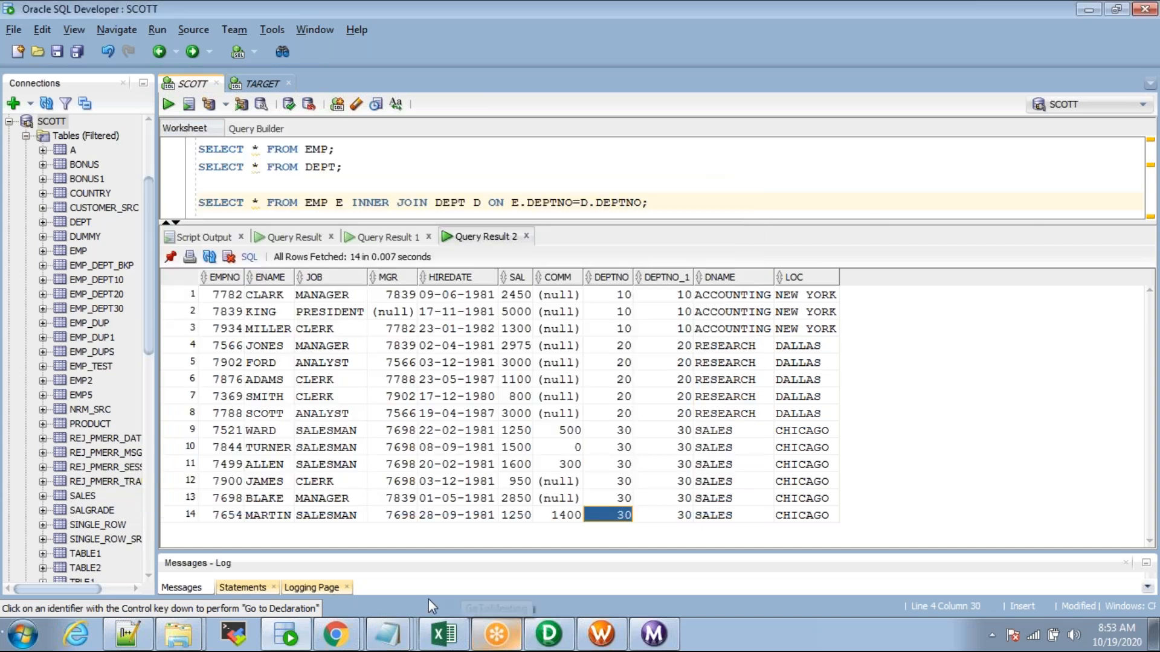
Step: Restore PowerCenter Designer with the repository Navigator shown, briefly opening SQ_EMP's settings
{"action": "left_click", "coordinate": [549, 634]}
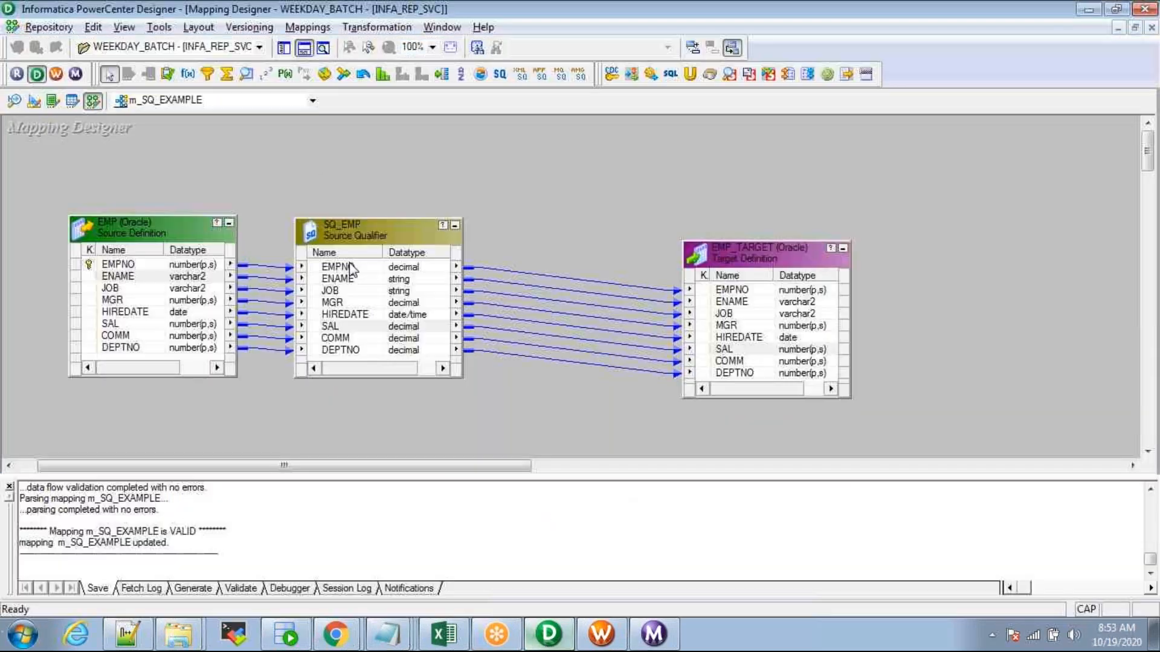
{"action": "left_click", "coordinate": [282, 49]}
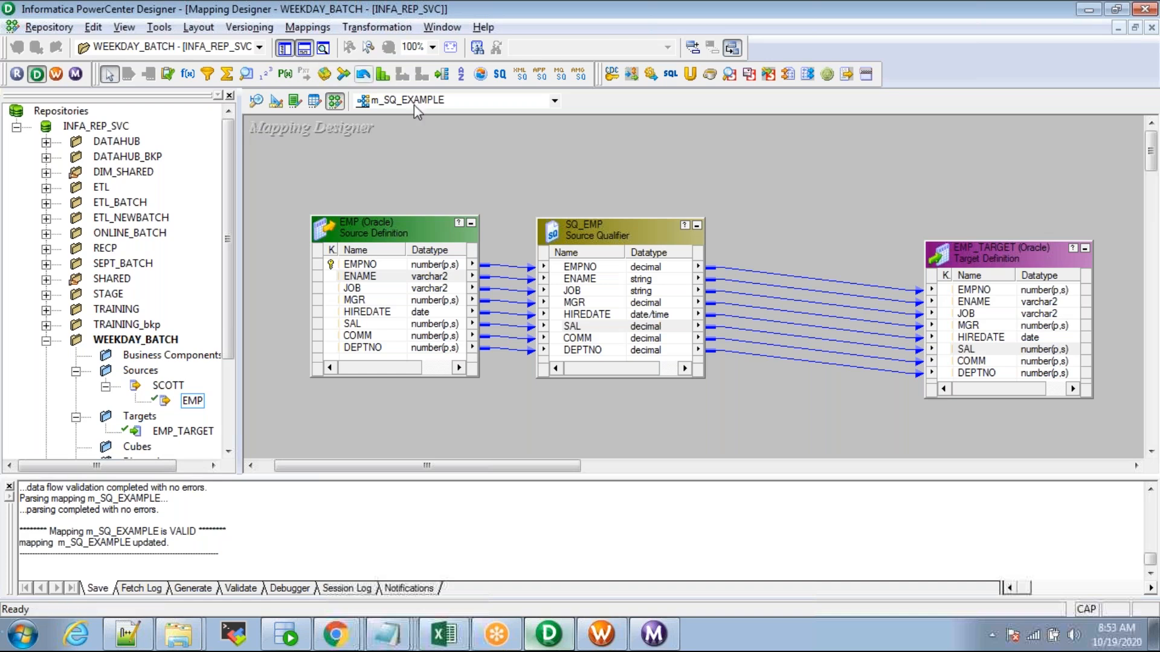
{"action": "double_click", "coordinate": [583, 231]}
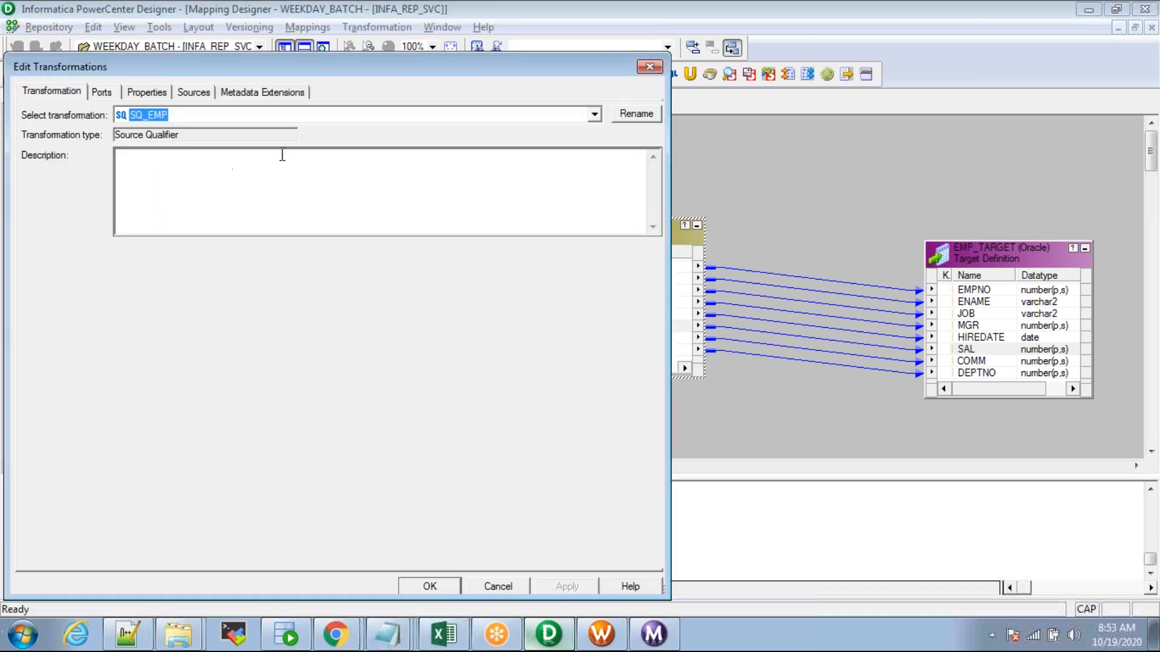
{"action": "left_click", "coordinate": [650, 67]}
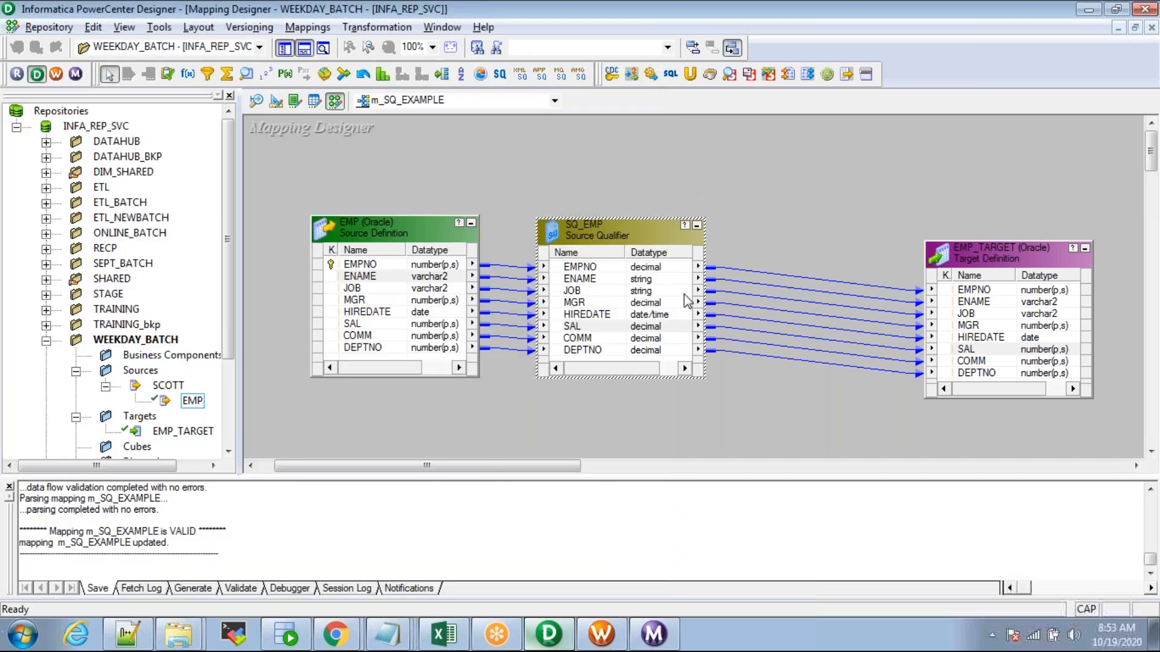
{"action": "left_click", "coordinate": [650, 75]}
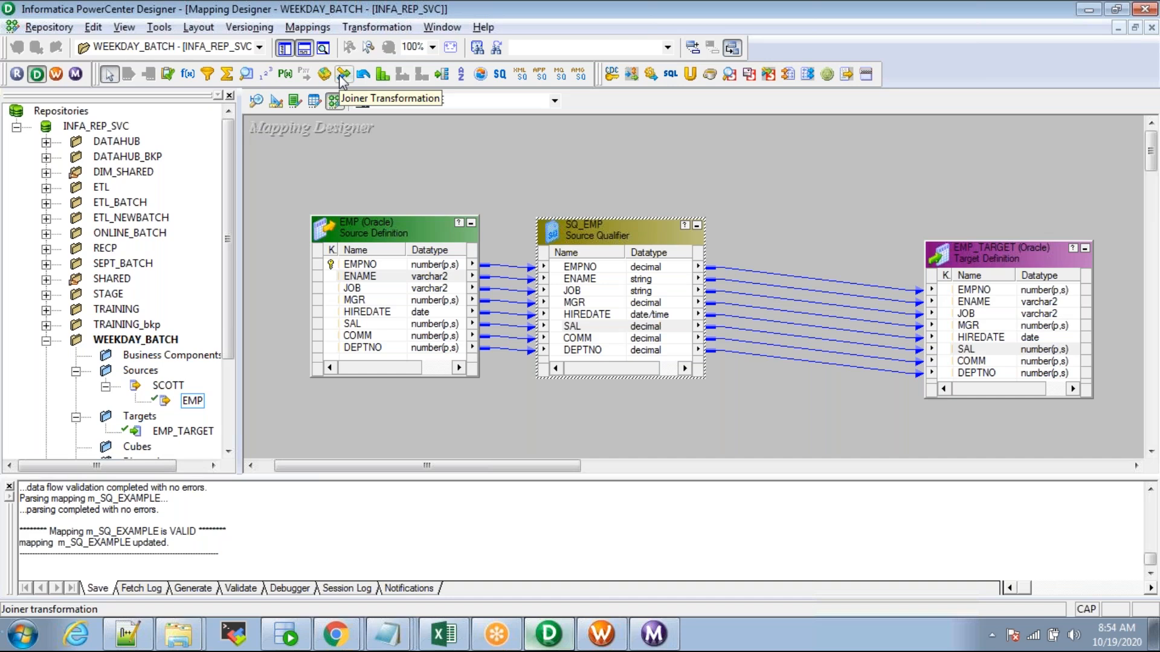
Step: Check SQ_EMP's User Defined Join property on the Properties tab, leaving it empty
{"action": "double_click", "coordinate": [592, 232]}
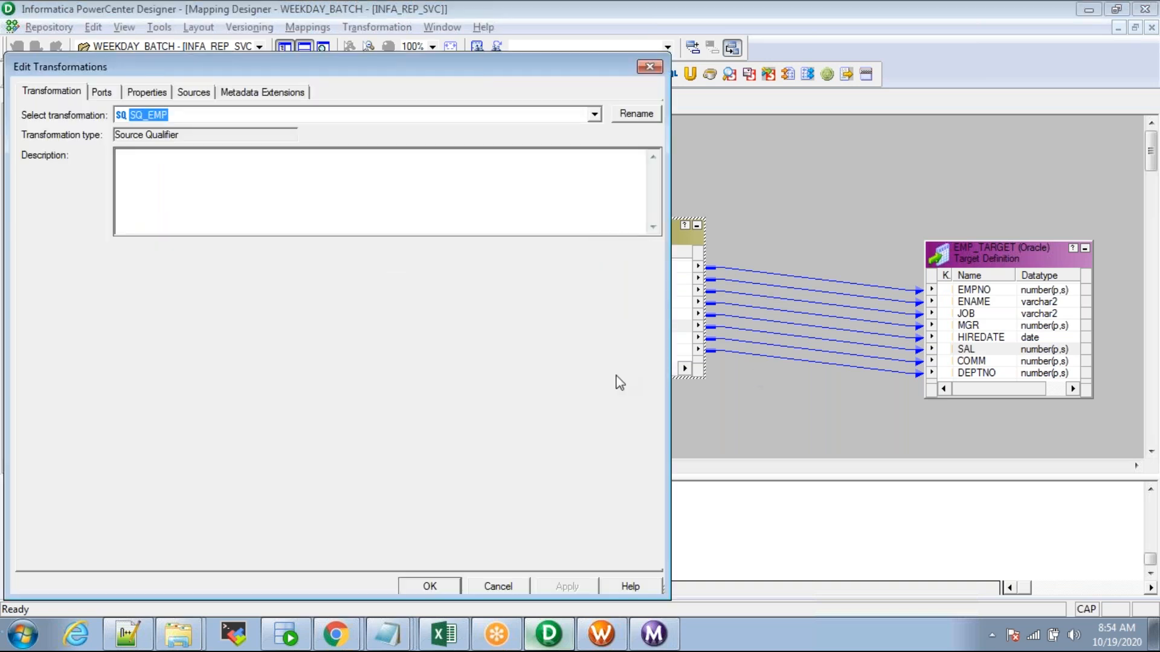
{"action": "left_click", "coordinate": [146, 91]}
{"action": "left_click", "coordinate": [111, 181]}
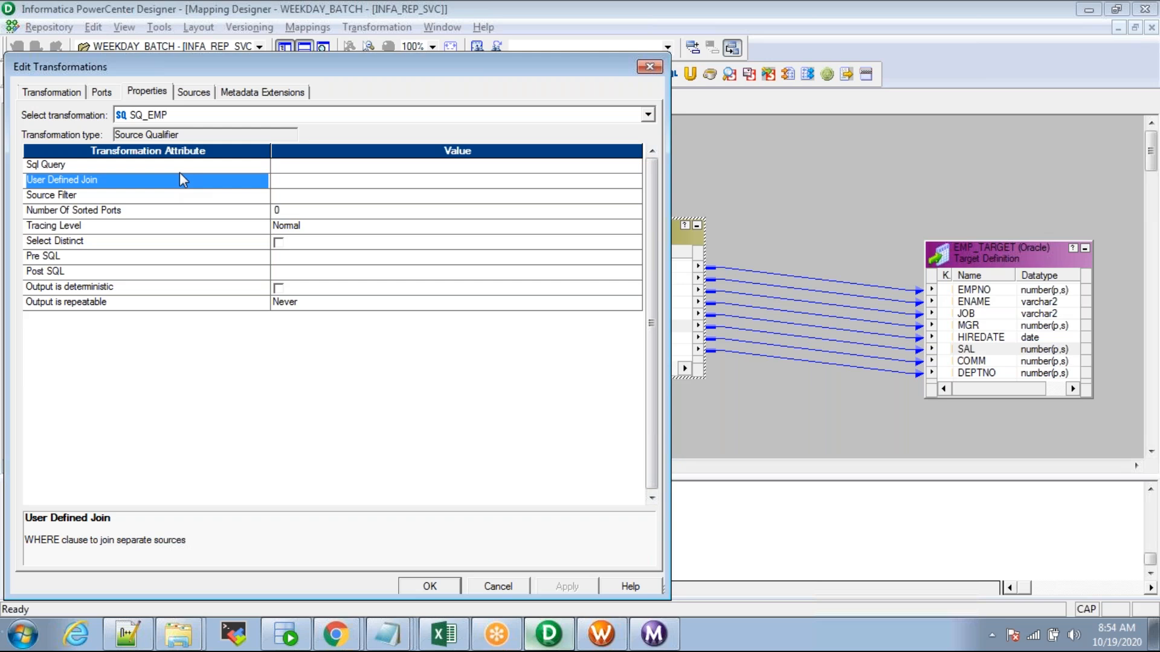
{"action": "left_click", "coordinate": [650, 66]}
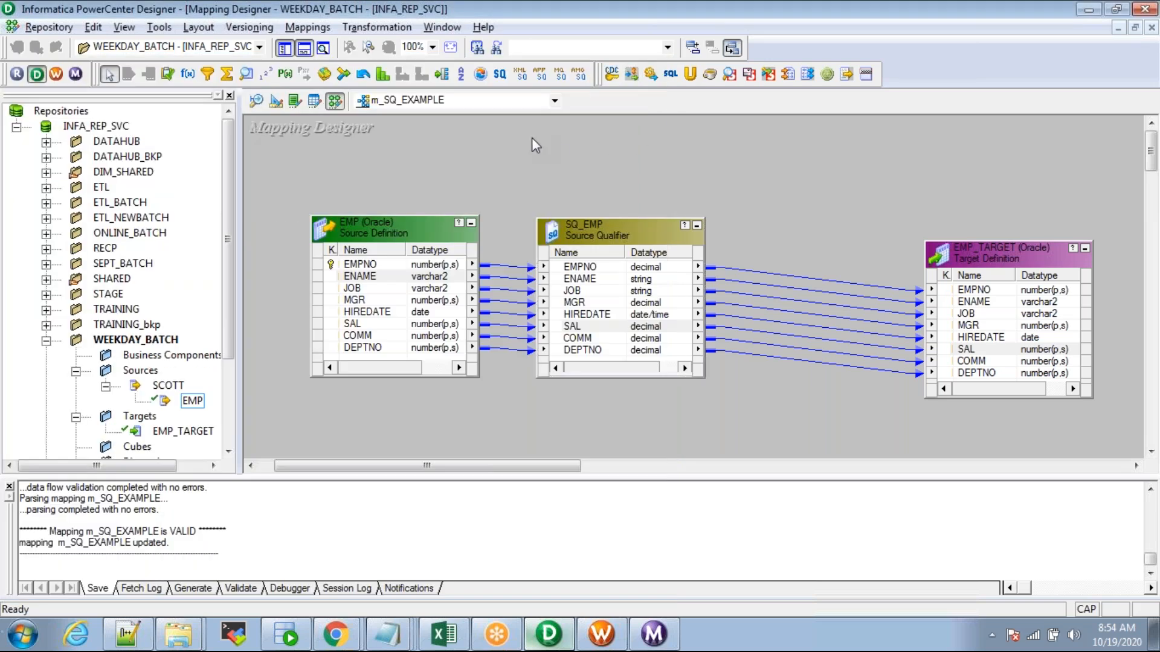
Step: Start a database import in the Source Analyzer and connect to SCOTT with its password
{"action": "left_click", "coordinate": [256, 101]}
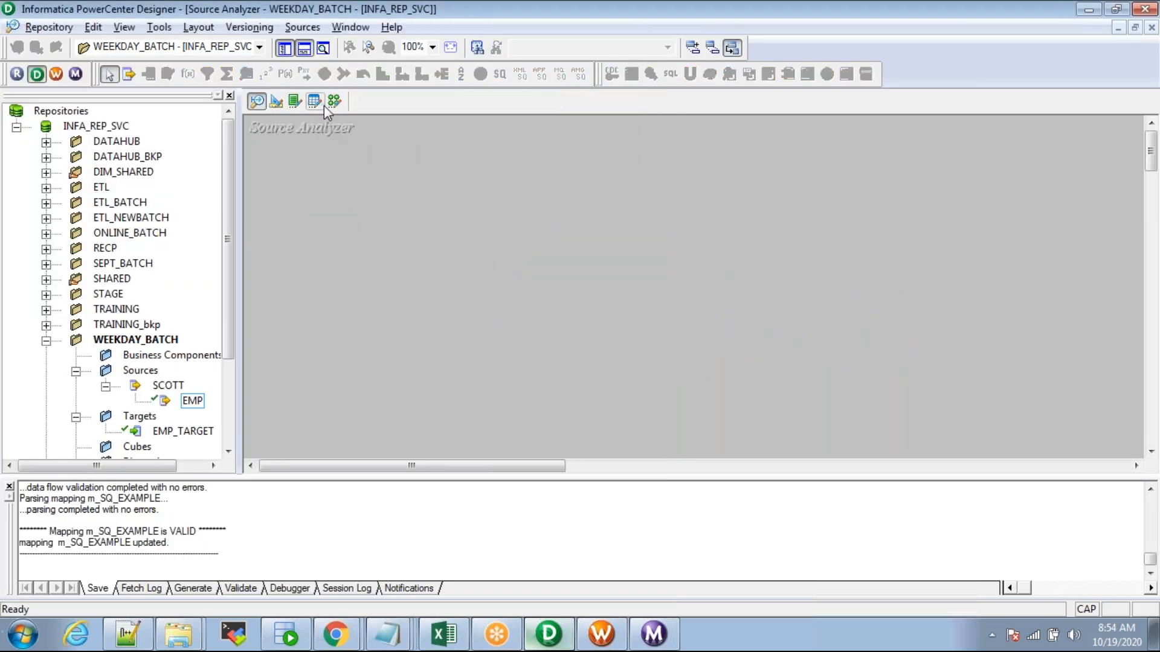
{"action": "left_click", "coordinate": [304, 28]}
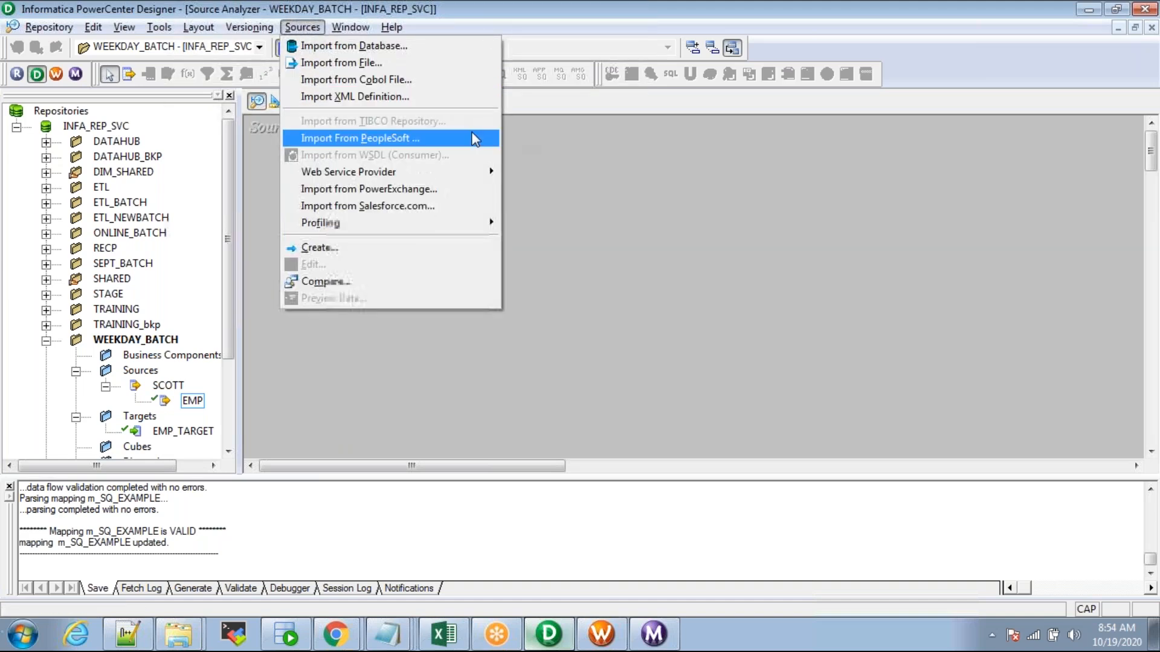
{"action": "left_click", "coordinate": [323, 48]}
{"action": "left_click", "coordinate": [511, 257]}
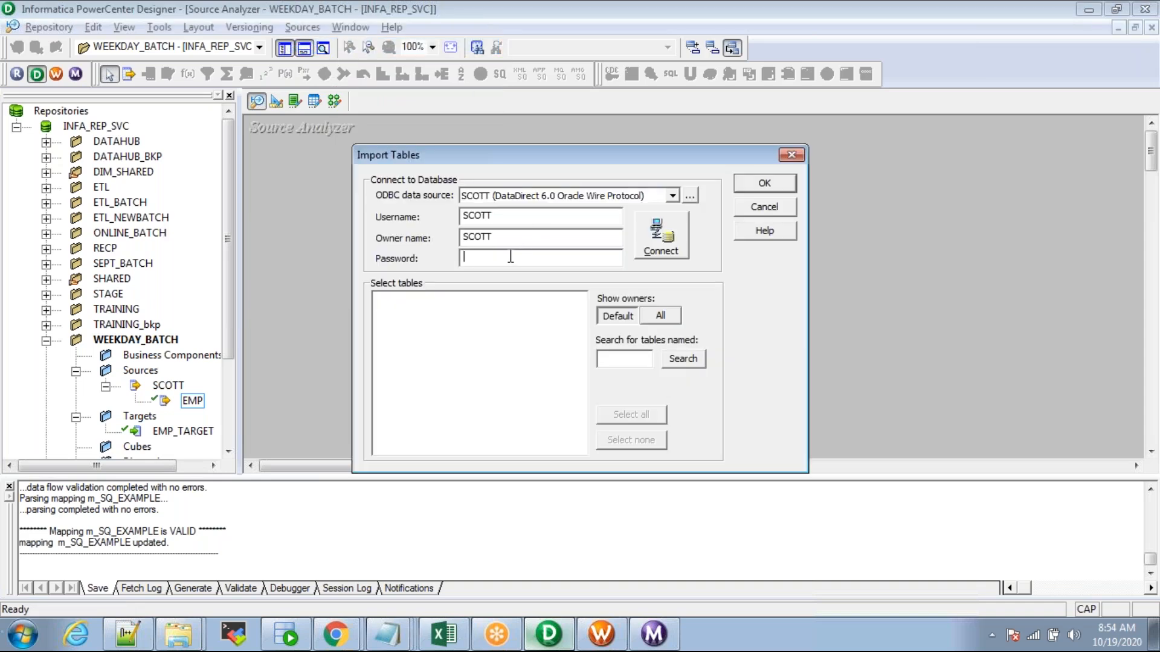
{"action": "type", "text": "tiger"}
{"action": "key", "text": "Return"}
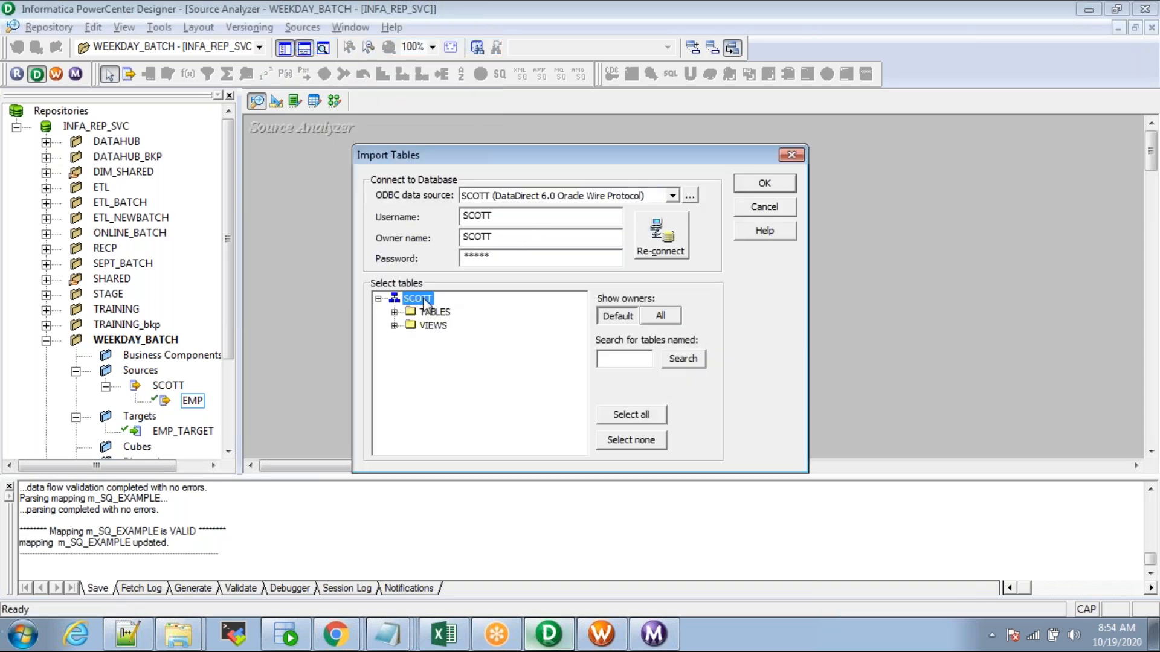
Step: Import the DEPT table from SCOTT's tables and locate it under Sources in the repository tree
{"action": "double_click", "coordinate": [435, 312]}
{"action": "left_click", "coordinate": [456, 353]}
{"action": "left_click", "coordinate": [446, 380]}
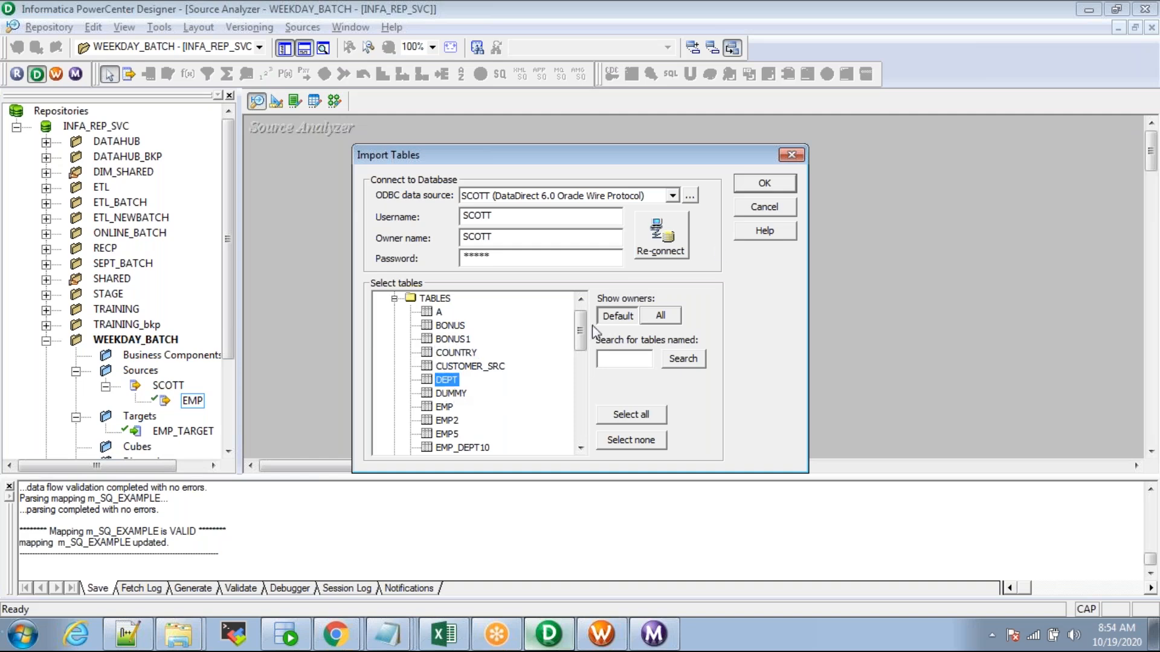
{"action": "left_click", "coordinate": [764, 184]}
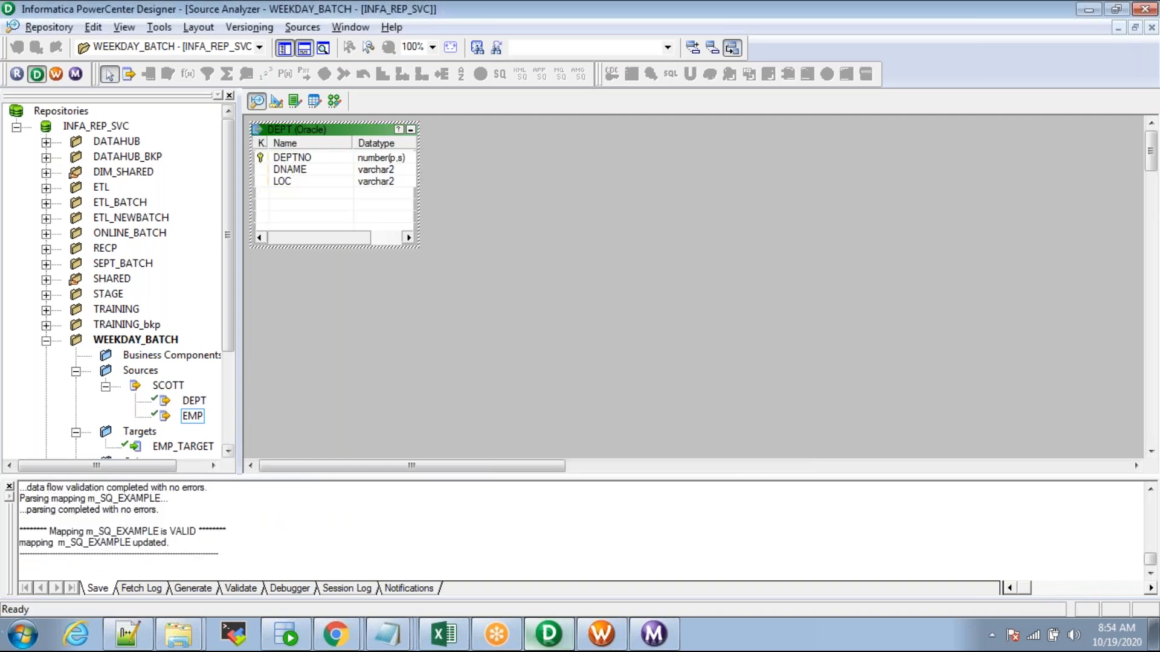
{"action": "left_click_drag", "start_coordinate": [239, 360], "coordinate": [259, 360]}
{"action": "left_click", "coordinate": [141, 371]}
{"action": "left_click", "coordinate": [193, 401]}
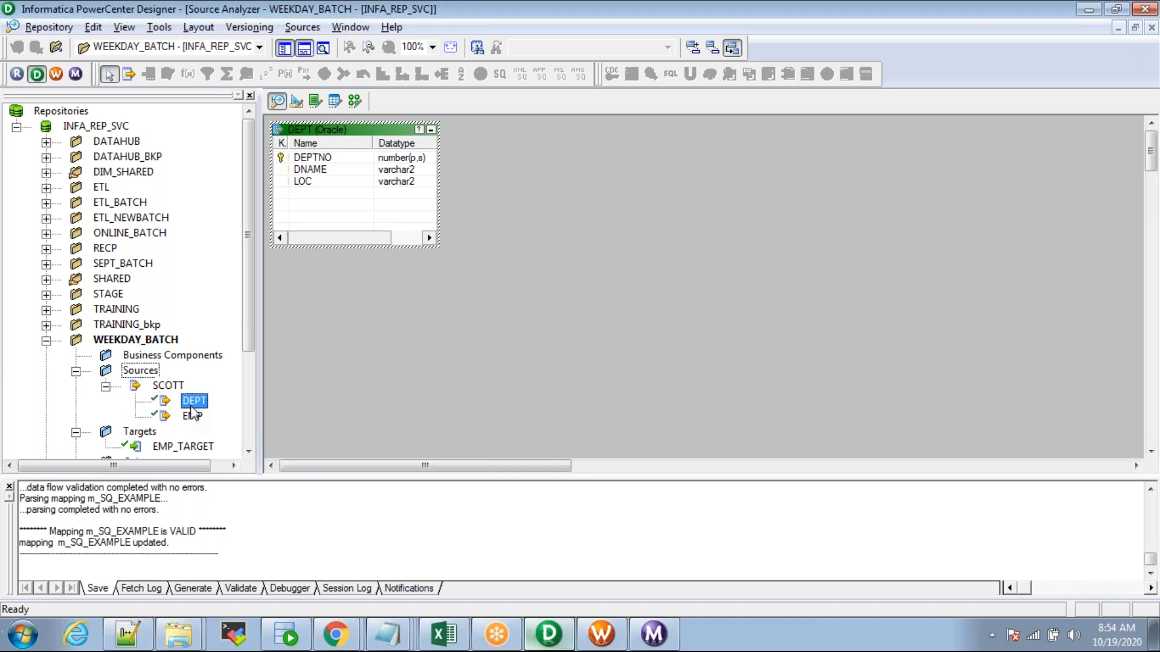
Step: In Mapping Designer, create the mapping m_USER_DEFINED_JOIN, then attempt dragging EMP onto it
{"action": "left_click", "coordinate": [355, 100]}
{"action": "left_click", "coordinate": [307, 27]}
{"action": "left_click", "coordinate": [320, 47]}
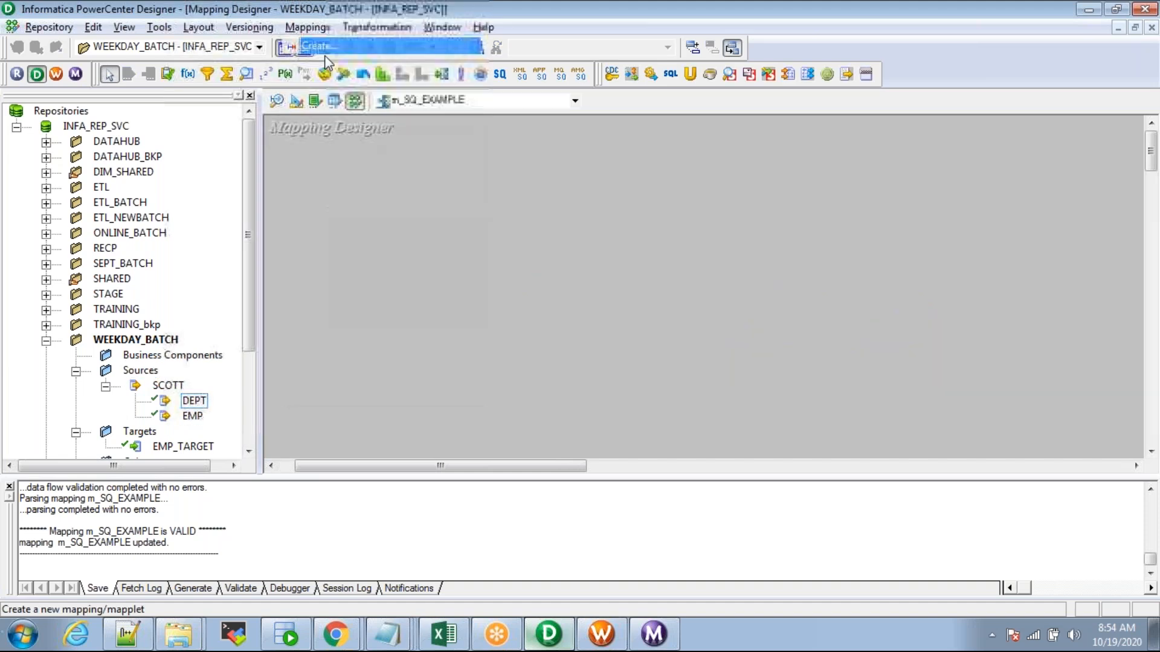
{"action": "type", "text": "m_USER_DEFINED_JOIN"}
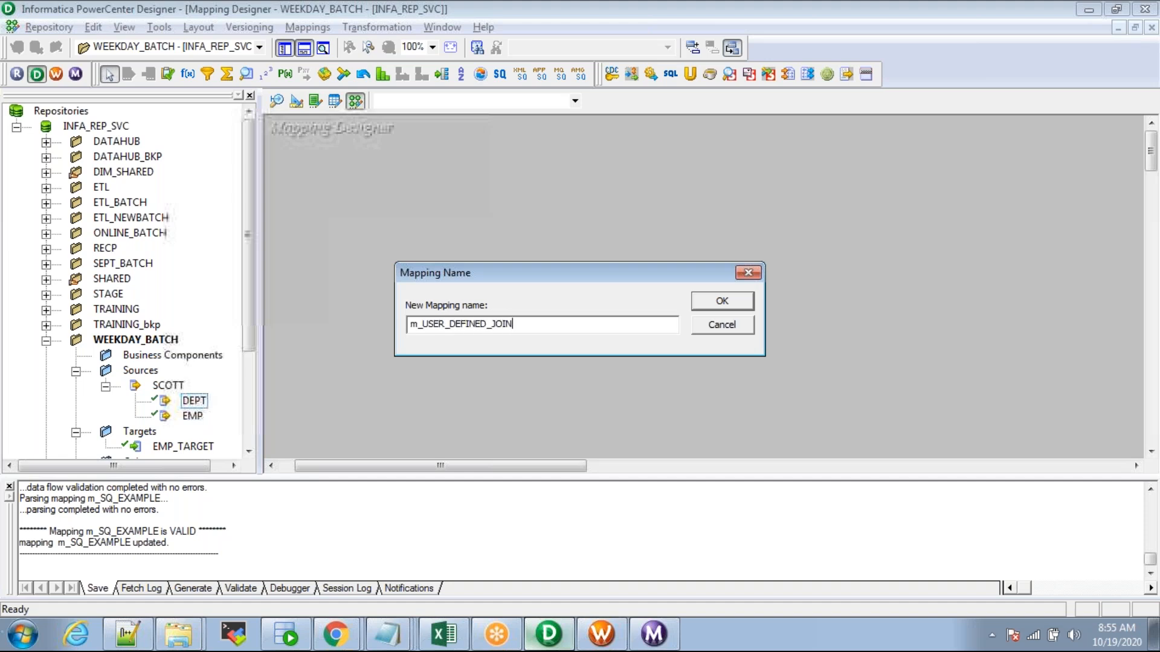
{"action": "key", "text": "Return"}
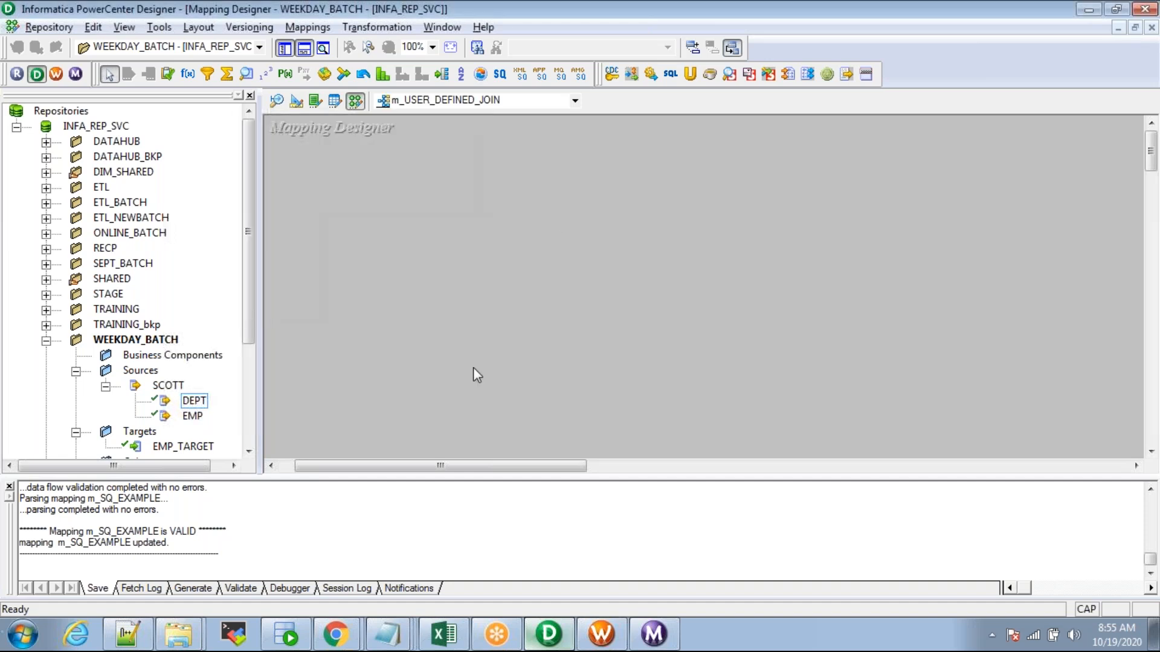
{"action": "left_click_drag", "start_coordinate": [192, 416], "coordinate": [296, 100]}
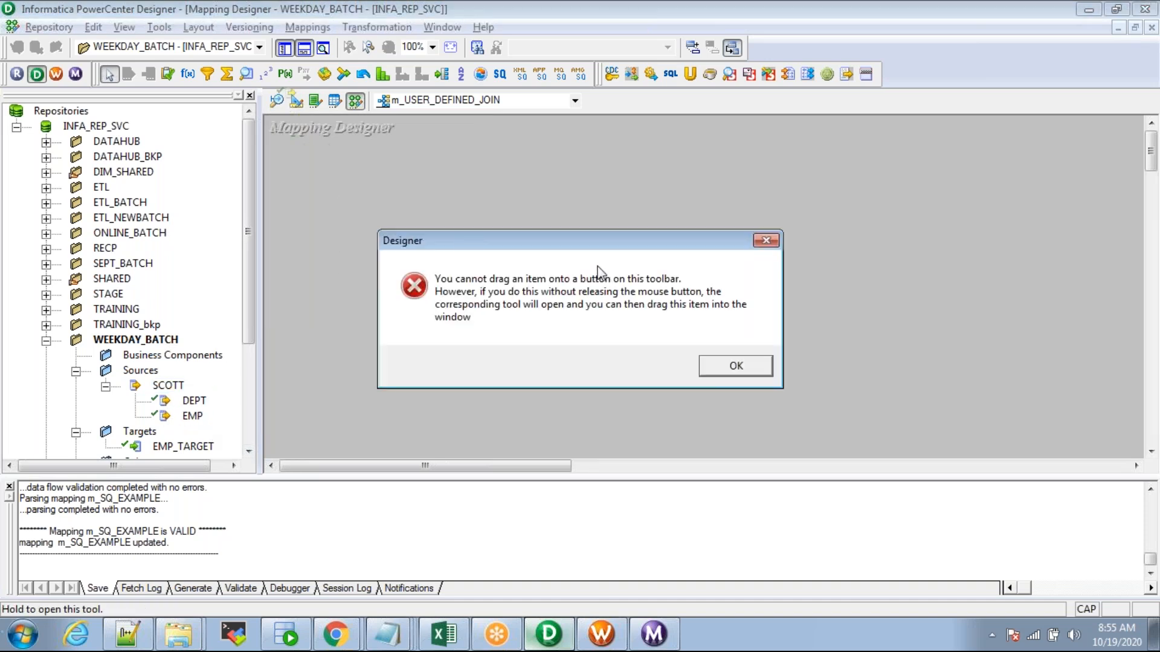
Step: Dismiss the drag error and drop the EMP and DEPT sources onto the mapping canvas
{"action": "left_click", "coordinate": [766, 241]}
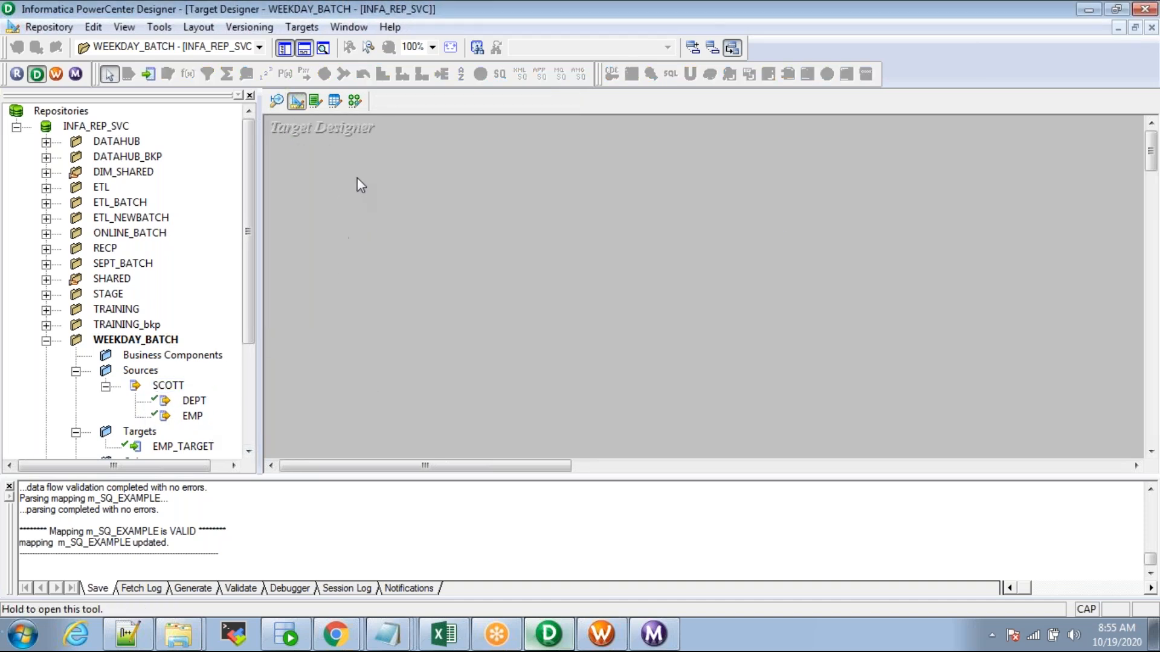
{"action": "left_click", "coordinate": [358, 104]}
{"action": "left_click_drag", "start_coordinate": [192, 416], "coordinate": [303, 224]}
{"action": "left_click_drag", "start_coordinate": [192, 402], "coordinate": [287, 358]}
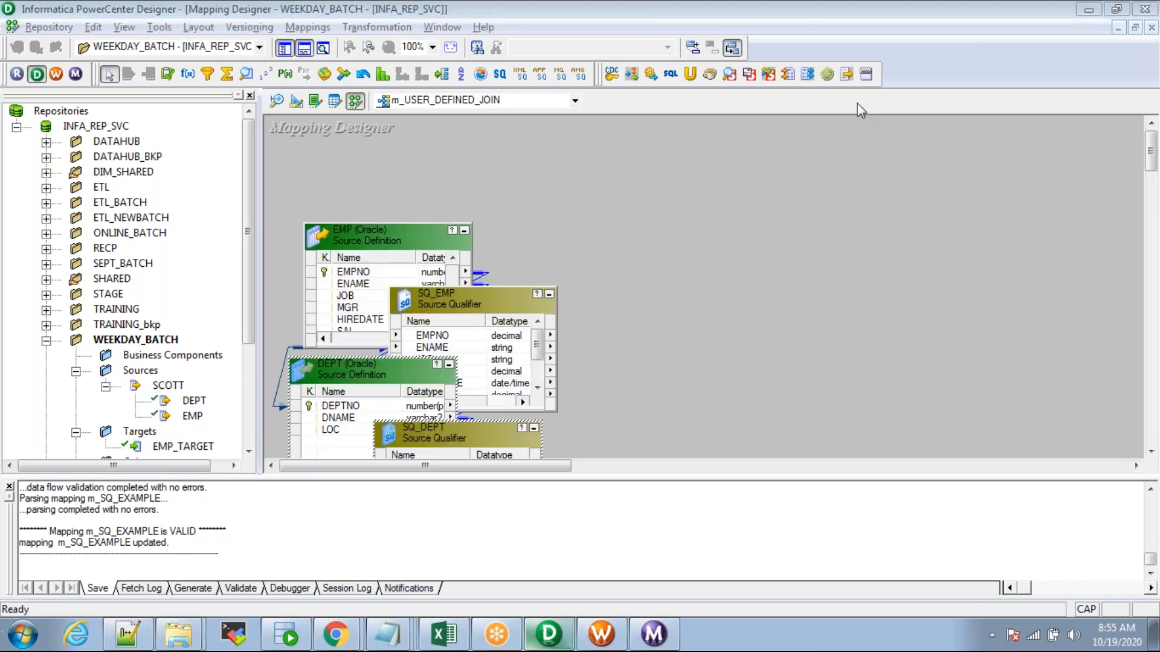
Step: Arrange EMP with SQ_EMP on top and DEPT with SQ_DEPT below it
{"action": "left_click_drag", "start_coordinate": [383, 241], "coordinate": [309, 150]}
{"action": "left_click_drag", "start_coordinate": [441, 307], "coordinate": [594, 150]}
{"action": "left_click", "coordinate": [284, 48]}
{"action": "left_click_drag", "start_coordinate": [145, 370], "coordinate": [52, 310]}
{"action": "left_click_drag", "start_coordinate": [213, 431], "coordinate": [379, 311]}
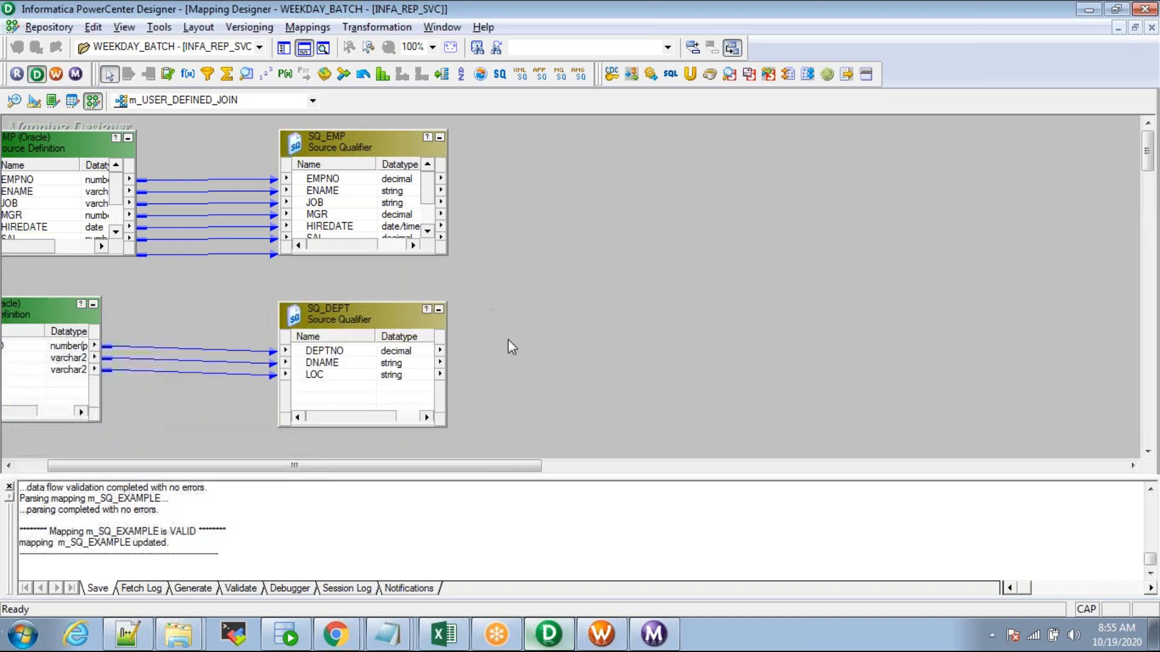
{"action": "left_click", "coordinate": [299, 52]}
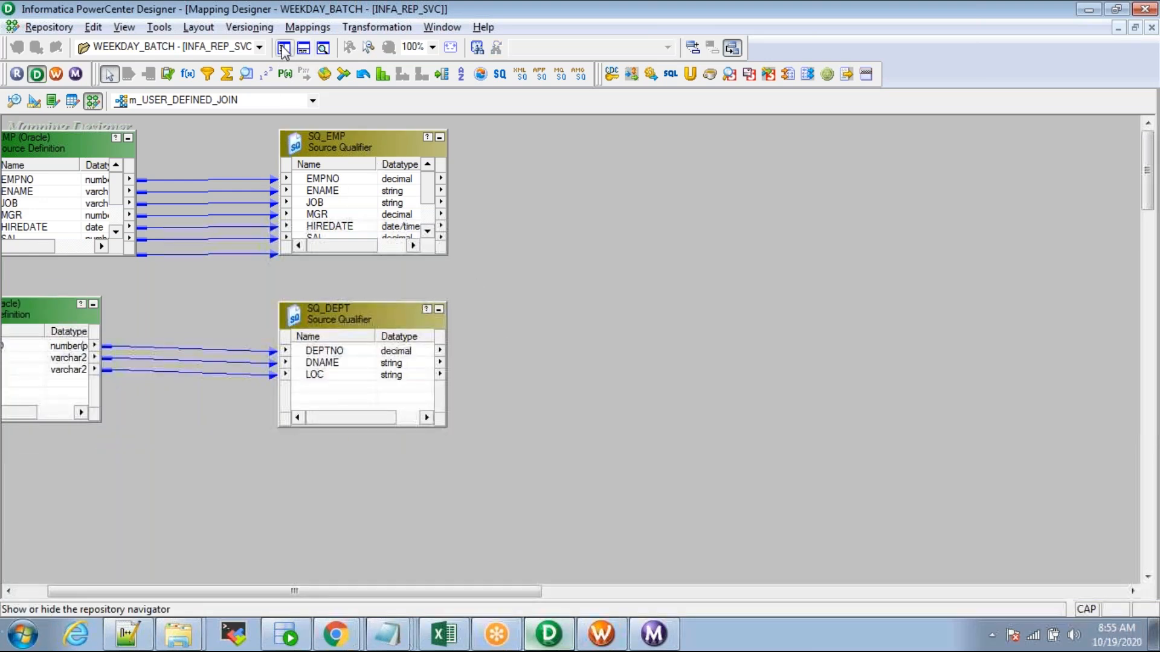
{"action": "left_click", "coordinate": [284, 49]}
Step: Open the TARGET worksheet in SQL Developer and make room for a new statement
{"action": "left_click", "coordinate": [285, 634]}
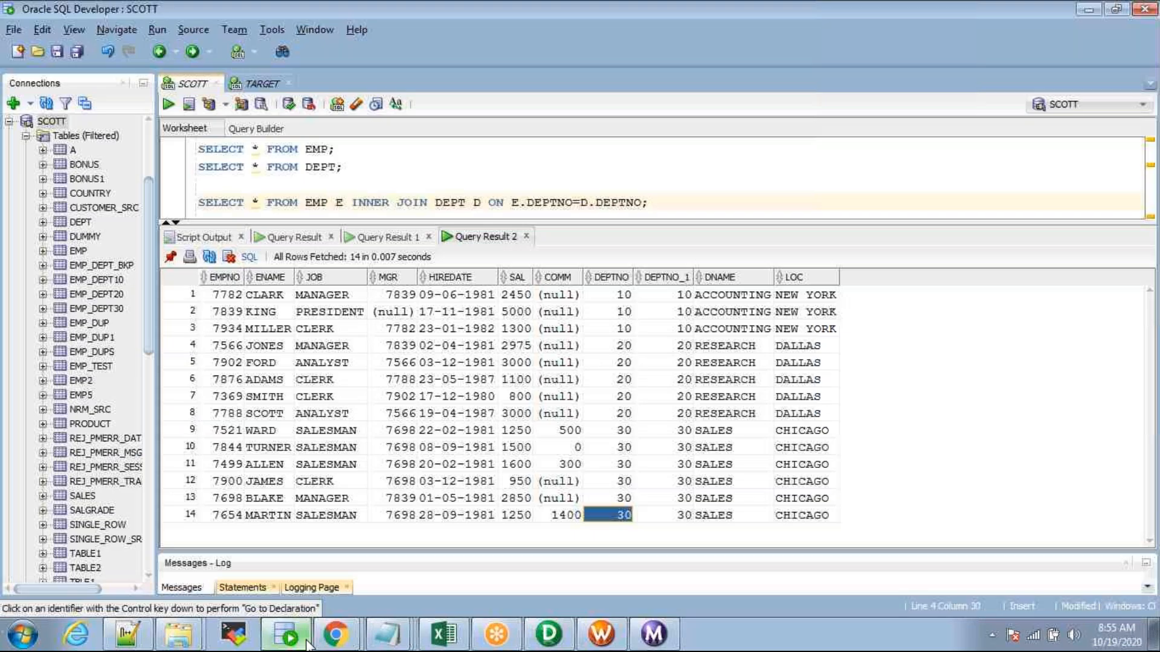
{"action": "left_click", "coordinate": [261, 83]}
{"action": "left_click_drag", "start_coordinate": [428, 200], "coordinate": [428, 288]}
{"action": "left_click", "coordinate": [620, 257]}
{"action": "key", "text": "Return"}
{"action": "key", "text": "Return"}
{"action": "key", "text": "Return"}
{"action": "key", "text": "Return"}
{"action": "key", "text": "Return"}
{"action": "key", "text": "Return"}
{"action": "key", "text": "Return"}
{"action": "key", "text": "Return"}
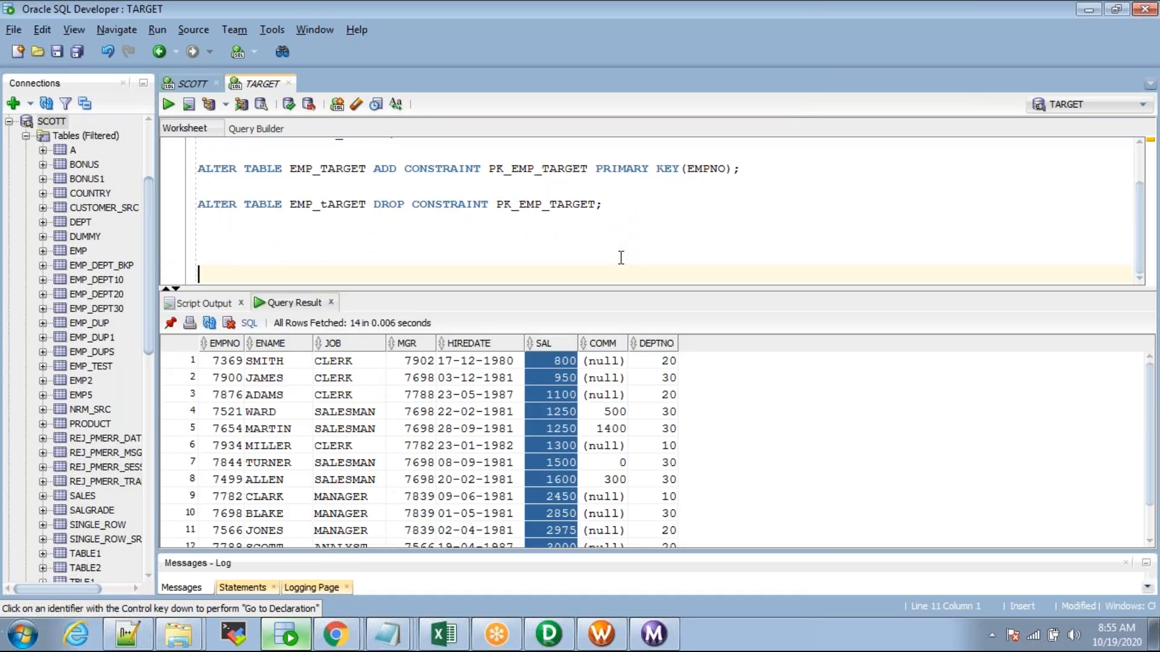
{"action": "left_click", "coordinate": [253, 170]}
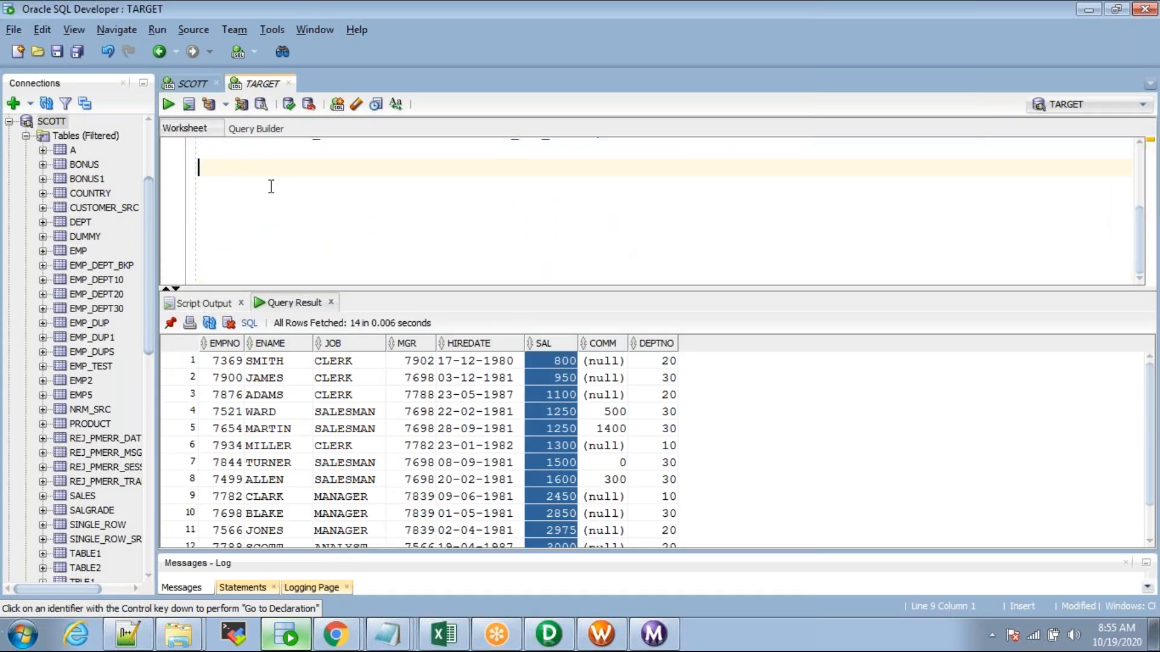
Step: Write CREATE TABLE EMP_DEPT_TBLE AS SELECT * FROM SCOTT.EMP E, SCOTT.DEPT D WHERE 1=2
{"action": "type", "text": "CREATE TABLE EMP_DEPT_"}
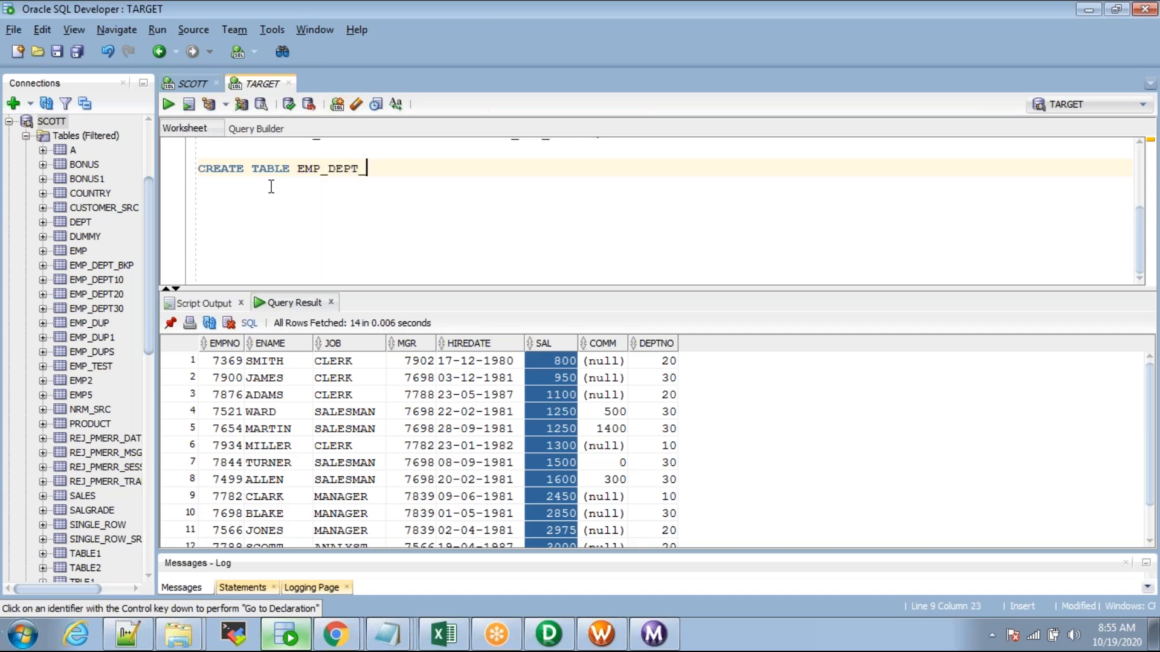
{"action": "type", "text": "TBLE AS SELE"}
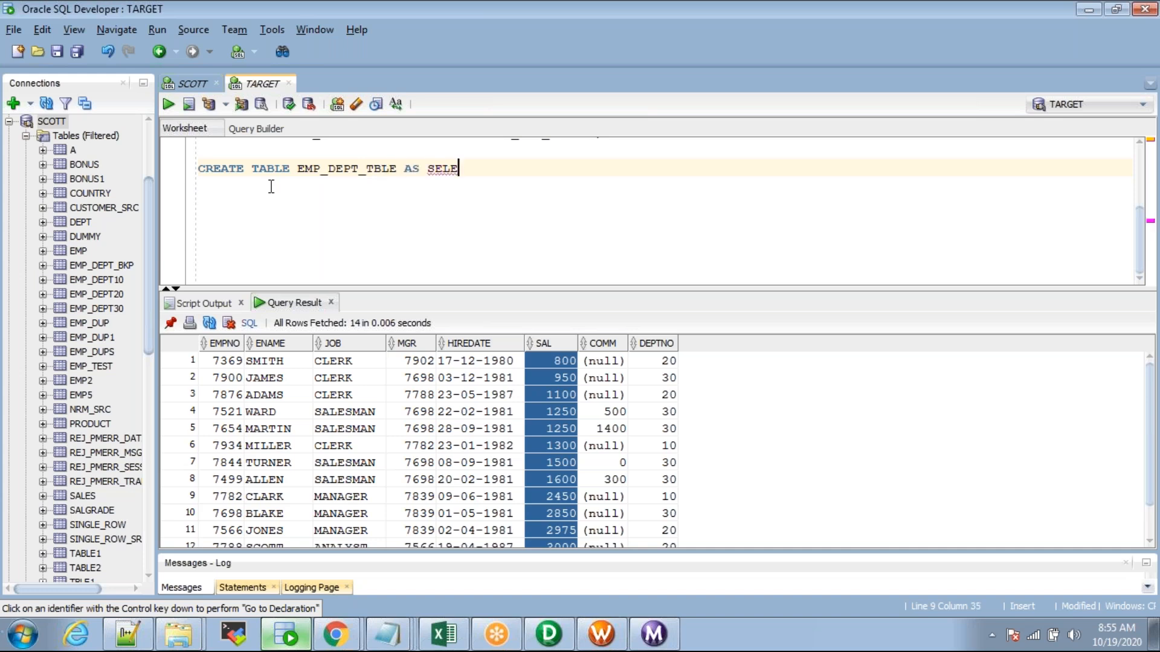
{"action": "type", "text": "CT * FROM "}
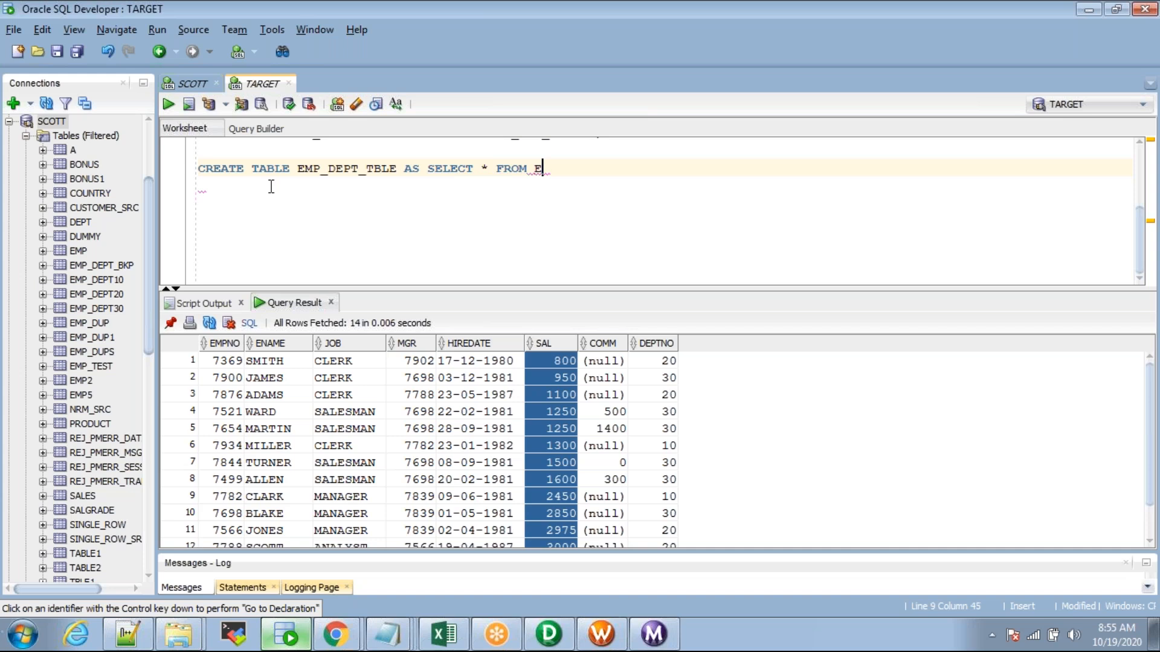
{"action": "type", "text": "SCOTT.EMP E, SCOTT.DEPT"}
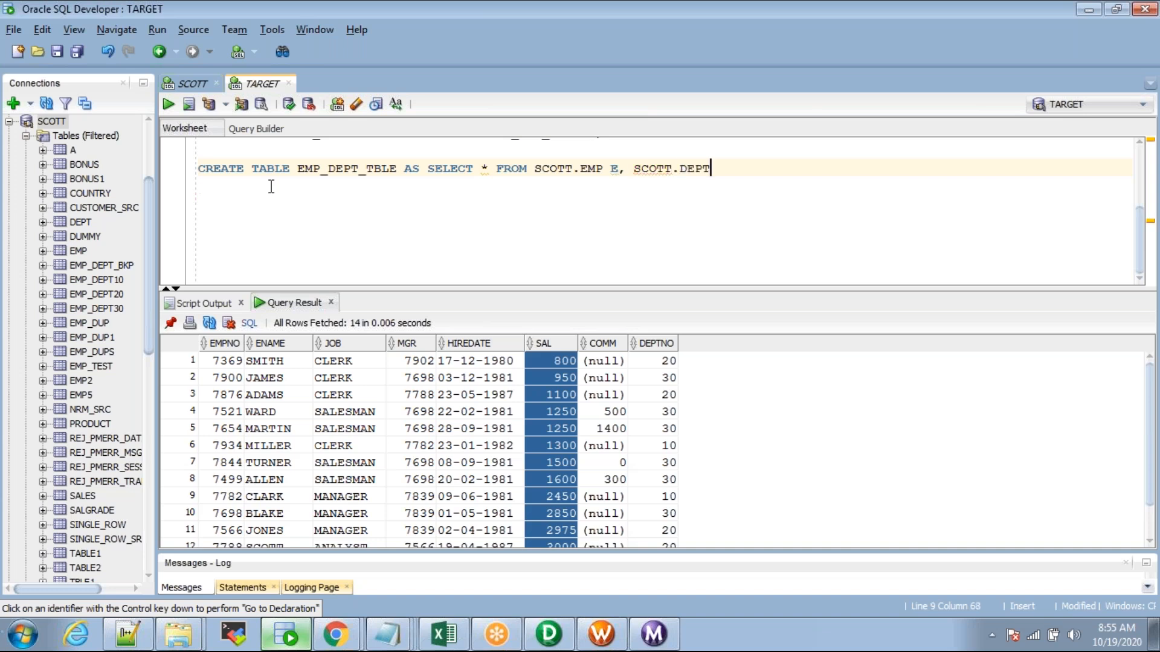
{"action": "type", "text": " D"}
{"action": "key", "text": "Return"}
{"action": "type", "text": "WHERE 1-=1"}
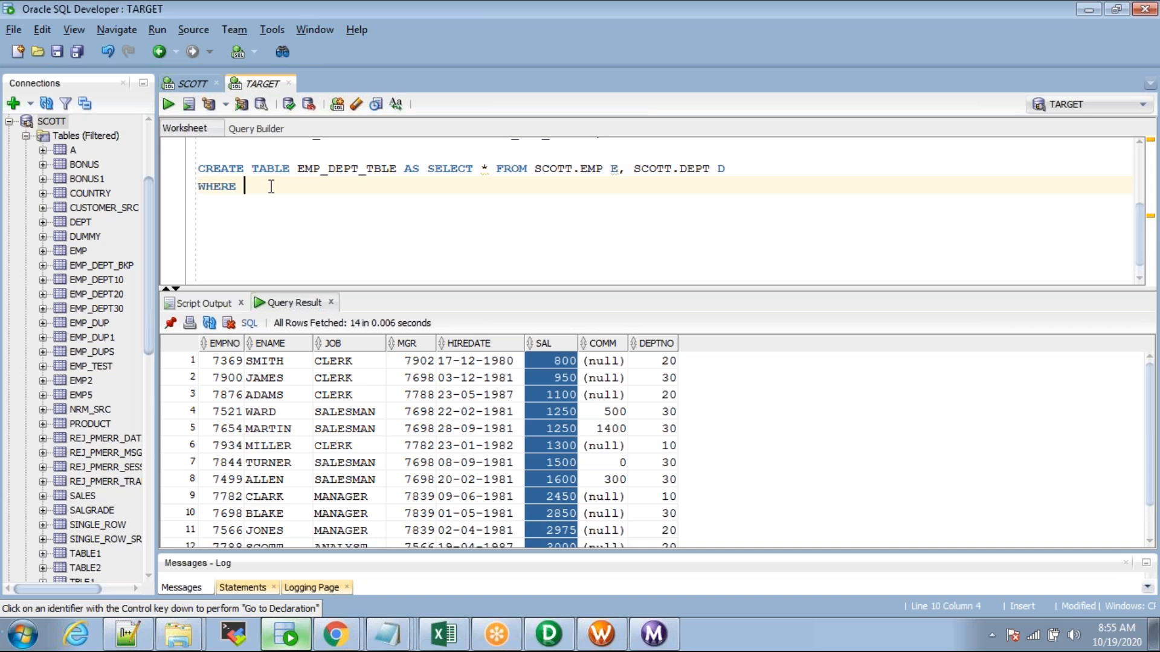
{"action": "key", "text": "BackSpace"}
{"action": "key", "text": "BackSpace"}
{"action": "key", "text": "BackSpace"}
{"action": "type", "text": "=2"}
Step: Change the select list to E.*,D.DNAME,D.LOC and put FROM and WHERE on one line
{"action": "left_click", "coordinate": [482, 169]}
{"action": "type", "text": "E."}
{"action": "key", "text": "Right"}
{"action": "type", "text": ",D."}
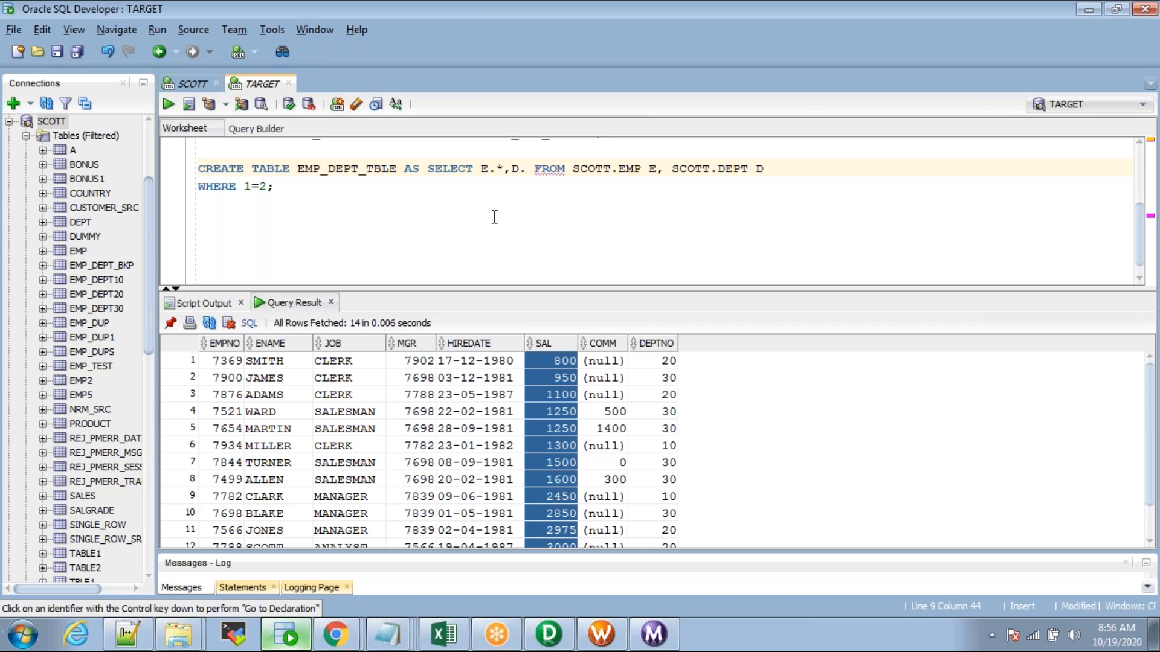
{"action": "type", "text": "DNAME"}
{"action": "type", "text": ",D. FROM"}
{"action": "key", "text": "BackSpace"}
{"action": "type", "text": "D."}
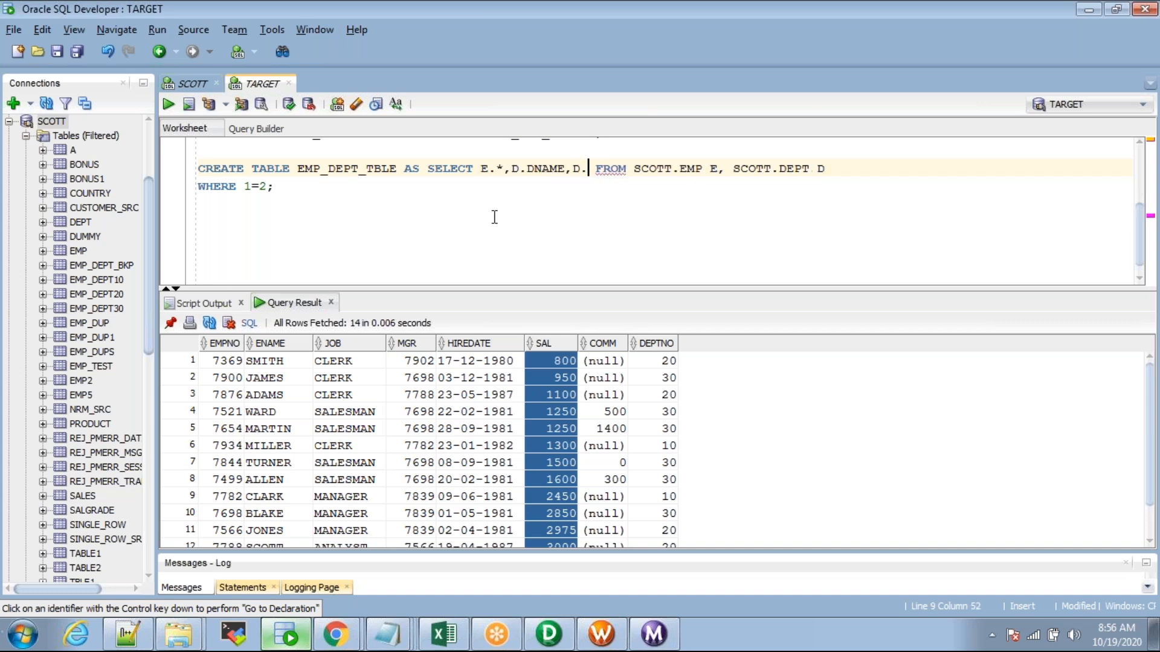
{"action": "type", "text": "LOC"}
{"action": "left_click", "coordinate": [618, 169]}
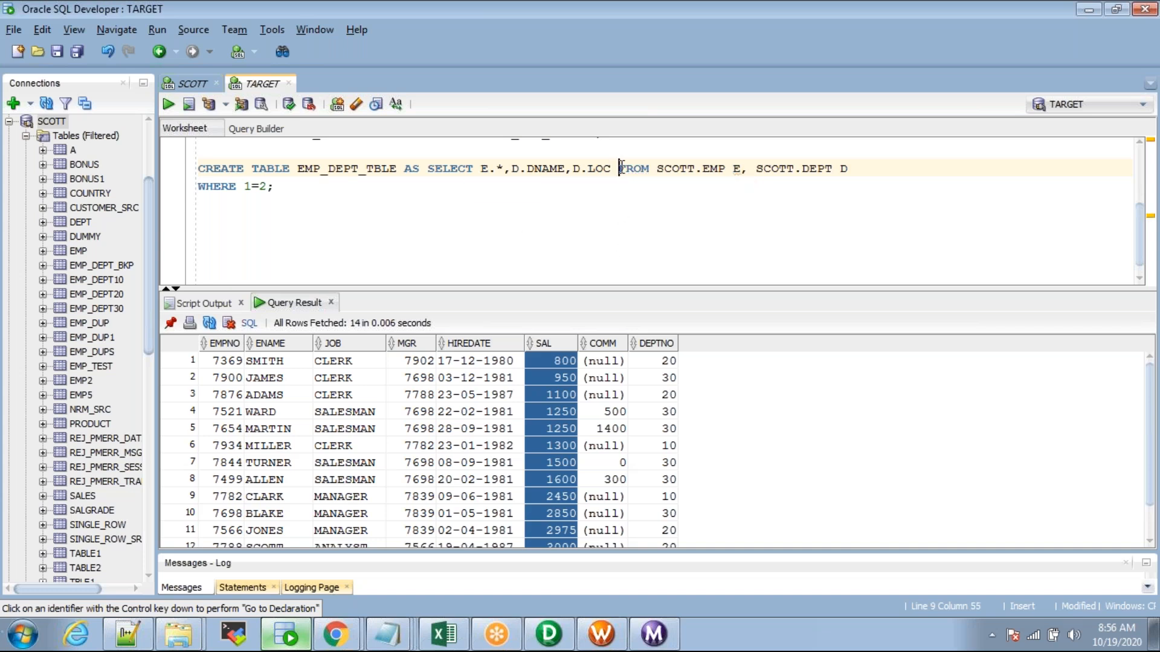
{"action": "key", "text": "Return"}
{"action": "key", "text": "End"}
{"action": "key", "text": "Delete"}
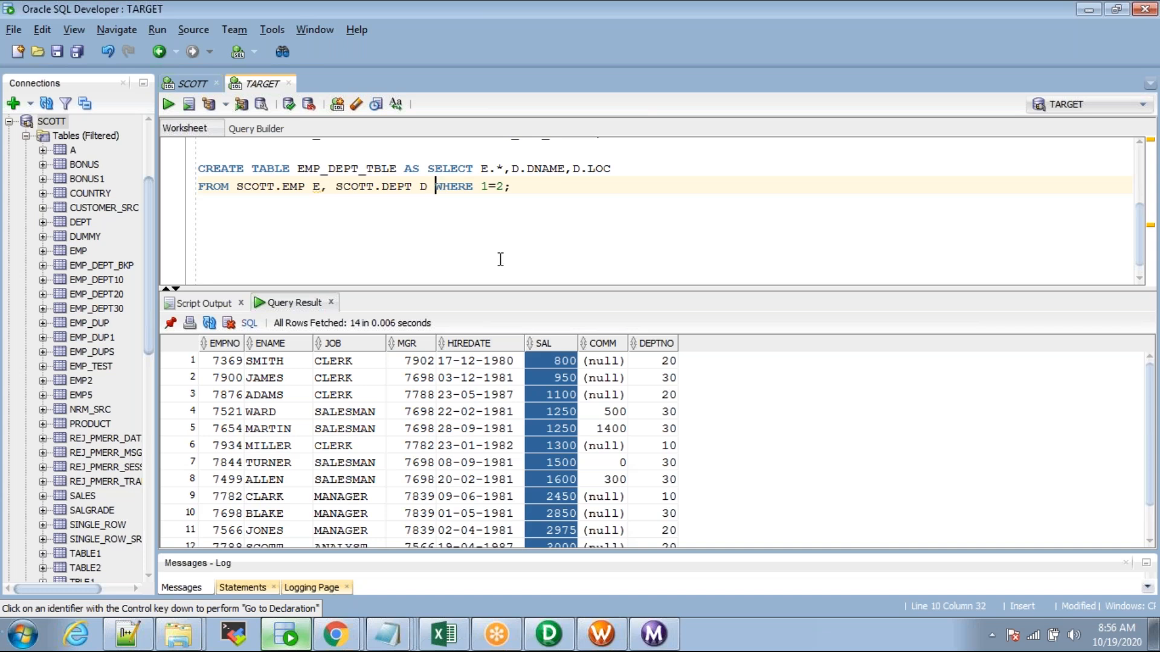
Step: Trim the table name from EMP_DEPT_TBLE to EMP_DEPT
{"action": "left_click", "coordinate": [387, 168]}
{"action": "key", "text": "BackSpace"}
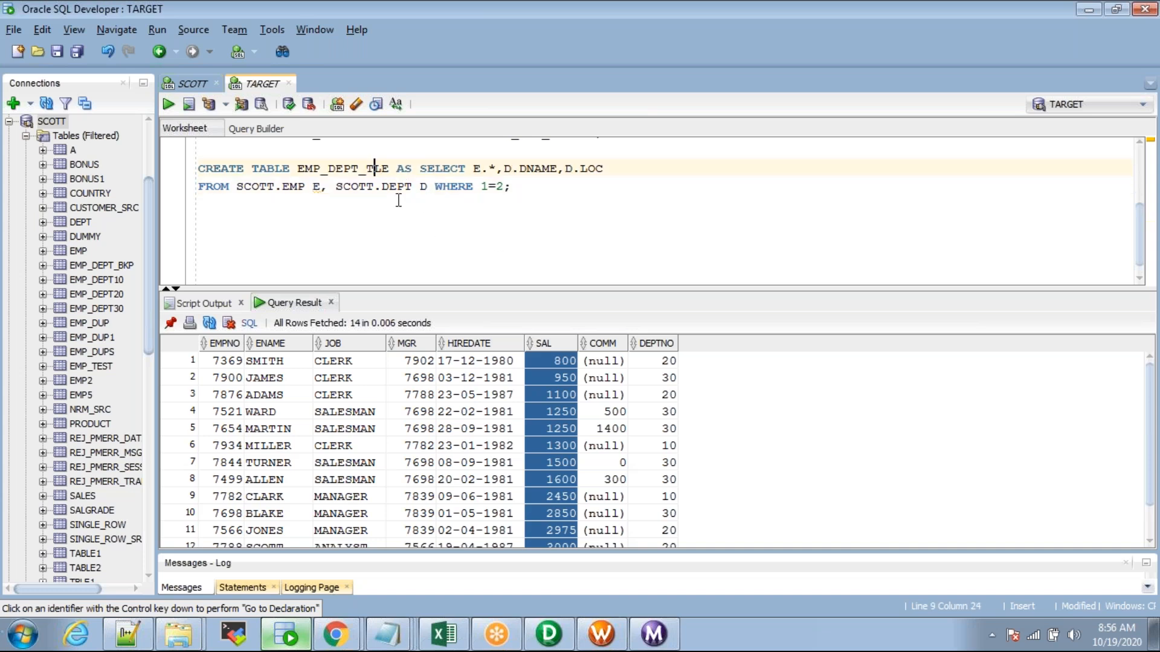
{"action": "key", "text": "BackSpace"}
{"action": "key", "text": "BackSpace"}
{"action": "key", "text": "BackSpace"}
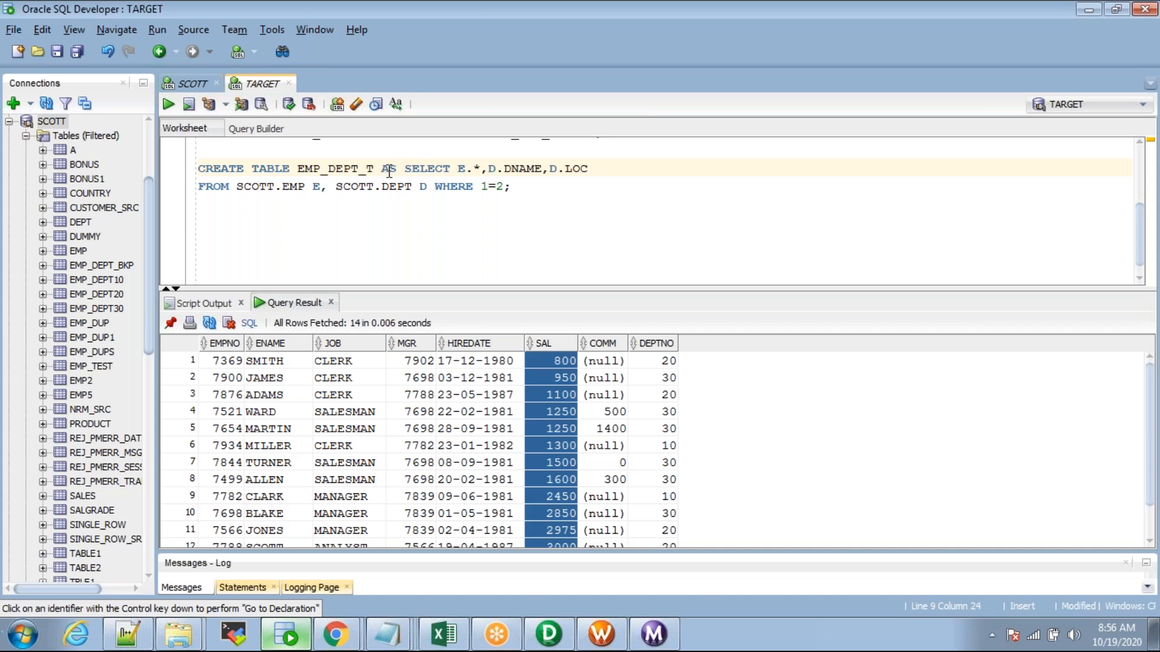
{"action": "key", "text": "BackSpace"}
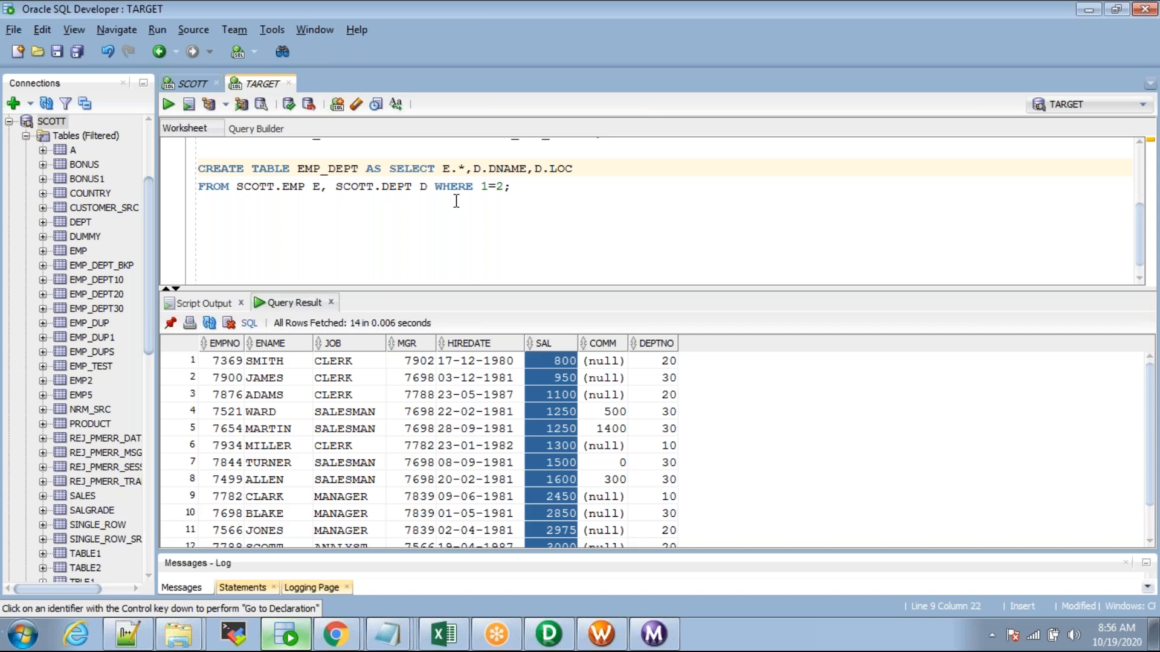
{"action": "double_click", "coordinate": [332, 174]}
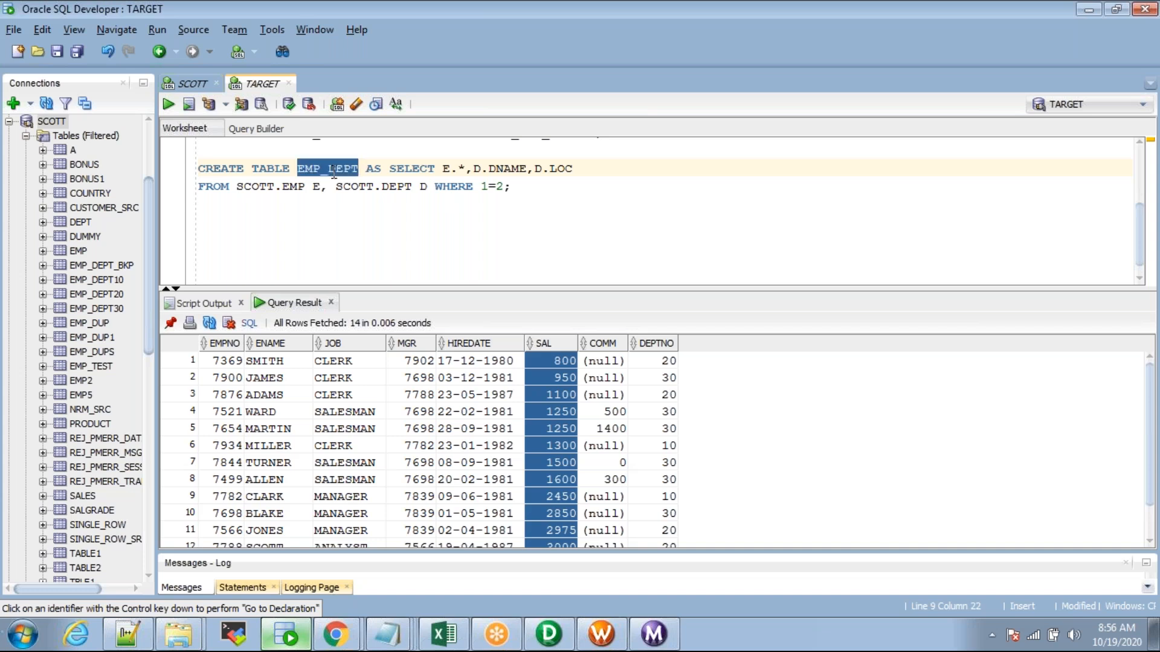
Step: Write DROP TABLE EMP_DEPT; and run it with F5 to drop the old table
{"action": "left_click", "coordinate": [218, 153]}
{"action": "type", "text": "DRO PTAB"}
{"action": "key", "text": "BackSpace"}
{"action": "key", "text": "BackSpace"}
{"action": "key", "text": "BackSpace"}
{"action": "key", "text": "BackSpace"}
{"action": "key", "text": "BackSpace"}
{"action": "key", "text": "BackSpace"}
{"action": "key", "text": "BackSpace"}
{"action": "key", "text": "BackSpace"}
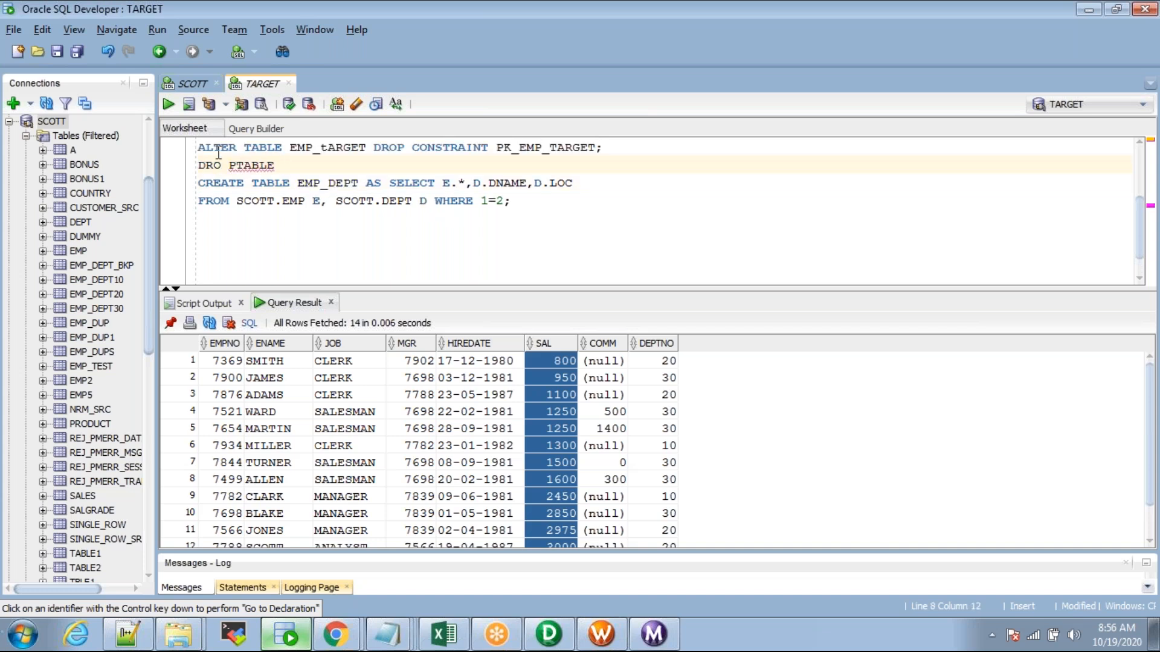
{"action": "type", "text": "P TABLE EMP_DEPT;"}
{"action": "key", "text": "Left"}
{"action": "key", "text": "F5"}
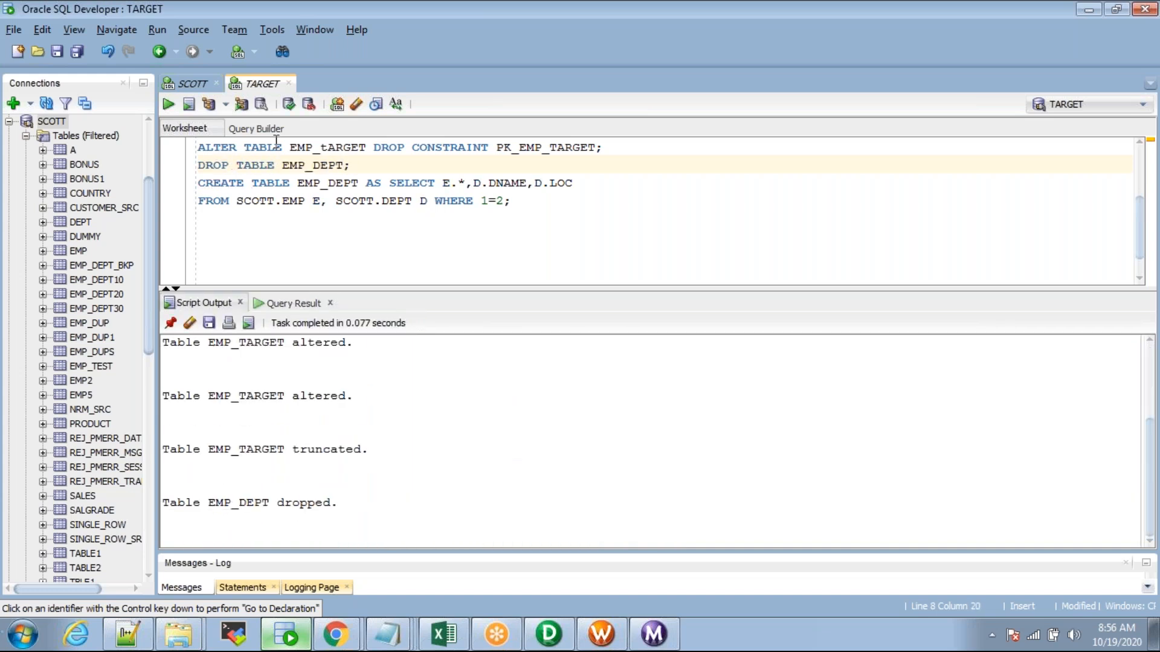
Step: Delete the DROP TABLE statement from the worksheet
{"action": "left_click_drag", "start_coordinate": [352, 166], "coordinate": [142, 154]}
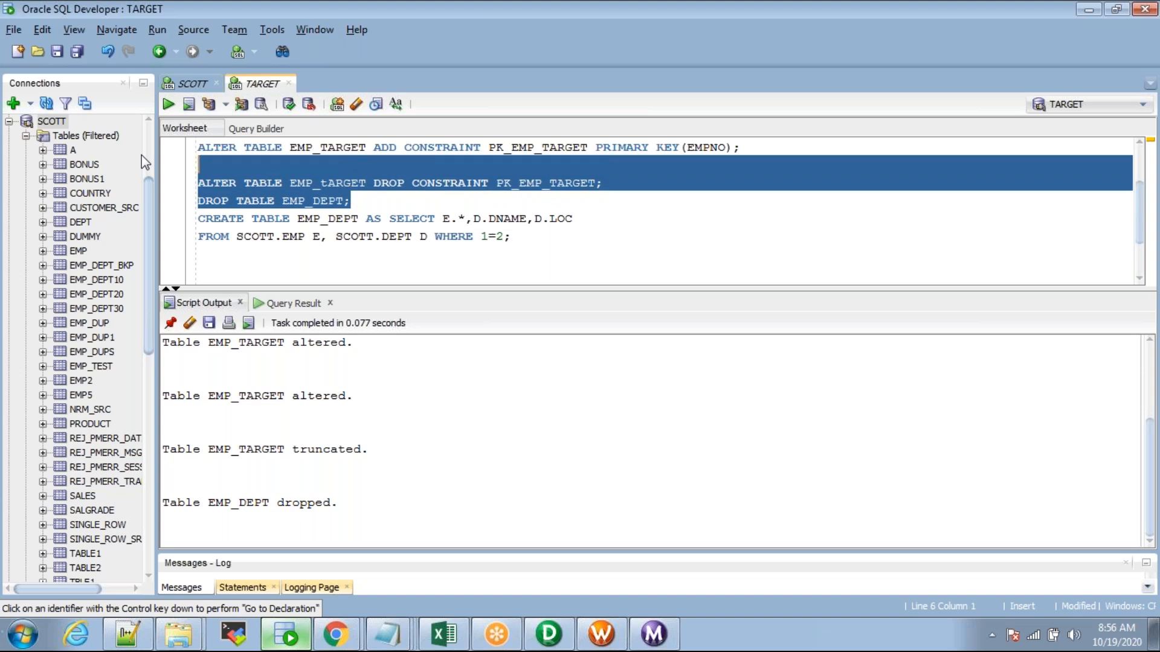
{"action": "left_click_drag", "start_coordinate": [362, 201], "coordinate": [198, 201]}
{"action": "key", "text": "Delete"}
{"action": "scroll", "coordinate": [218, 202], "scroll_direction": "down", "scroll_amount": 2}
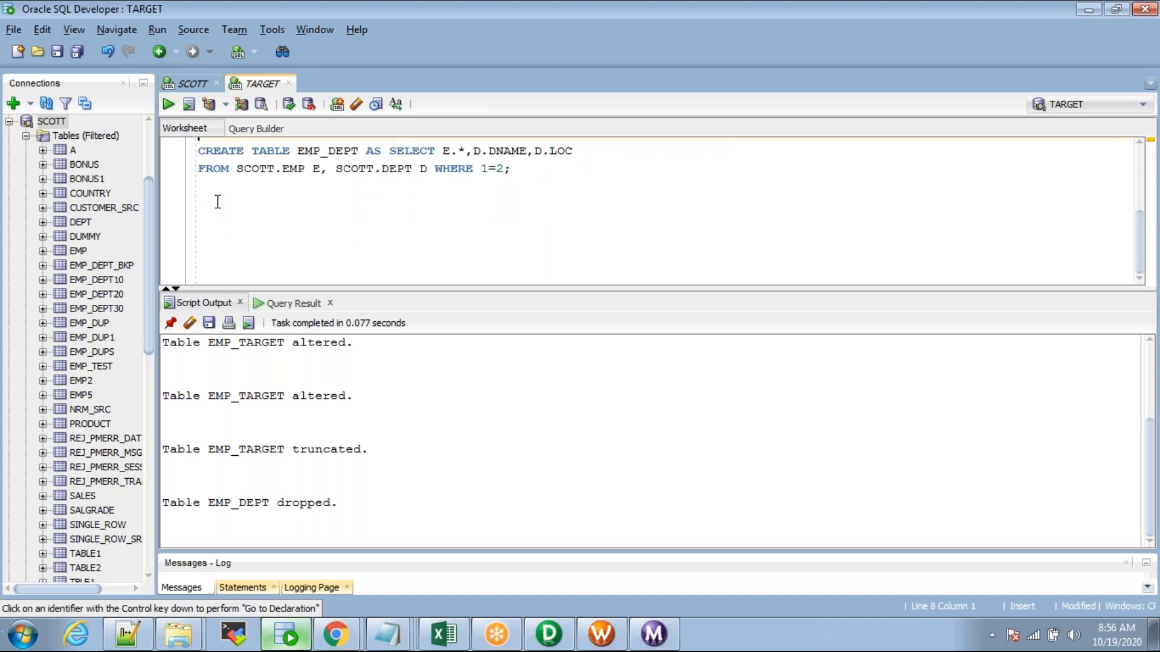
{"action": "scroll", "coordinate": [330, 159], "scroll_direction": "up", "scroll_amount": 1}
Step: Highlight the EMP_DEPT name, the EMP source and the DNAME, LOC columns in the statement
{"action": "double_click", "coordinate": [329, 163]}
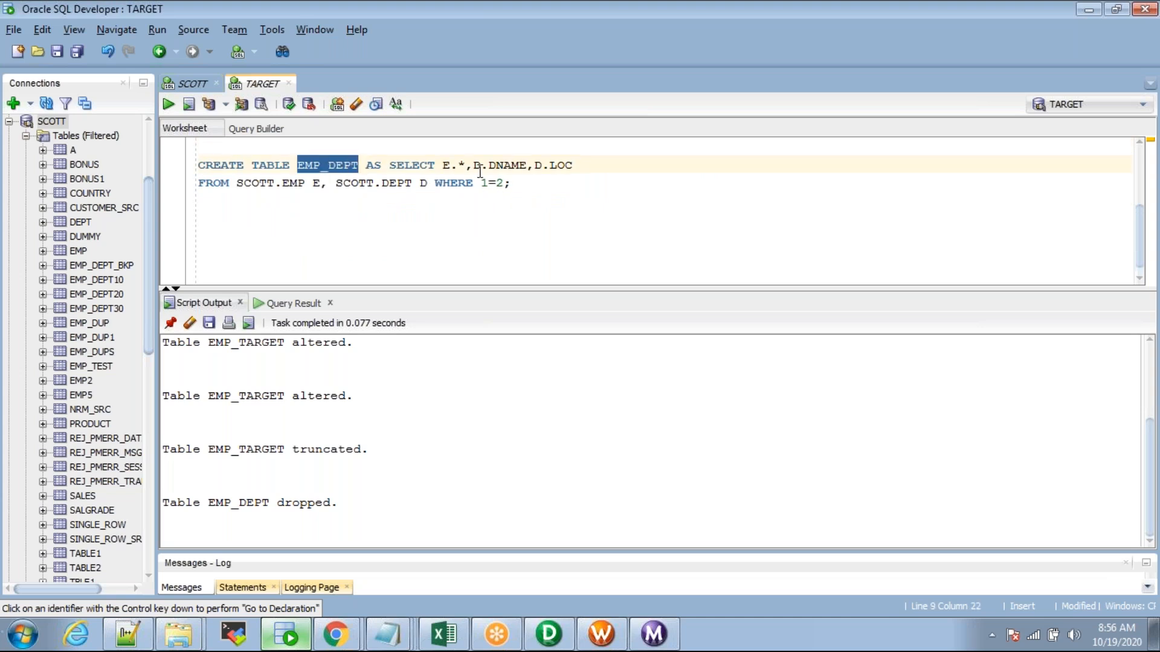
{"action": "left_click", "coordinate": [465, 168]}
{"action": "double_click", "coordinate": [289, 187]}
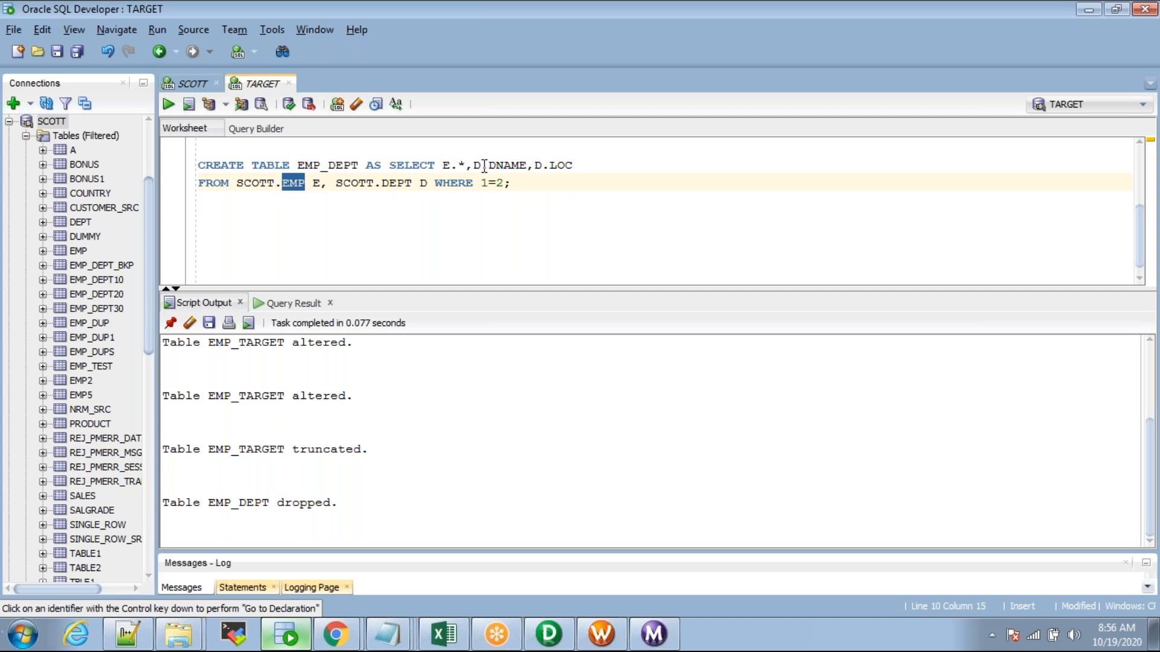
{"action": "left_click_drag", "start_coordinate": [473, 165], "coordinate": [576, 160]}
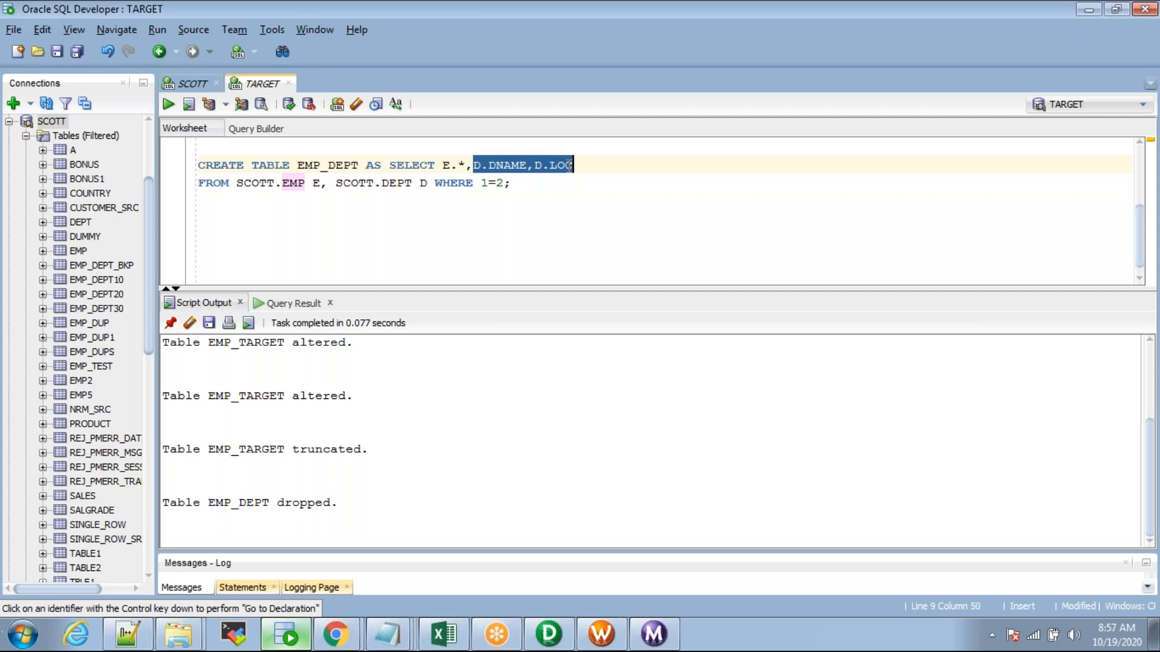
{"action": "left_click", "coordinate": [564, 164]}
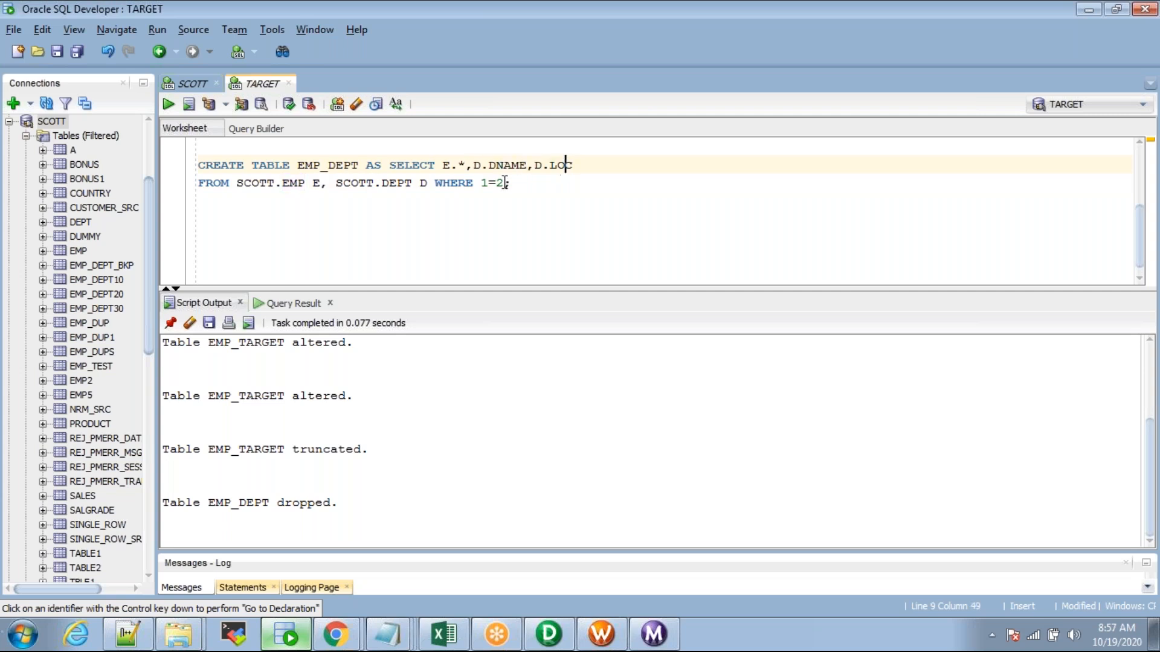
{"action": "double_click", "coordinate": [291, 183]}
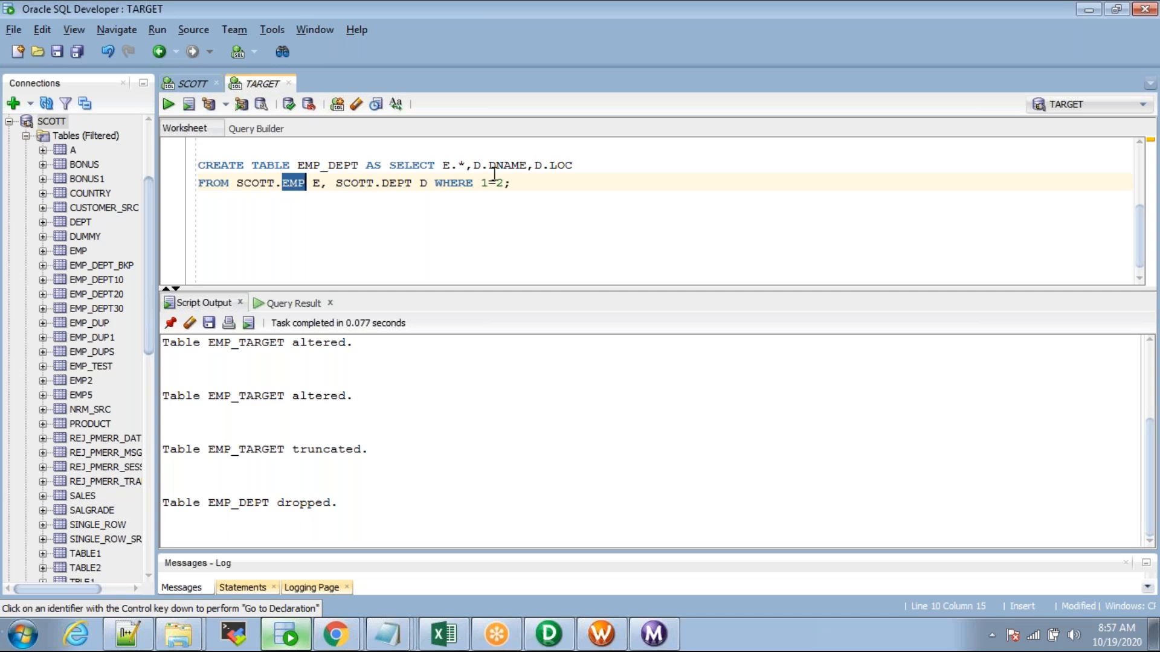
{"action": "left_click", "coordinate": [464, 165]}
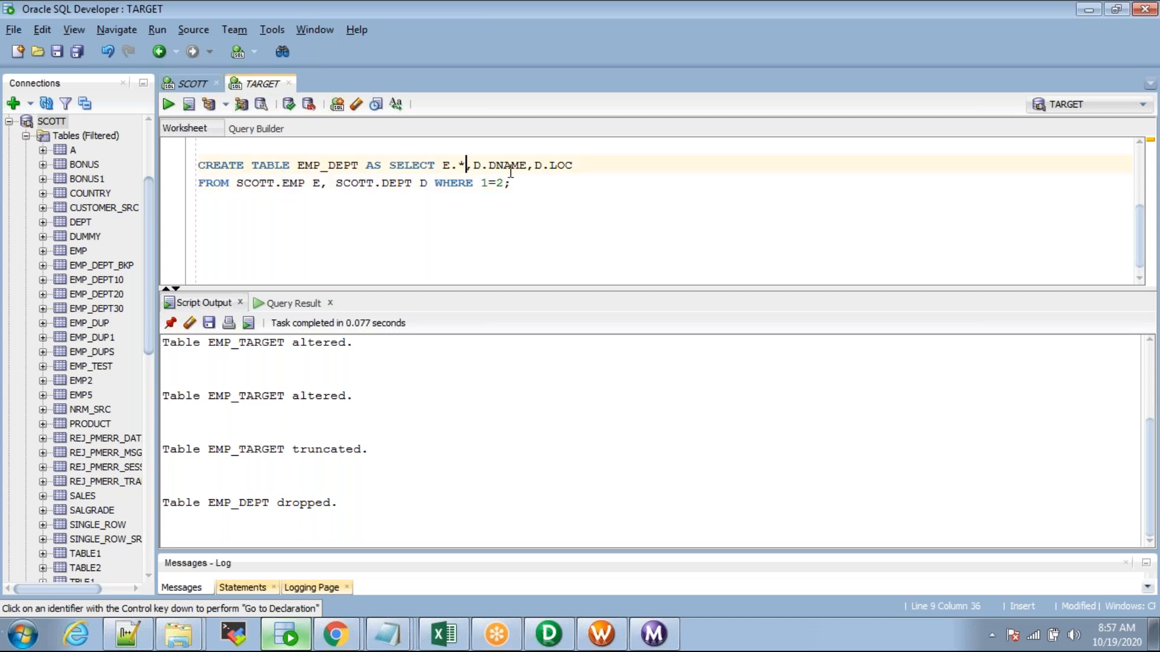
Step: Highlight E.* and WHERE 1=2, then select the whole CREATE TABLE statement
{"action": "left_click", "coordinate": [342, 165]}
{"action": "left_click_drag", "start_coordinate": [199, 165], "coordinate": [511, 185]}
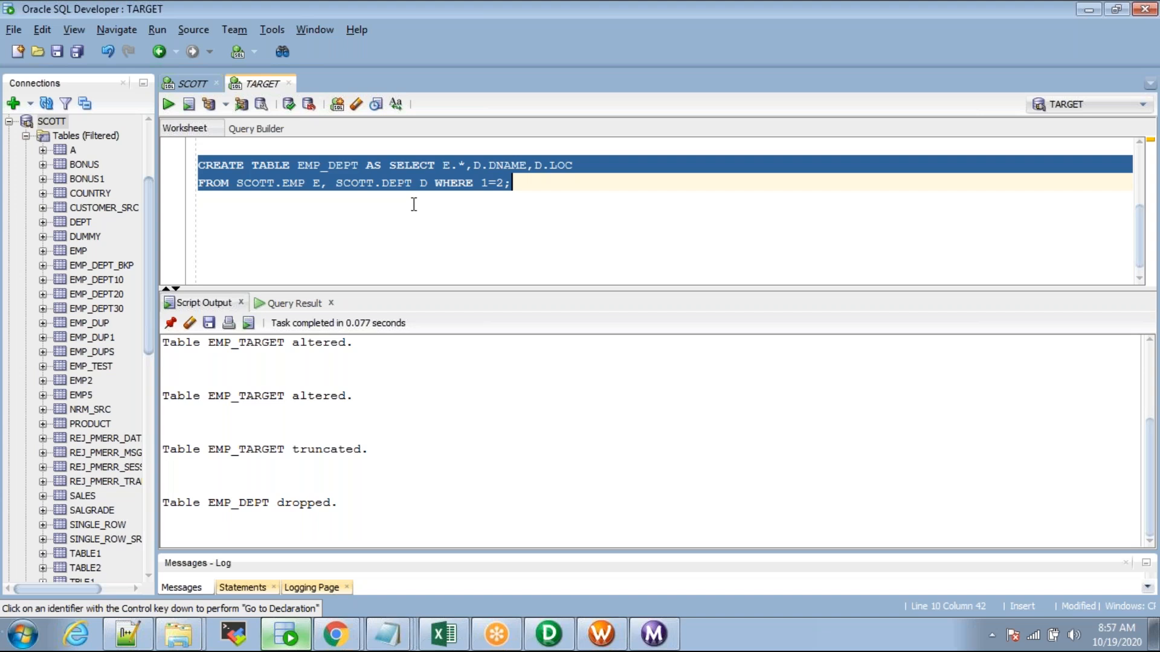
{"action": "double_click", "coordinate": [342, 167]}
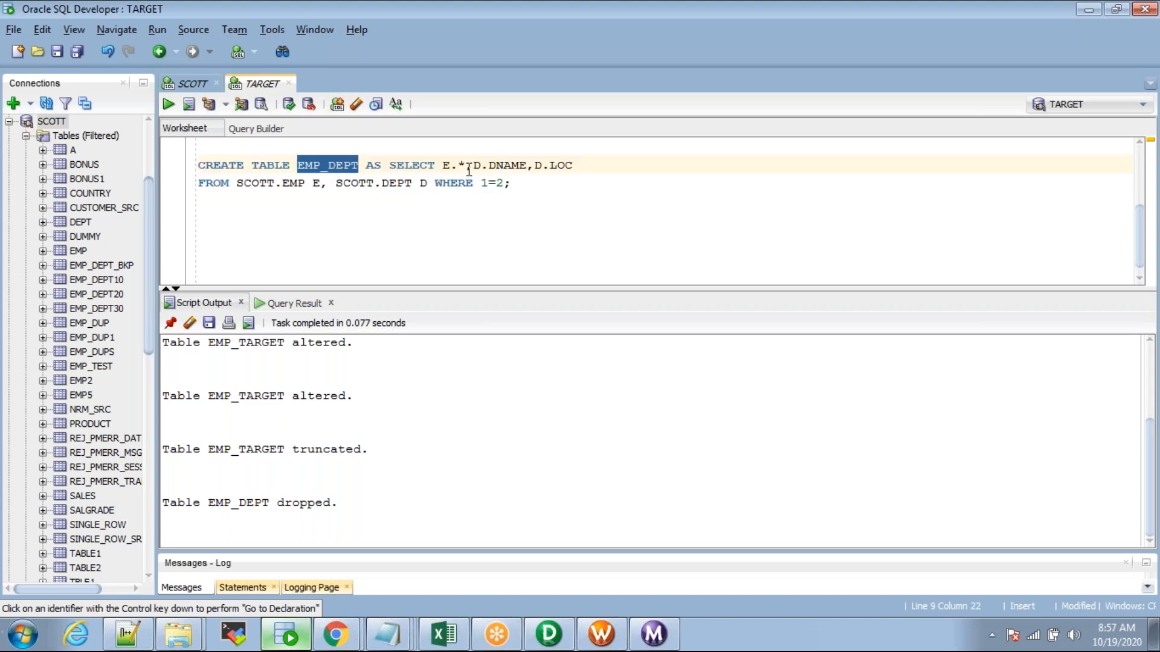
{"action": "left_click_drag", "start_coordinate": [469, 164], "coordinate": [450, 165]}
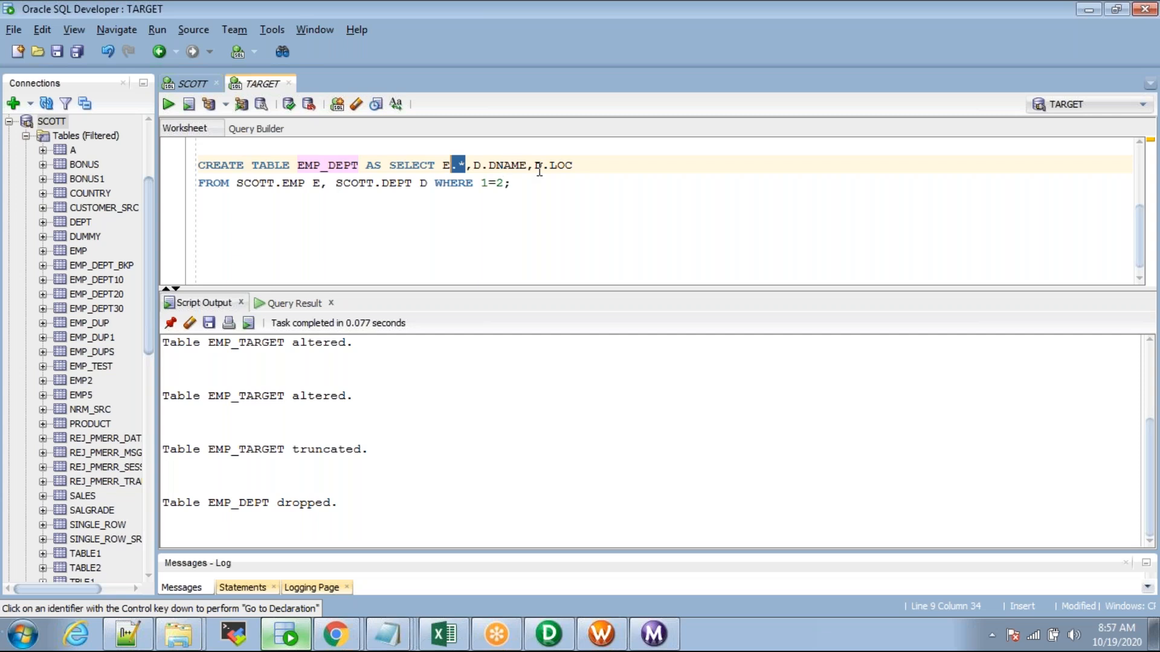
{"action": "left_click_drag", "start_coordinate": [512, 182], "coordinate": [291, 183]}
{"action": "left_click_drag", "start_coordinate": [513, 182], "coordinate": [435, 182]}
{"action": "left_click_drag", "start_coordinate": [514, 183], "coordinate": [198, 165]}
Step: Run the CREATE TABLE statement and query SELECT * FROM EMP_DEPT; to view its columns
{"action": "left_click", "coordinate": [169, 105]}
{"action": "type", "text": "SELECT * FROM EMP_DEPT;"}
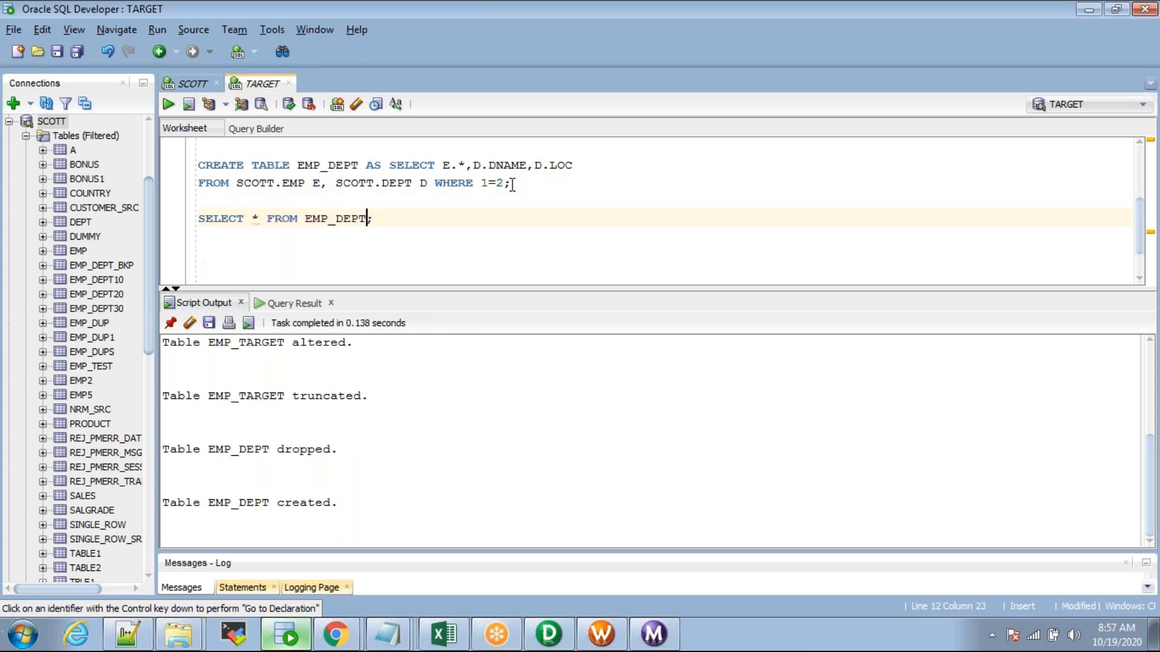
{"action": "left_click", "coordinate": [168, 104]}
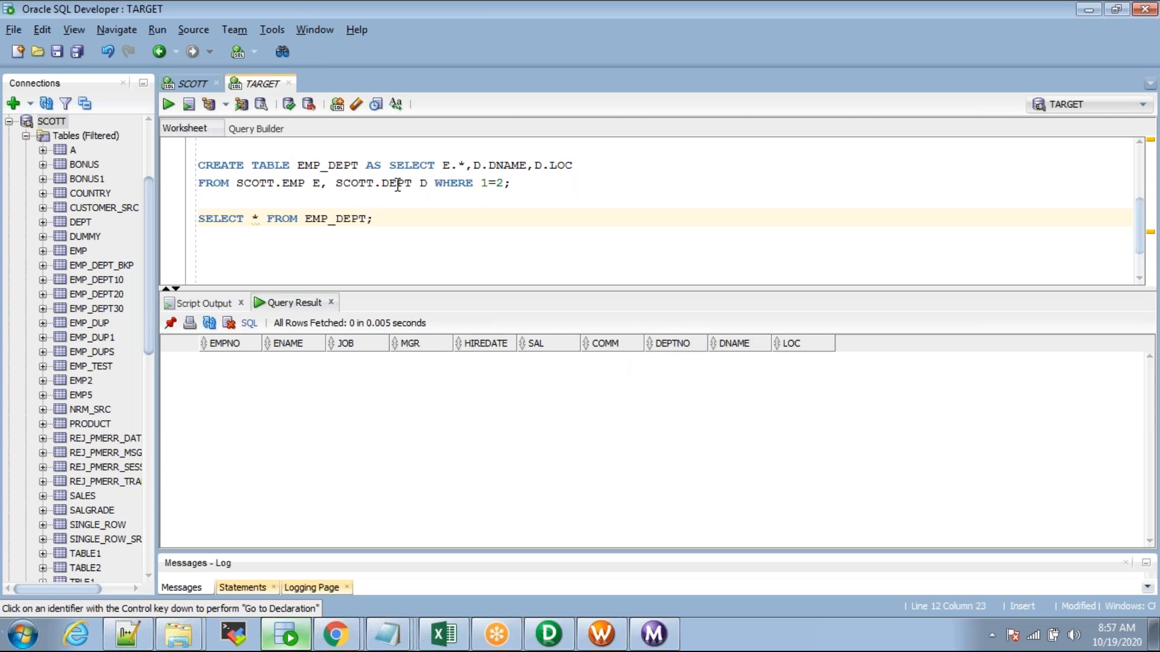
Step: Add a D_DEPTNO NUMBER column with ALTER TABLE and re-run the SELECT to confirm it
{"action": "key", "text": "Return"}
{"action": "type", "text": "ALTER TABLE"}
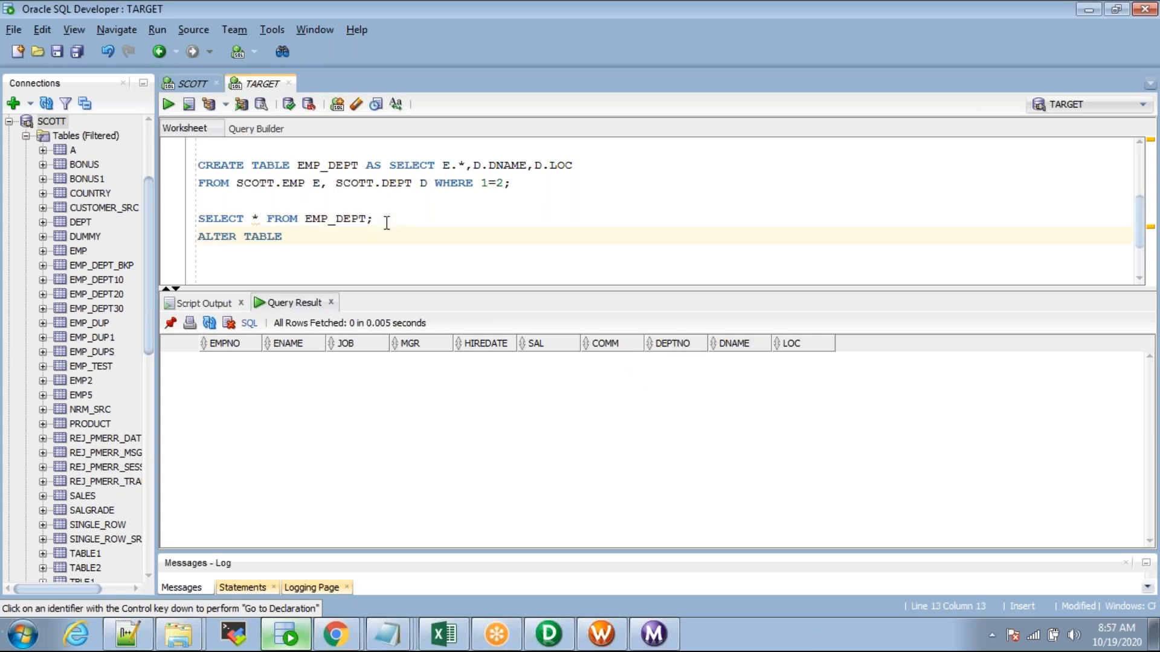
{"action": "type", "text": " EMP_dEPT ADD D_DEPTNO"}
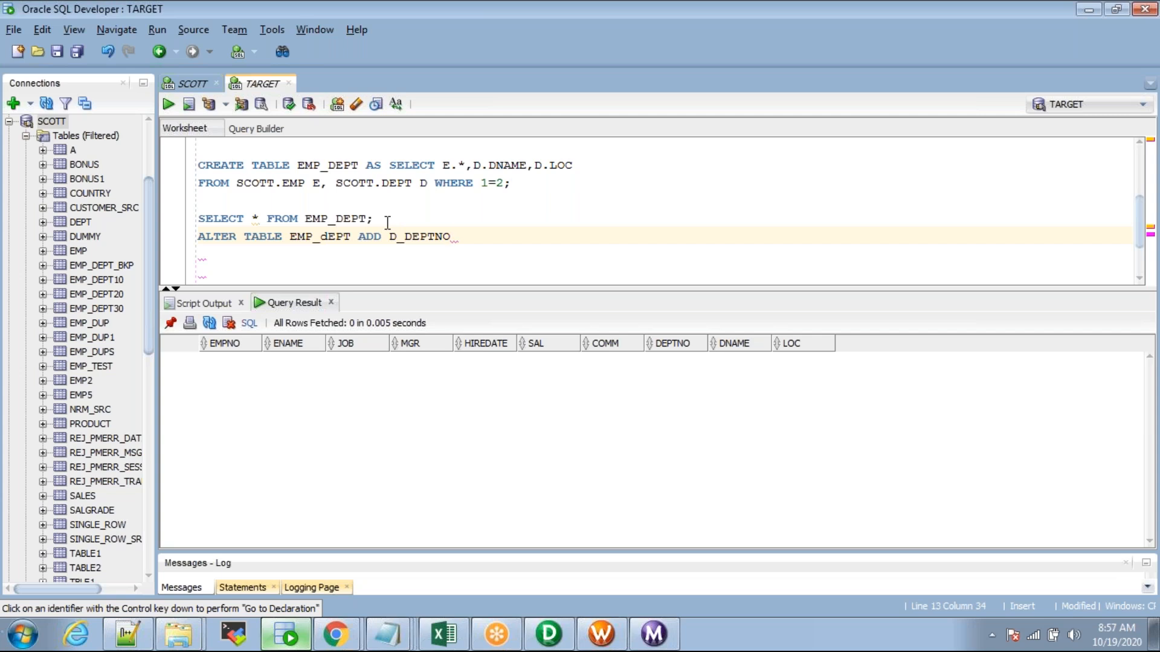
{"action": "type", "text": " NUMBER;"}
{"action": "triple_click", "coordinate": [462, 237]}
{"action": "key", "text": "F5"}
{"action": "left_click", "coordinate": [365, 219]}
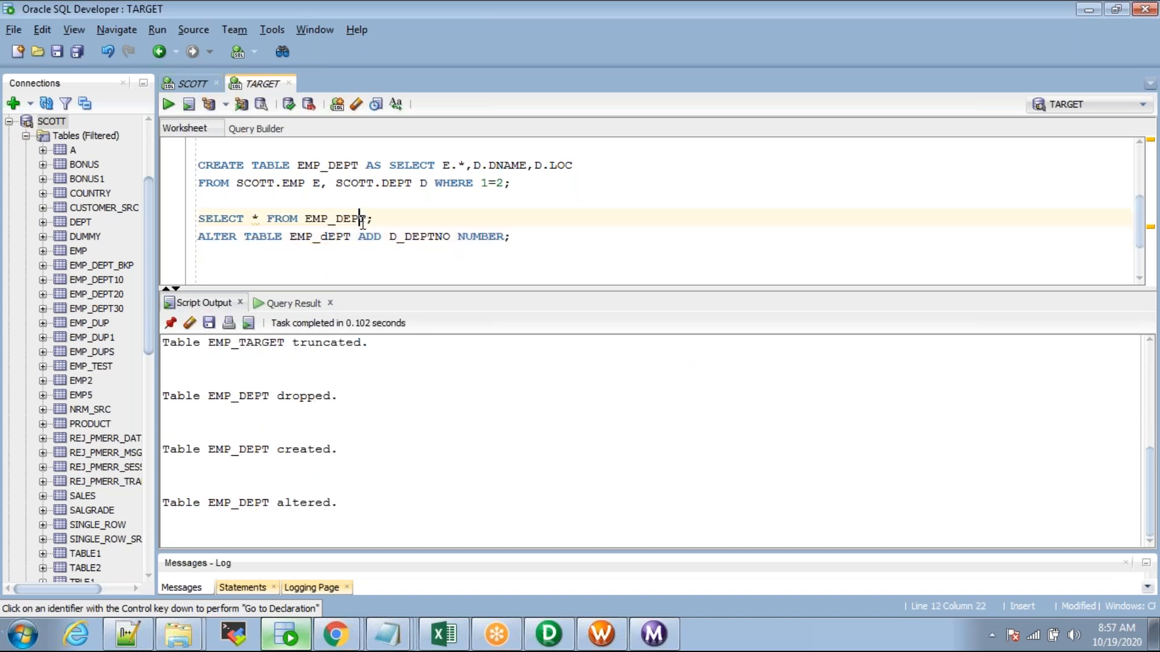
{"action": "triple_click", "coordinate": [363, 219]}
{"action": "key", "text": "ctrl+Return"}
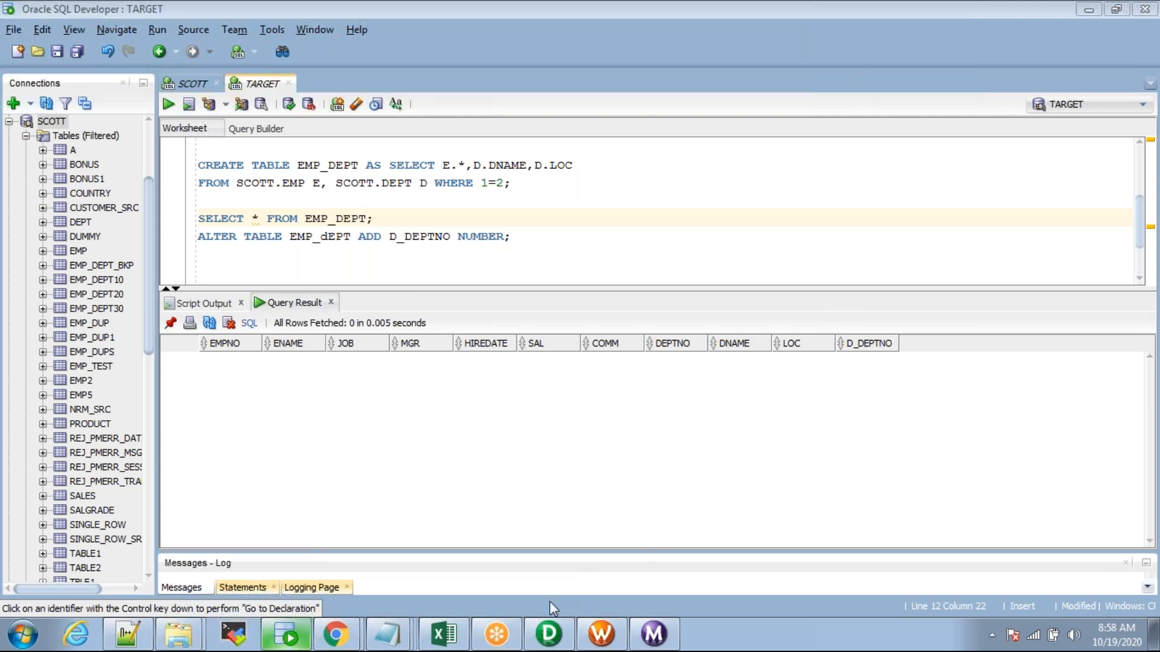
{"action": "left_click", "coordinate": [550, 633]}
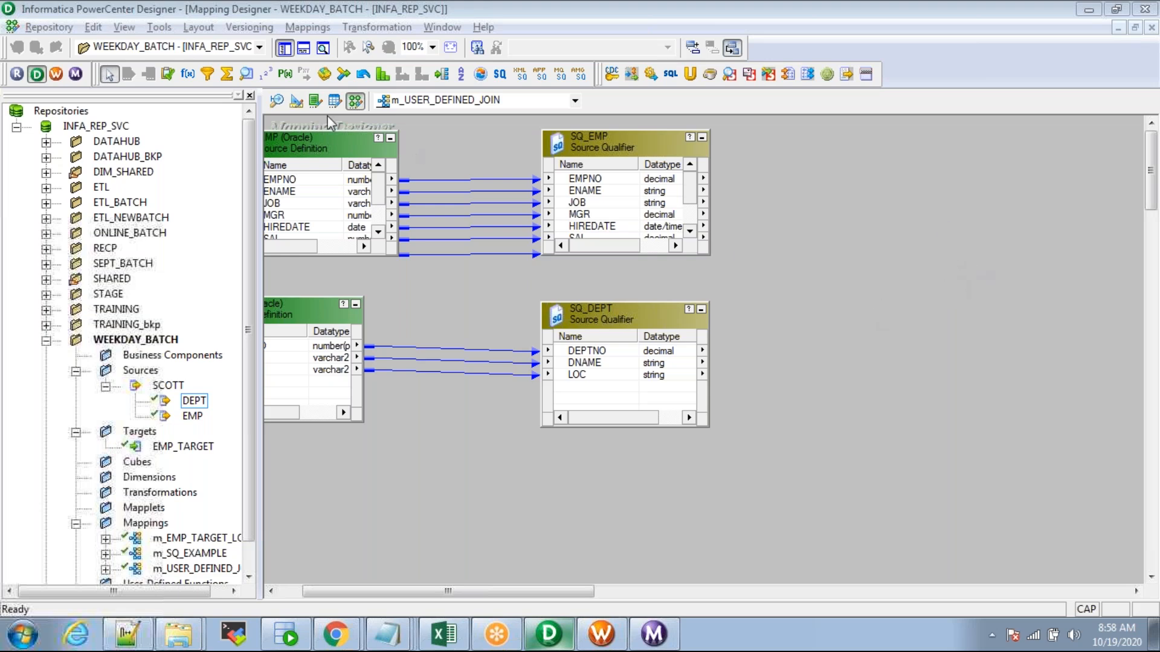
Step: Start a target import in Target Designer and connect to the TARGET database with its password
{"action": "left_click", "coordinate": [296, 101]}
{"action": "left_click", "coordinate": [301, 26]}
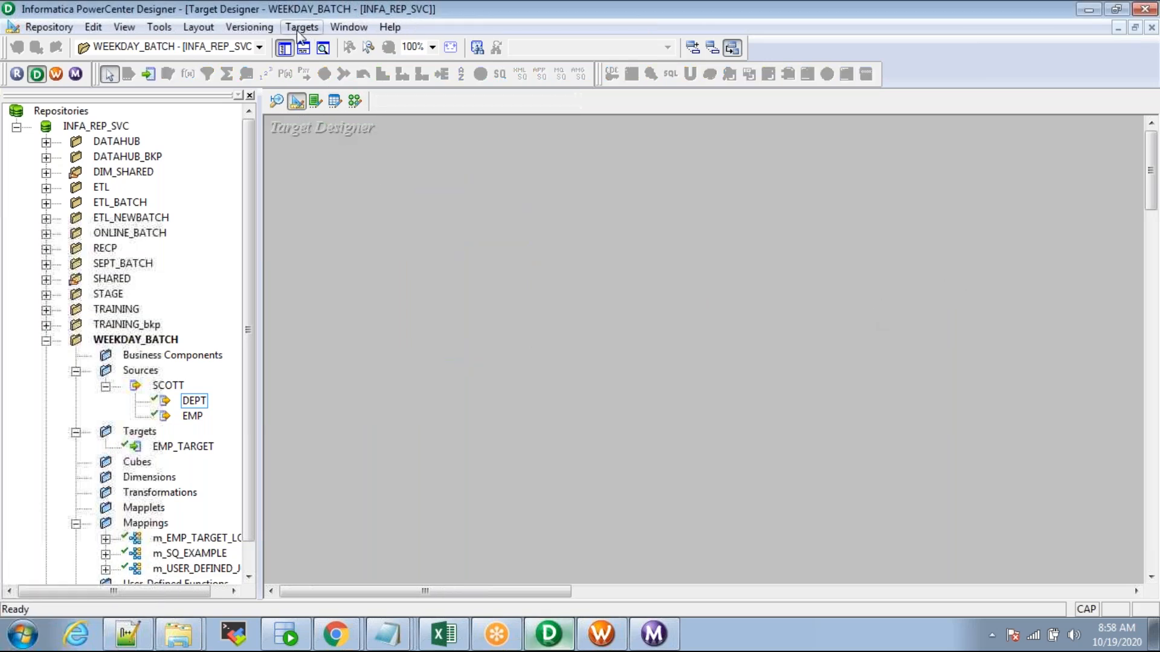
{"action": "left_click", "coordinate": [317, 47]}
{"action": "key", "text": "Tab"}
{"action": "key", "text": "Tab"}
{"action": "key", "text": "Tab"}
{"action": "key", "text": "Tab"}
{"action": "key", "text": "Tab"}
{"action": "key", "text": "Return"}
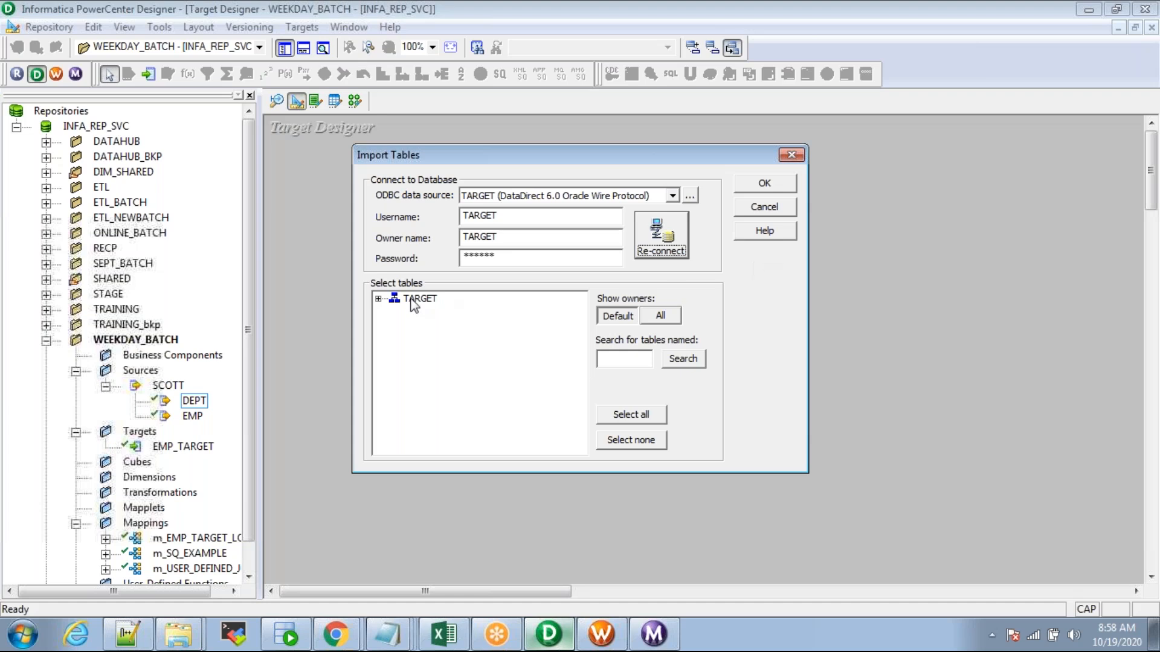
Step: Import the EMP_DEPT table as a target definition and save the repository
{"action": "double_click", "coordinate": [418, 299]}
{"action": "double_click", "coordinate": [430, 312]}
{"action": "left_click", "coordinate": [471, 393]}
{"action": "key", "text": "Down"}
{"action": "key", "text": "Down"}
{"action": "key", "text": "Down"}
{"action": "key", "text": "Down"}
{"action": "key", "text": "Down"}
{"action": "key", "text": "Down"}
{"action": "key", "text": "Down"}
{"action": "key", "text": "Down"}
{"action": "key", "text": "Down"}
{"action": "key", "text": "Down"}
{"action": "key", "text": "Down"}
{"action": "key", "text": "Down"}
{"action": "key", "text": "Down"}
{"action": "key", "text": "Down"}
{"action": "key", "text": "Down"}
{"action": "key", "text": "Down"}
{"action": "key", "text": "Down"}
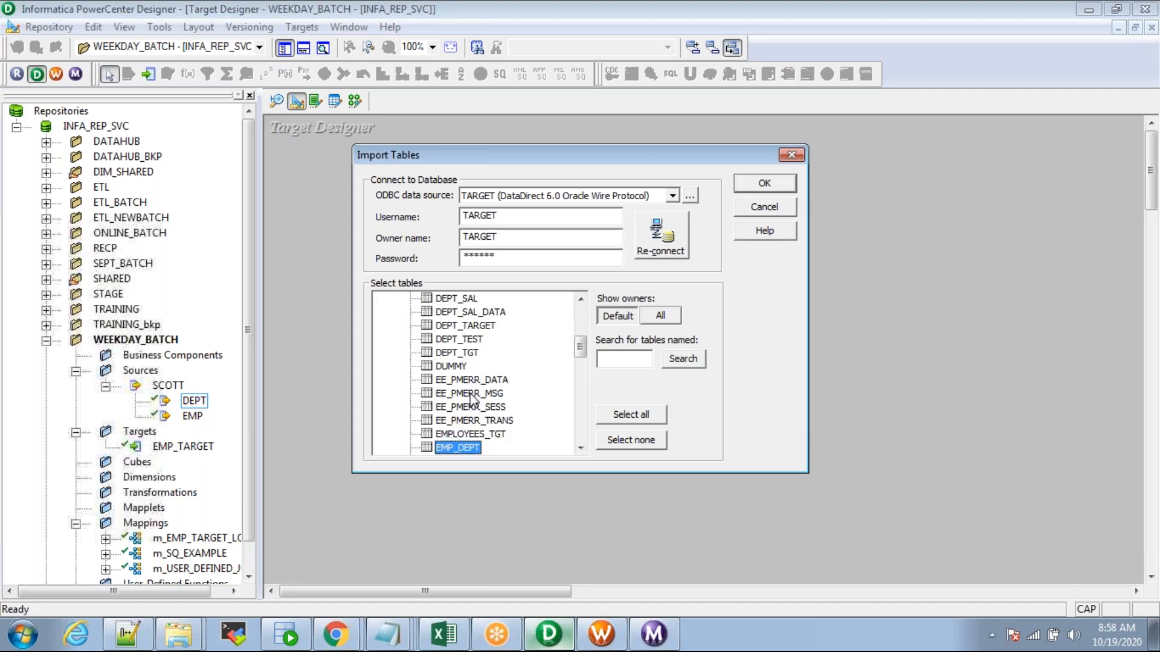
{"action": "left_click", "coordinate": [764, 183]}
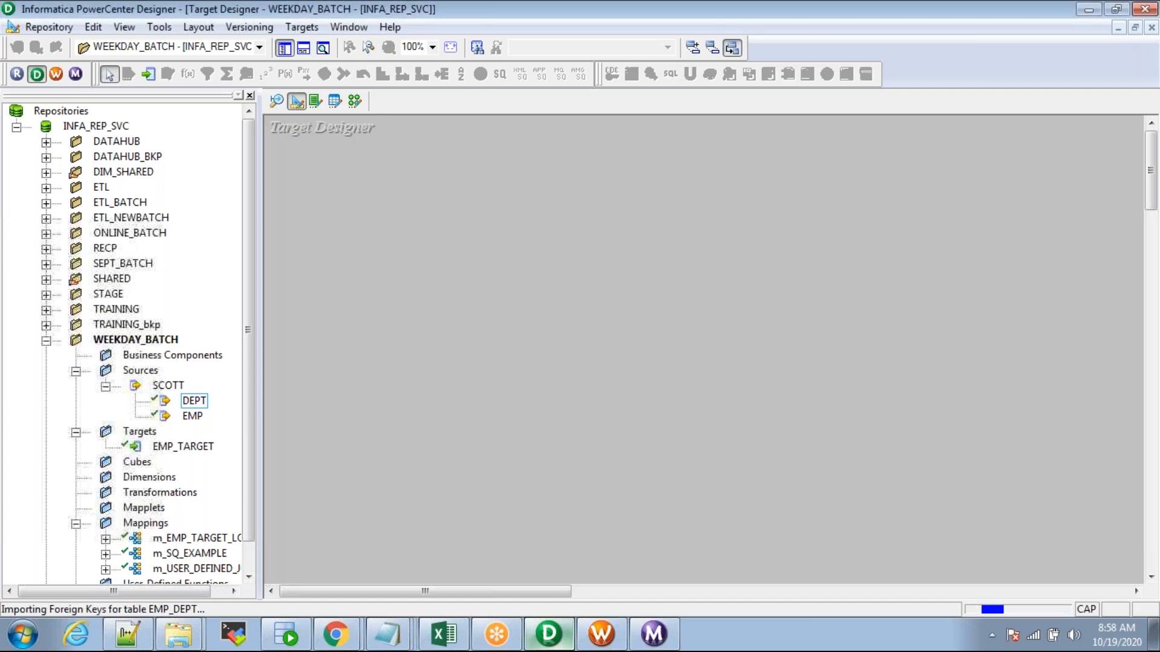
{"action": "key", "text": "ctrl+s"}
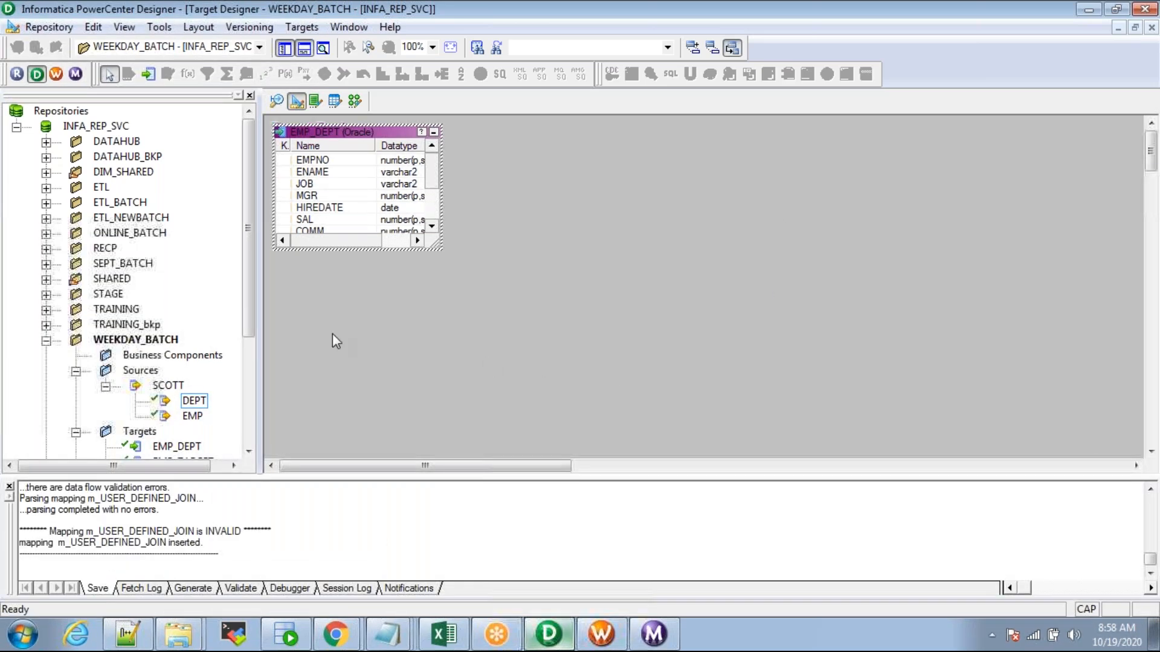
Step: Locate the EMP_DEPT target in the repository's Targets folder
{"action": "left_click_drag", "start_coordinate": [255, 289], "coordinate": [253, 325]}
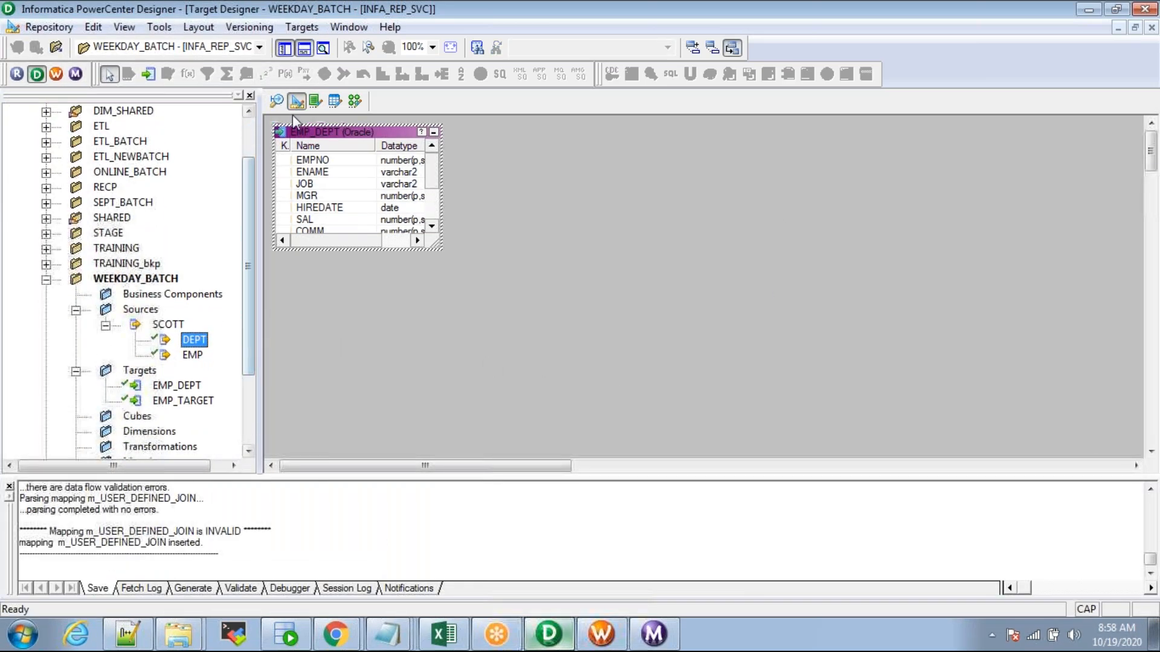
{"action": "left_click", "coordinate": [137, 371]}
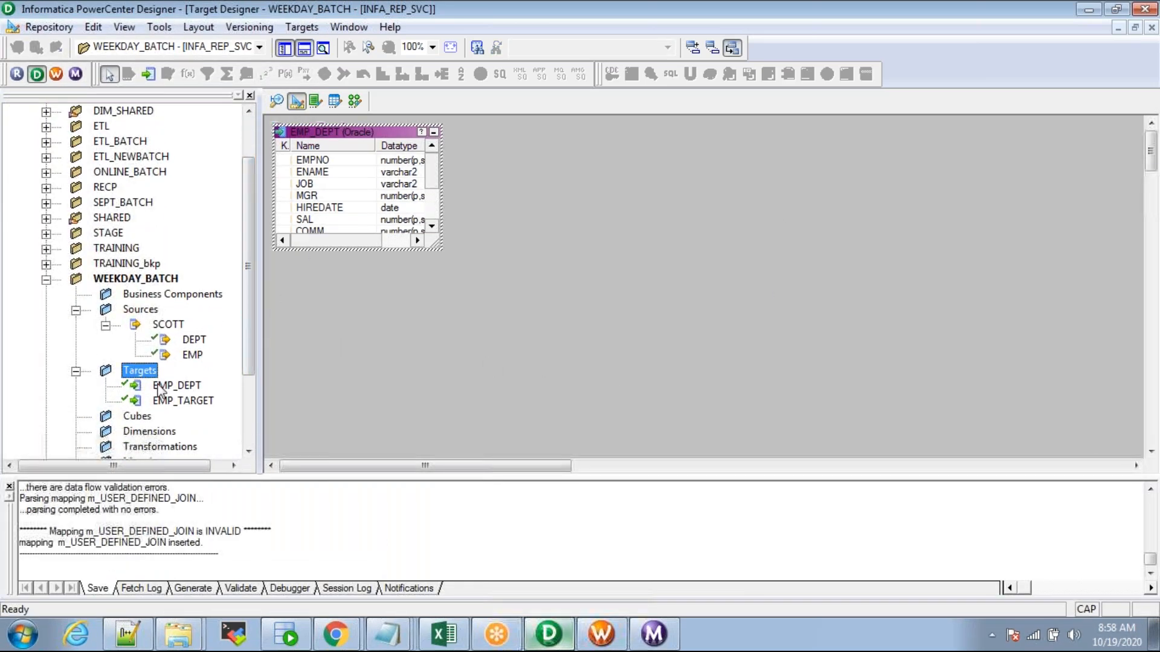
{"action": "left_click", "coordinate": [180, 401]}
{"action": "left_click", "coordinate": [192, 386]}
Step: Drop the EMP_DEPT target onto the m_USER_DEFINED_JOIN canvas and enlarge it at the right
{"action": "left_click", "coordinate": [355, 102]}
{"action": "left_click_drag", "start_coordinate": [176, 385], "coordinate": [796, 267]}
{"action": "left_click", "coordinate": [284, 48]}
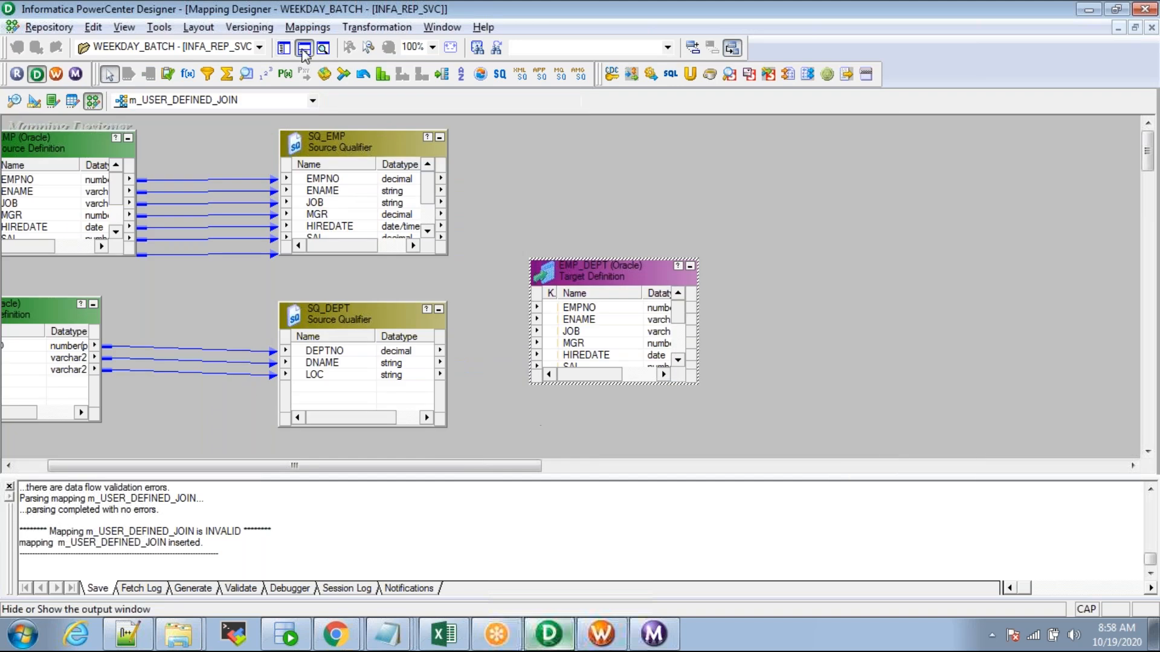
{"action": "left_click", "coordinate": [304, 48]}
{"action": "left_click_drag", "start_coordinate": [607, 268], "coordinate": [754, 209]}
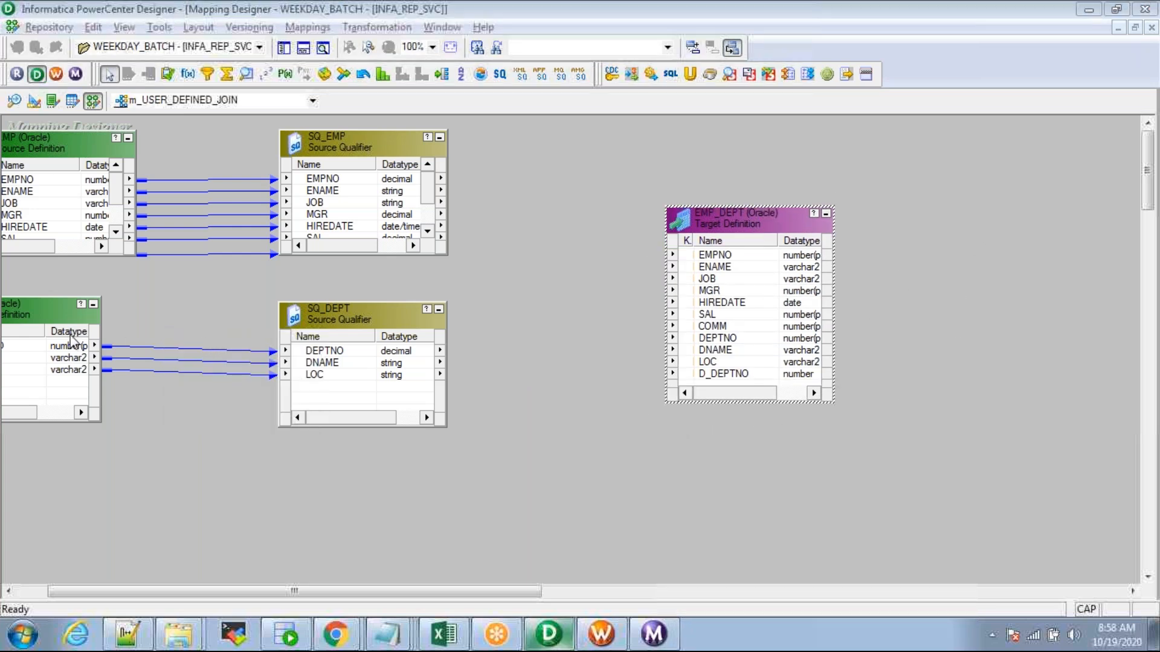
Step: Reposition EMP, DEPT, SQ_EMP and SQ_DEPT fully into view, then open SQ_EMP's Edit Transformations
{"action": "left_click_drag", "start_coordinate": [49, 314], "coordinate": [65, 347]}
{"action": "left_click_drag", "start_coordinate": [360, 321], "coordinate": [352, 363]}
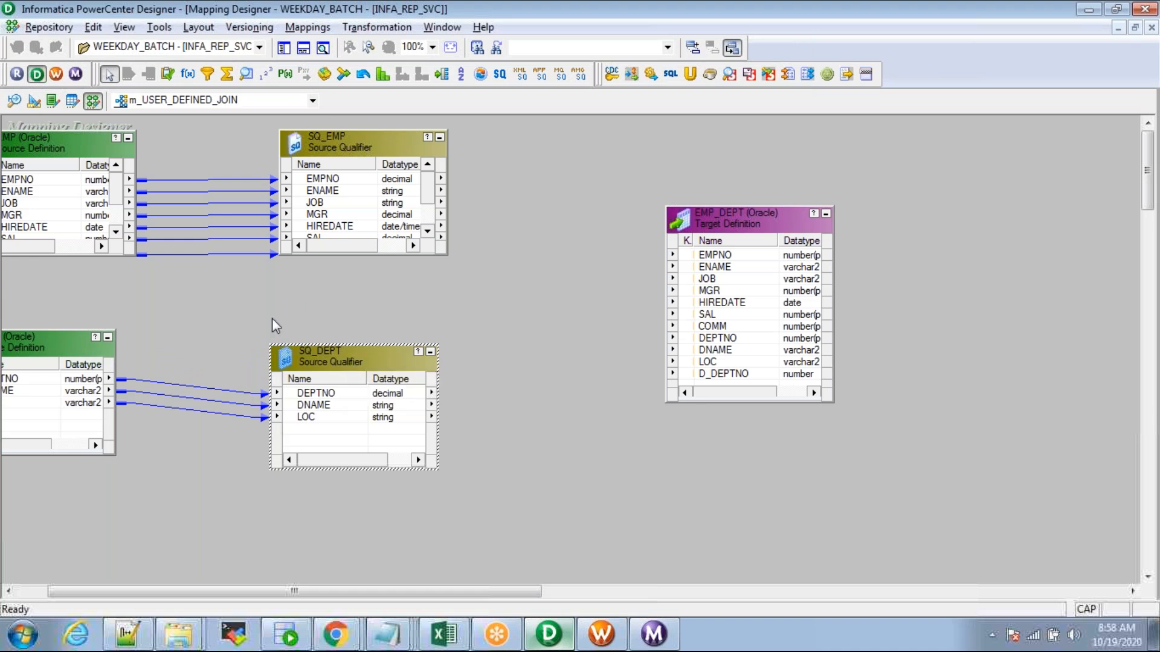
{"action": "mouse_move", "coordinate": [355, 136]}
{"action": "left_mouse_down"}
{"action": "mouse_move", "coordinate": [339, 194]}
{"action": "mouse_move", "coordinate": [349, 148]}
{"action": "left_mouse_up"}
{"action": "left_click_drag", "start_coordinate": [44, 147], "coordinate": [72, 135]}
{"action": "left_click_drag", "start_coordinate": [52, 352], "coordinate": [81, 357]}
{"action": "left_click_drag", "start_coordinate": [46, 141], "coordinate": [70, 151]}
{"action": "left_click", "coordinate": [333, 164]}
{"action": "left_click", "coordinate": [486, 201]}
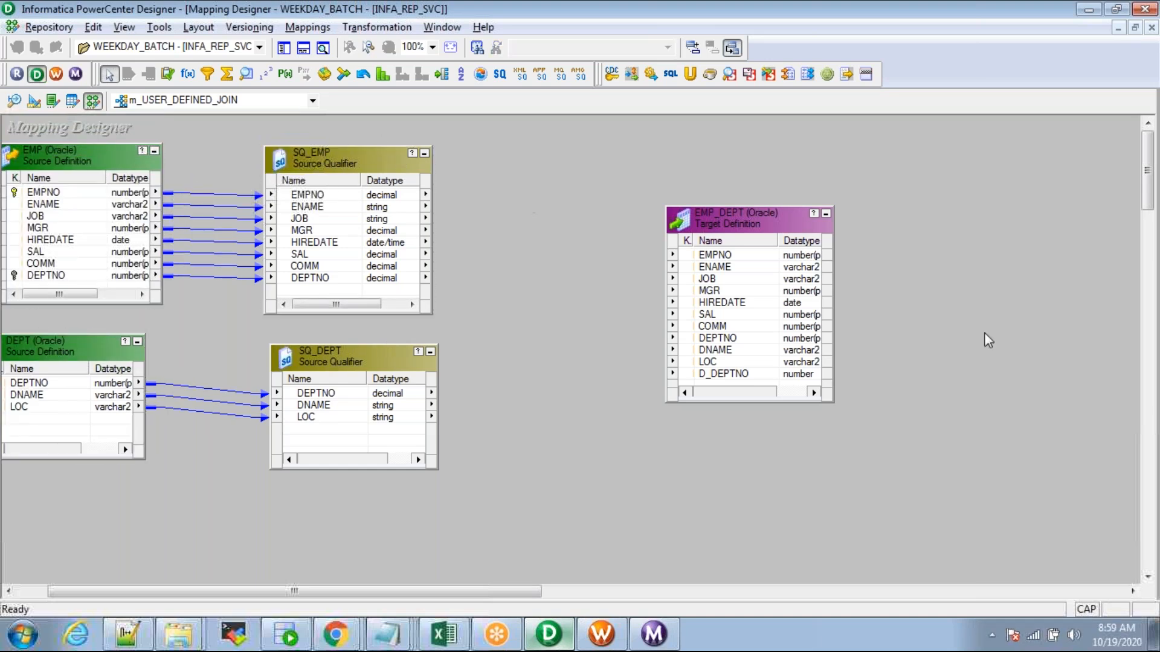
{"action": "double_click", "coordinate": [318, 153]}
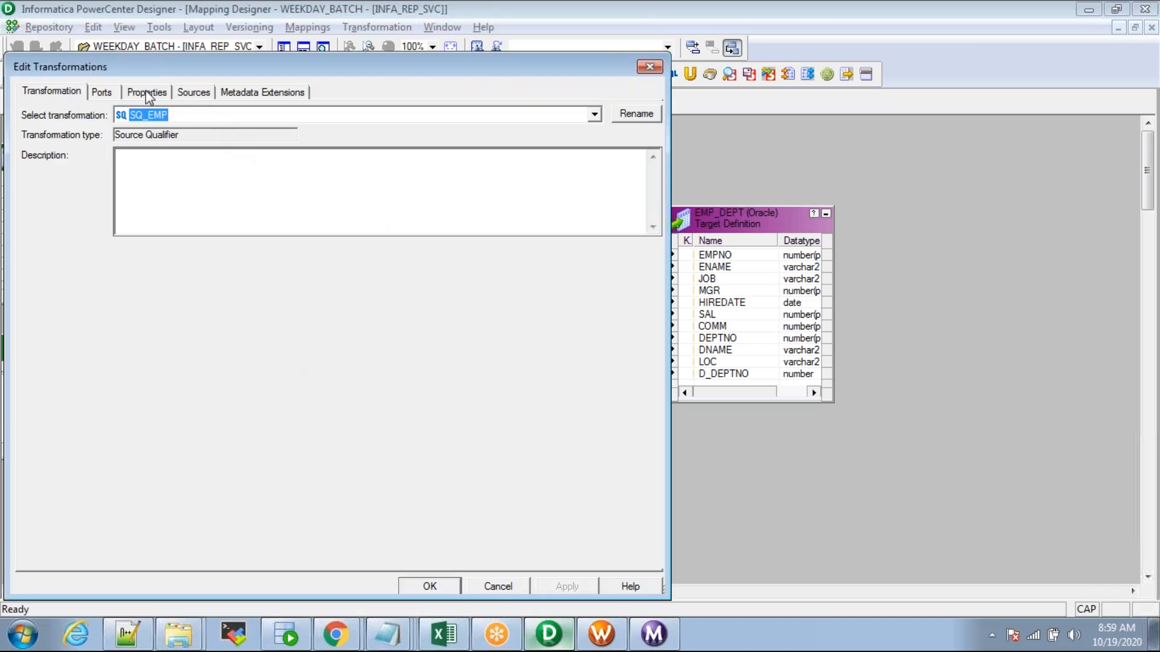
Step: Inspect SQ_EMP's User Defined Join property in its editor, then close the settings
{"action": "left_click", "coordinate": [149, 96]}
{"action": "left_click", "coordinate": [604, 180]}
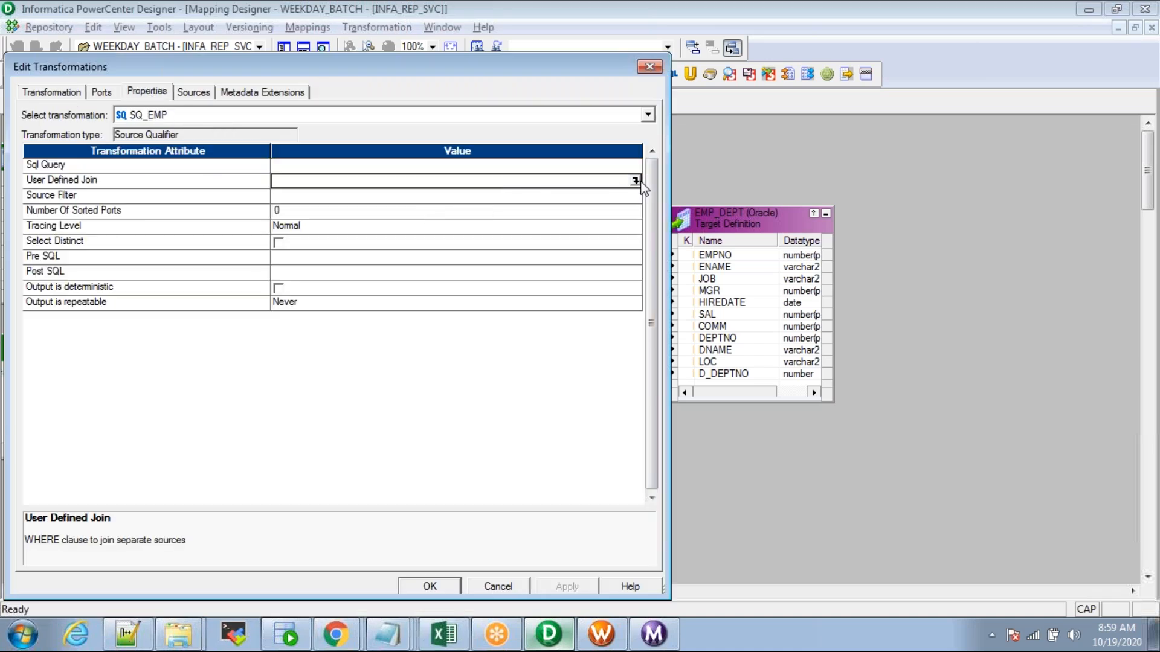
{"action": "left_click", "coordinate": [635, 180]}
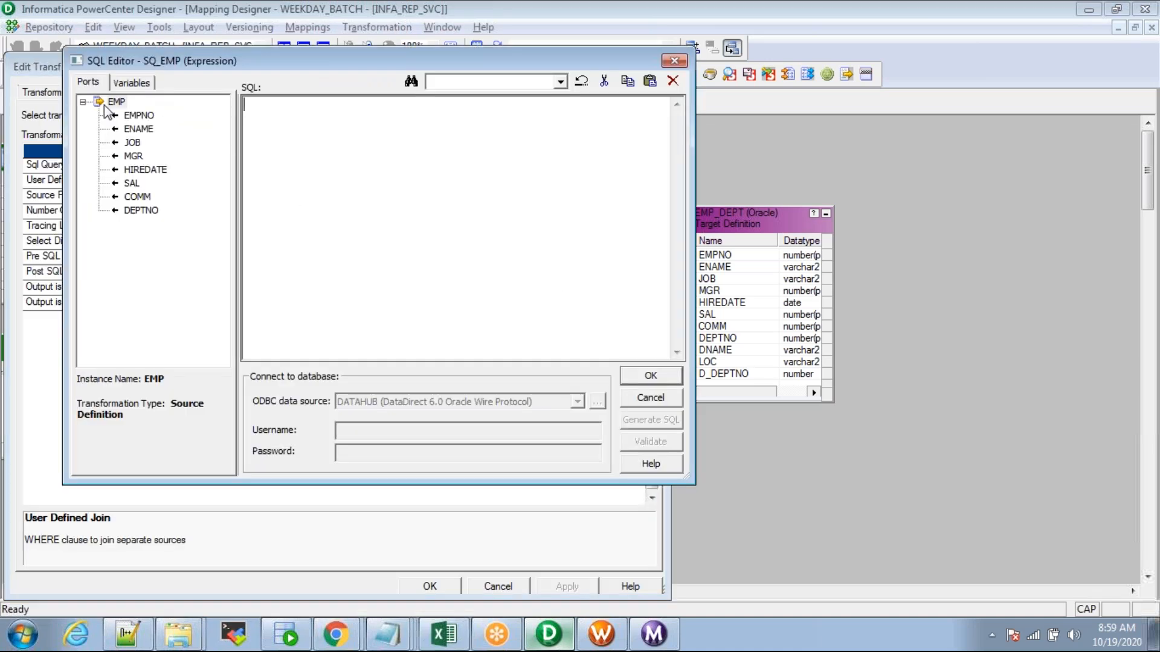
{"action": "left_click", "coordinate": [82, 101]}
{"action": "left_click", "coordinate": [83, 102]}
{"action": "key", "text": "Escape"}
{"action": "key", "text": "Escape"}
Step: Move SQ_EMP to the right and shift SQ_DEPT and DEPT lower so the boxes sit apart
{"action": "left_click_drag", "start_coordinate": [307, 162], "coordinate": [356, 157]}
{"action": "left_click_drag", "start_coordinate": [370, 352], "coordinate": [403, 408]}
{"action": "left_click_drag", "start_coordinate": [61, 344], "coordinate": [61, 393]}
{"action": "left_click", "coordinate": [366, 162]}
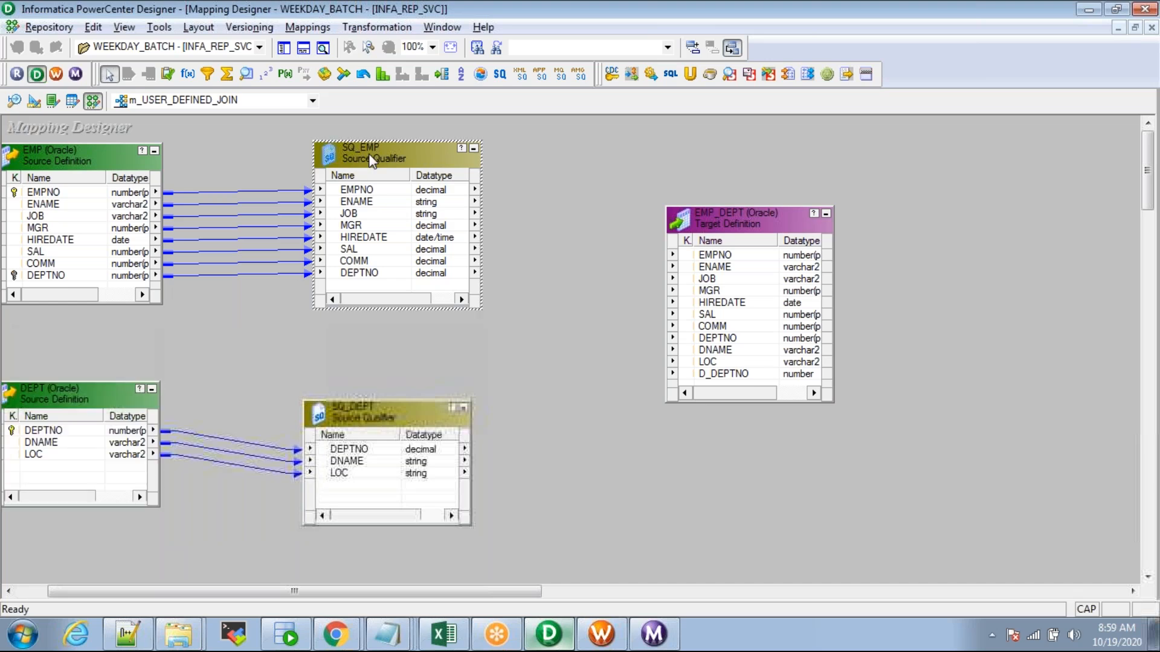
{"action": "left_click", "coordinate": [80, 164]}
{"action": "left_click", "coordinate": [382, 150]}
{"action": "mouse_move", "coordinate": [382, 150]}
{"action": "left_mouse_down"}
{"action": "mouse_move", "coordinate": [332, 168]}
{"action": "mouse_move", "coordinate": [374, 162]}
{"action": "left_mouse_up"}
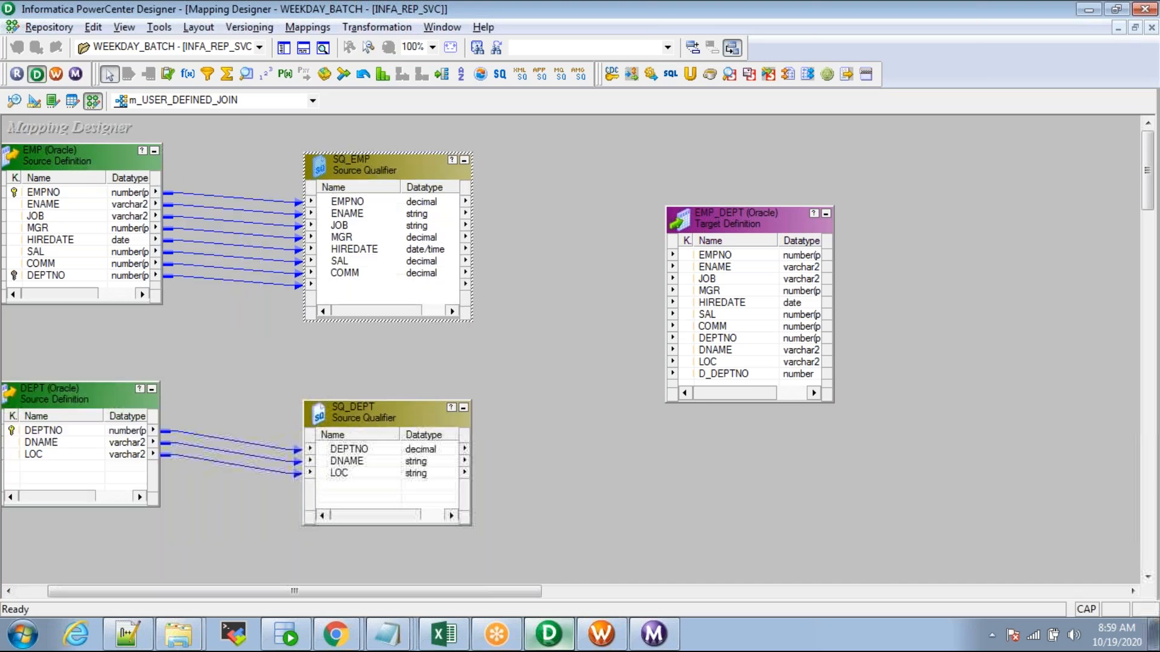
{"action": "left_click", "coordinate": [98, 159]}
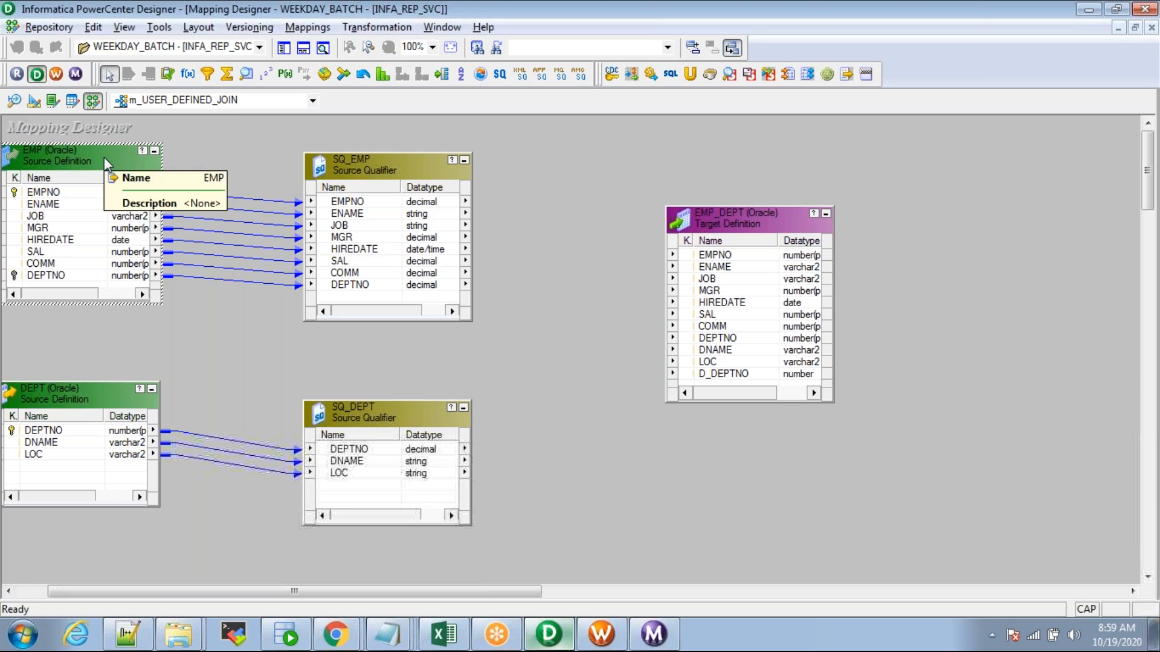
Step: Review SQ_EMP's SQL Query and User Defined Join editors once more
{"action": "double_click", "coordinate": [344, 173]}
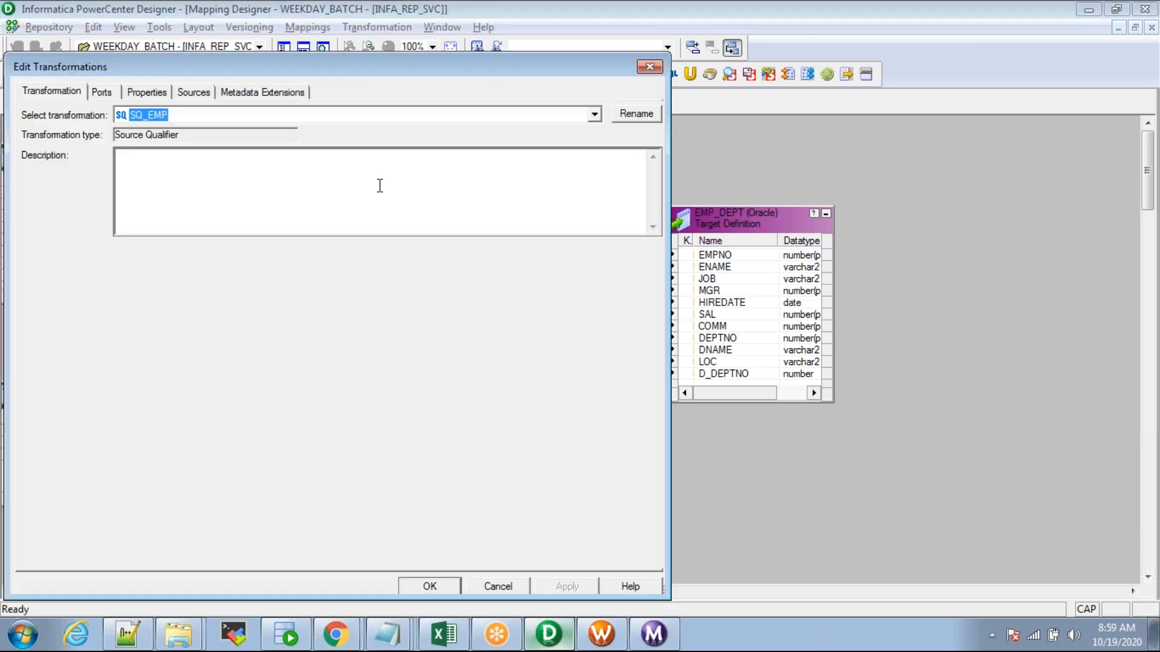
{"action": "left_click", "coordinate": [147, 92]}
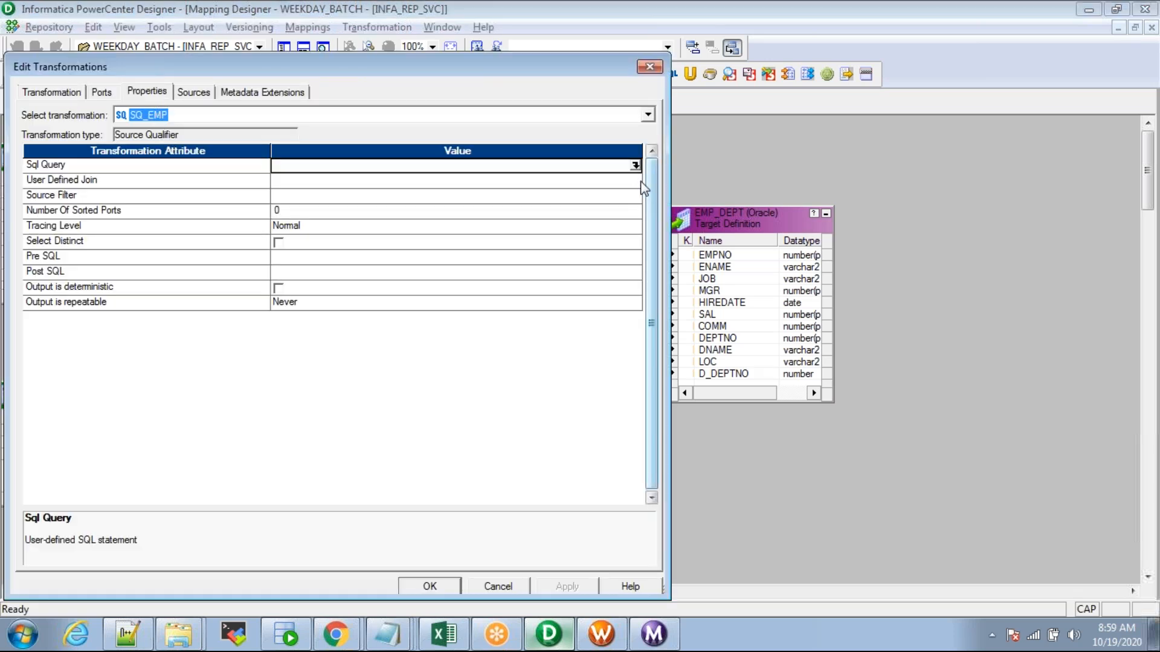
{"action": "left_click", "coordinate": [632, 161]}
{"action": "key", "text": "Escape"}
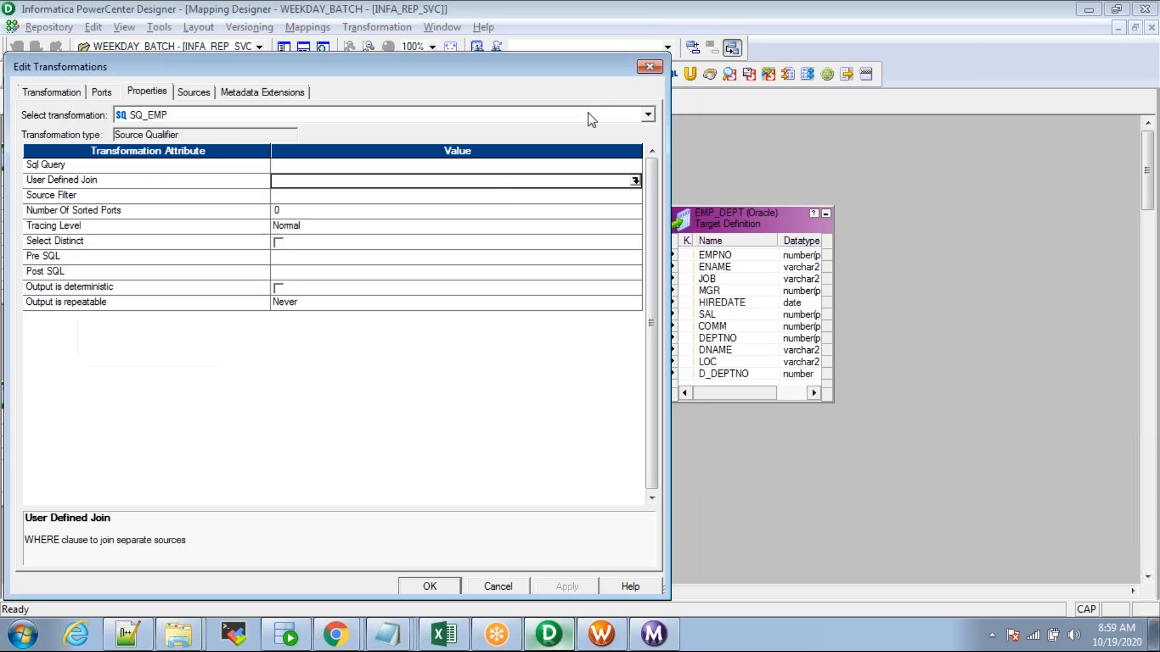
{"action": "left_click", "coordinate": [635, 180]}
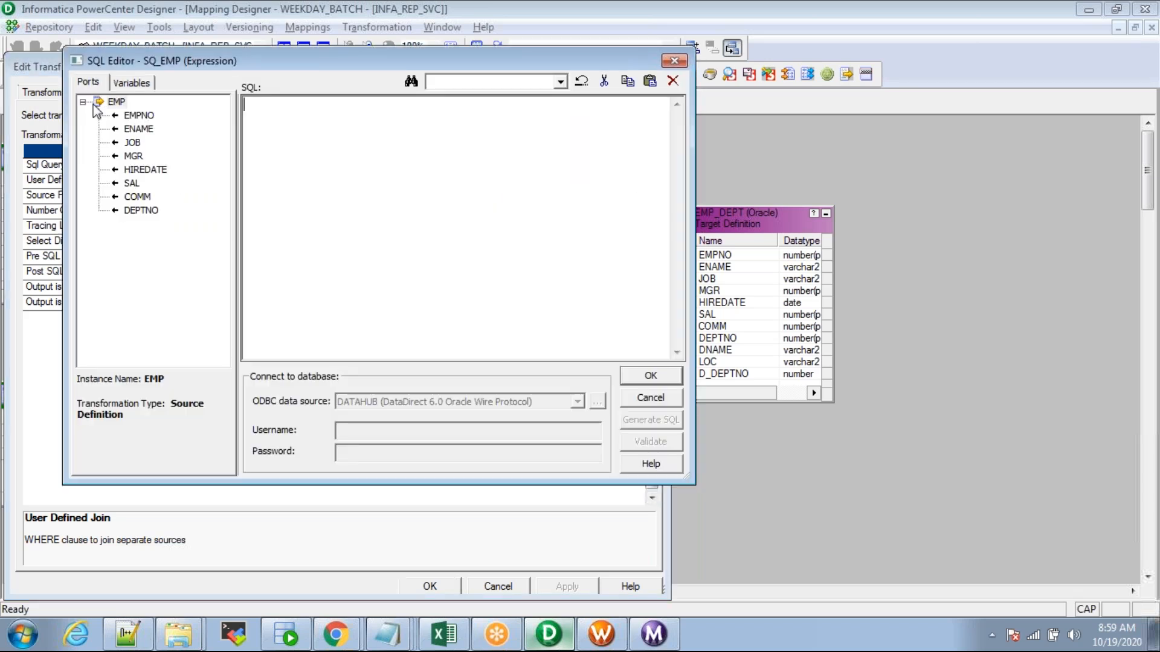
{"action": "left_click", "coordinate": [84, 102]}
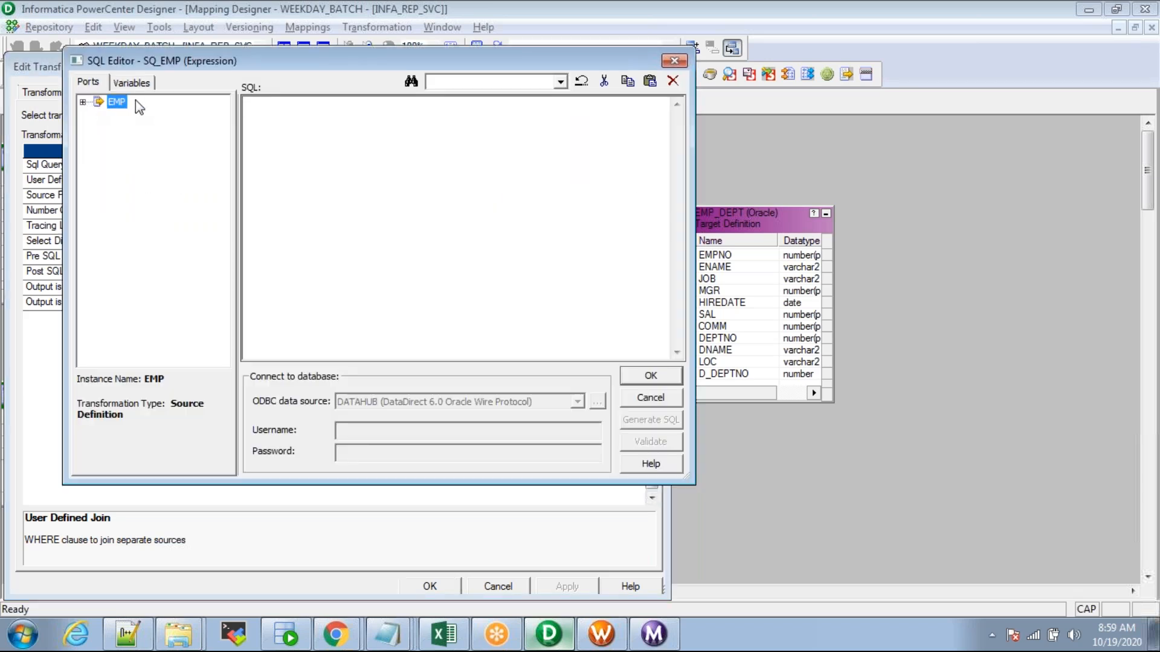
{"action": "left_click", "coordinate": [83, 103]}
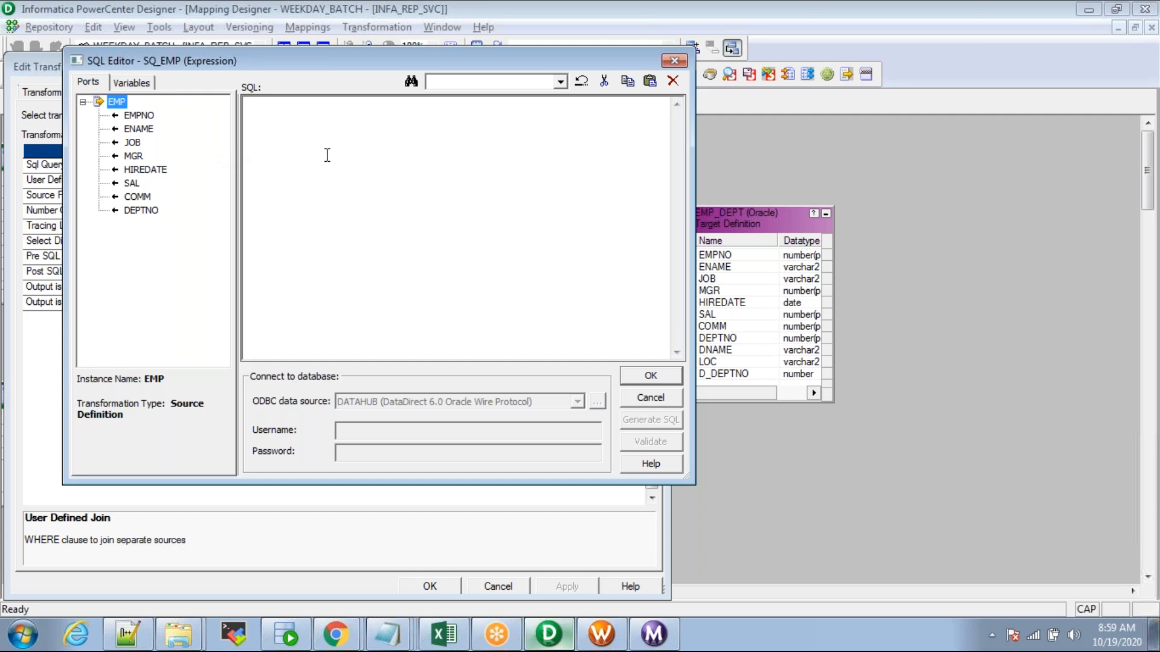
{"action": "key", "text": "Escape"}
{"action": "key", "text": "Escape"}
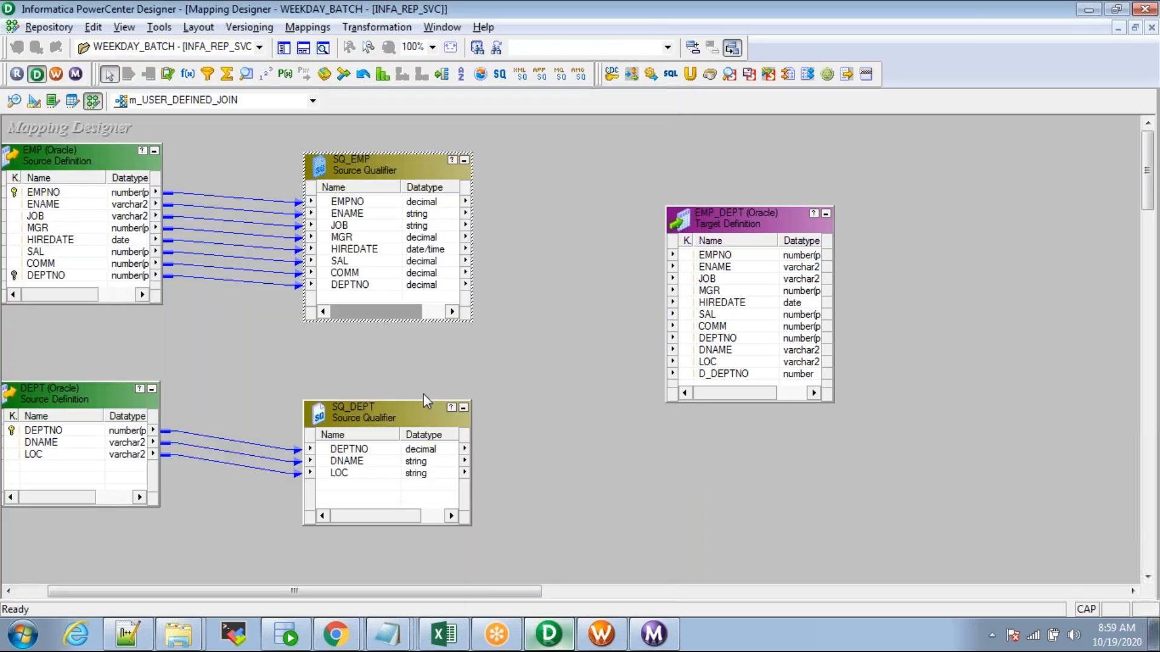
{"action": "left_click", "coordinate": [362, 411]}
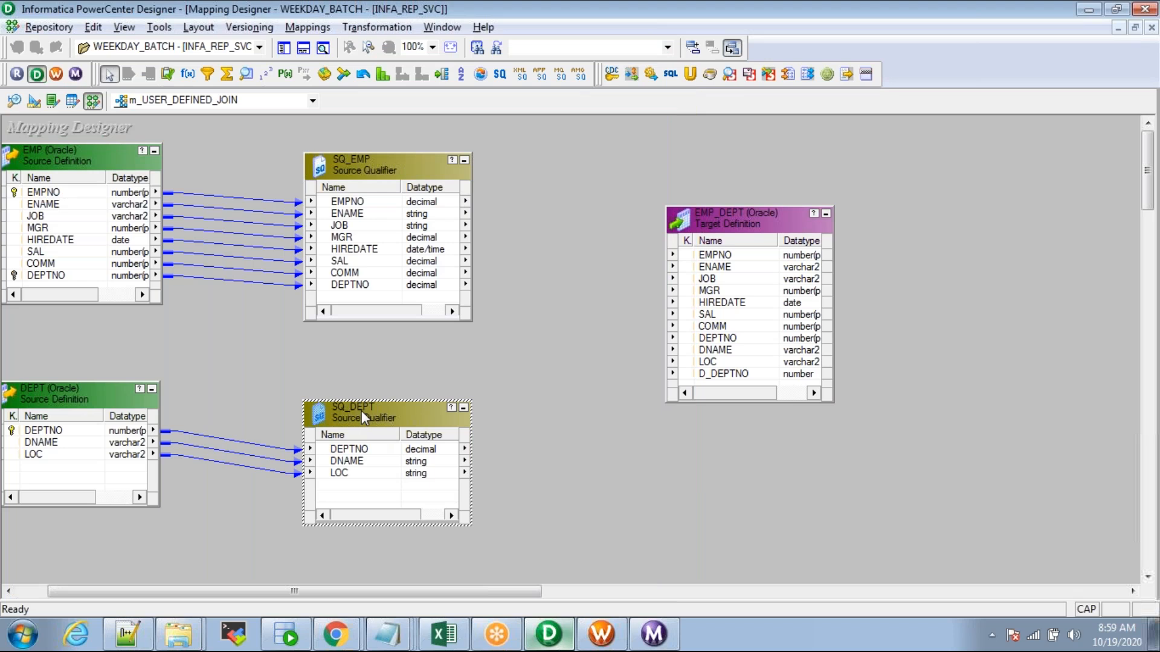
Step: Delete SQ_DEPT and link all of DEPT's ports (DEPTNO, DNAME, LOC) into SQ_EMP
{"action": "key", "text": "Delete"}
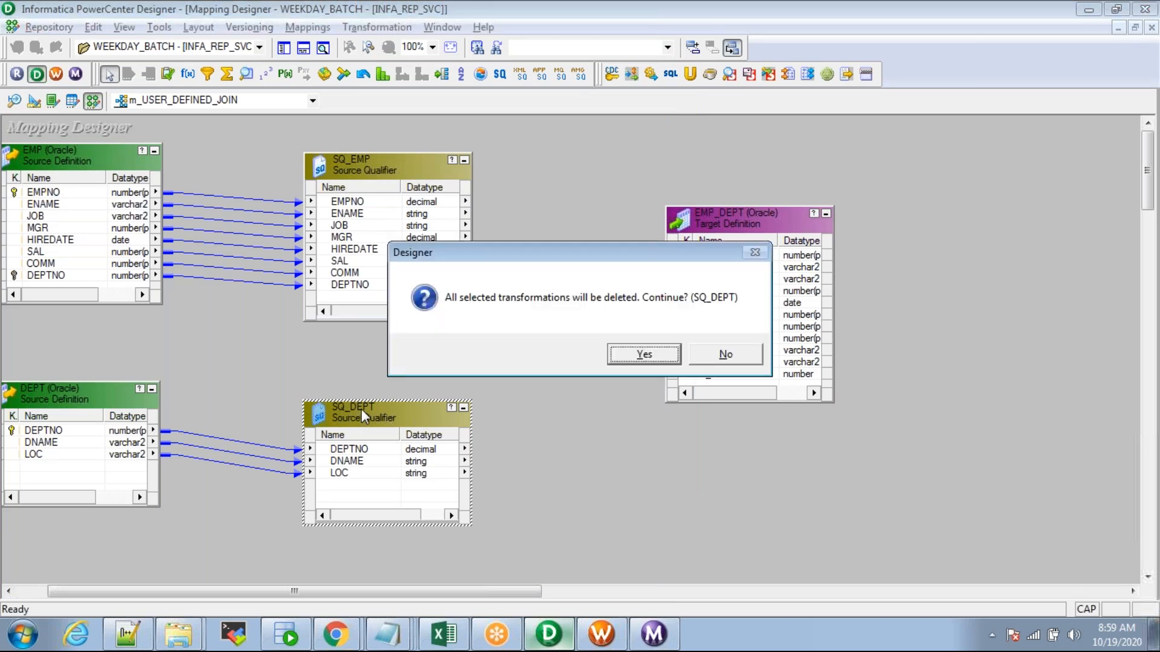
{"action": "key", "text": "Return"}
{"action": "right_click", "coordinate": [37, 437]}
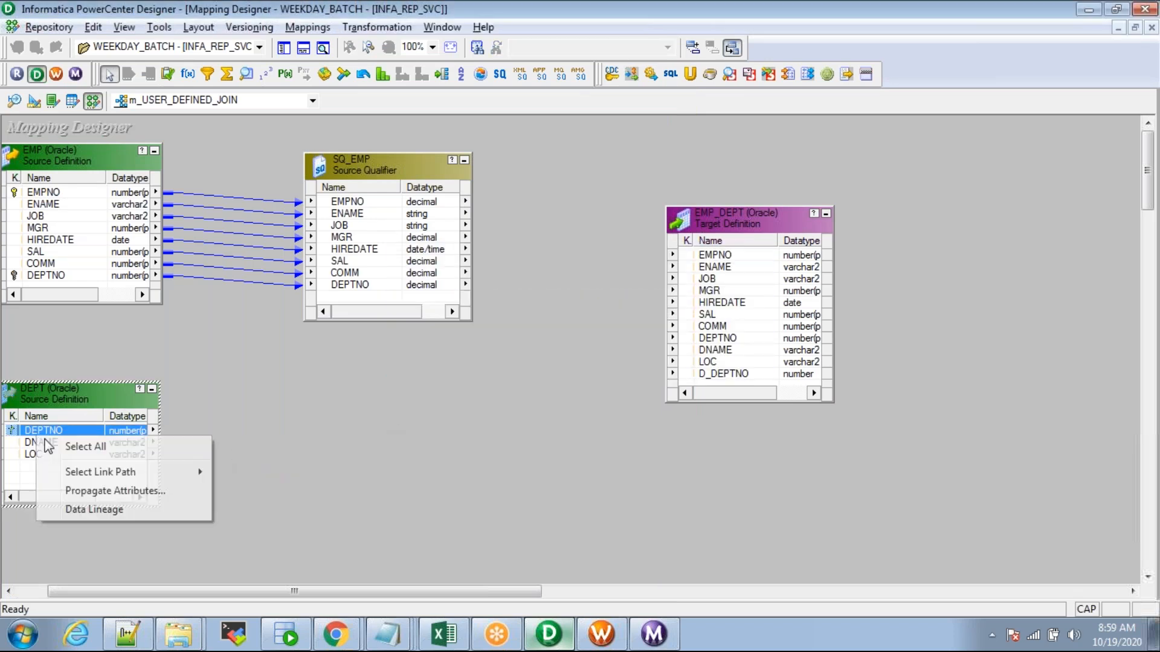
{"action": "left_click", "coordinate": [66, 447]}
{"action": "mouse_move", "coordinate": [15, 438]}
{"action": "left_mouse_down"}
{"action": "mouse_move", "coordinate": [247, 375]}
{"action": "mouse_move", "coordinate": [358, 297]}
{"action": "left_mouse_up"}
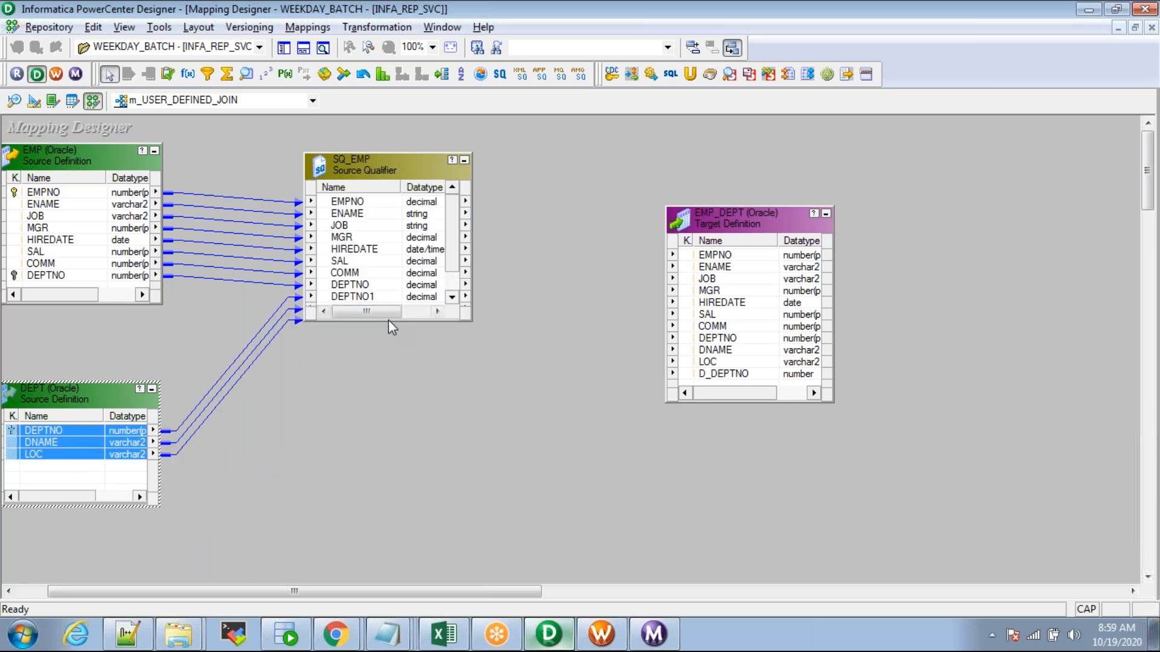
Step: Lengthen SQ_EMP, reposition DEPT, and check the new DEPTNO1, DNAME and LOC ports
{"action": "left_click_drag", "start_coordinate": [389, 320], "coordinate": [388, 365]}
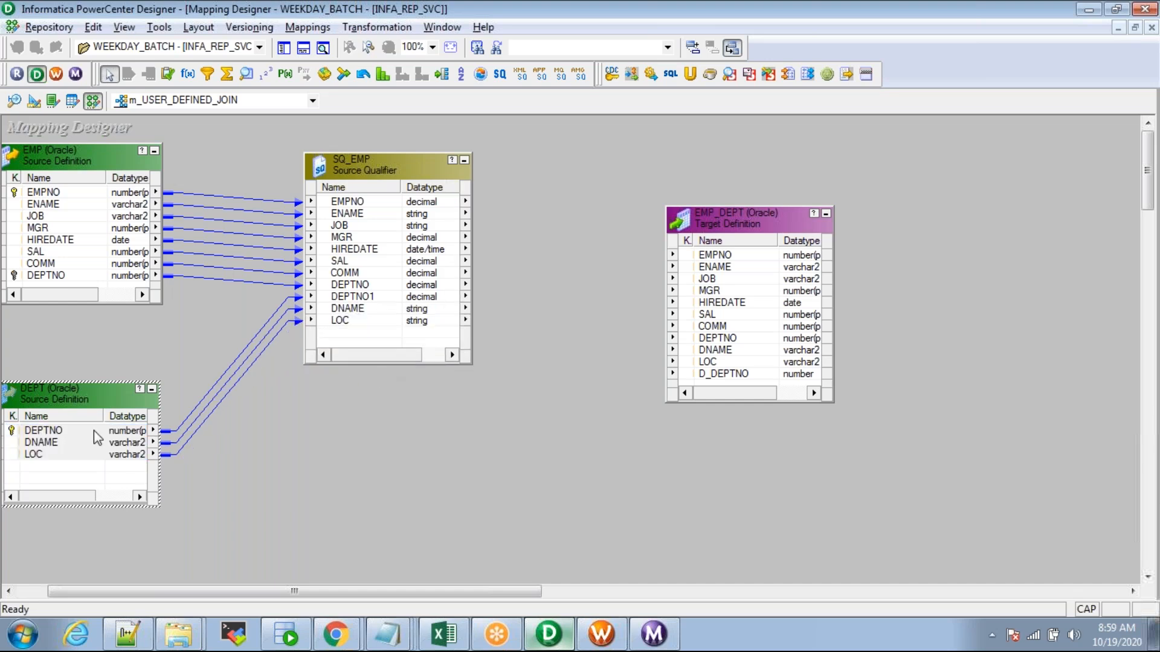
{"action": "left_click_drag", "start_coordinate": [58, 407], "coordinate": [92, 373]}
{"action": "left_click", "coordinate": [75, 421]}
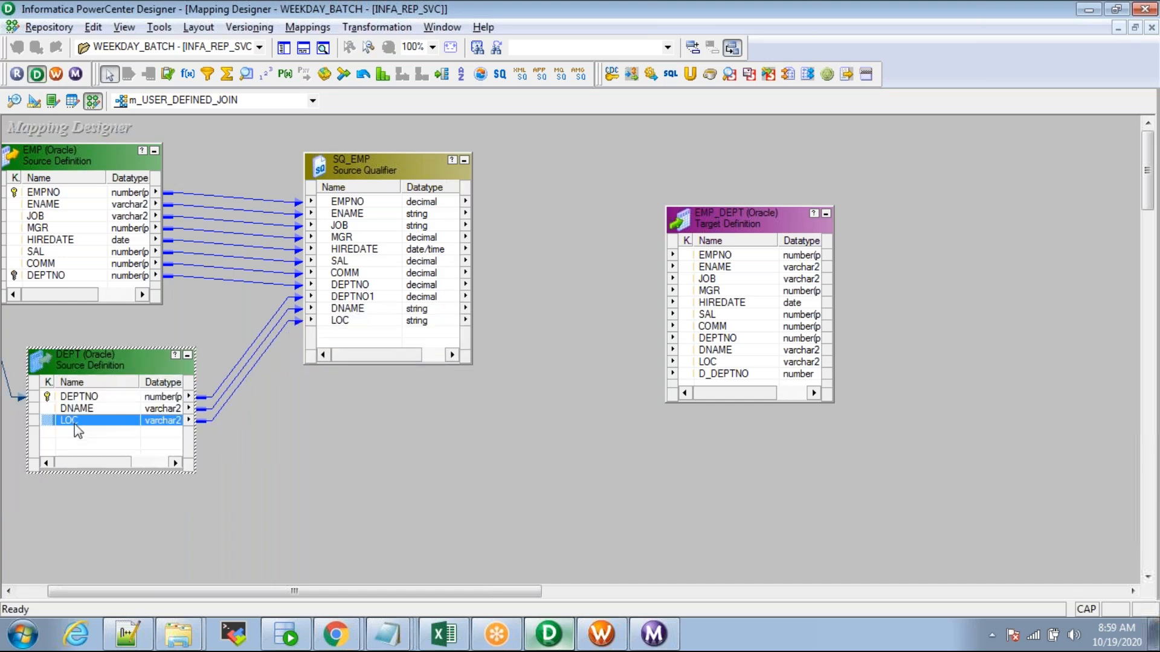
{"action": "left_click", "coordinate": [349, 297]}
{"action": "left_click", "coordinate": [348, 312]}
{"action": "left_click", "coordinate": [342, 320]}
{"action": "left_click", "coordinate": [346, 298]}
{"action": "left_click", "coordinate": [348, 310]}
{"action": "left_click", "coordinate": [344, 320]}
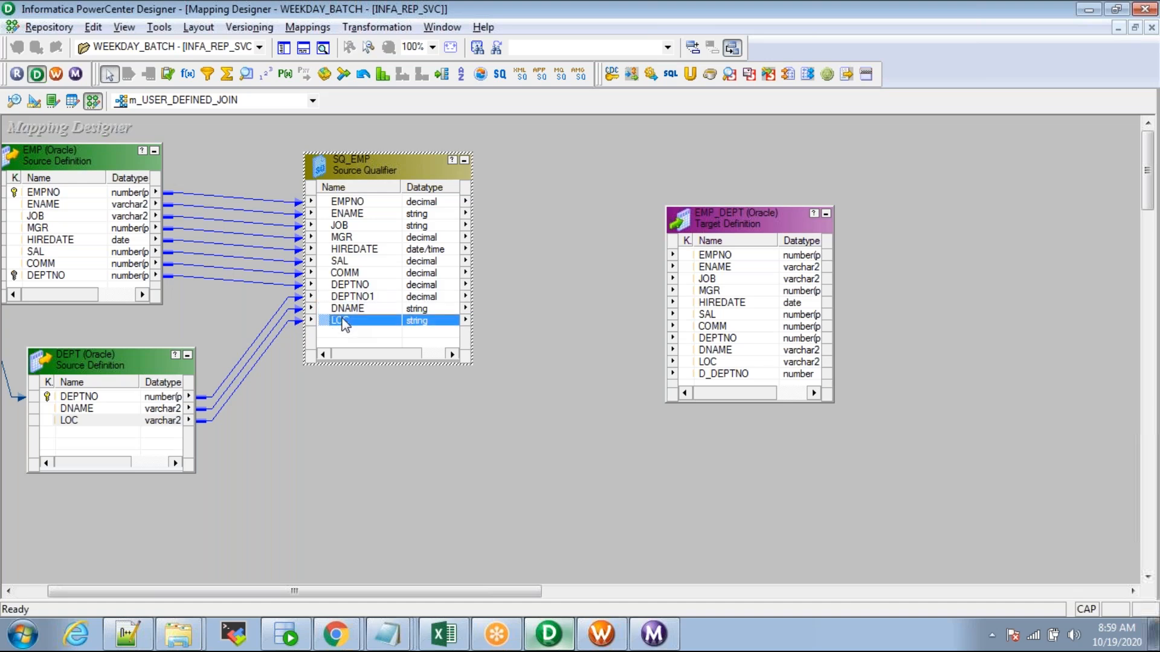
{"action": "left_click", "coordinate": [369, 298]}
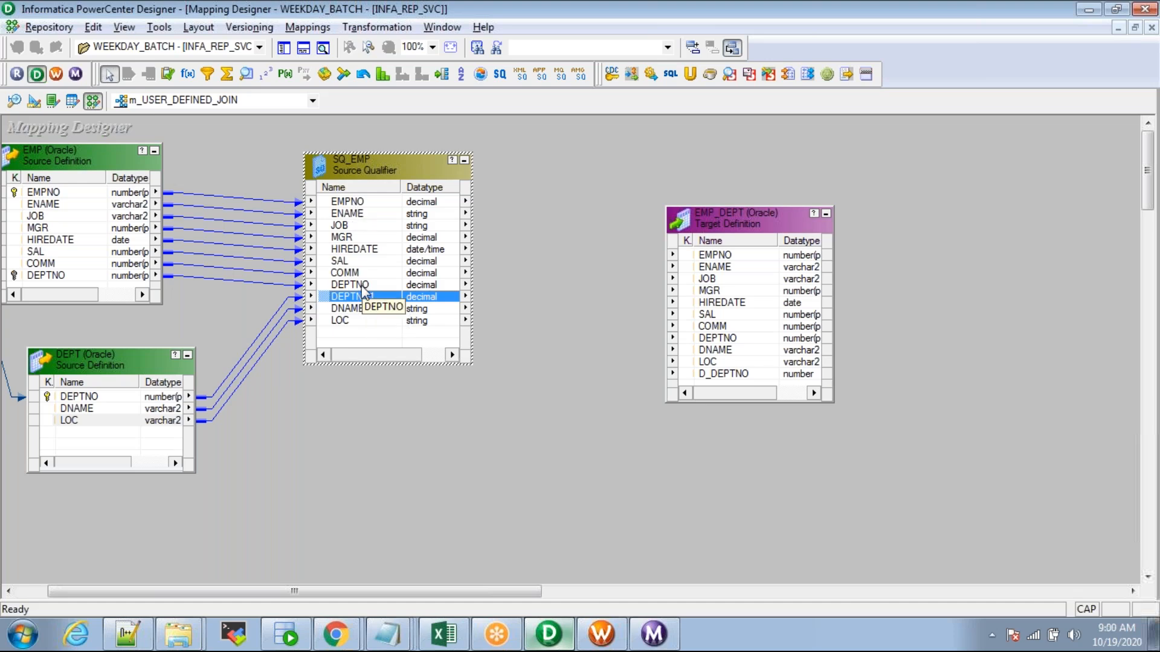
Step: Open the User Defined Join SQL editor from SQ_EMP's properties and browse the EMP and DEPT ports
{"action": "double_click", "coordinate": [362, 286]}
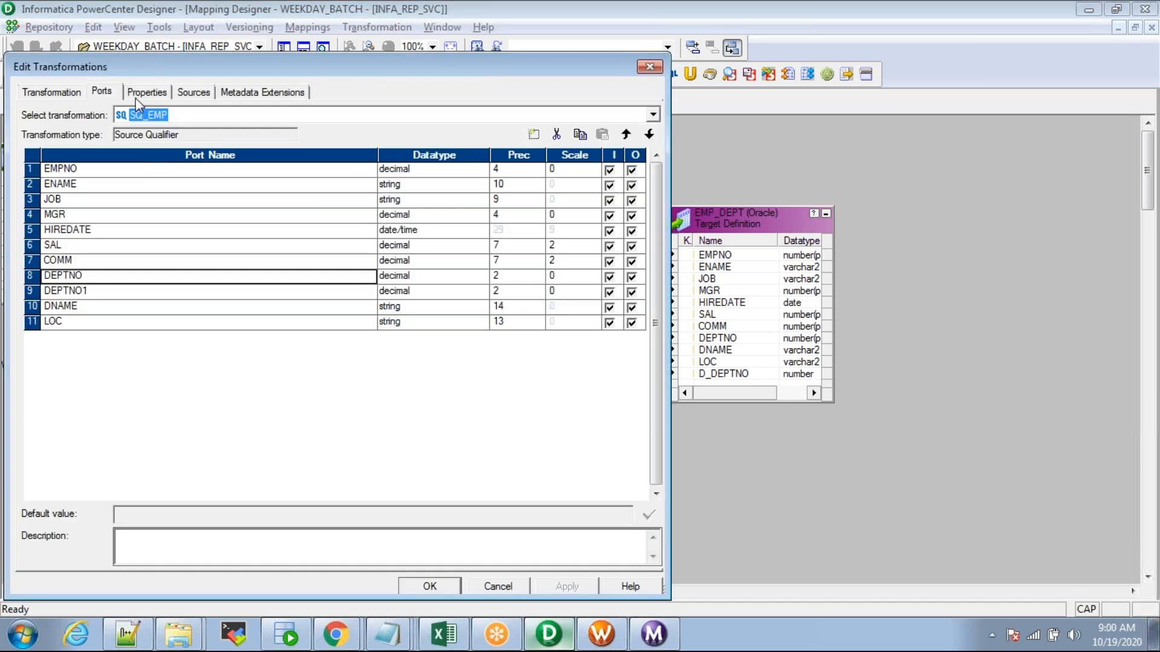
{"action": "left_click", "coordinate": [135, 94]}
{"action": "left_click", "coordinate": [95, 180]}
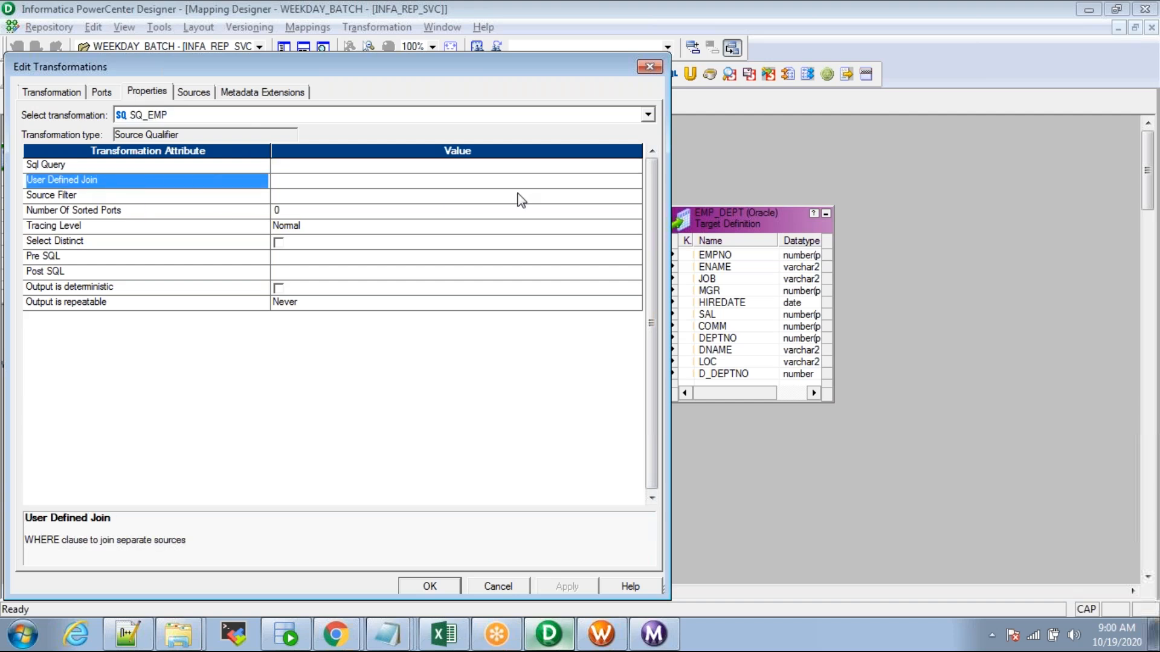
{"action": "left_click", "coordinate": [638, 186]}
{"action": "left_click", "coordinate": [637, 181]}
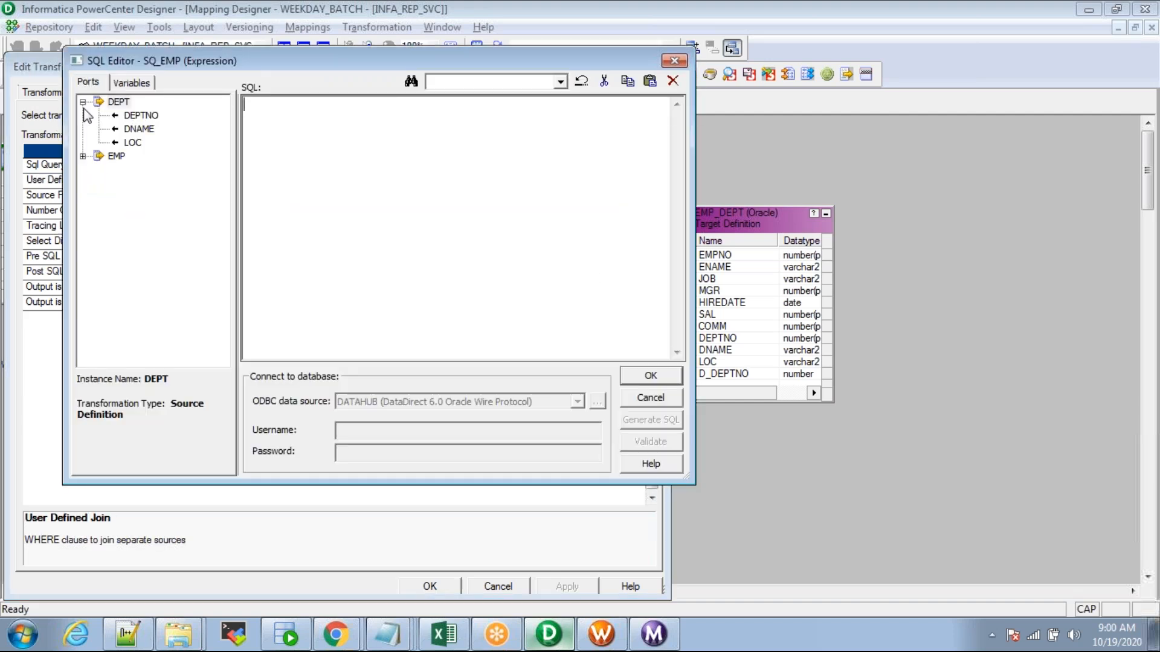
{"action": "left_click", "coordinate": [114, 113]}
{"action": "left_click", "coordinate": [120, 103]}
{"action": "left_click", "coordinate": [120, 115]}
{"action": "left_click", "coordinate": [120, 103]}
{"action": "left_click", "coordinate": [120, 115]}
{"action": "left_click", "coordinate": [119, 103]}
{"action": "left_click", "coordinate": [121, 116]}
{"action": "left_click", "coordinate": [119, 103]}
{"action": "left_click", "coordinate": [119, 114]}
{"action": "left_click", "coordinate": [119, 102]}
{"action": "left_click", "coordinate": [121, 116]}
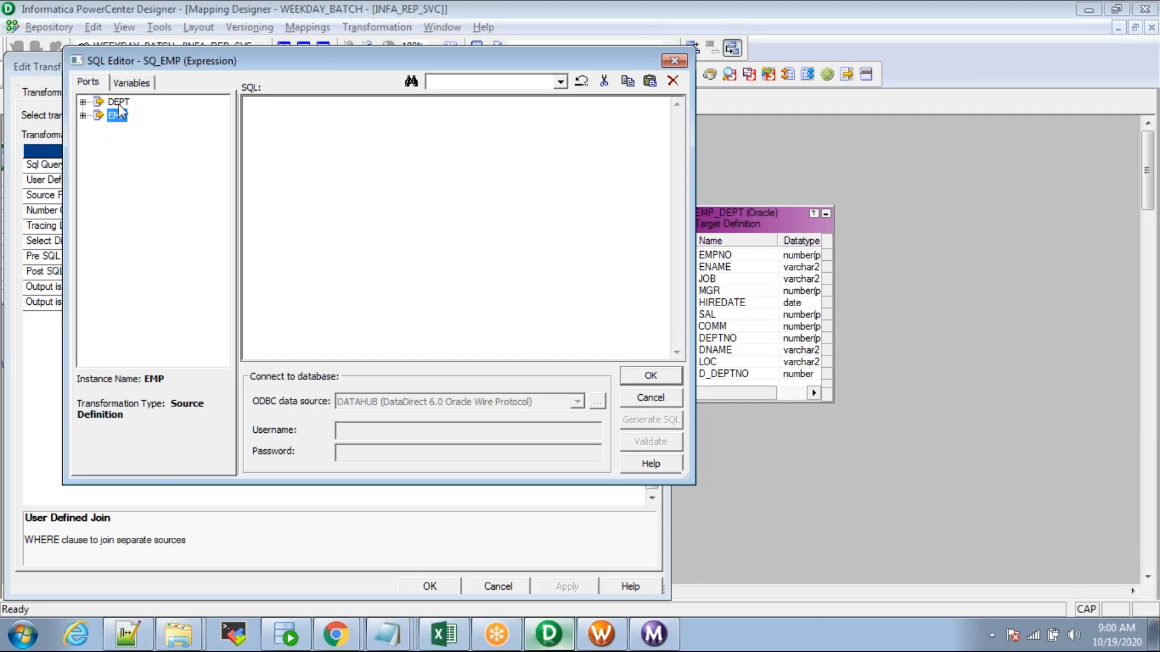
Step: Build the join condition DEPT.DEPTNO=EMP.DEPTNO from the port lists and apply it
{"action": "double_click", "coordinate": [119, 102]}
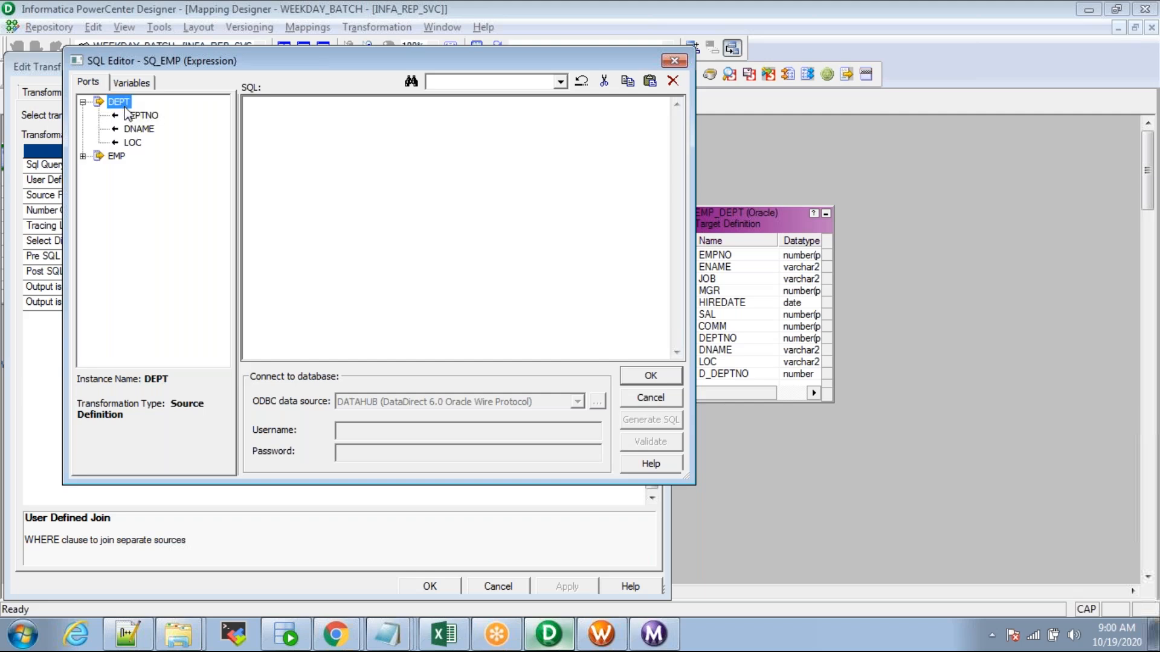
{"action": "double_click", "coordinate": [140, 116]}
{"action": "left_click", "coordinate": [360, 110]}
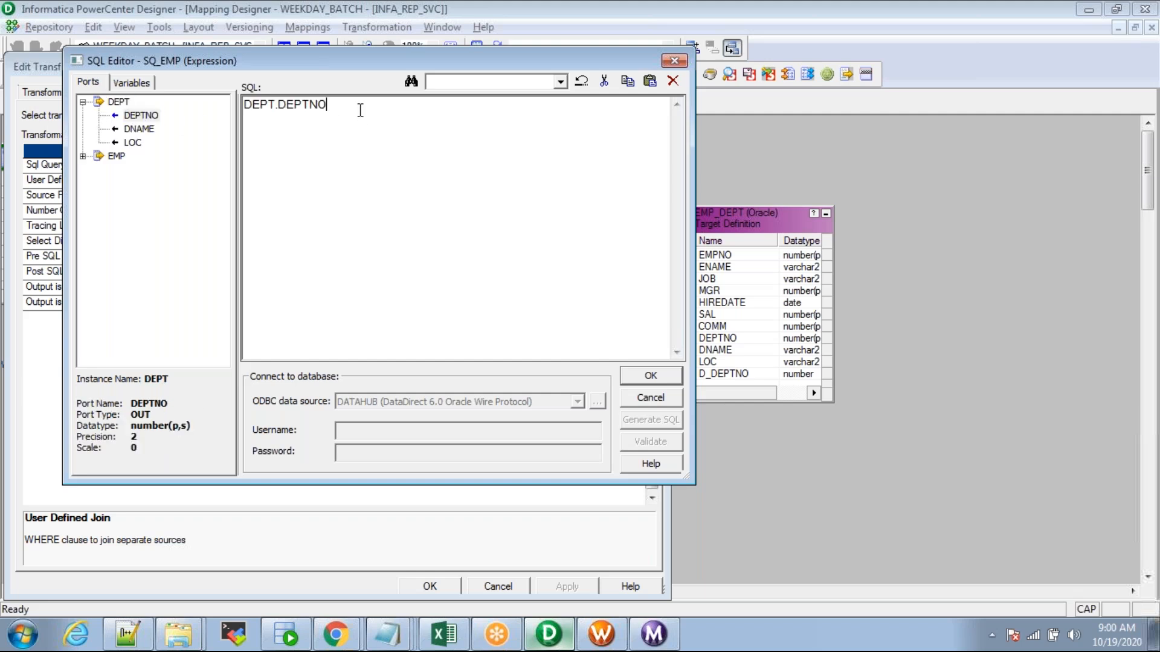
{"action": "double_click", "coordinate": [116, 156]}
{"action": "double_click", "coordinate": [140, 267]}
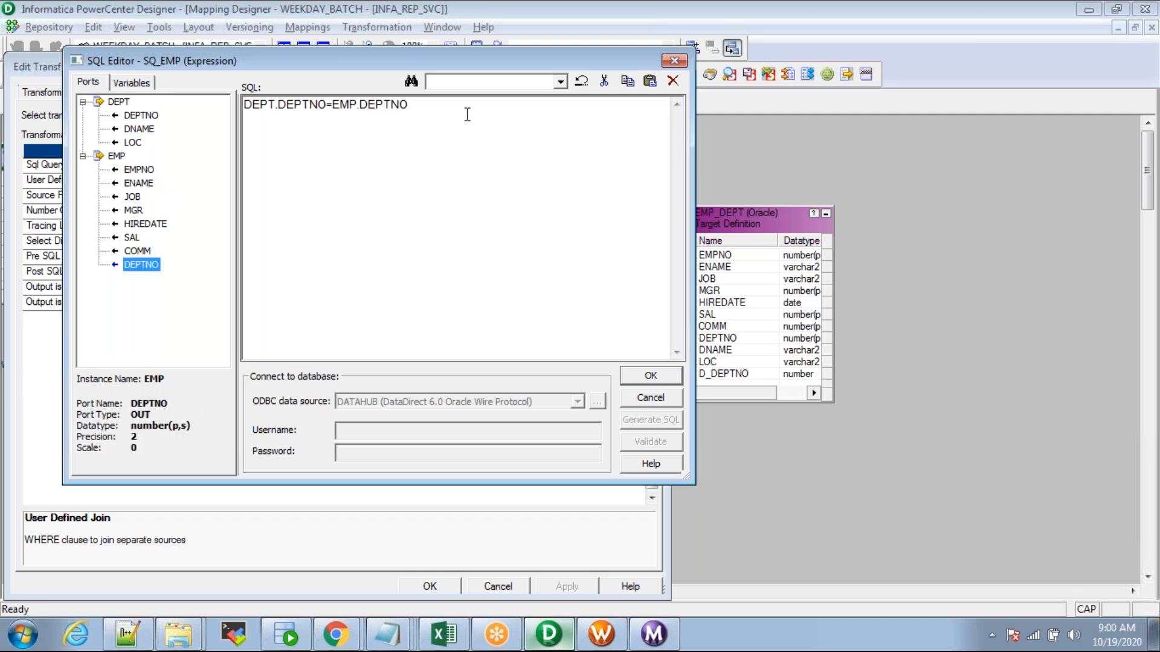
{"action": "key", "text": "ctrl+a"}
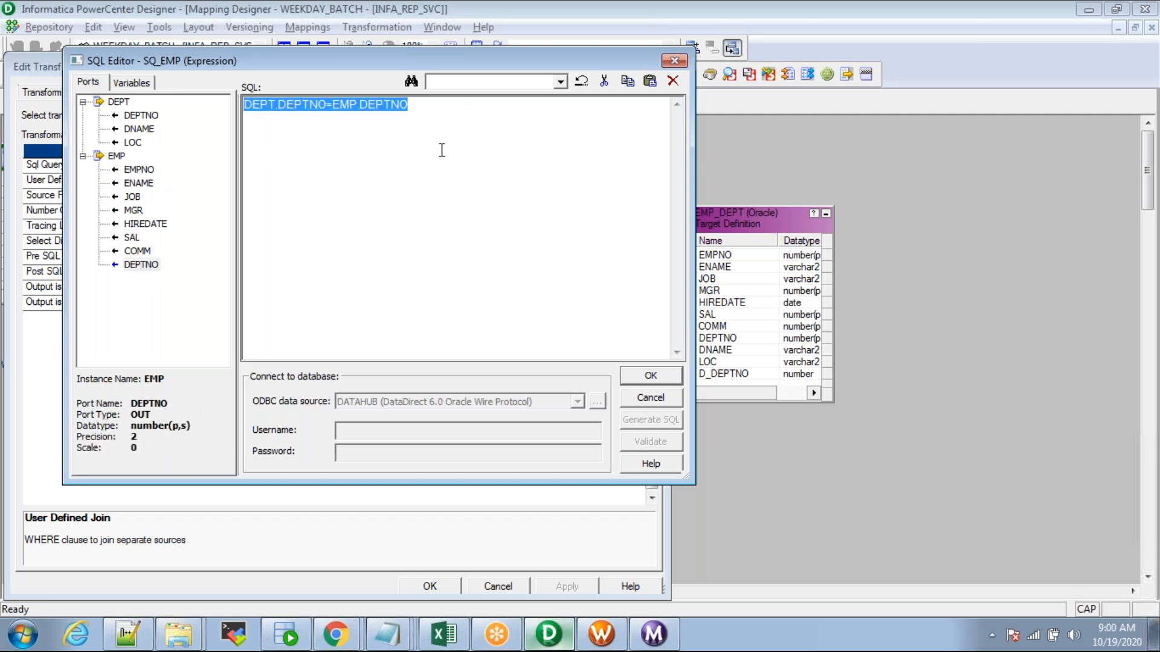
{"action": "left_click", "coordinate": [422, 116]}
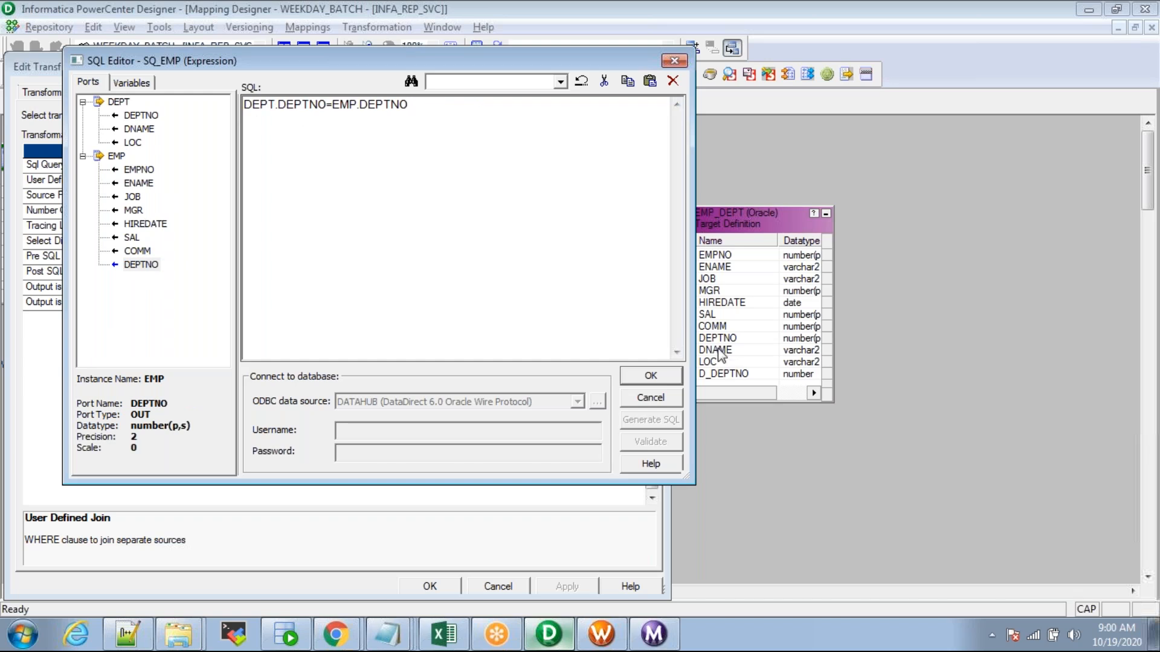
{"action": "left_click", "coordinate": [648, 375]}
{"action": "left_click", "coordinate": [567, 587]}
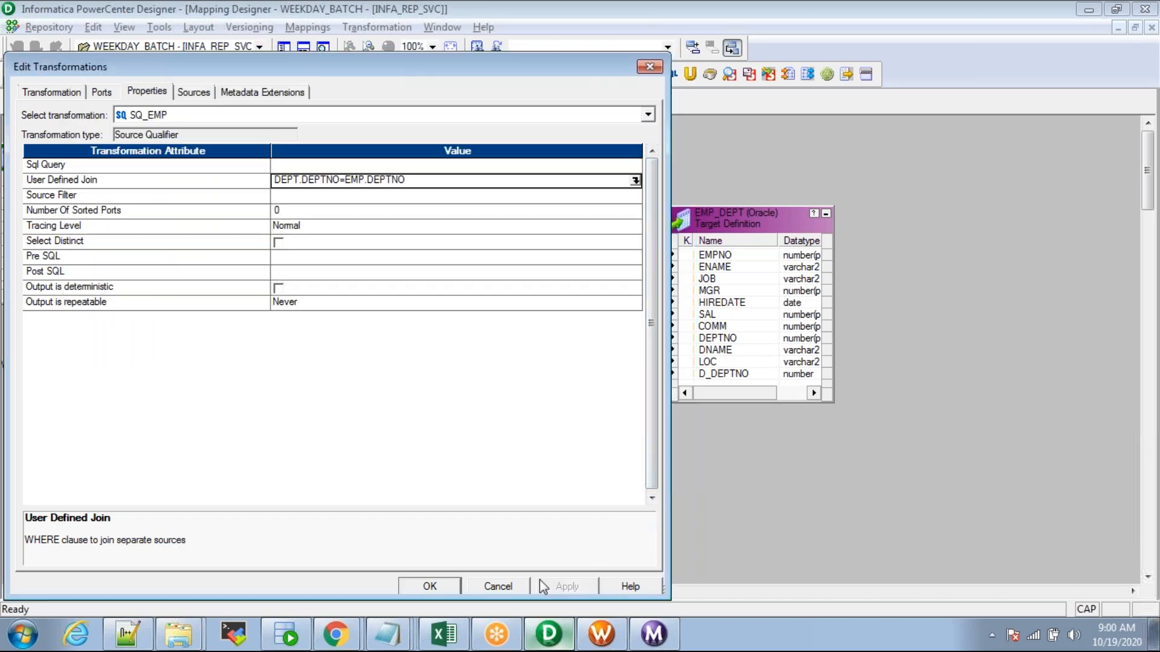
{"action": "left_click", "coordinate": [429, 587]}
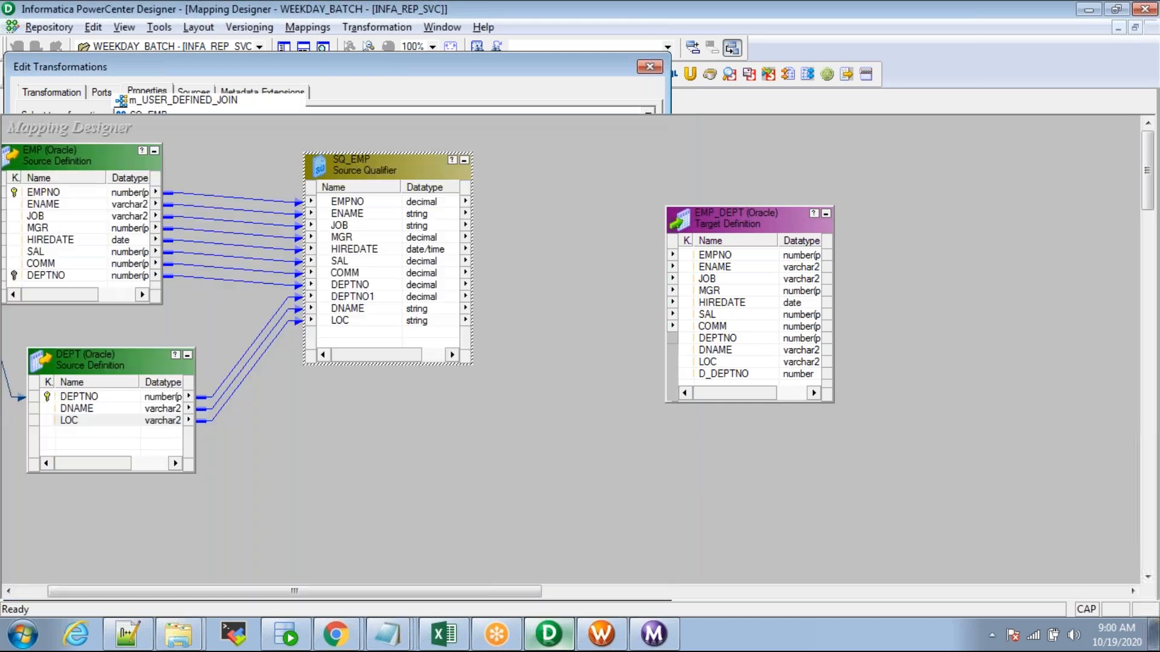
Step: Link SQ_EMP's EMPNO–DEPTNO, DNAME and LOC to EMP_DEPT, and DEPTNO1 to D_DEPTNO
{"action": "left_click", "coordinate": [354, 203]}
{"action": "left_click", "coordinate": [351, 285], "text": "shift"}
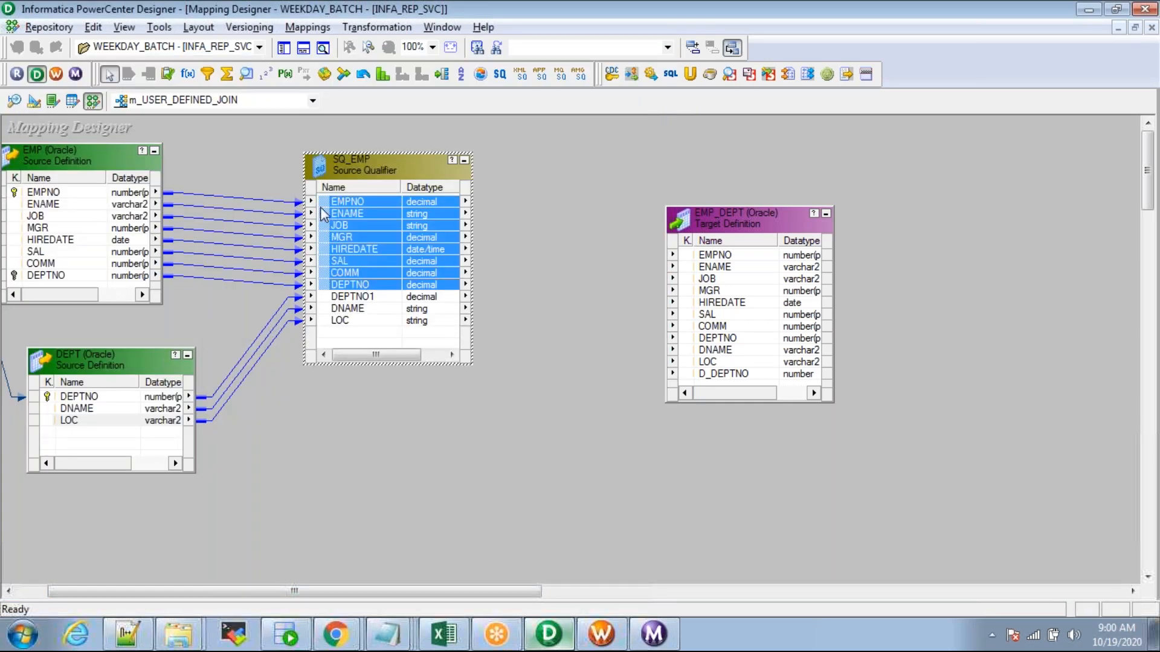
{"action": "left_click_drag", "start_coordinate": [324, 209], "coordinate": [728, 260]}
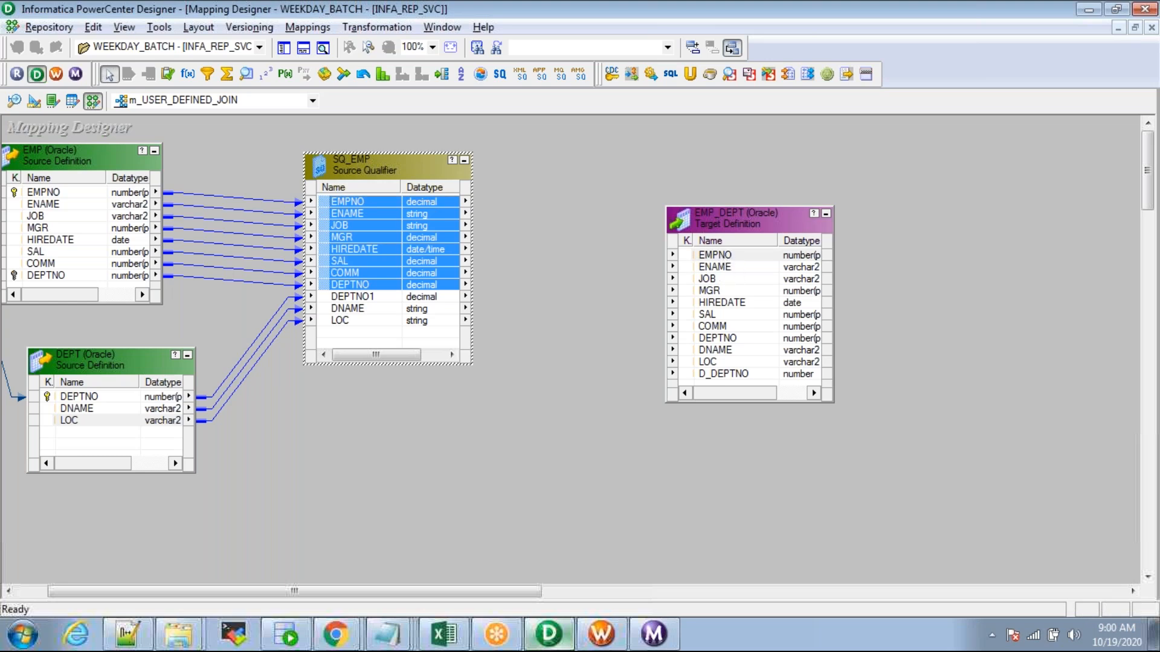
{"action": "left_click", "coordinate": [361, 297]}
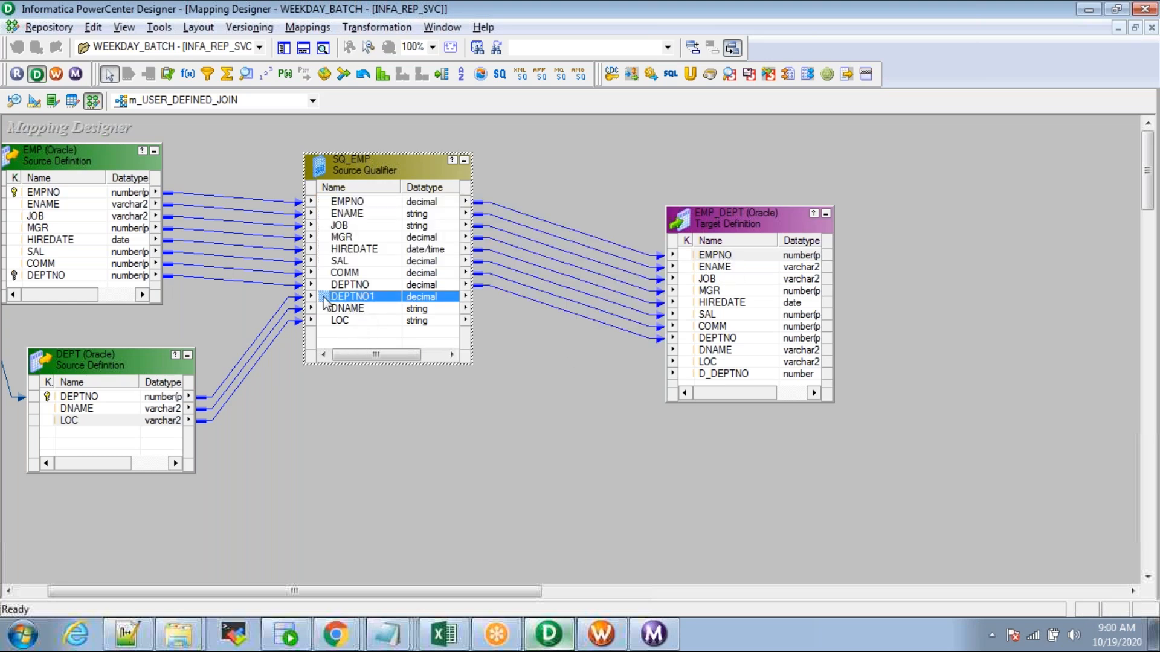
{"action": "left_click", "coordinate": [334, 309]}
{"action": "left_click", "coordinate": [339, 321], "text": "shift"}
{"action": "left_click_drag", "start_coordinate": [340, 313], "coordinate": [703, 363]}
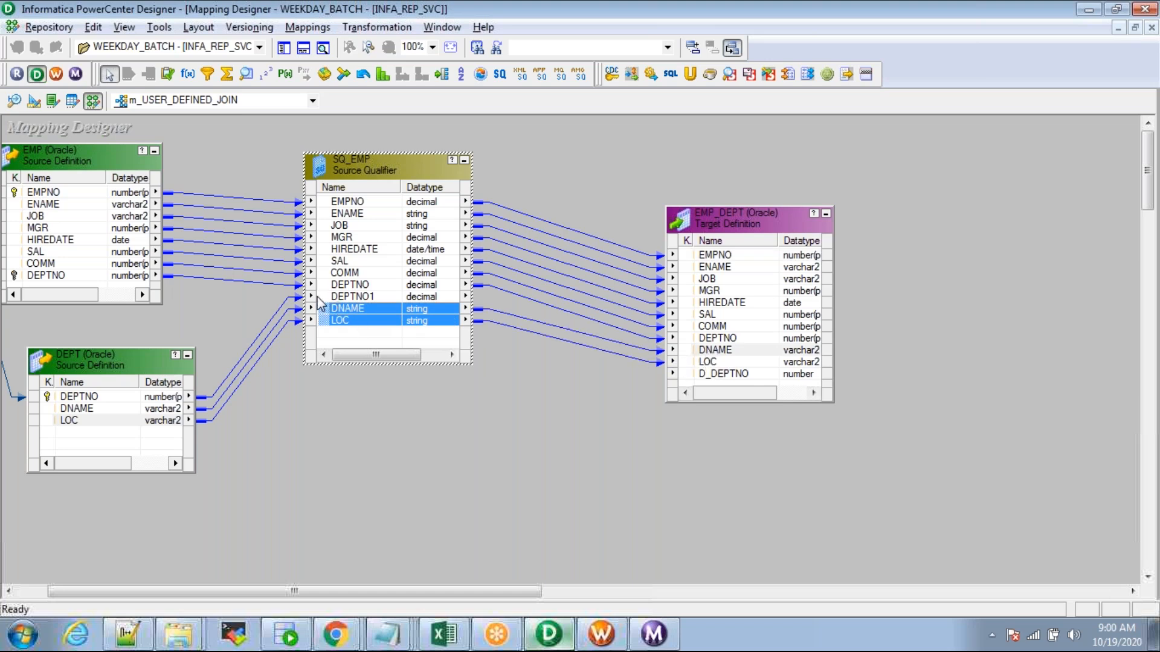
{"action": "left_click_drag", "start_coordinate": [326, 298], "coordinate": [719, 374]}
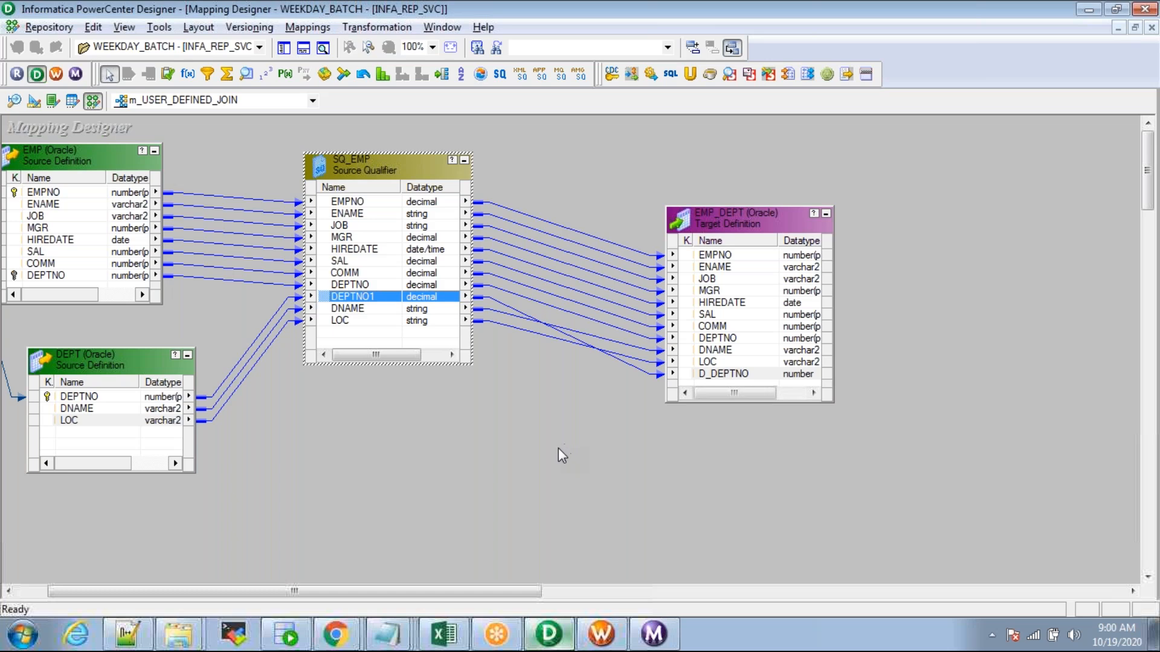
Step: Save the mapping, confirm it is VALID, and review its name in the Edit Mapping dialog
{"action": "key", "text": "ctrl+s"}
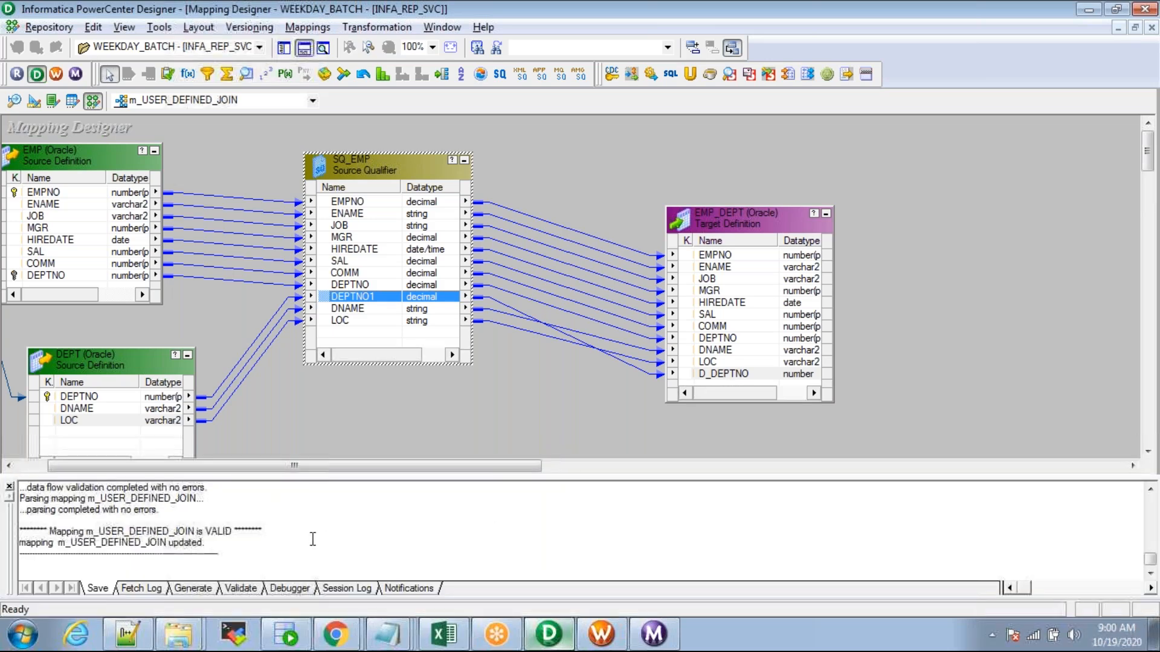
{"action": "double_click", "coordinate": [222, 534]}
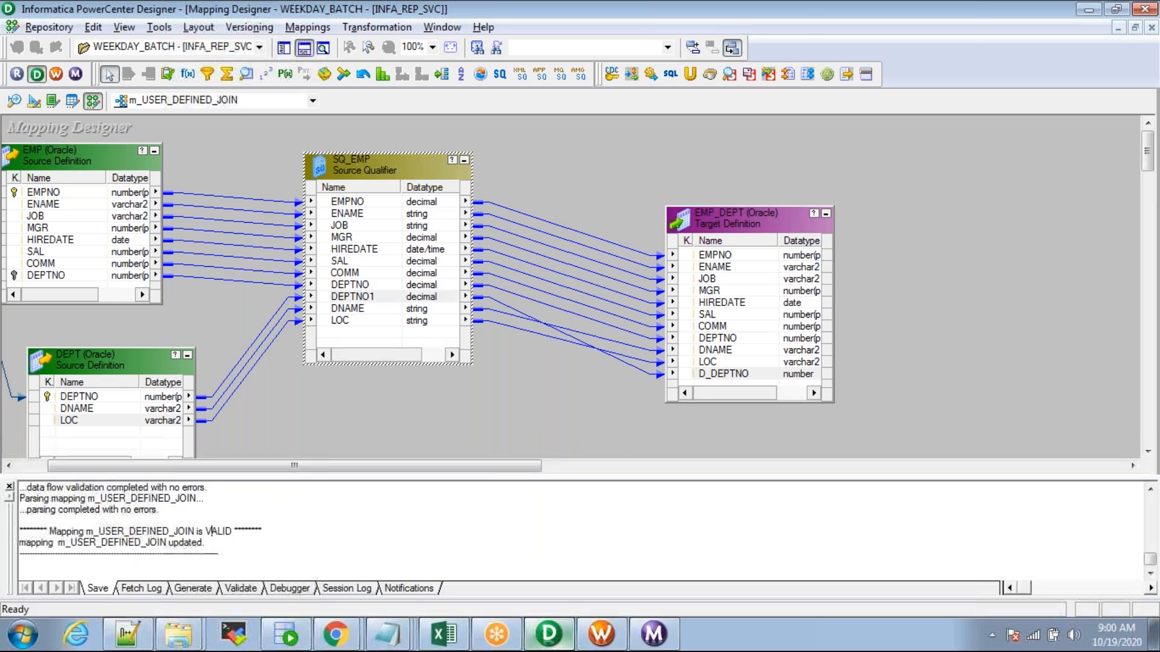
{"action": "left_click", "coordinate": [281, 536]}
{"action": "double_click", "coordinate": [221, 533]}
{"action": "left_click", "coordinate": [307, 25]}
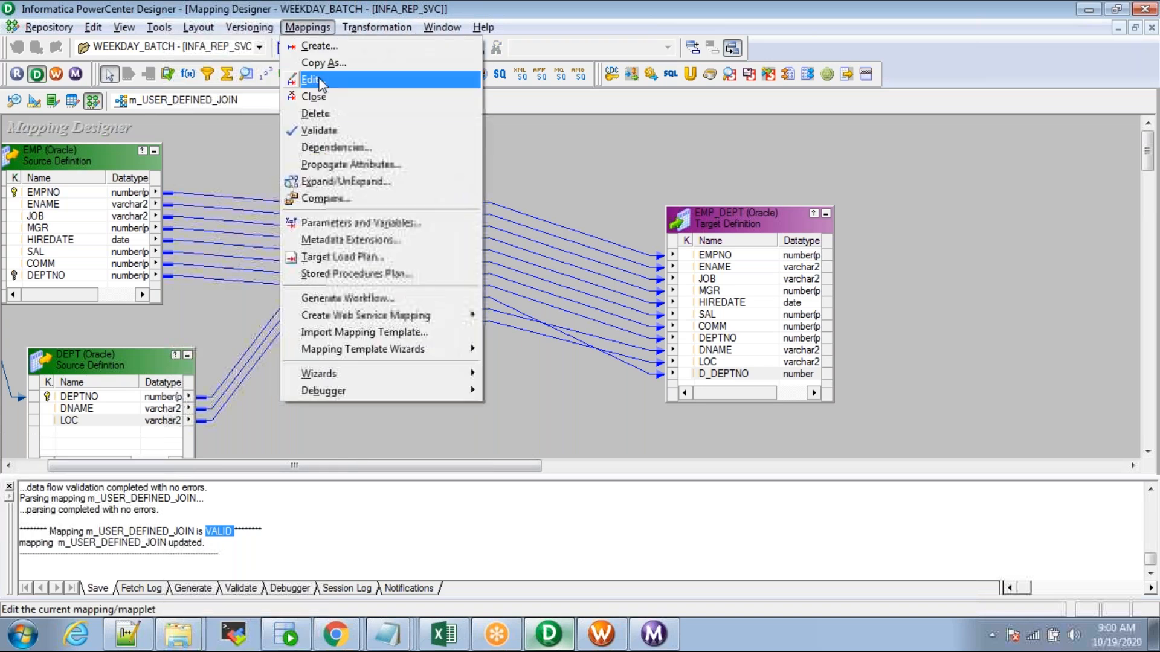
{"action": "left_click", "coordinate": [339, 80]}
{"action": "left_click_drag", "start_coordinate": [467, 270], "coordinate": [650, 267]}
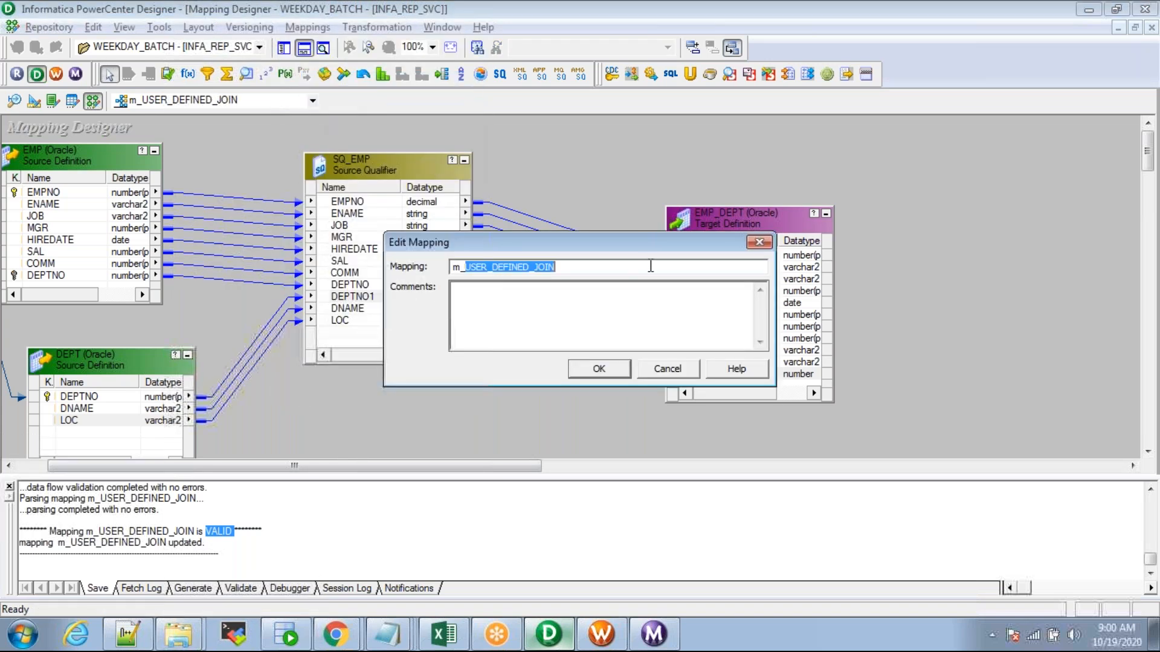
{"action": "left_click", "coordinate": [671, 368]}
{"action": "left_click", "coordinate": [601, 634]}
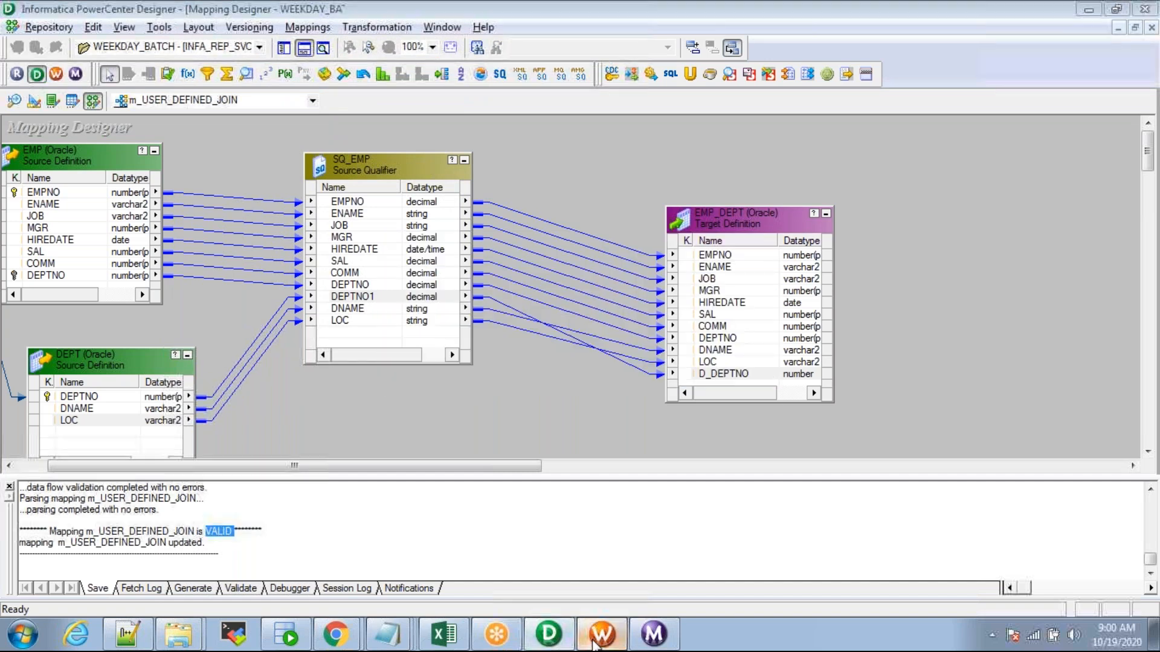
Step: Create a new workflow named wf_USER_DEFINED_JOIN
{"action": "left_click", "coordinate": [308, 27]}
{"action": "left_click", "coordinate": [320, 44]}
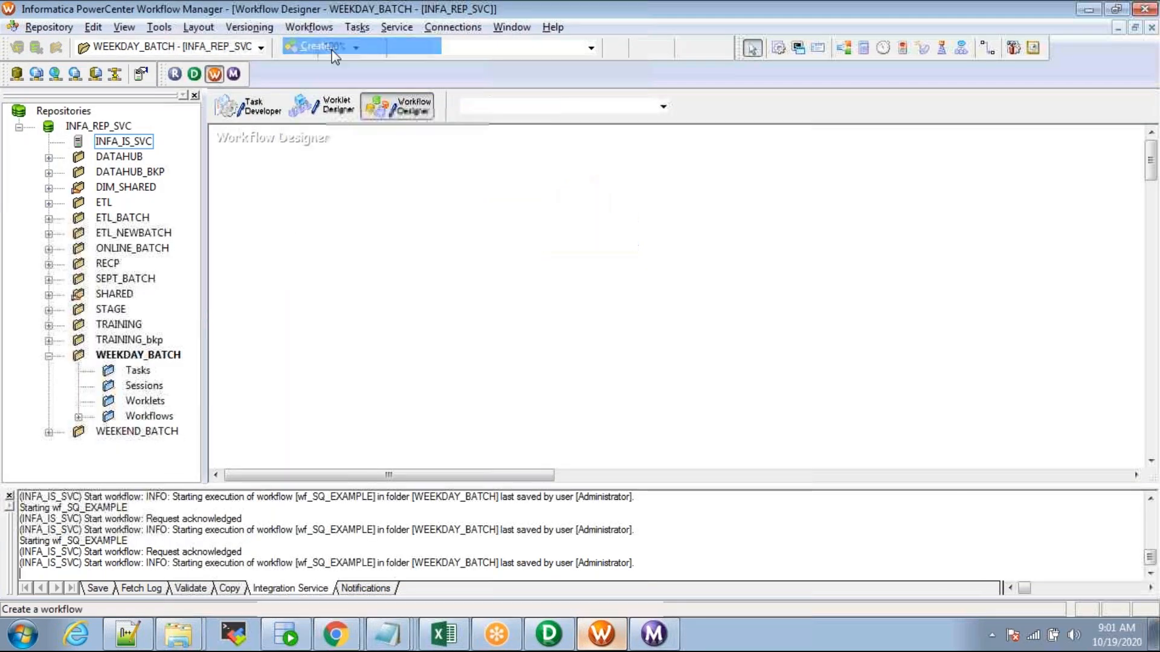
{"action": "type", "text": "wf_USER_DEFINED_JOIN"}
{"action": "key", "text": "Return"}
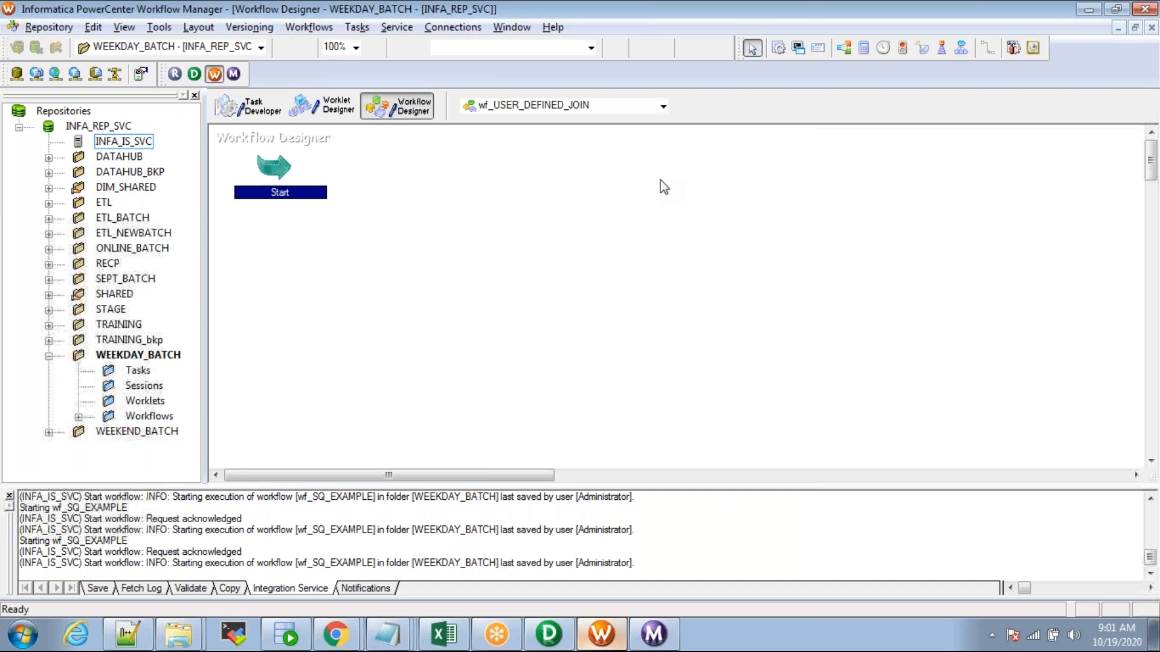
Step: Add a session for mapping m_USER_DEFINED_JOIN and place it near the Start task
{"action": "left_click", "coordinate": [778, 48]}
{"action": "left_click", "coordinate": [429, 328]}
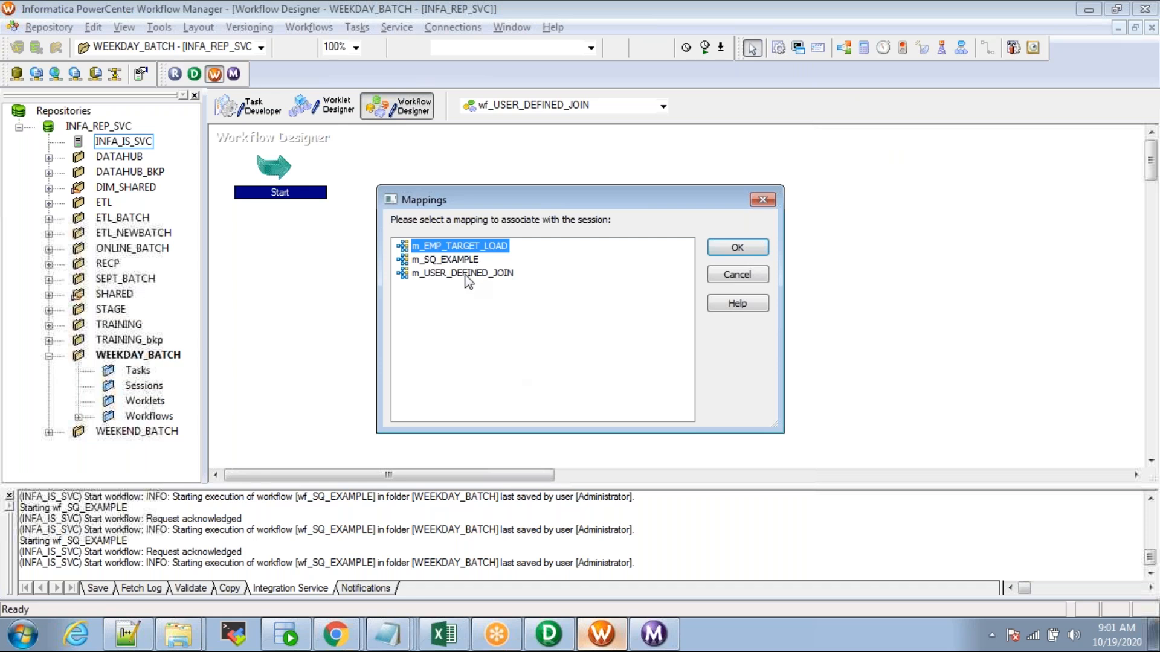
{"action": "left_click", "coordinate": [471, 273]}
{"action": "left_click", "coordinate": [737, 247]}
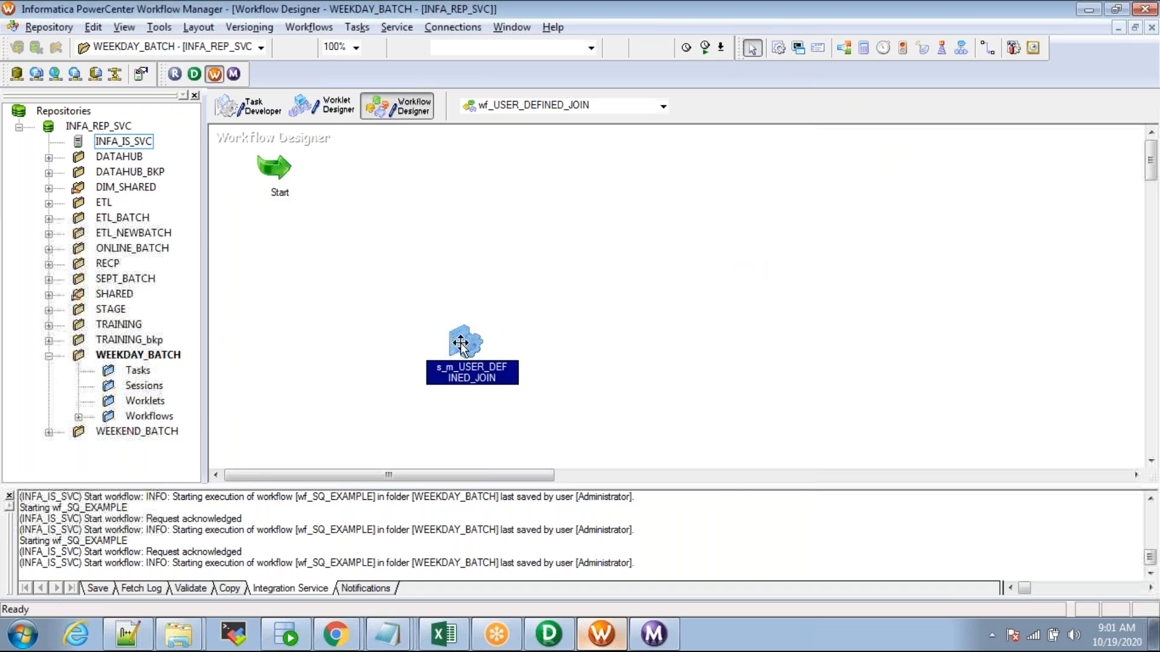
{"action": "left_click_drag", "start_coordinate": [460, 340], "coordinate": [527, 252]}
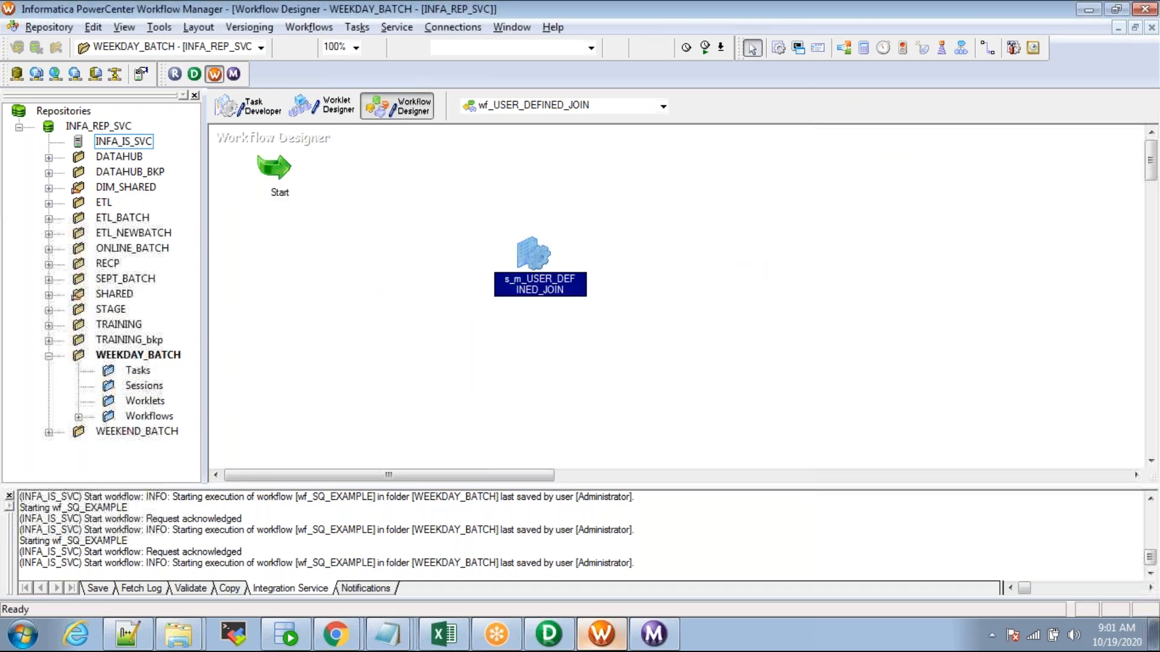
Step: Link Start to the s_m_USER_DEFINED_JOIN session and save the workflow
{"action": "left_click", "coordinate": [357, 27]}
{"action": "left_click", "coordinate": [374, 128]}
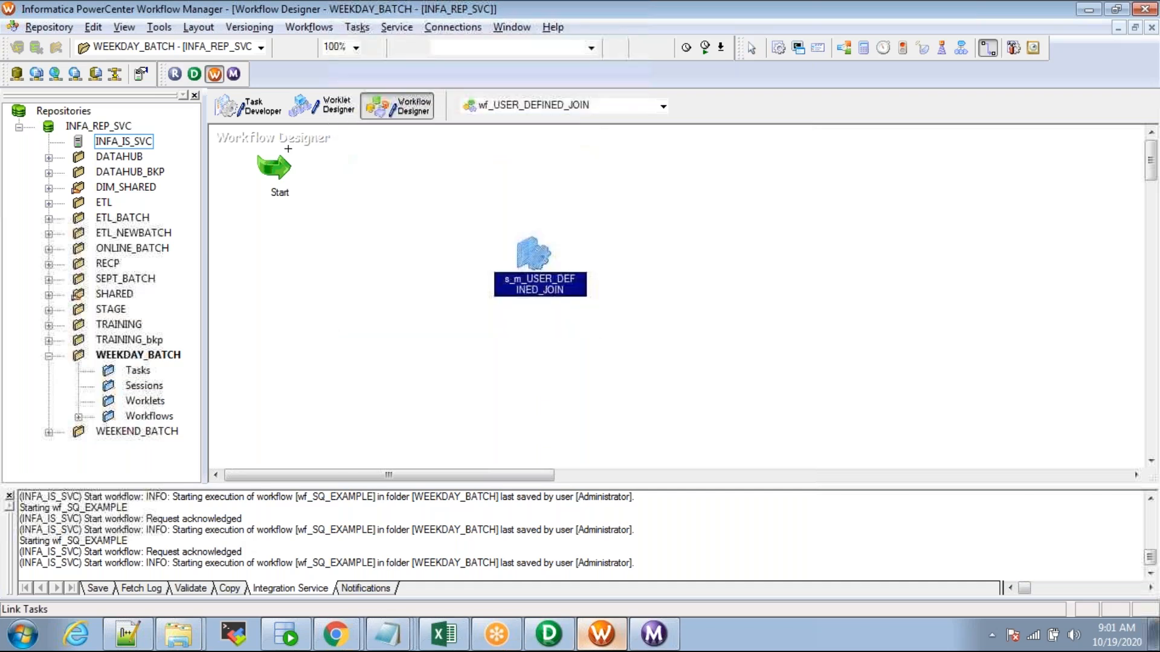
{"action": "left_click_drag", "start_coordinate": [274, 165], "coordinate": [535, 242]}
{"action": "key", "text": "ctrl+s"}
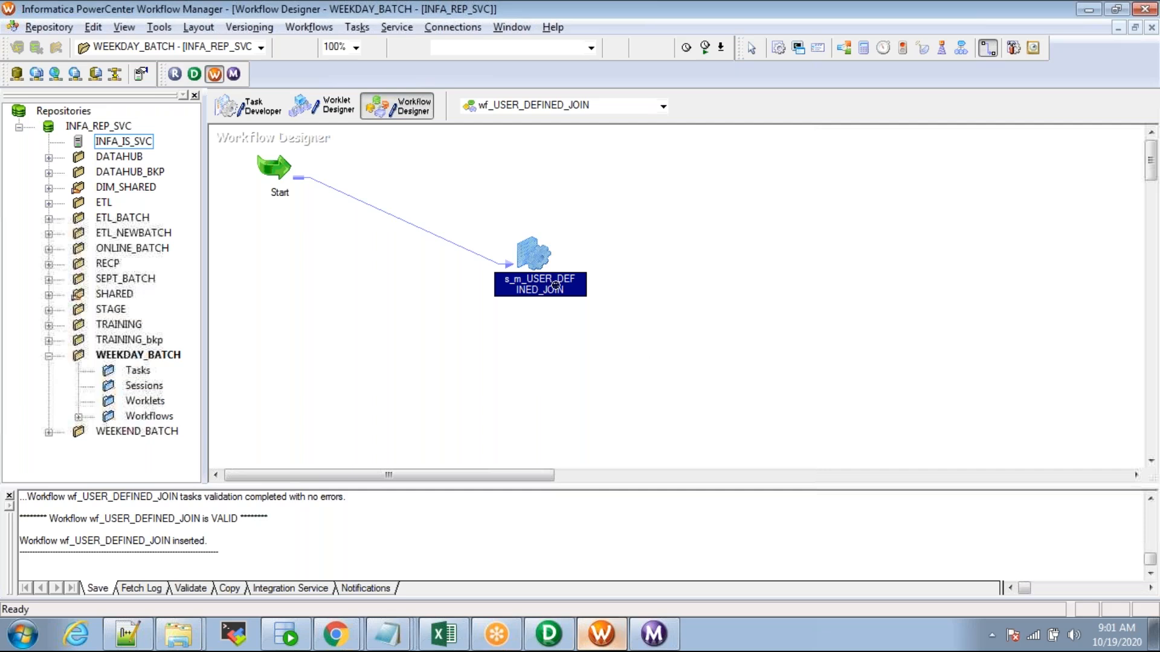
{"action": "double_click", "coordinate": [531, 254]}
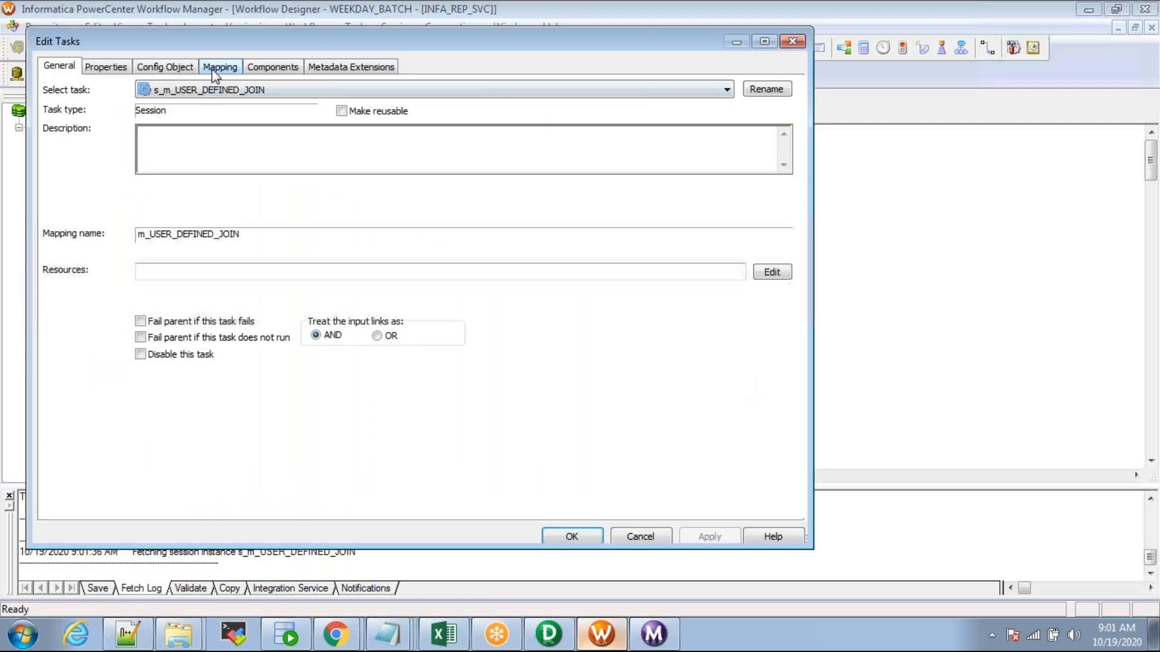
Step: Set SQ_EMP's source connection to SCOTT in the session's mapping settings
{"action": "left_click", "coordinate": [218, 67]}
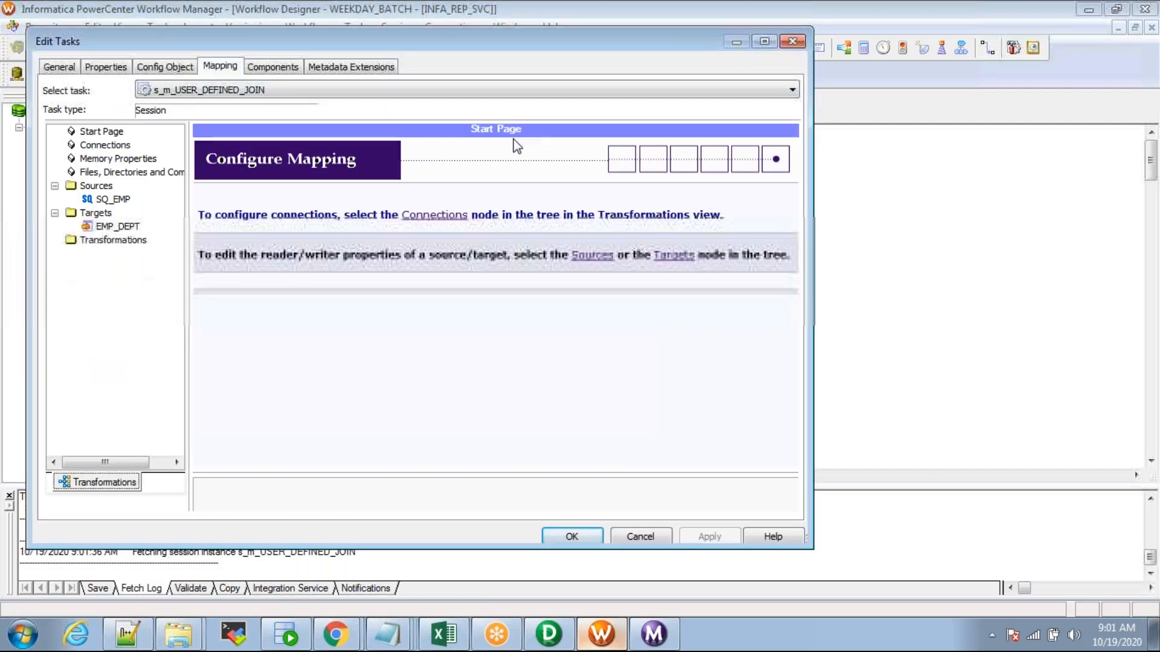
{"action": "left_click", "coordinate": [111, 200]}
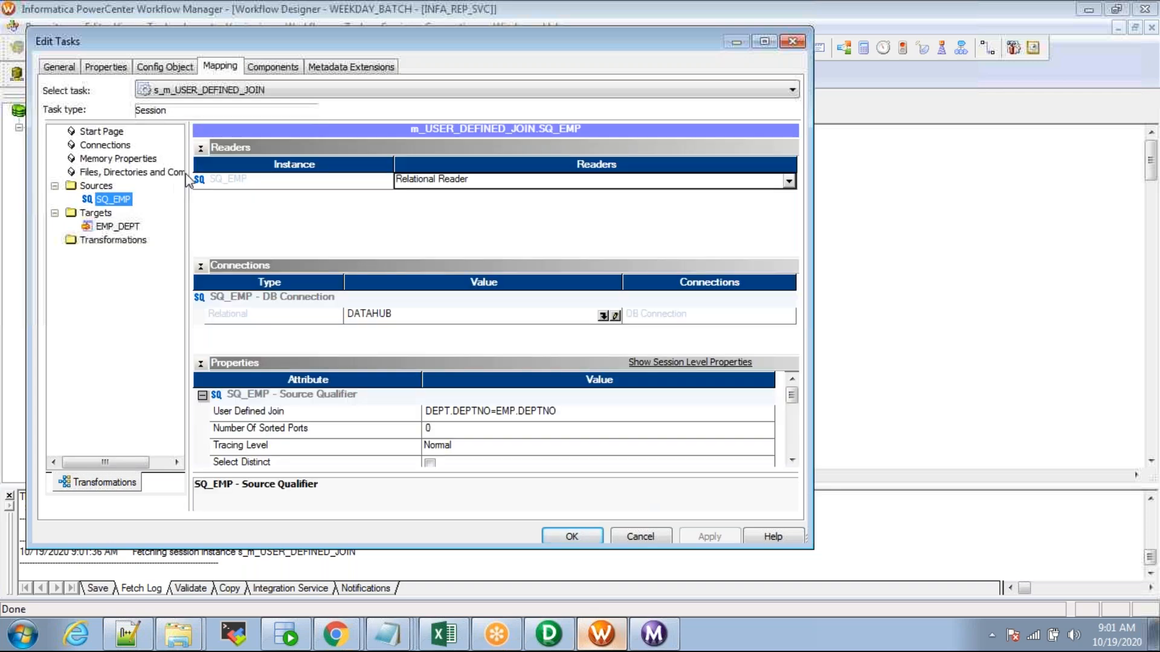
{"action": "left_click", "coordinate": [200, 148]}
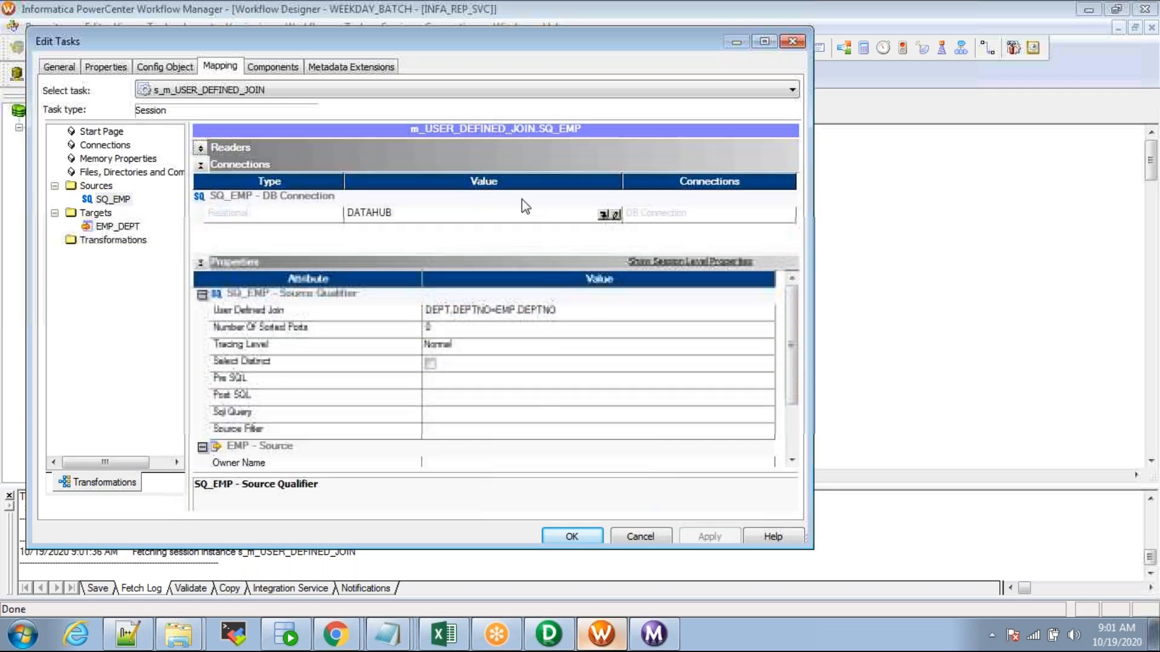
{"action": "left_click", "coordinate": [614, 217]}
{"action": "double_click", "coordinate": [321, 349]}
{"action": "left_click", "coordinate": [708, 537]}
Step: Give EMP_DEPT the TARGET connection, Normal load type and Truncate target table, then save
{"action": "left_click", "coordinate": [117, 226]}
{"action": "left_click", "coordinate": [200, 147]}
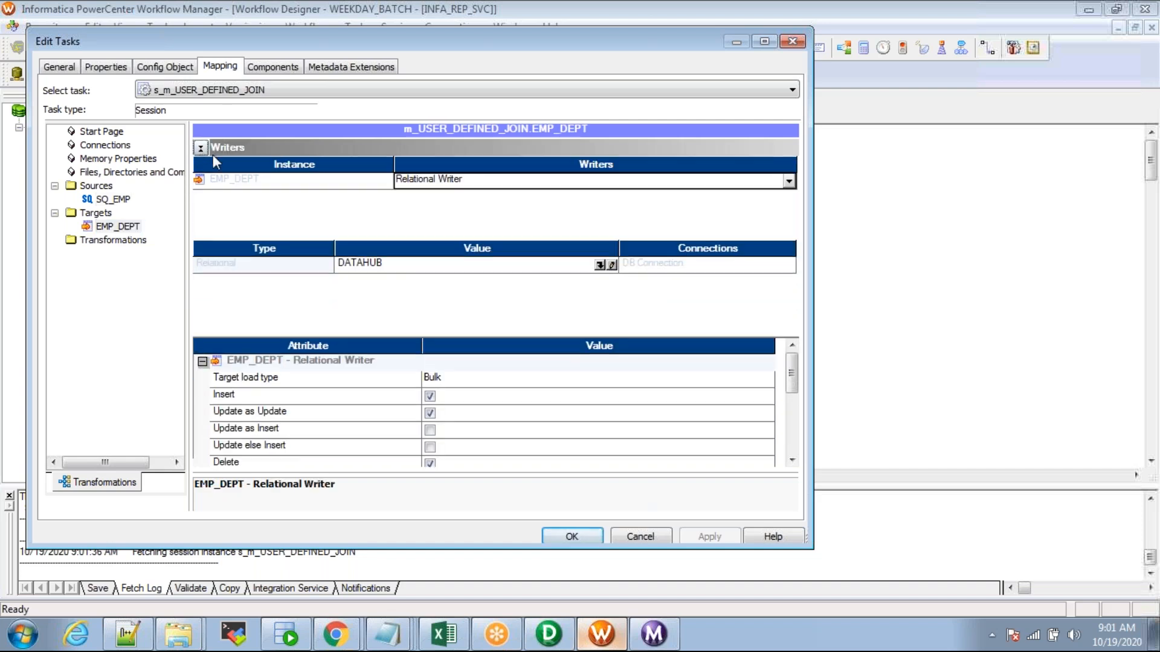
{"action": "left_click", "coordinate": [600, 198]}
{"action": "double_click", "coordinate": [344, 367]}
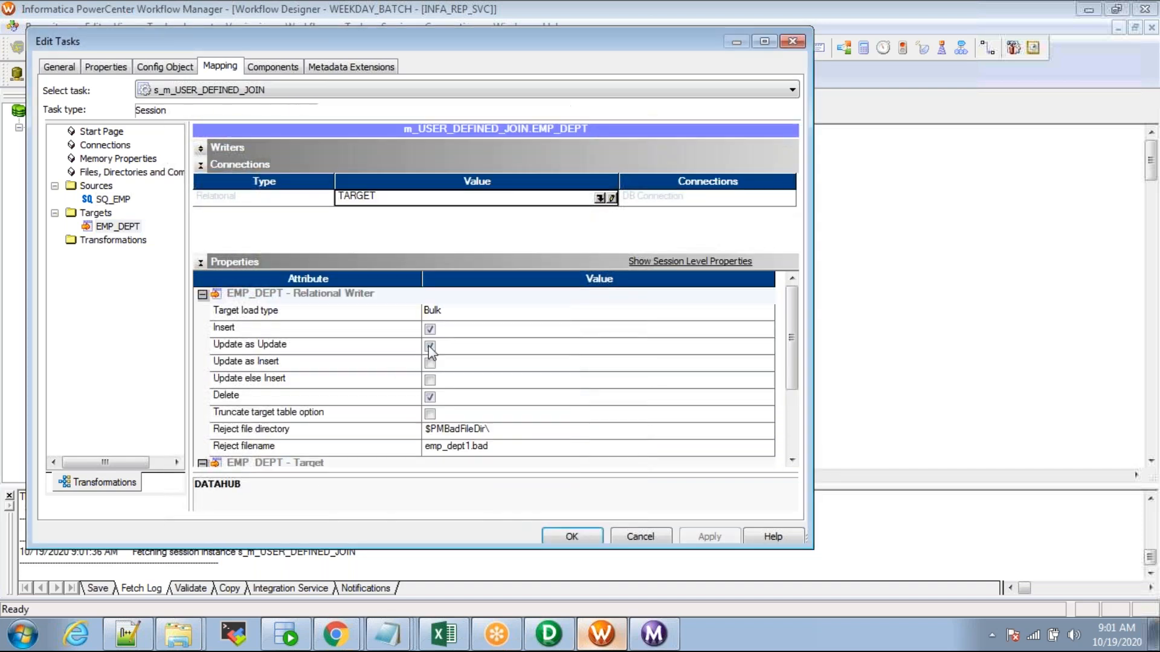
{"action": "left_click", "coordinate": [445, 314]}
{"action": "left_click", "coordinate": [443, 330]}
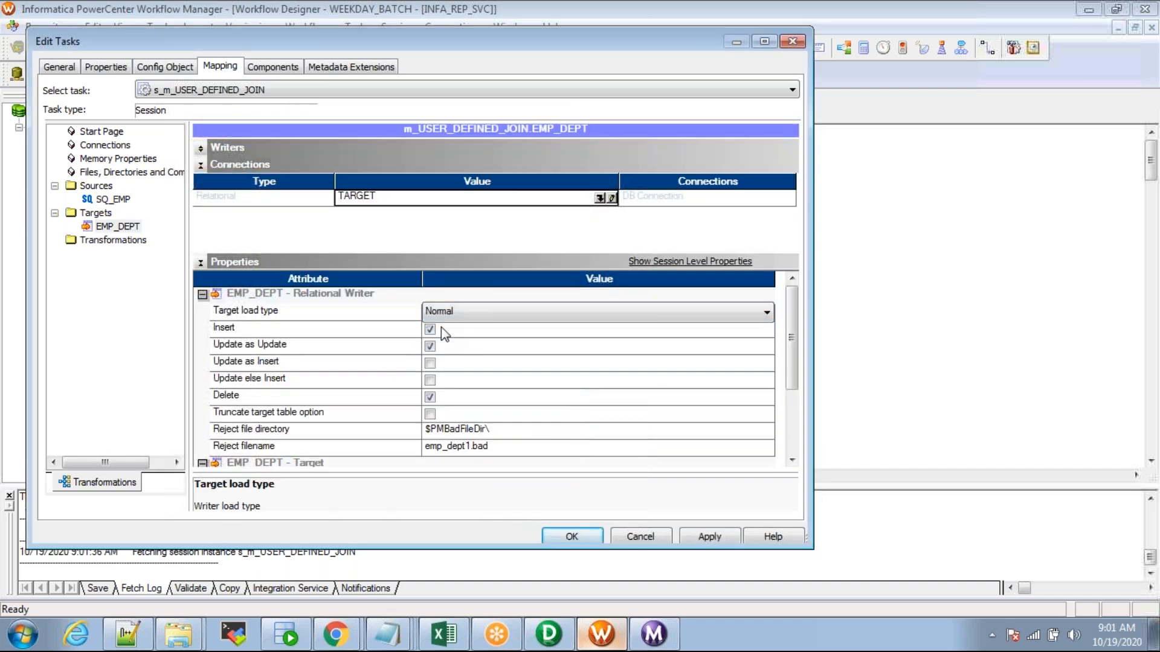
{"action": "left_click", "coordinate": [347, 306]}
{"action": "left_click", "coordinate": [431, 415]}
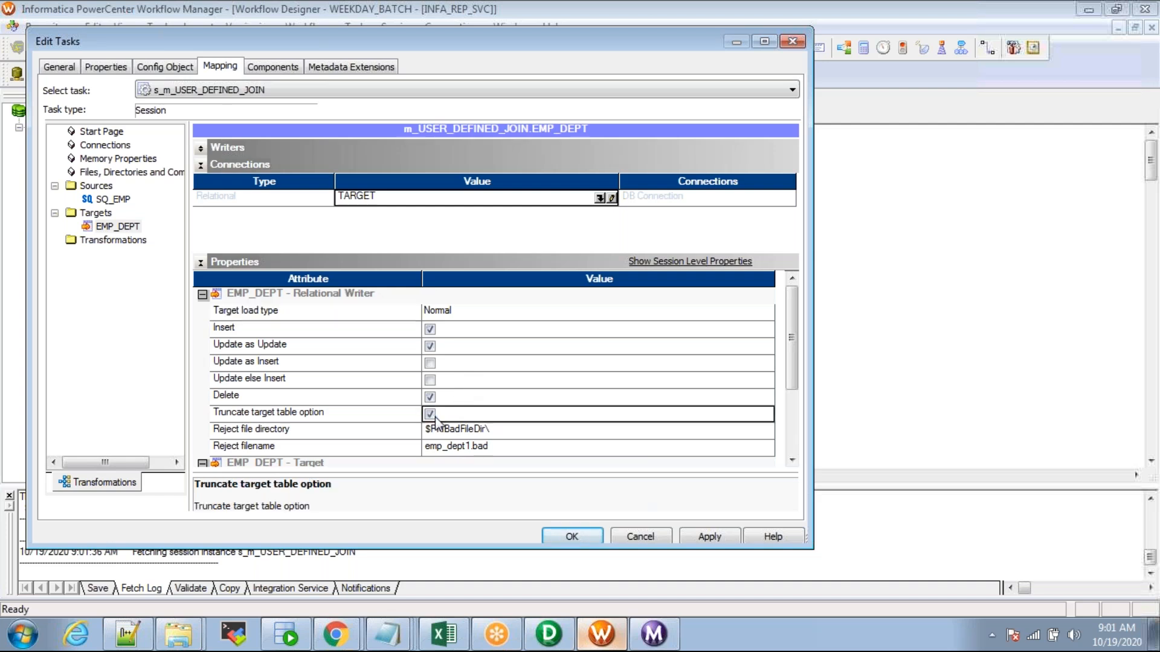
{"action": "left_click", "coordinate": [332, 416]}
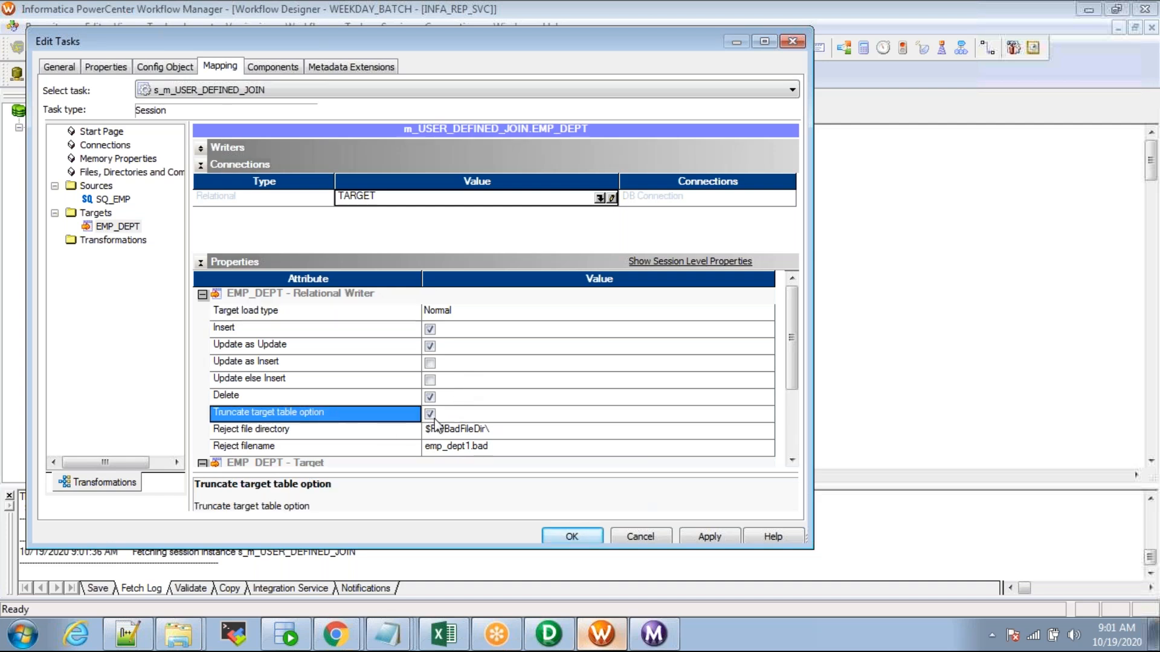
{"action": "left_click", "coordinate": [572, 537]}
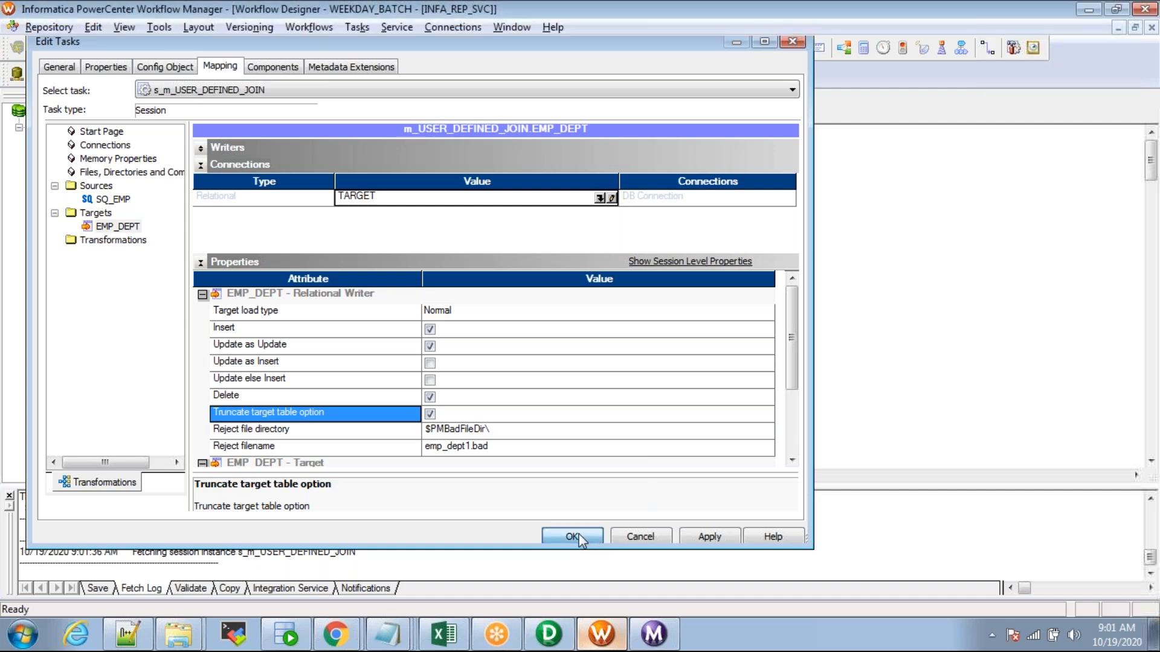
Step: Start the wf_USER_DEFINED_JOIN workflow from the canvas
{"action": "right_click", "coordinate": [299, 310]}
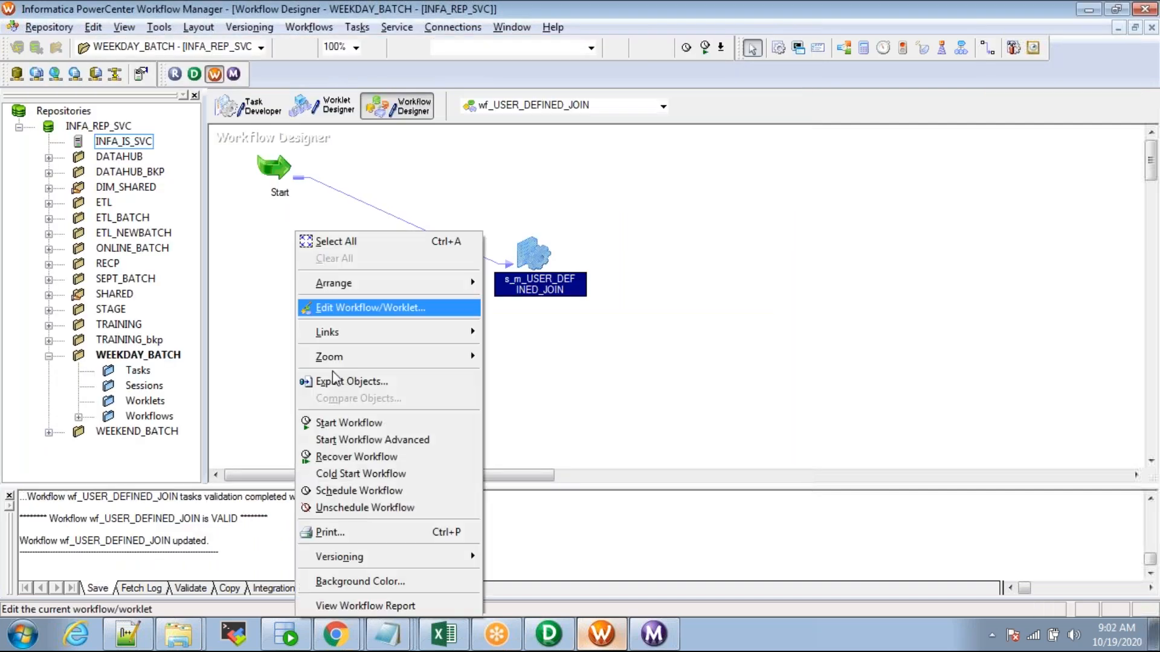
{"action": "left_click", "coordinate": [341, 423]}
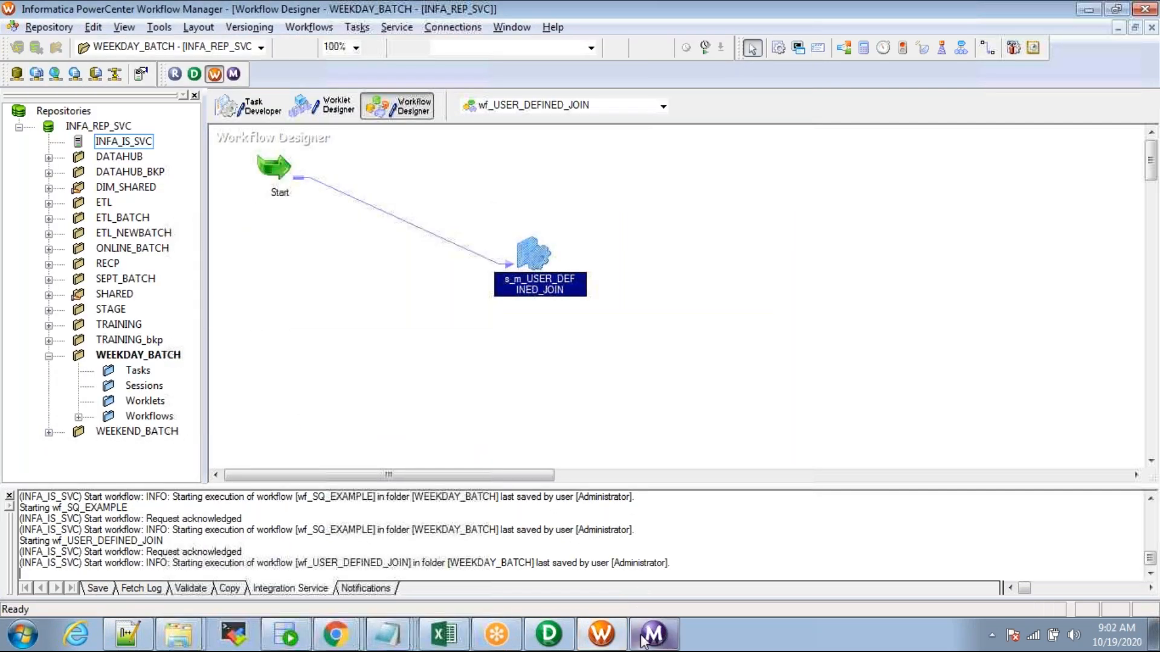
{"action": "key", "text": "alt+Tab"}
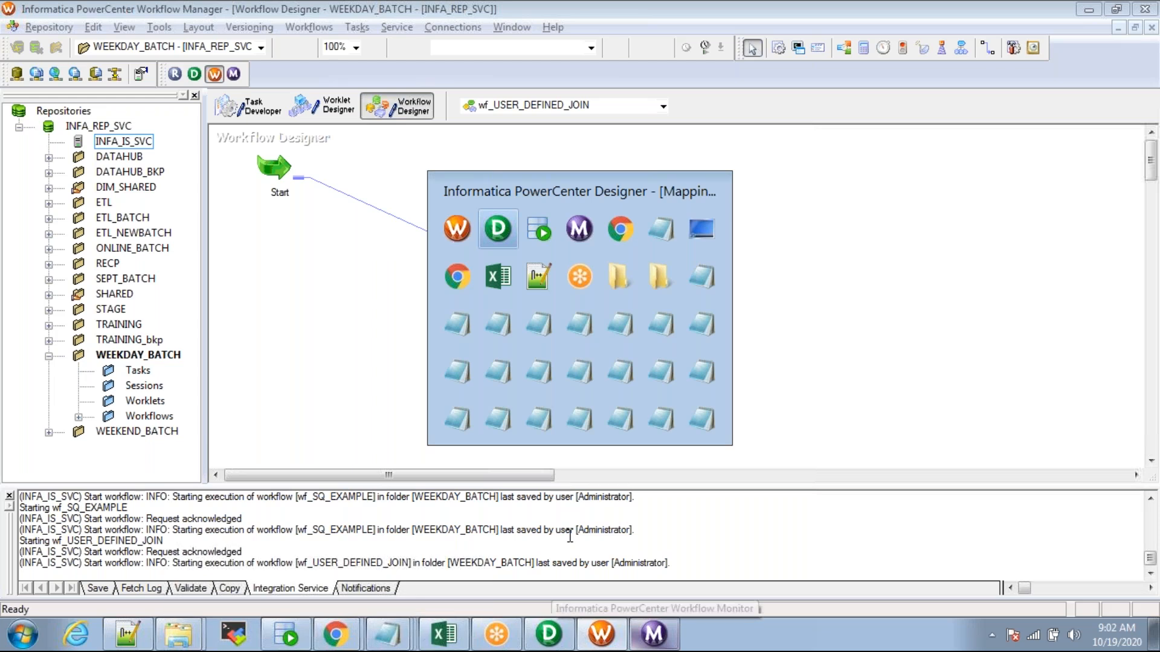
{"action": "left_click", "coordinate": [304, 49]}
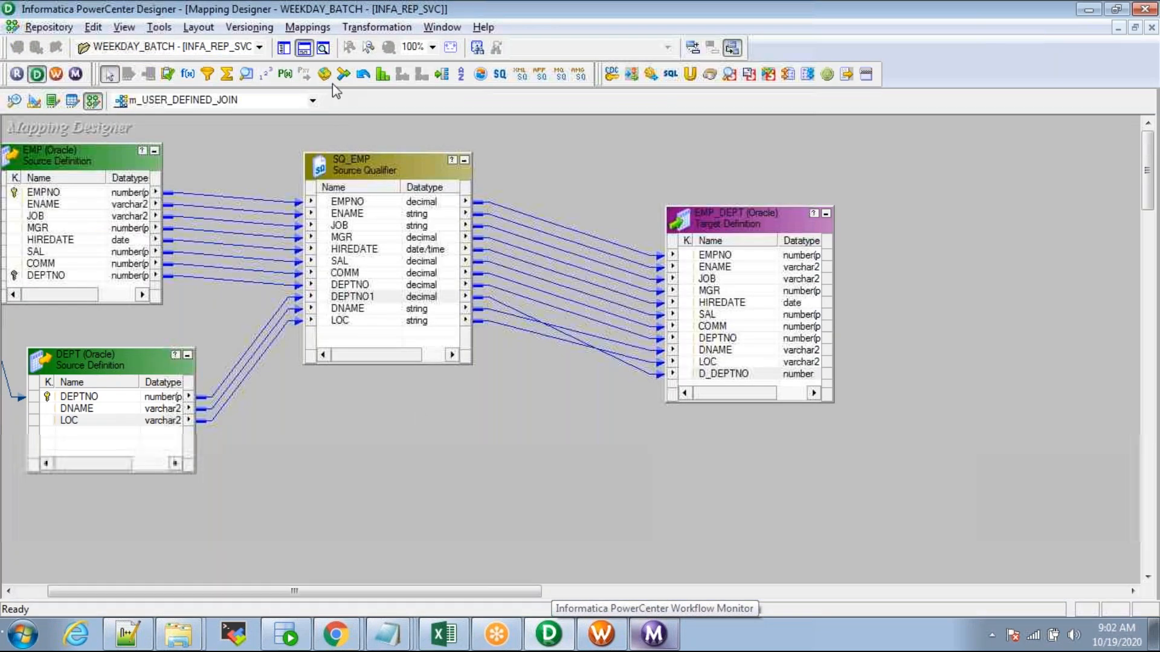
Step: View SQ_EMP's join condition DEPT.DEPTNO=EMP.DEPTNO in the SQL editor, then close it
{"action": "mouse_move", "coordinate": [441, 593]}
{"action": "left_mouse_down"}
{"action": "mouse_move", "coordinate": [406, 603]}
{"action": "mouse_move", "coordinate": [419, 597]}
{"action": "left_mouse_up"}
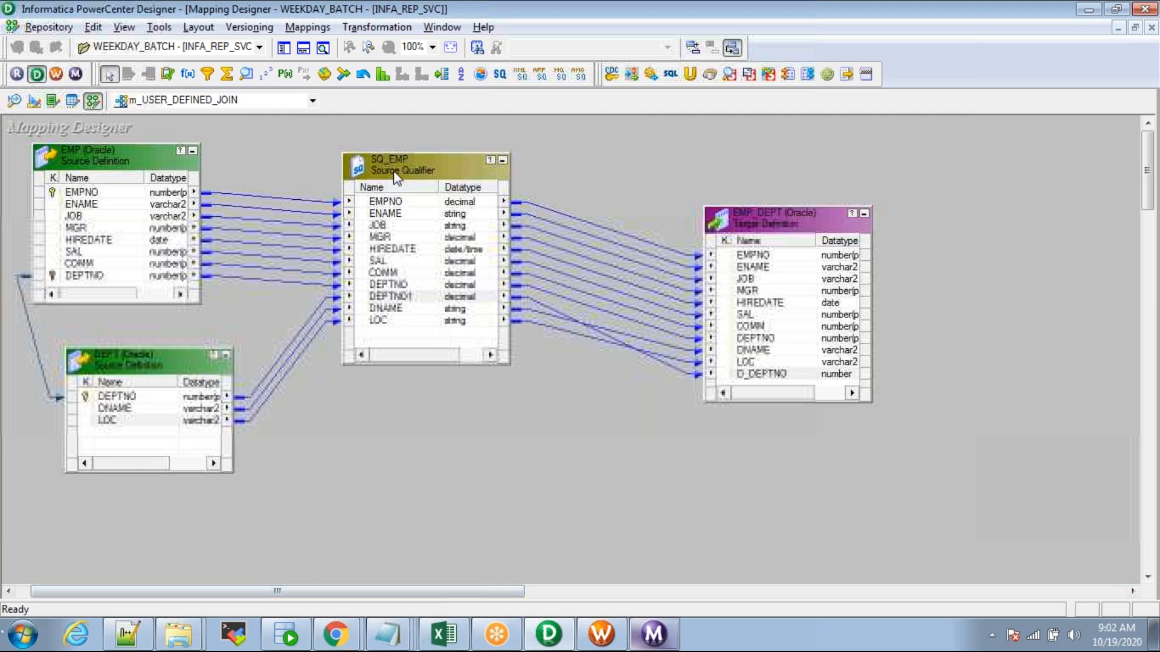
{"action": "double_click", "coordinate": [392, 248]}
{"action": "left_click", "coordinate": [147, 92]}
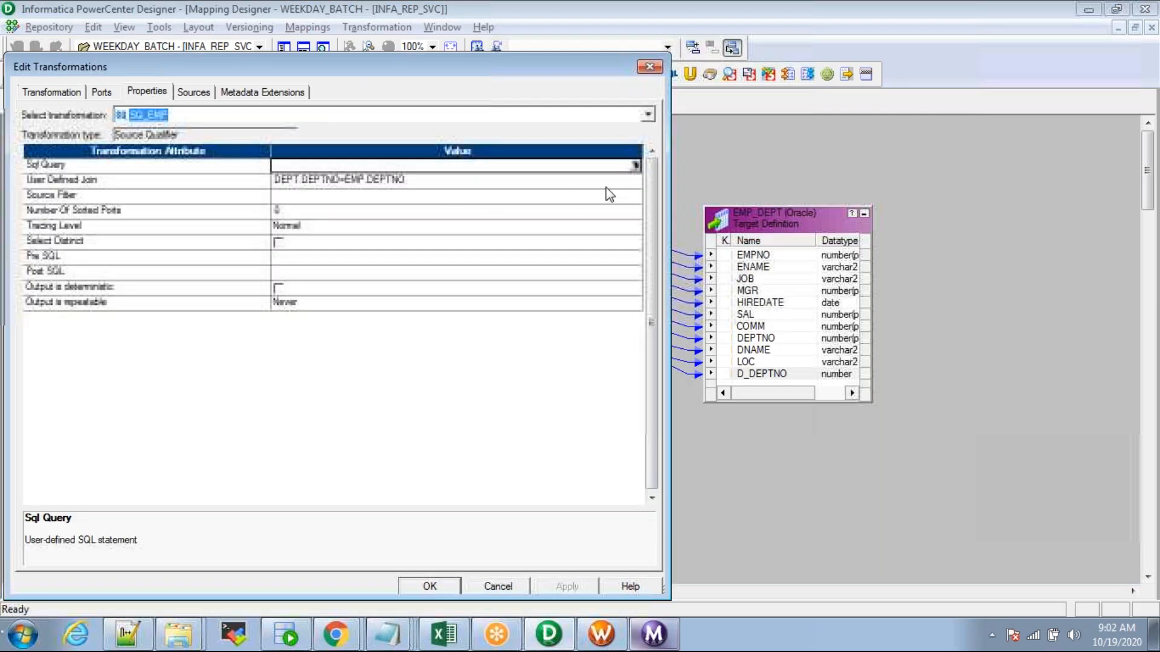
{"action": "left_click", "coordinate": [638, 180]}
{"action": "left_click", "coordinate": [636, 180]}
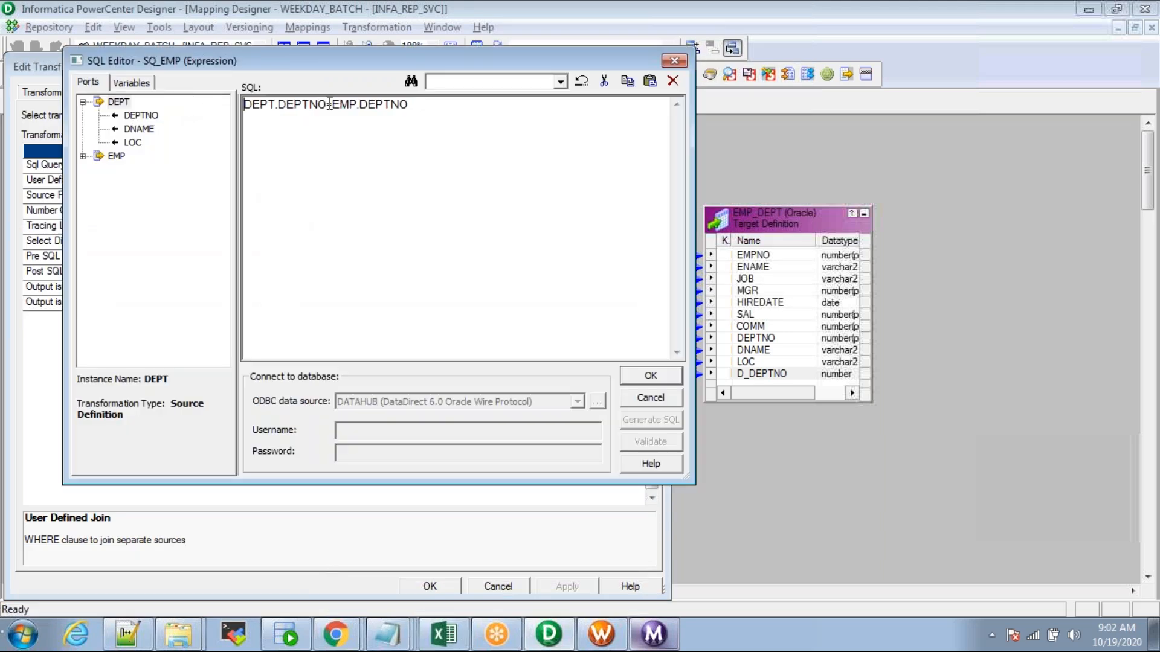
{"action": "double_click", "coordinate": [334, 105]}
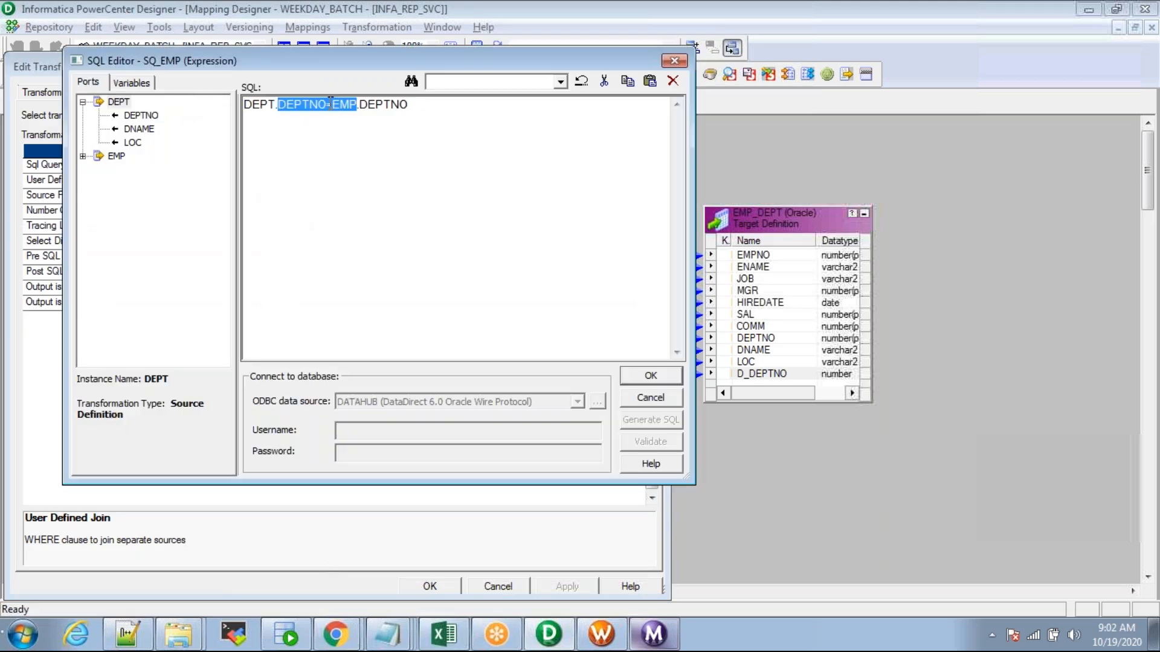
{"action": "left_click", "coordinate": [363, 134]}
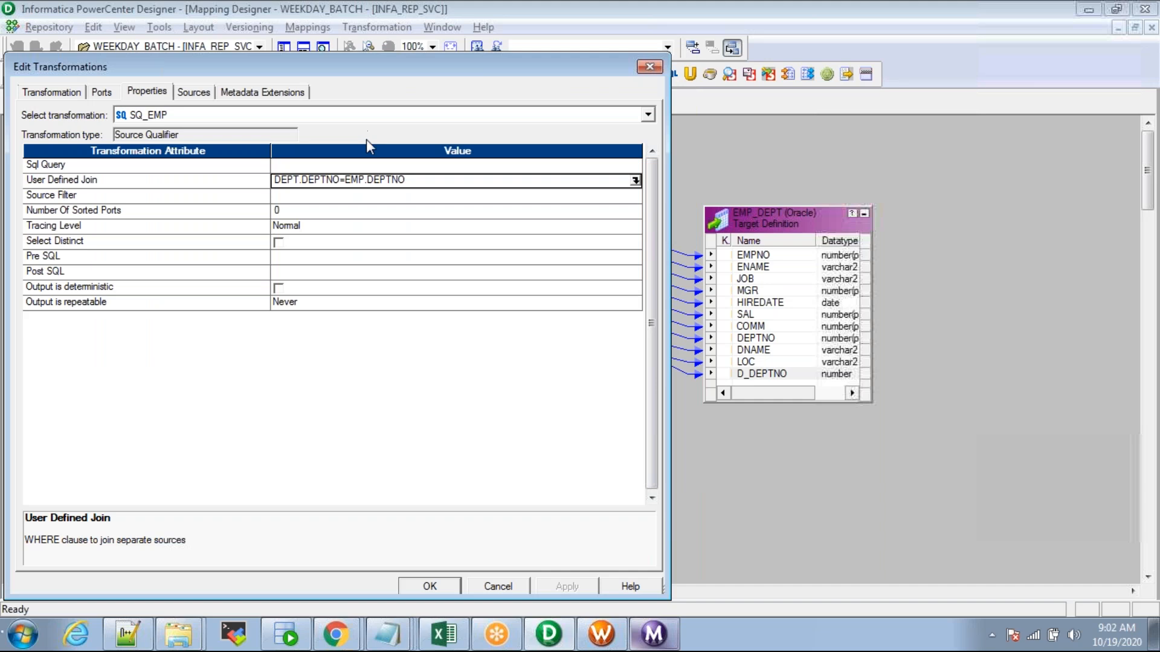
{"action": "key", "text": "Return"}
{"action": "key", "text": "alt+Tab"}
{"action": "key", "text": "alt+Tab"}
Step: Replace INNER JOIN with a comma and ON with WHERE in the EMP–DEPT query, and run it
{"action": "left_click", "coordinate": [198, 88]}
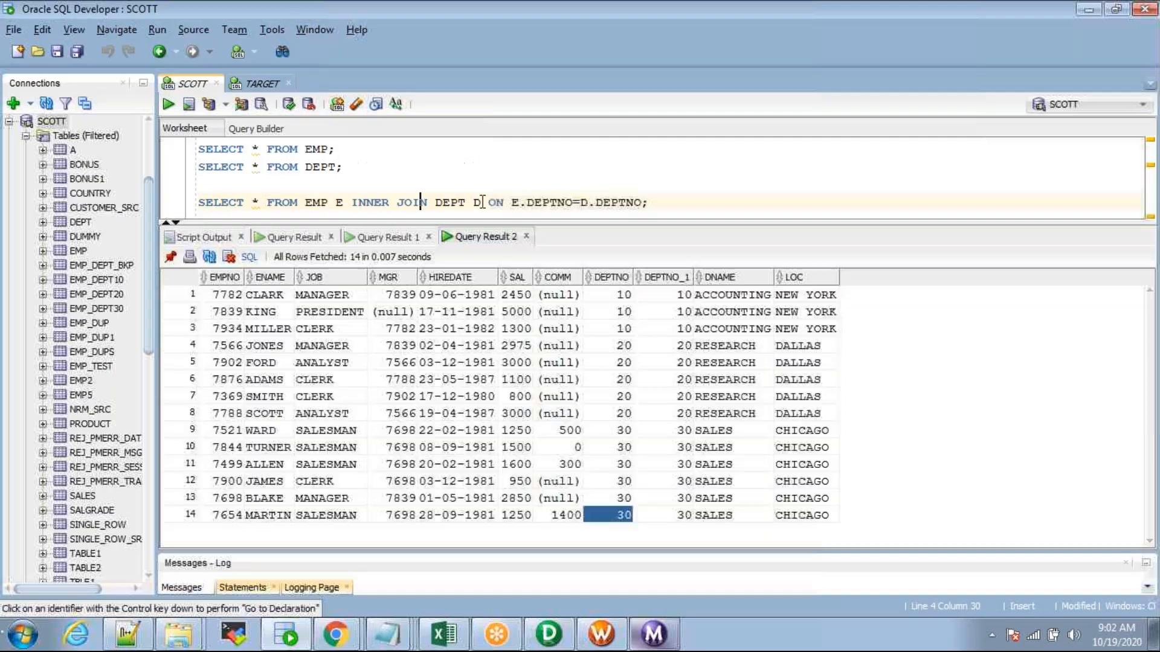
{"action": "left_click_drag", "start_coordinate": [665, 205], "coordinate": [191, 189]}
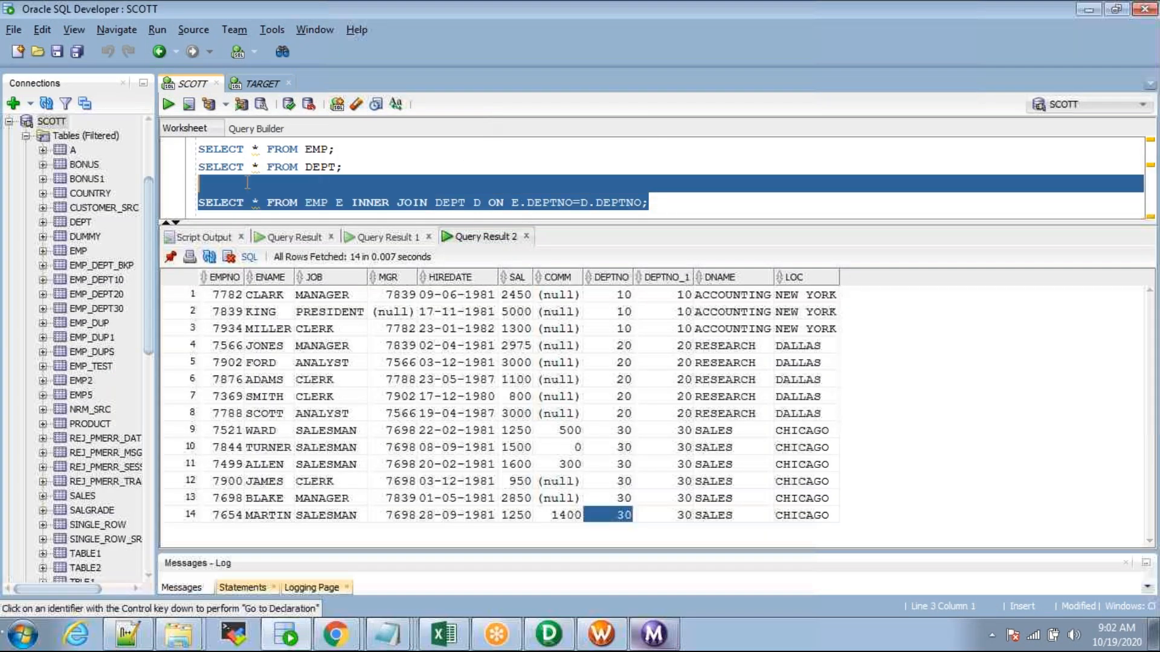
{"action": "left_click", "coordinate": [191, 188]}
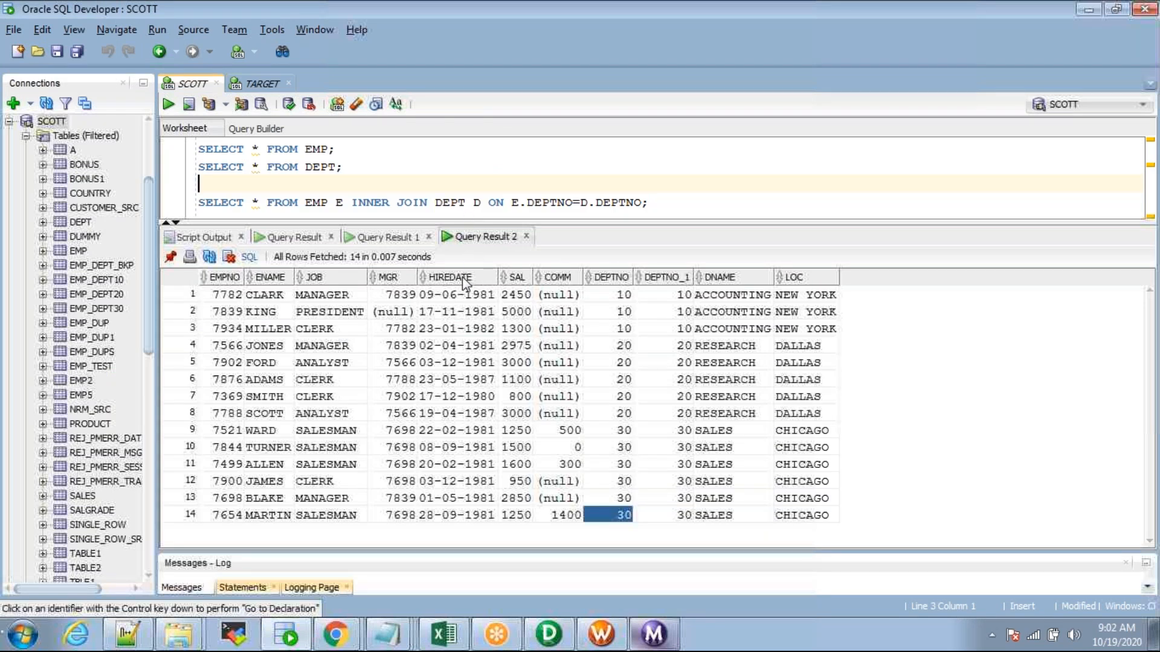
{"action": "left_click_drag", "start_coordinate": [468, 221], "coordinate": [468, 276]}
{"action": "left_click_drag", "start_coordinate": [428, 202], "coordinate": [345, 202]}
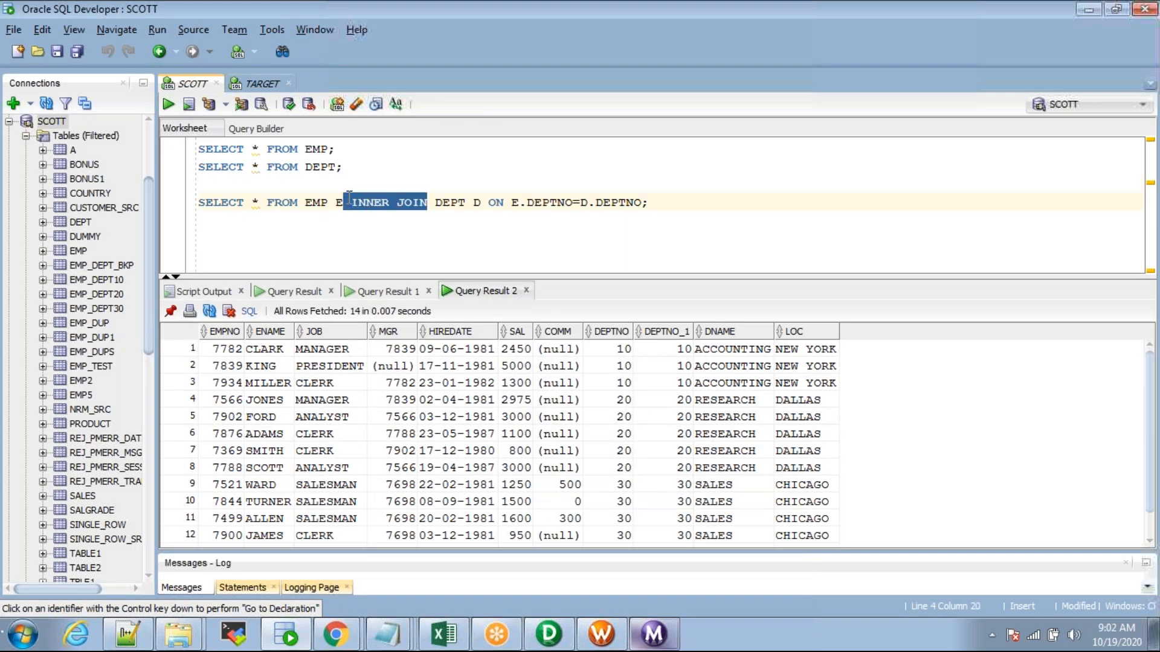
{"action": "key", "text": "Delete"}
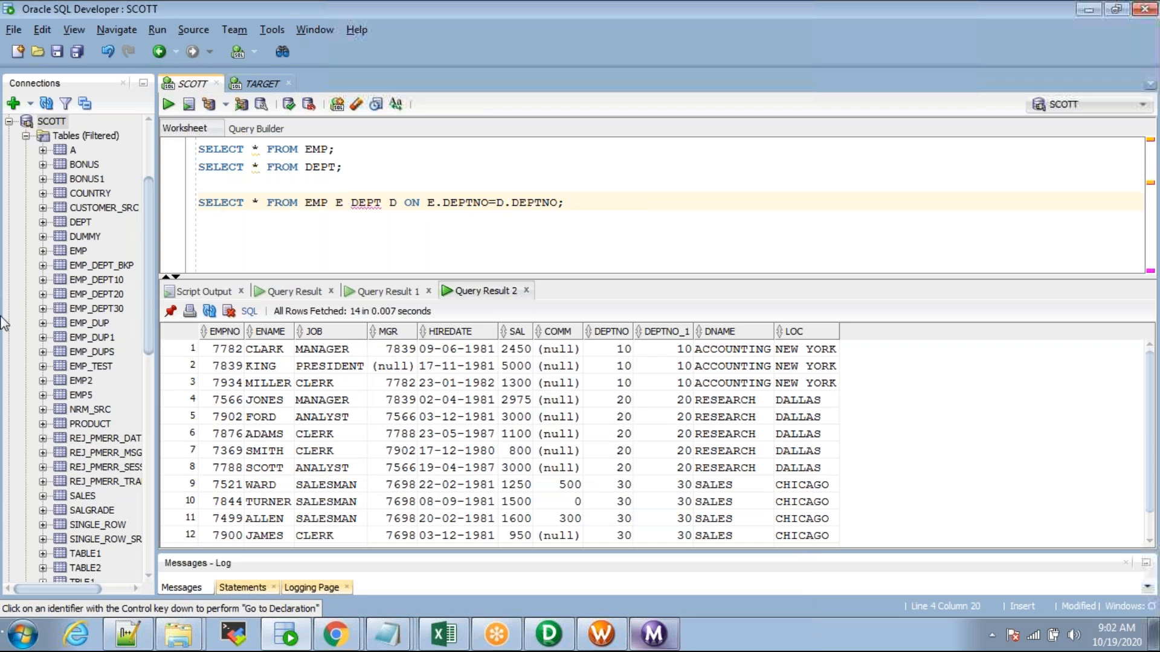
{"action": "type", "text": ","}
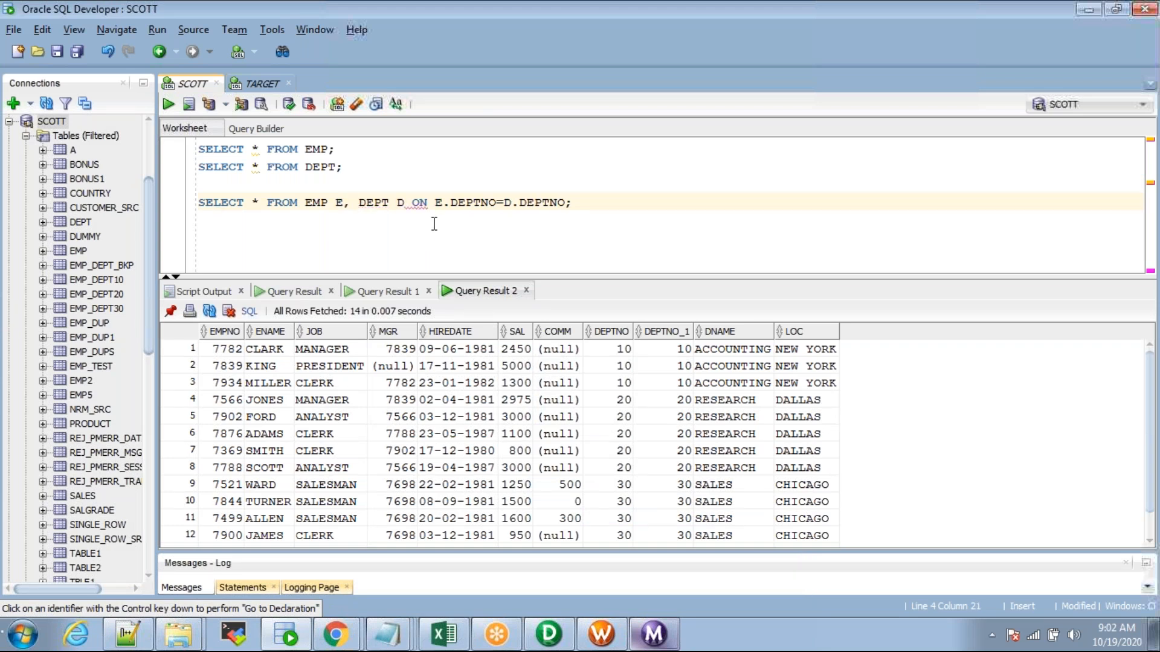
{"action": "key", "text": "Return"}
{"action": "type", "text": "where"}
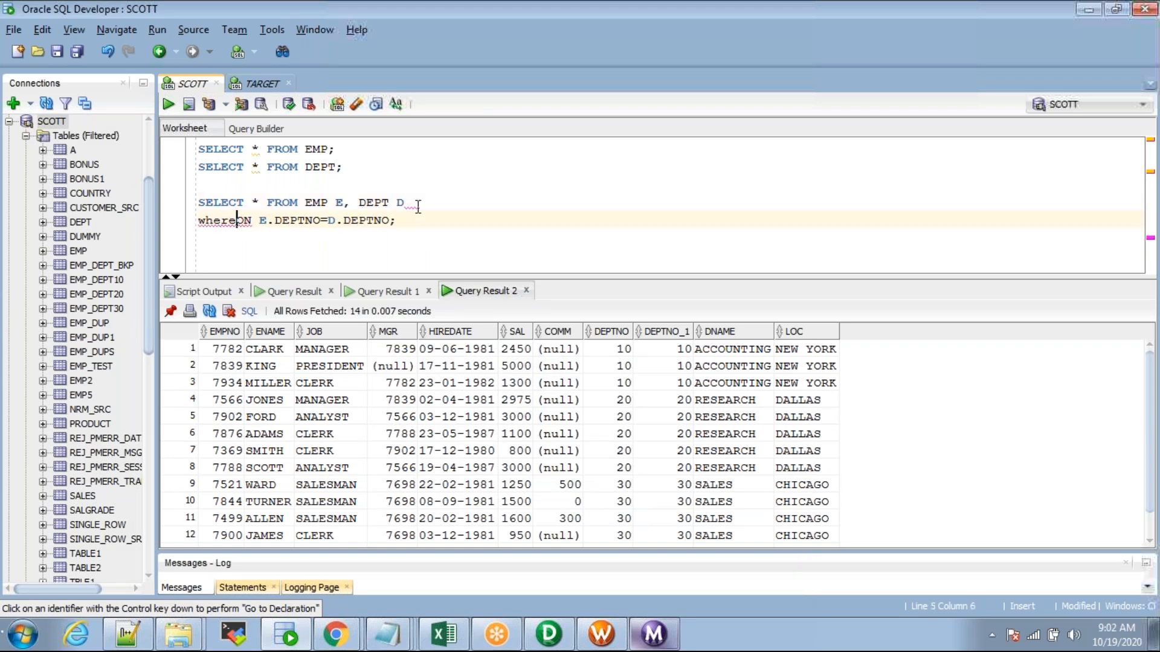
{"action": "key", "text": "Delete"}
{"action": "key", "text": "Delete"}
{"action": "key", "text": "Delete"}
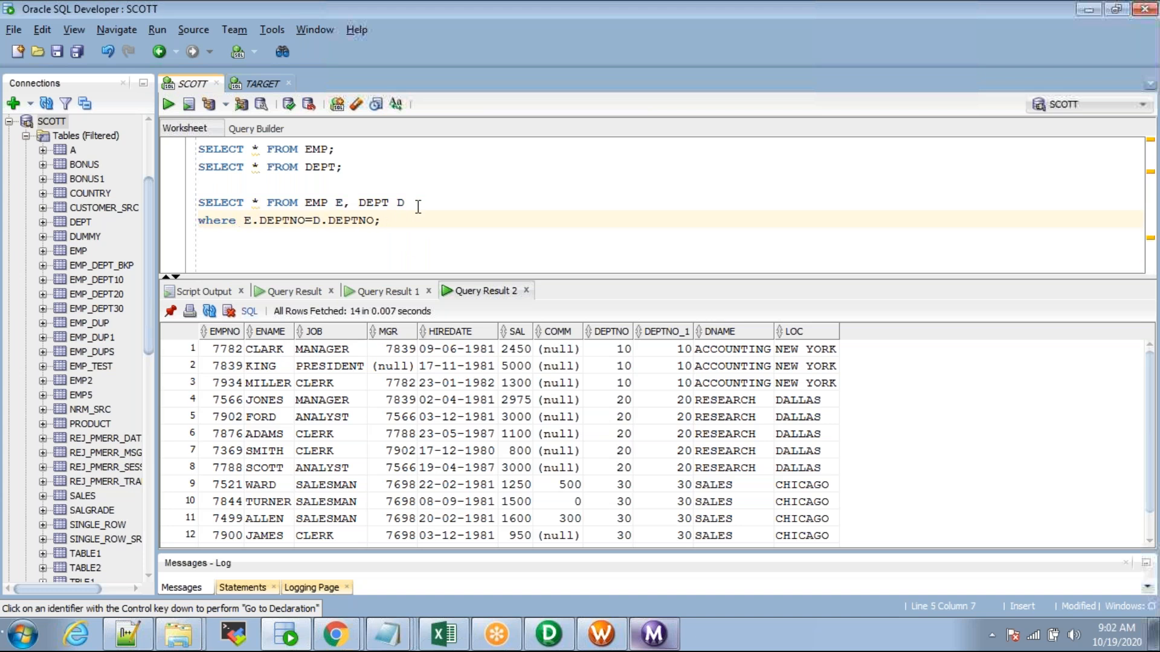
{"action": "key", "text": "ctrl+Return"}
Step: Enlarge the results to review all 14 joined rows and the where line
{"action": "left_click_drag", "start_coordinate": [511, 275], "coordinate": [512, 199]}
{"action": "left_click_drag", "start_coordinate": [221, 285], "coordinate": [814, 510]}
{"action": "left_click_drag", "start_coordinate": [564, 214], "coordinate": [565, 248]}
{"action": "left_click", "coordinate": [496, 214]}
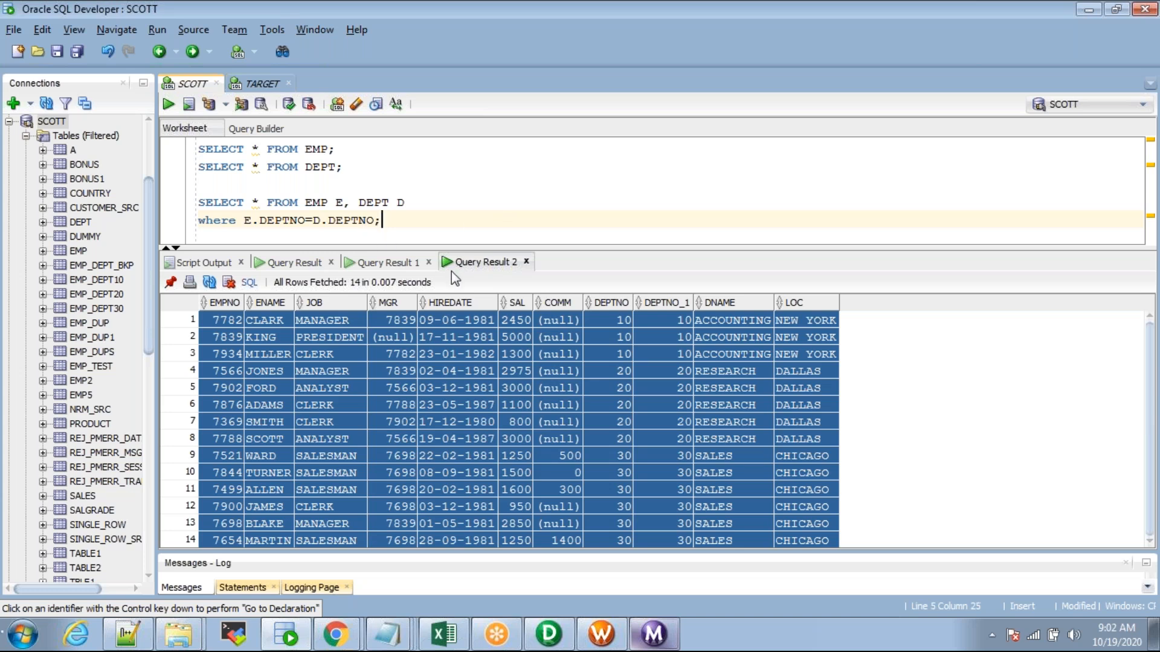
{"action": "key", "text": "alt+Tab"}
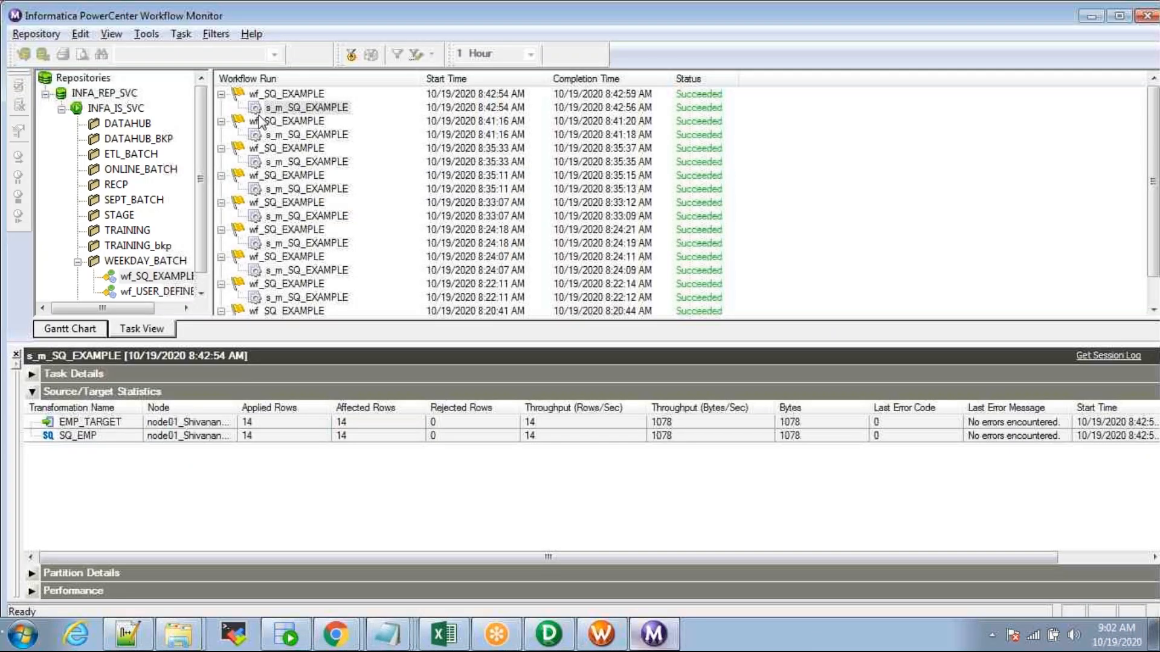
Step: Open the s_m_USER_DEFINED_JOIN run statistics and confirm 14 rows read from SQ_EMP and loaded into EMP_DEPT
{"action": "left_click", "coordinate": [157, 291]}
{"action": "left_click", "coordinate": [278, 96]}
{"action": "left_click", "coordinate": [285, 109]}
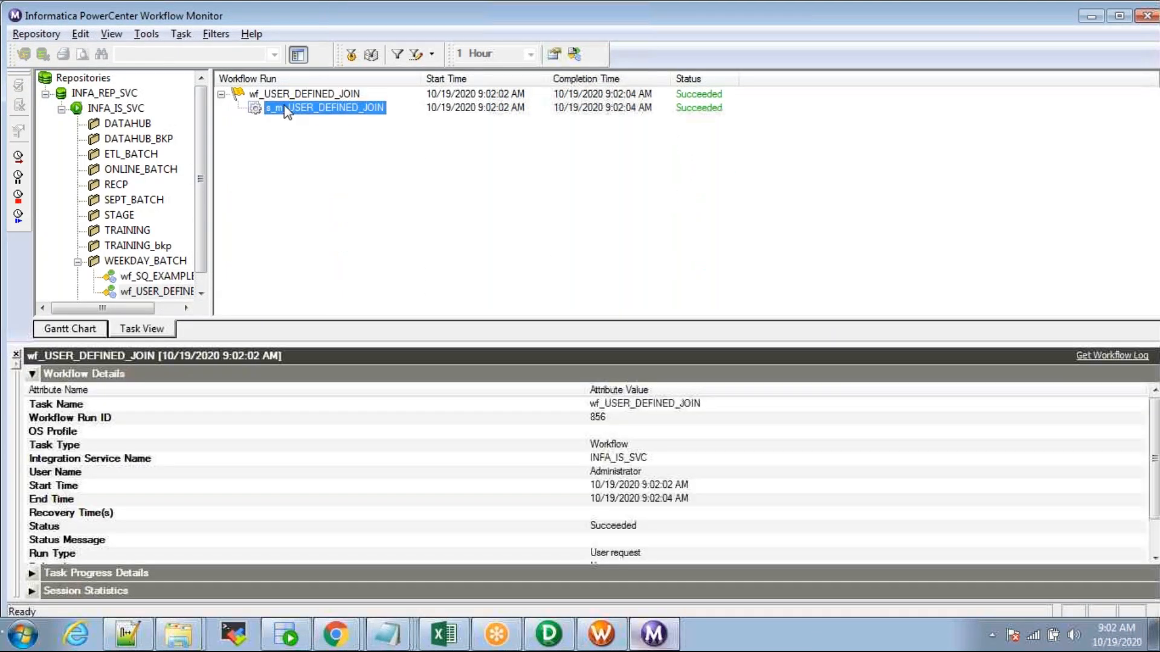
{"action": "left_click", "coordinate": [260, 436]}
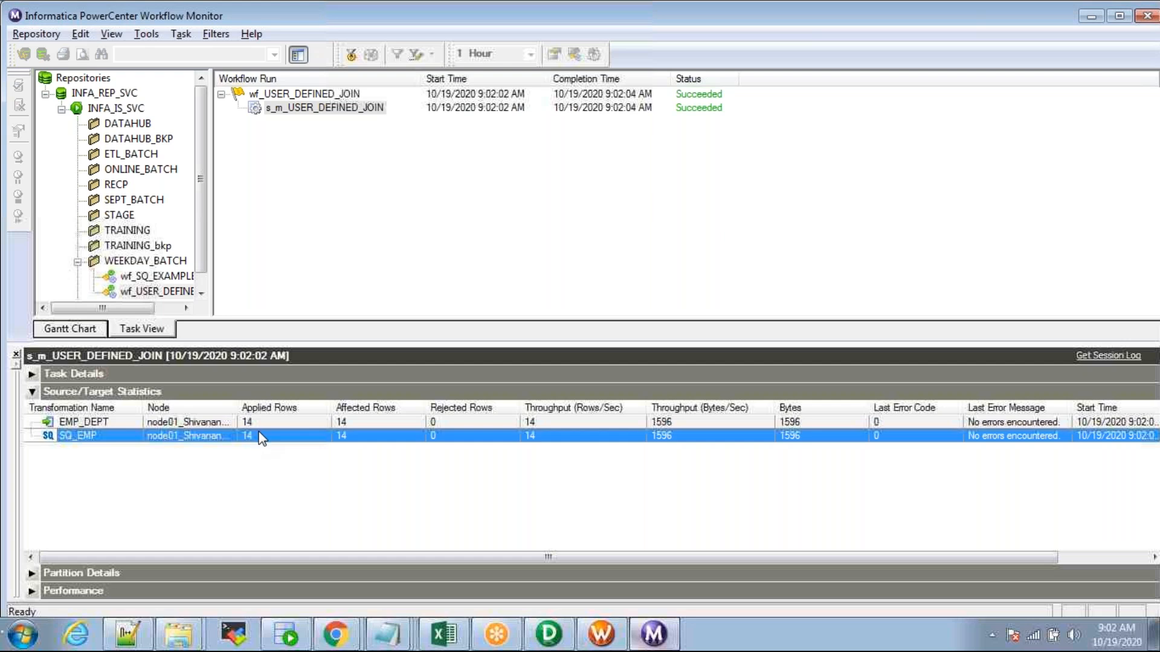
{"action": "left_click", "coordinate": [252, 422]}
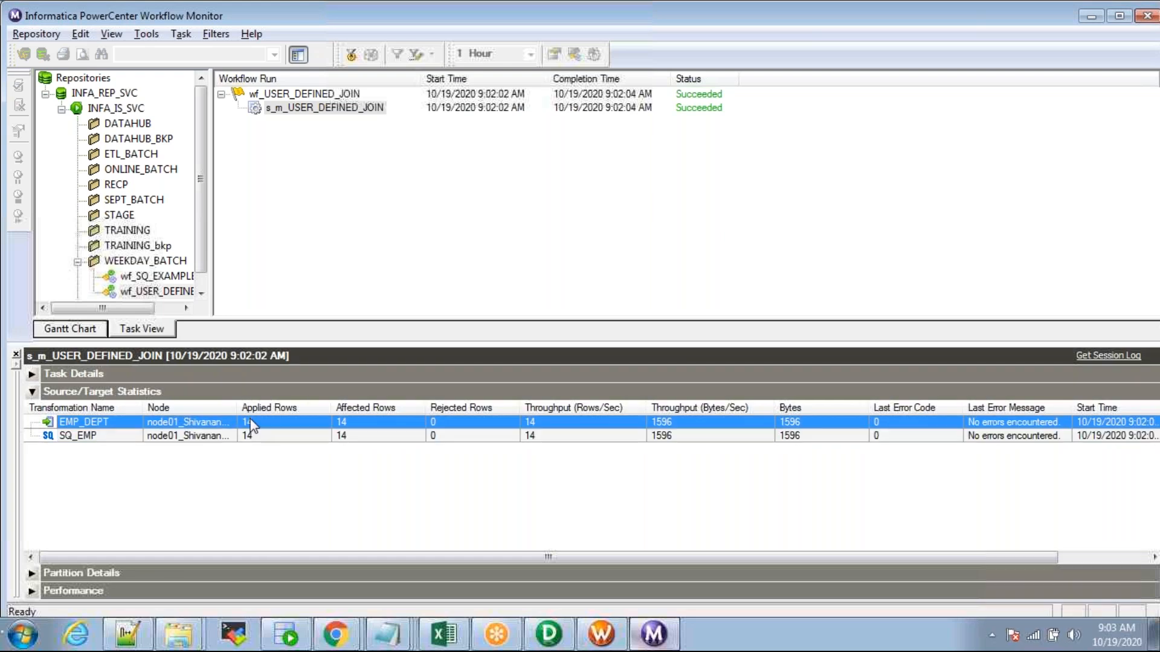
{"action": "key", "text": "alt+Tab"}
{"action": "key", "text": "alt+Tab"}
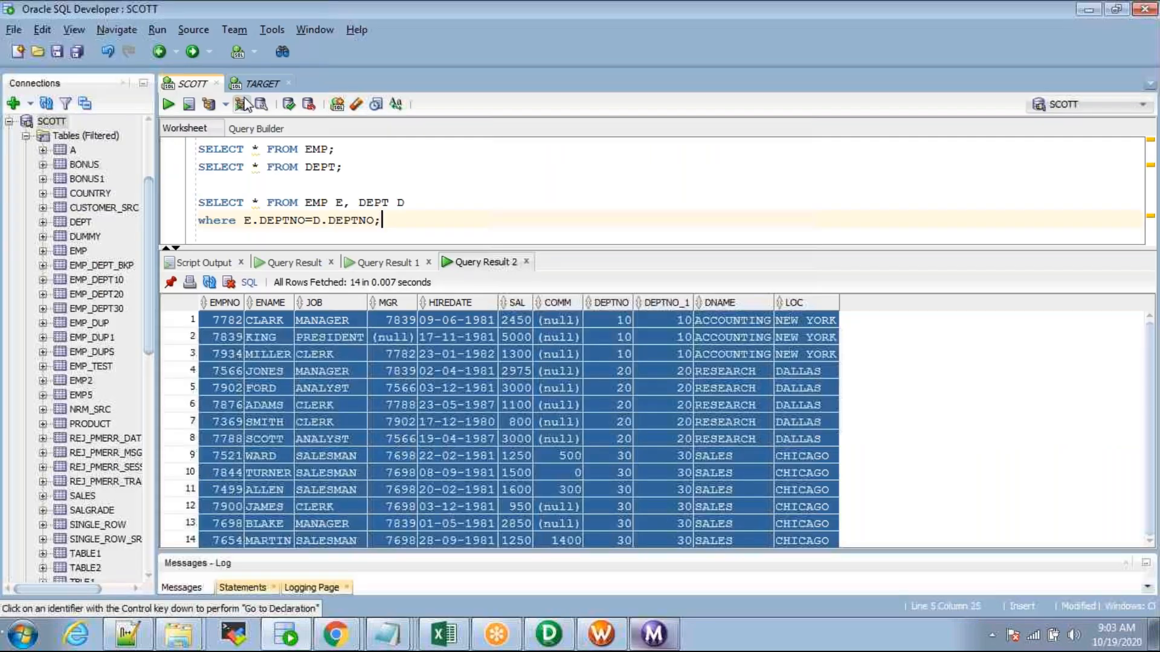
Step: Rerun the EMP_DEPT select query in the TARGET worksheet and enlarge the results grid
{"action": "left_click", "coordinate": [263, 84]}
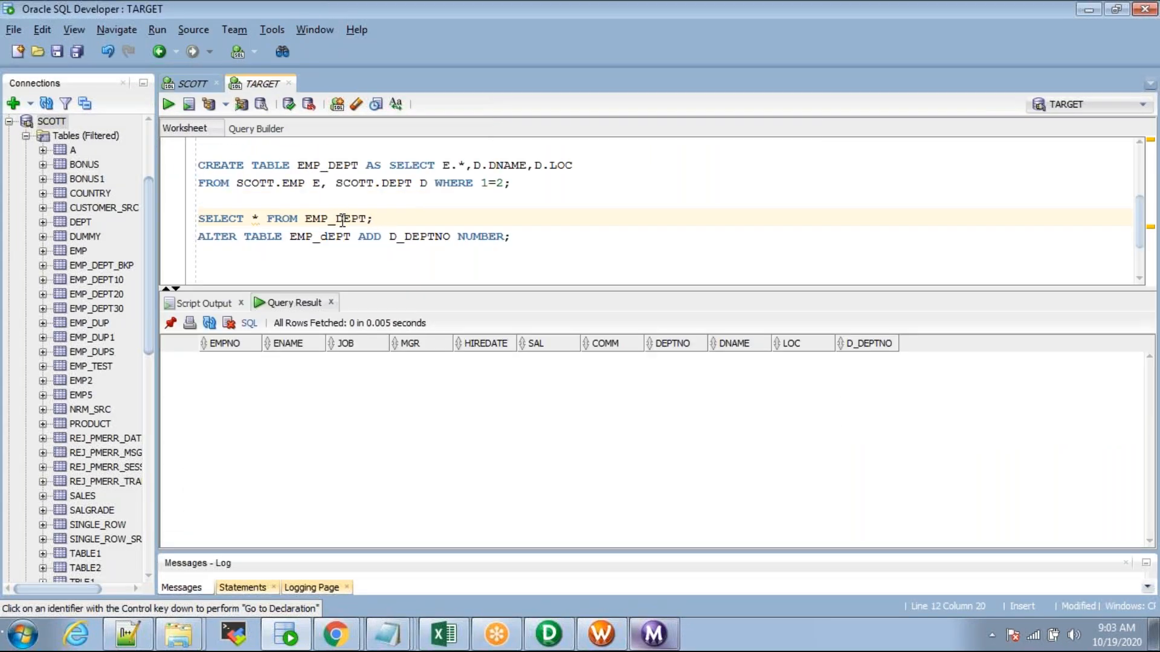
{"action": "triple_click", "coordinate": [342, 220]}
{"action": "key", "text": "ctrl+Return"}
{"action": "left_click_drag", "start_coordinate": [579, 290], "coordinate": [573, 223]}
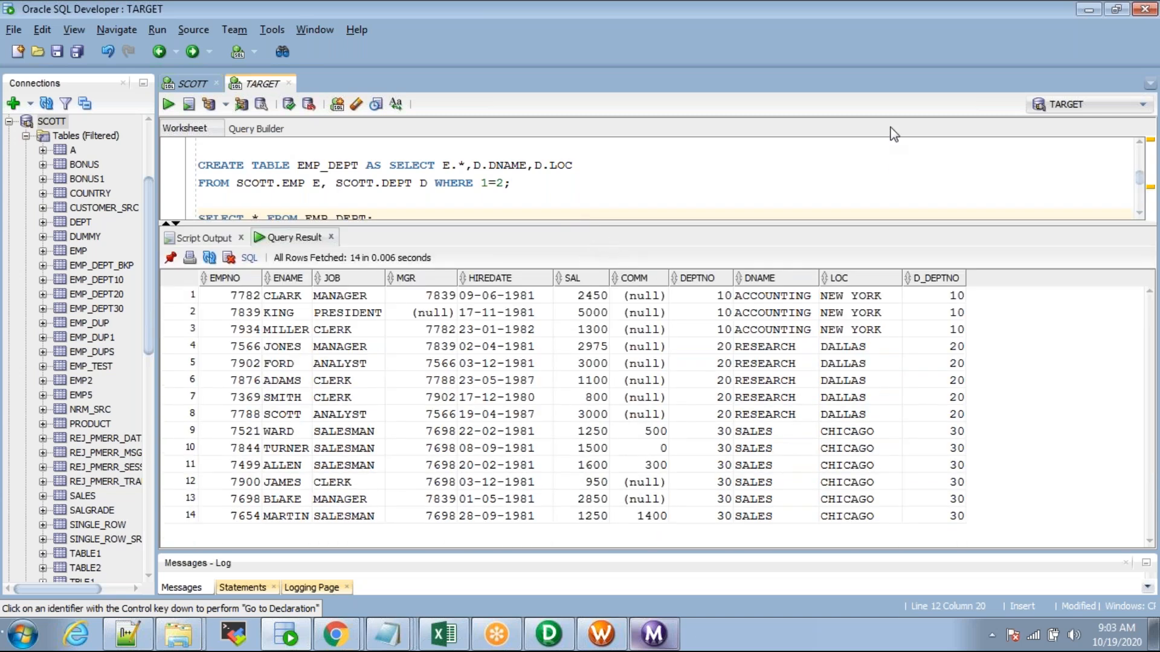
Step: Review the 14 loaded EMP_DEPT rows with DNAME, LOC and D_DEPTNO, then return to PowerCenter Designer
{"action": "left_click_drag", "start_coordinate": [233, 300], "coordinate": [944, 522]}
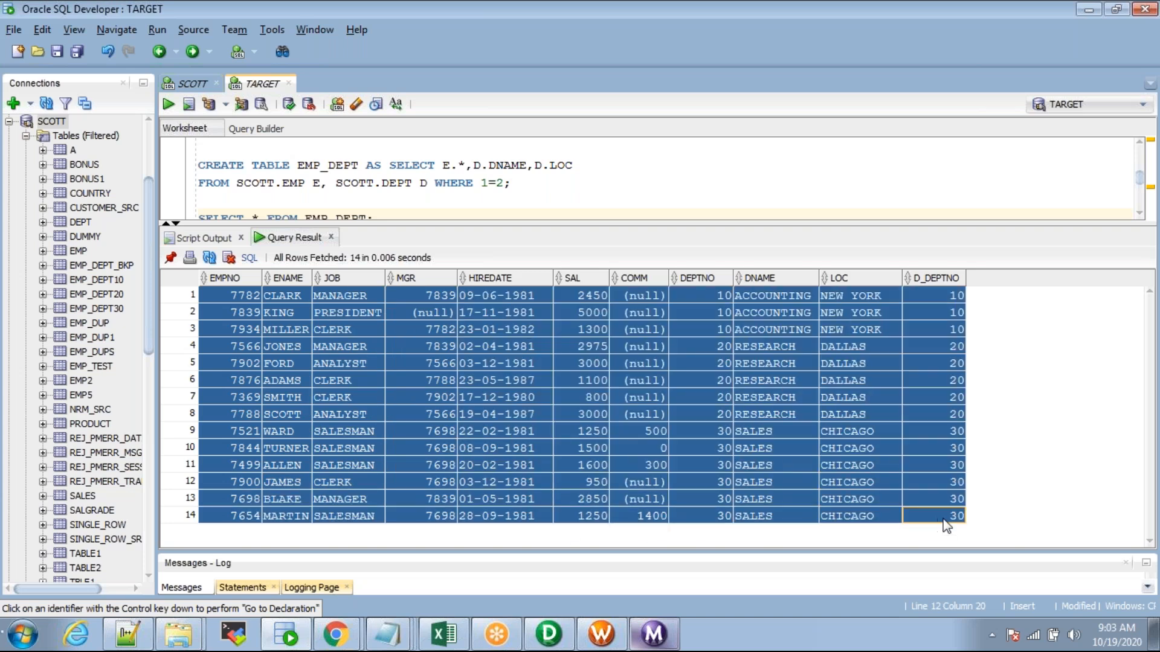
{"action": "left_click", "coordinate": [662, 450]}
{"action": "left_click_drag", "start_coordinate": [226, 296], "coordinate": [942, 520]}
{"action": "left_click", "coordinate": [655, 429]}
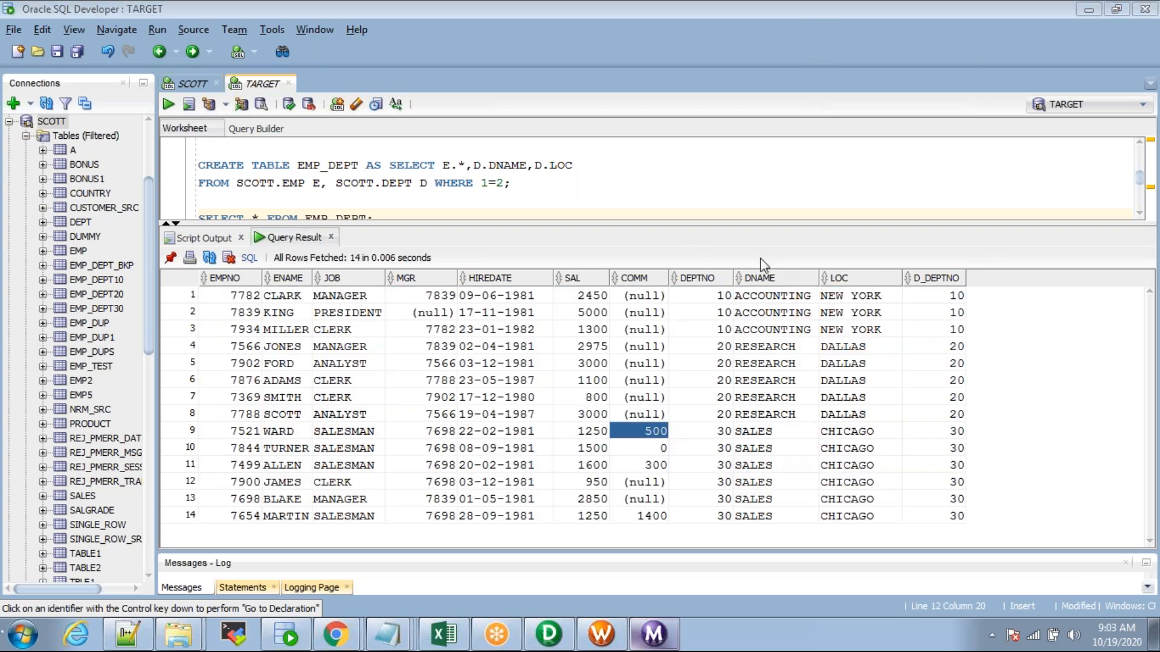
{"action": "mouse_move", "coordinate": [764, 278]}
{"action": "left_click", "coordinate": [548, 633]}
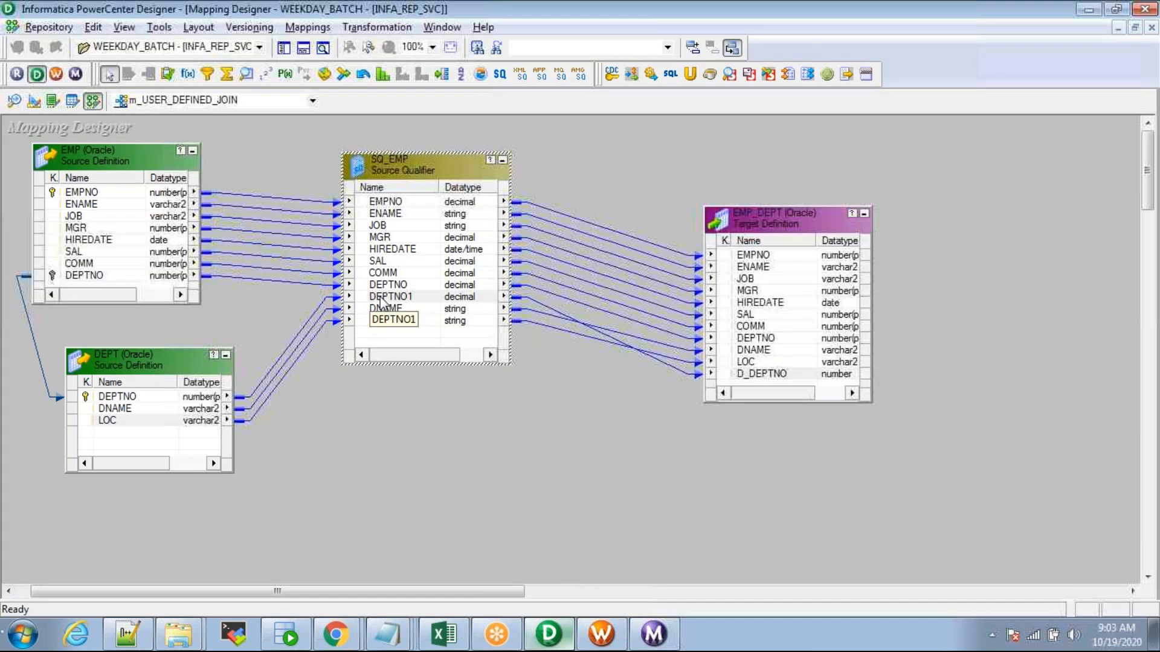
Step: Review SQ_EMP's User Defined Join condition DEPT.DEPTNO=EMP.DEPTNO in its properties
{"action": "double_click", "coordinate": [406, 175]}
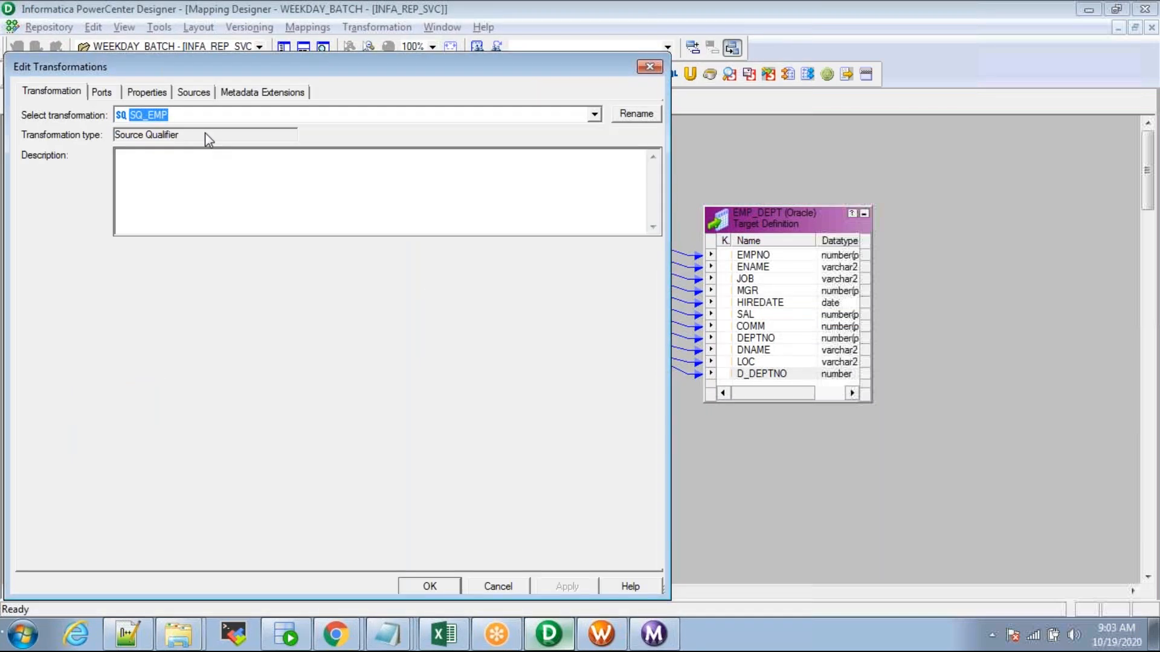
{"action": "left_click", "coordinate": [143, 92]}
{"action": "left_click", "coordinate": [131, 179]}
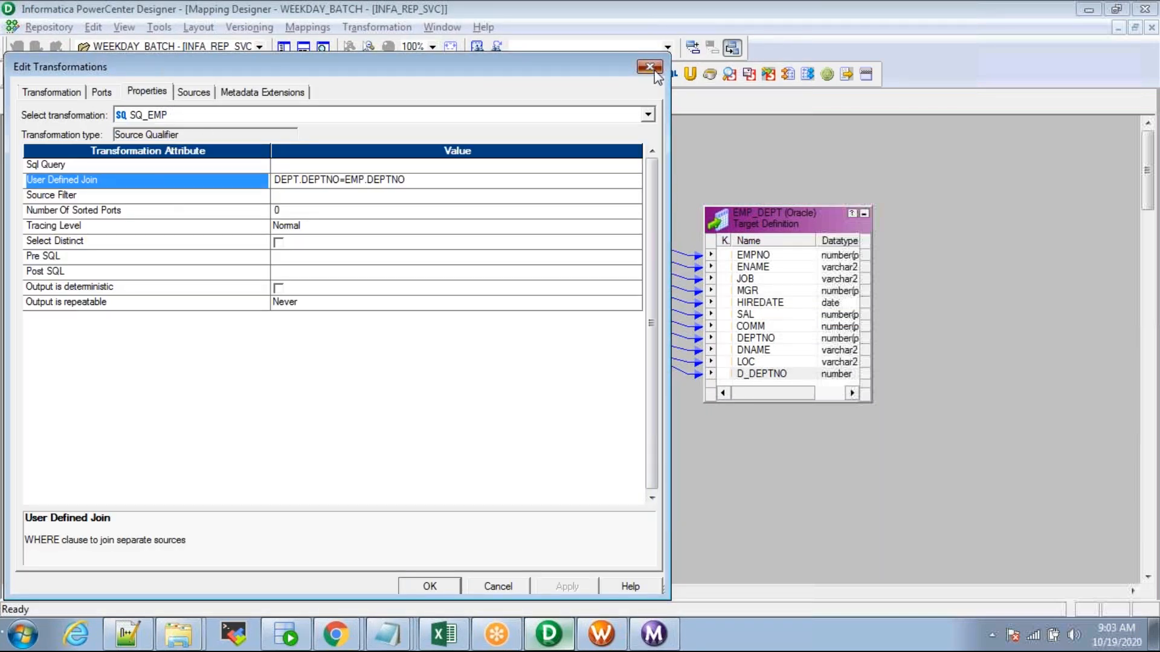
{"action": "left_click", "coordinate": [650, 67]}
Step: Shift the EMP source definition slightly to the right
{"action": "left_click", "coordinate": [125, 180]}
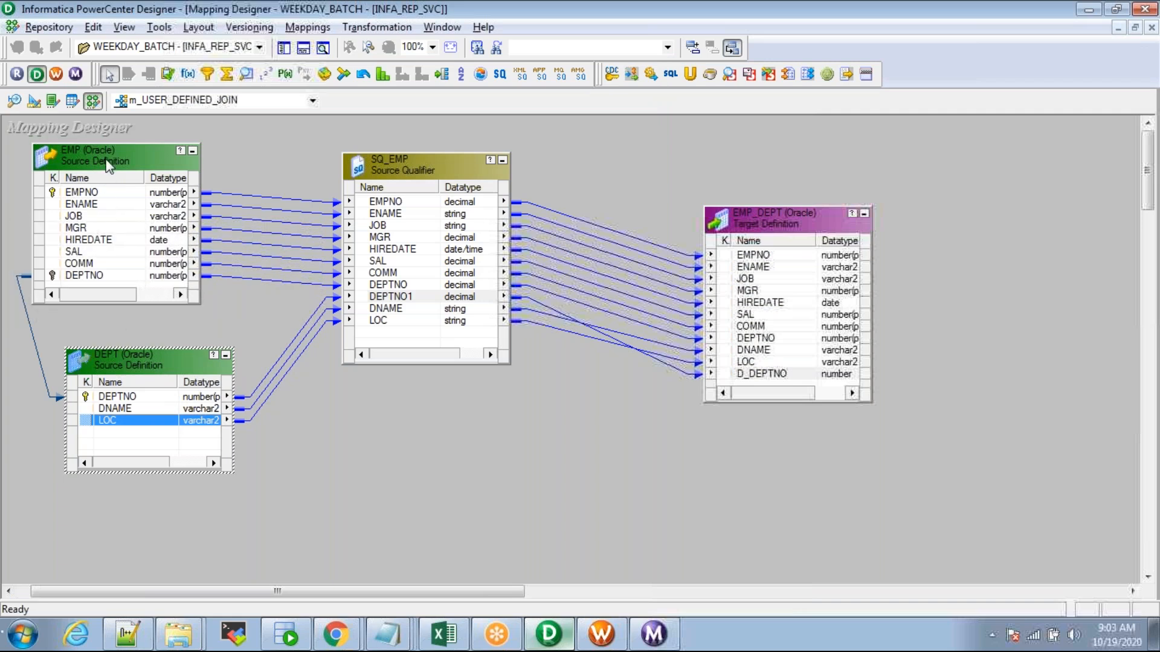
{"action": "left_click", "coordinate": [129, 357]}
{"action": "left_click_drag", "start_coordinate": [109, 150], "coordinate": [155, 149]}
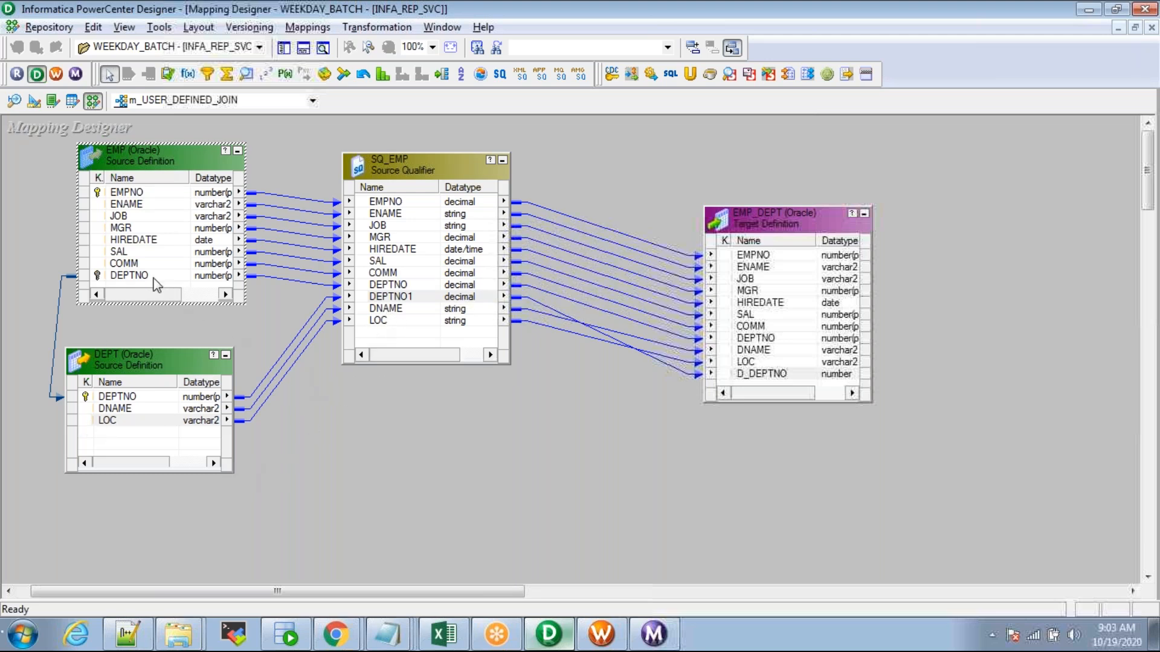
Step: Recheck the SQ_EMP user-defined join, then select the DEPT source
{"action": "left_click", "coordinate": [427, 275]}
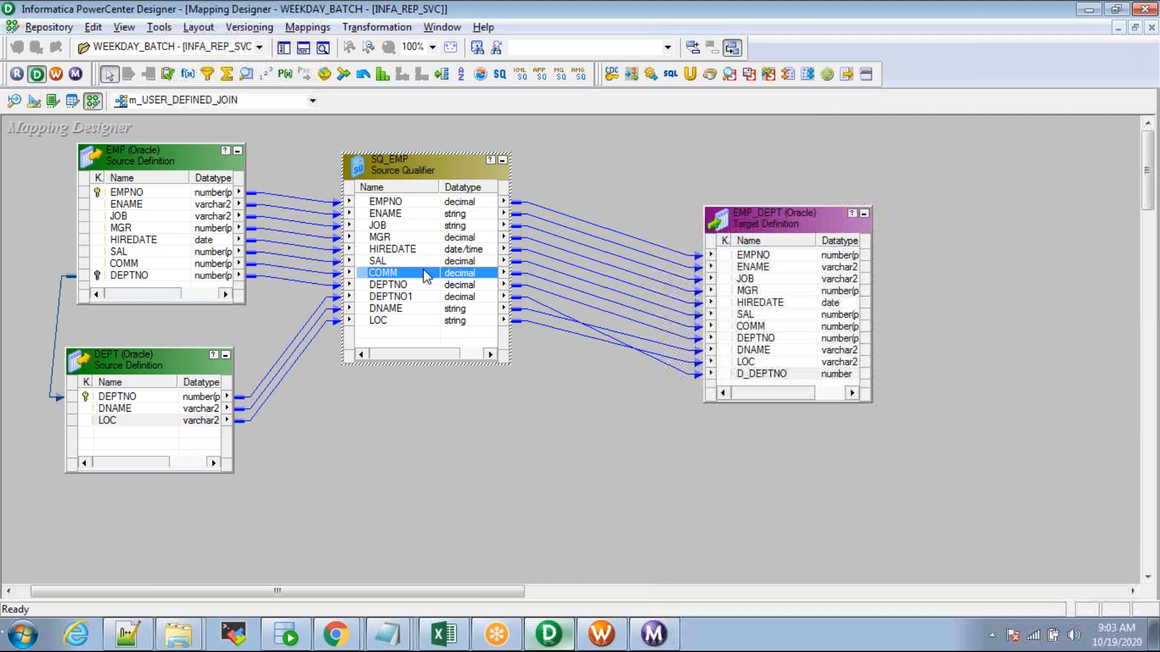
{"action": "double_click", "coordinate": [397, 165]}
{"action": "left_click", "coordinate": [147, 92]}
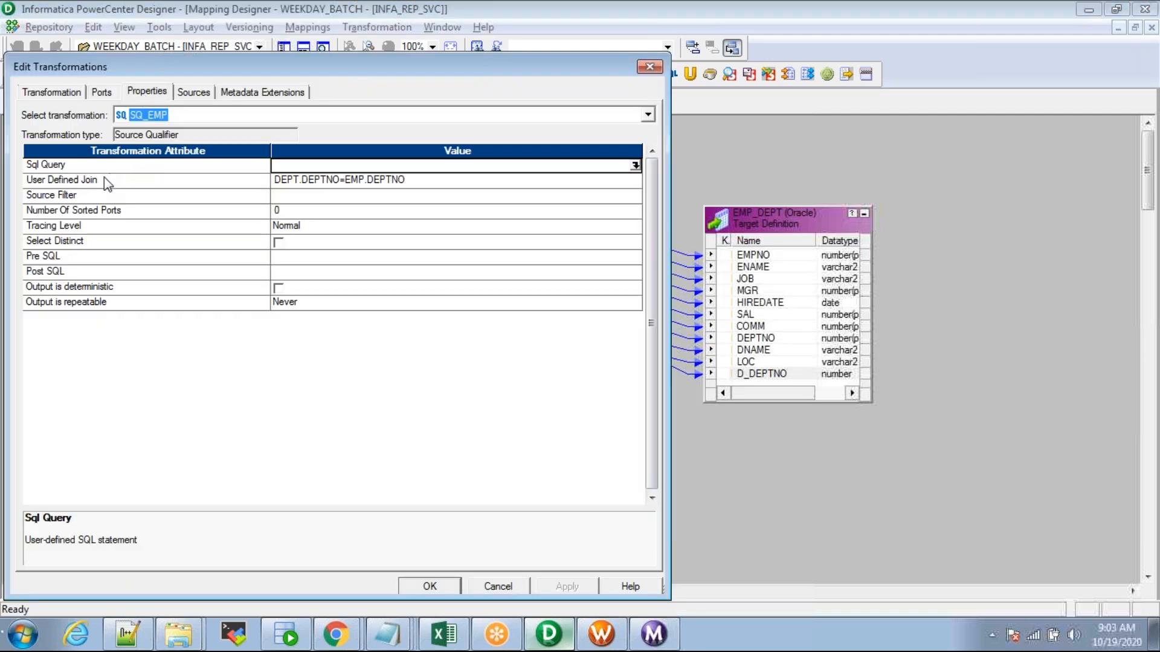
{"action": "left_click", "coordinate": [100, 179]}
{"action": "key", "text": "Return"}
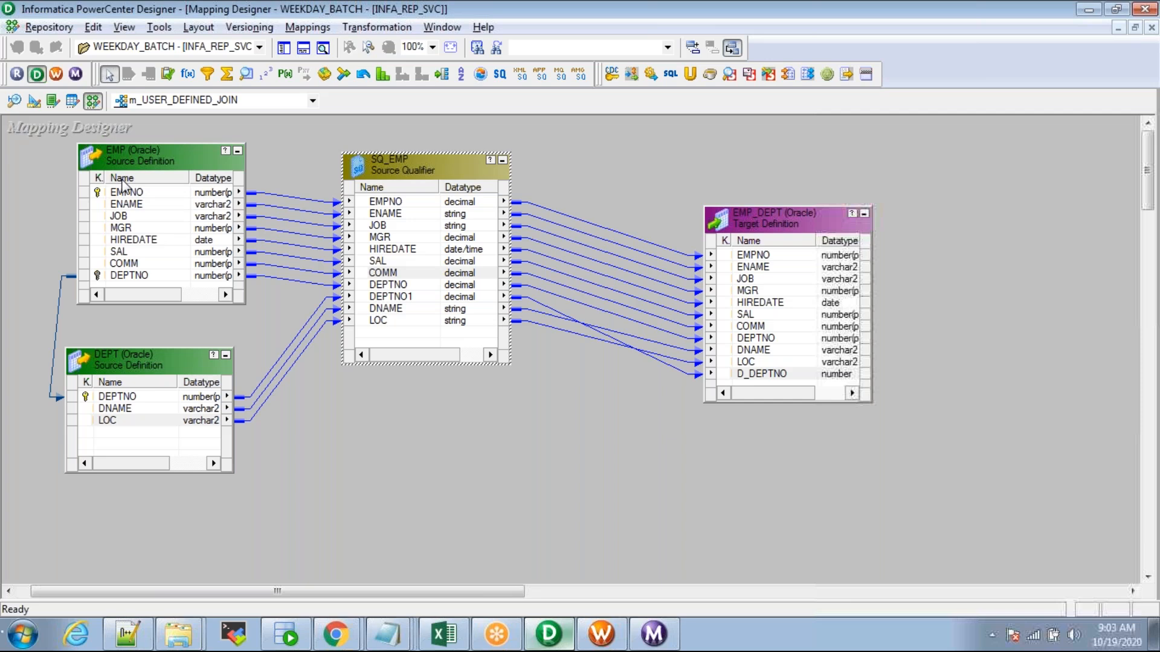
{"action": "left_click", "coordinate": [143, 358]}
Step: Nudge the DEPT source right and back, comparing its position with the EMP source
{"action": "left_click_drag", "start_coordinate": [143, 359], "coordinate": [150, 359]}
{"action": "left_click_drag", "start_coordinate": [150, 359], "coordinate": [137, 356]}
{"action": "left_click", "coordinate": [385, 299]}
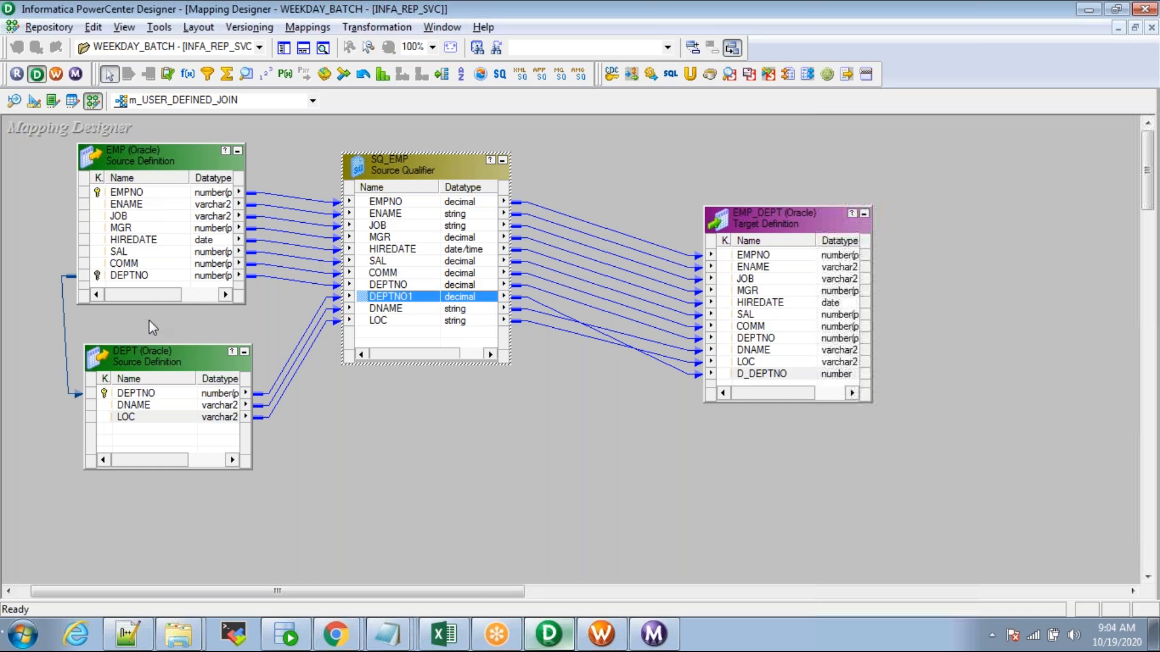
{"action": "left_click", "coordinate": [138, 153]}
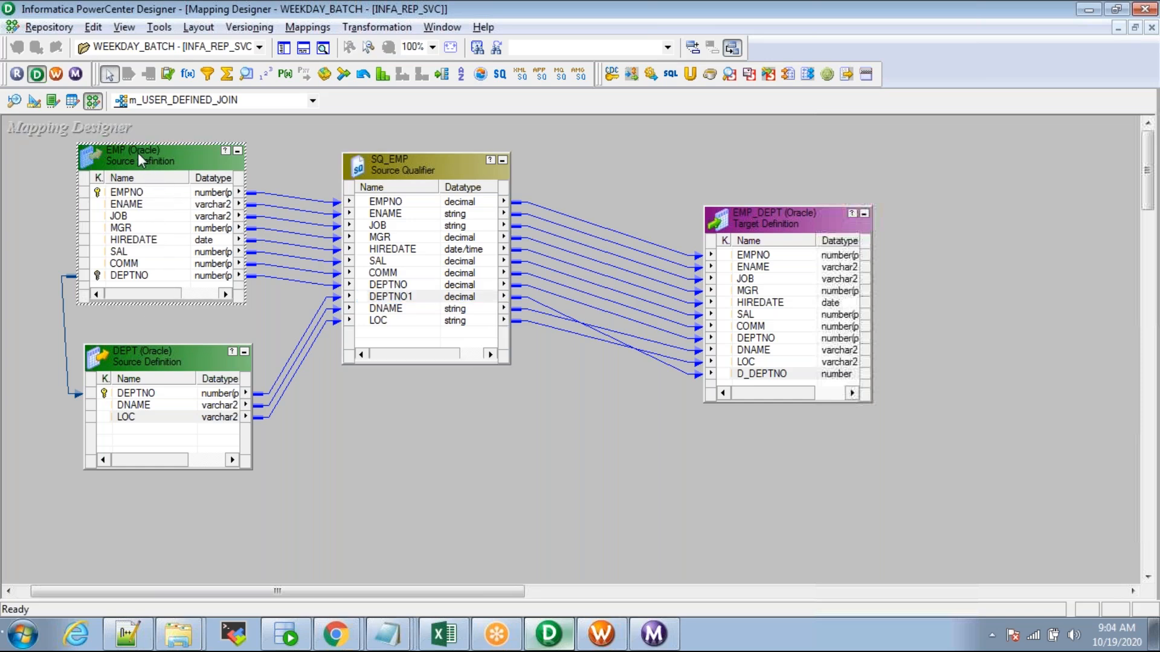
{"action": "left_click", "coordinate": [123, 363]}
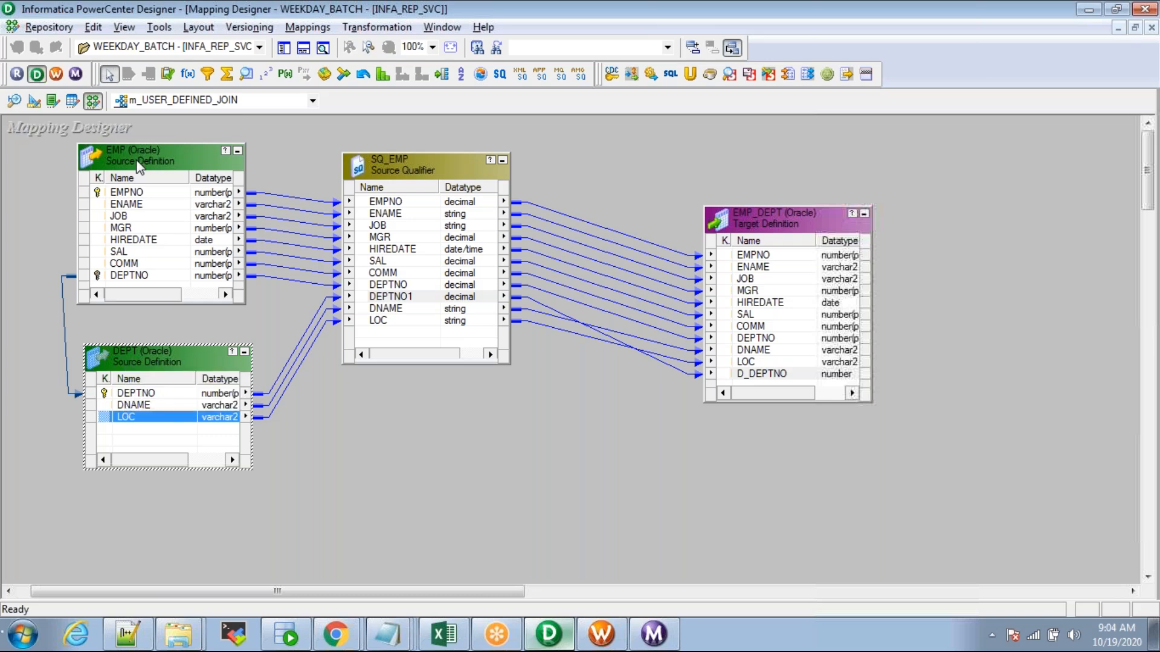
{"action": "left_click", "coordinate": [139, 164]}
{"action": "left_click", "coordinate": [143, 360]}
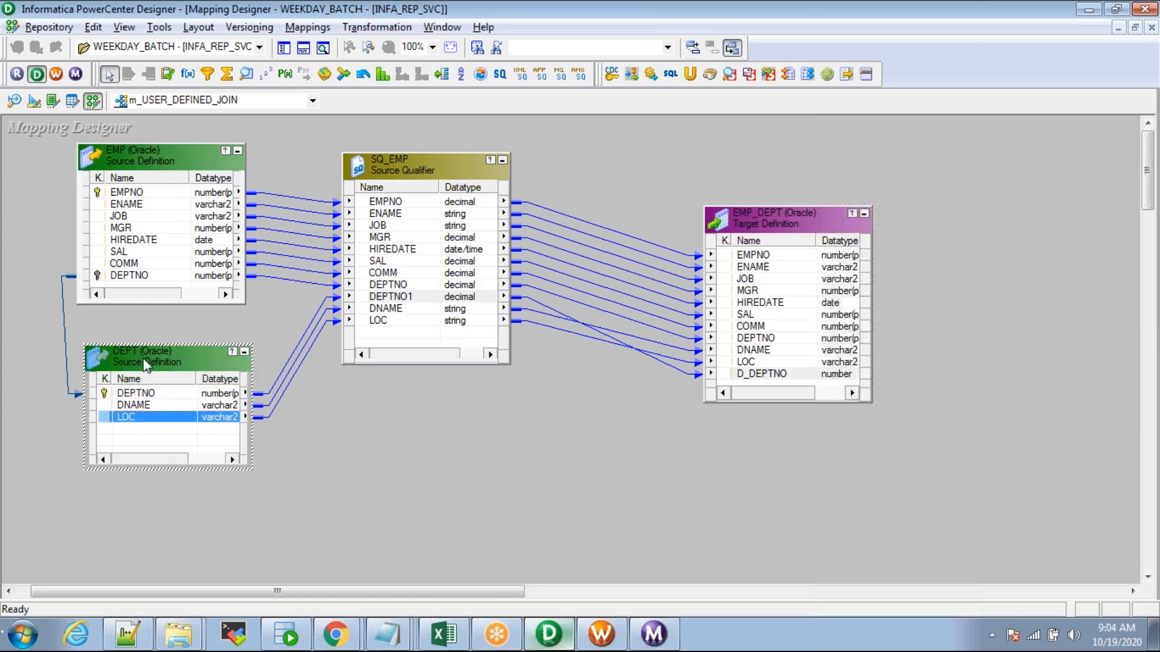
Step: Recheck SQ_EMP's User Defined Join DEPT.DEPTNO=EMP.DEPTNO twice, selecting EMP and DEPT between checks
{"action": "double_click", "coordinate": [415, 162]}
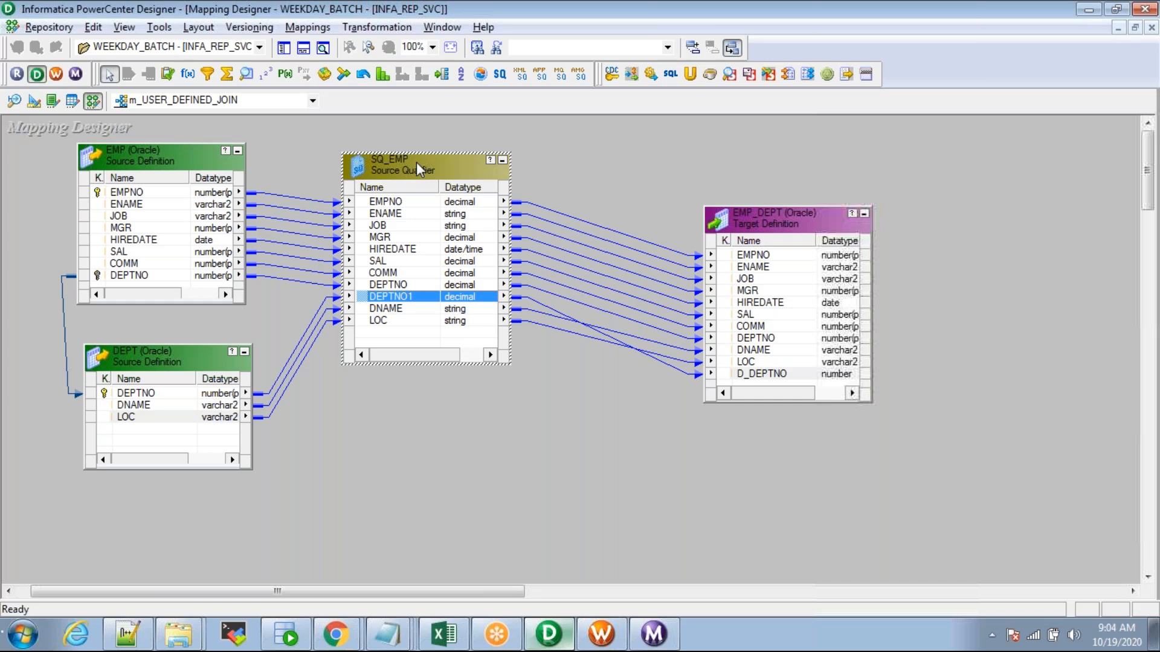
{"action": "left_click", "coordinate": [145, 92]}
{"action": "left_click", "coordinate": [88, 182]}
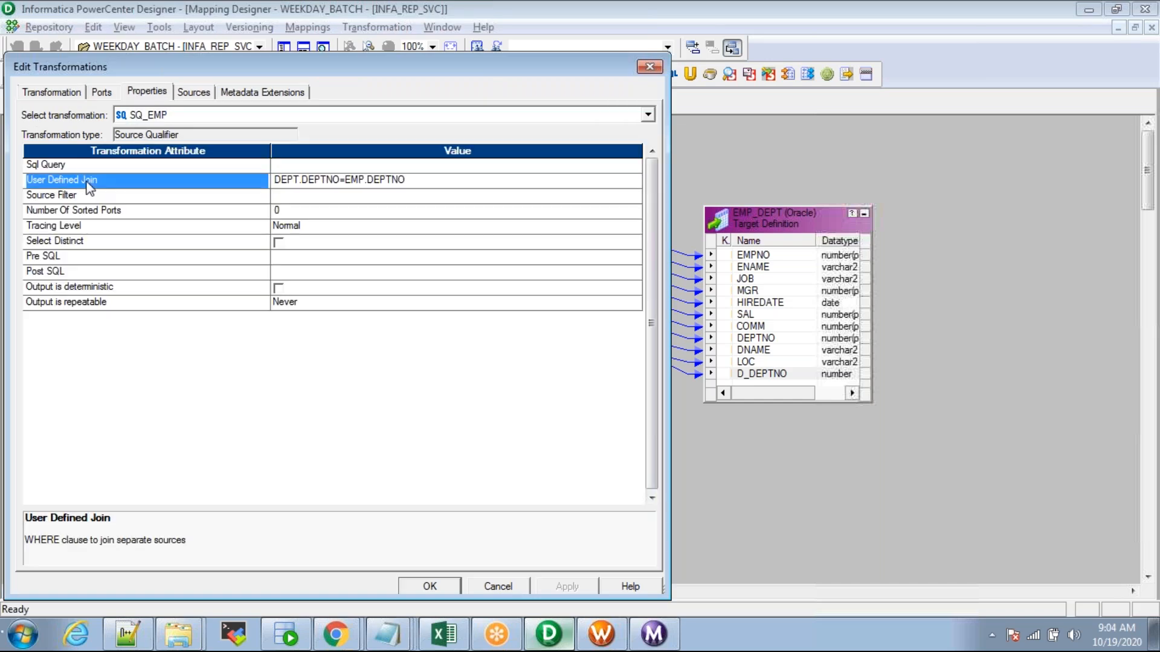
{"action": "key", "text": "Return"}
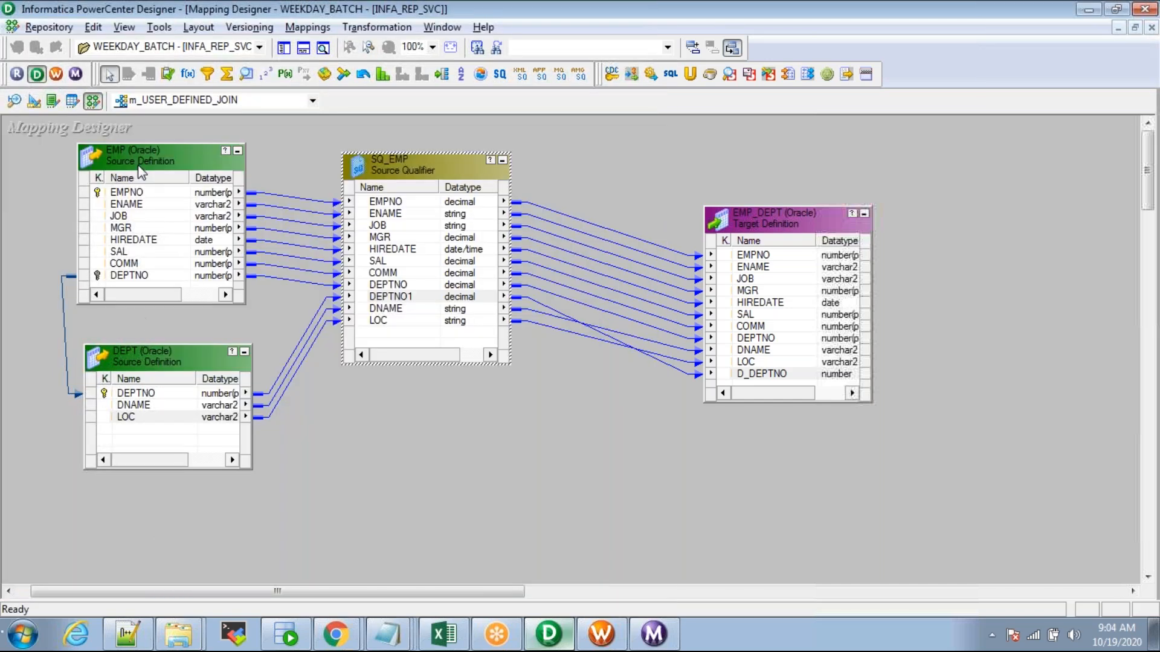
{"action": "left_click", "coordinate": [136, 154]}
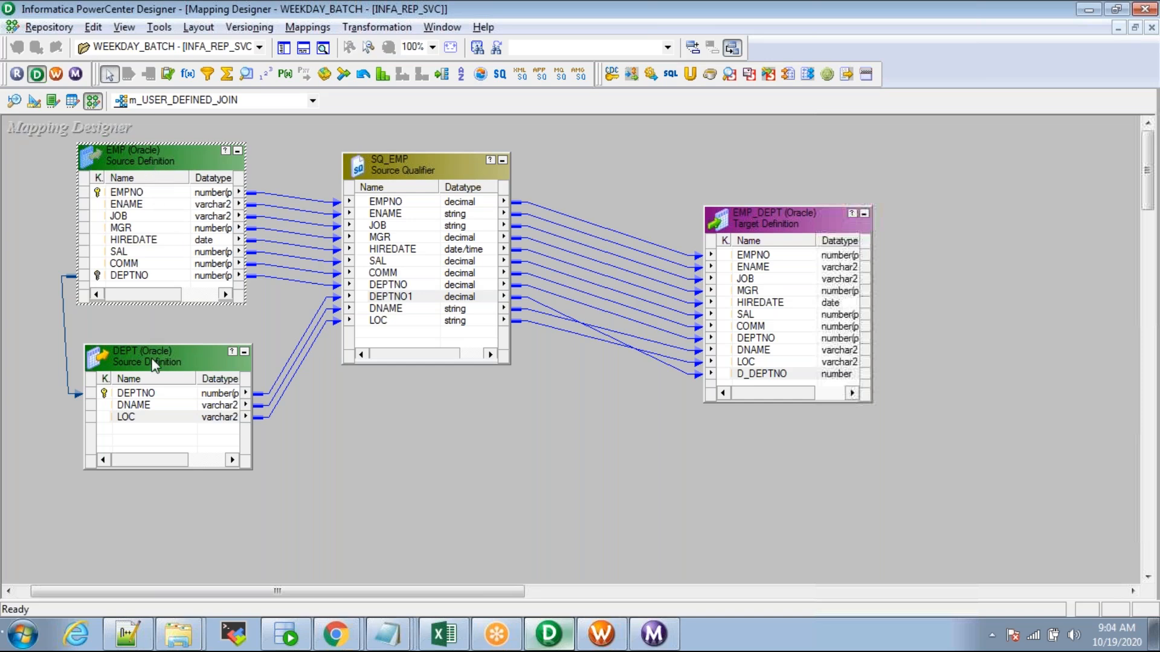
{"action": "double_click", "coordinate": [397, 162]}
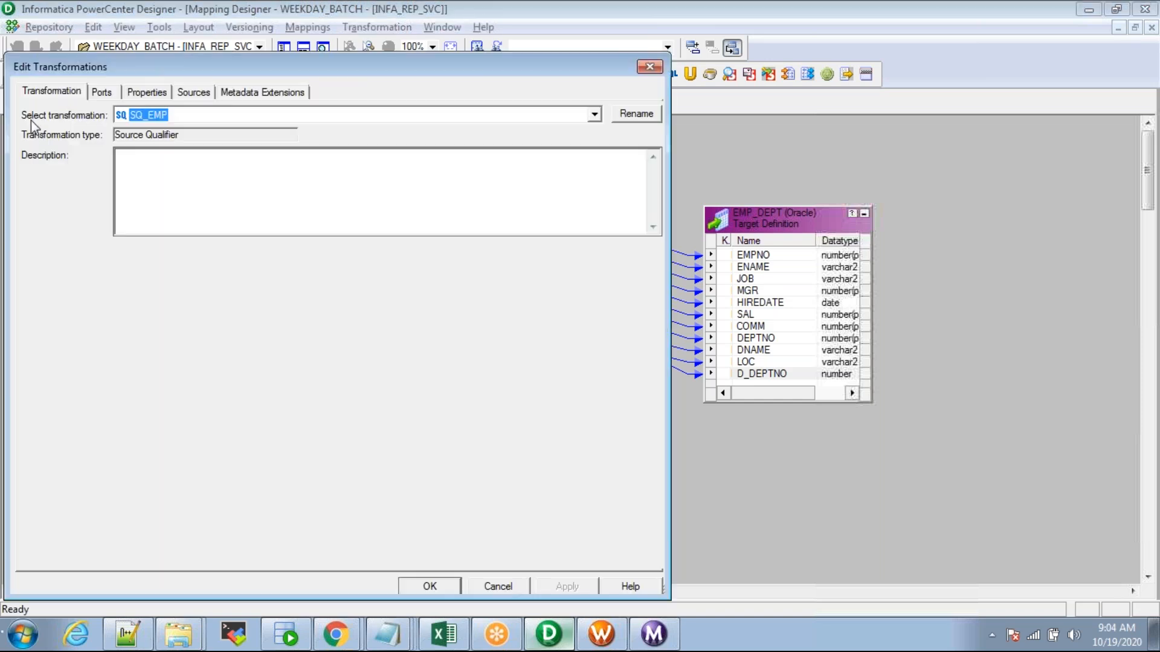
{"action": "left_click", "coordinate": [147, 91]}
{"action": "left_click", "coordinate": [109, 180]}
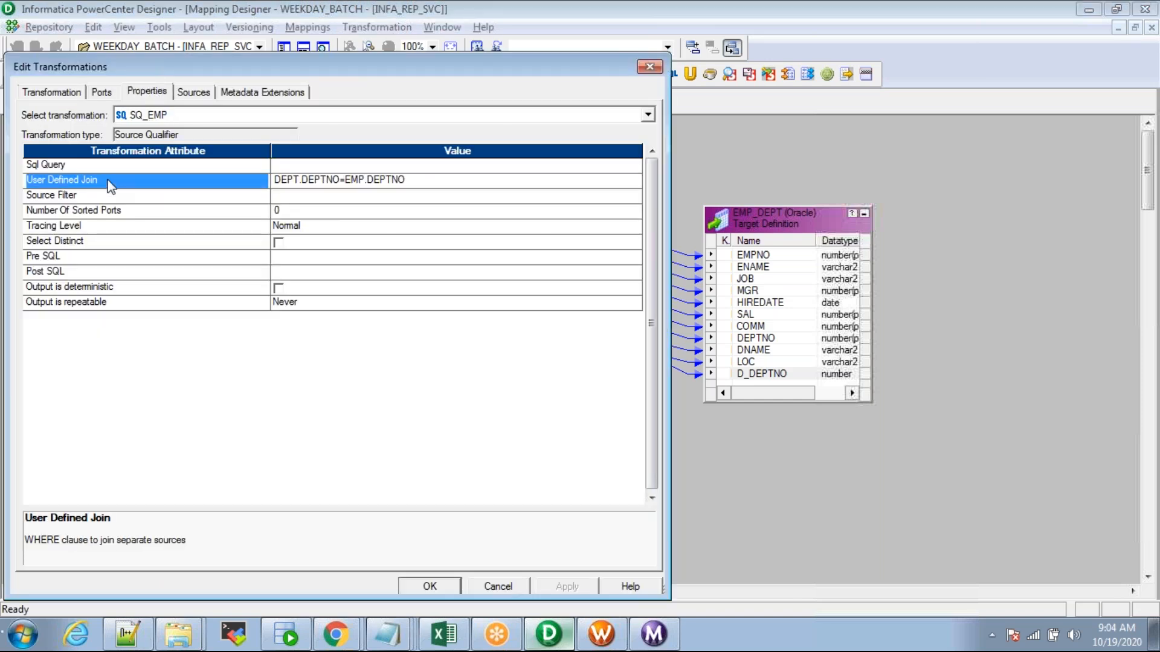
{"action": "key", "text": "Escape"}
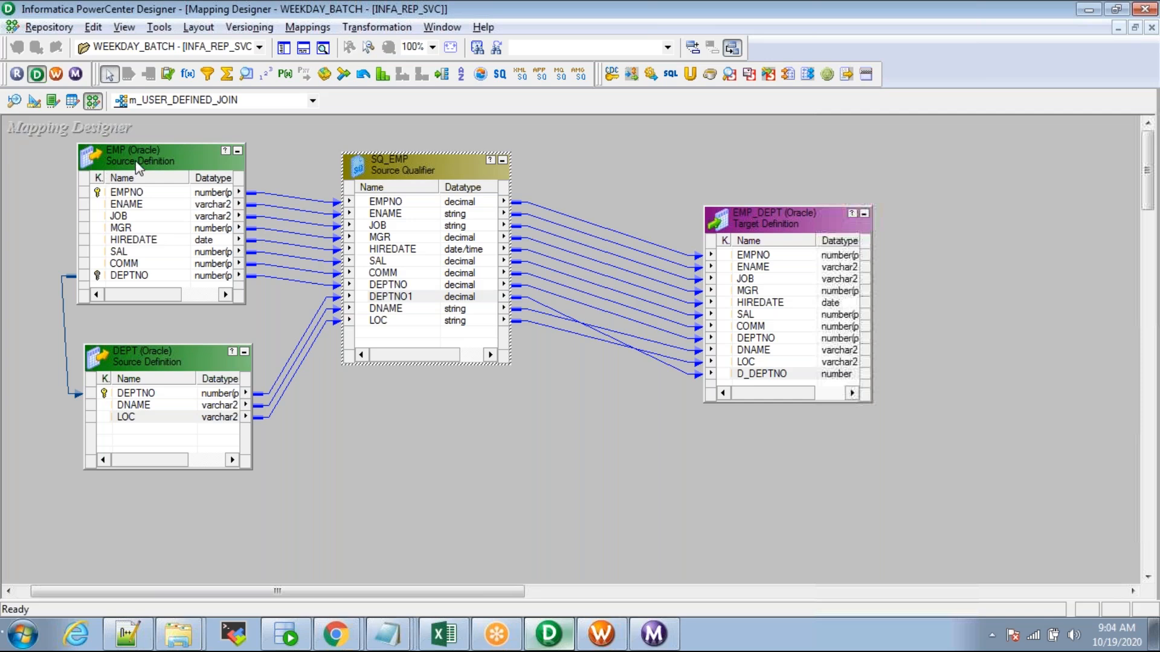
{"action": "left_click", "coordinate": [150, 354]}
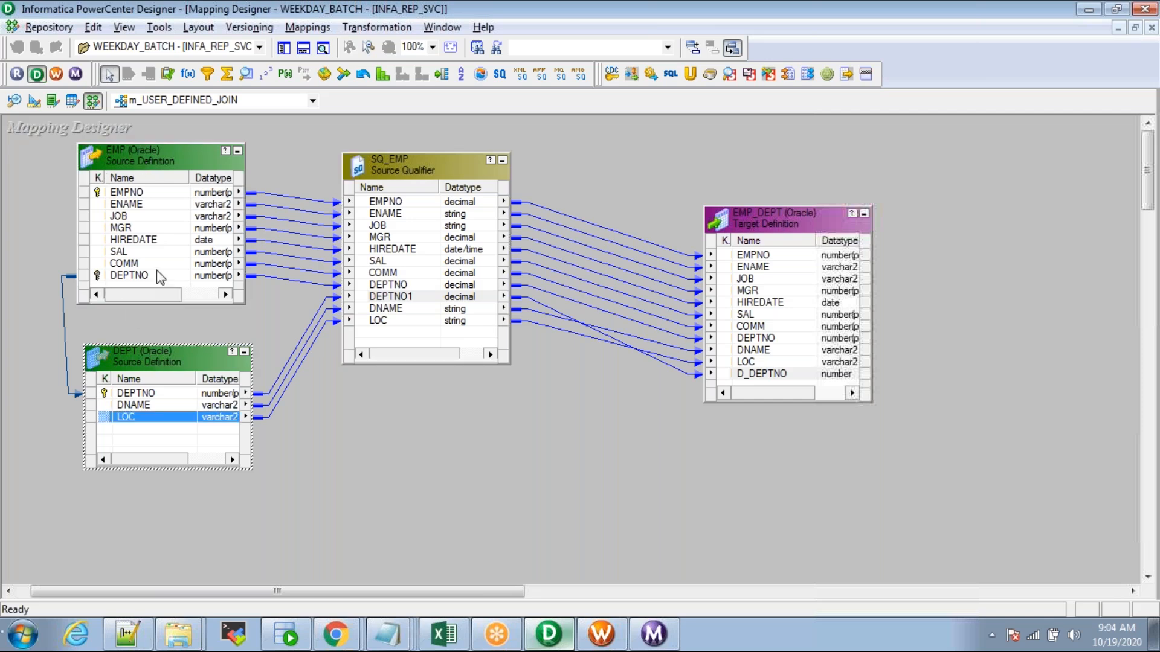
Step: Confirm the SQ_EMP join condition again and select the DEPT and EMP sources
{"action": "double_click", "coordinate": [454, 164]}
{"action": "left_click", "coordinate": [134, 92]}
{"action": "left_click", "coordinate": [137, 184]}
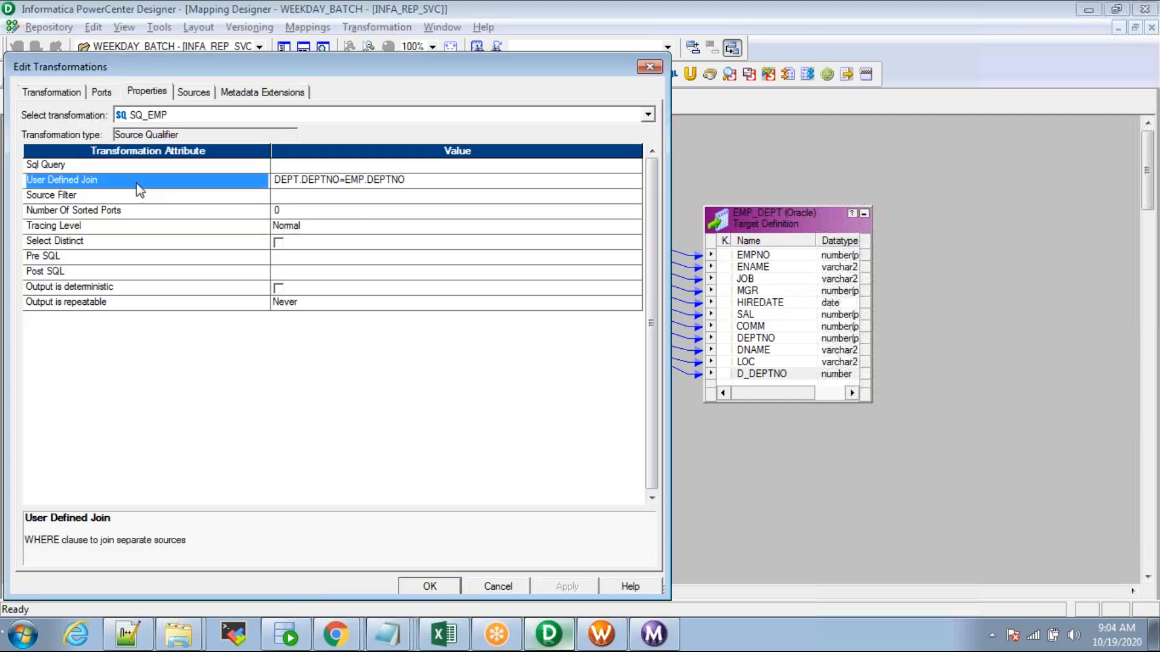
{"action": "key", "text": "Escape"}
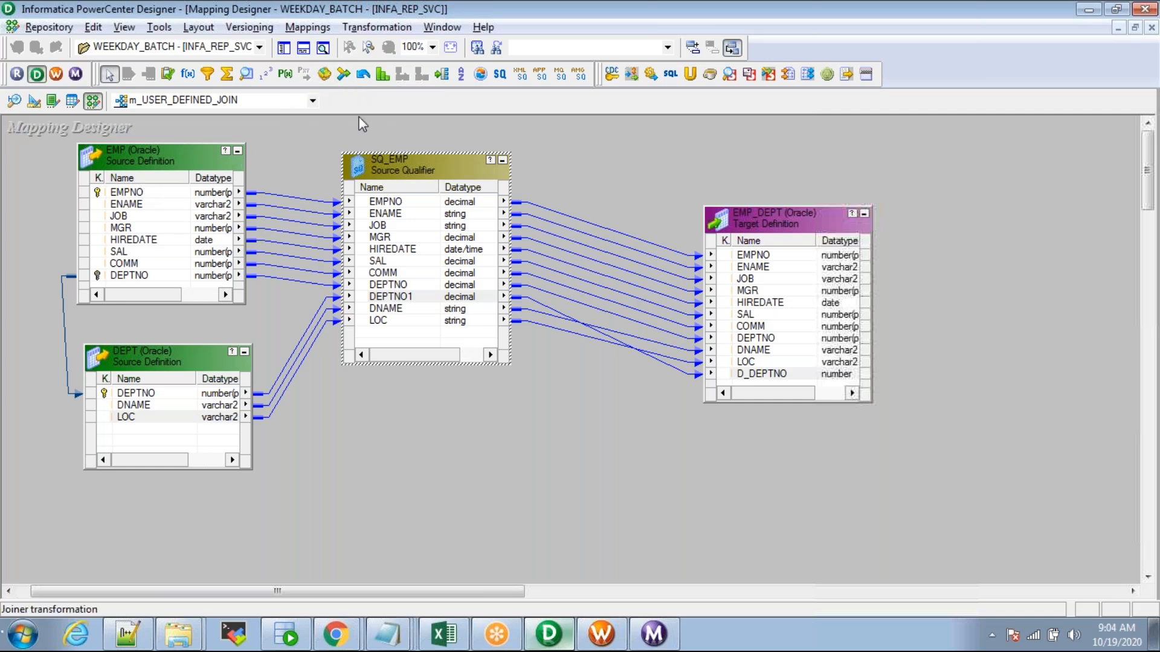
{"action": "left_click", "coordinate": [174, 357]}
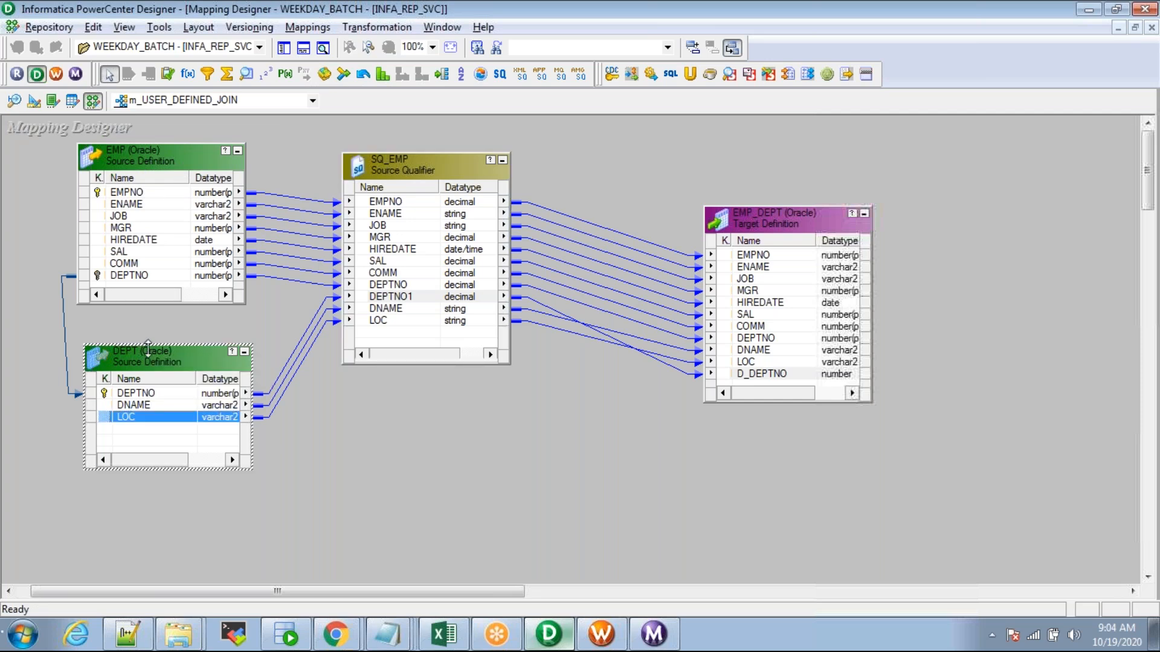
{"action": "left_click", "coordinate": [147, 157]}
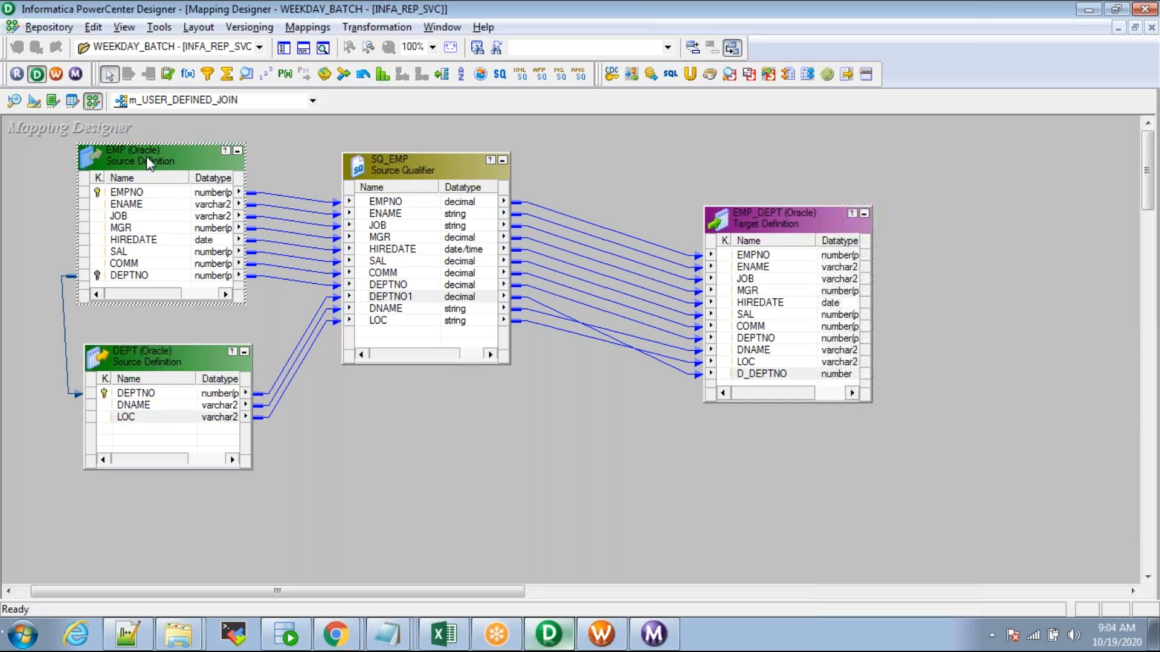
Step: Verify the SQ_EMP join DEPT.DEPTNO=EMP.DEPTNO a final time
{"action": "double_click", "coordinate": [402, 159]}
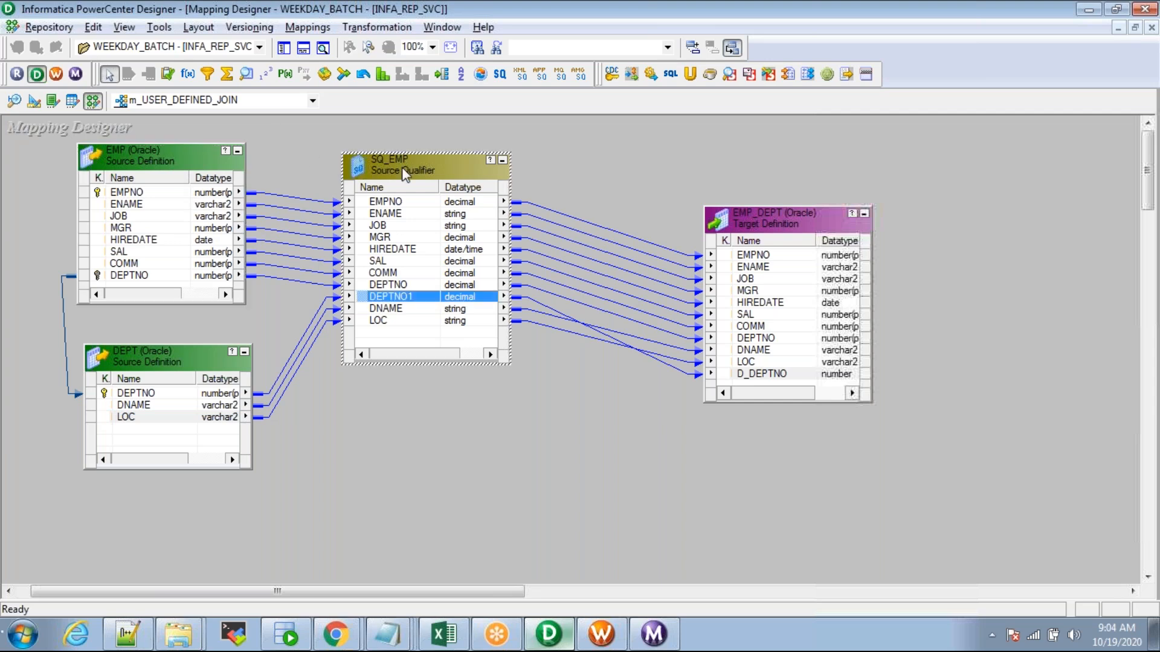
{"action": "left_click", "coordinate": [145, 92]}
{"action": "left_click", "coordinate": [93, 182]}
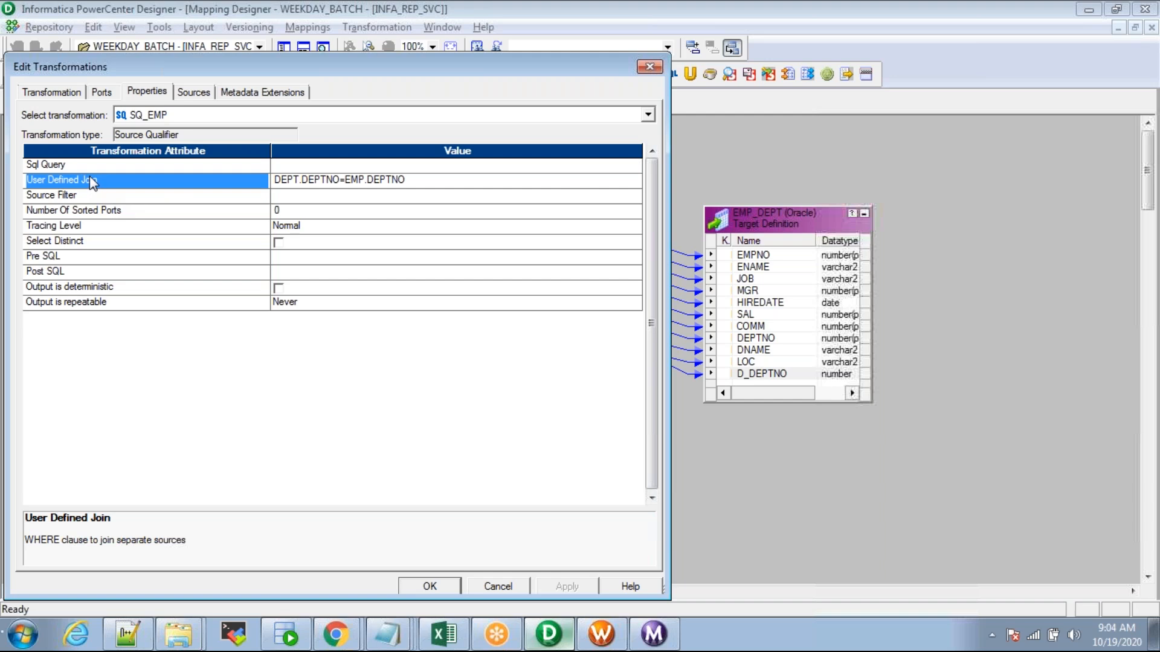
{"action": "key", "text": "Escape"}
Step: Move EMP slightly right and DEPT a little left and down
{"action": "mouse_move", "coordinate": [139, 155]}
{"action": "left_mouse_down"}
{"action": "mouse_move", "coordinate": [161, 155]}
{"action": "mouse_move", "coordinate": [145, 153]}
{"action": "left_mouse_up"}
{"action": "left_click", "coordinate": [154, 354]}
{"action": "left_click_drag", "start_coordinate": [153, 355], "coordinate": [137, 364]}
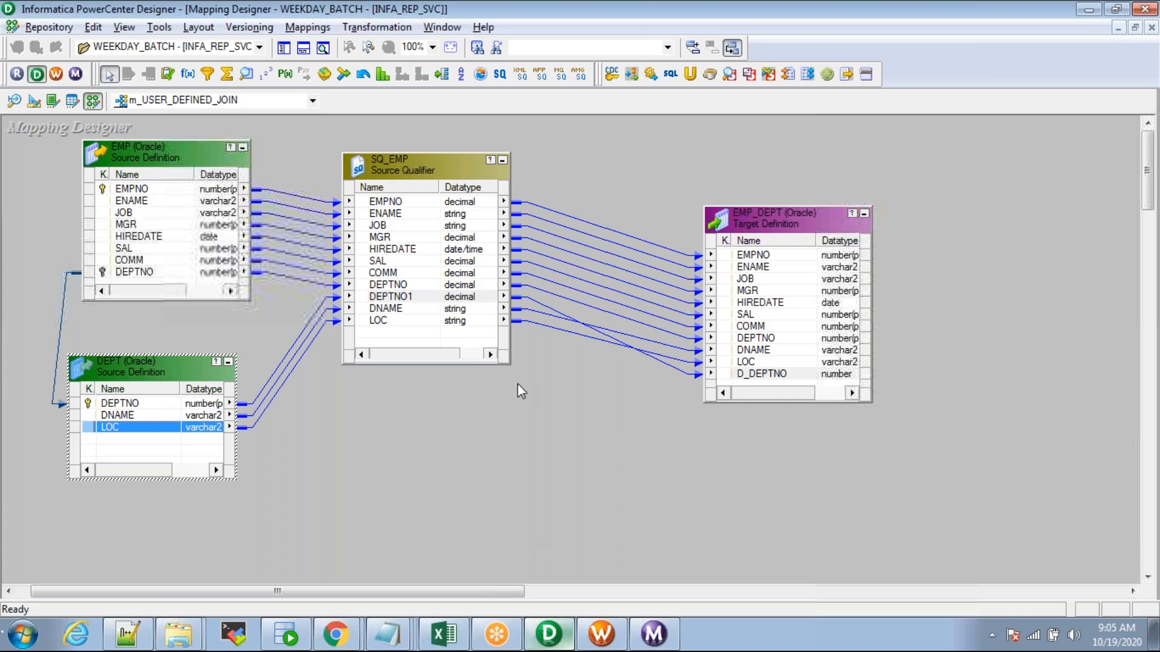
Step: Switch to Workflow Manager to view the wf_USER_DEFINED_JOIN workflow
{"action": "left_click", "coordinate": [622, 644]}
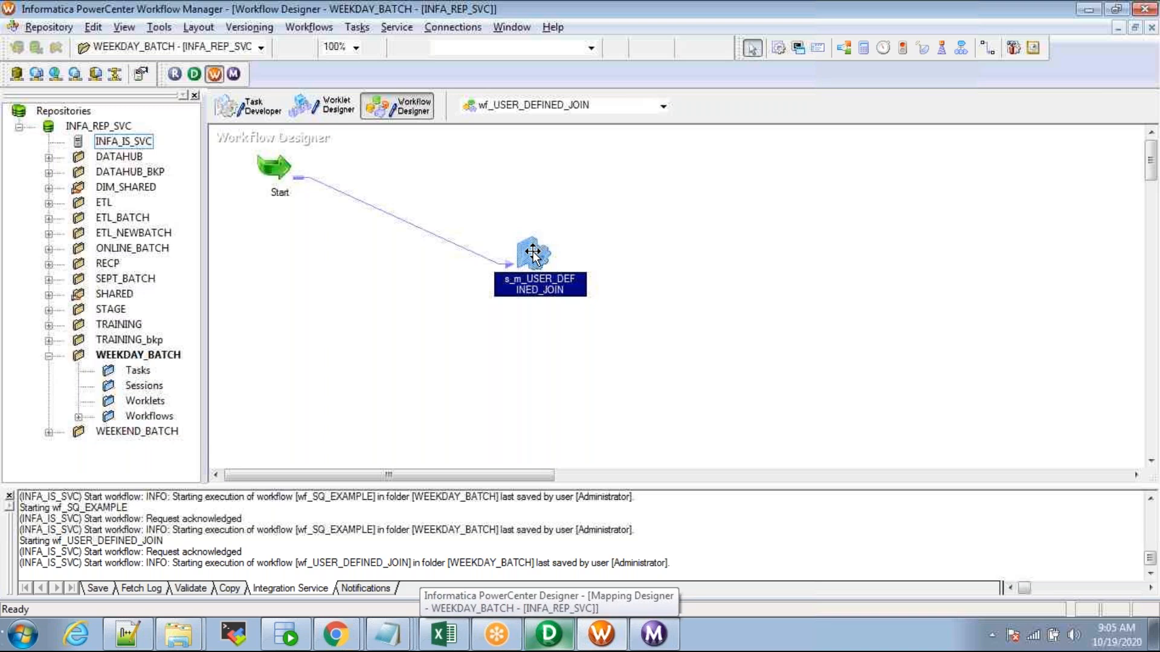
Step: Review the s_m_USER_DEFINED_JOIN session's task settings, then return to Designer
{"action": "double_click", "coordinate": [534, 257]}
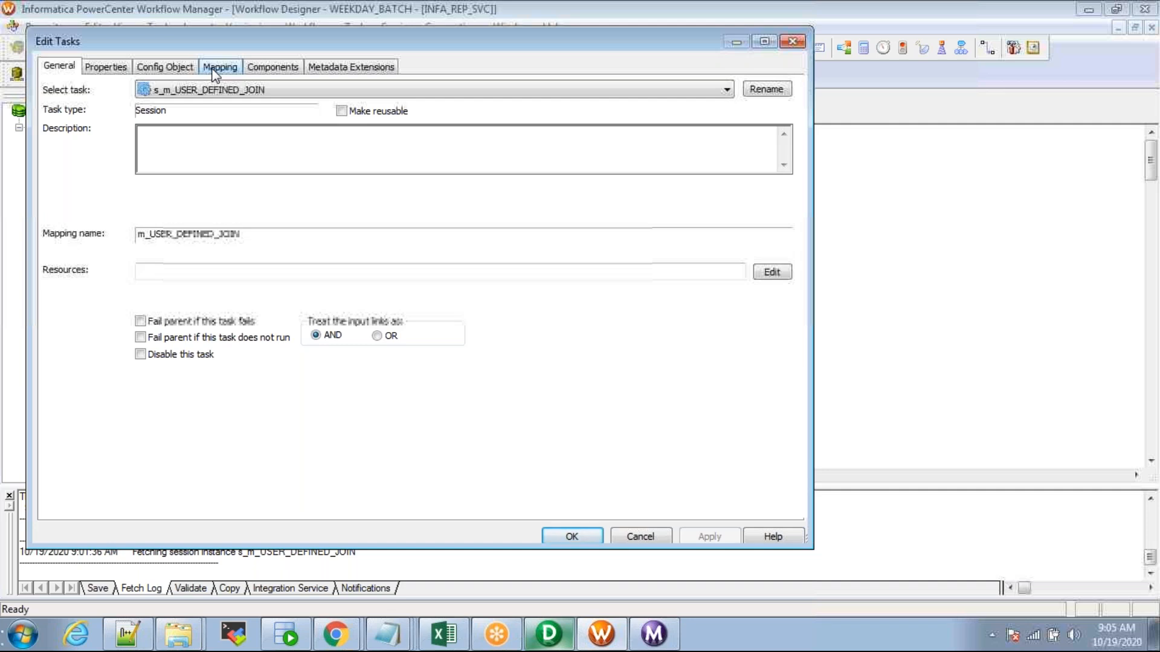
{"action": "key", "text": "Escape"}
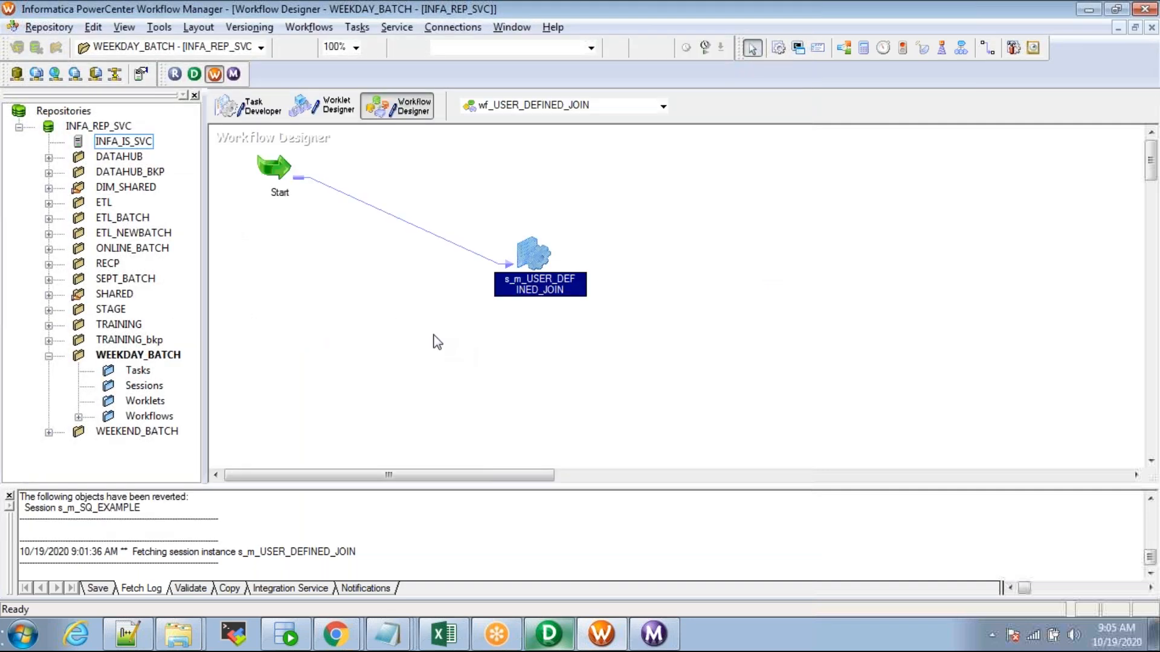
{"action": "key", "text": "alt+Tab"}
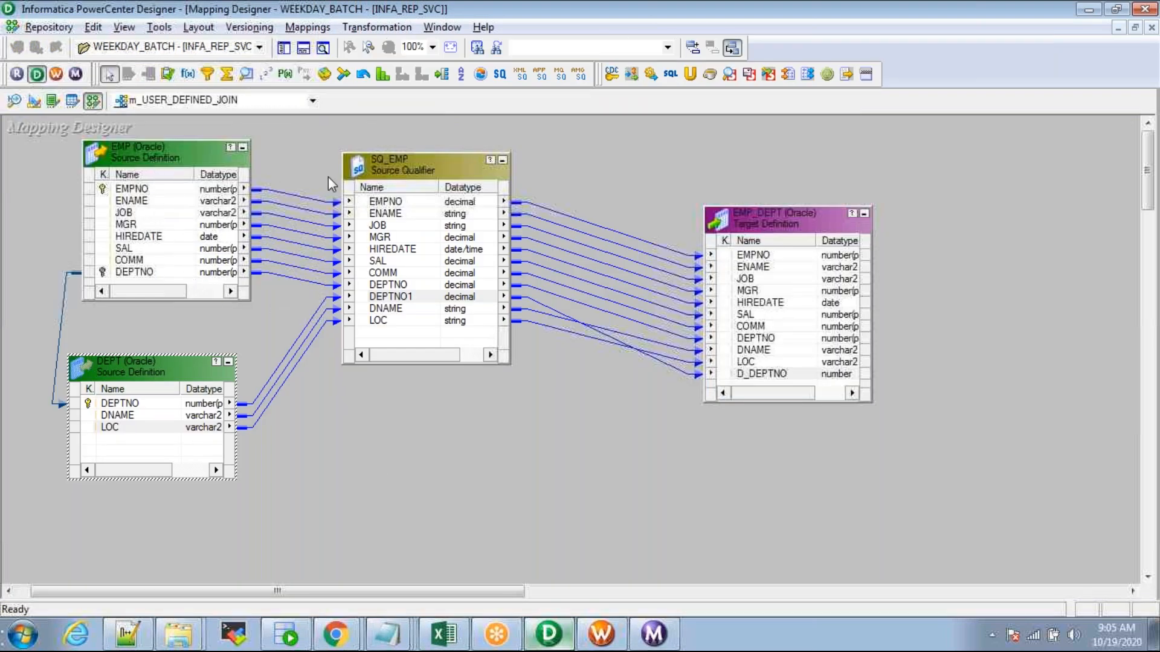
Step: Select SQ_EMP and EMP, shift DEPT slightly right, and return to Workflow Manager
{"action": "left_click", "coordinate": [379, 160]}
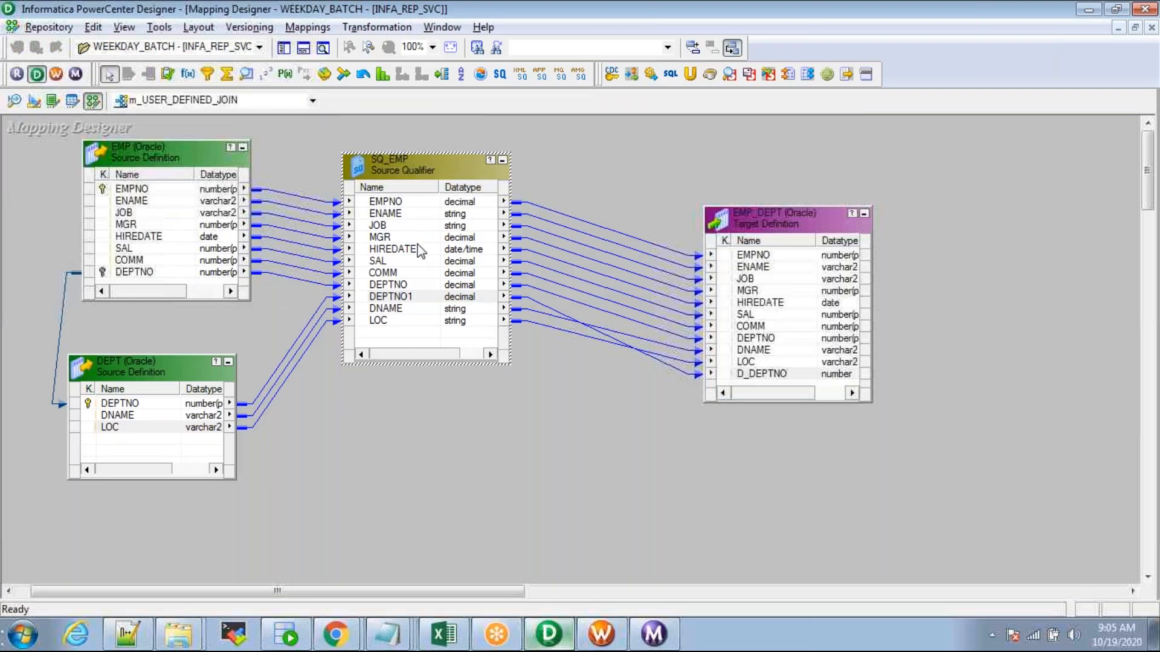
{"action": "left_click", "coordinate": [162, 158]}
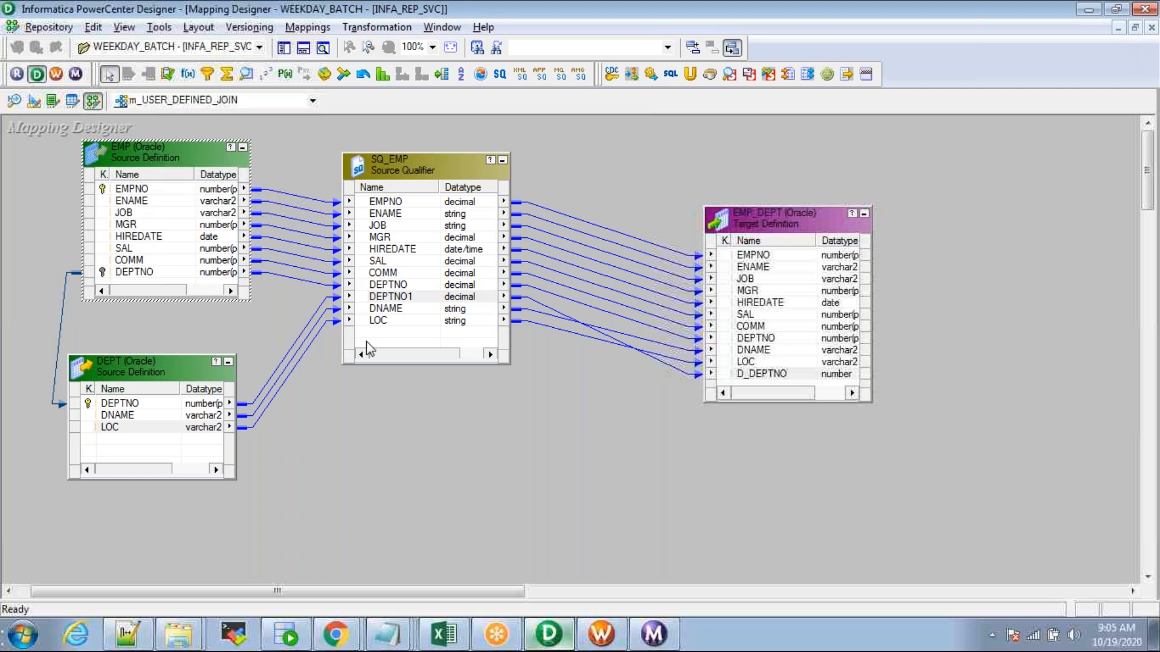
{"action": "left_click_drag", "start_coordinate": [137, 374], "coordinate": [148, 371]}
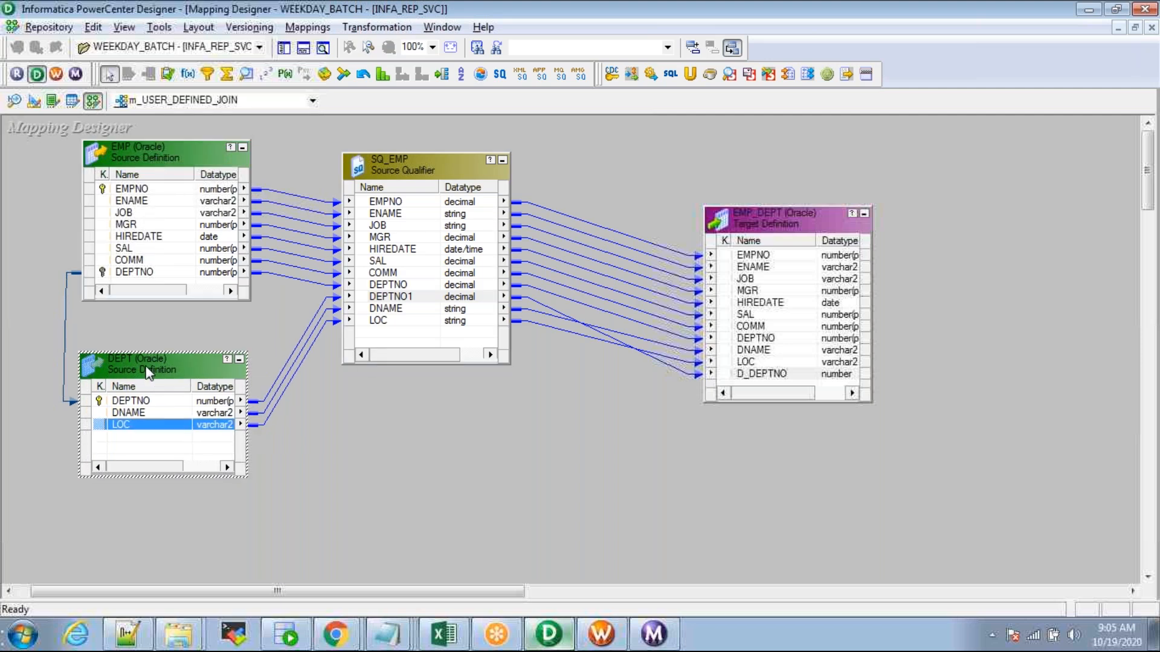
{"action": "key", "text": "alt+Tab"}
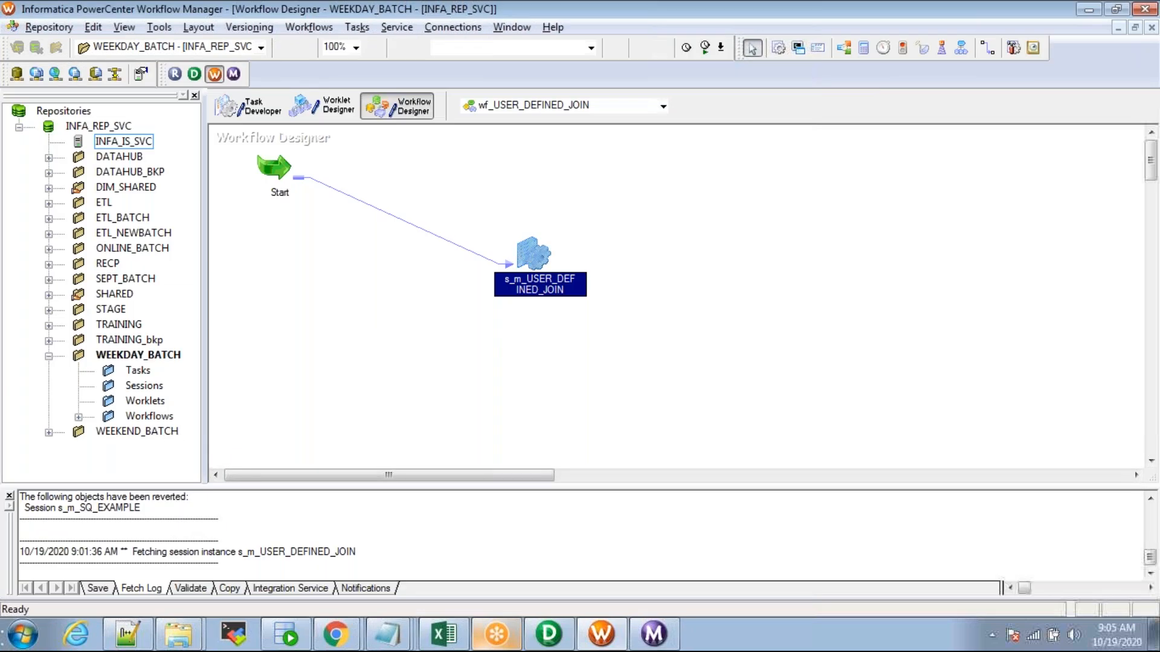
Step: Check the session's SQ_EMP database connection and user-defined join on the Mapping tab
{"action": "double_click", "coordinate": [526, 253]}
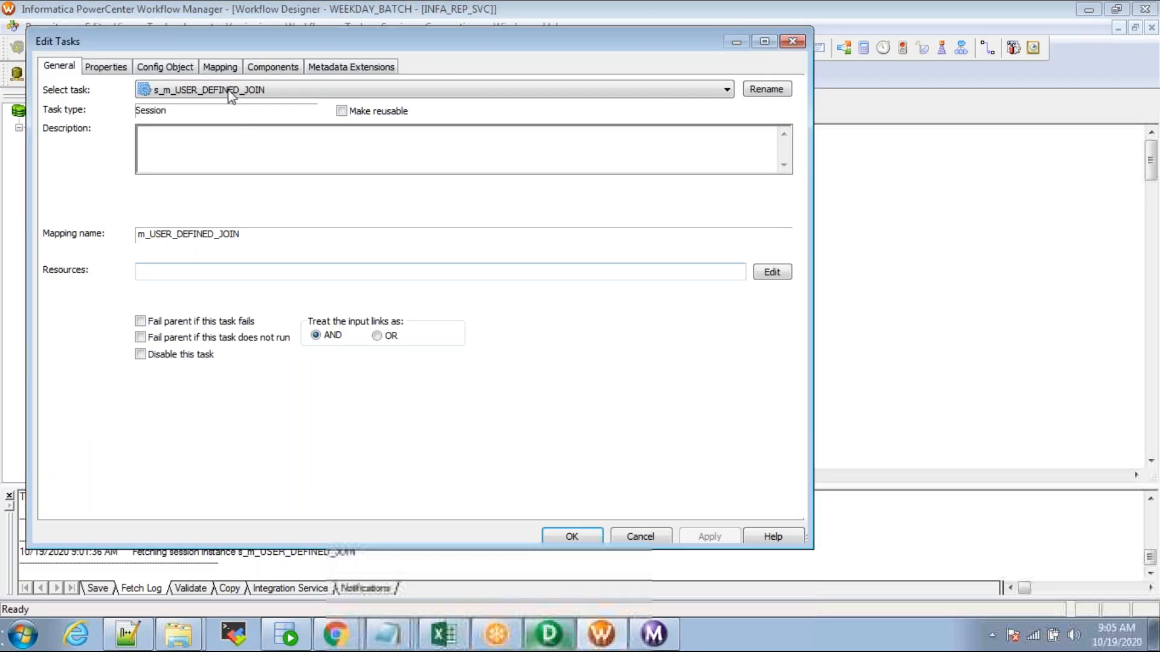
{"action": "left_click", "coordinate": [220, 66]}
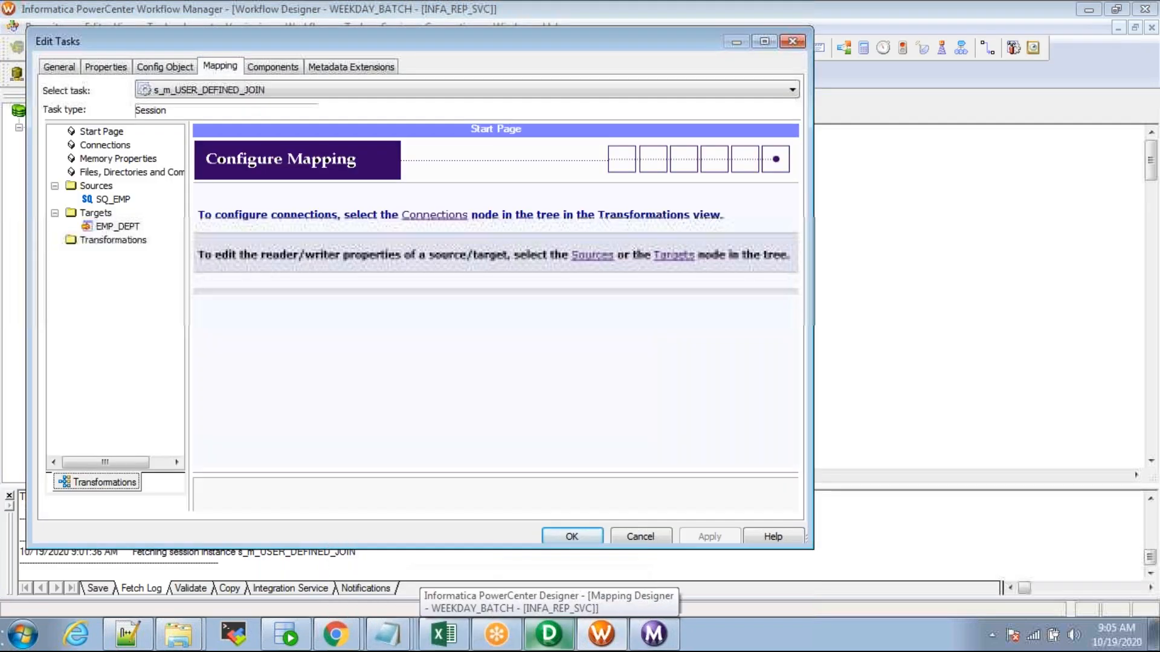
{"action": "left_click", "coordinate": [112, 199]}
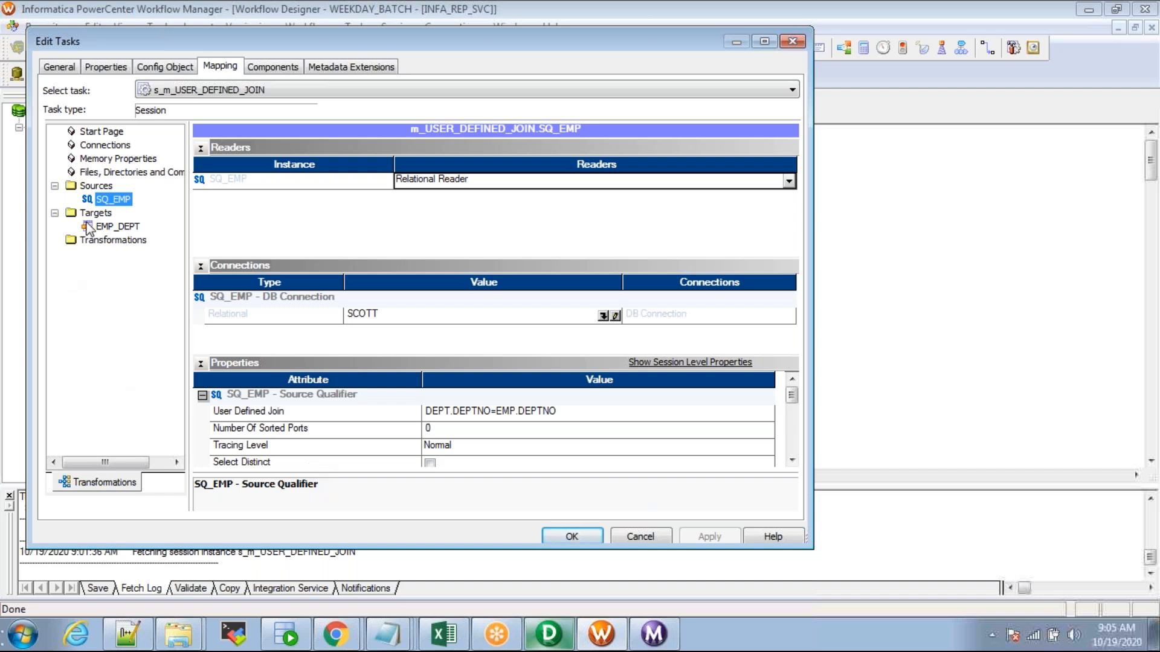
{"action": "left_click", "coordinate": [440, 319]}
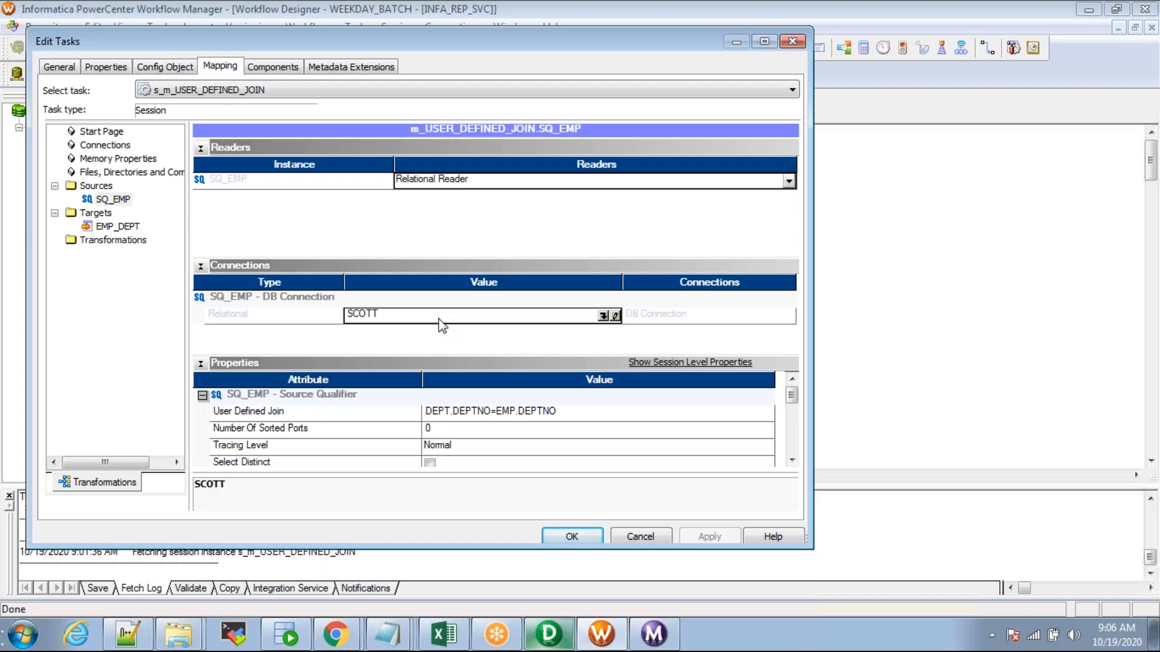
{"action": "key", "text": "Escape"}
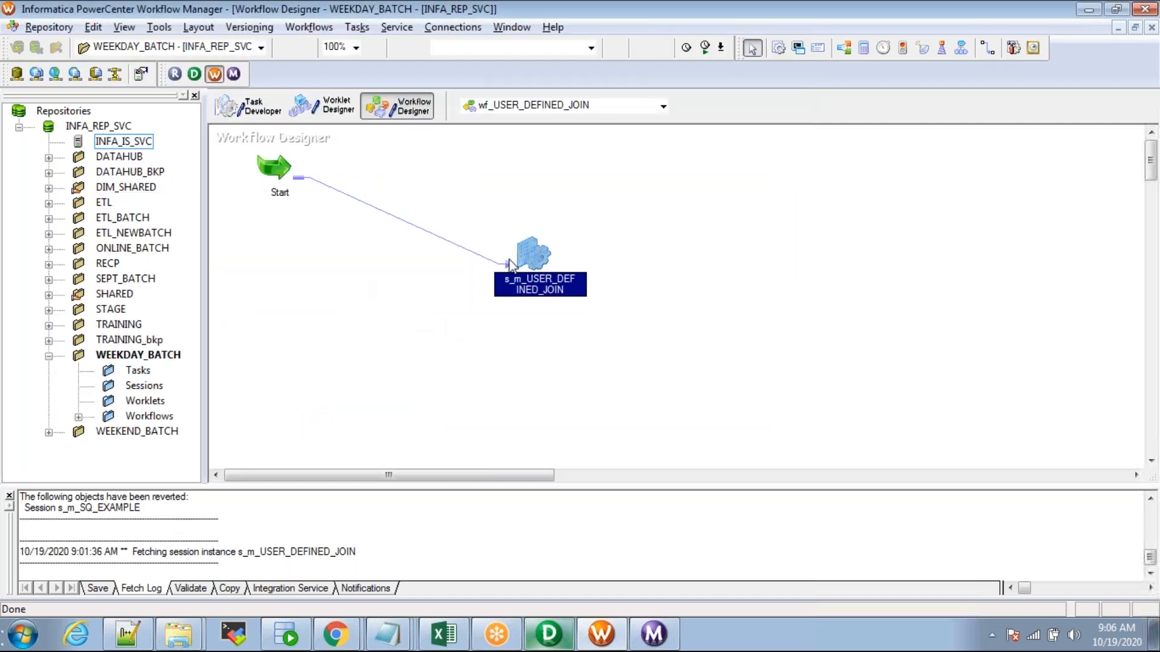
{"action": "key", "text": "alt+Tab"}
Step: Glance at SQ_EMP's User Defined Join property, then close the dialog
{"action": "double_click", "coordinate": [394, 160]}
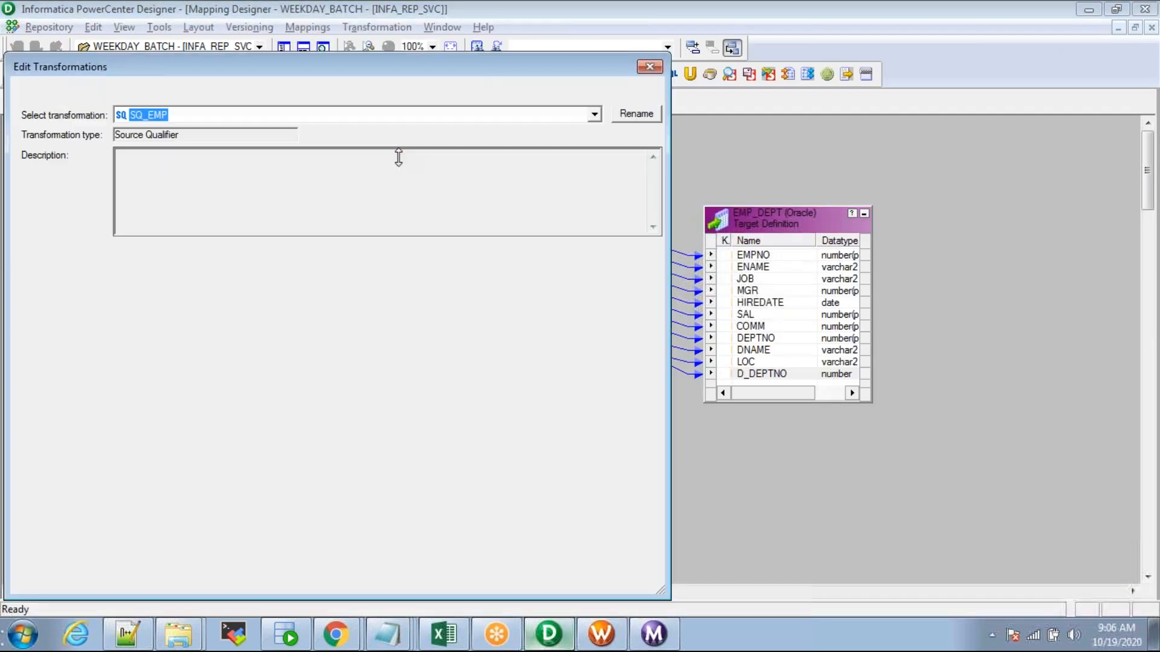
{"action": "left_click", "coordinate": [139, 92]}
{"action": "left_click", "coordinate": [109, 180]}
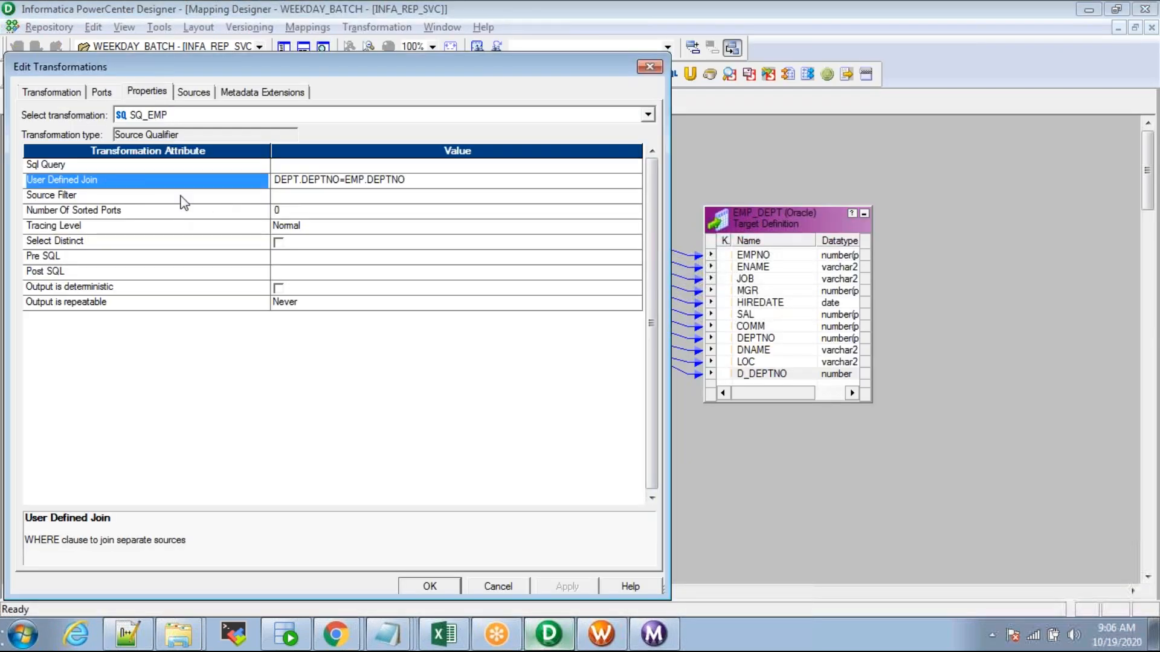
{"action": "key", "text": "Escape"}
Step: Box-select the EMP and DEPT source definitions twice, clearing the selection each time
{"action": "left_click_drag", "start_coordinate": [48, 139], "coordinate": [238, 477]}
{"action": "left_click", "coordinate": [393, 520]}
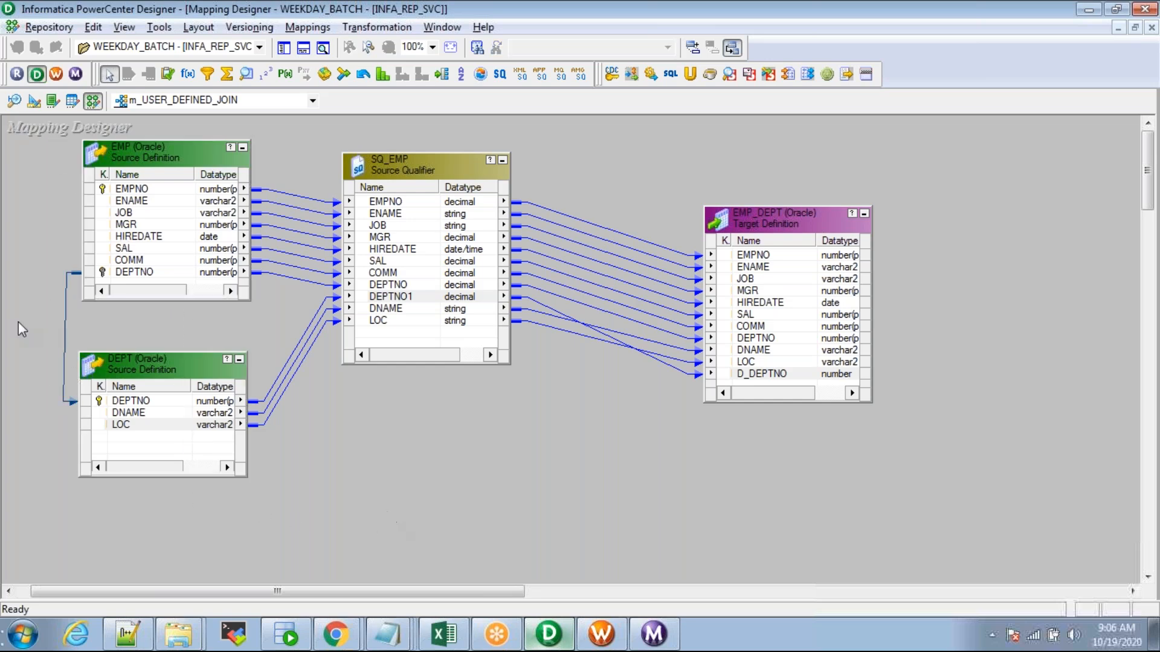
{"action": "left_click_drag", "start_coordinate": [35, 162], "coordinate": [196, 513]}
{"action": "left_click", "coordinate": [403, 513]}
Step: Open SQ_EMP's User Defined Join in the SQL editor to view DEPT.DEPTNO=EMP.DEPTNO, then close
{"action": "double_click", "coordinate": [420, 168]}
{"action": "left_click", "coordinate": [153, 91]}
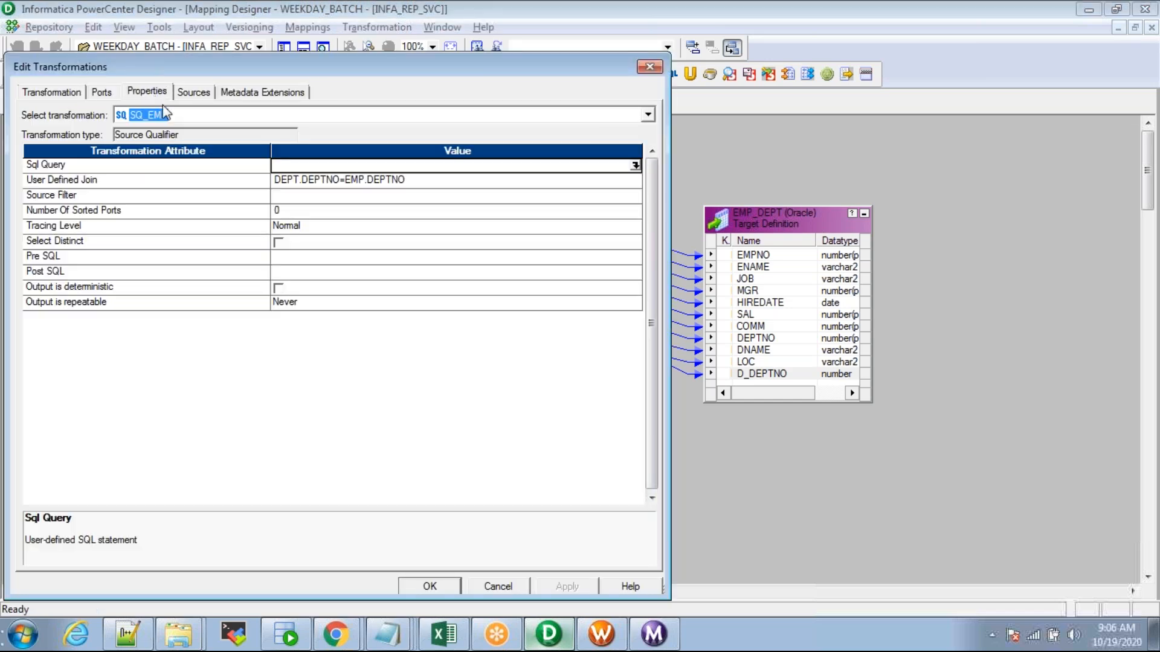
{"action": "left_click", "coordinate": [104, 180]}
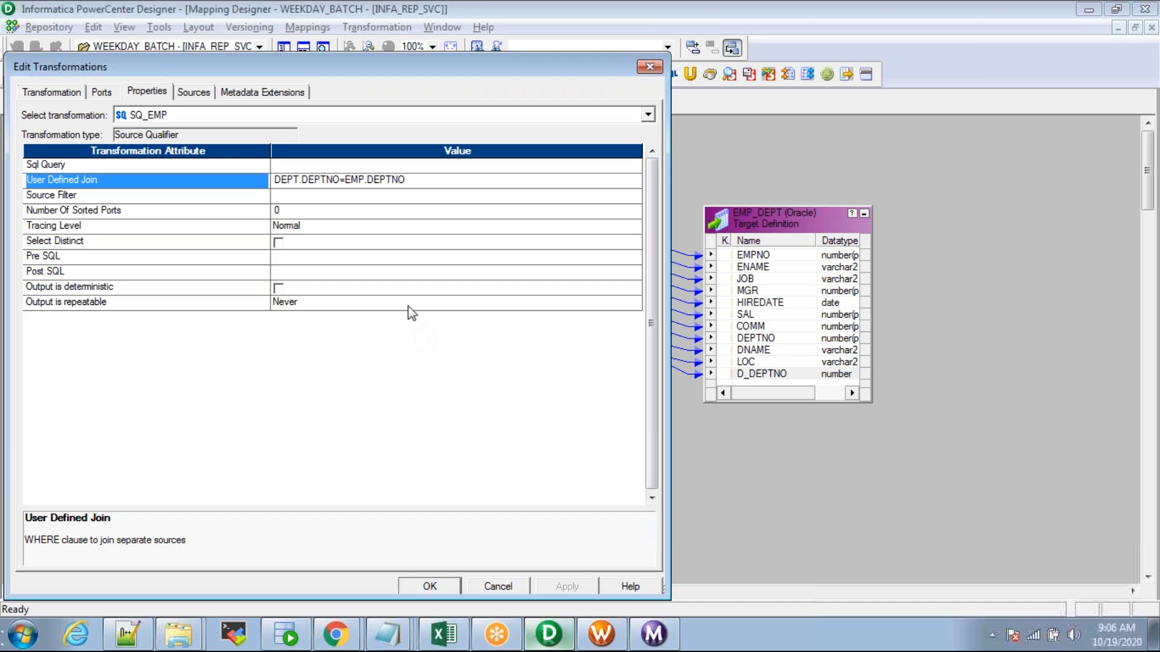
{"action": "left_click", "coordinate": [638, 183]}
{"action": "left_click", "coordinate": [638, 182]}
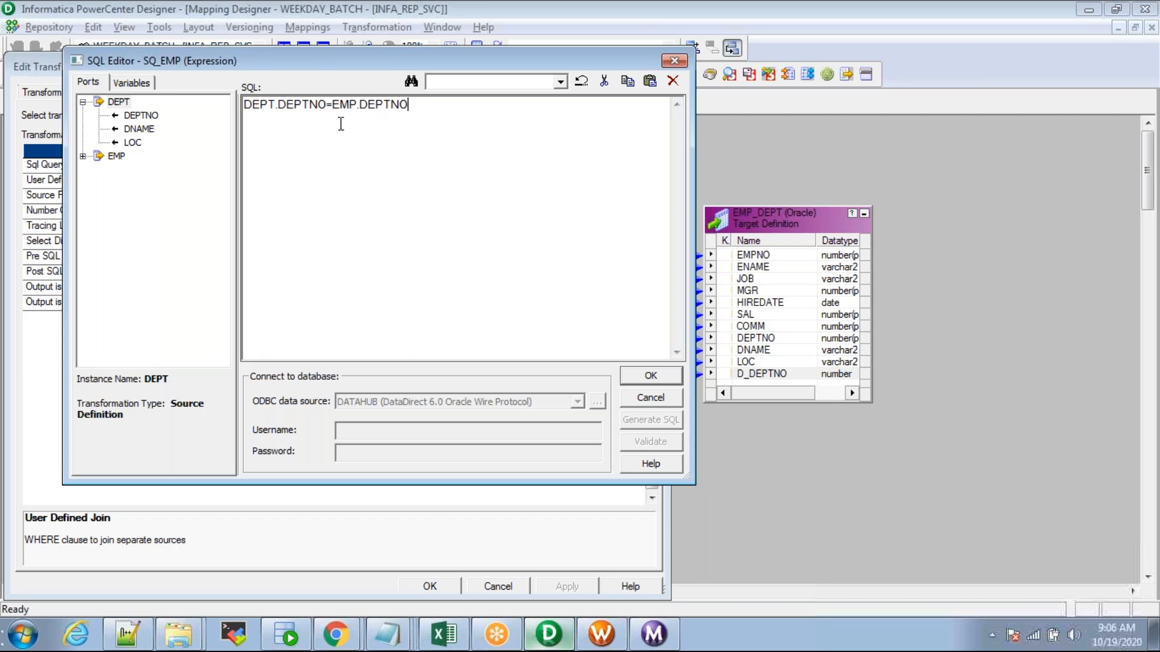
{"action": "key", "text": "Escape"}
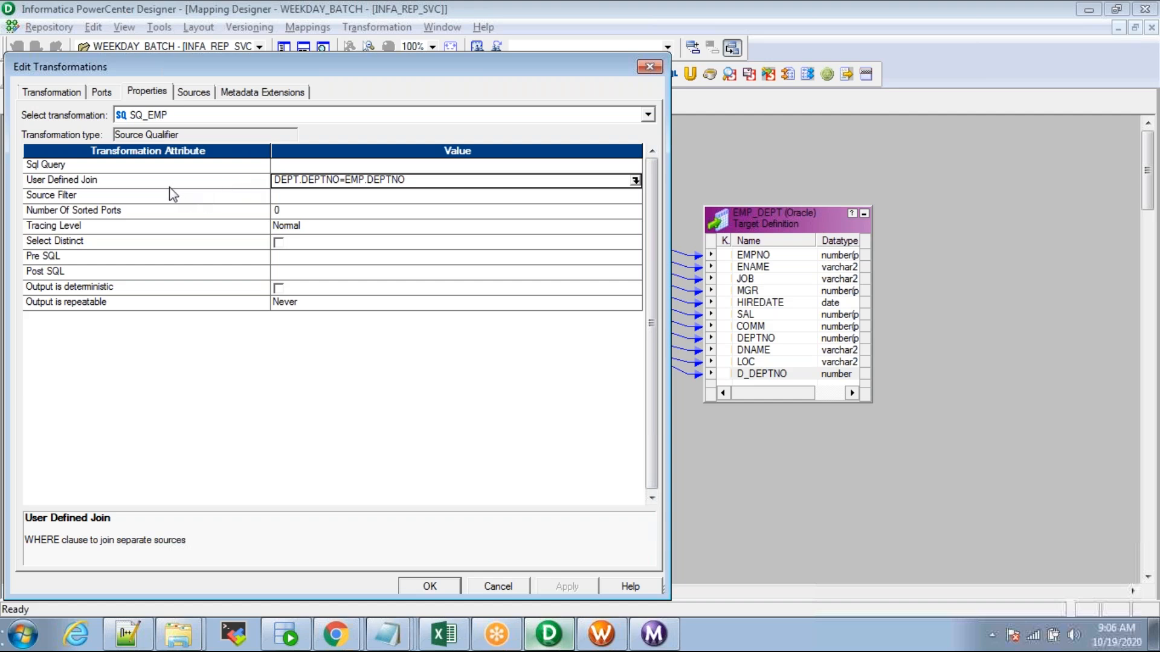
{"action": "key", "text": "Return"}
Step: Reopen SQ_EMP's properties, checking the User Defined Join and Source Filter entries
{"action": "double_click", "coordinate": [404, 165]}
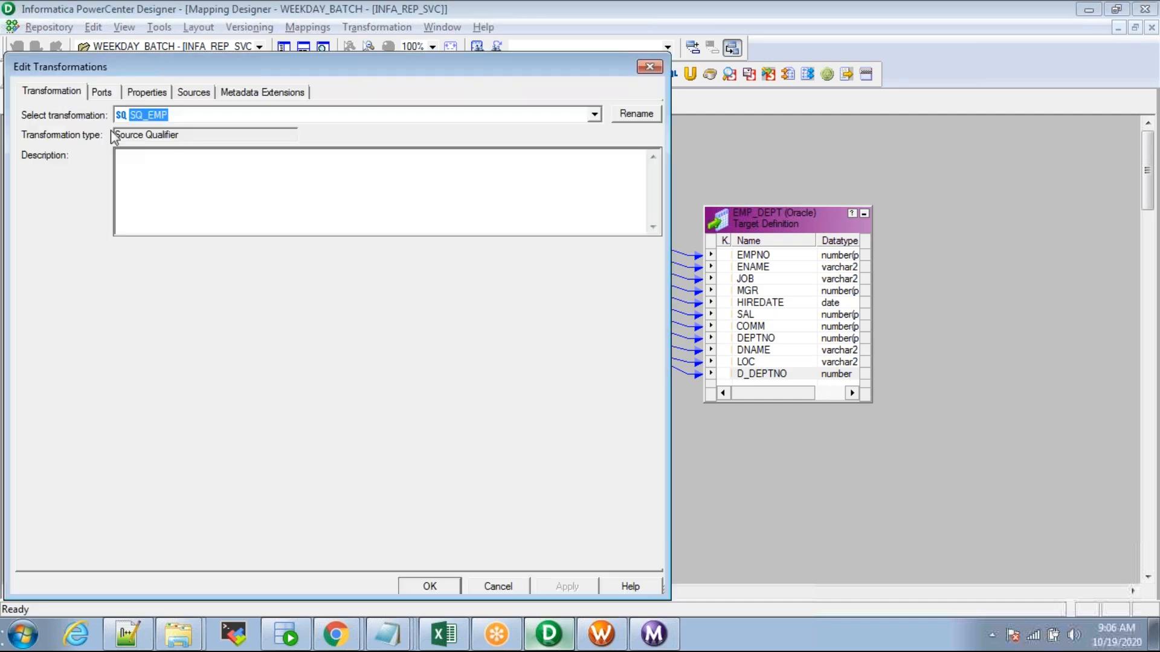
{"action": "left_click", "coordinate": [147, 92]}
{"action": "left_click", "coordinate": [187, 181]}
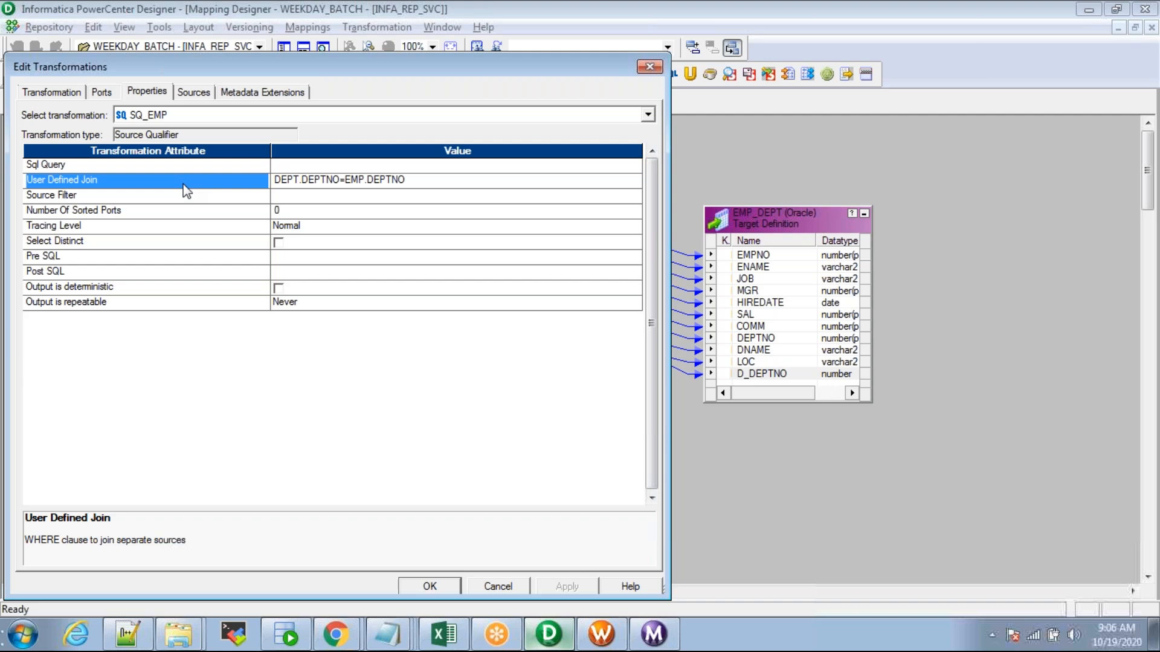
{"action": "left_click", "coordinate": [100, 196]}
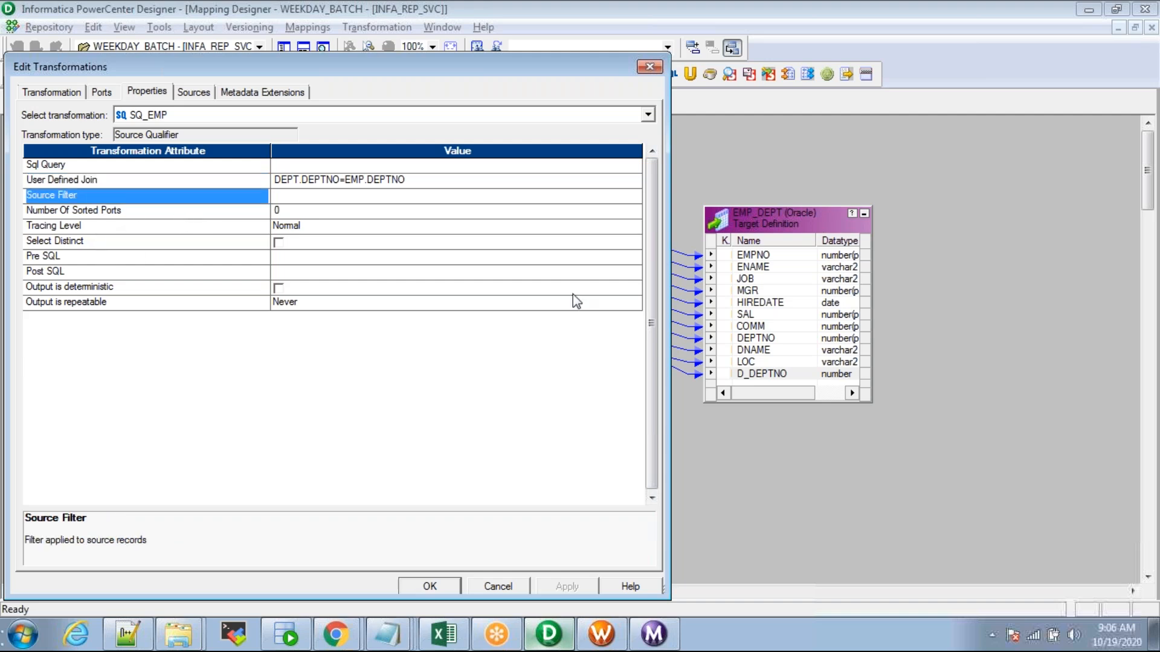
{"action": "key", "text": "alt+Tab"}
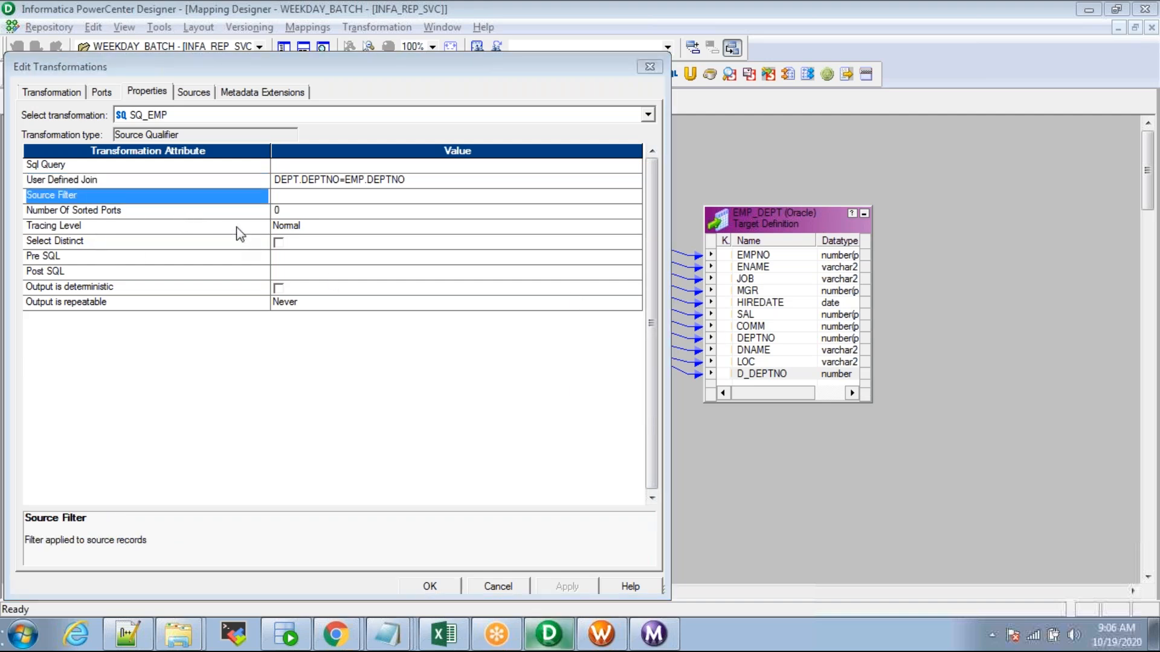